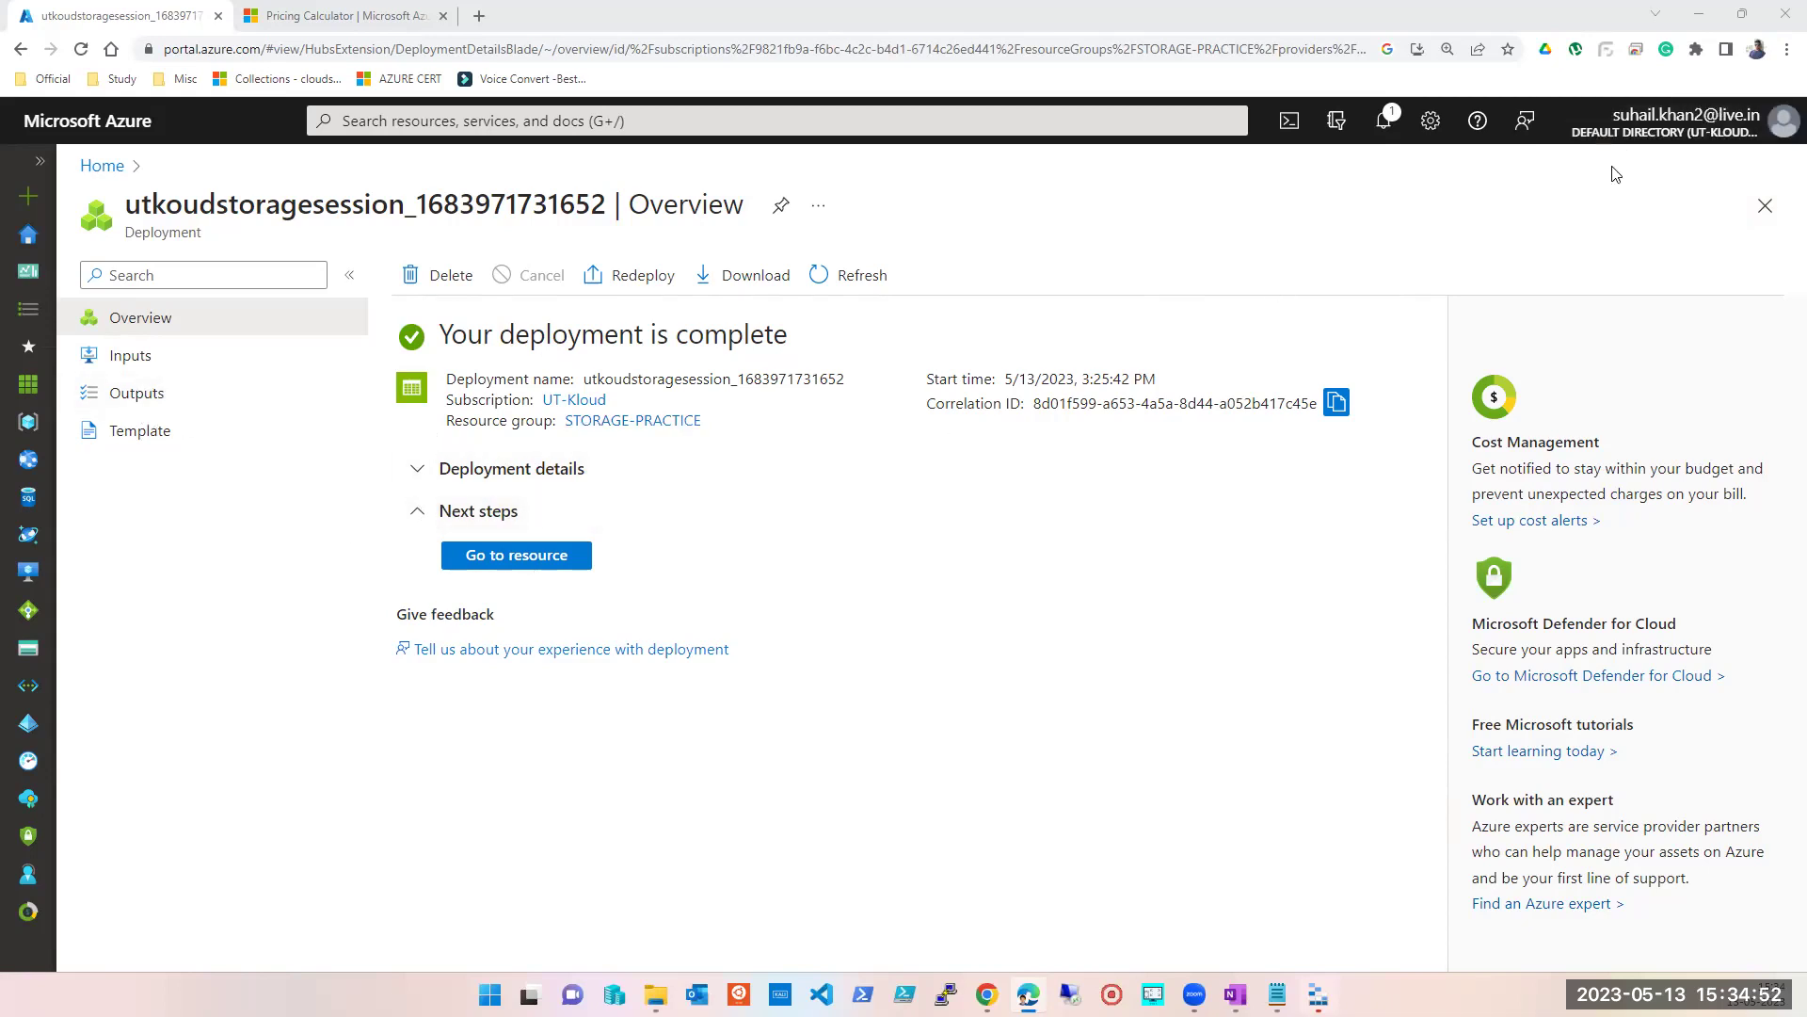
Step: Go to the new utkoudstoragesession storage account and show its Tables page under Data storage
click(539, 563)
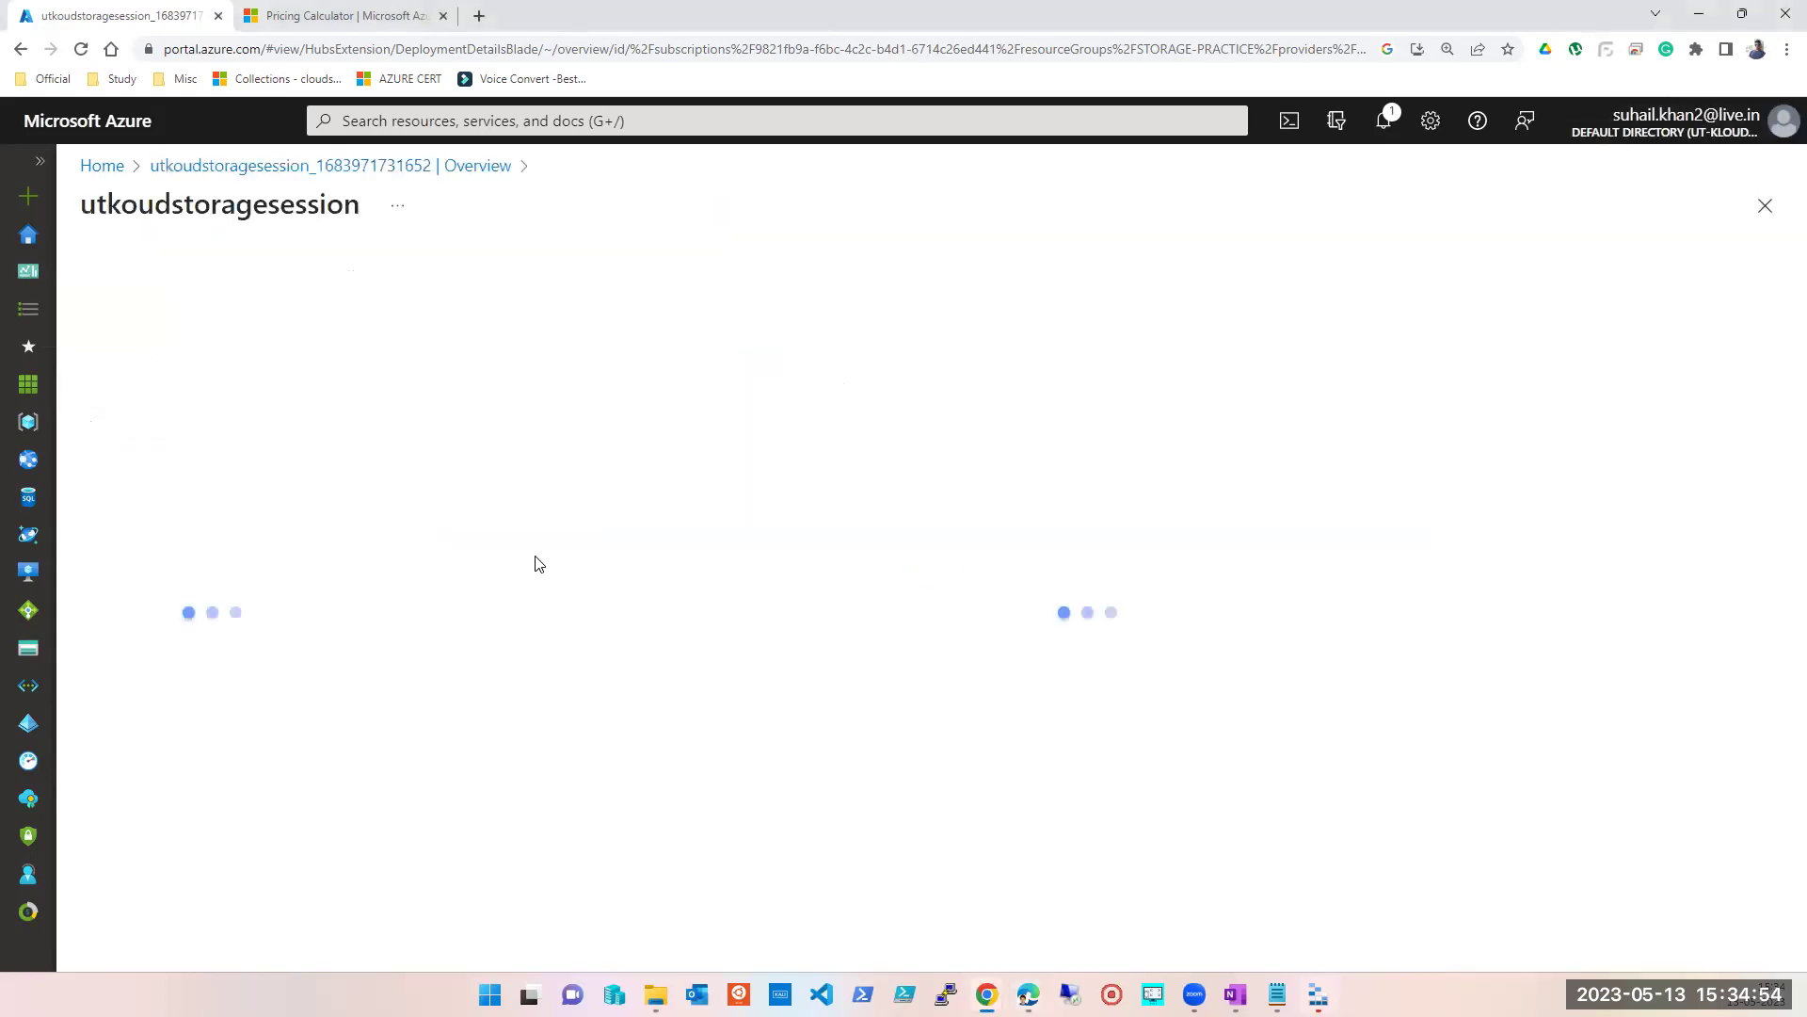
click(785, 123)
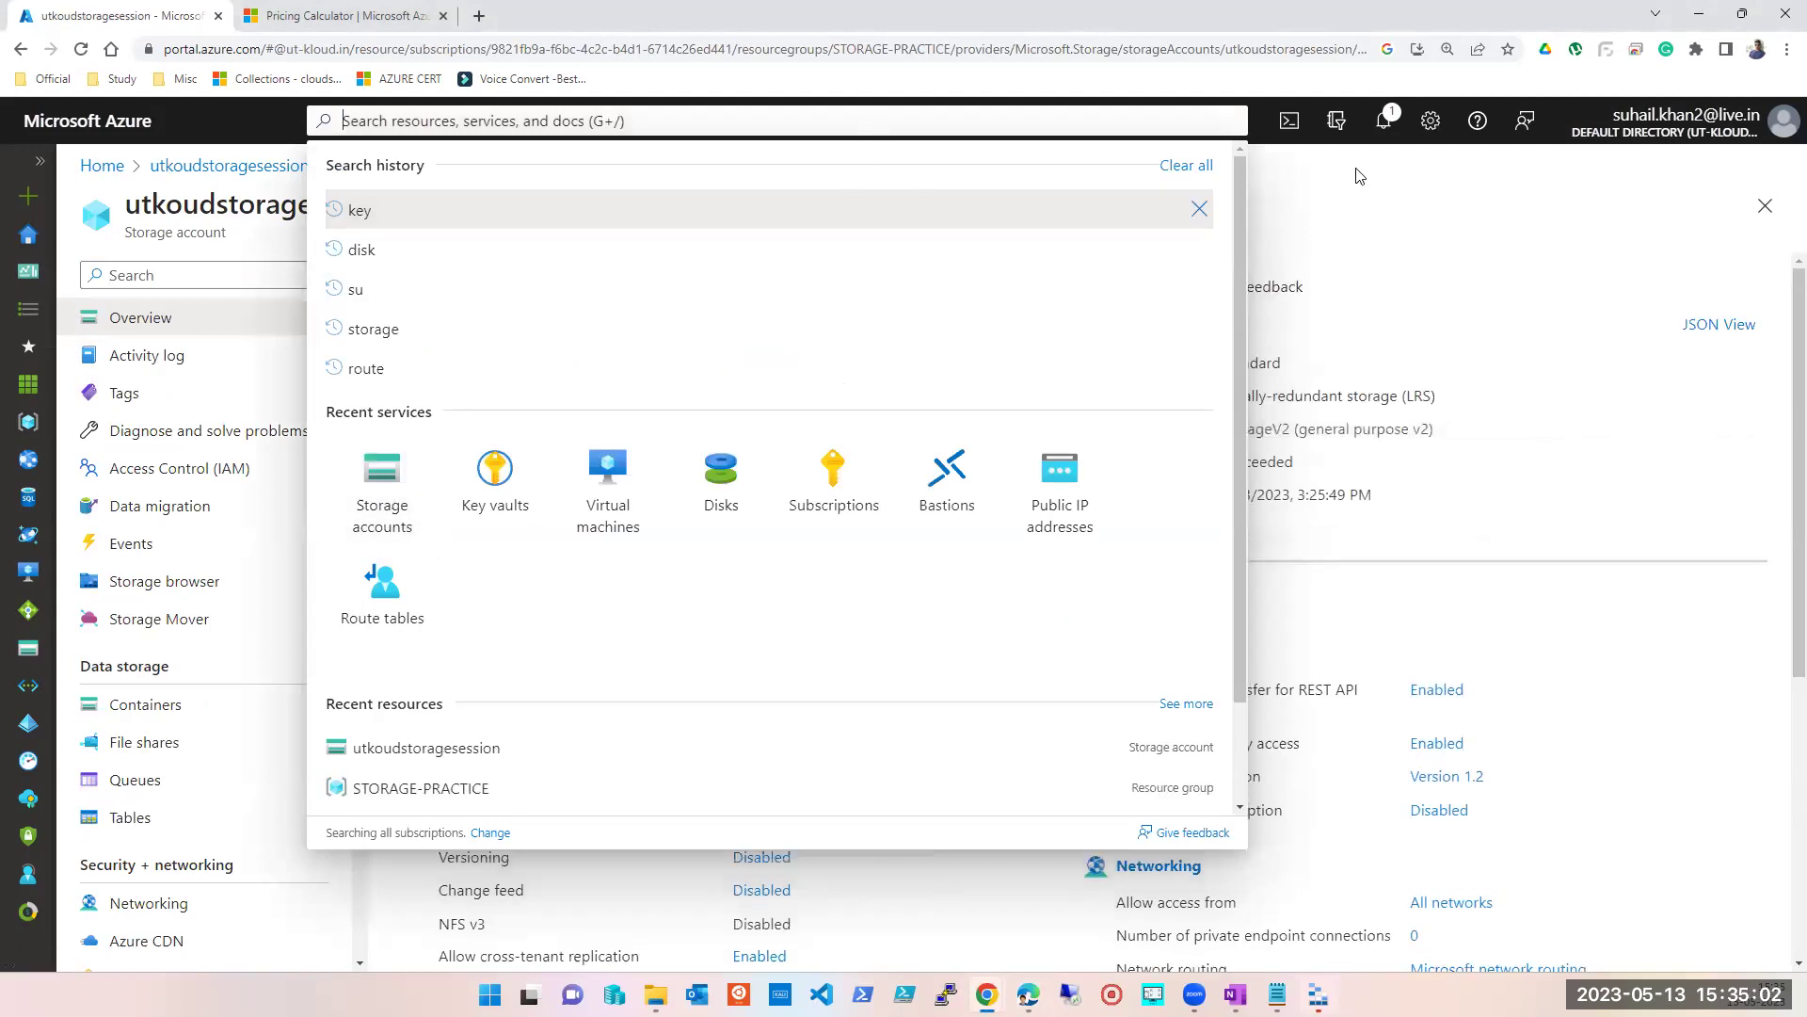
click(1252, 213)
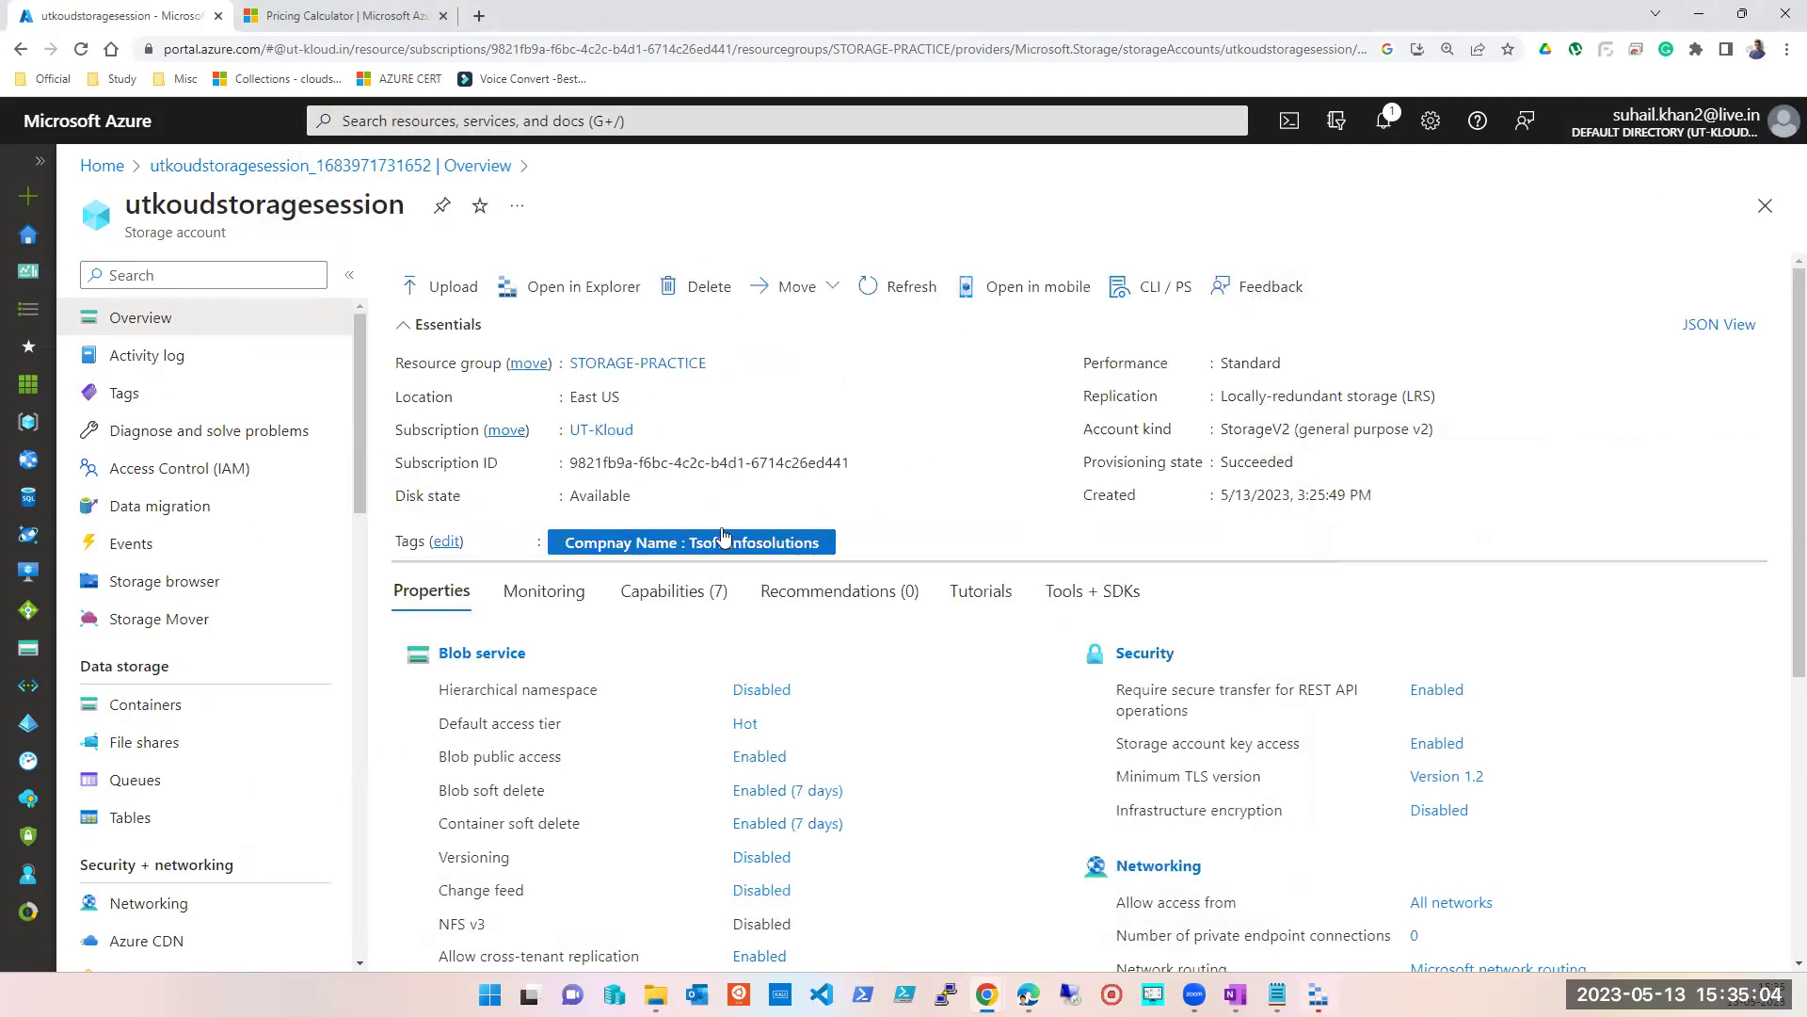
scroll(263, 504, down, 2)
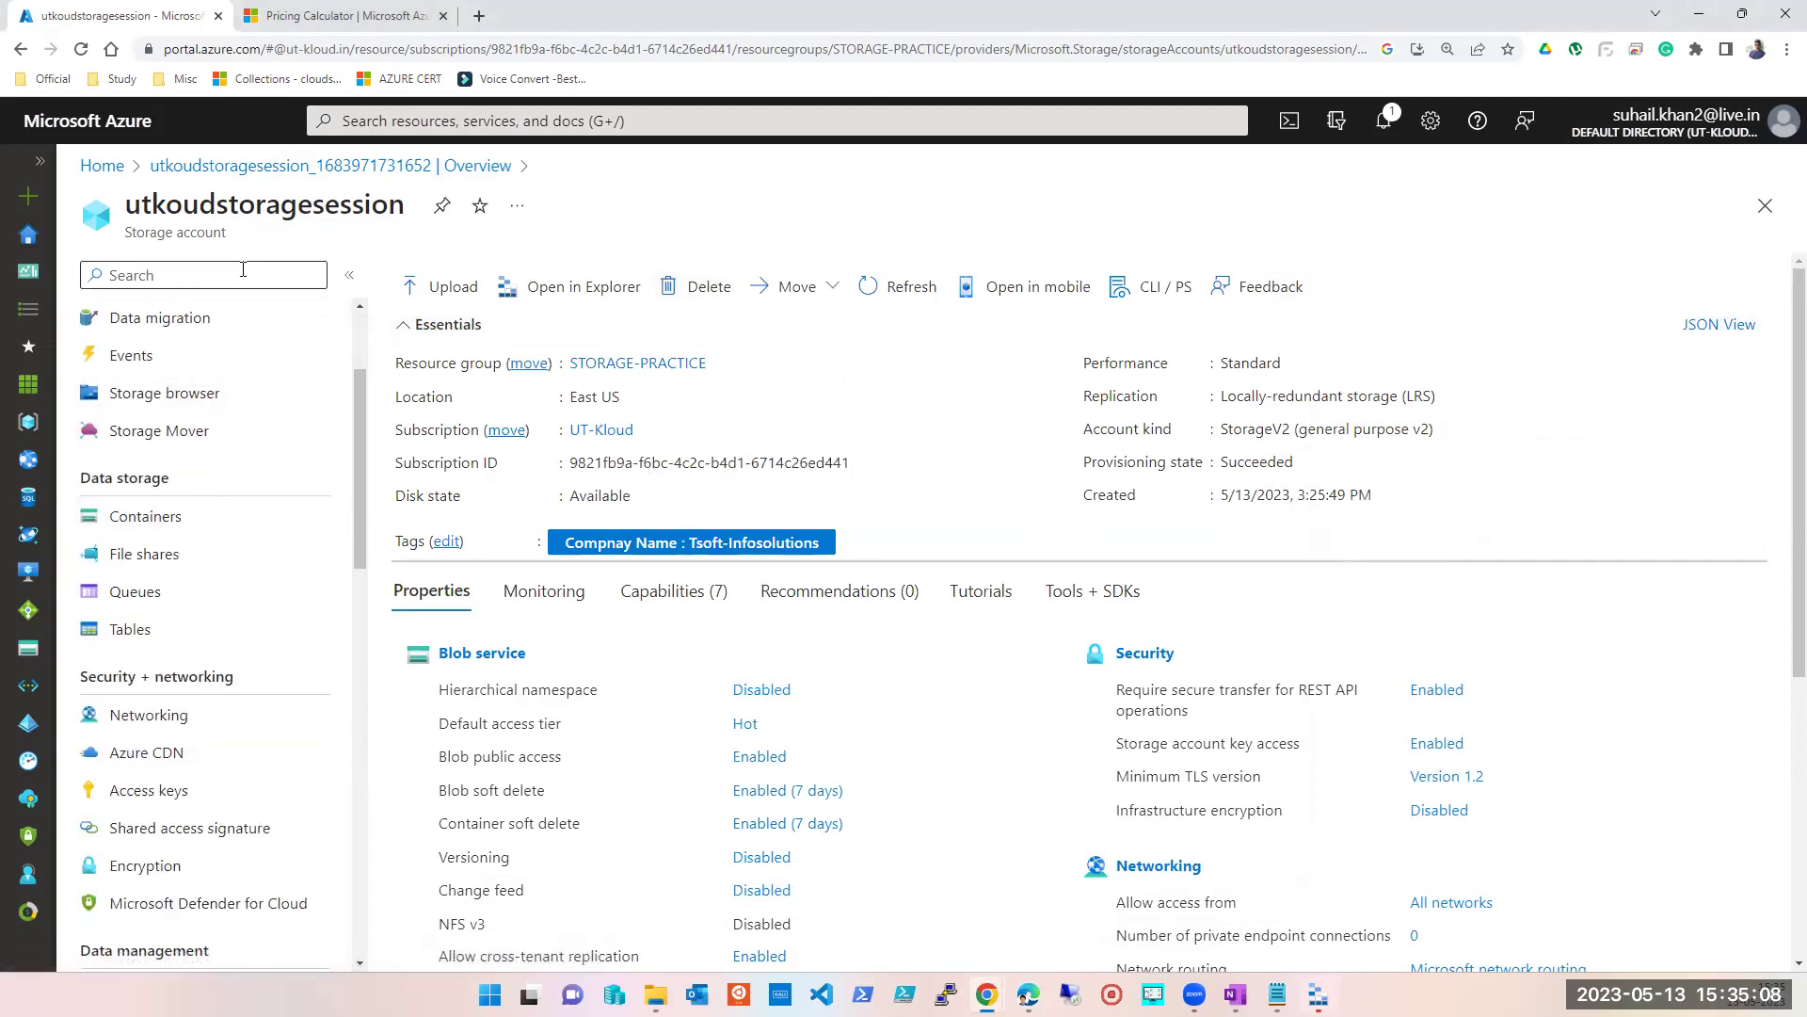
click(137, 632)
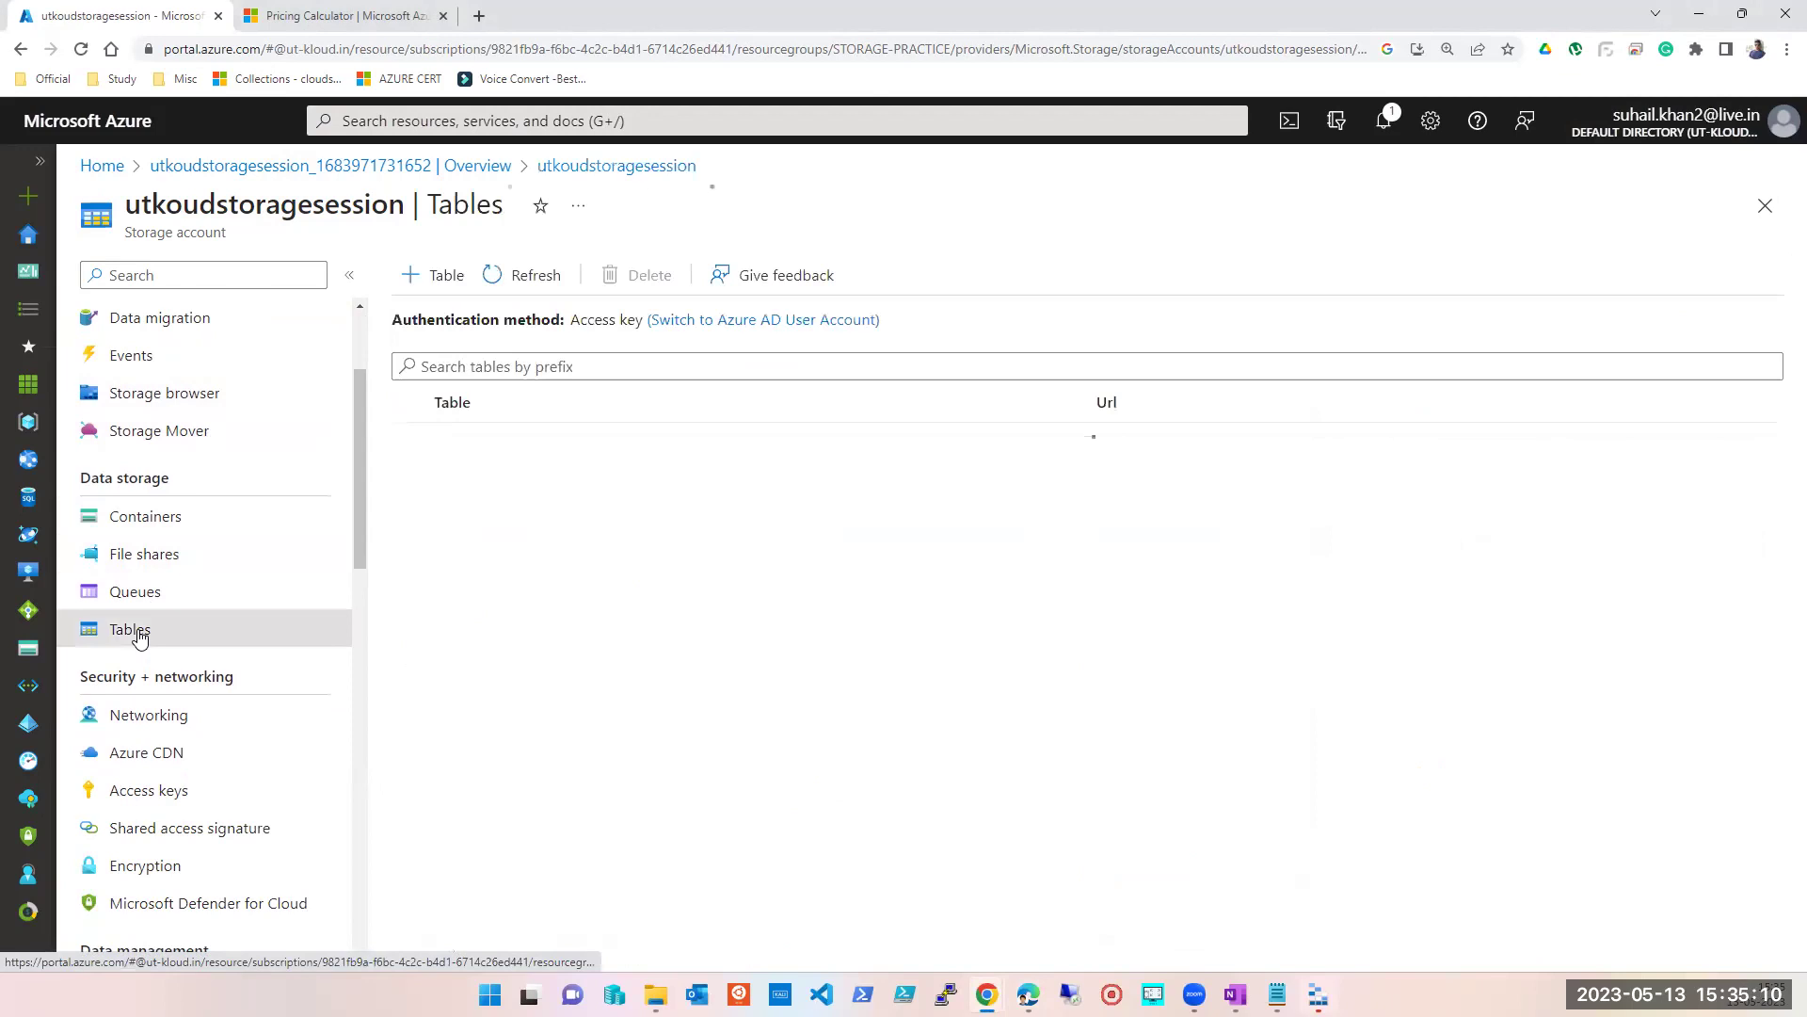
Step: Check the current account's queues and tables, then open utkloupractice from the Storage accounts list
click(138, 611)
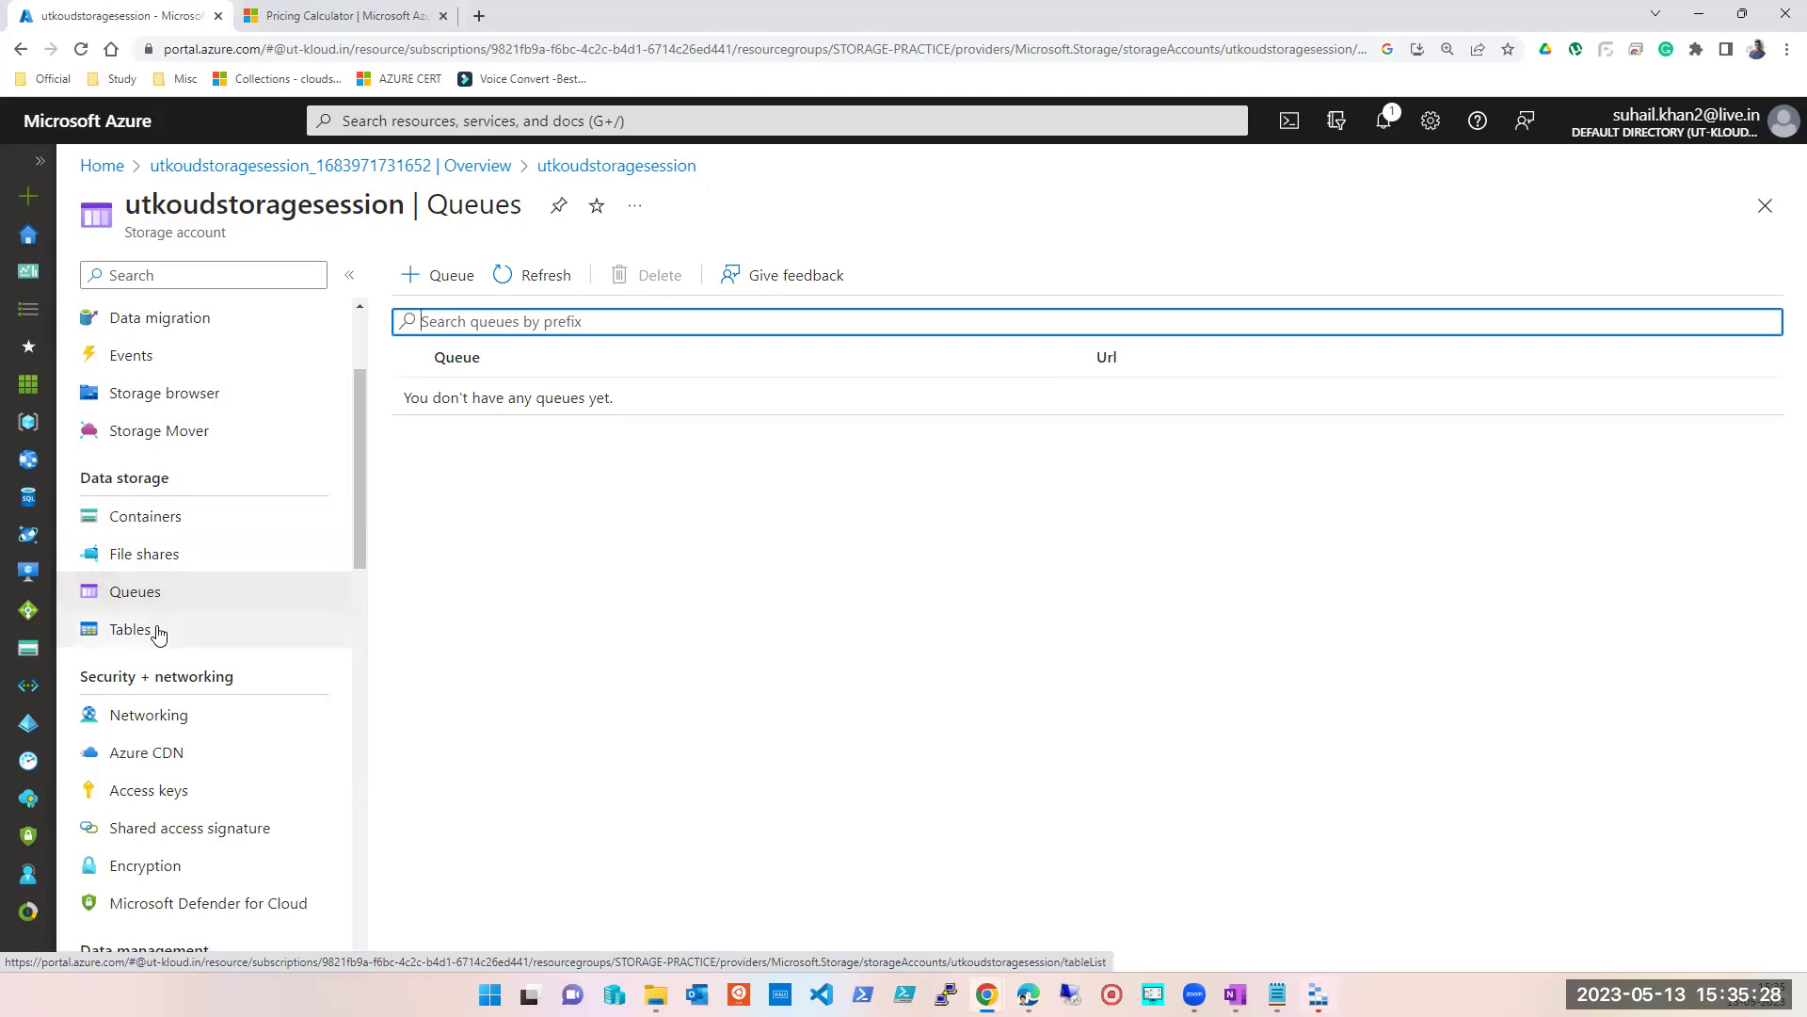
click(157, 632)
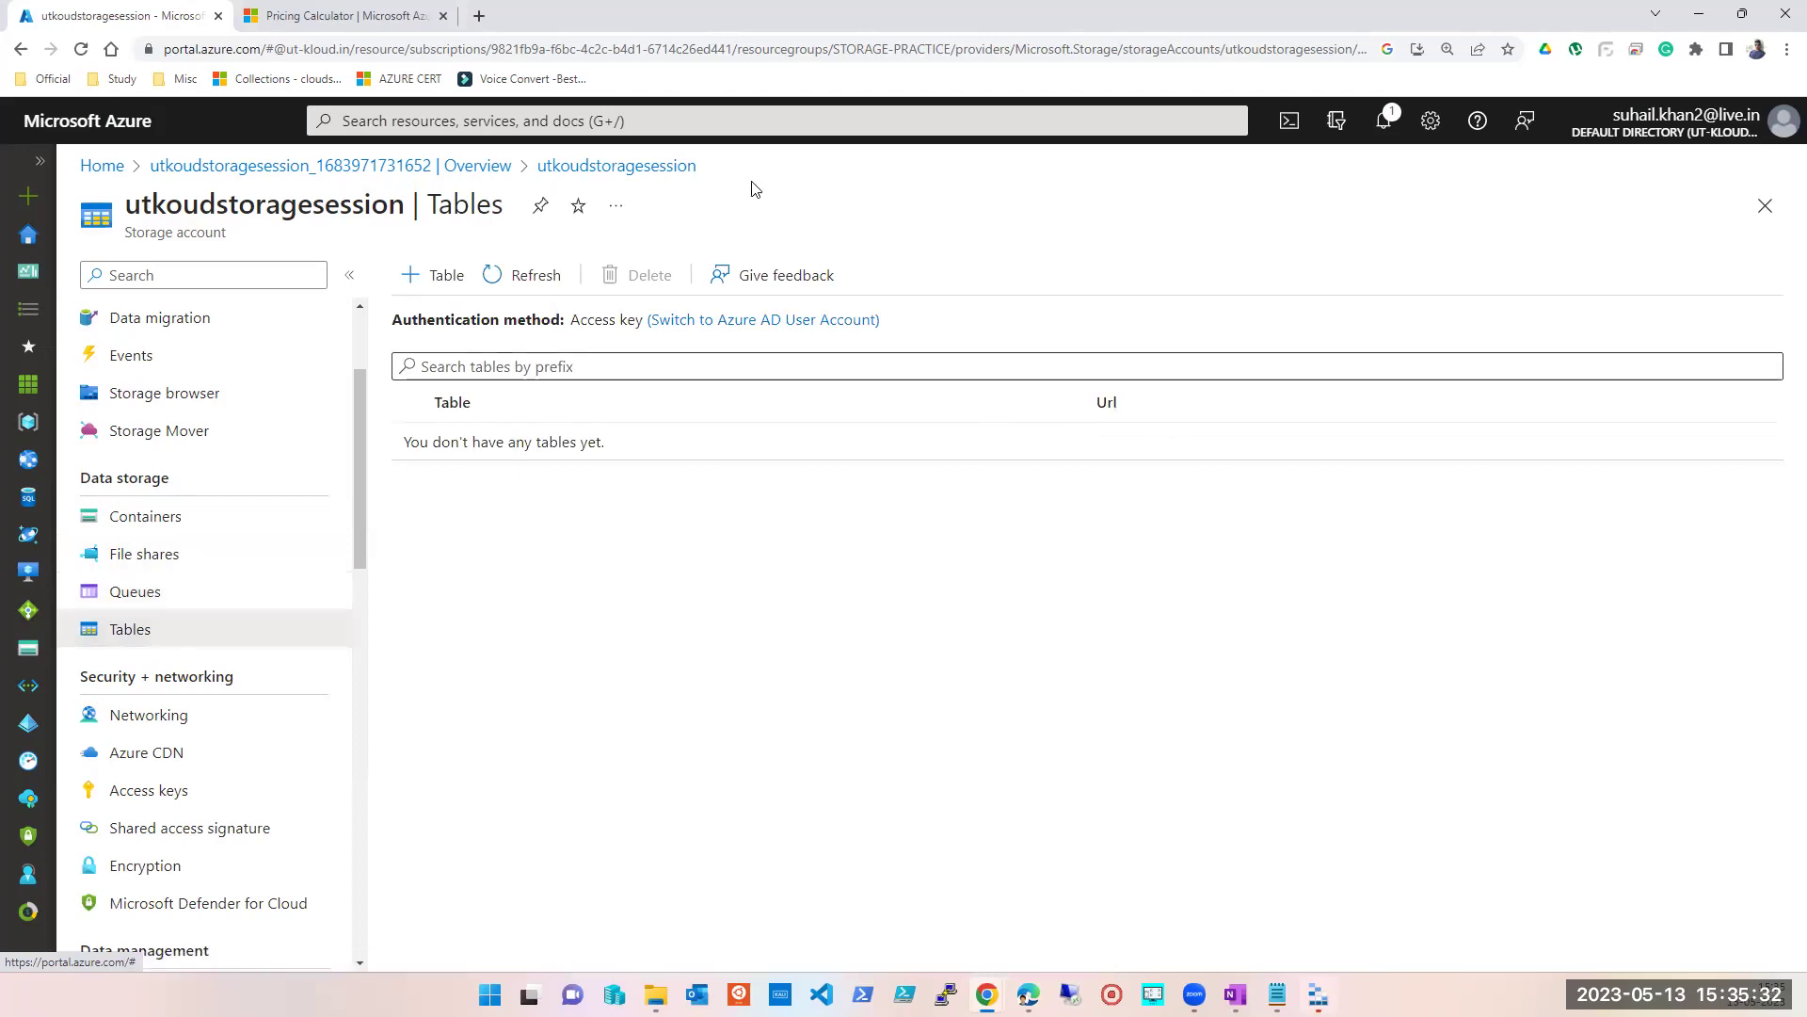
click(516, 127)
click(385, 485)
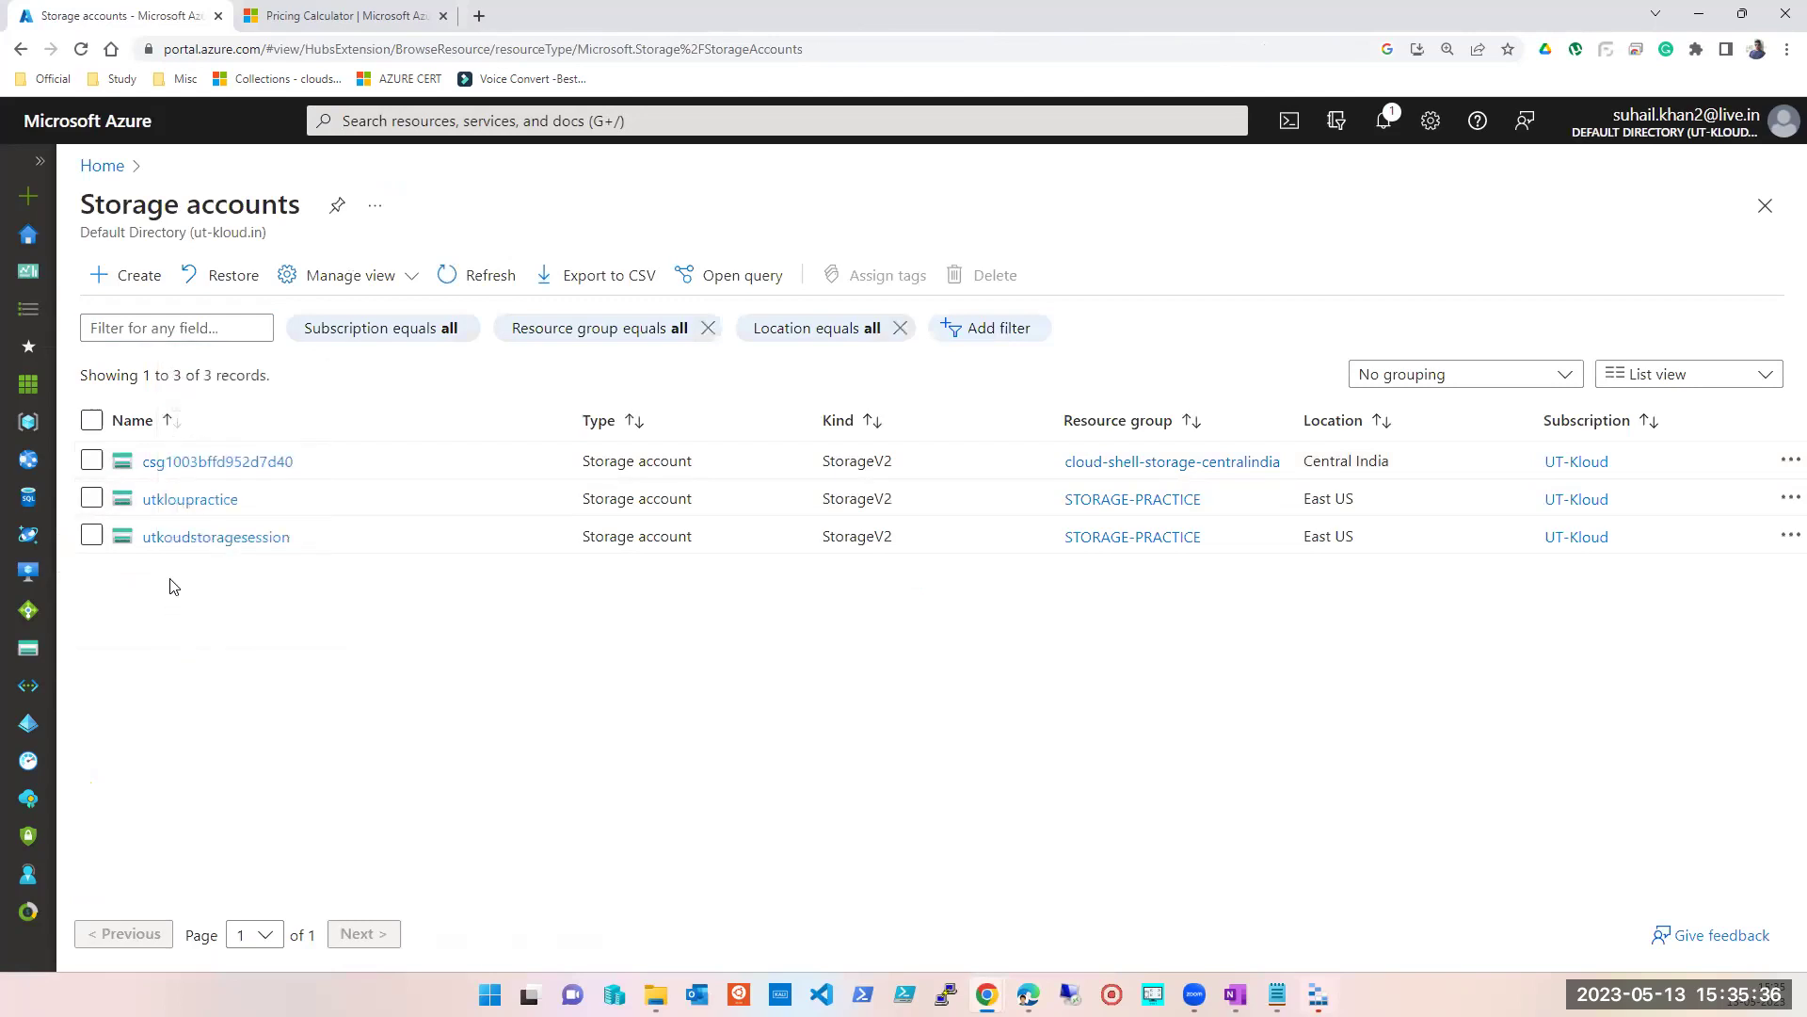
click(193, 501)
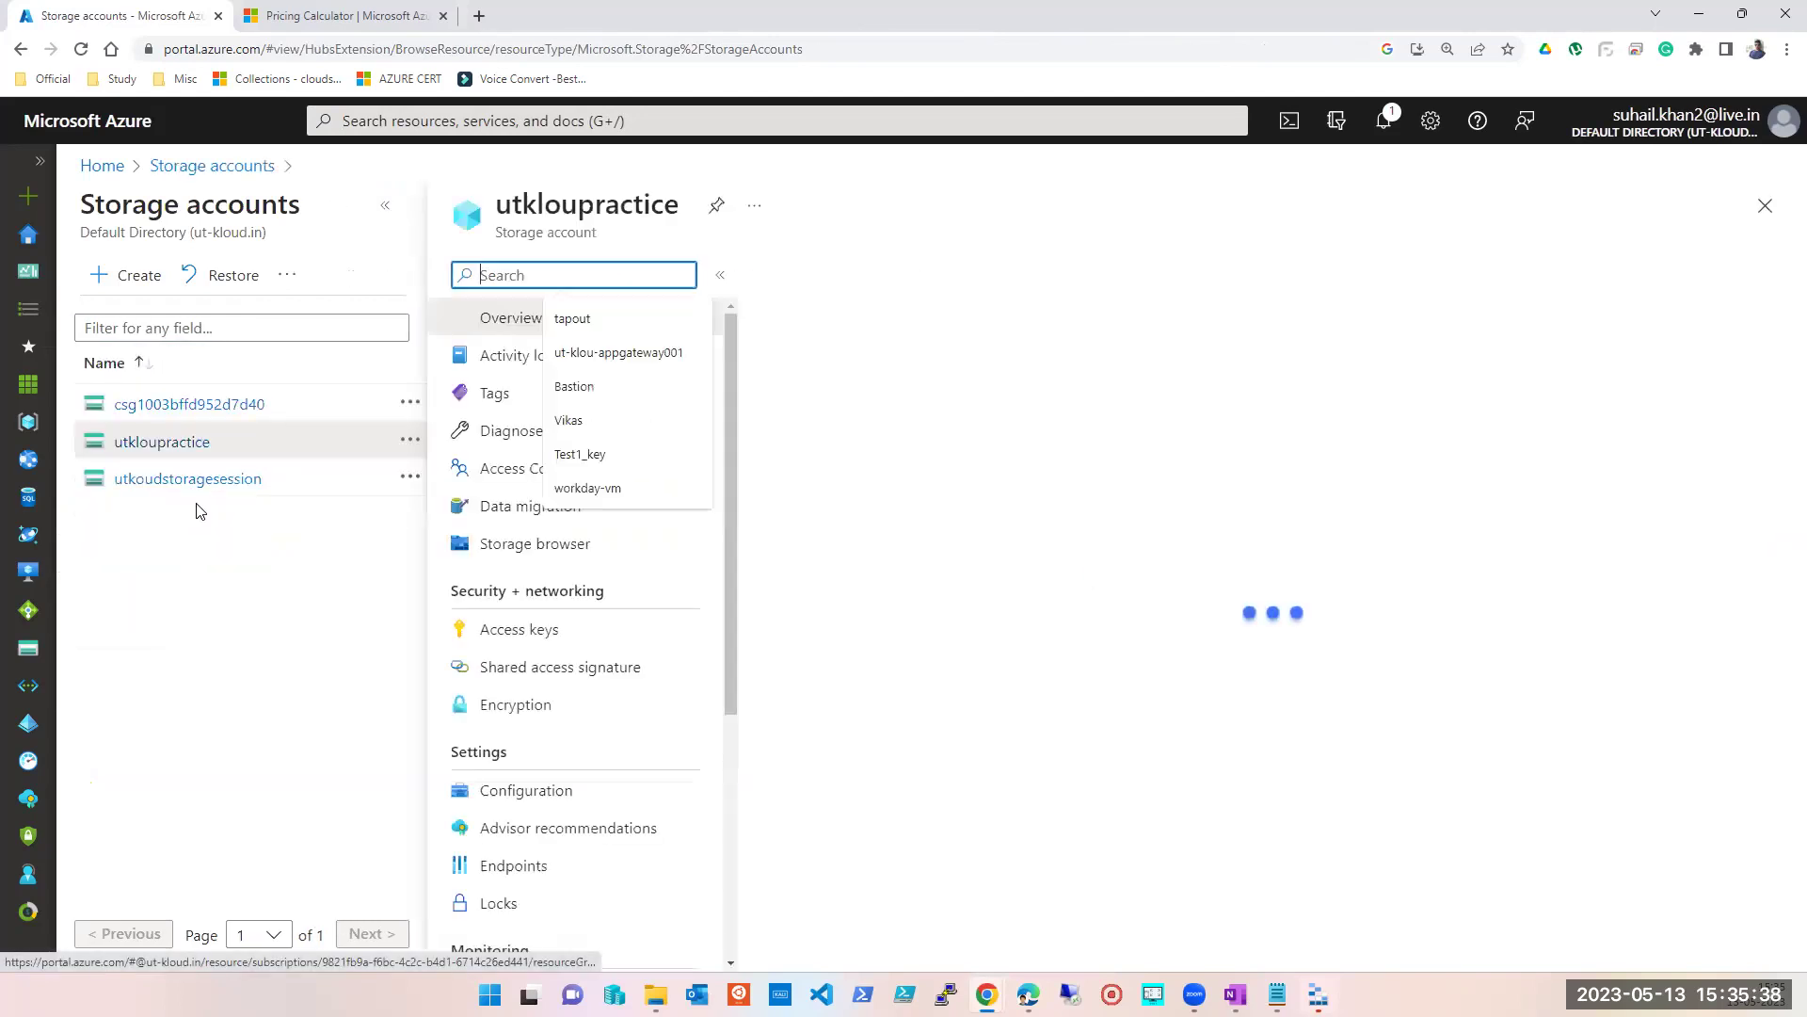
Step: Show utkloupractice's Tables page, listing the UtKloudAzureBatch5 table
click(385, 205)
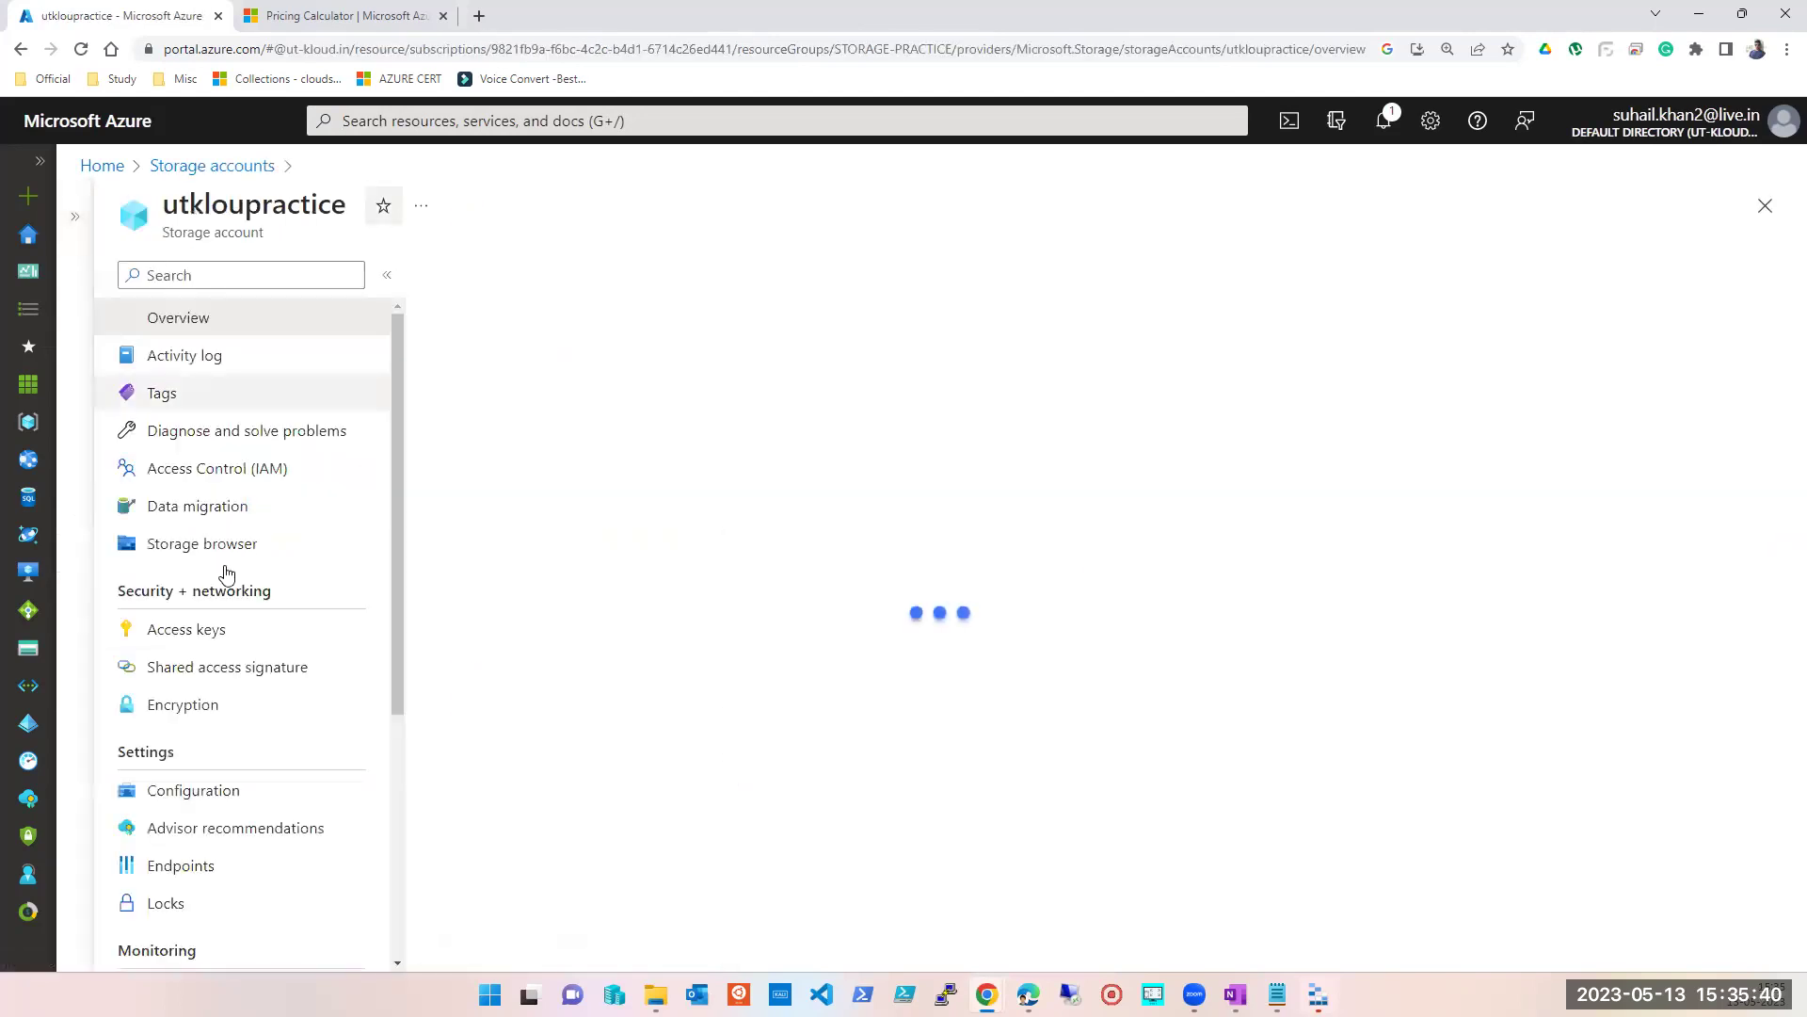
scroll(223, 584, down, 3)
scroll(223, 587, down, 1)
click(115, 499)
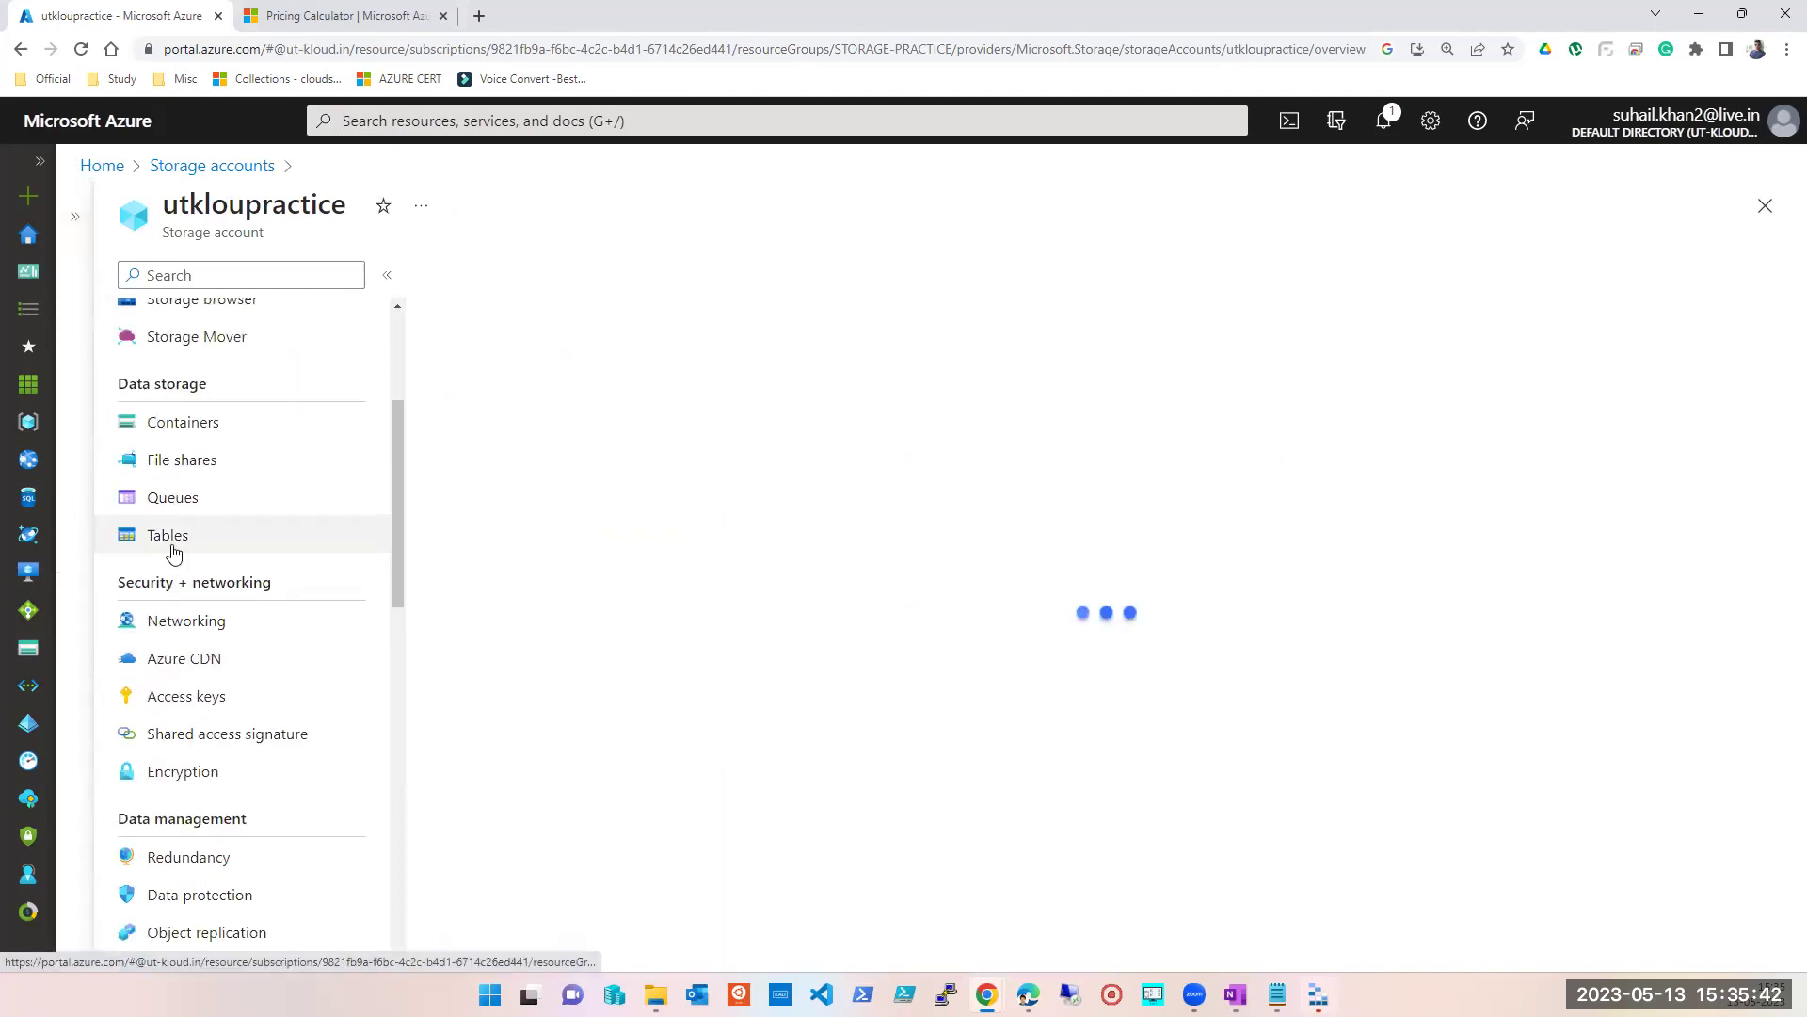
click(169, 536)
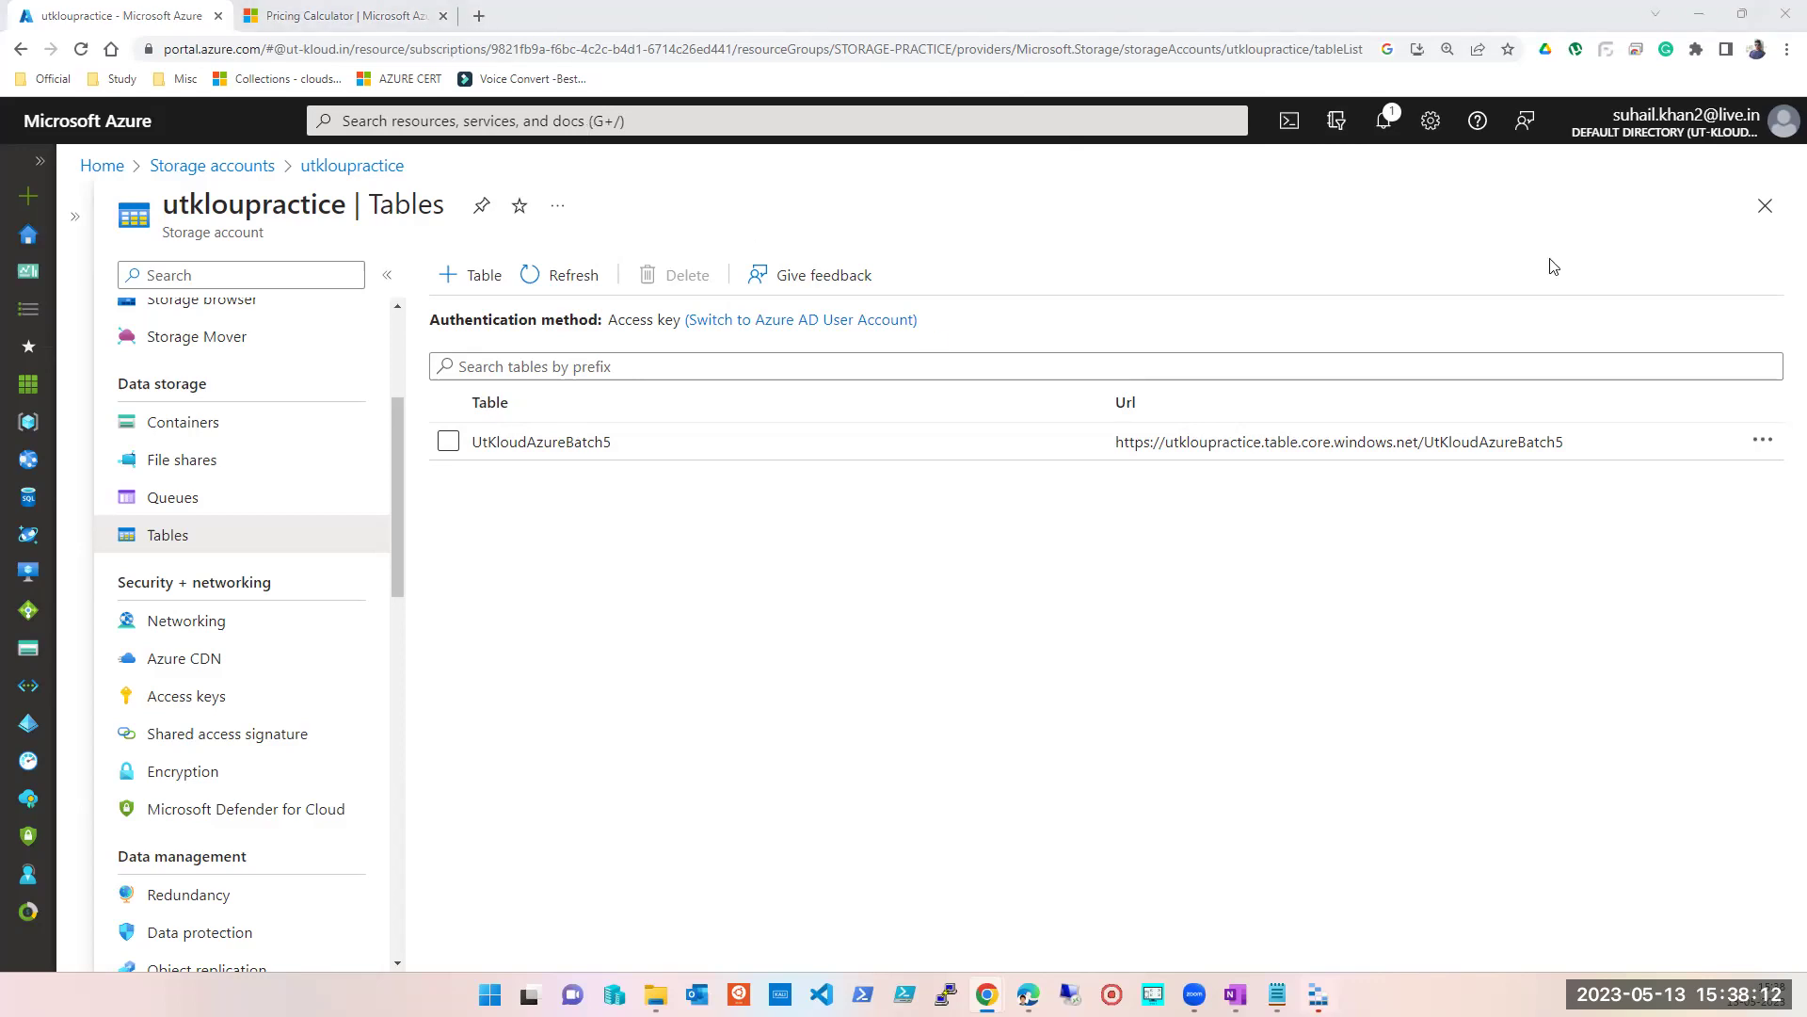
click(1384, 120)
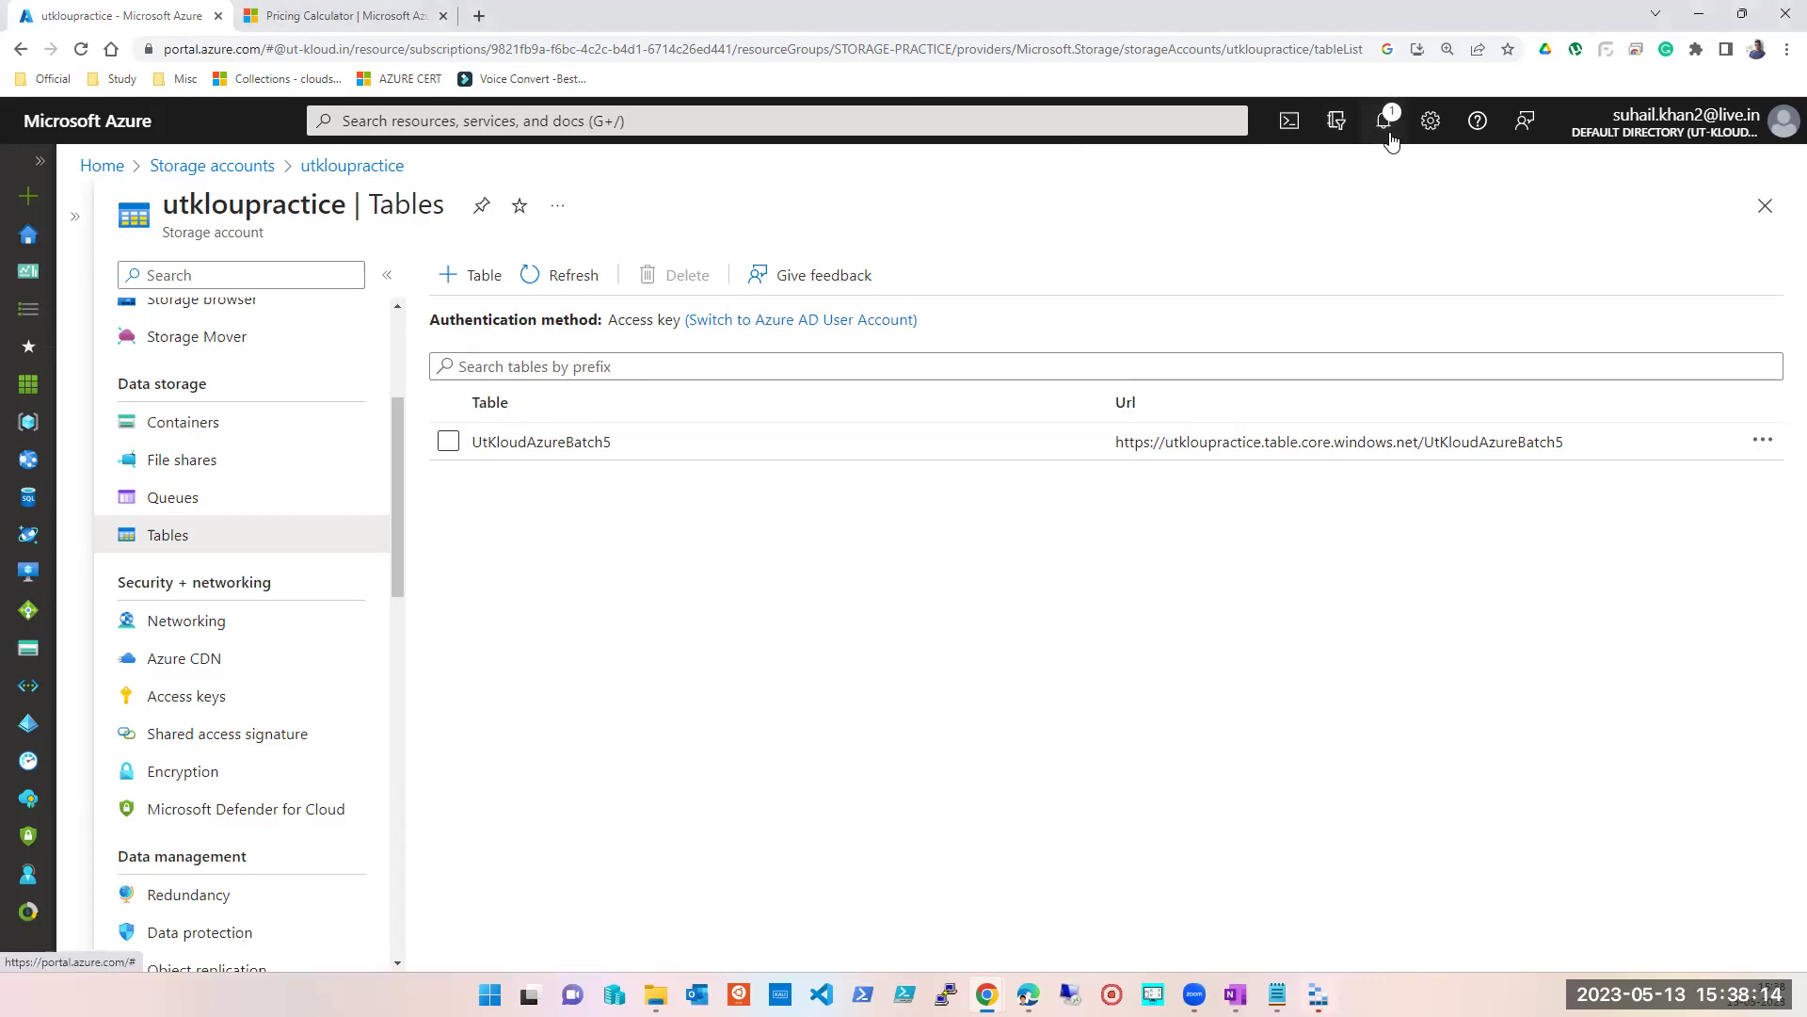
click(1765, 174)
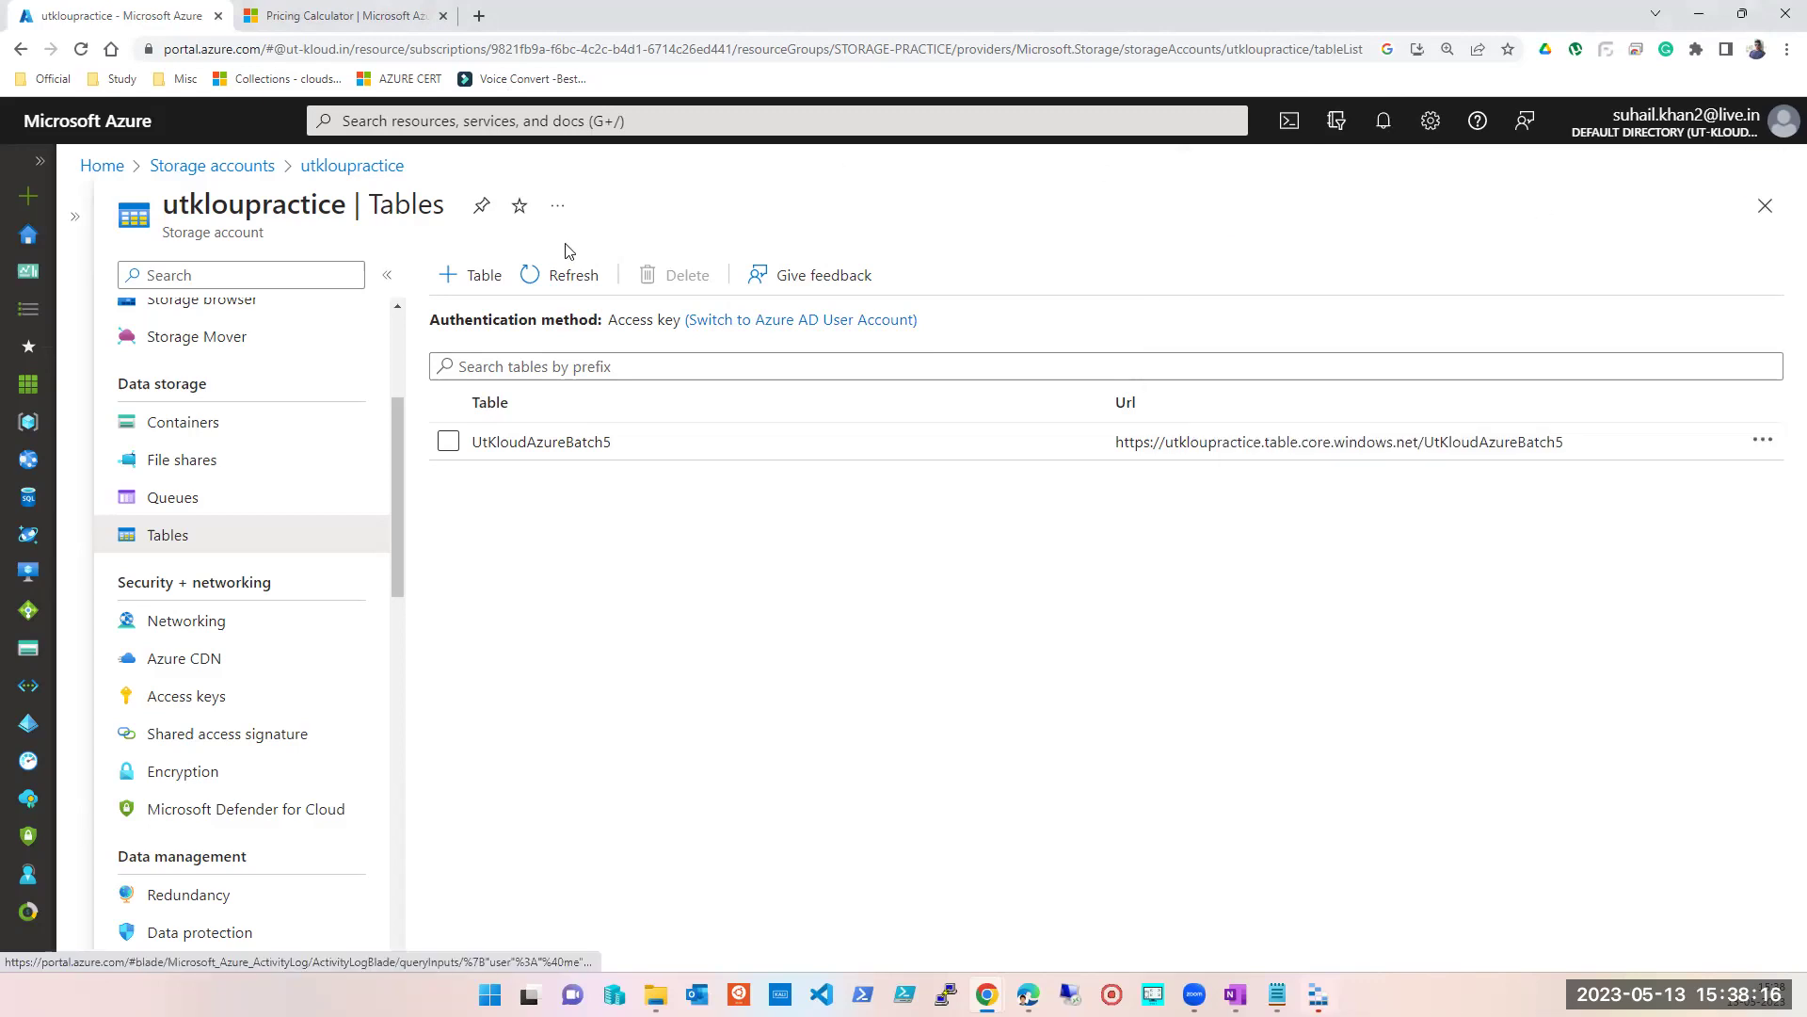
click(178, 421)
click(182, 460)
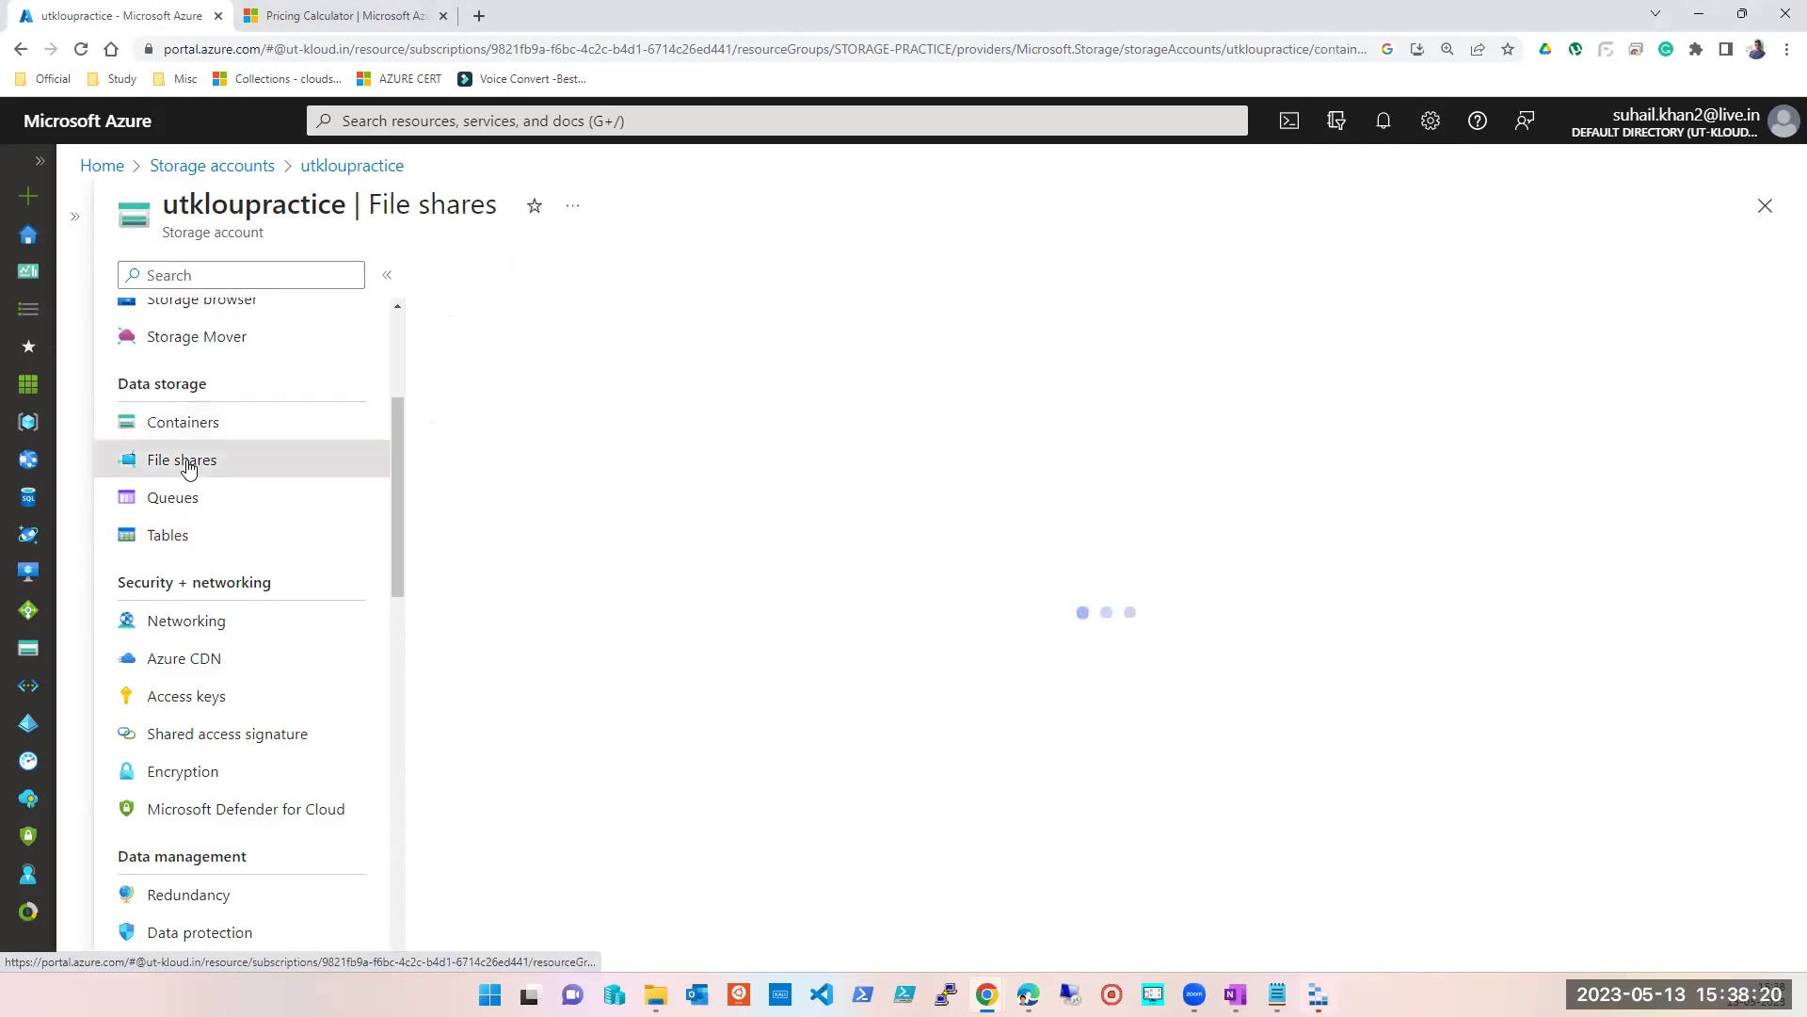
click(165, 536)
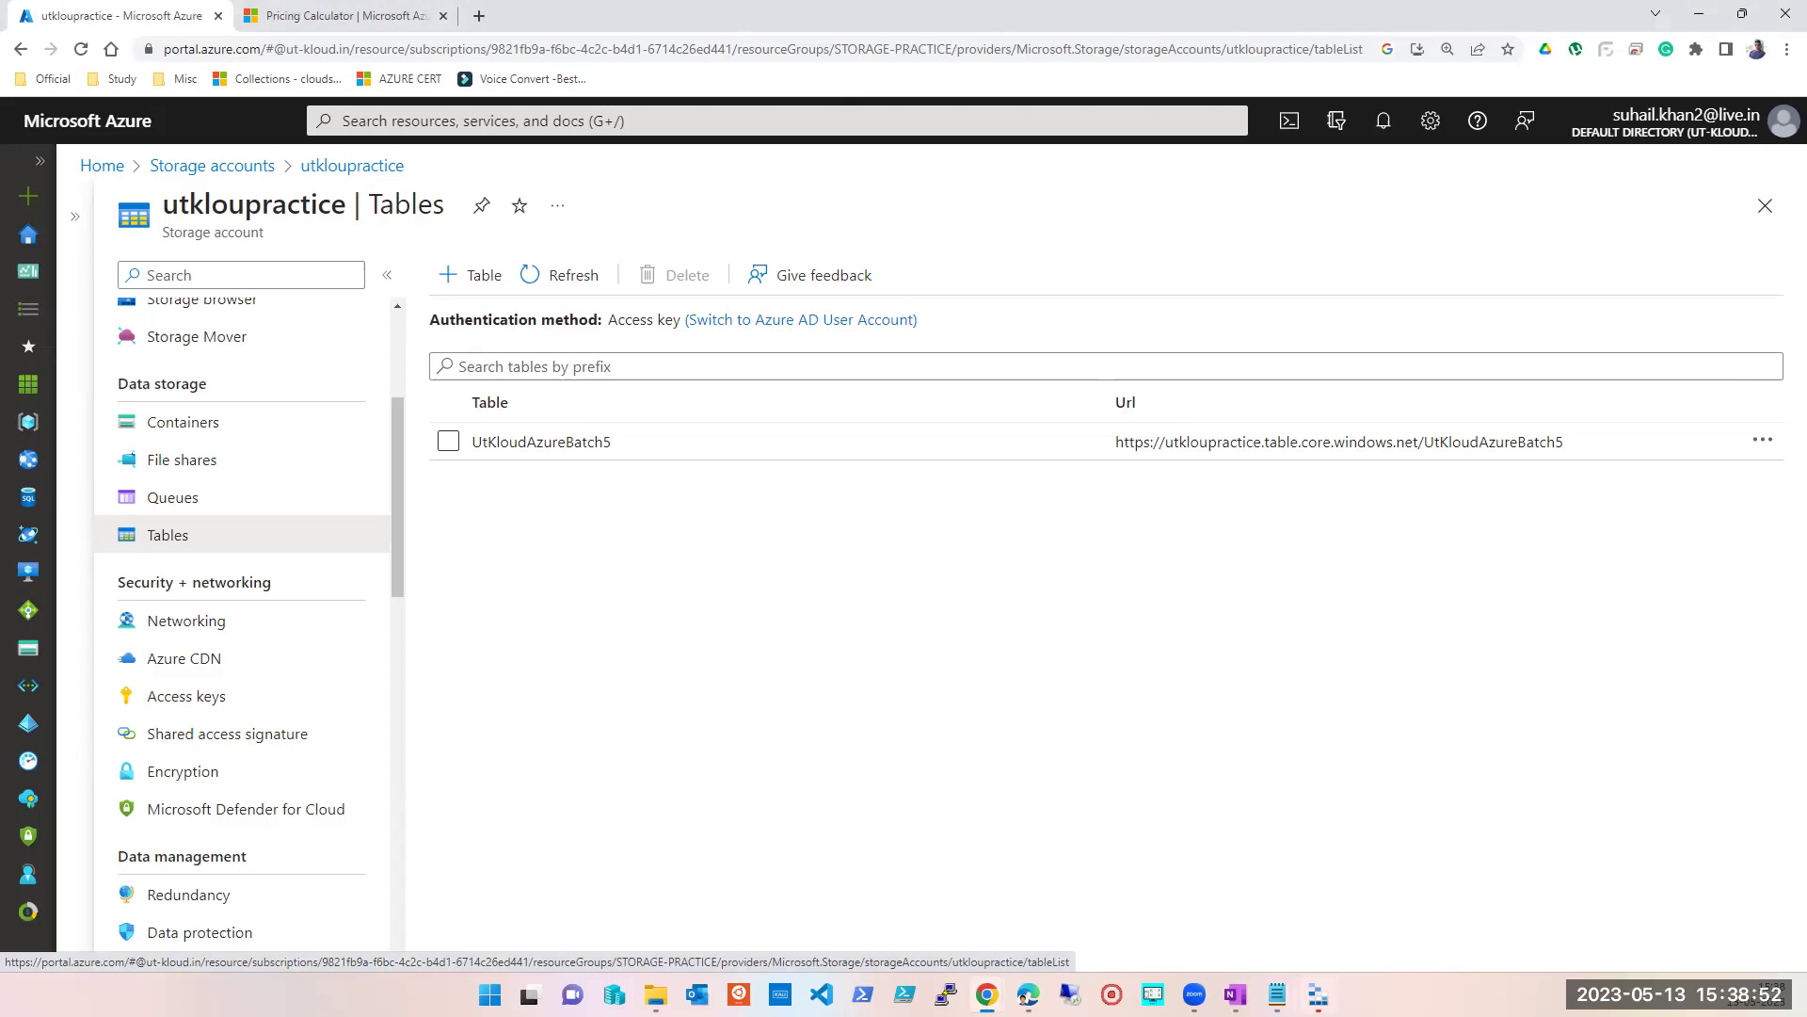
click(1441, 443)
triple_click(1440, 444)
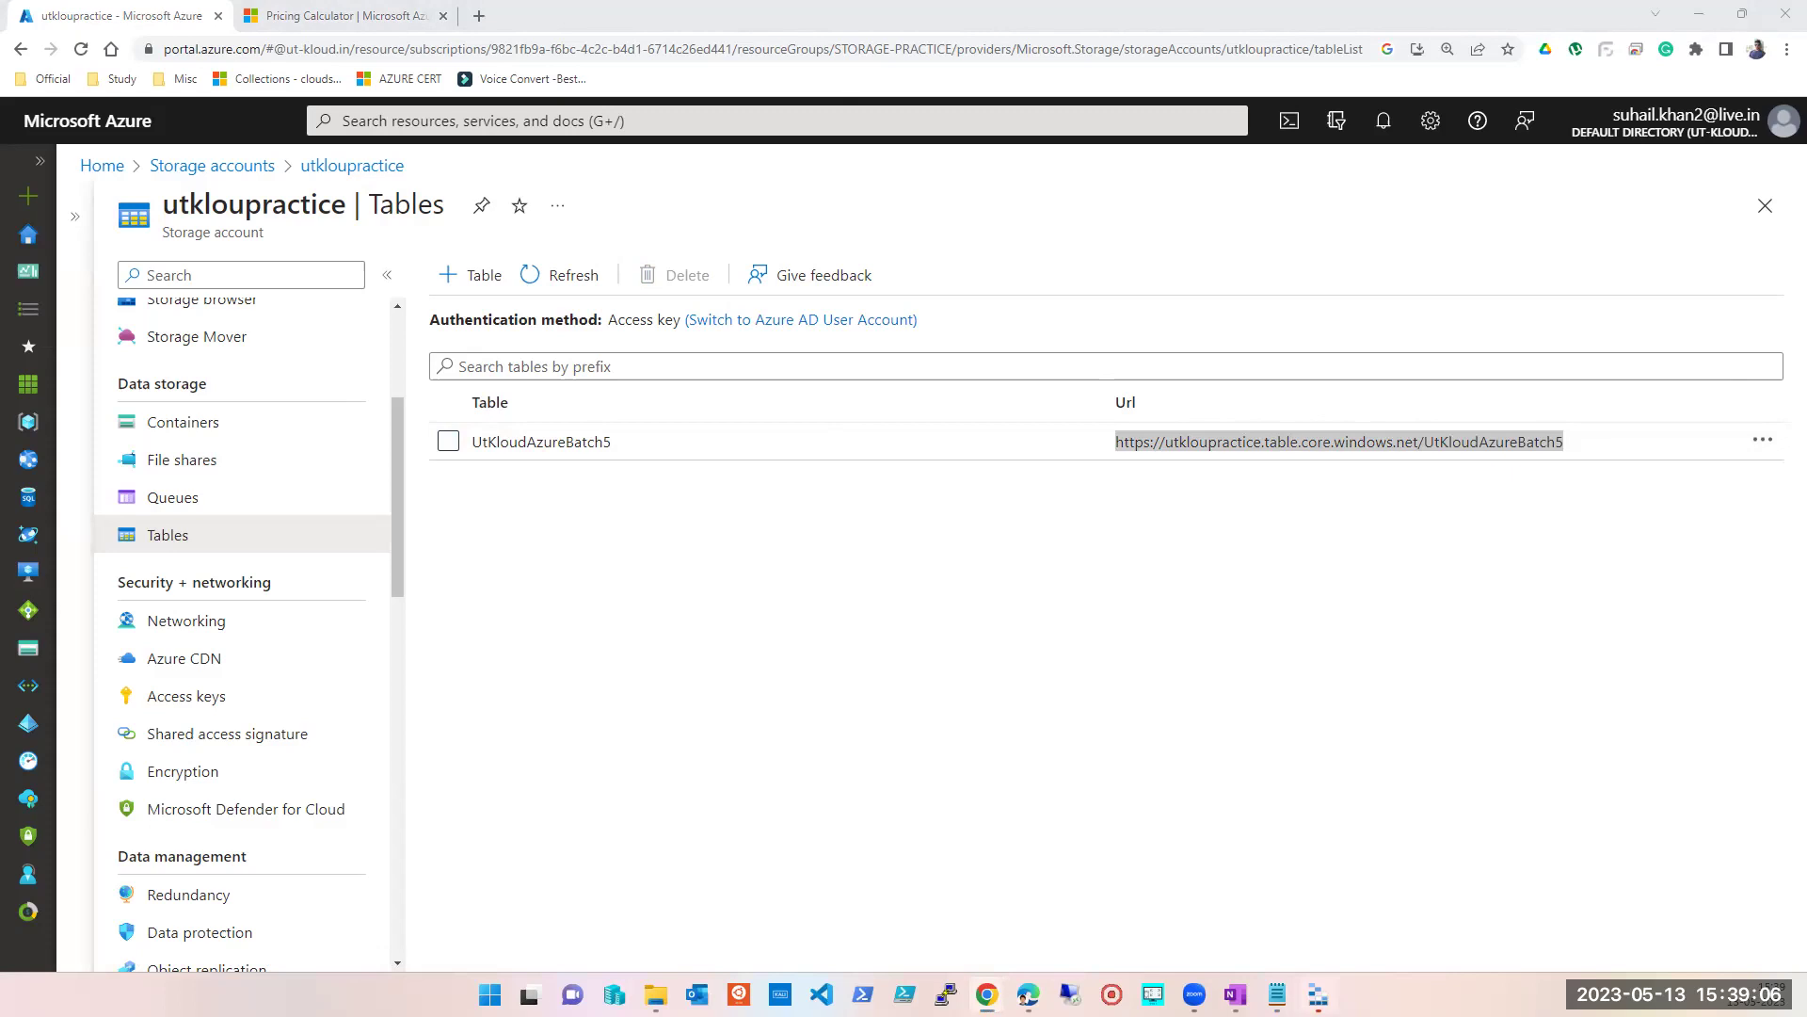
key(super+e)
click(497, 503)
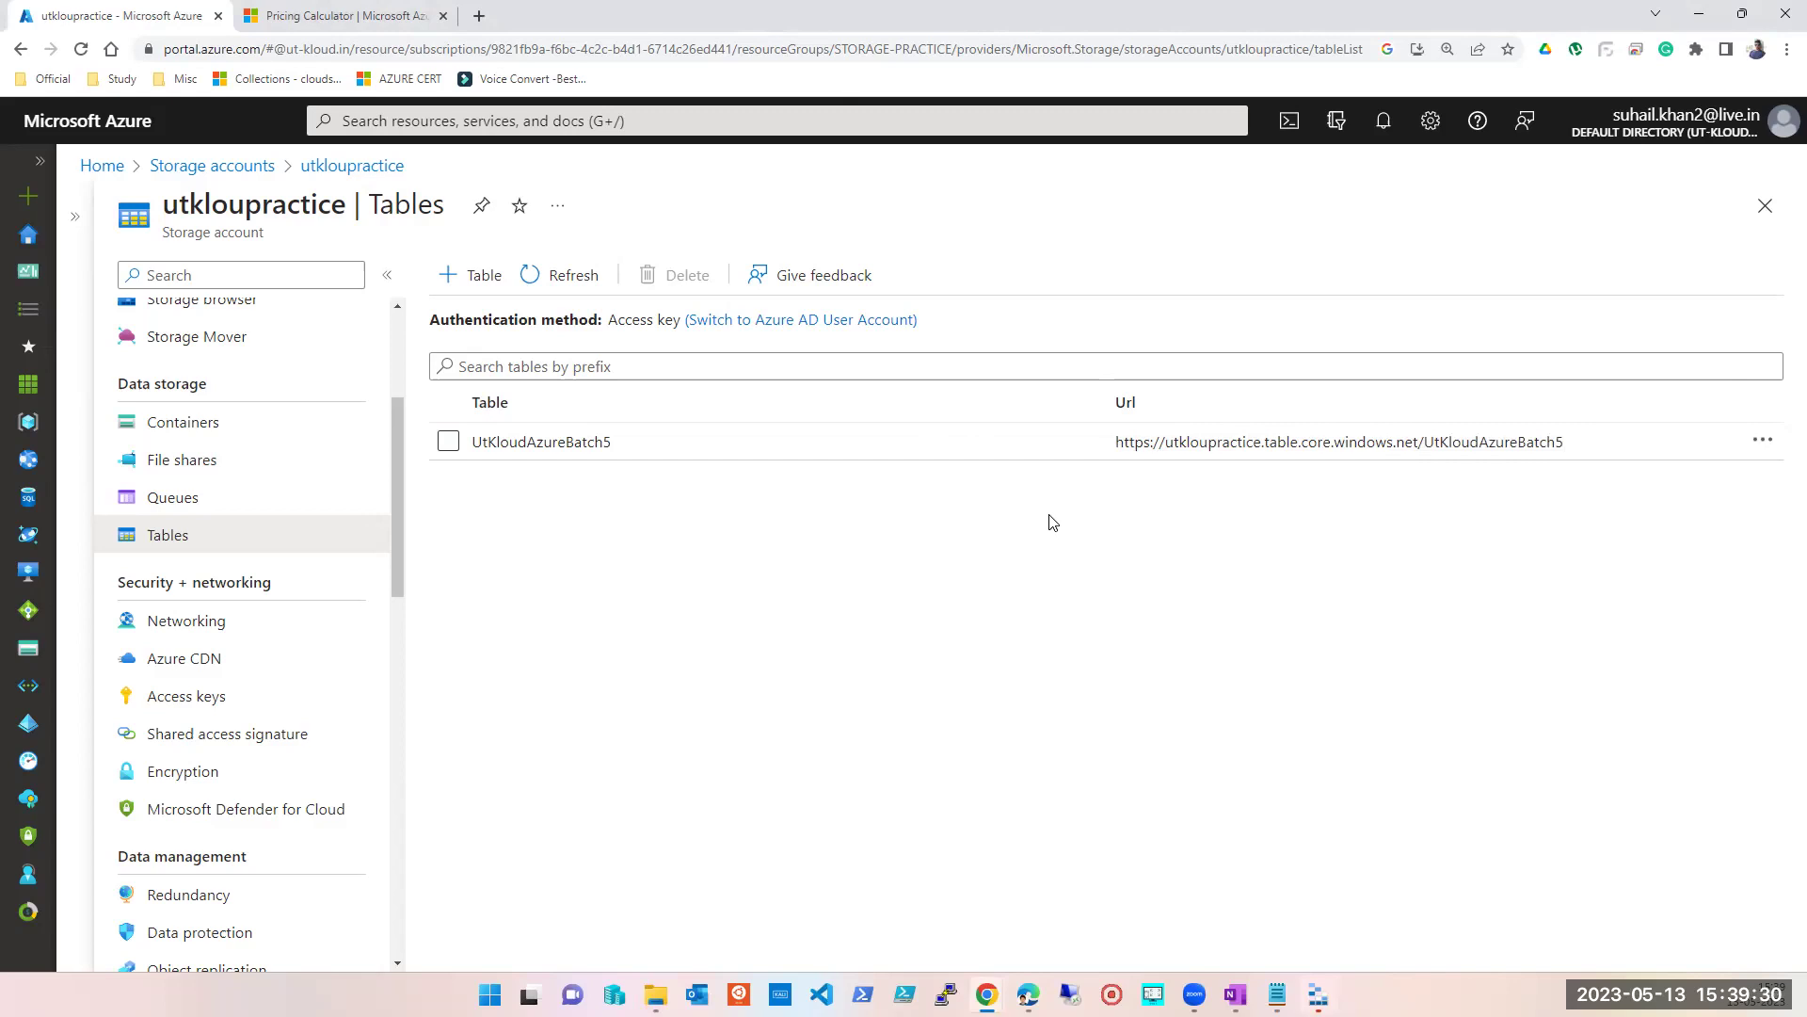
click(1763, 443)
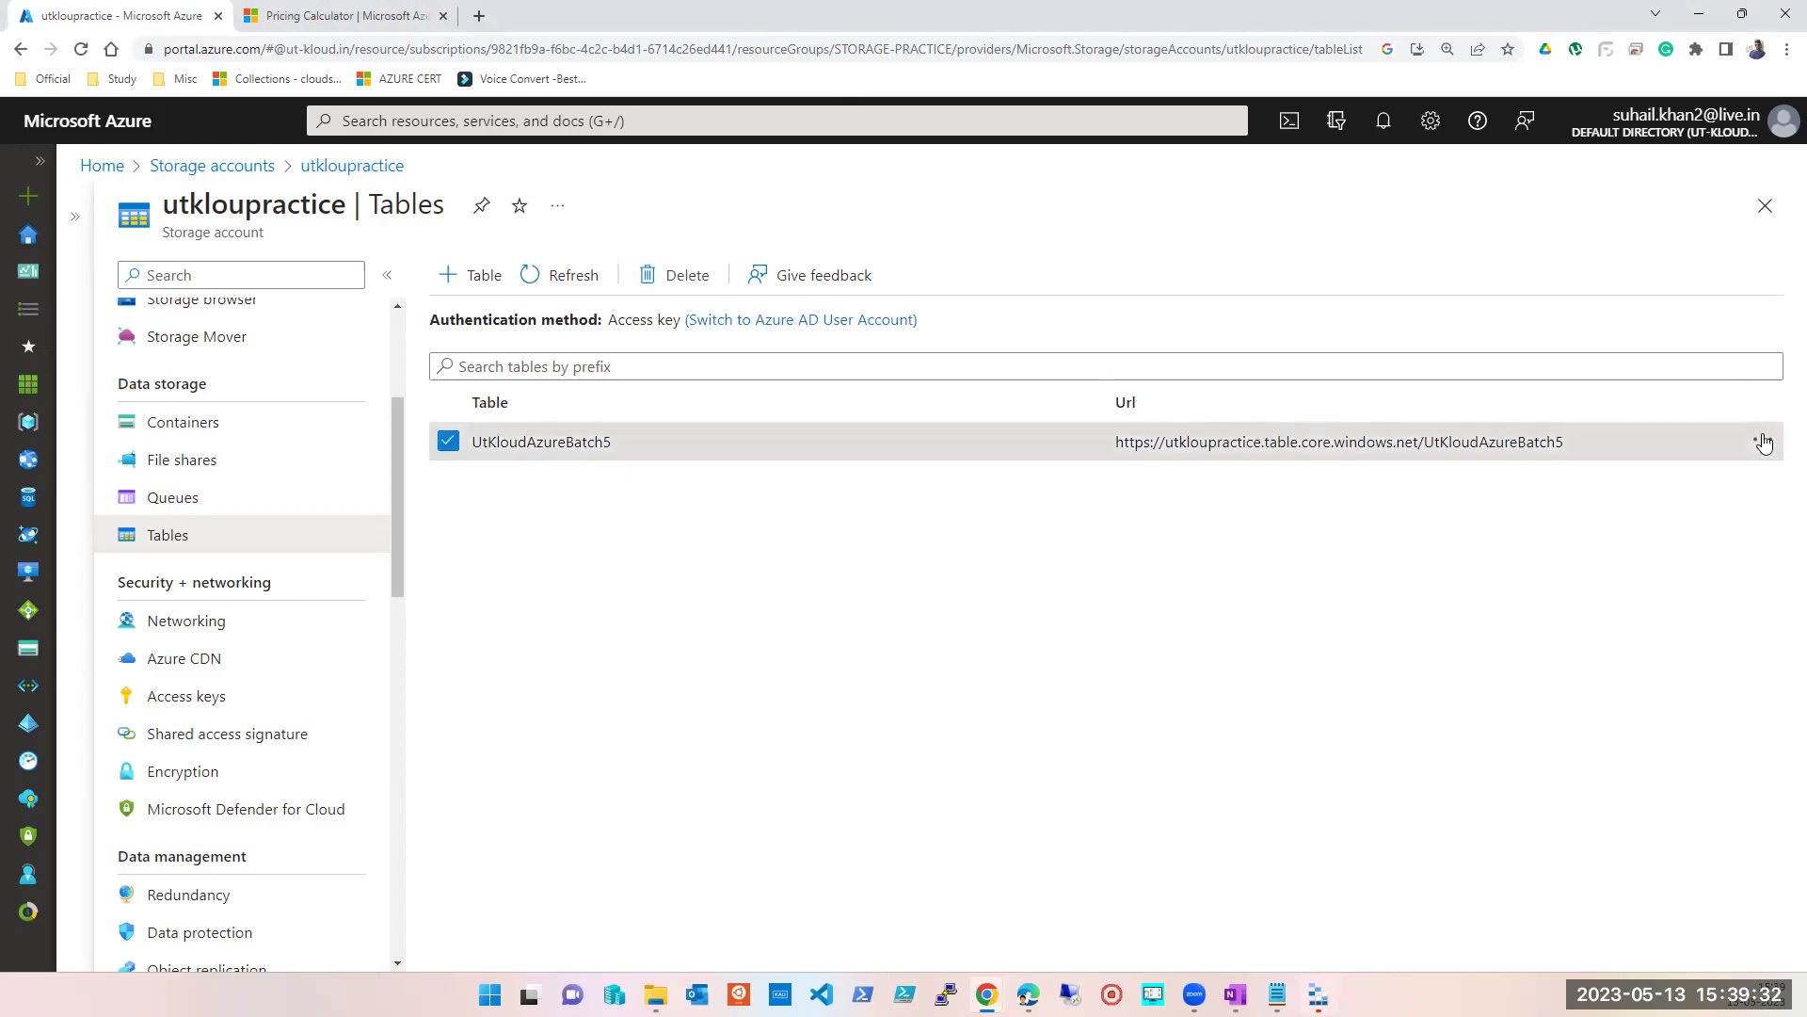
click(1384, 574)
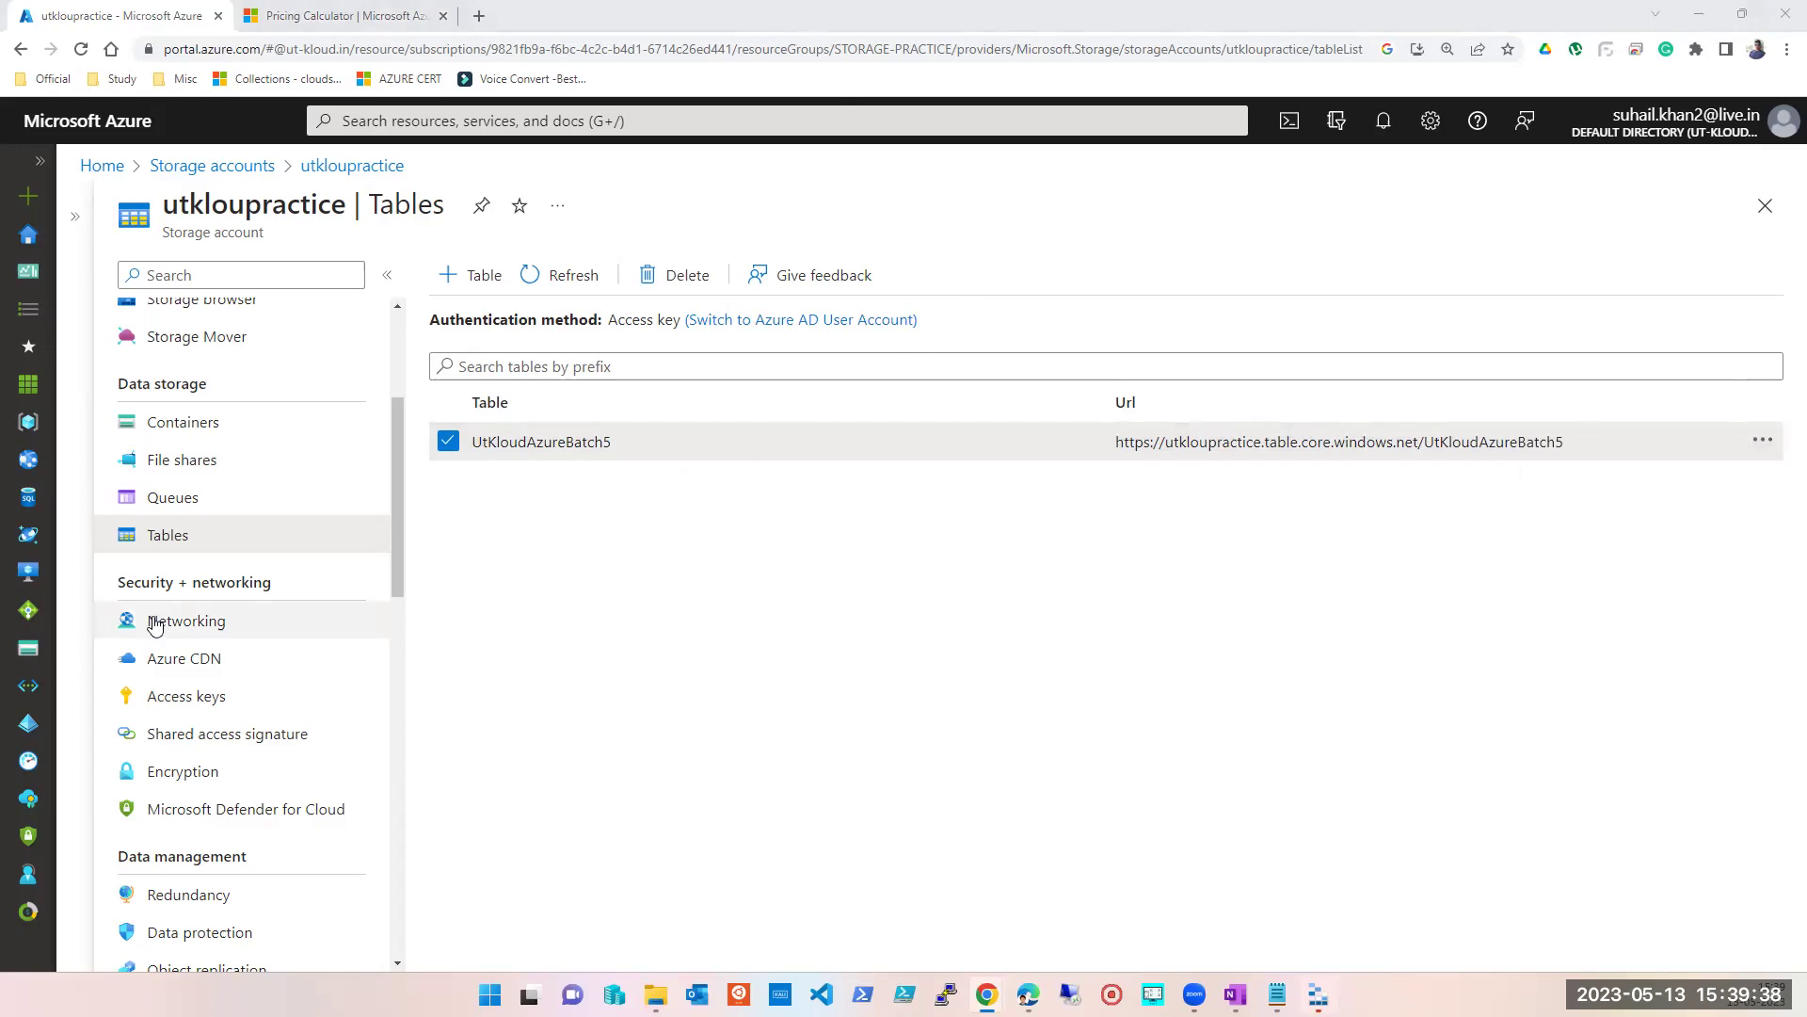
Step: Copy the utkloupractice storage account name from its Access keys page
click(177, 706)
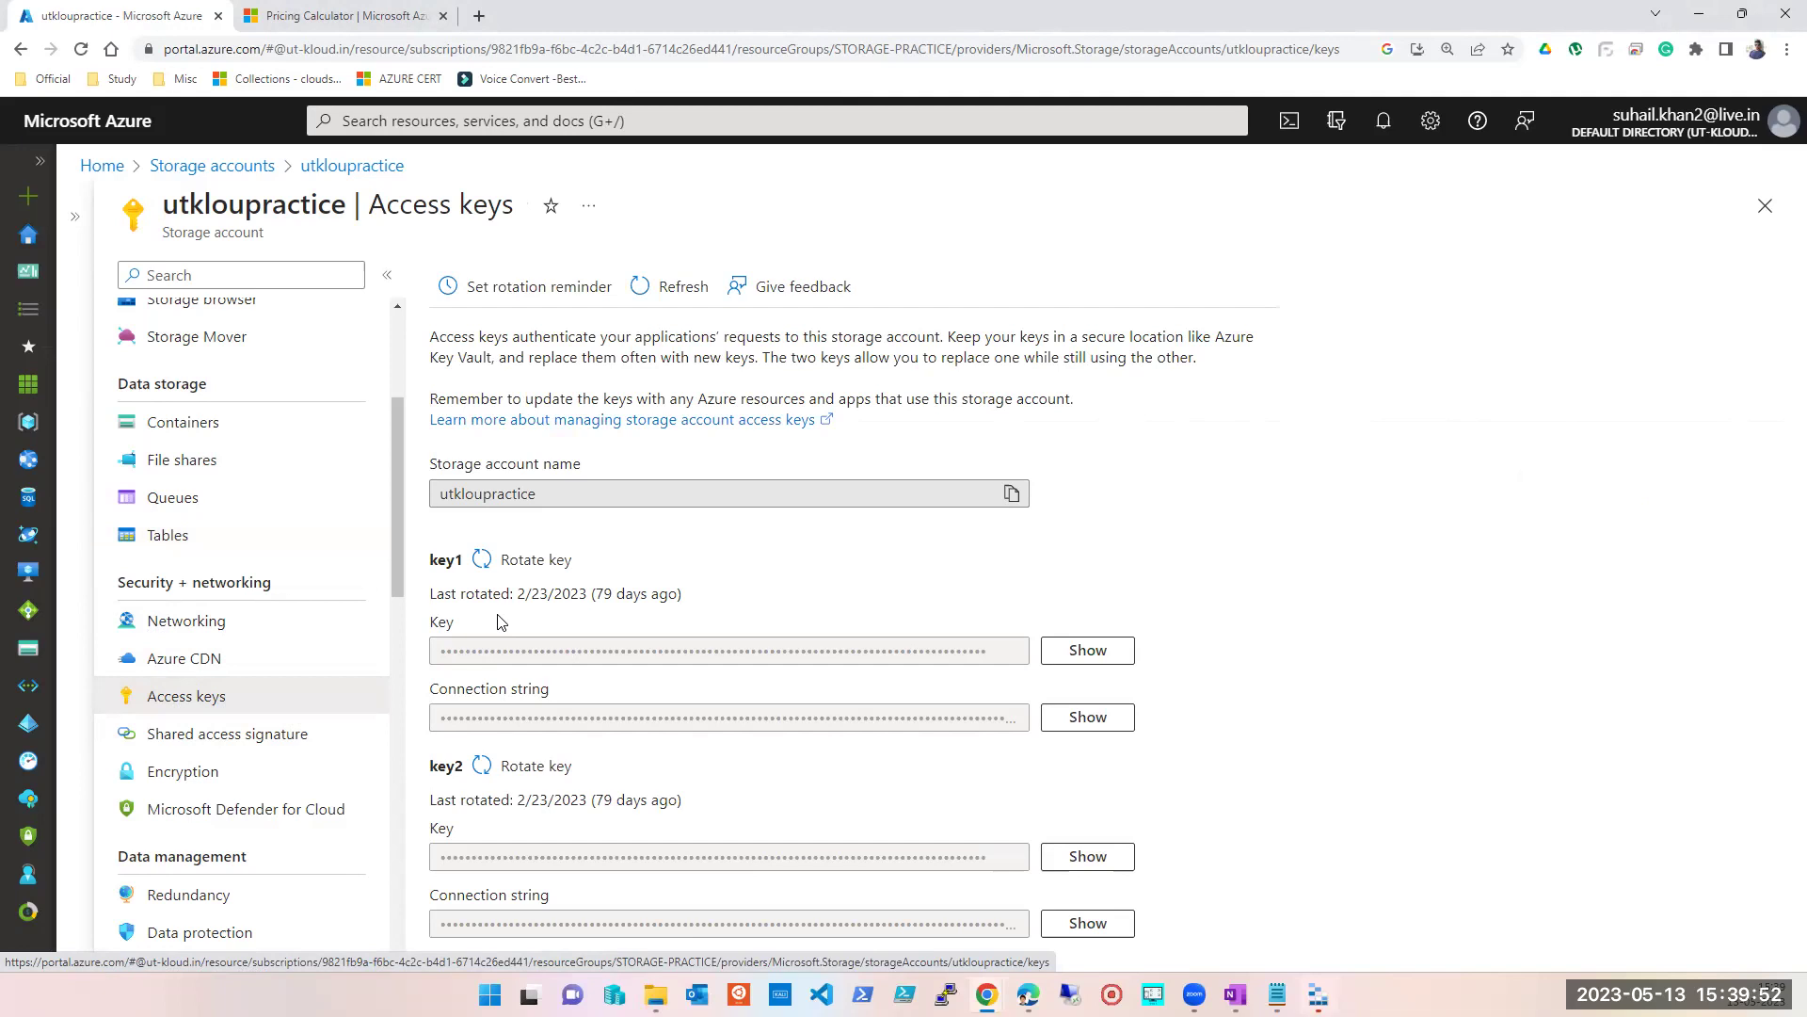
click(212, 431)
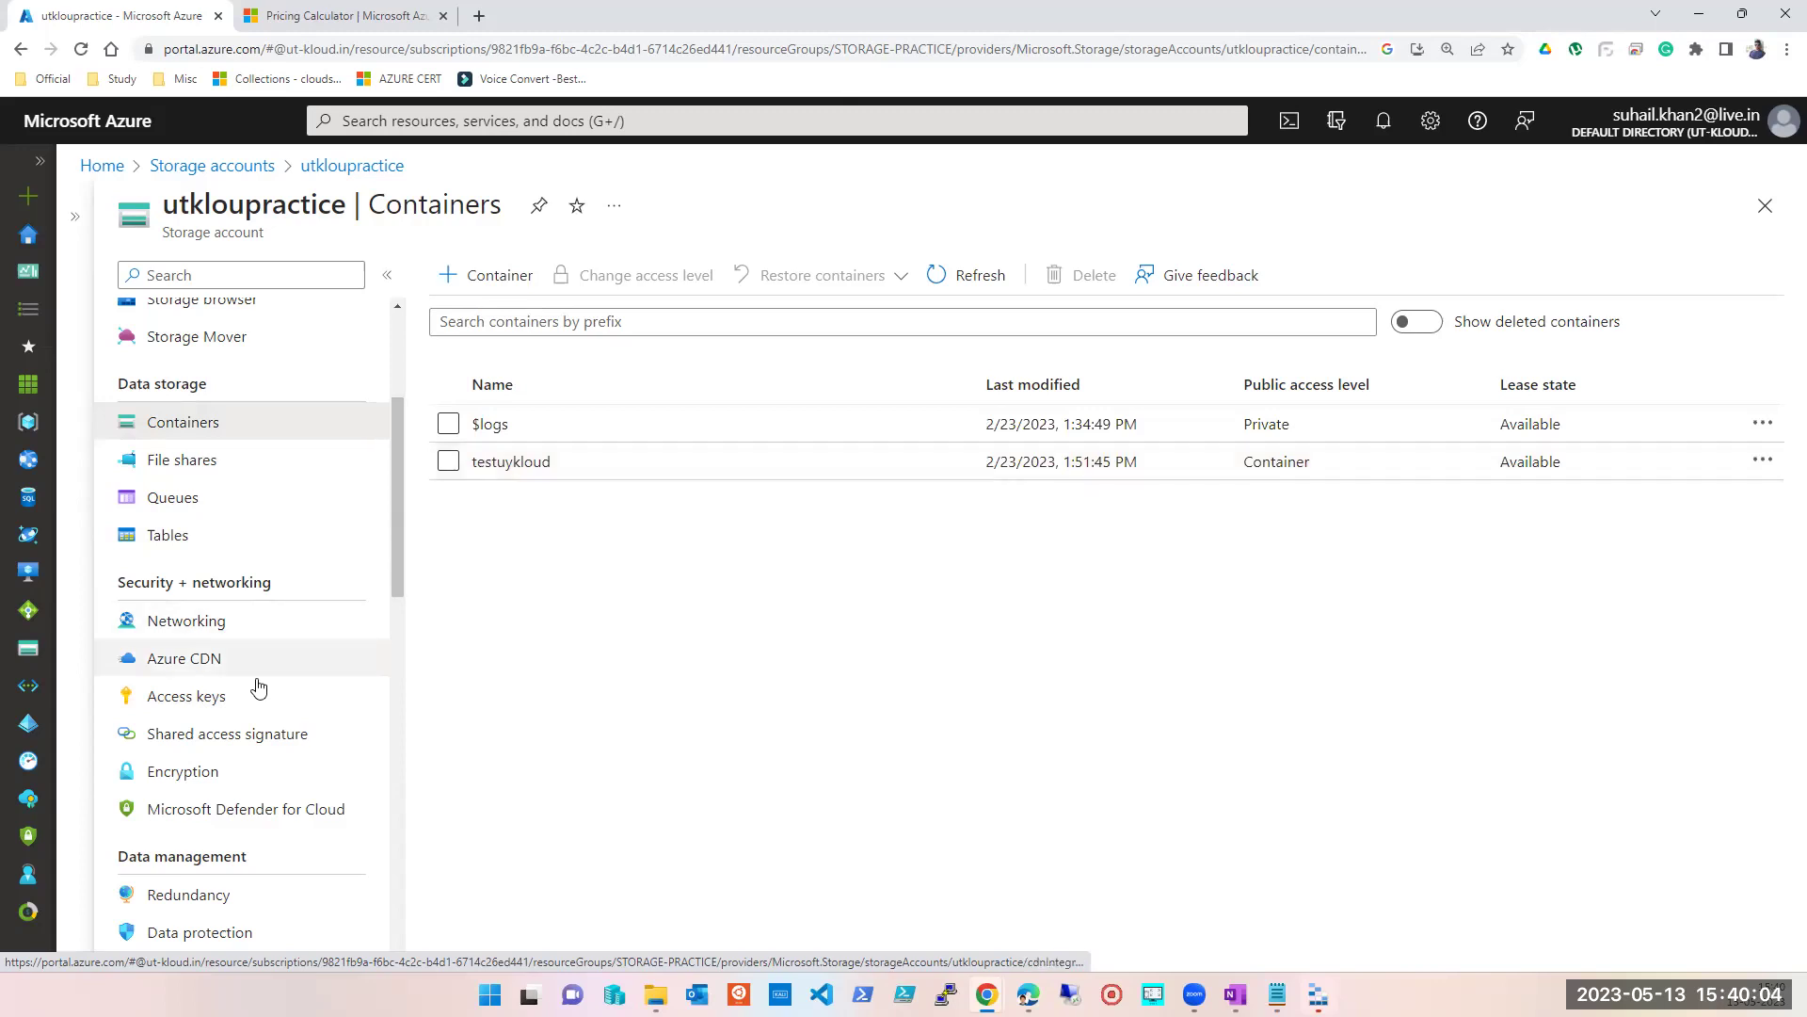
click(234, 697)
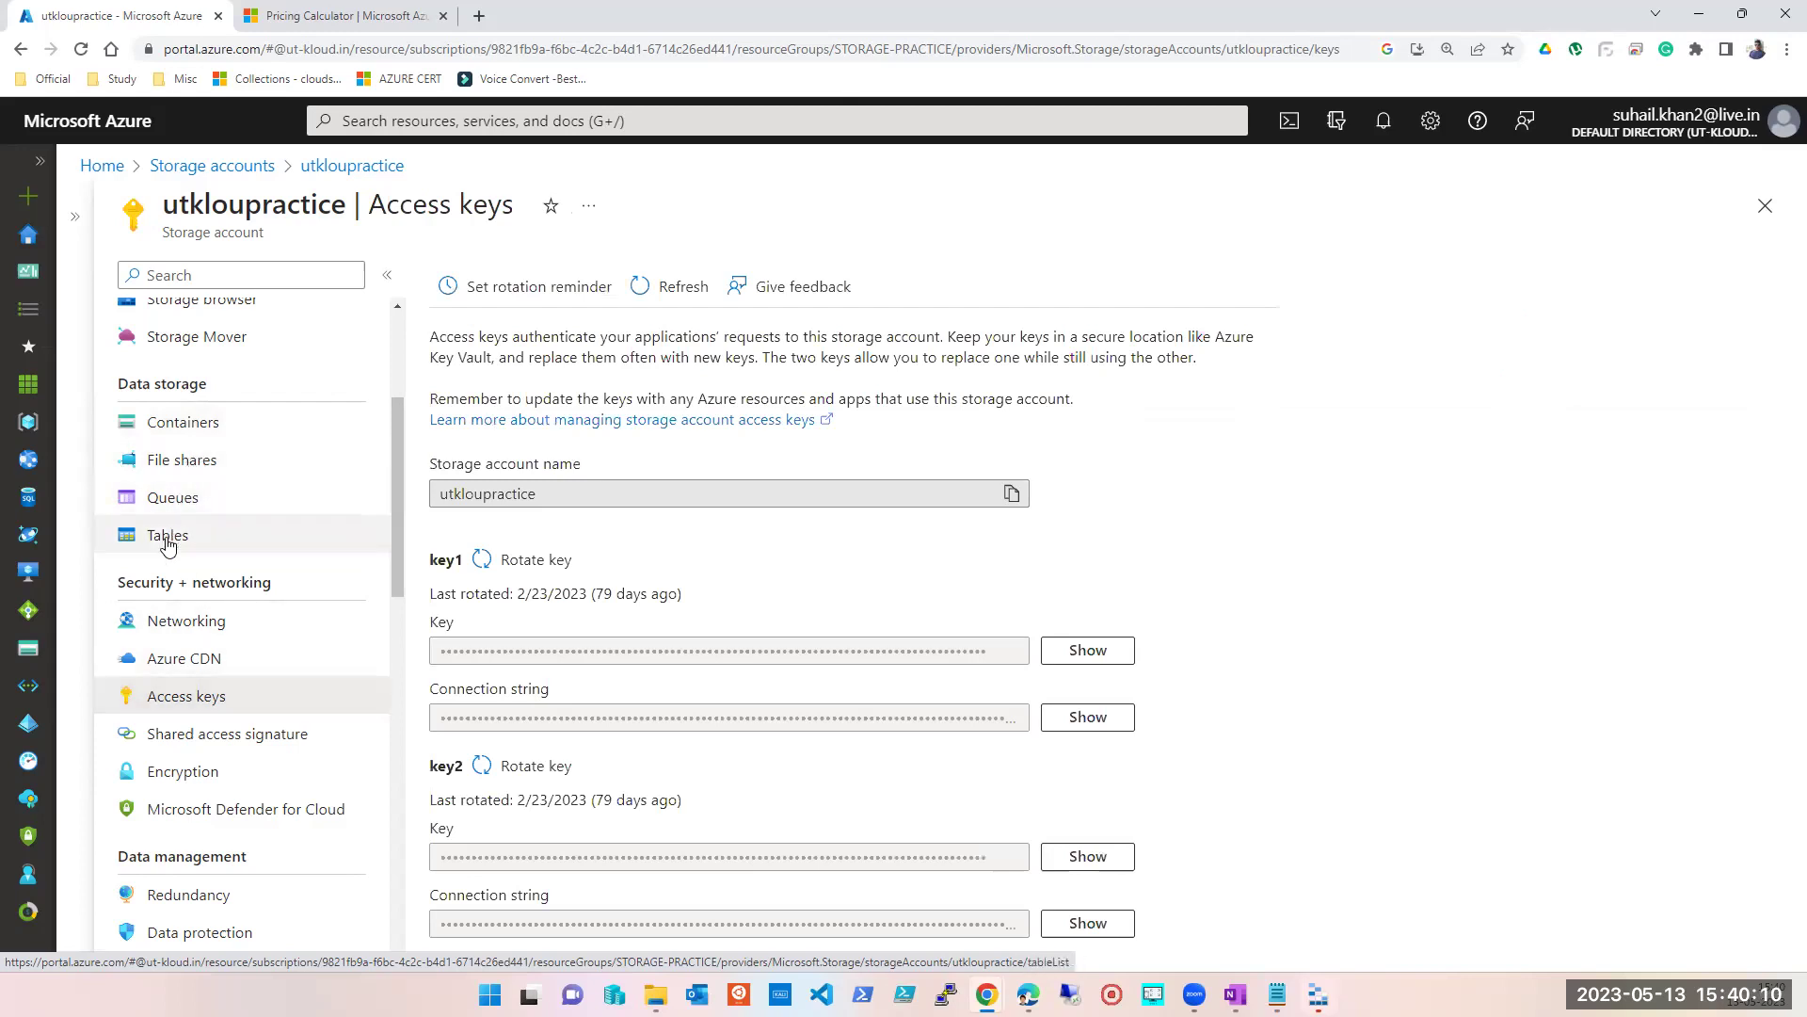
click(1021, 499)
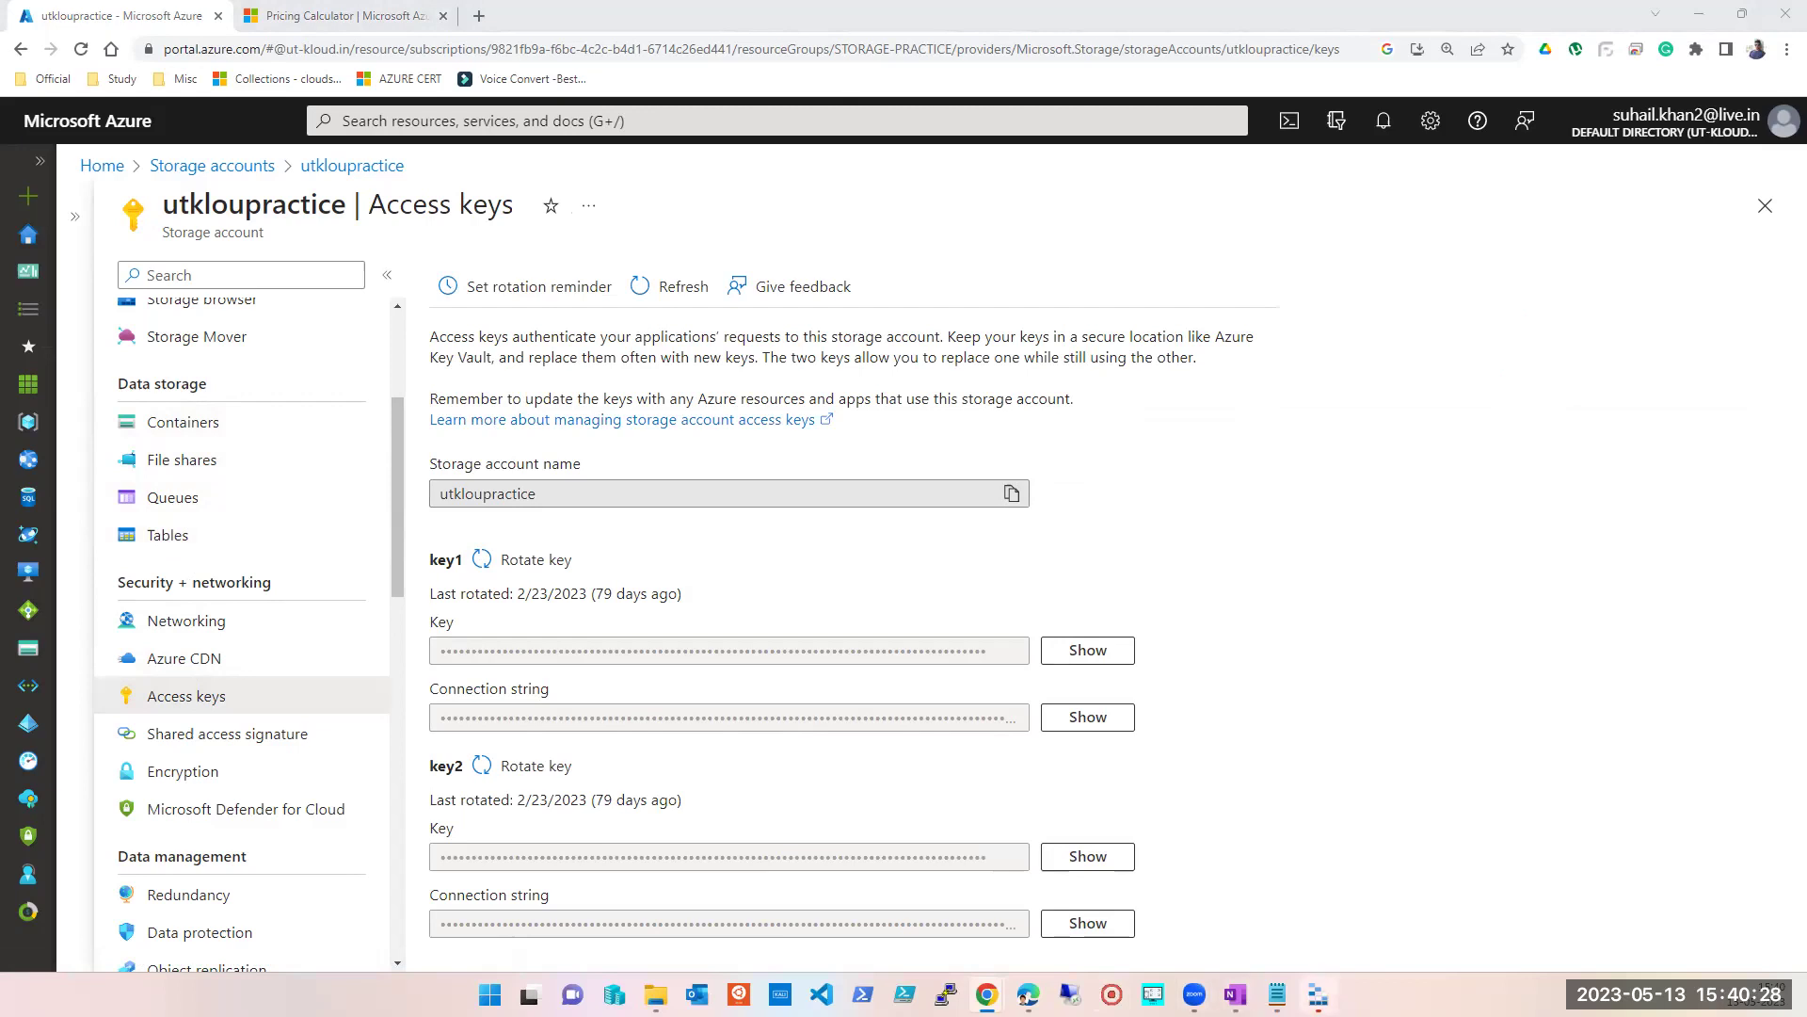
Step: In Storage Explorer, refresh all resources and cancel the Connect to Azure Storage dialog
key(alt+Tab)
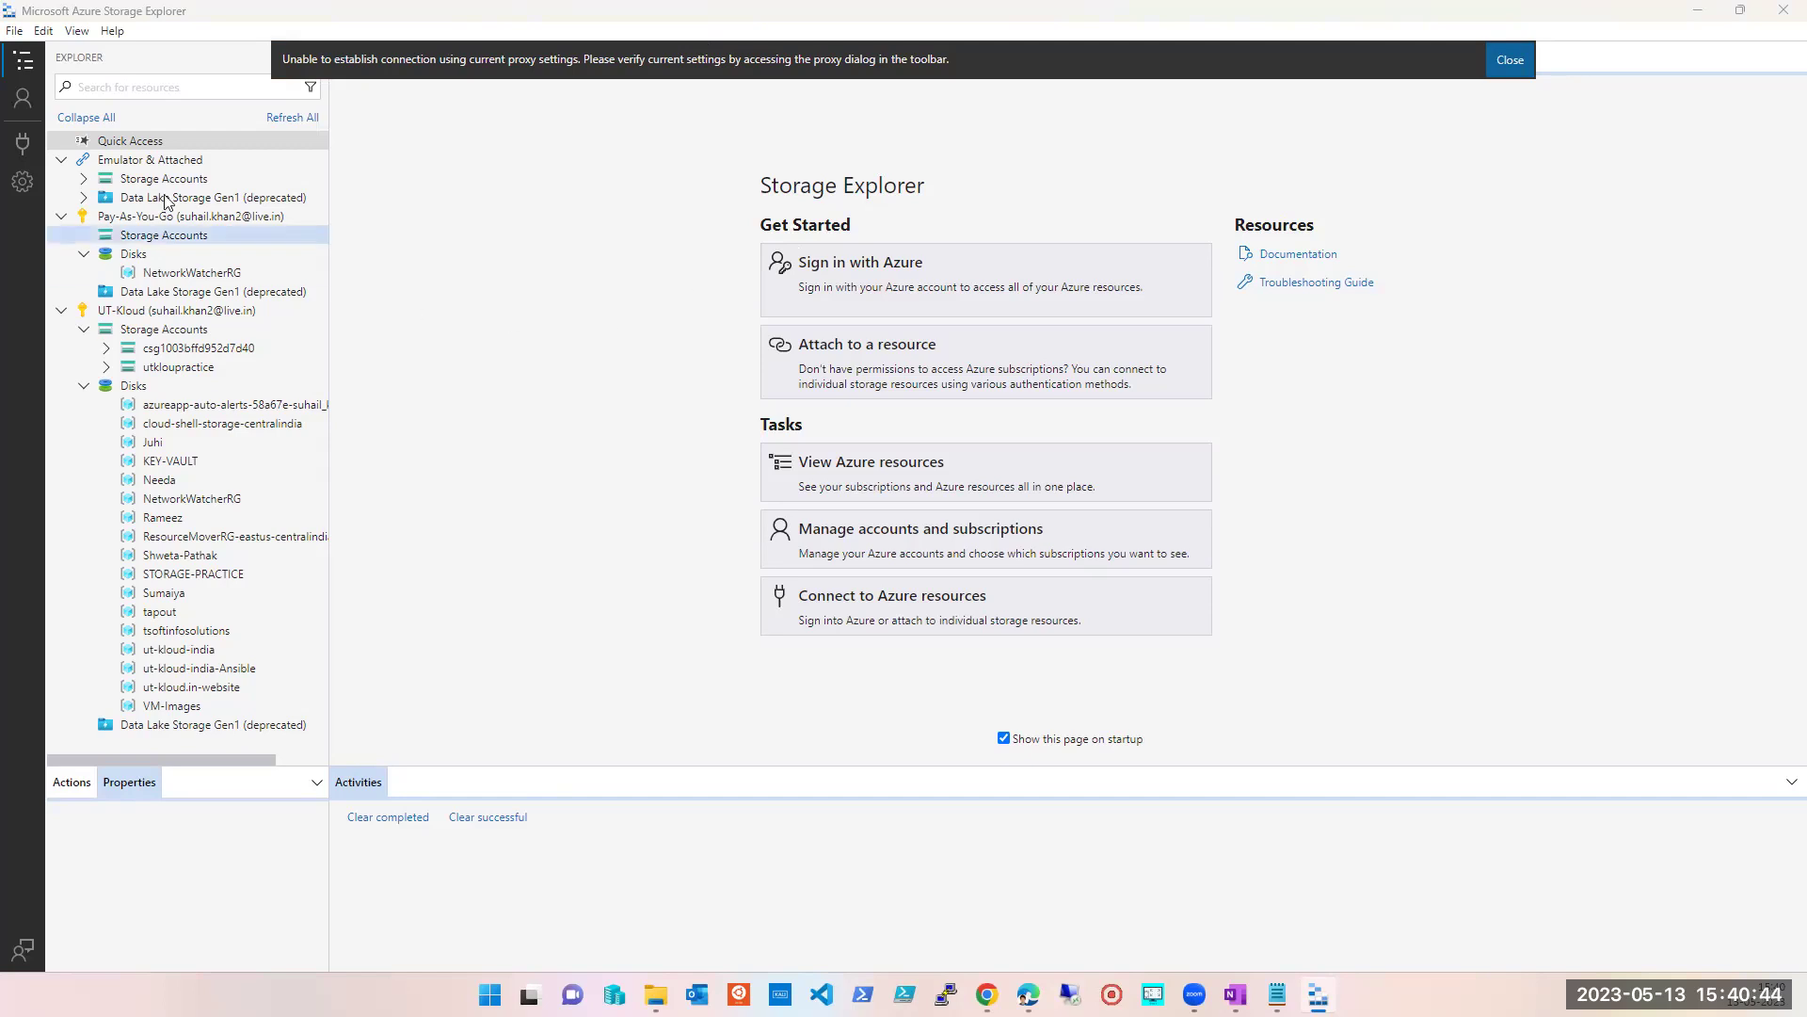
click(283, 118)
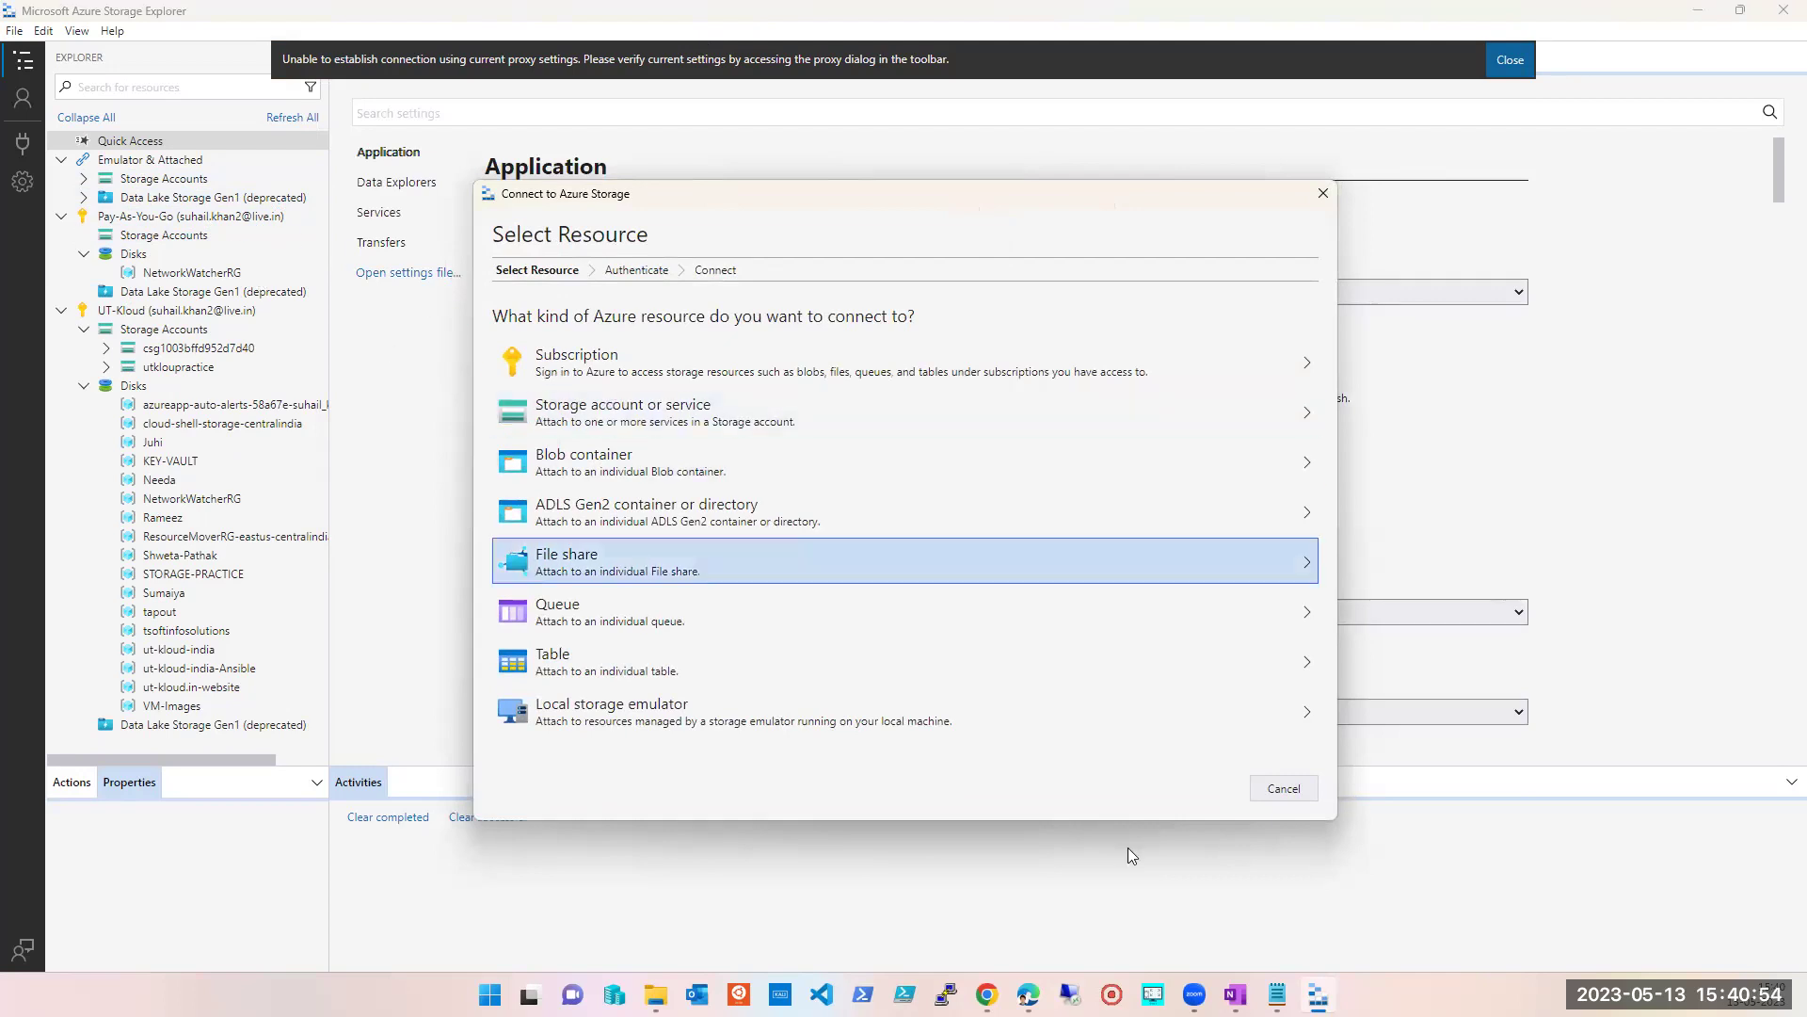
click(1261, 793)
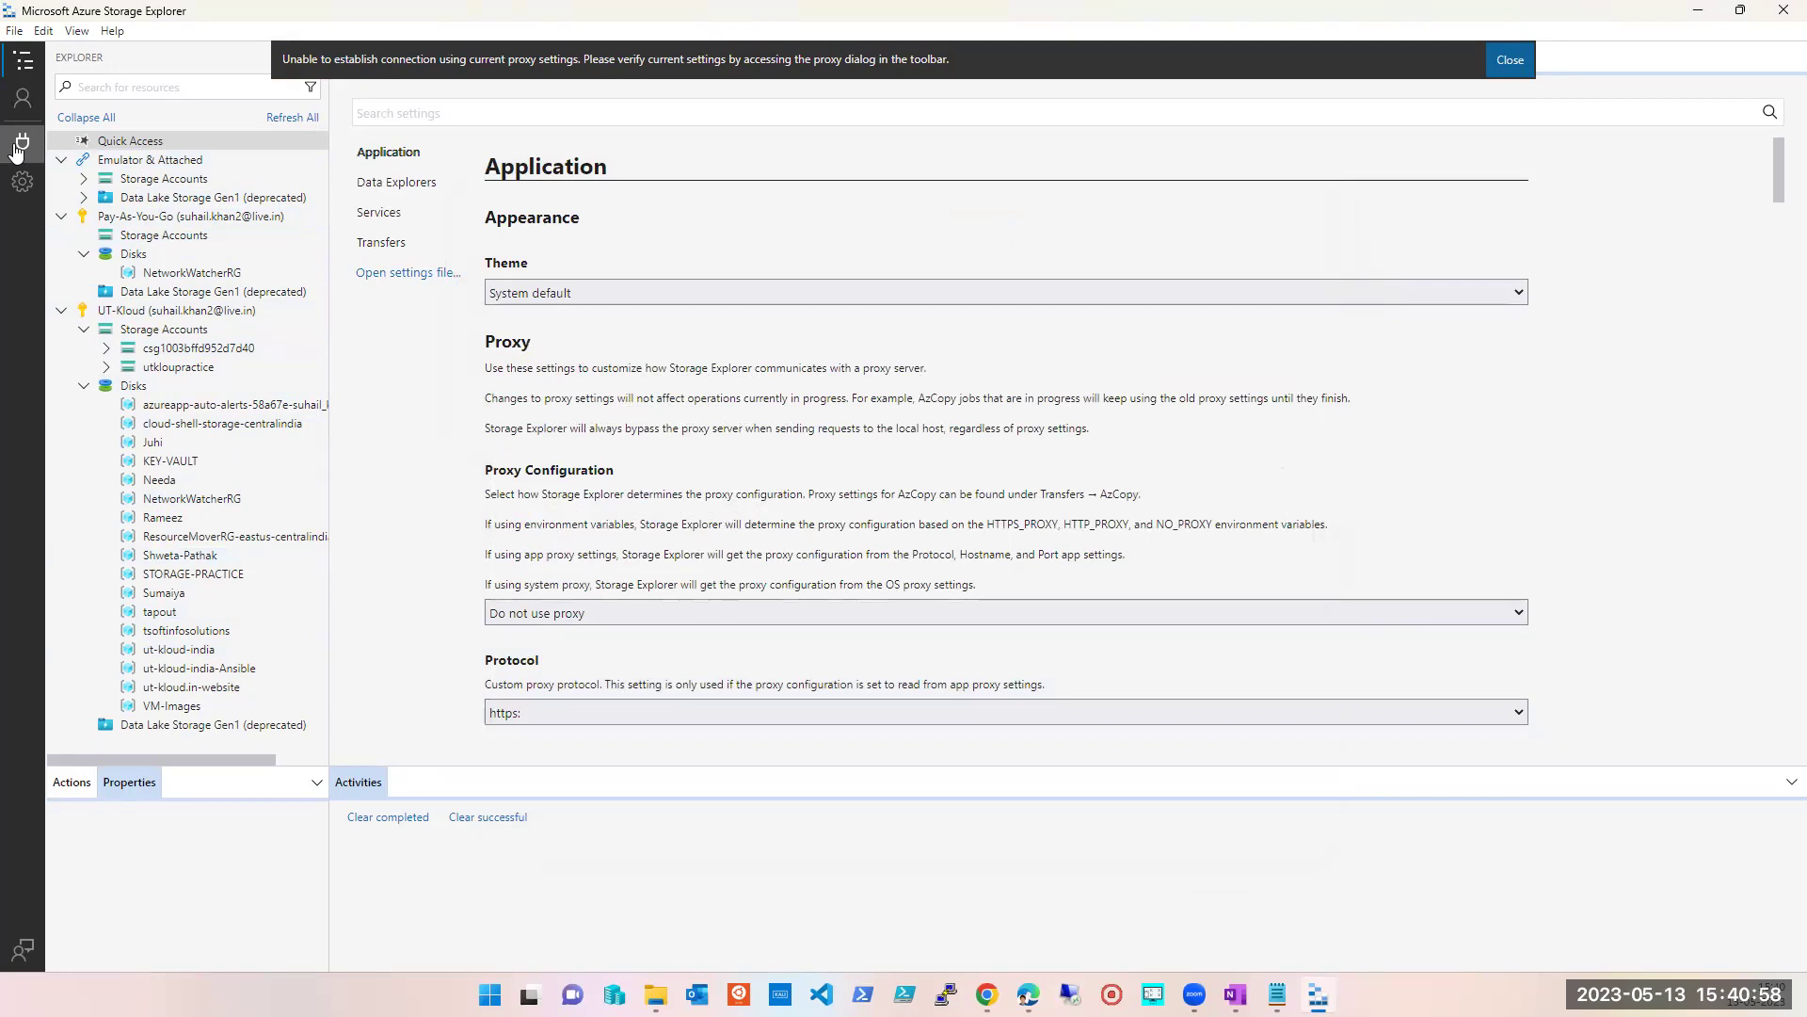
click(23, 99)
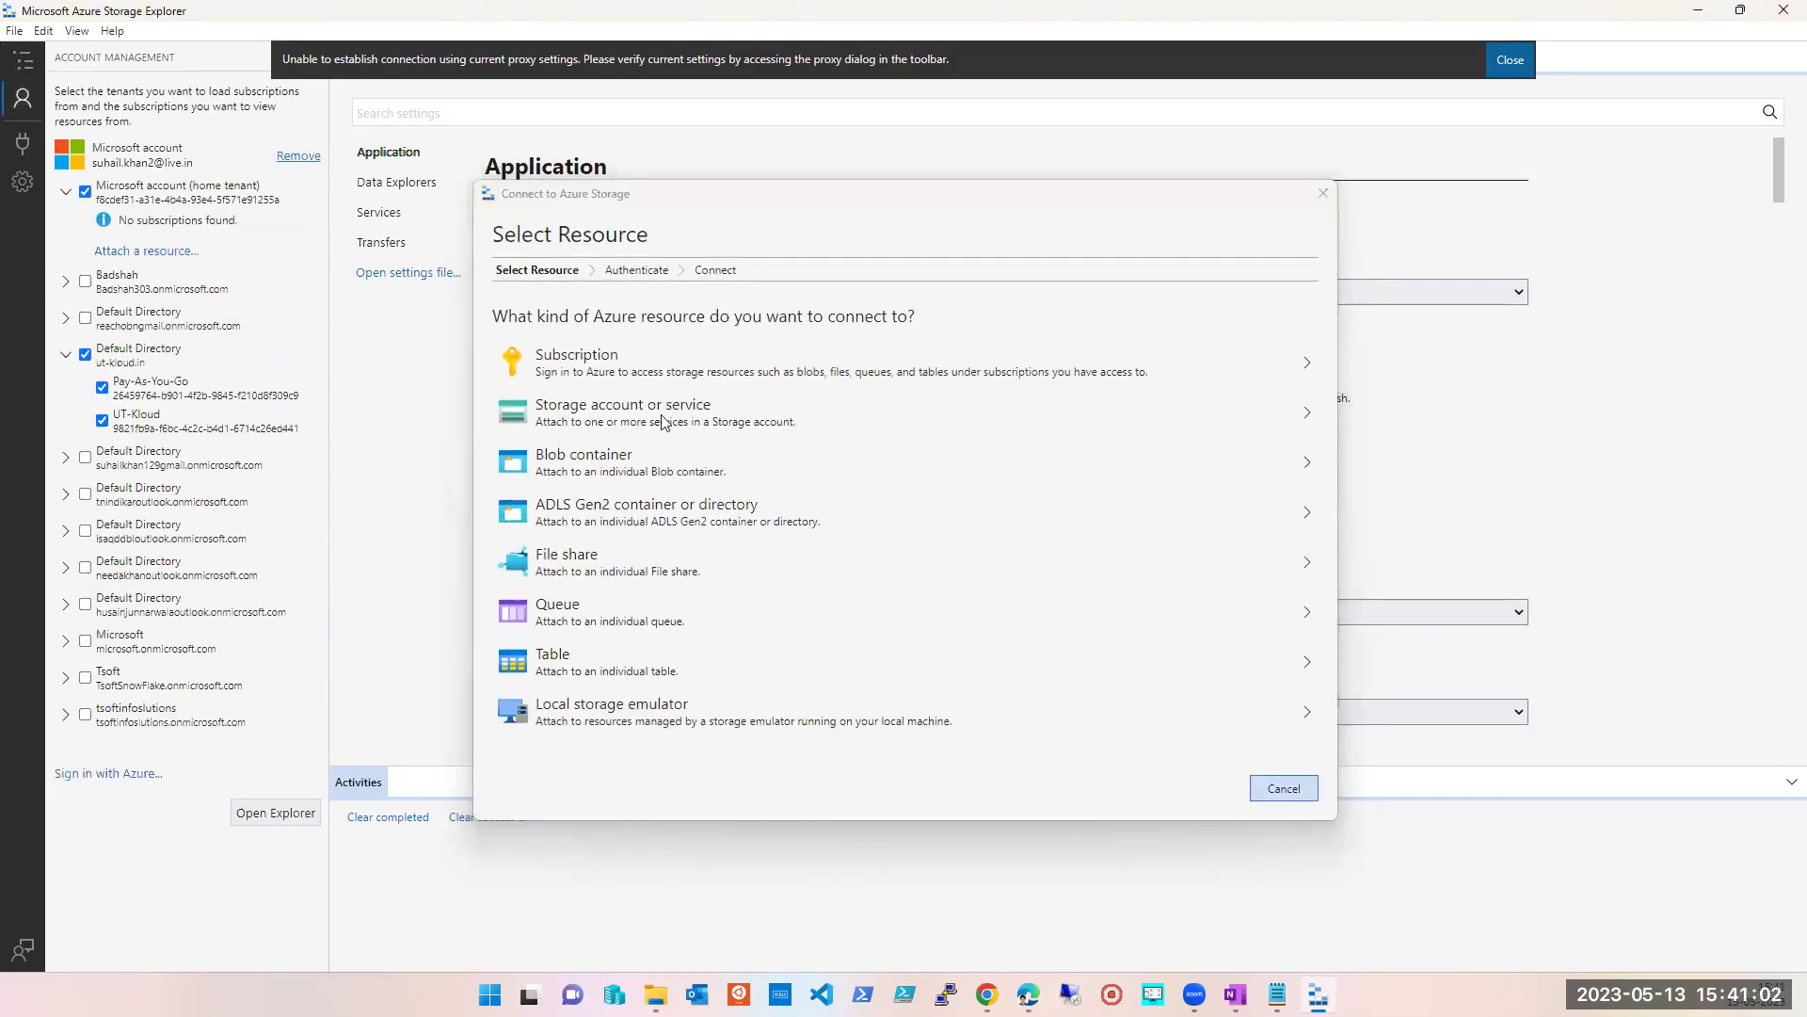
Step: Remove the signed-in Microsoft account from Storage Explorer, confirming Yes, and minimize the app
click(1299, 795)
click(298, 157)
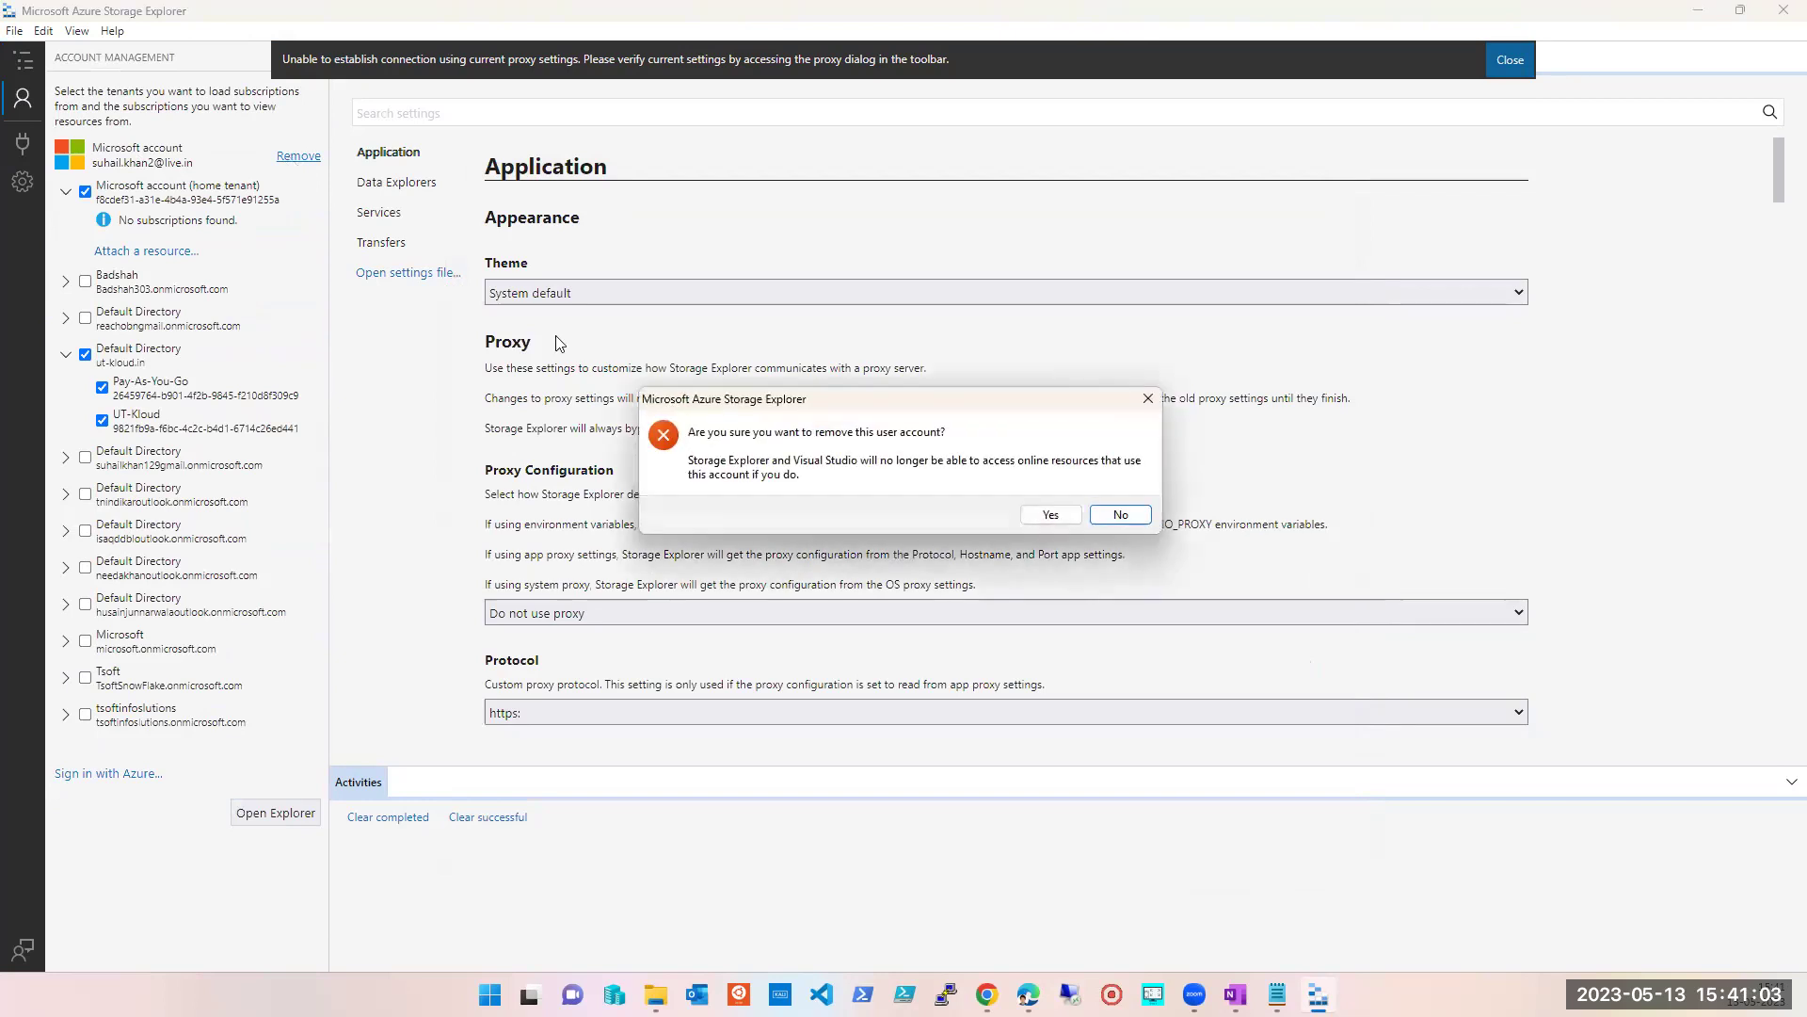
click(1051, 514)
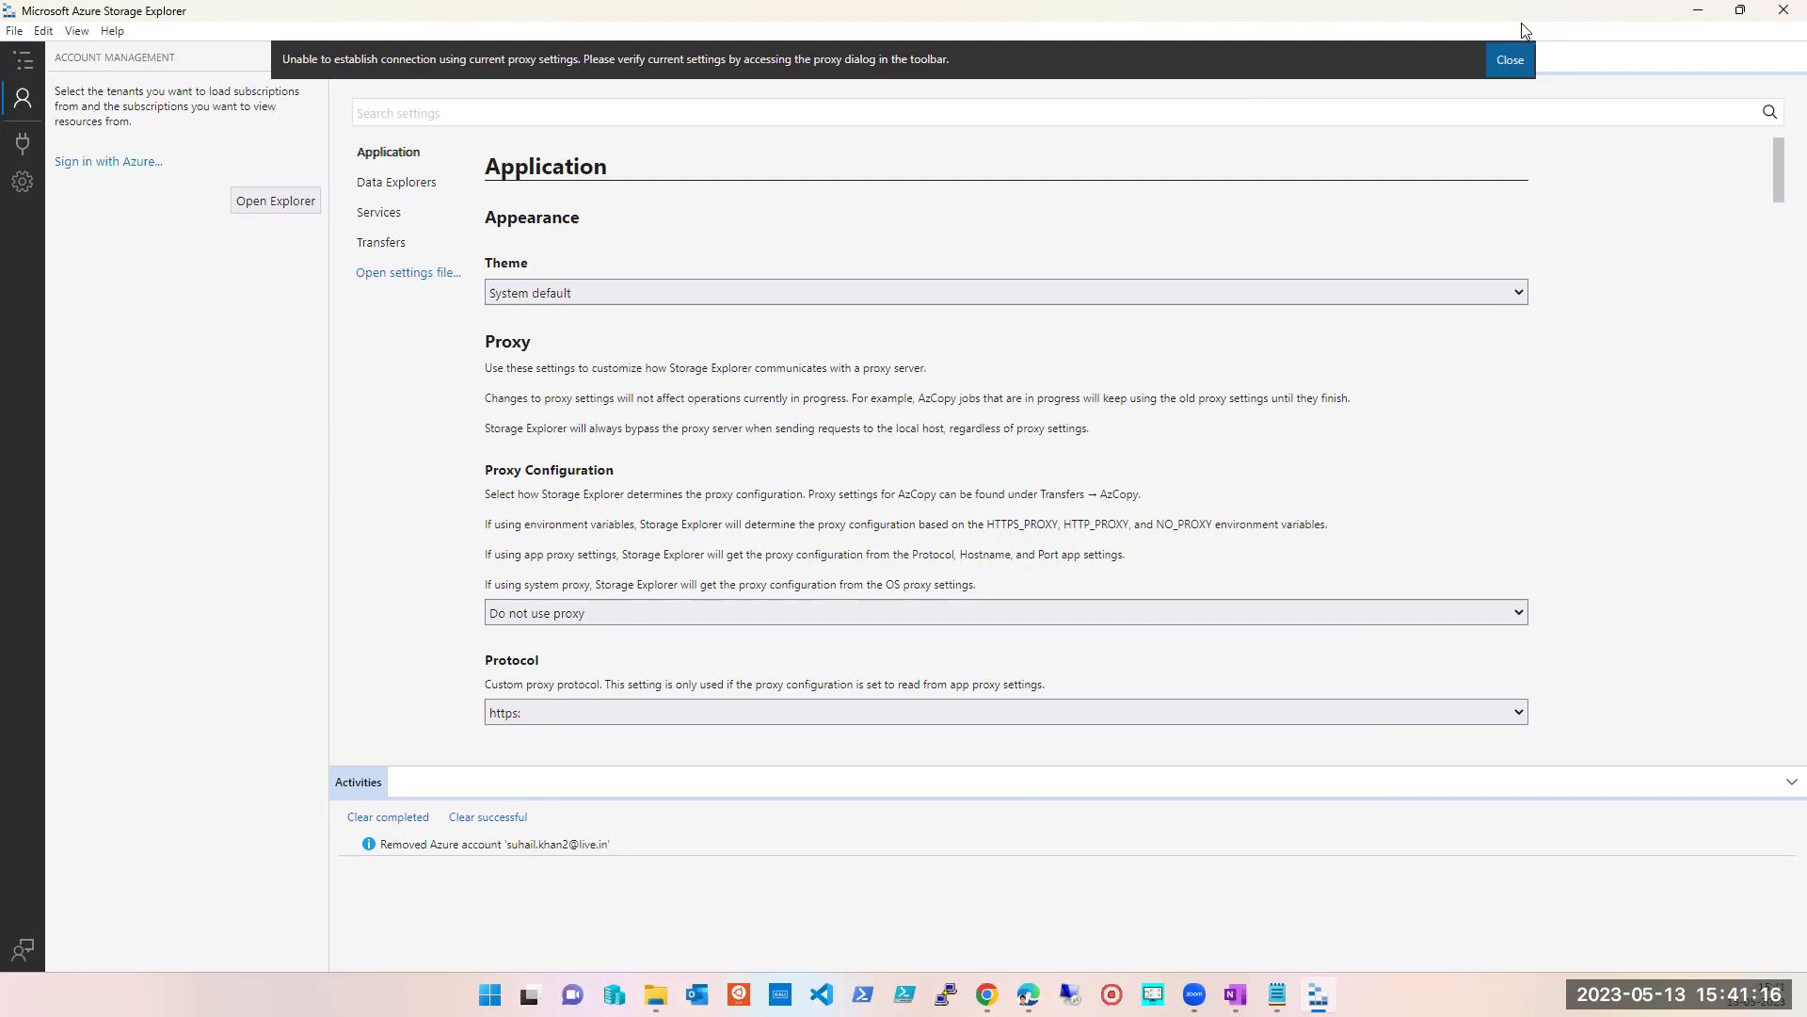
click(1702, 11)
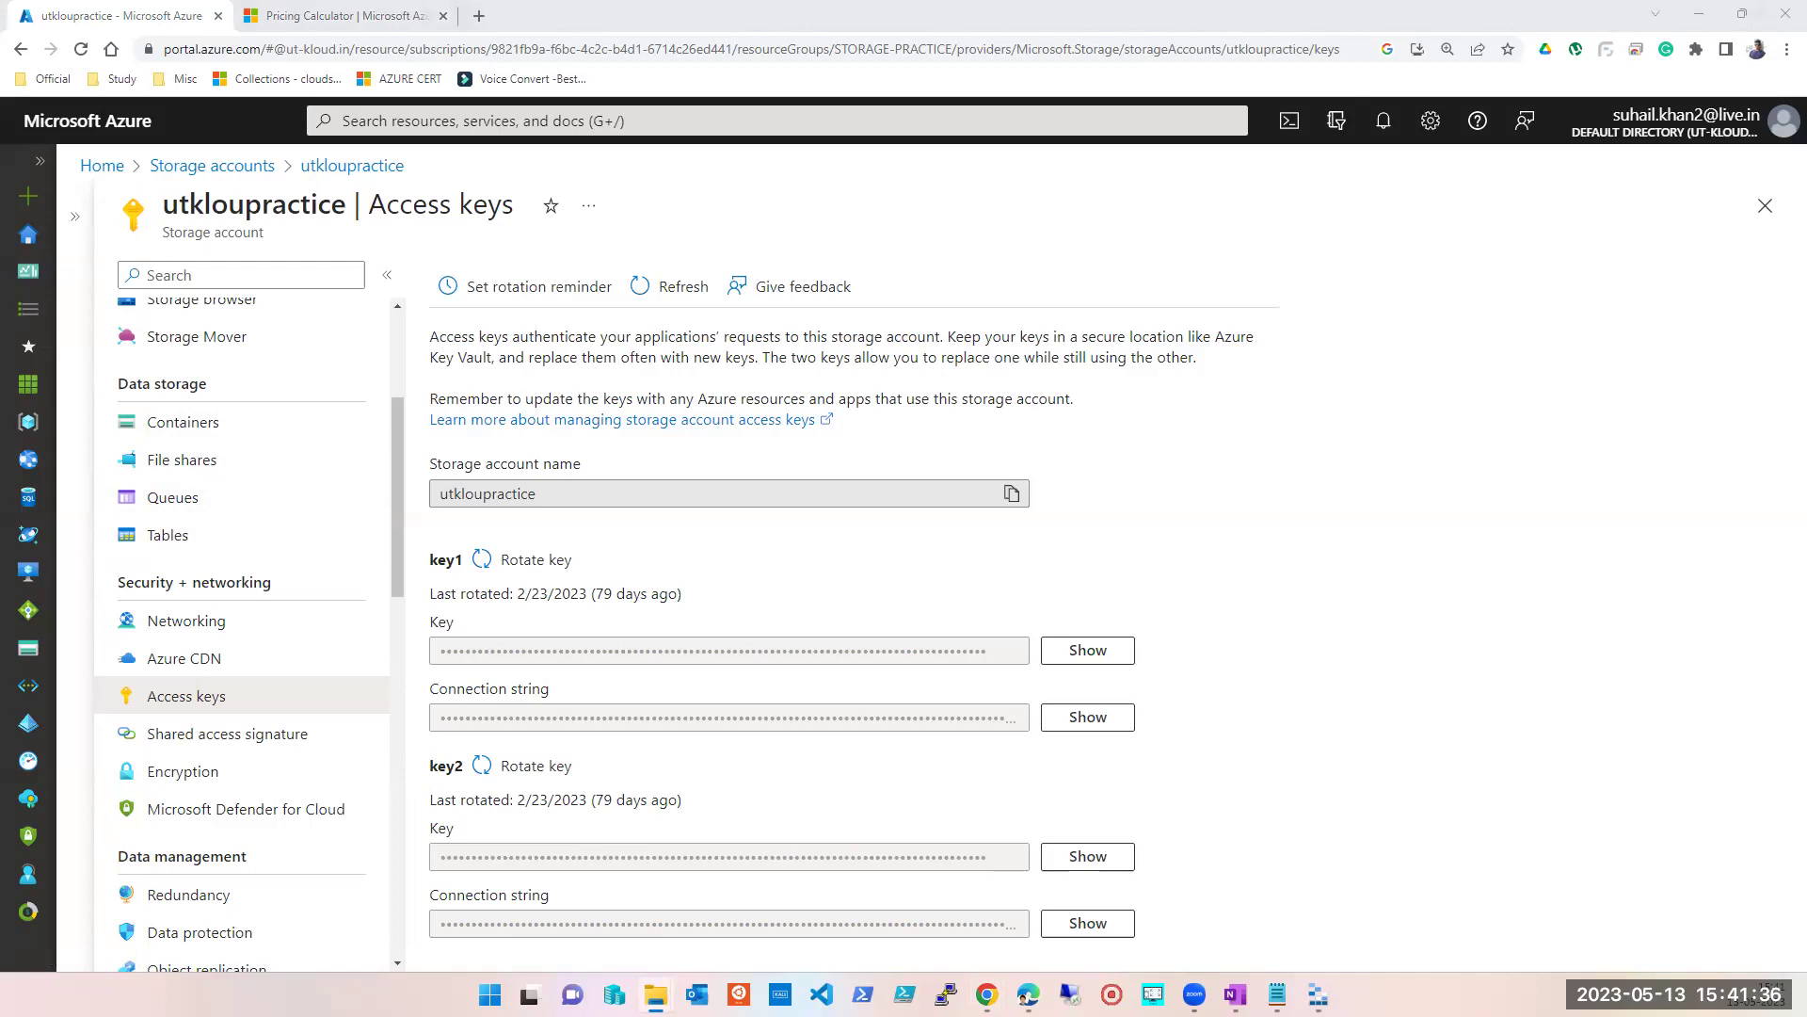
Step: Reveal and copy key1's access key for utkloupractice
click(1276, 995)
click(1123, 668)
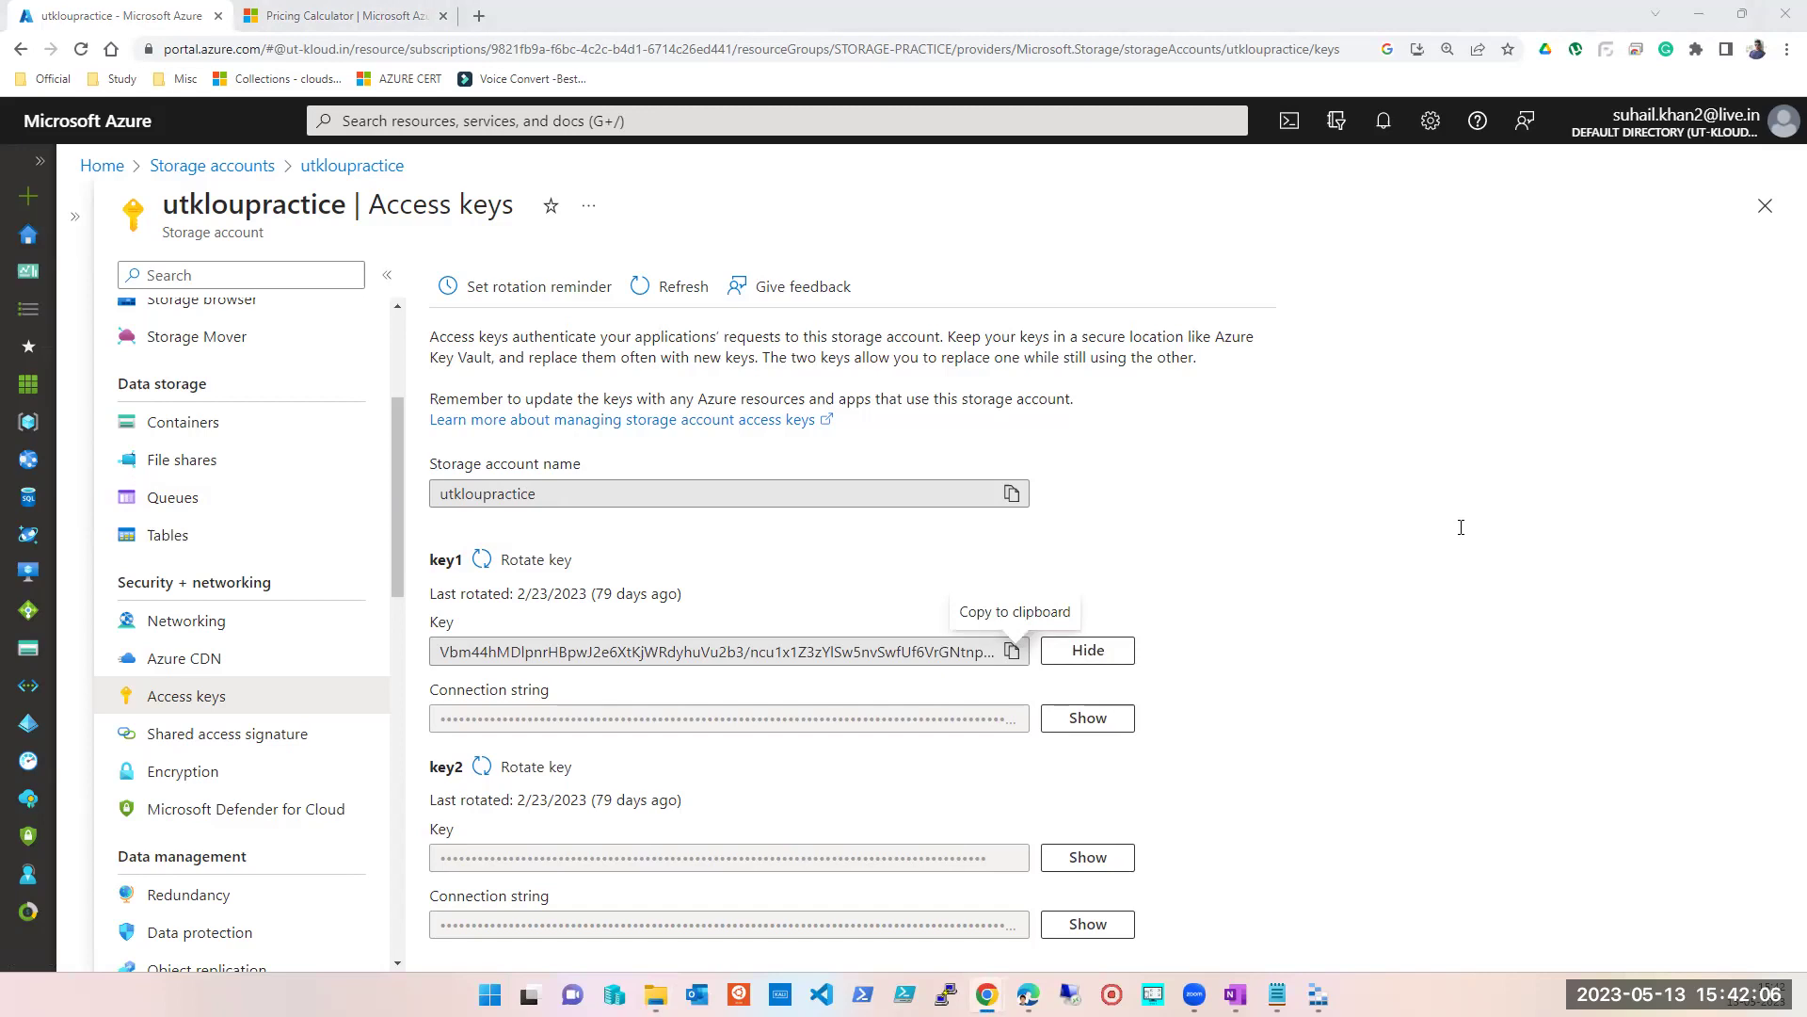
click(1012, 650)
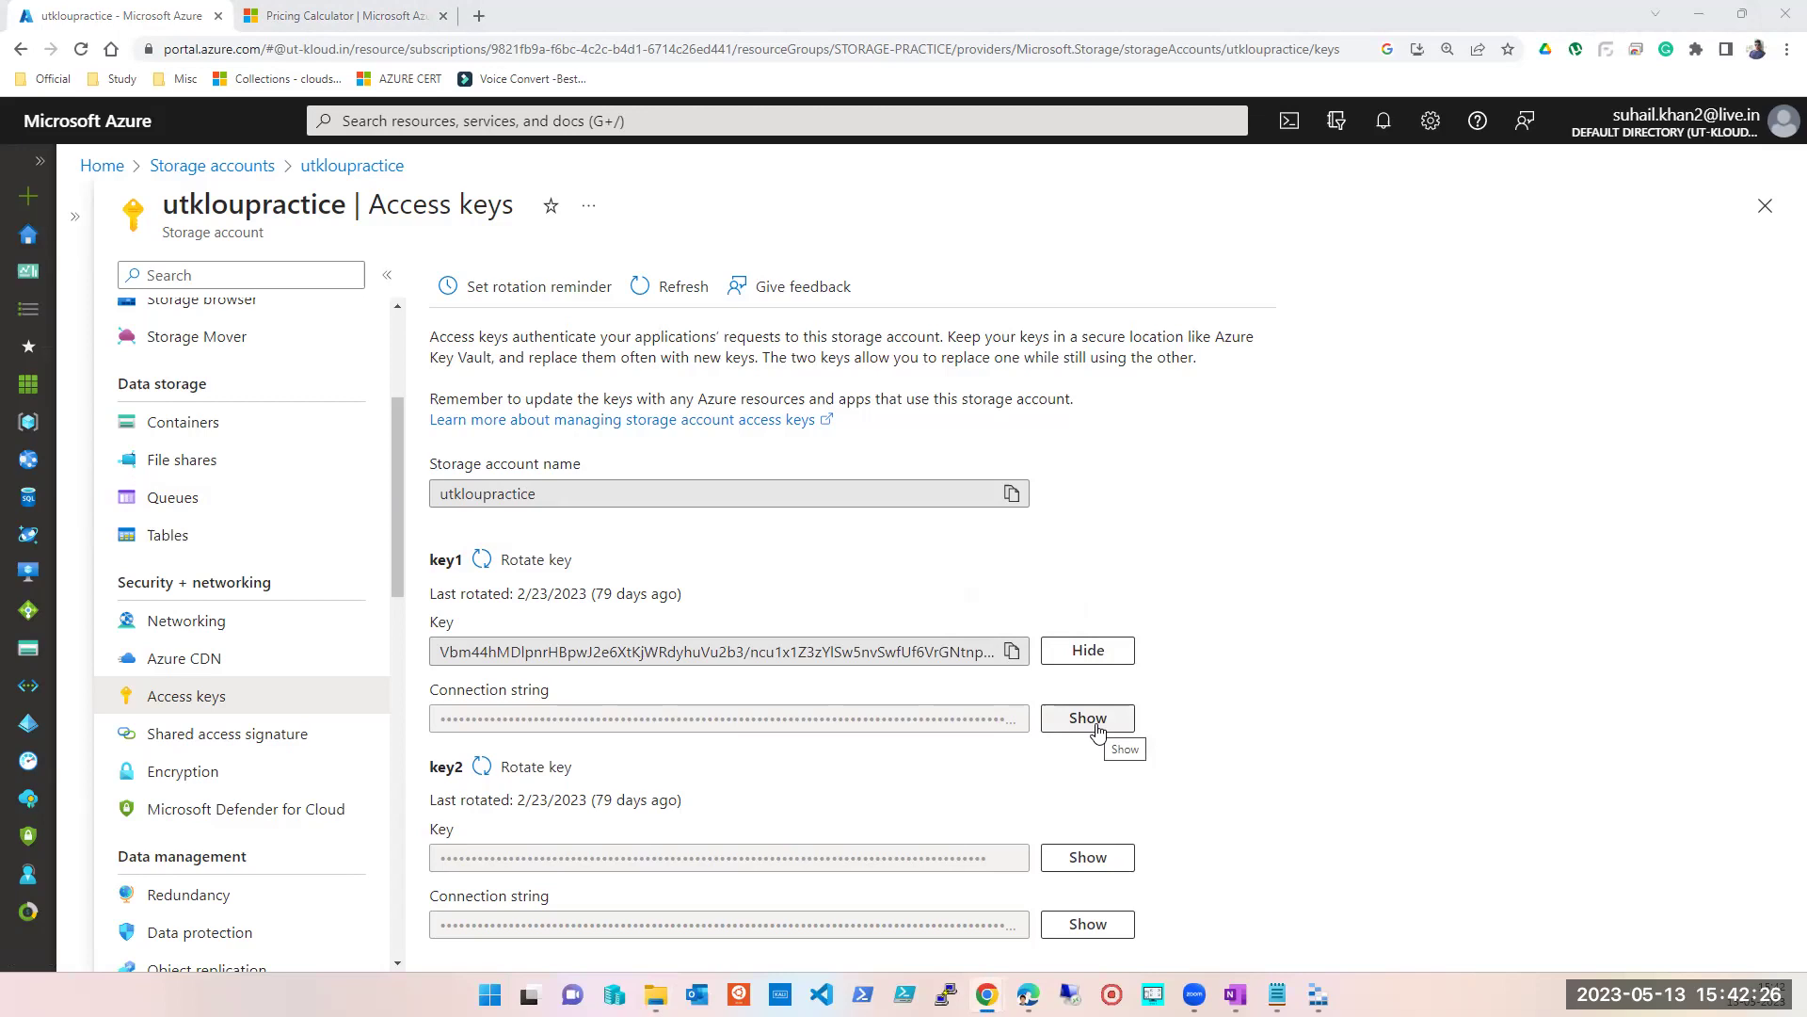
Step: Reveal and copy key1's connection string, then open a new browser tab
click(1089, 720)
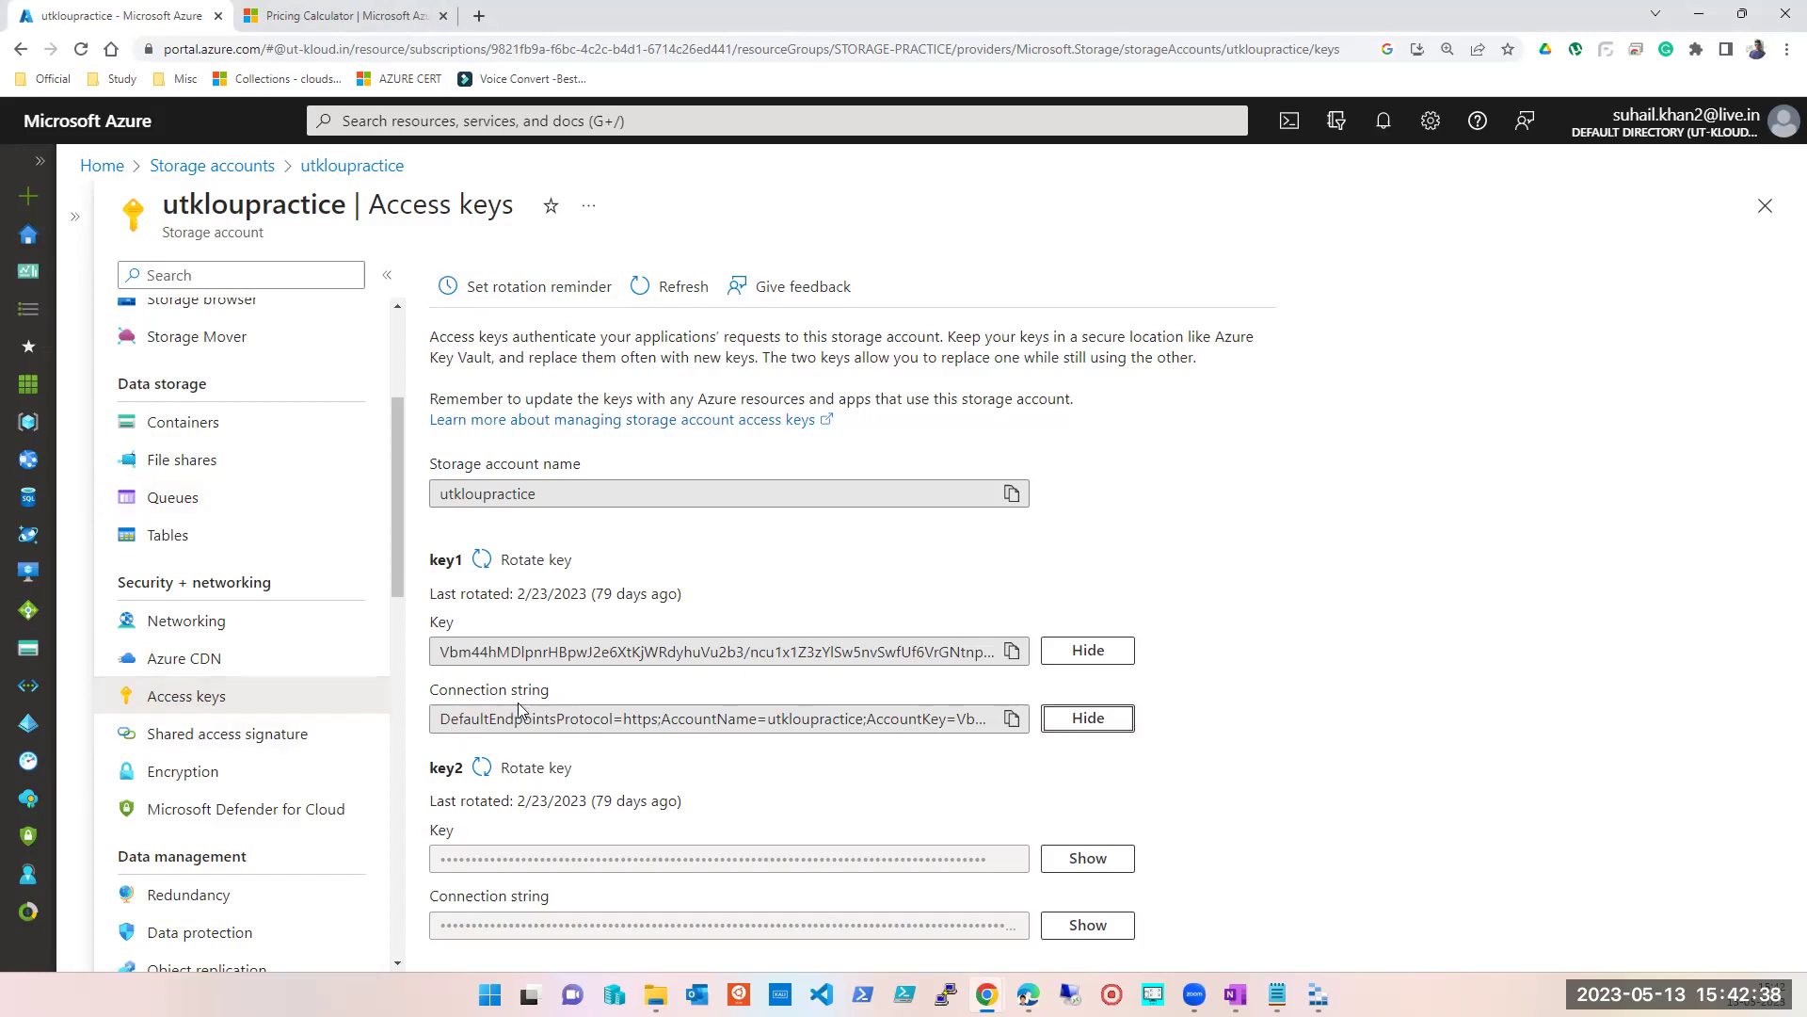
click(1012, 718)
click(479, 16)
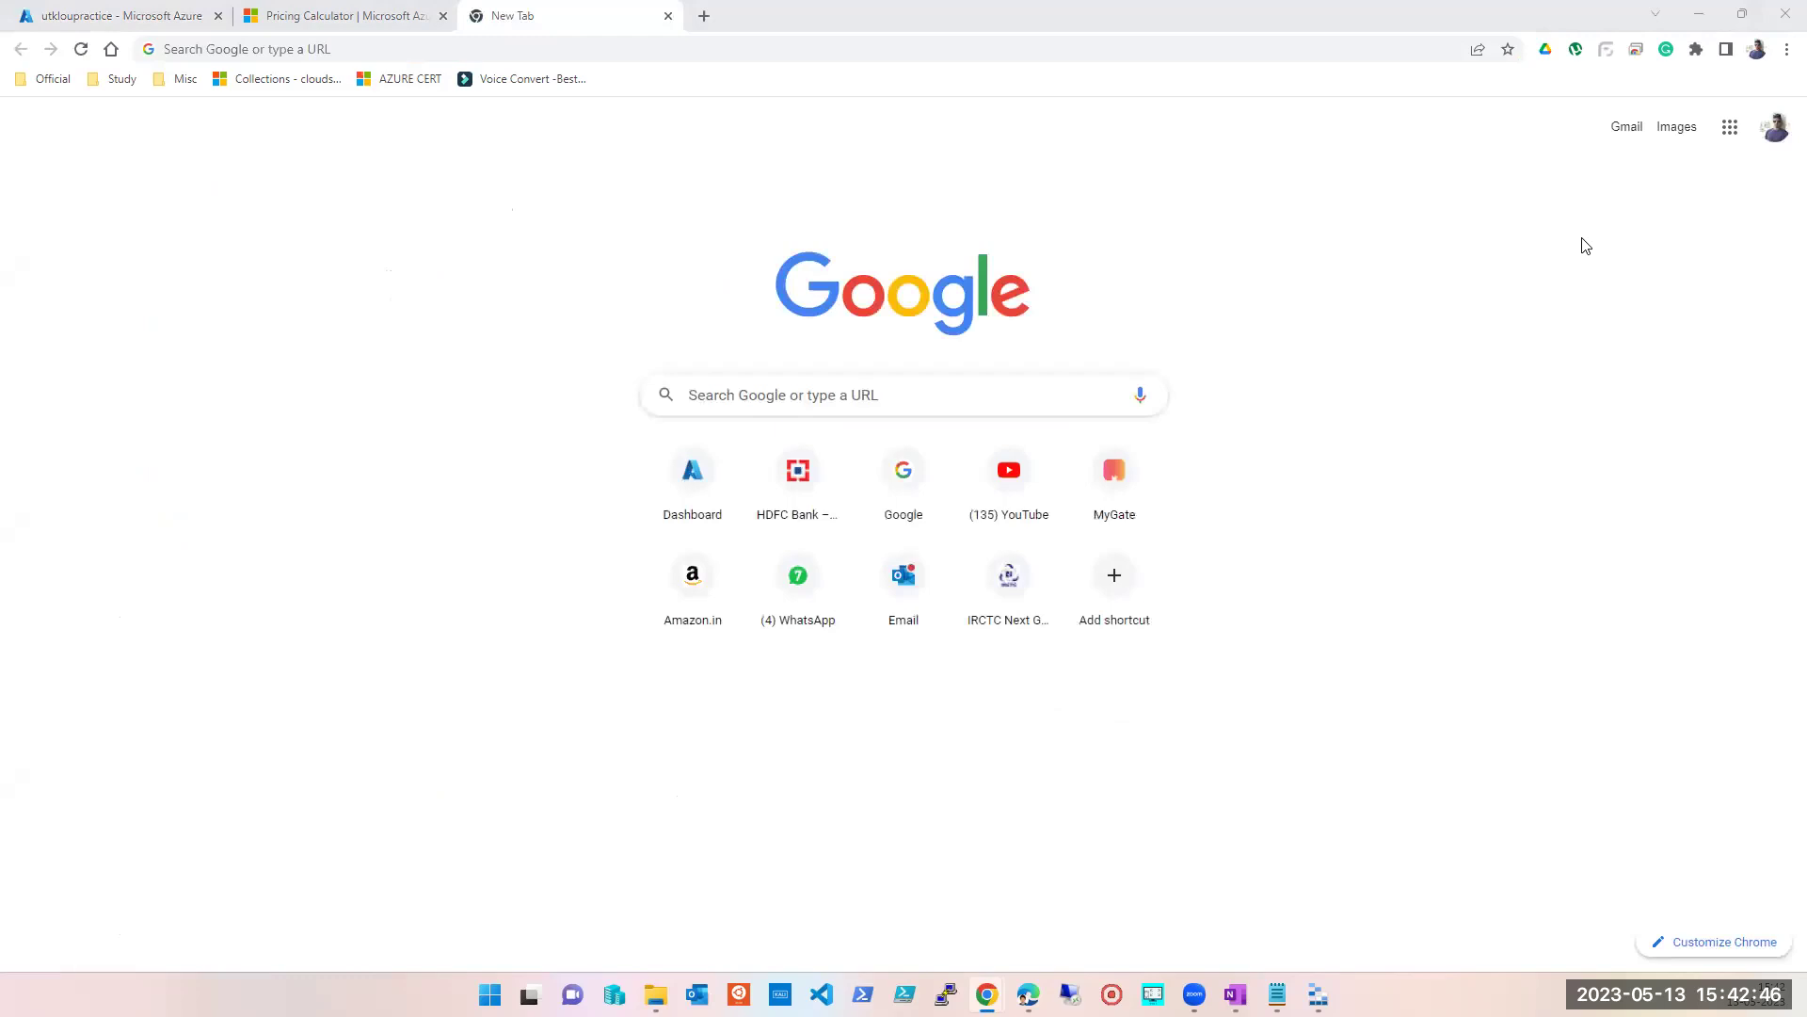
click(1555, 248)
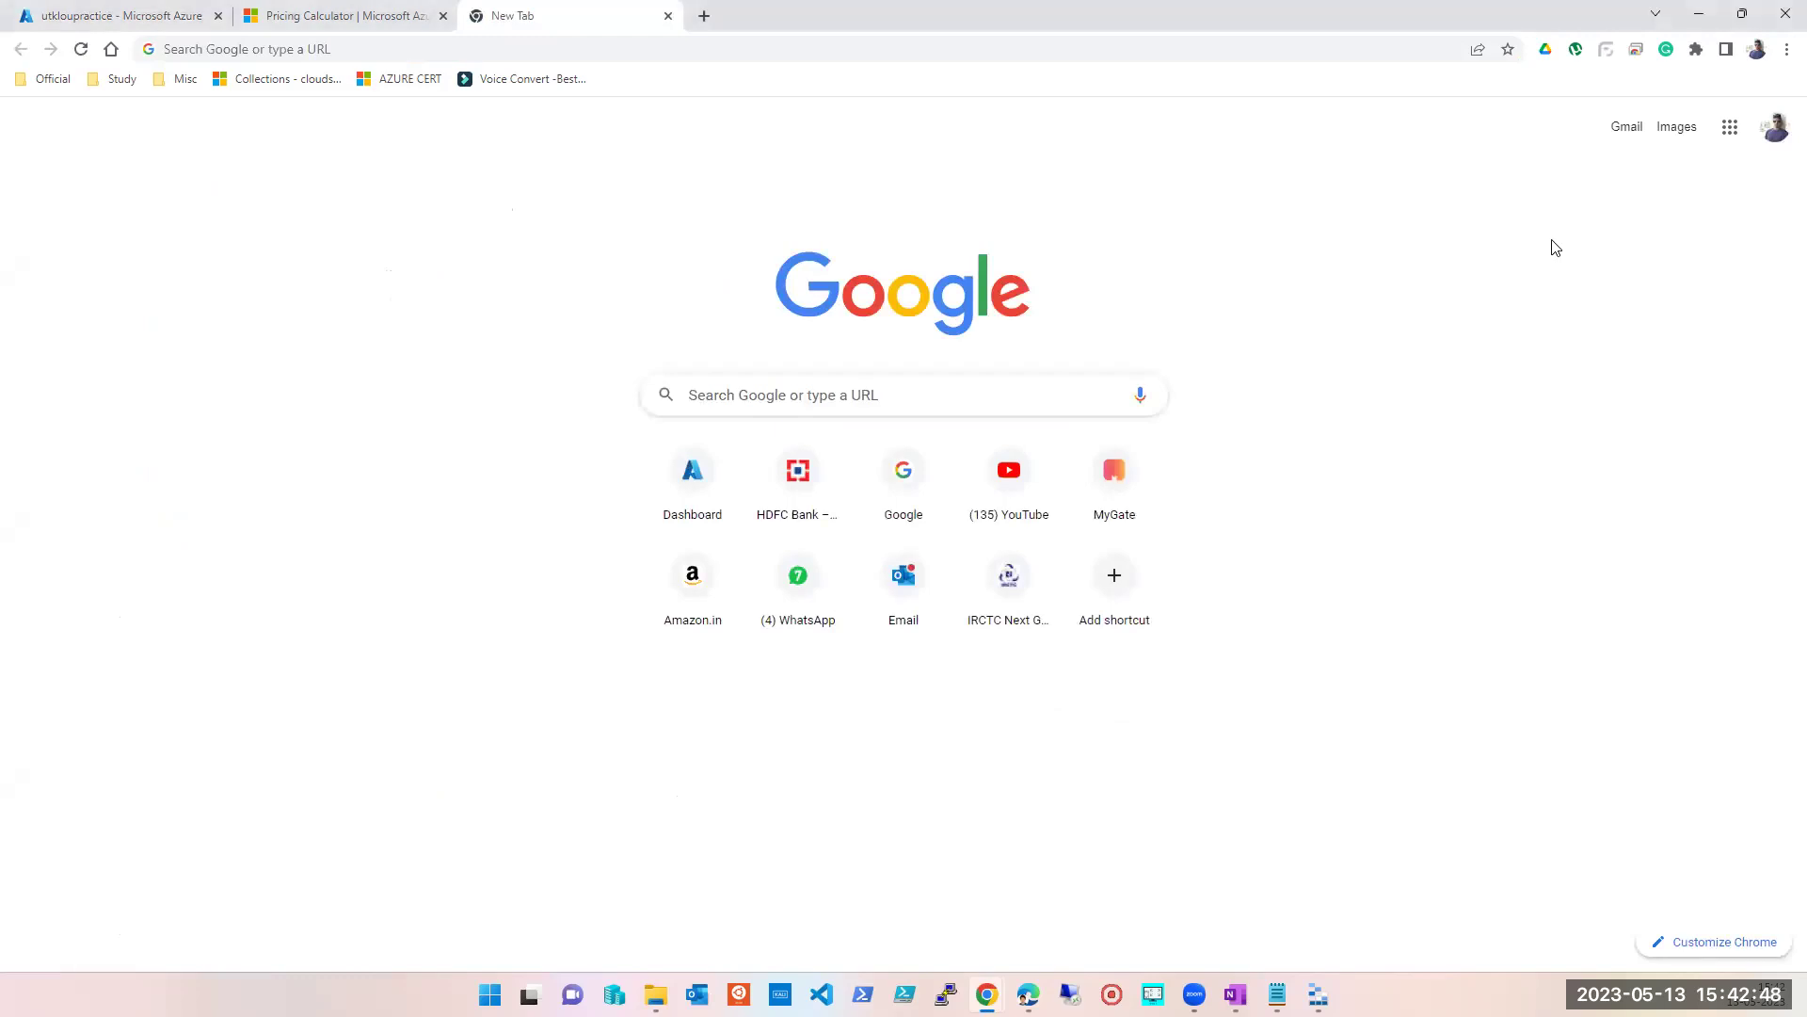
key(F11)
key(F11)
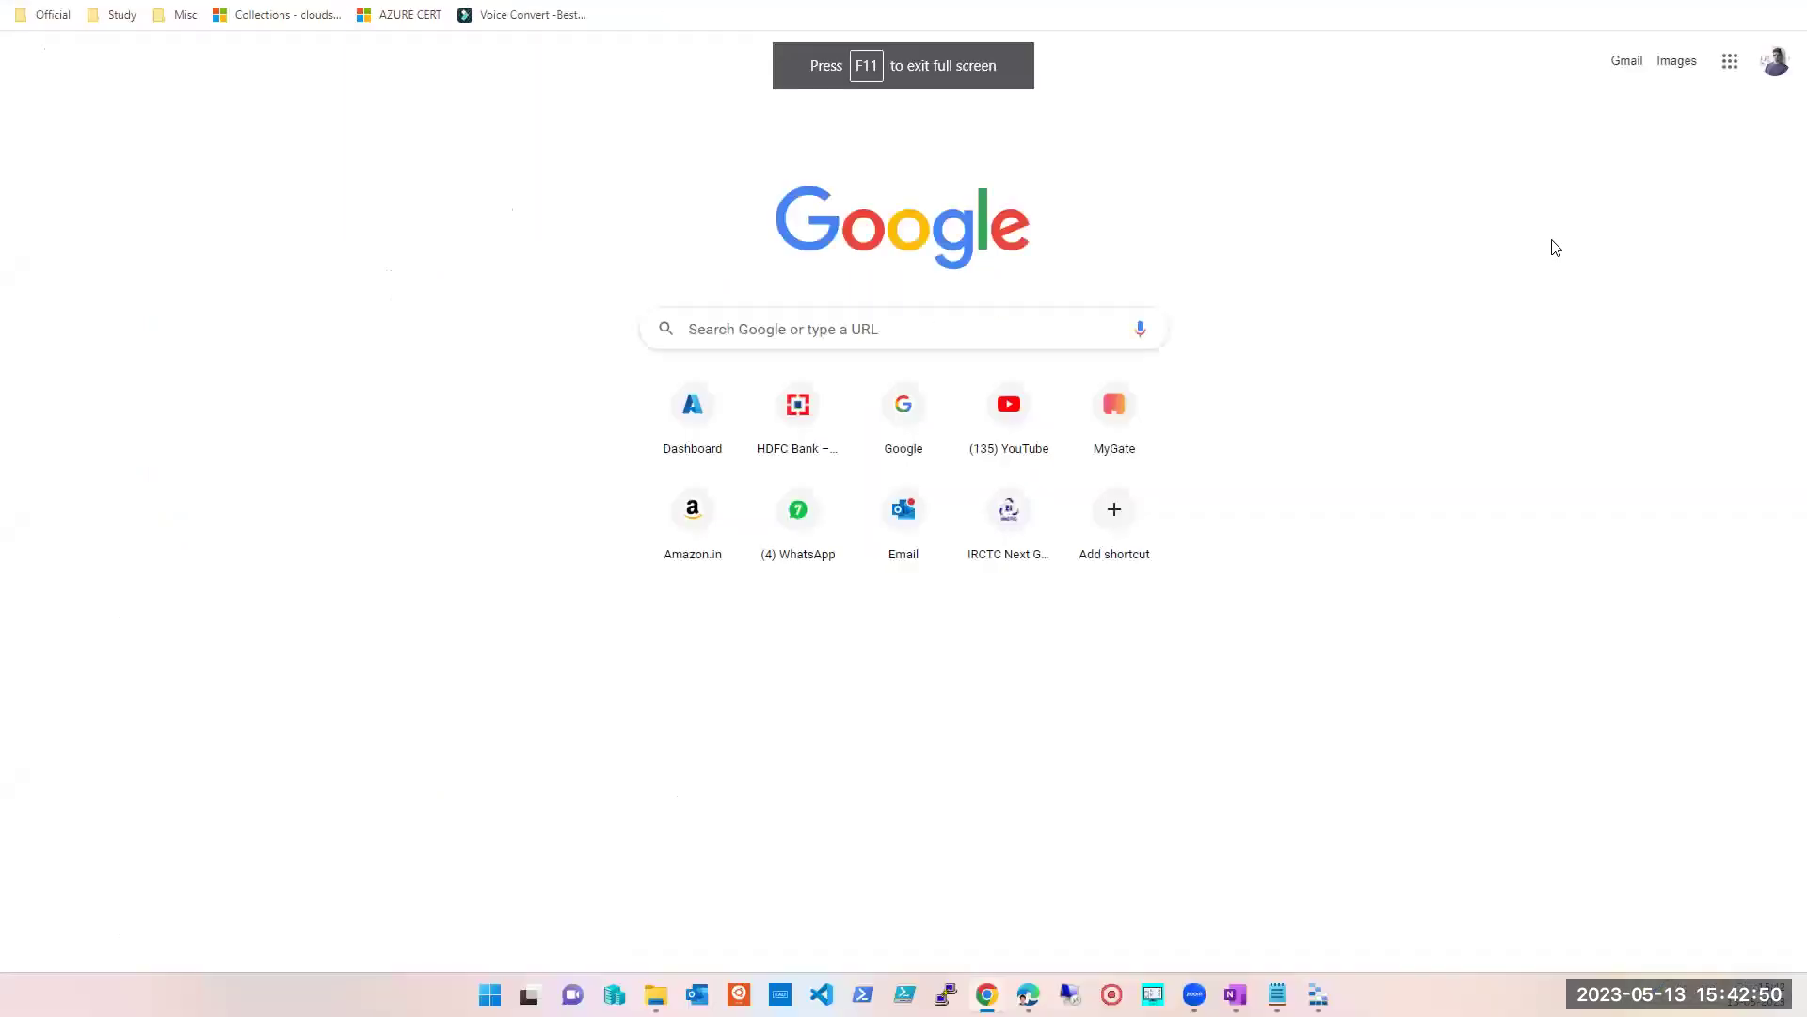
key(F12)
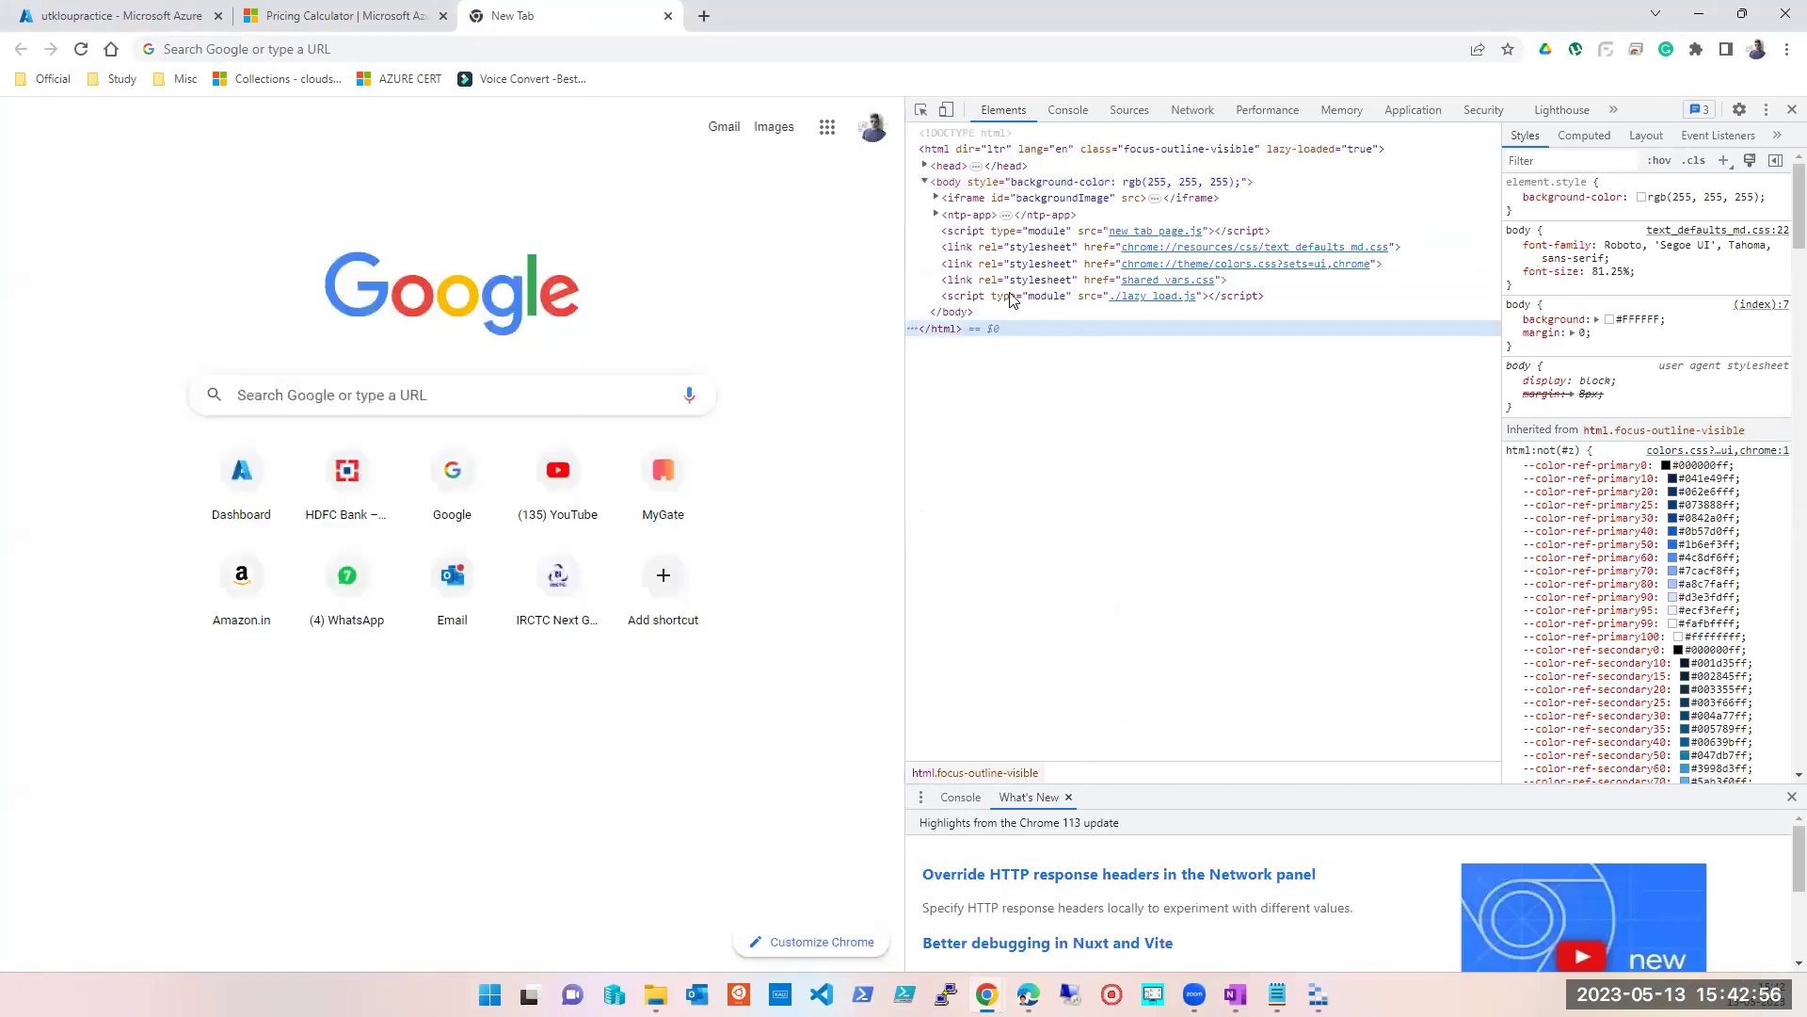
click(1026, 296)
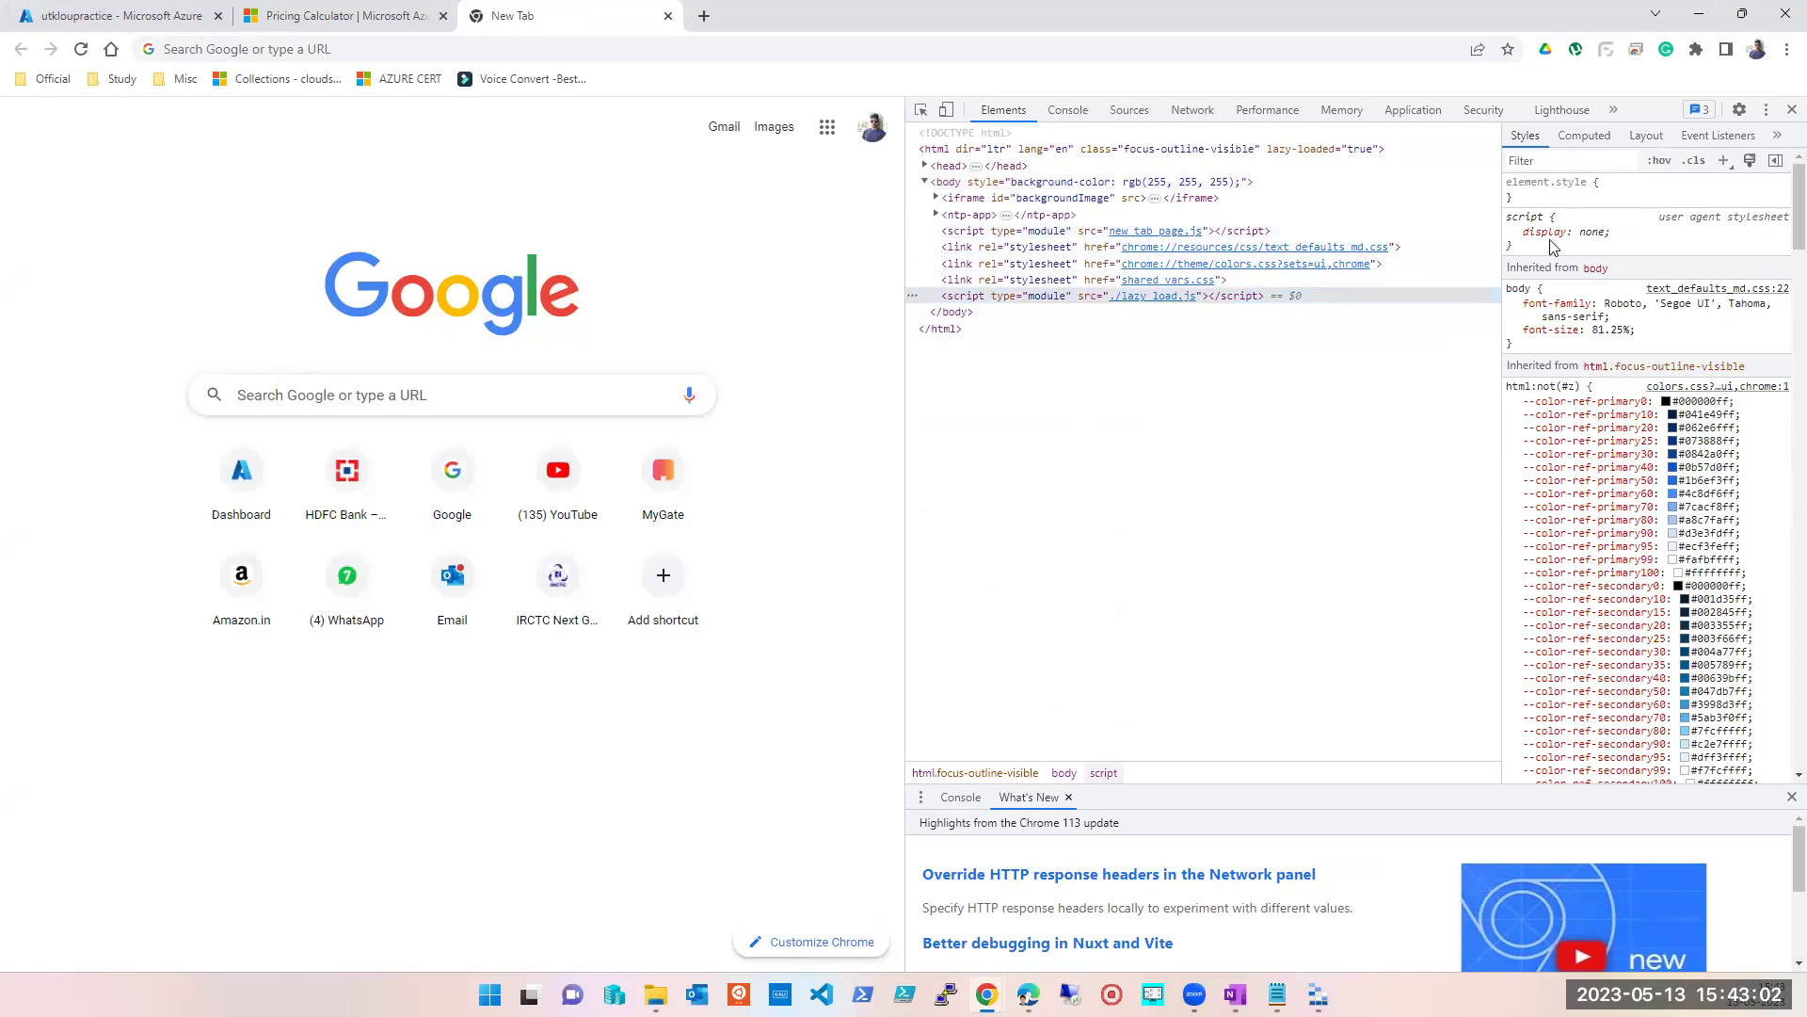
double_click(1536, 232)
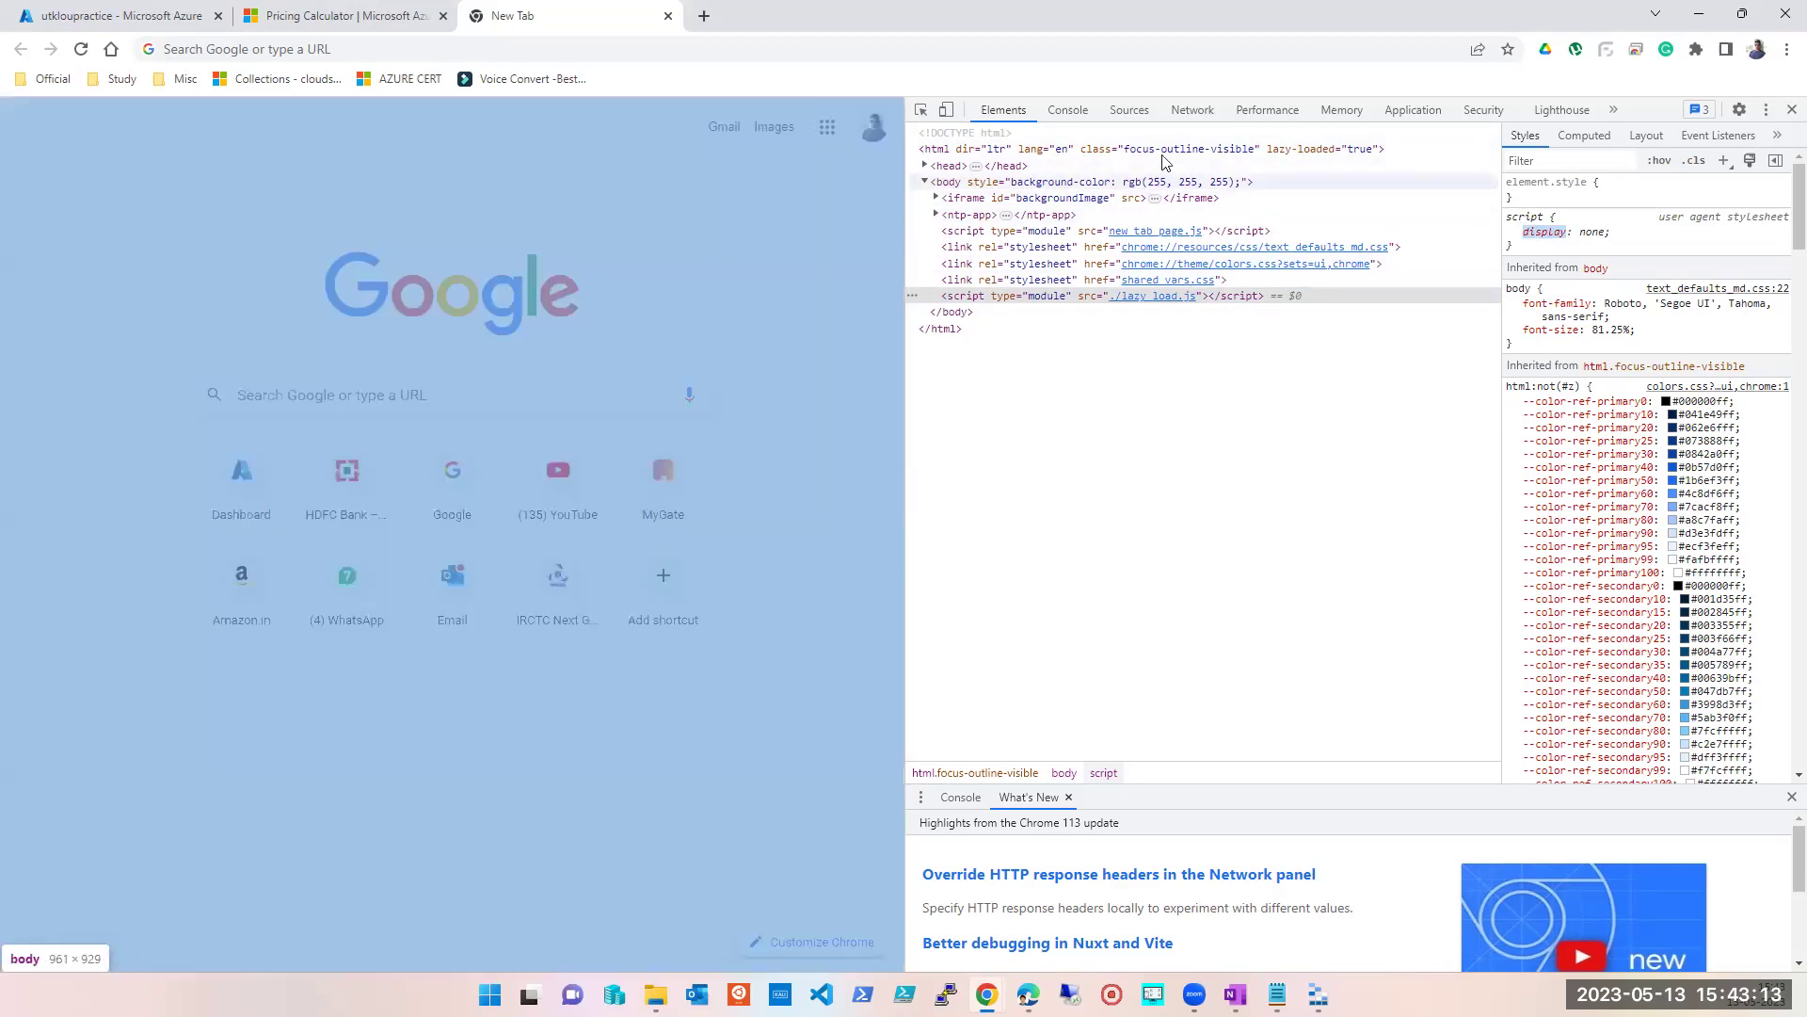
click(1168, 151)
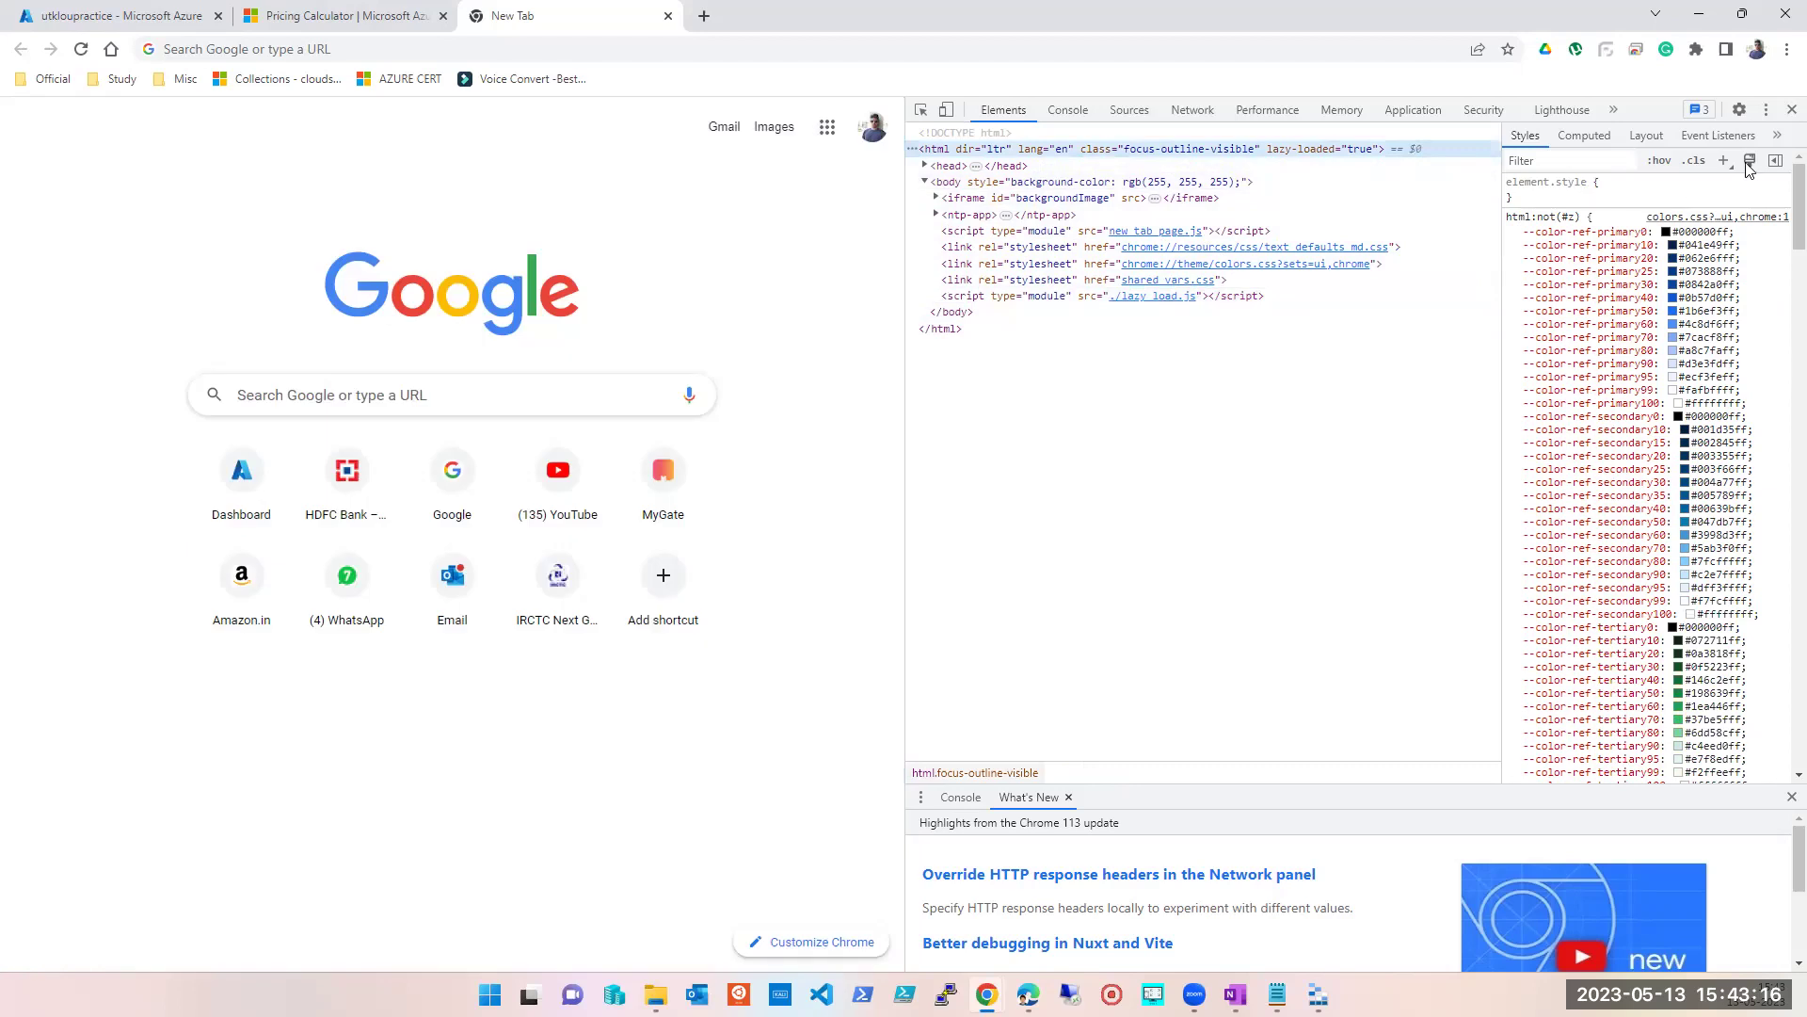
click(1792, 110)
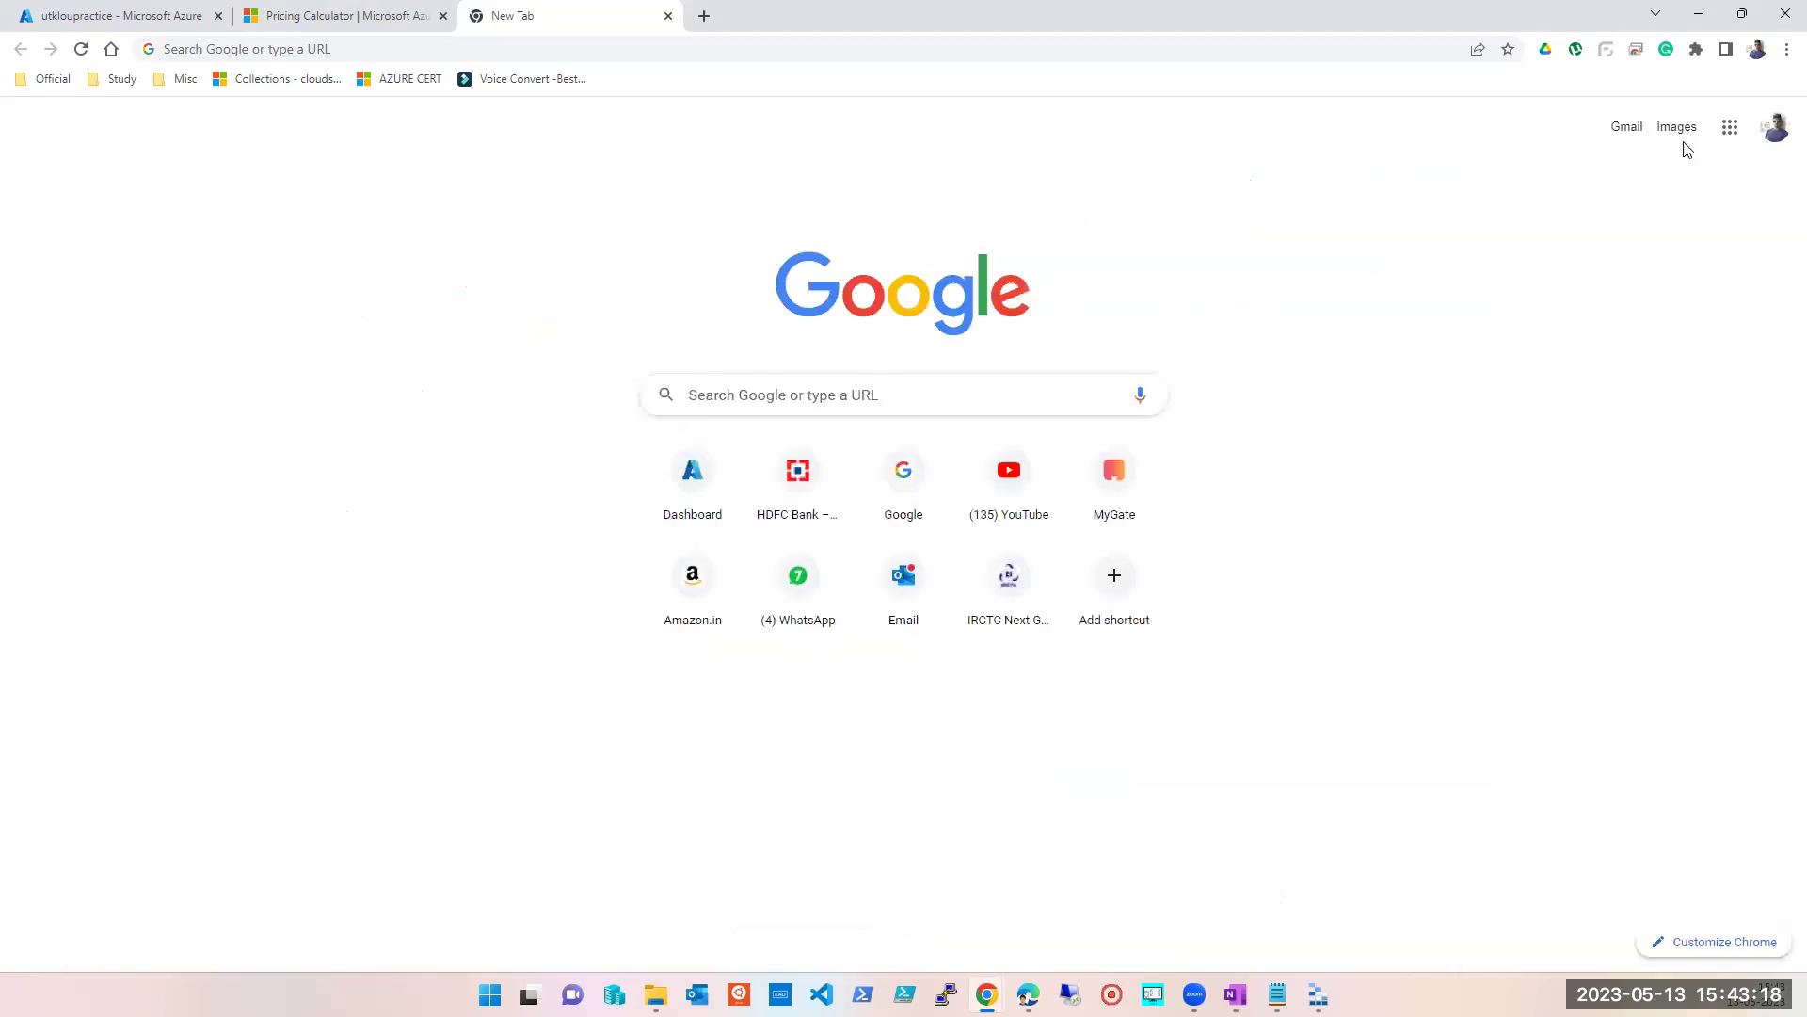
Step: Glance at the Pricing Calculator estimate, then return to utkloupractice's Access keys tab
click(376, 19)
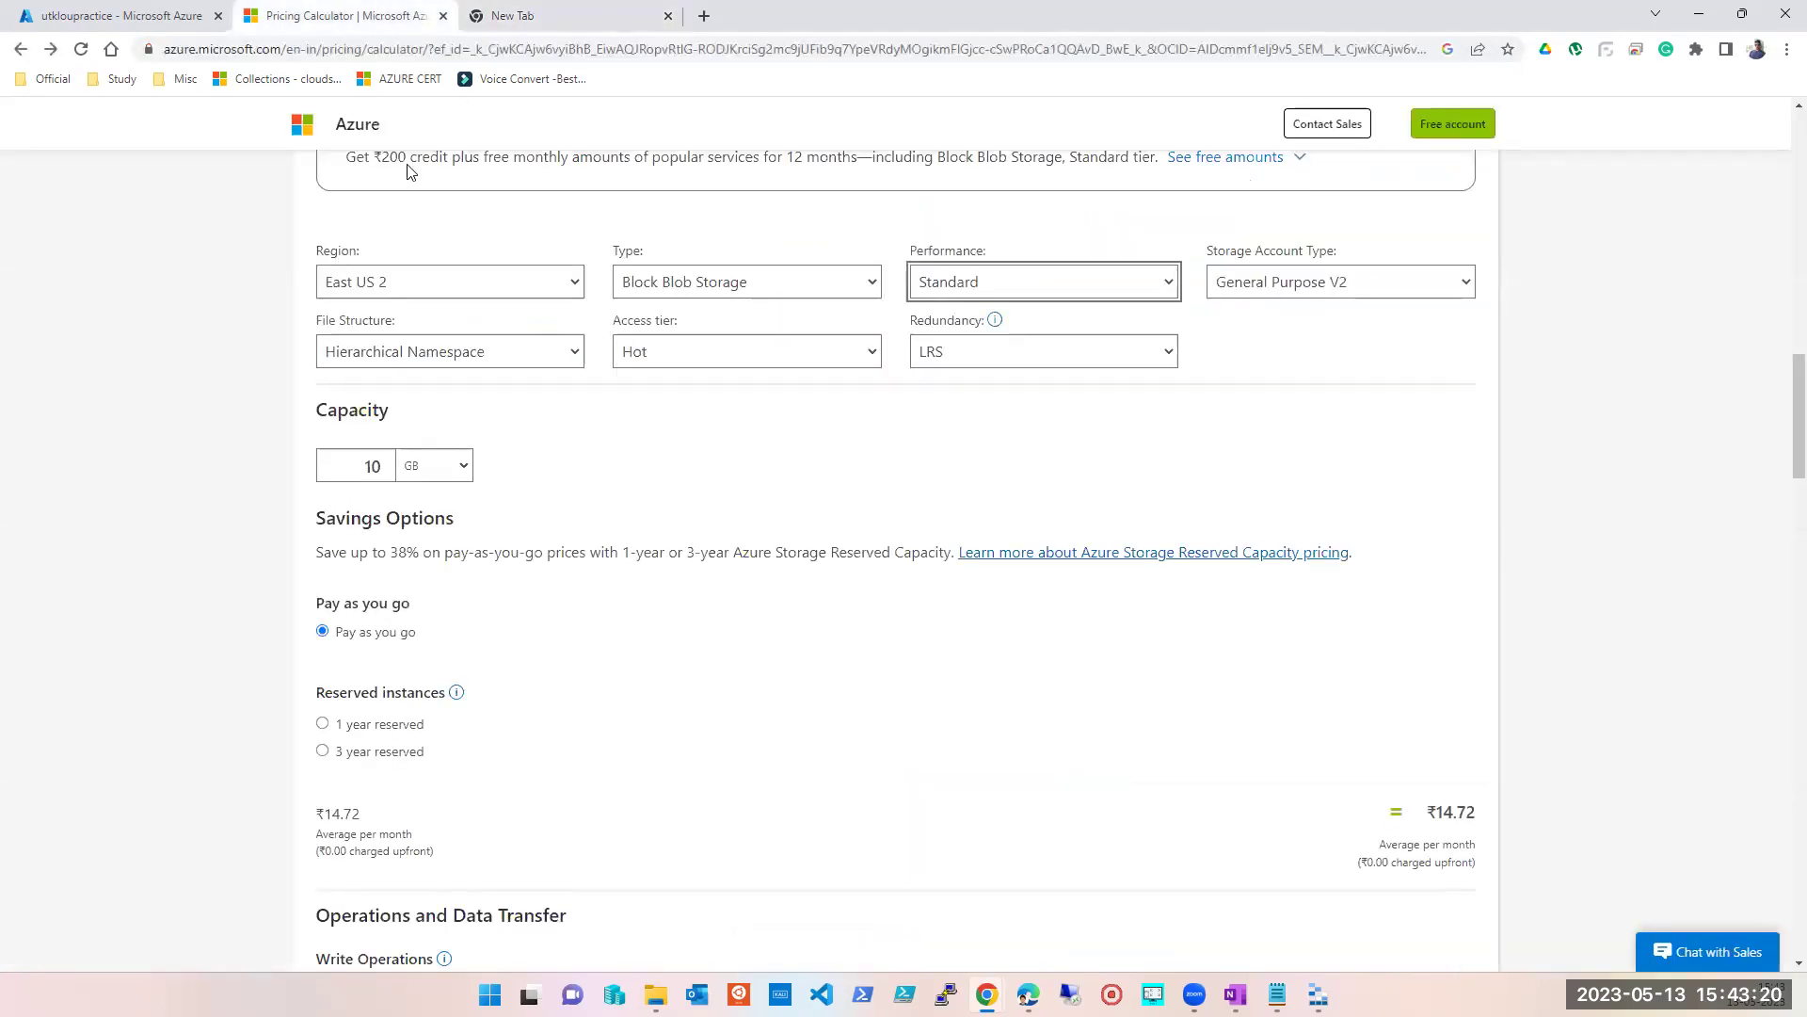
click(189, 16)
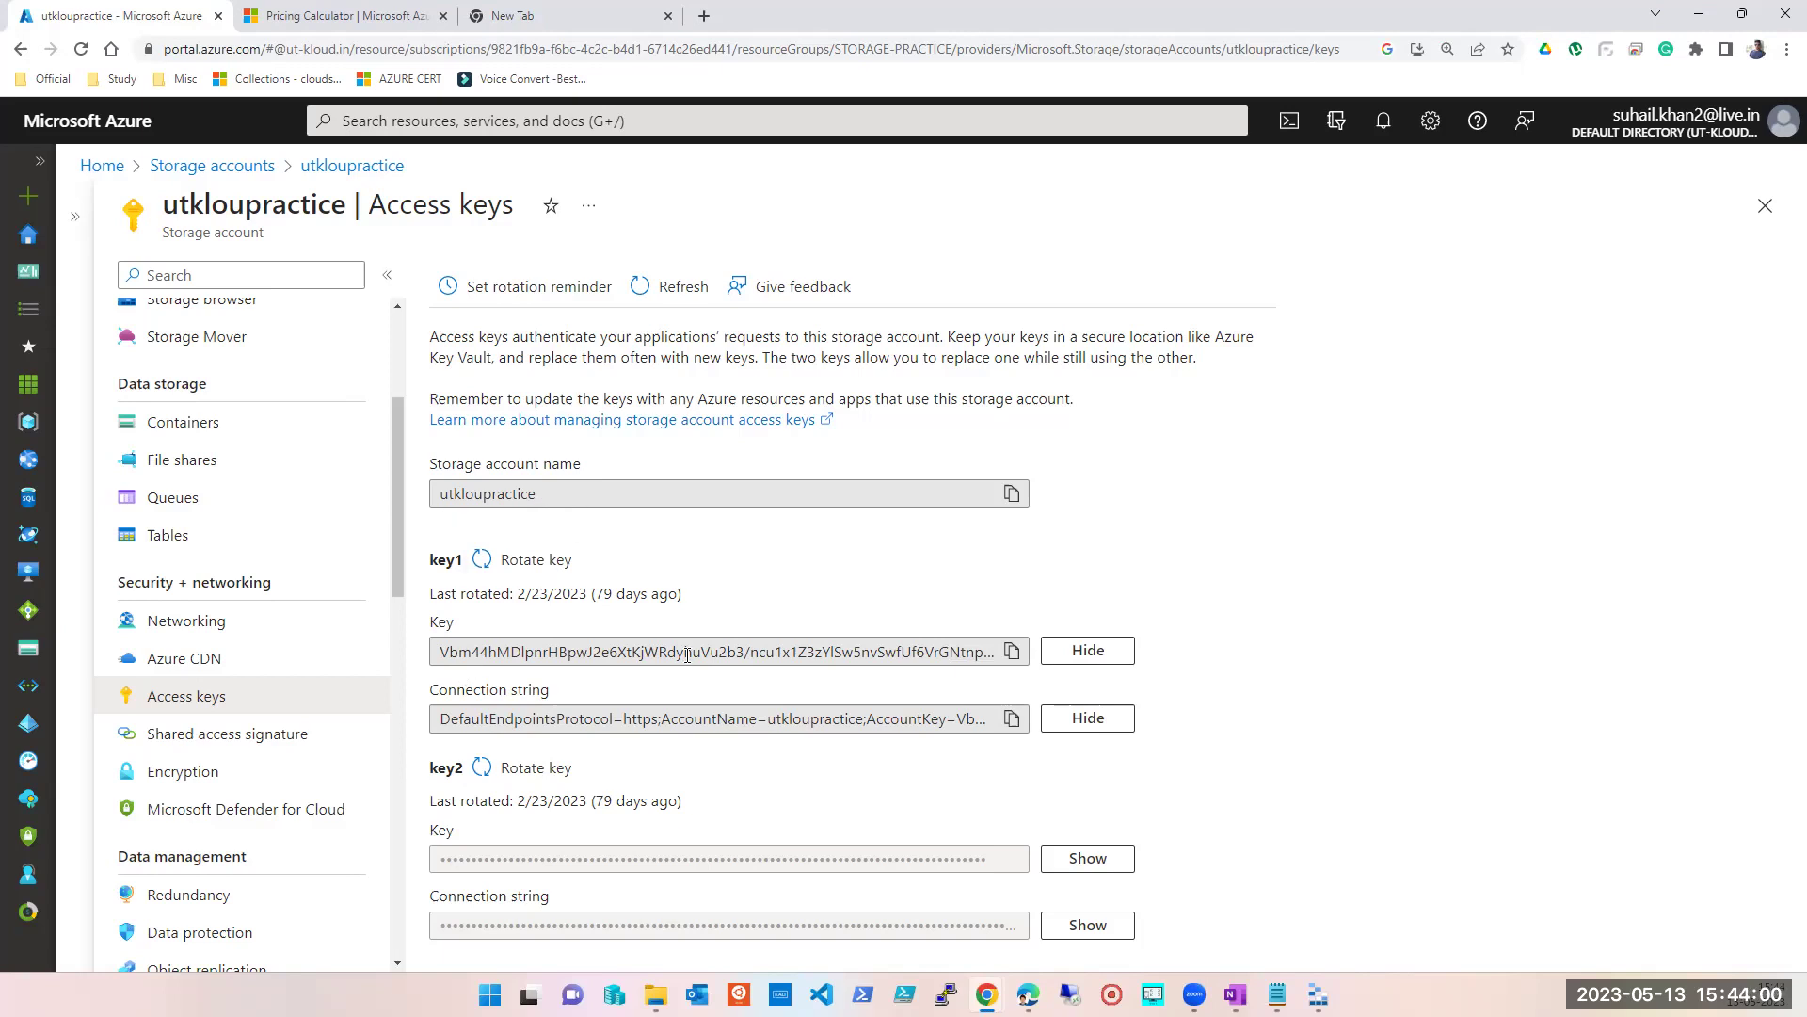
Step: Bring Storage Explorer forward and open Connect to Azure Storage at the Select Resource step
click(1276, 995)
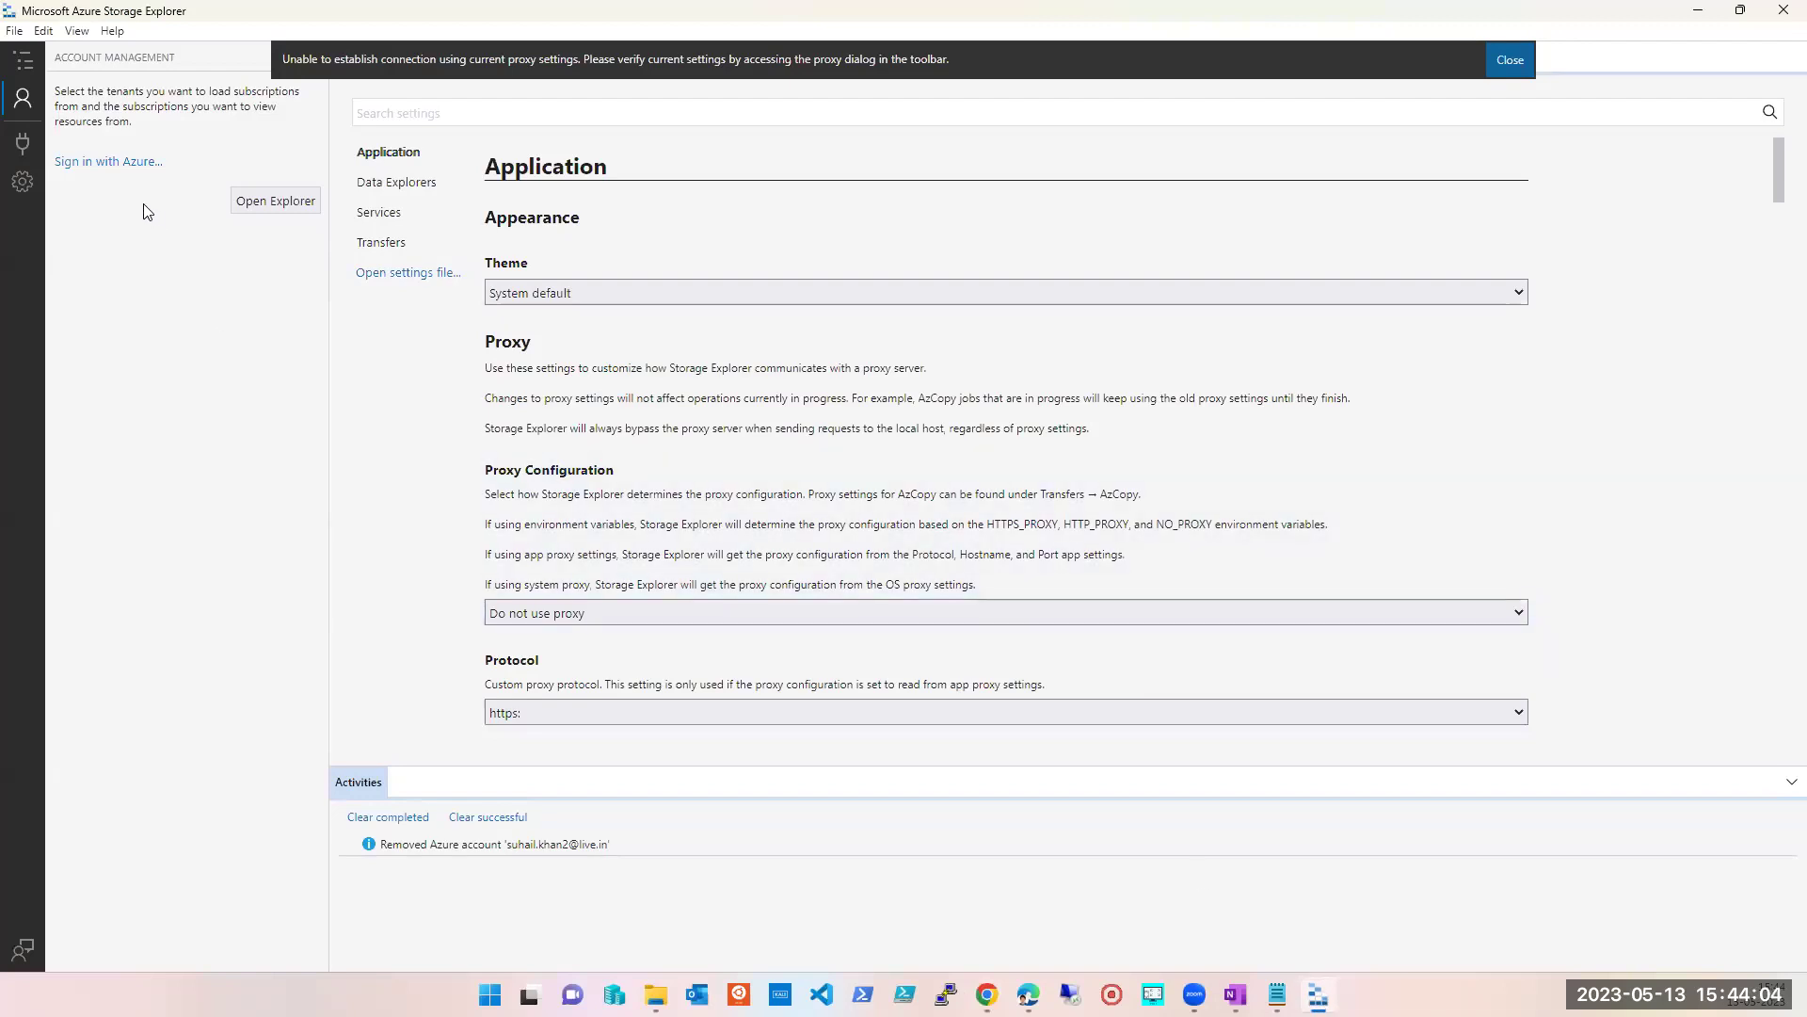
click(24, 145)
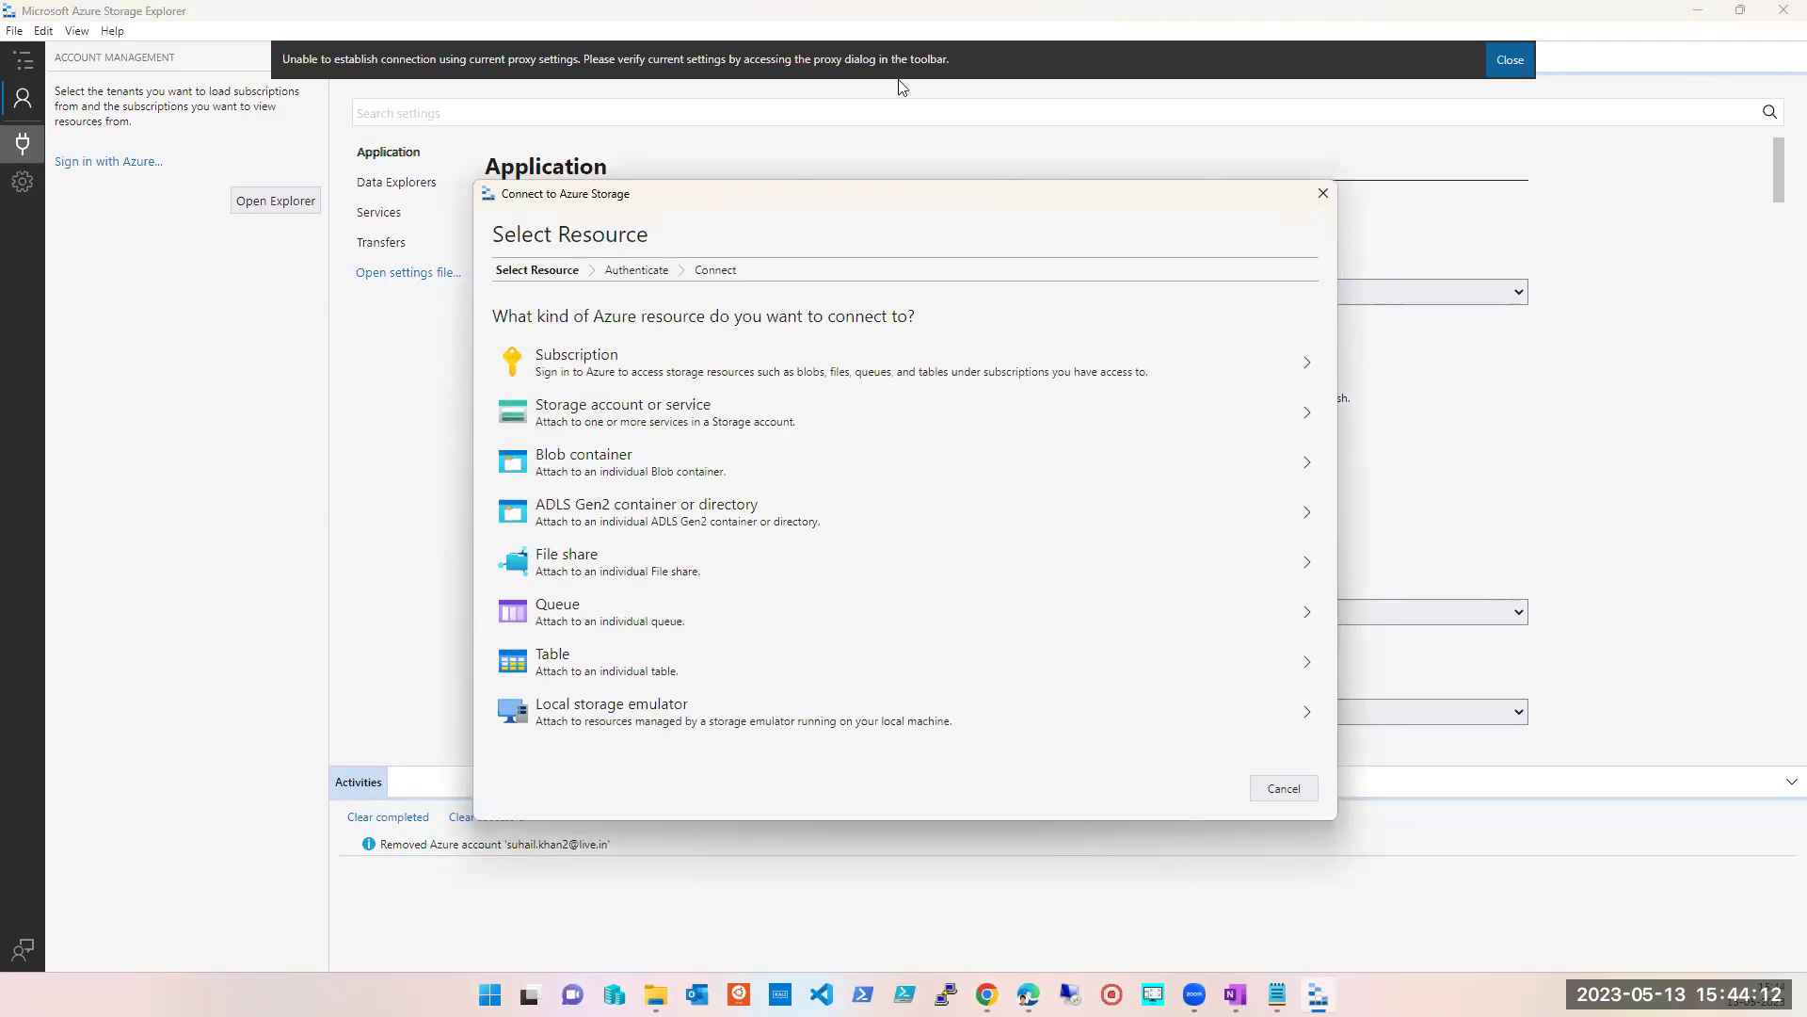
click(802, 41)
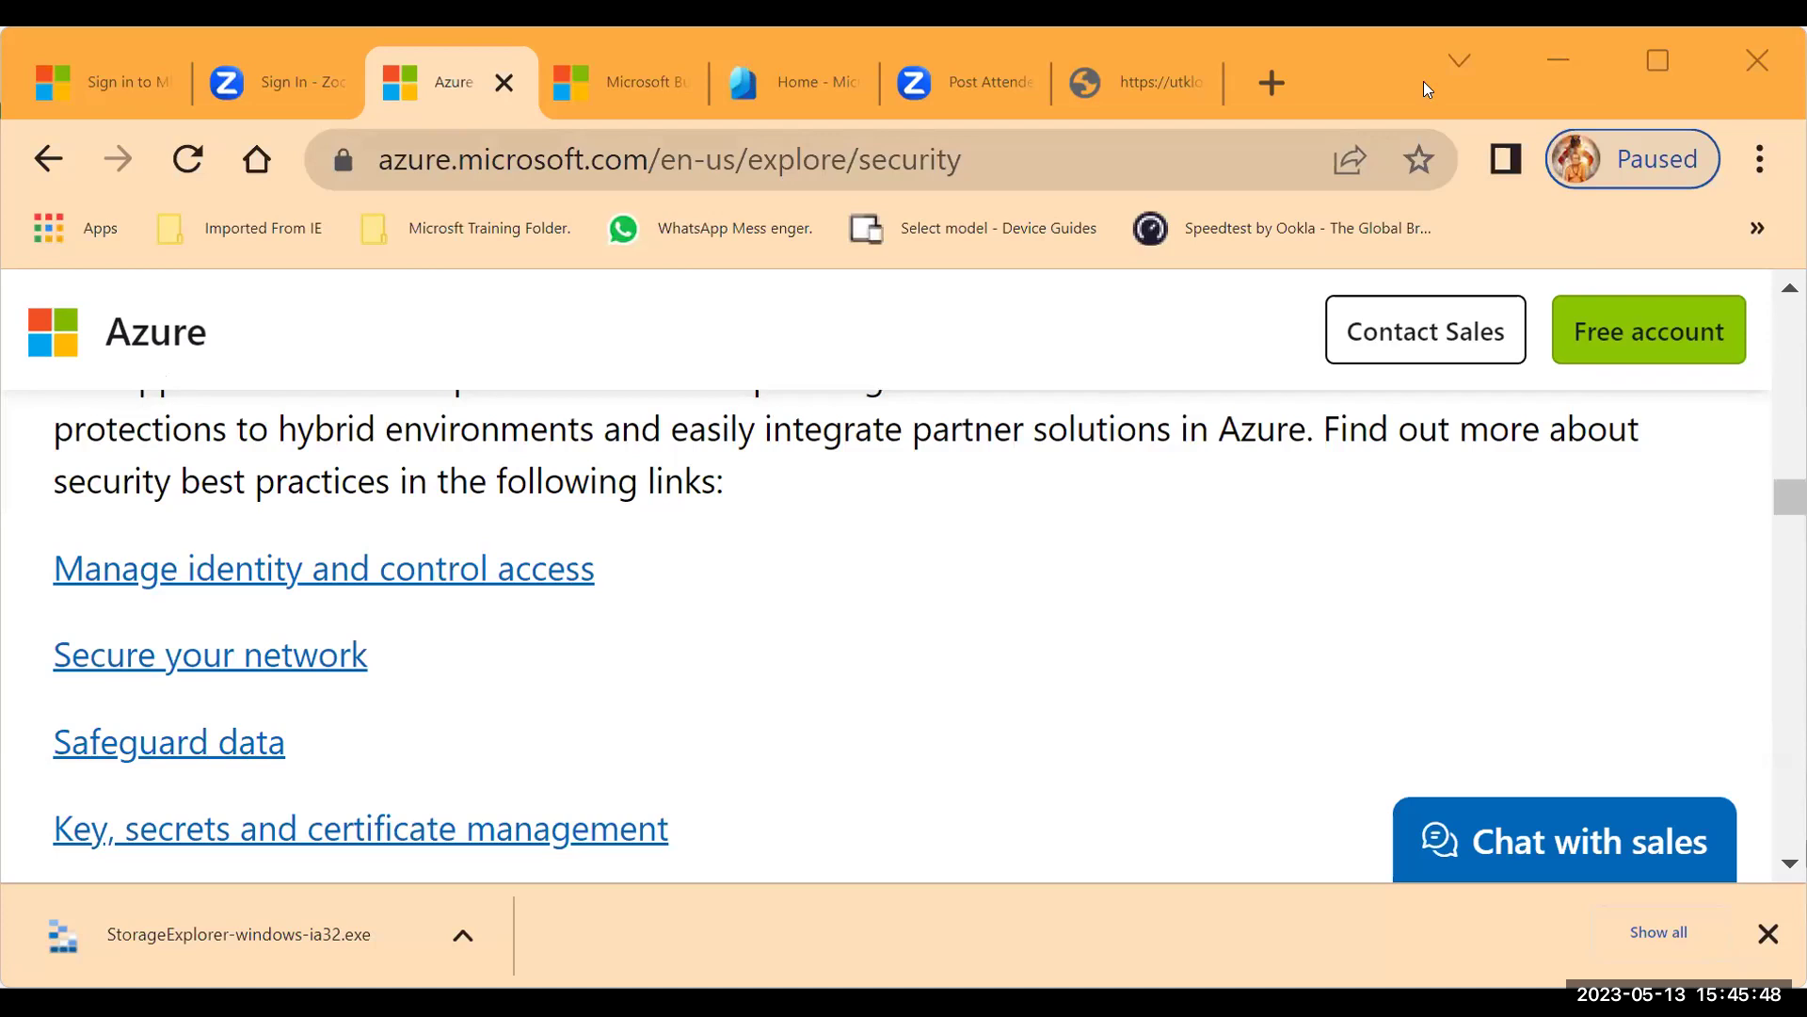
Step: Run the downloaded StorageExplorer-windows-ia32.exe installer from Chrome's download bar
scroll(960, 694, up, 5)
scroll(1177, 665, down, 5)
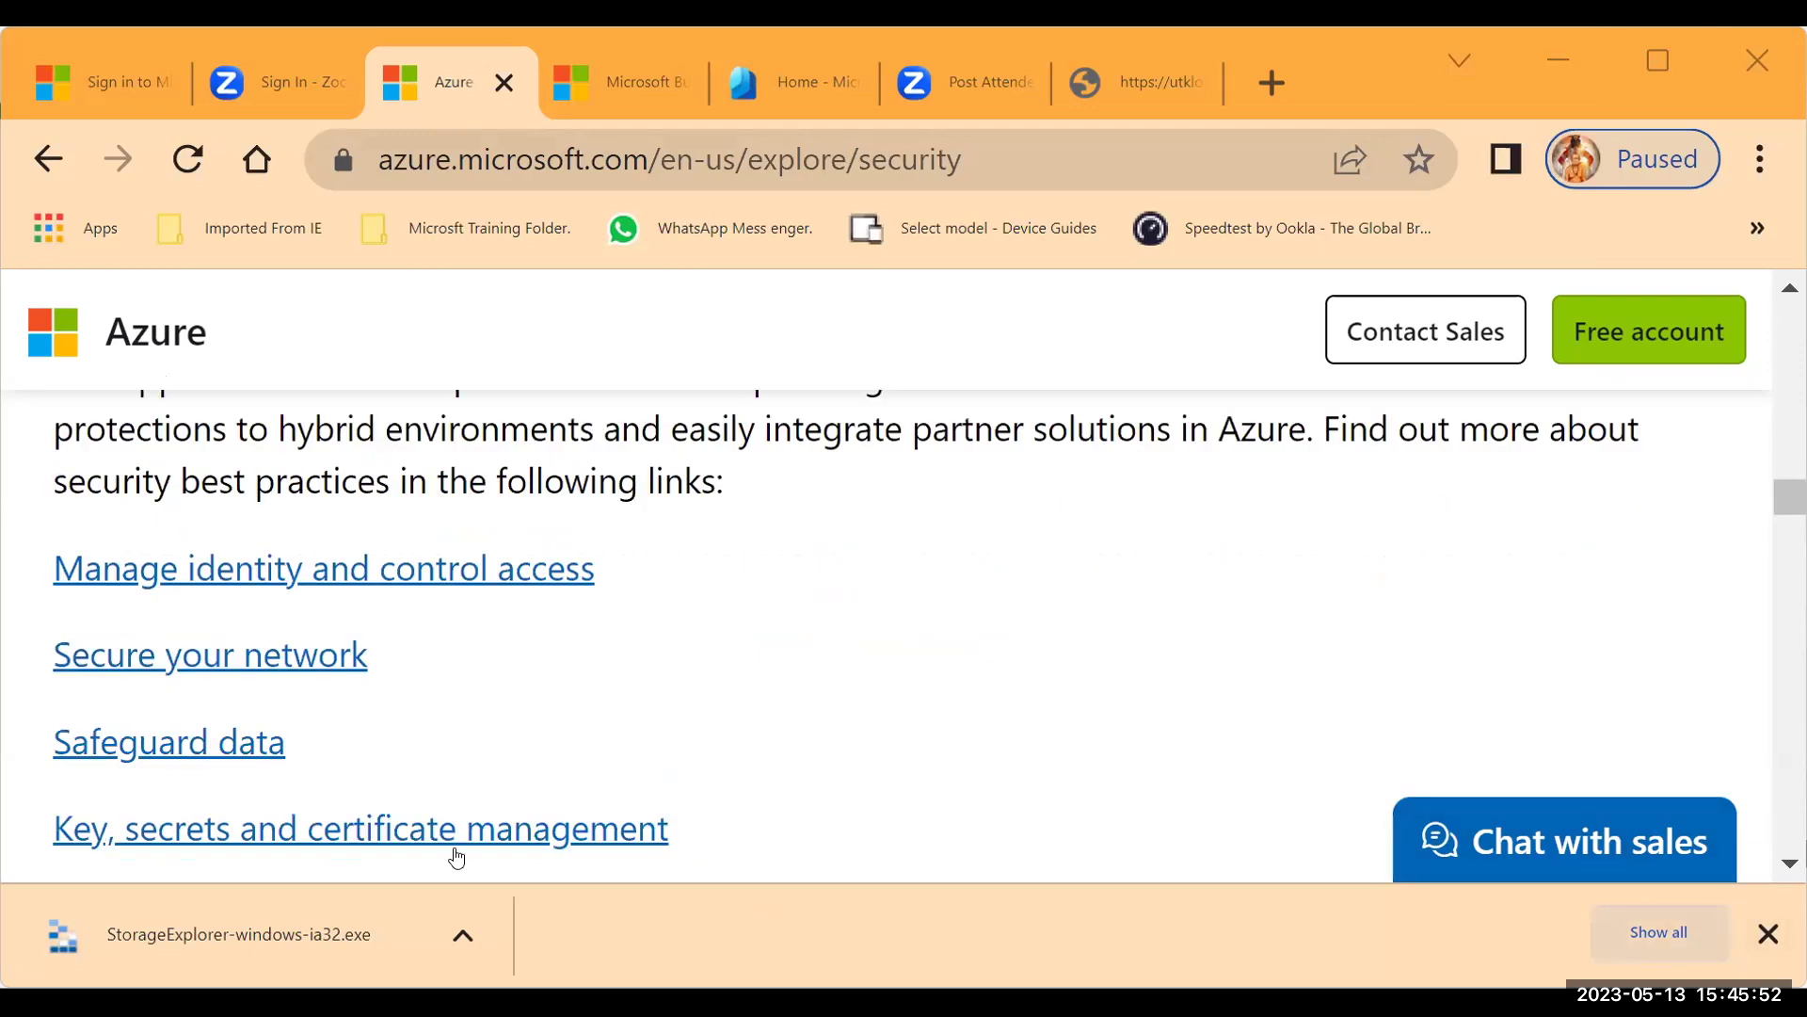
click(460, 932)
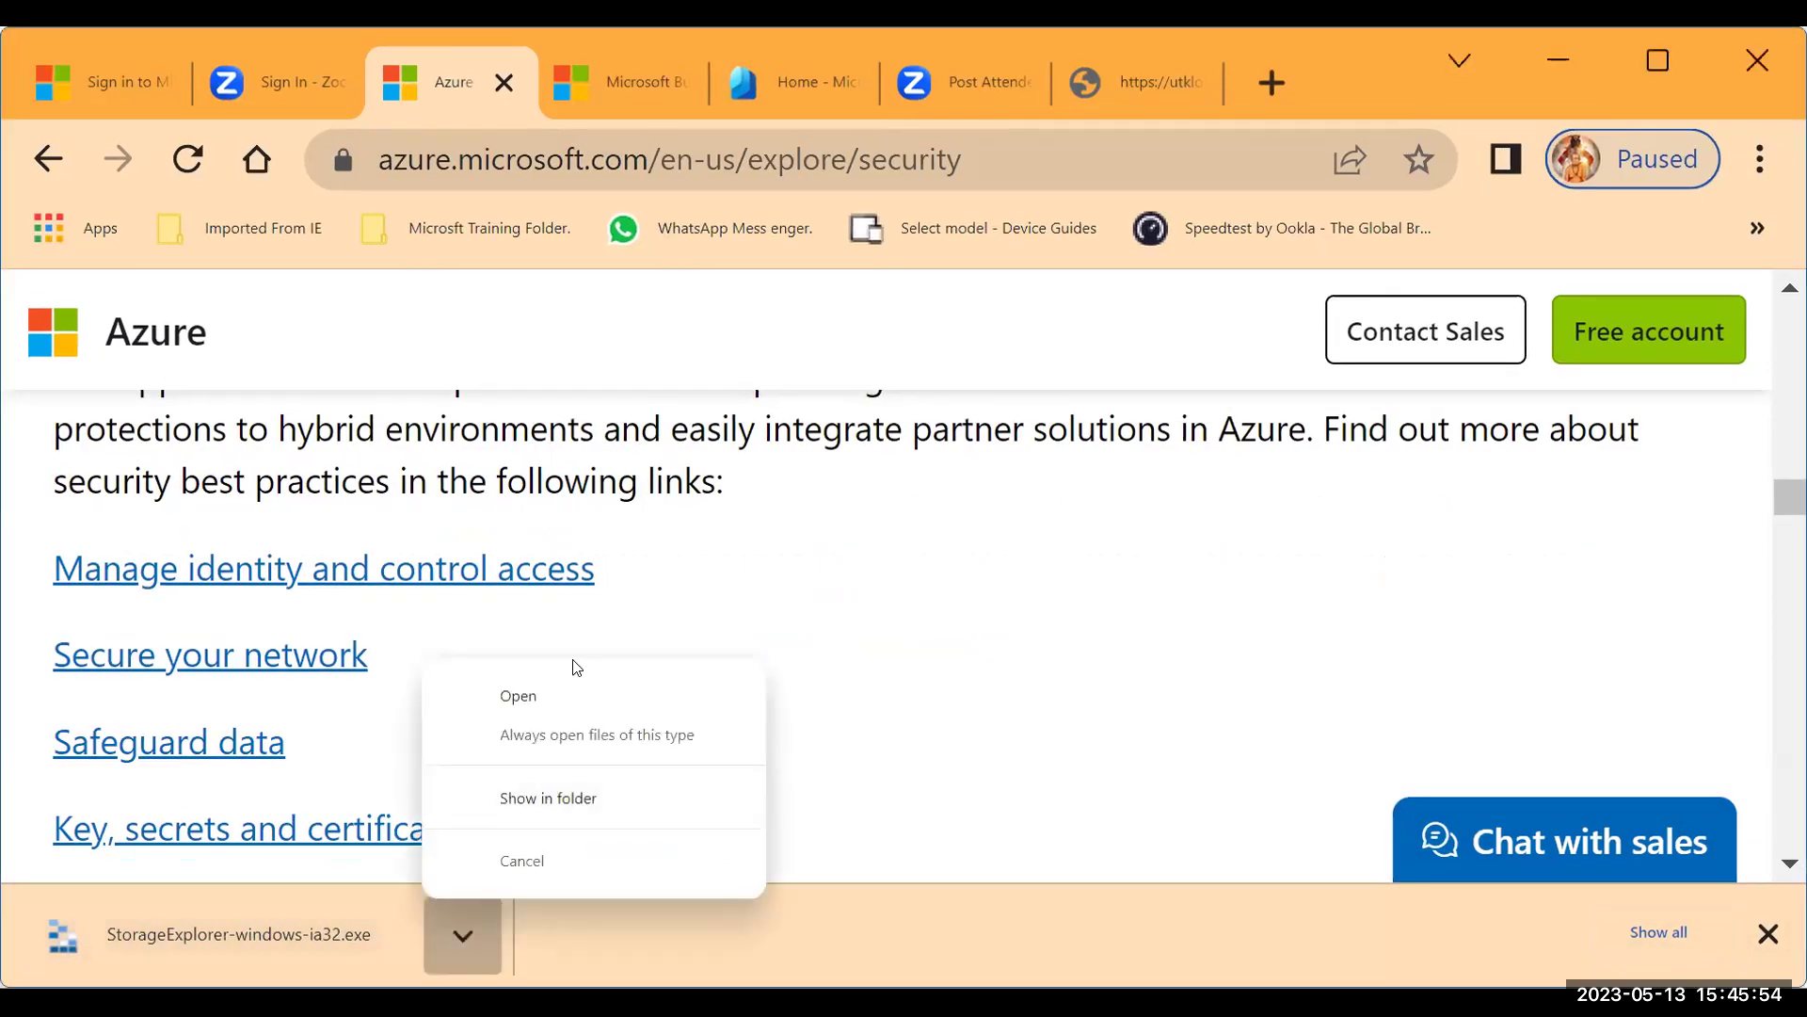
click(559, 701)
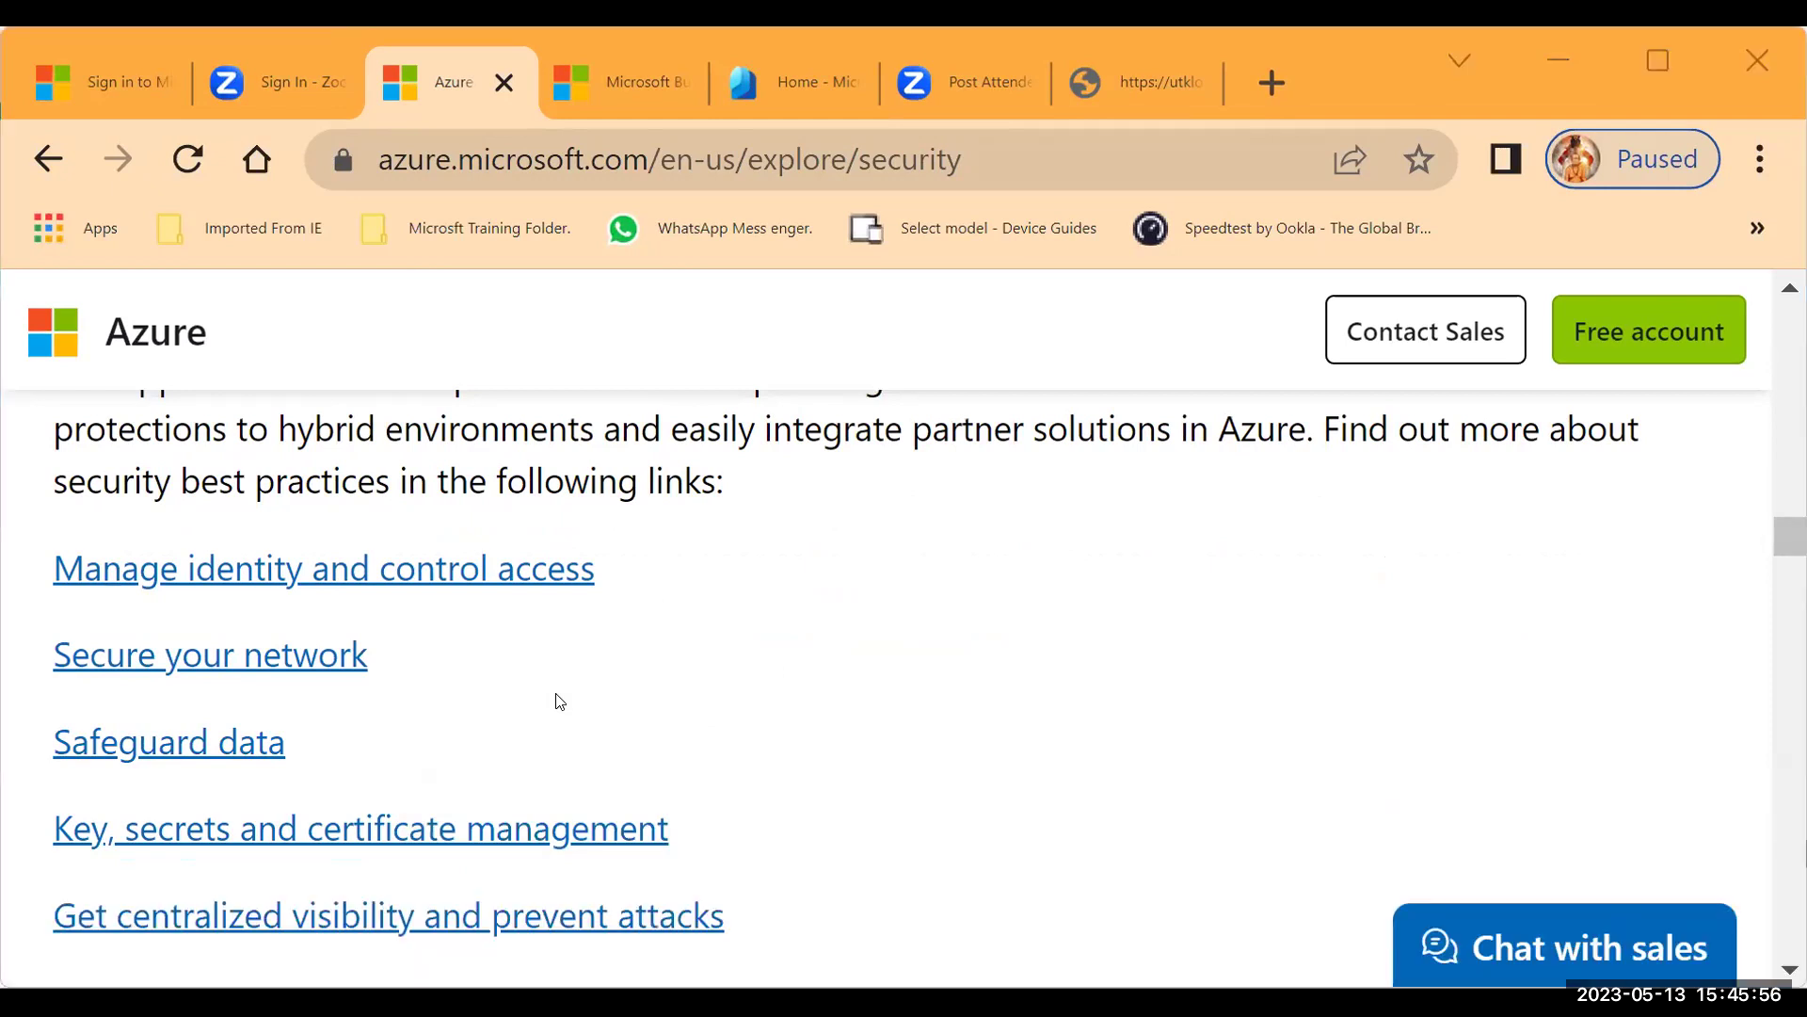
click(868, 648)
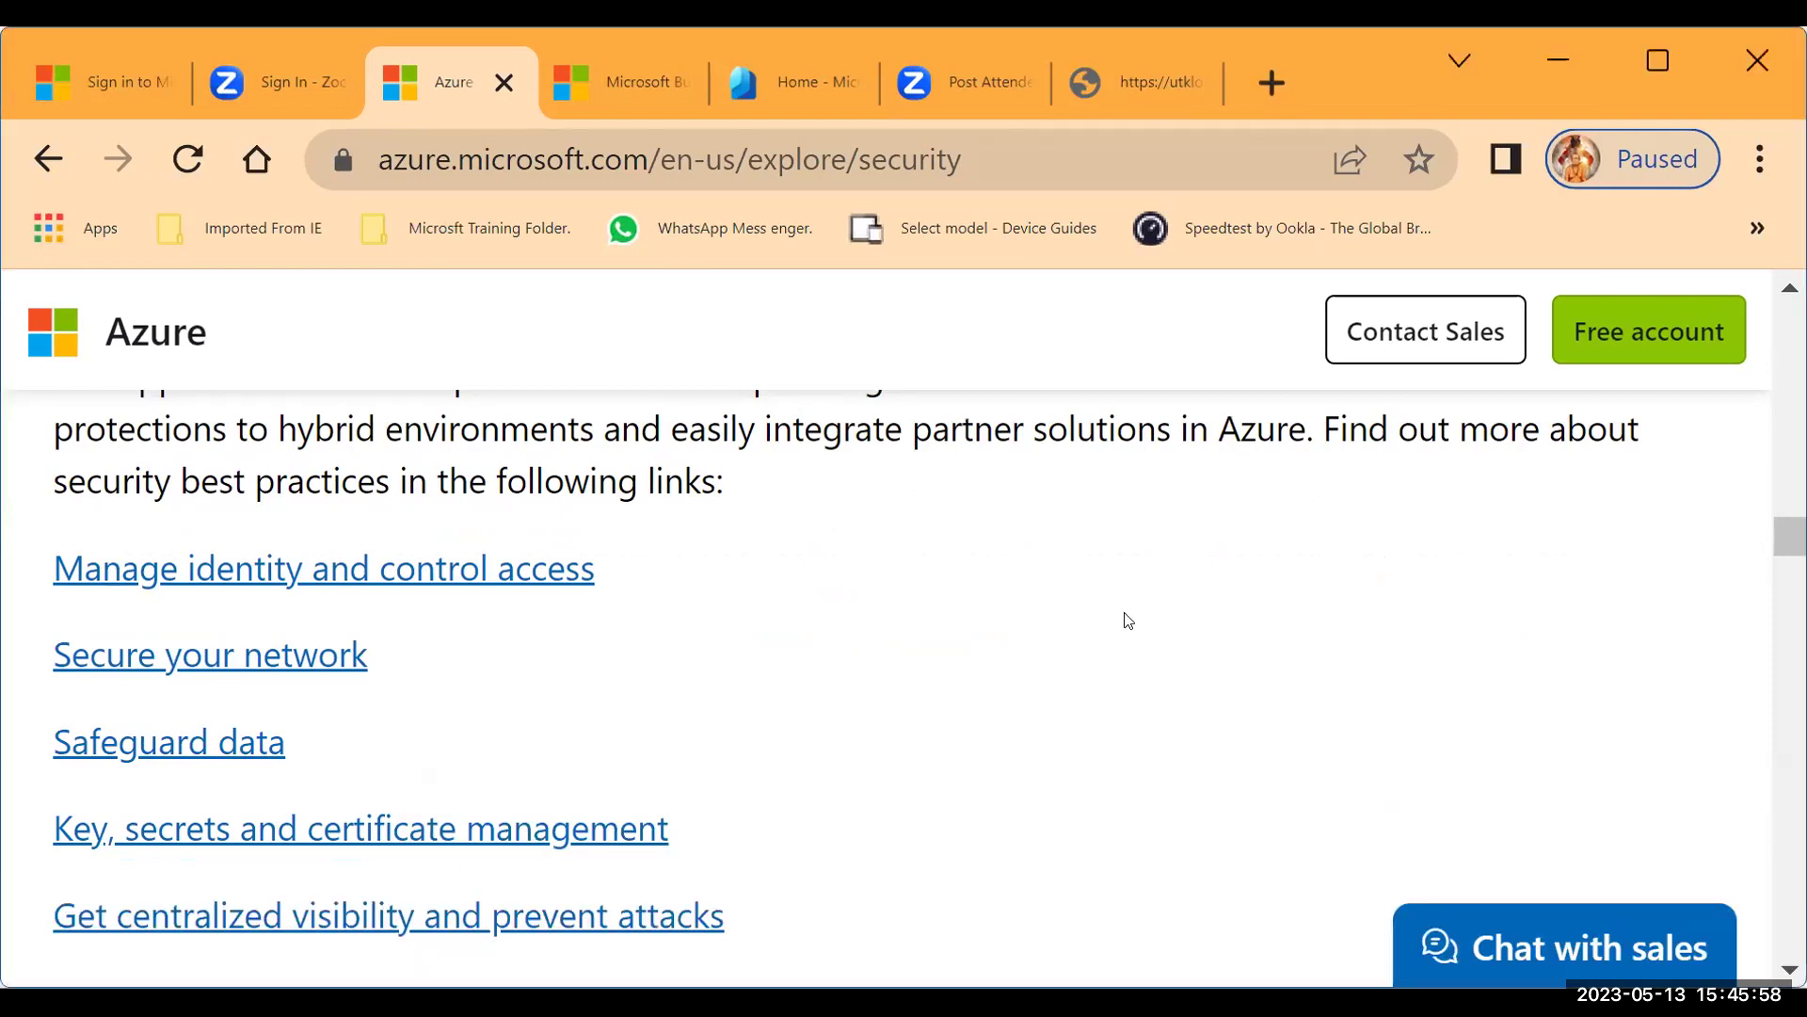
scroll(1154, 602, up, 5)
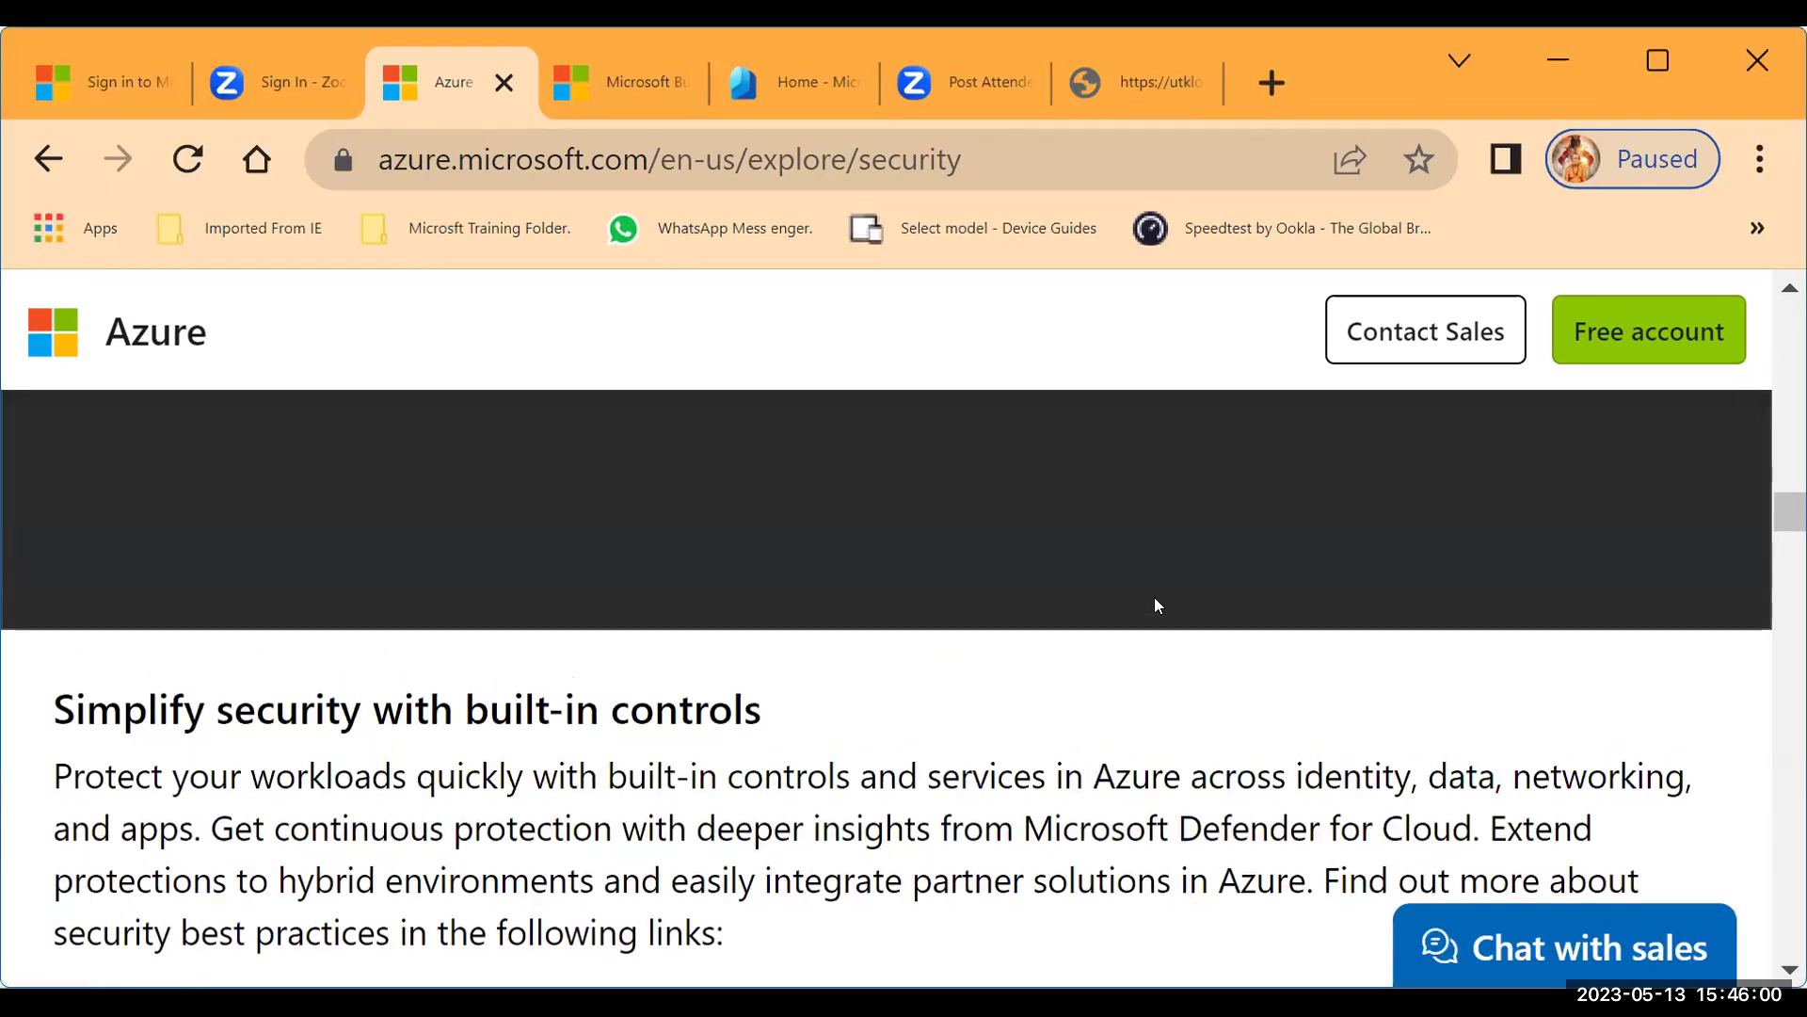
scroll(1159, 604, down, 6)
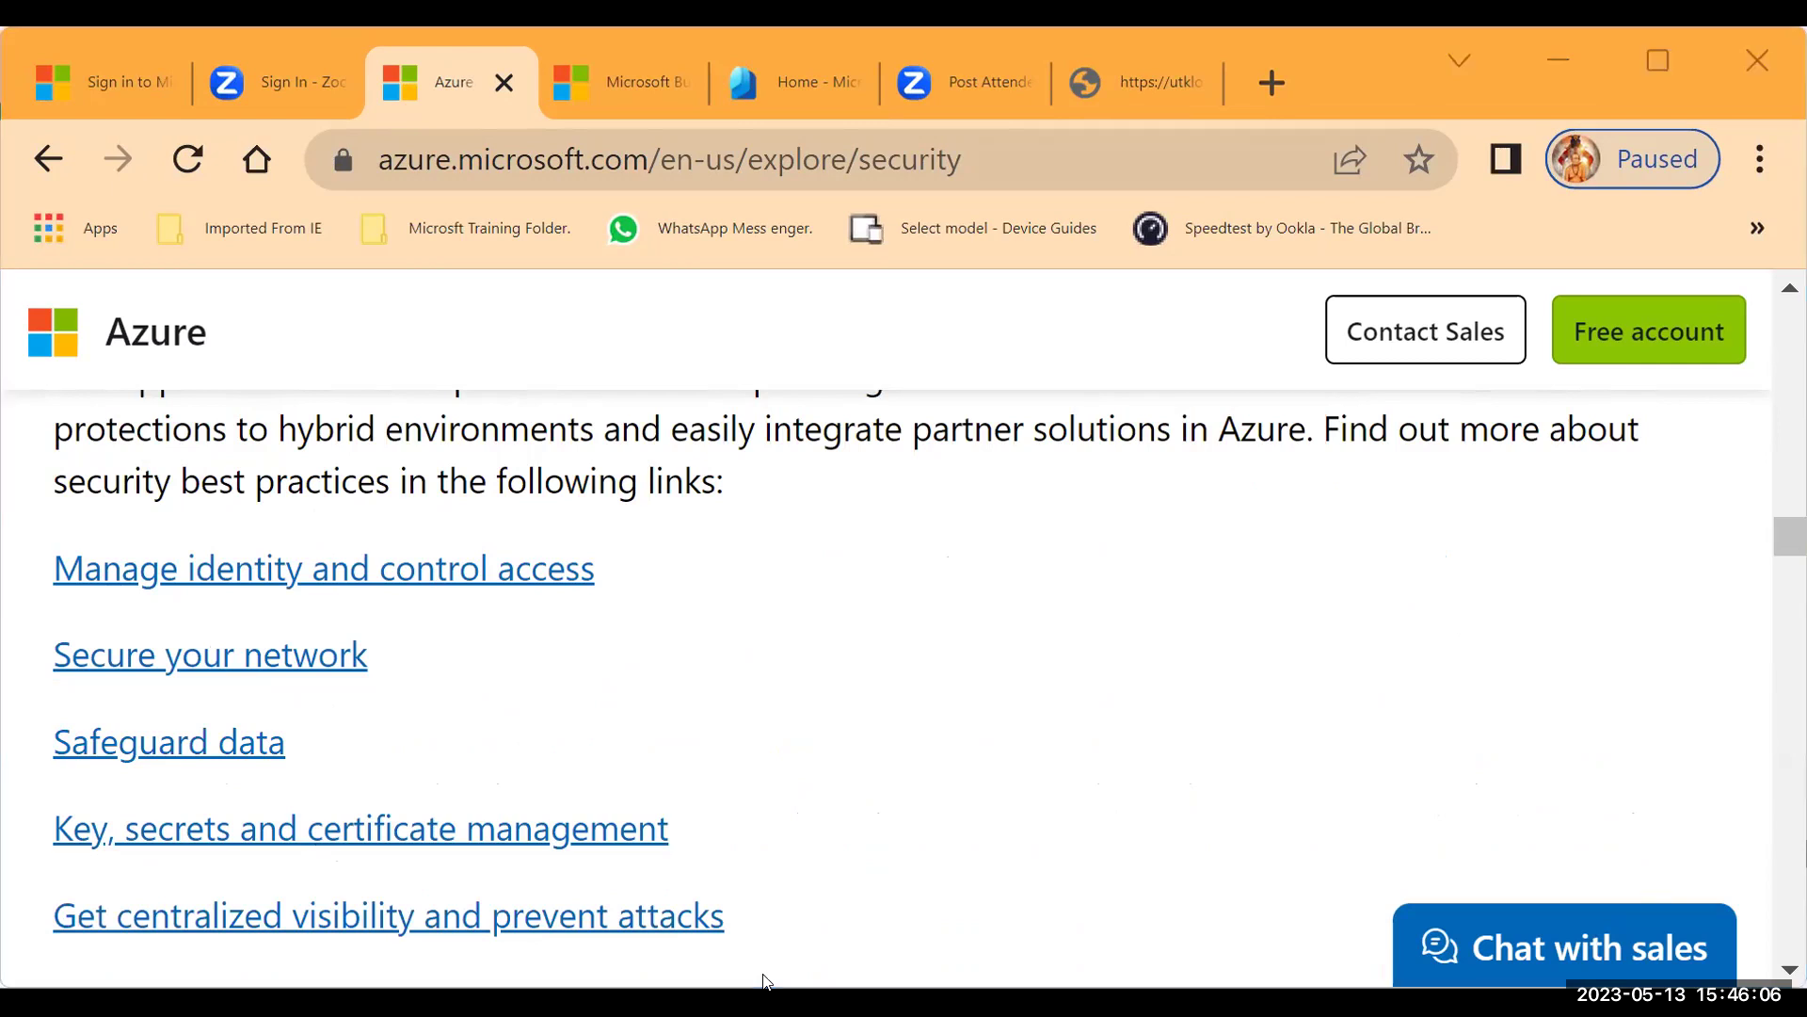
key(alt)
scroll(860, 662, up, 5)
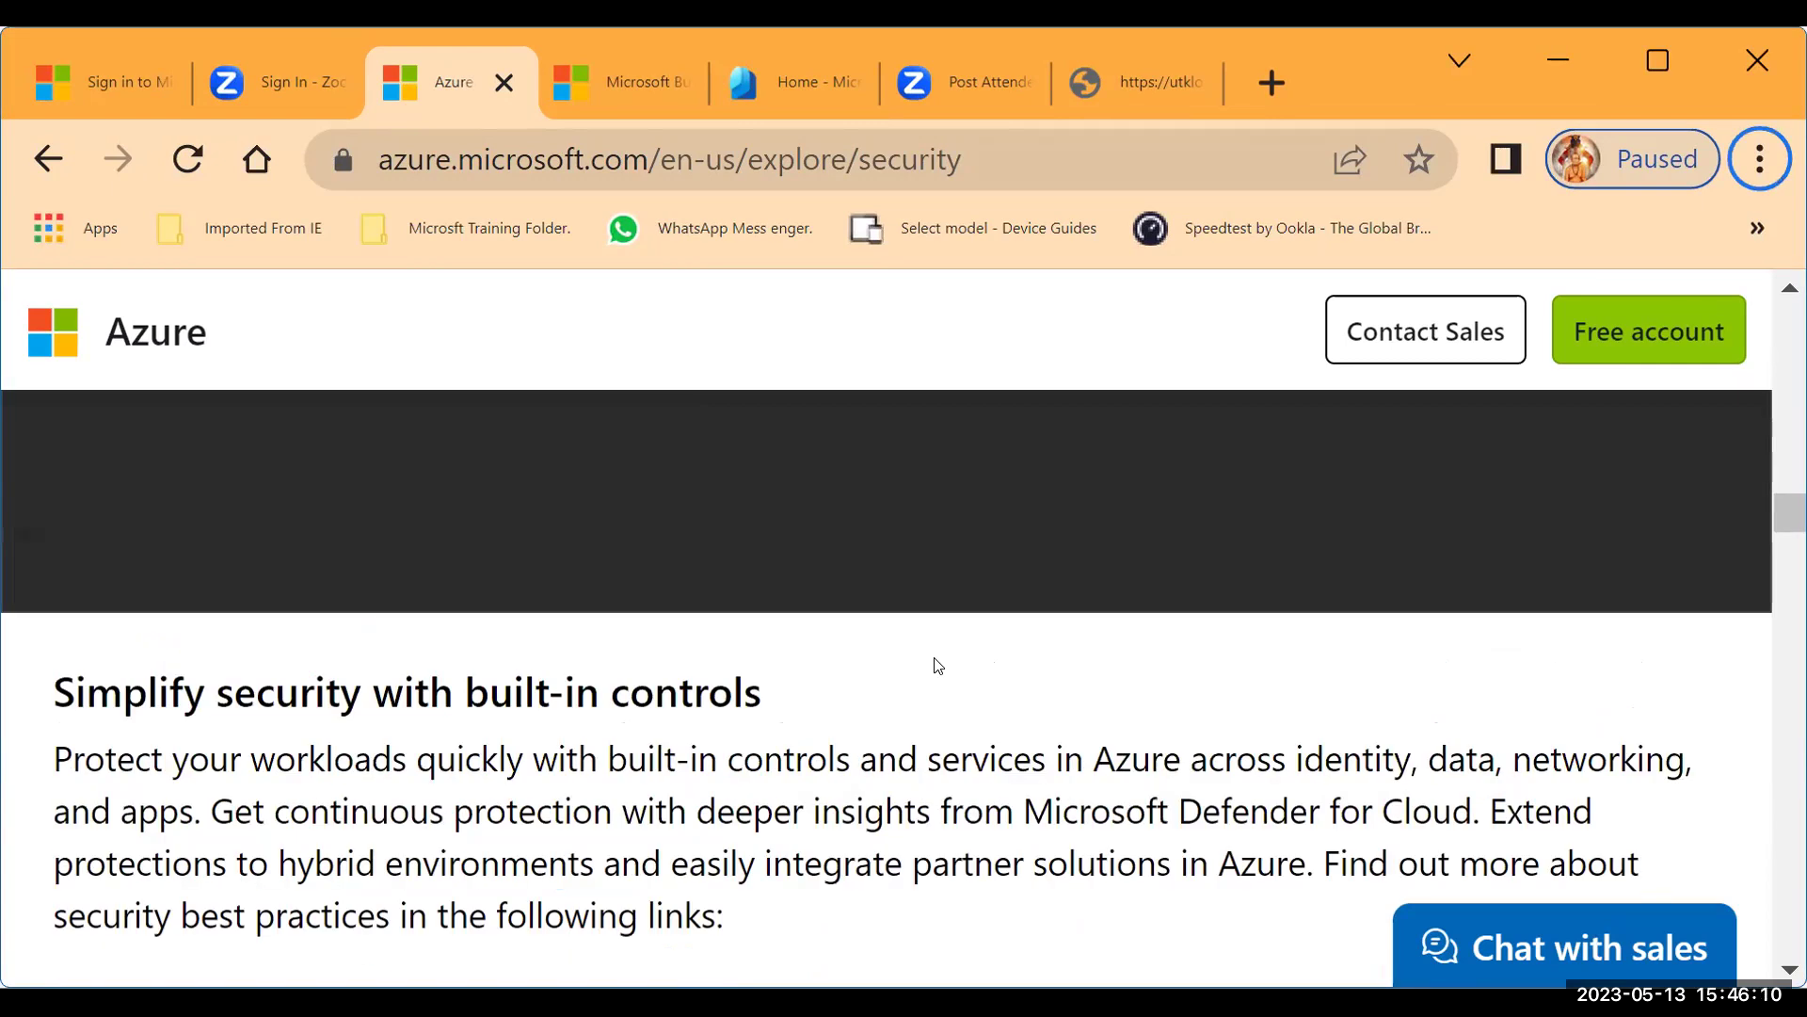
scroll(936, 661, up, 3)
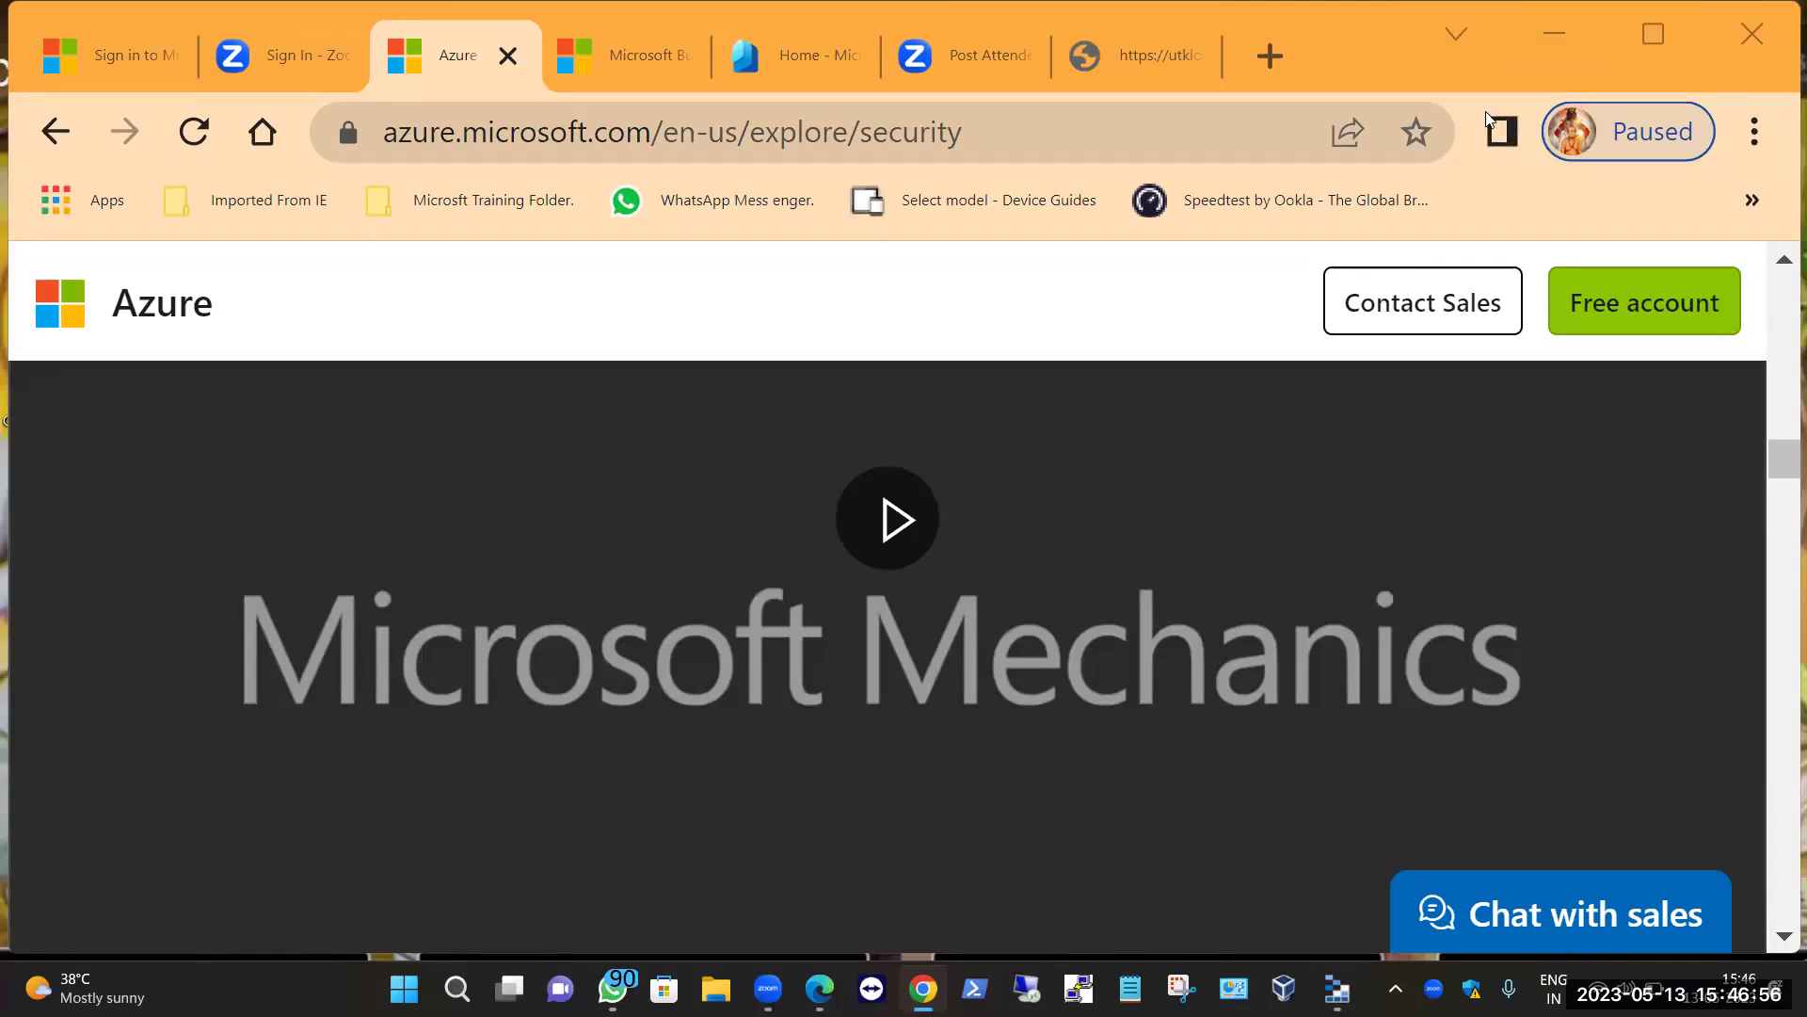
Step: Set the Storage Explorer installer's install mode to all users of the computer
key(super+Down)
click(1570, 54)
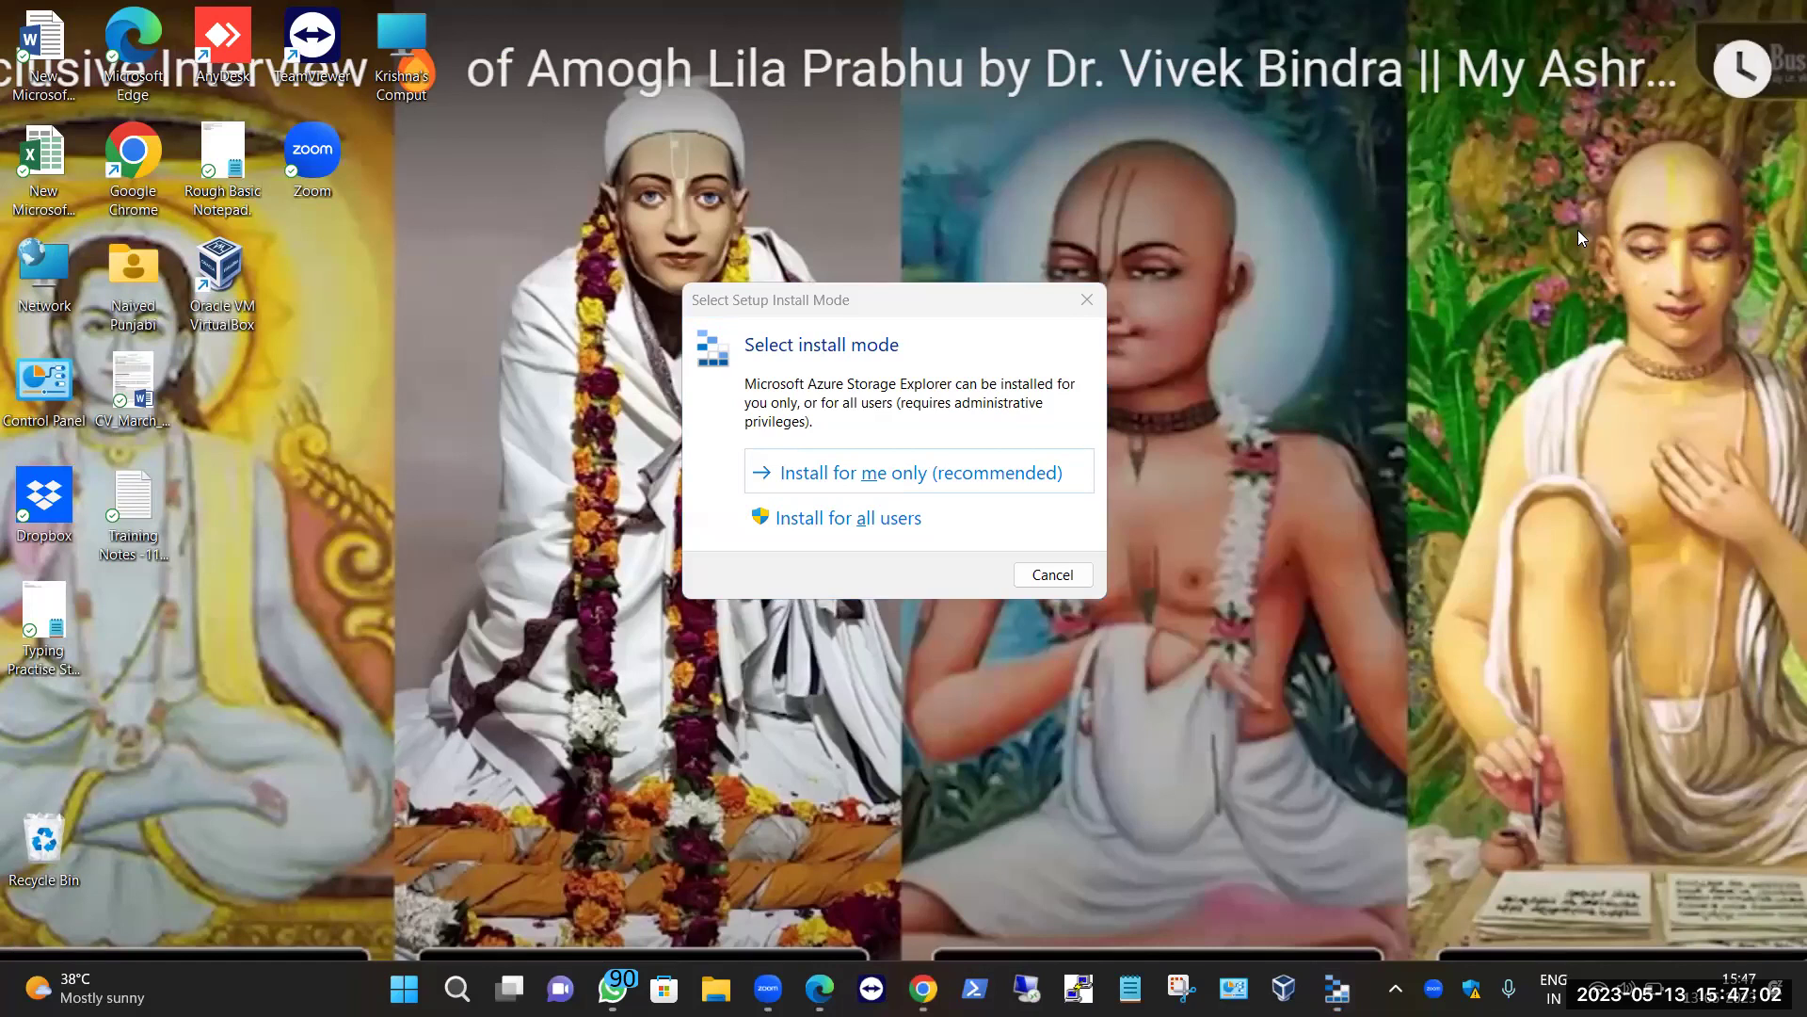
click(836, 538)
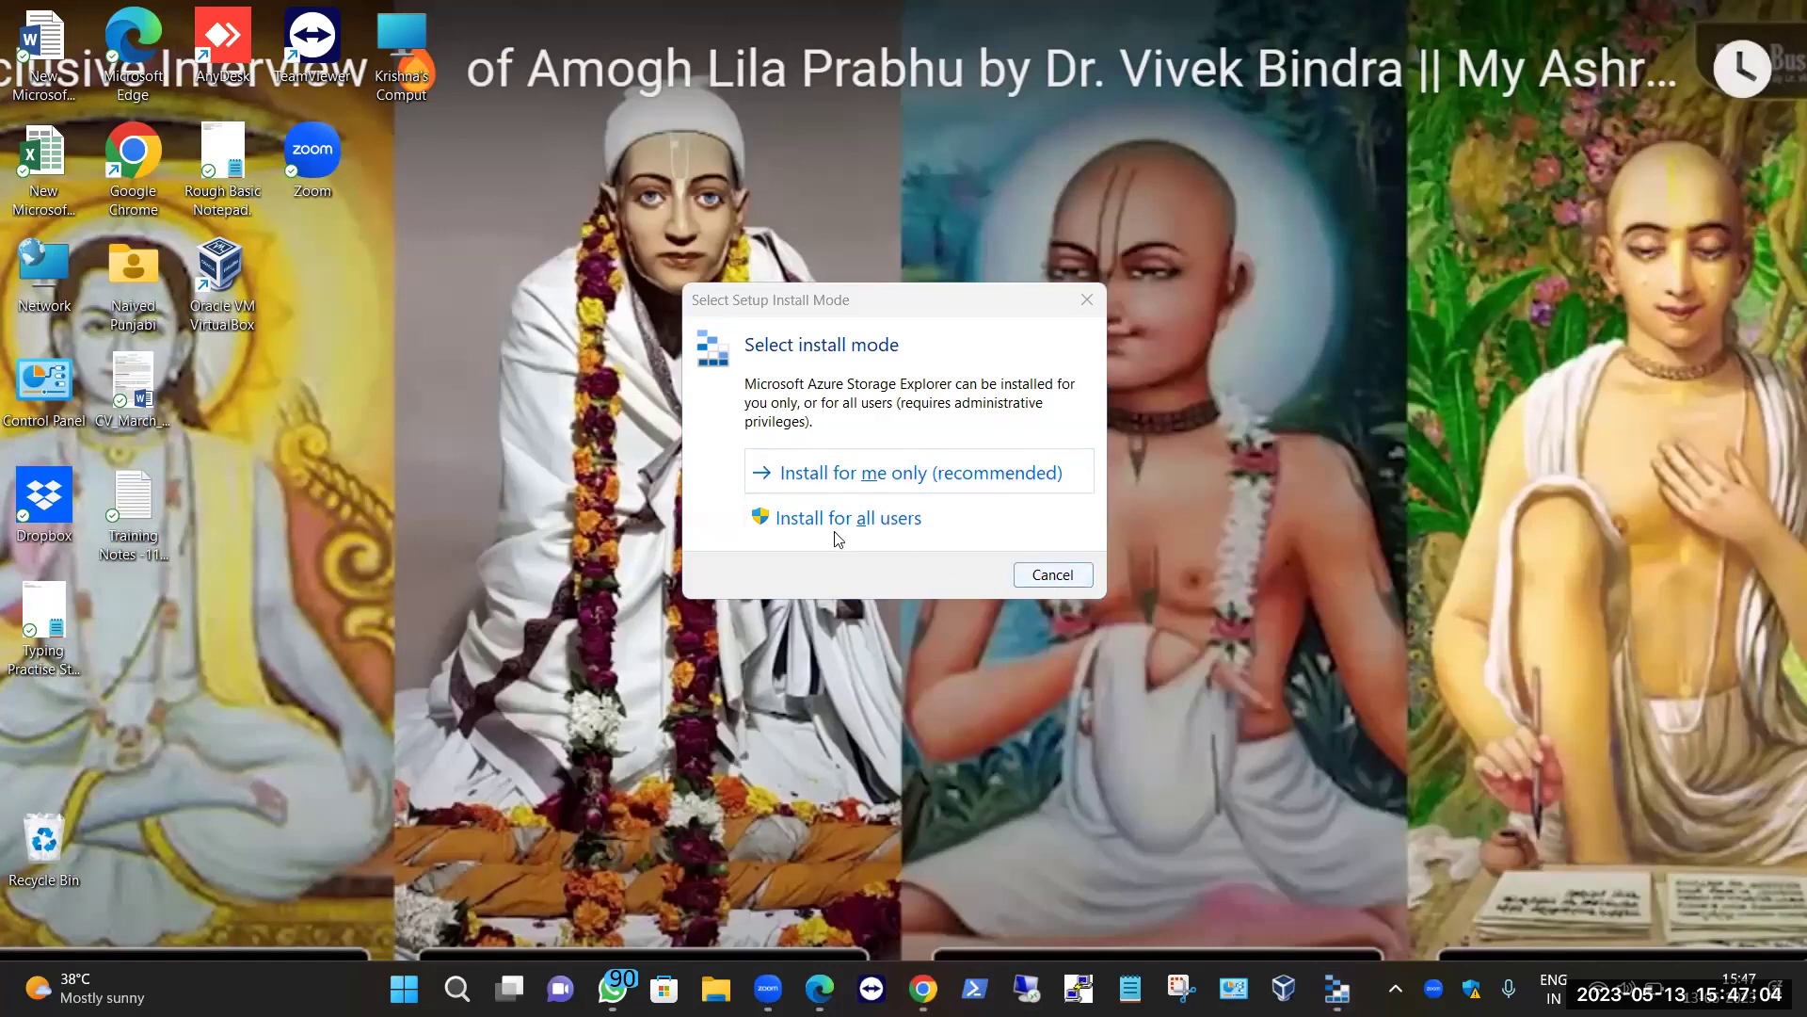
click(940, 526)
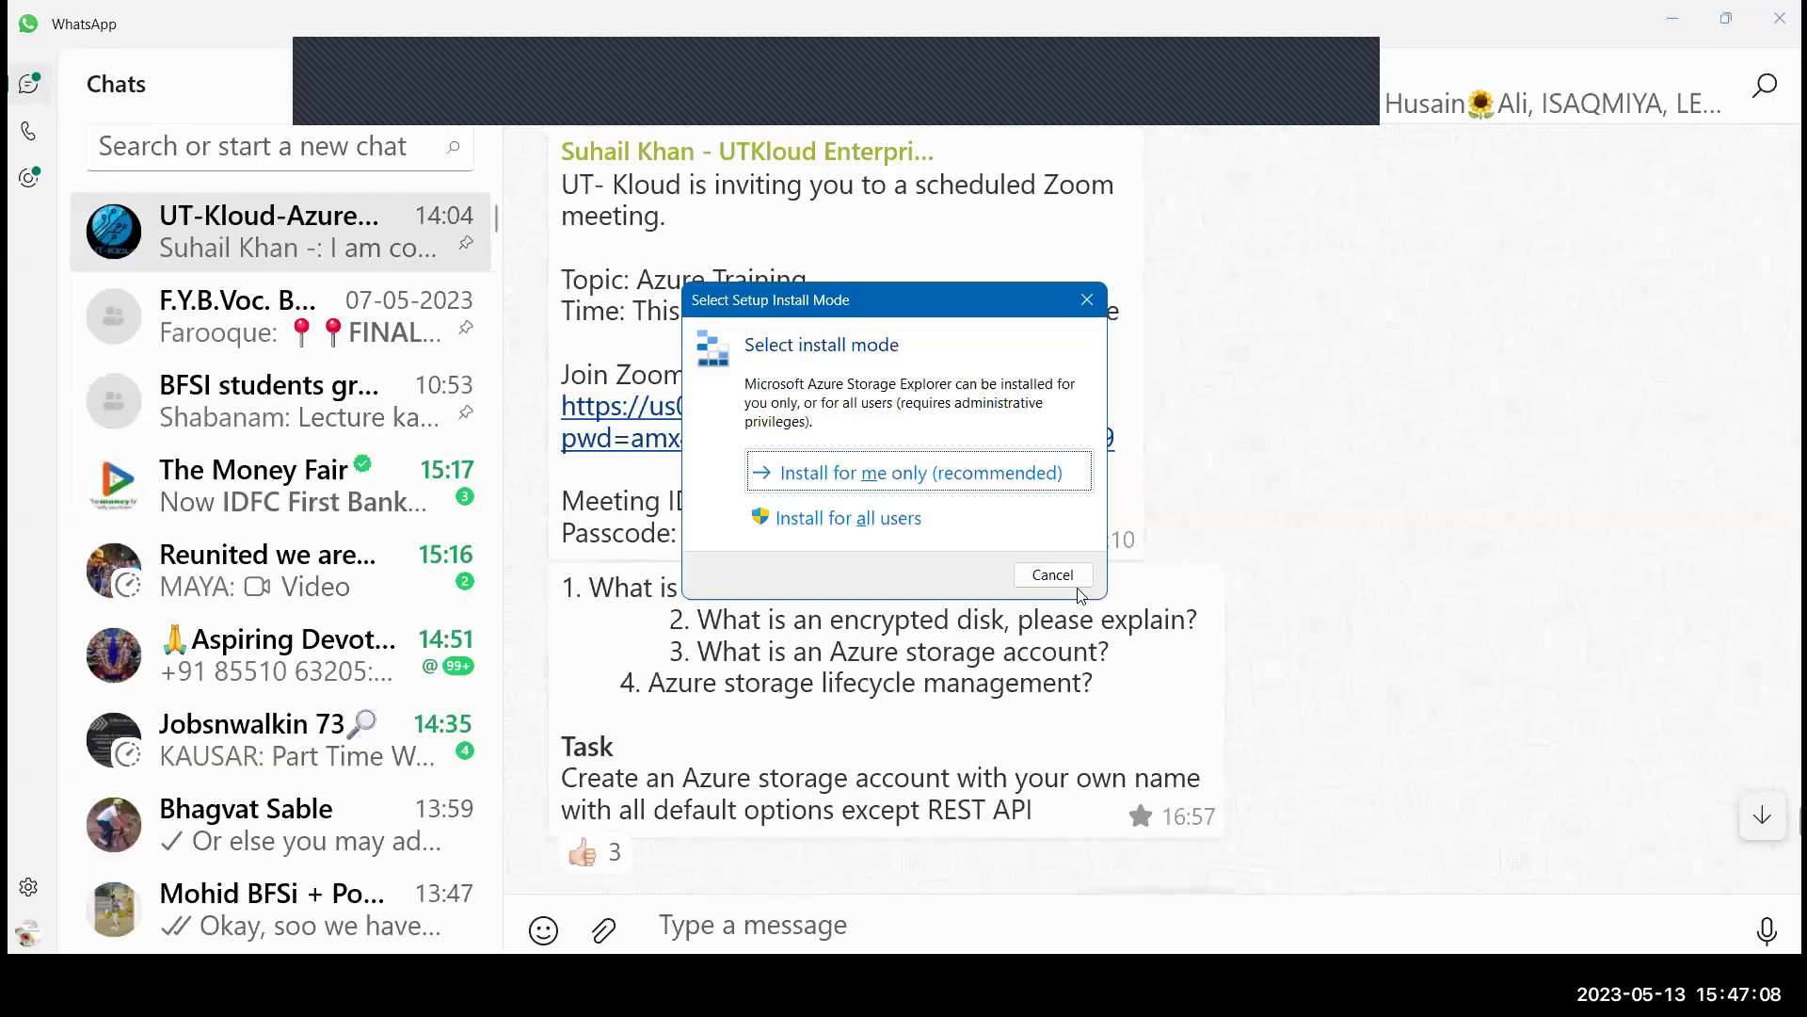
Step: Accept the licence agreement and keep the default installation and Start Menu folders
click(864, 778)
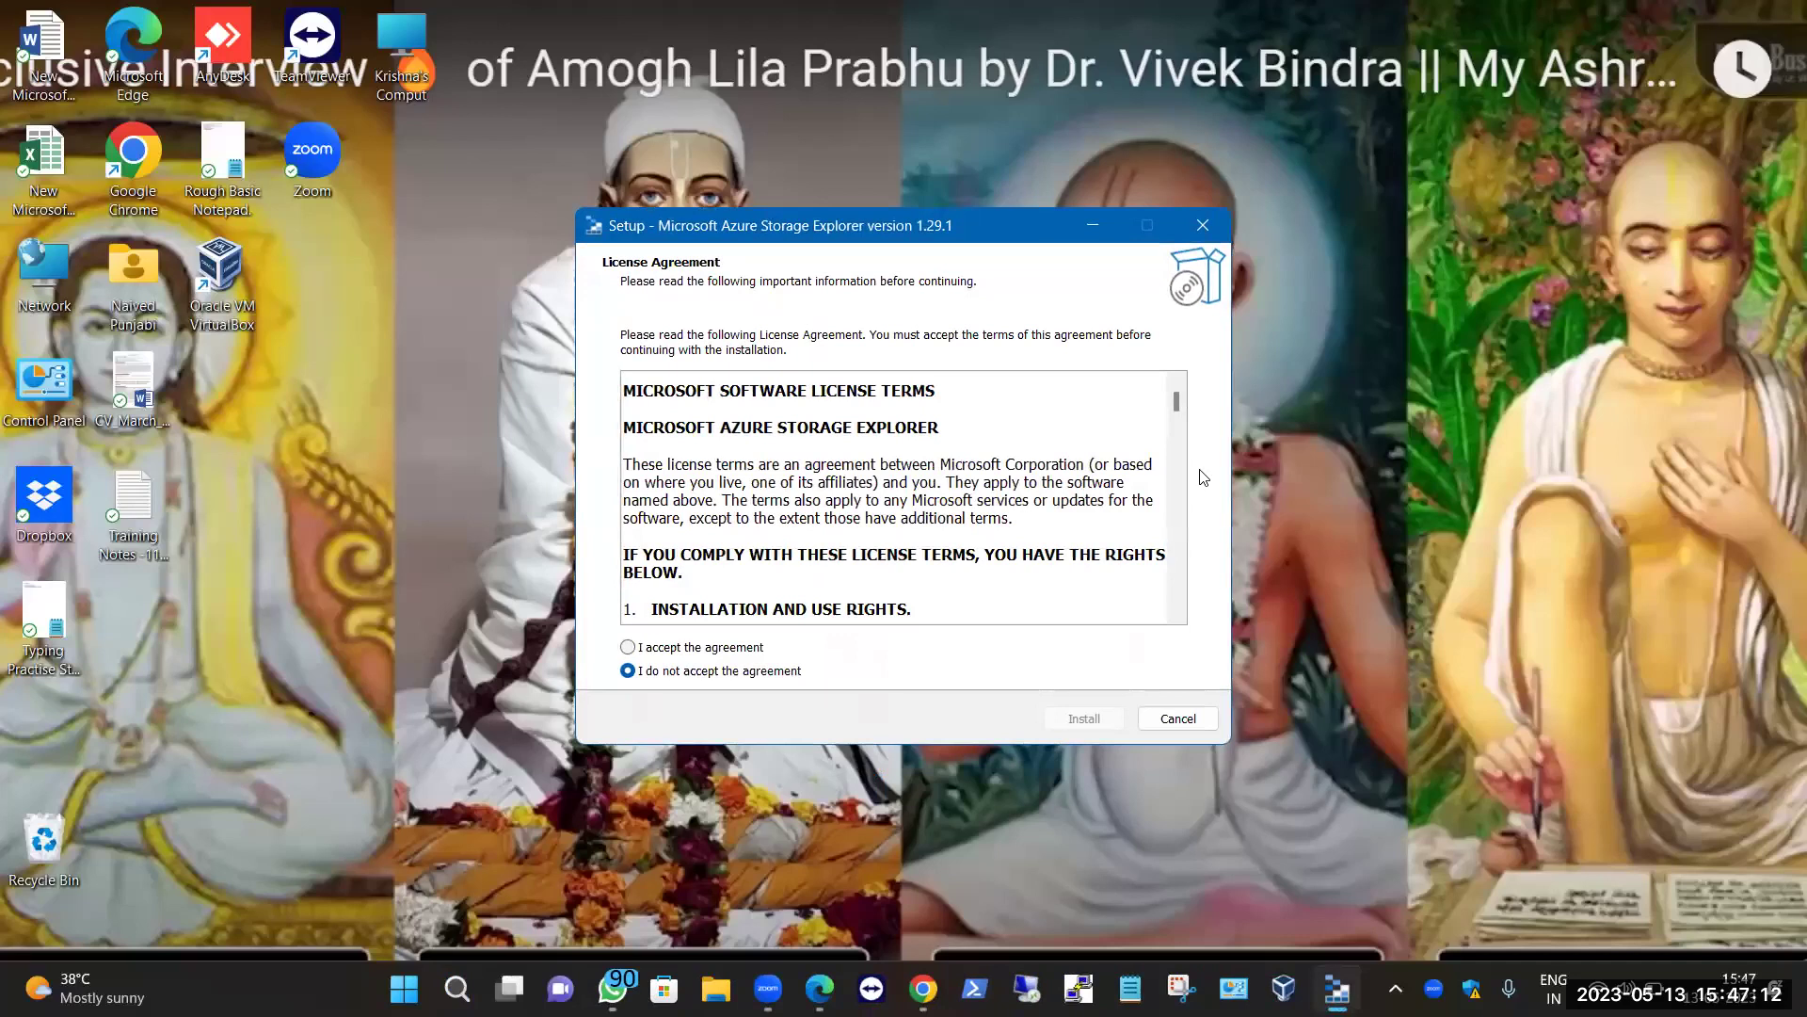
click(642, 649)
click(1078, 723)
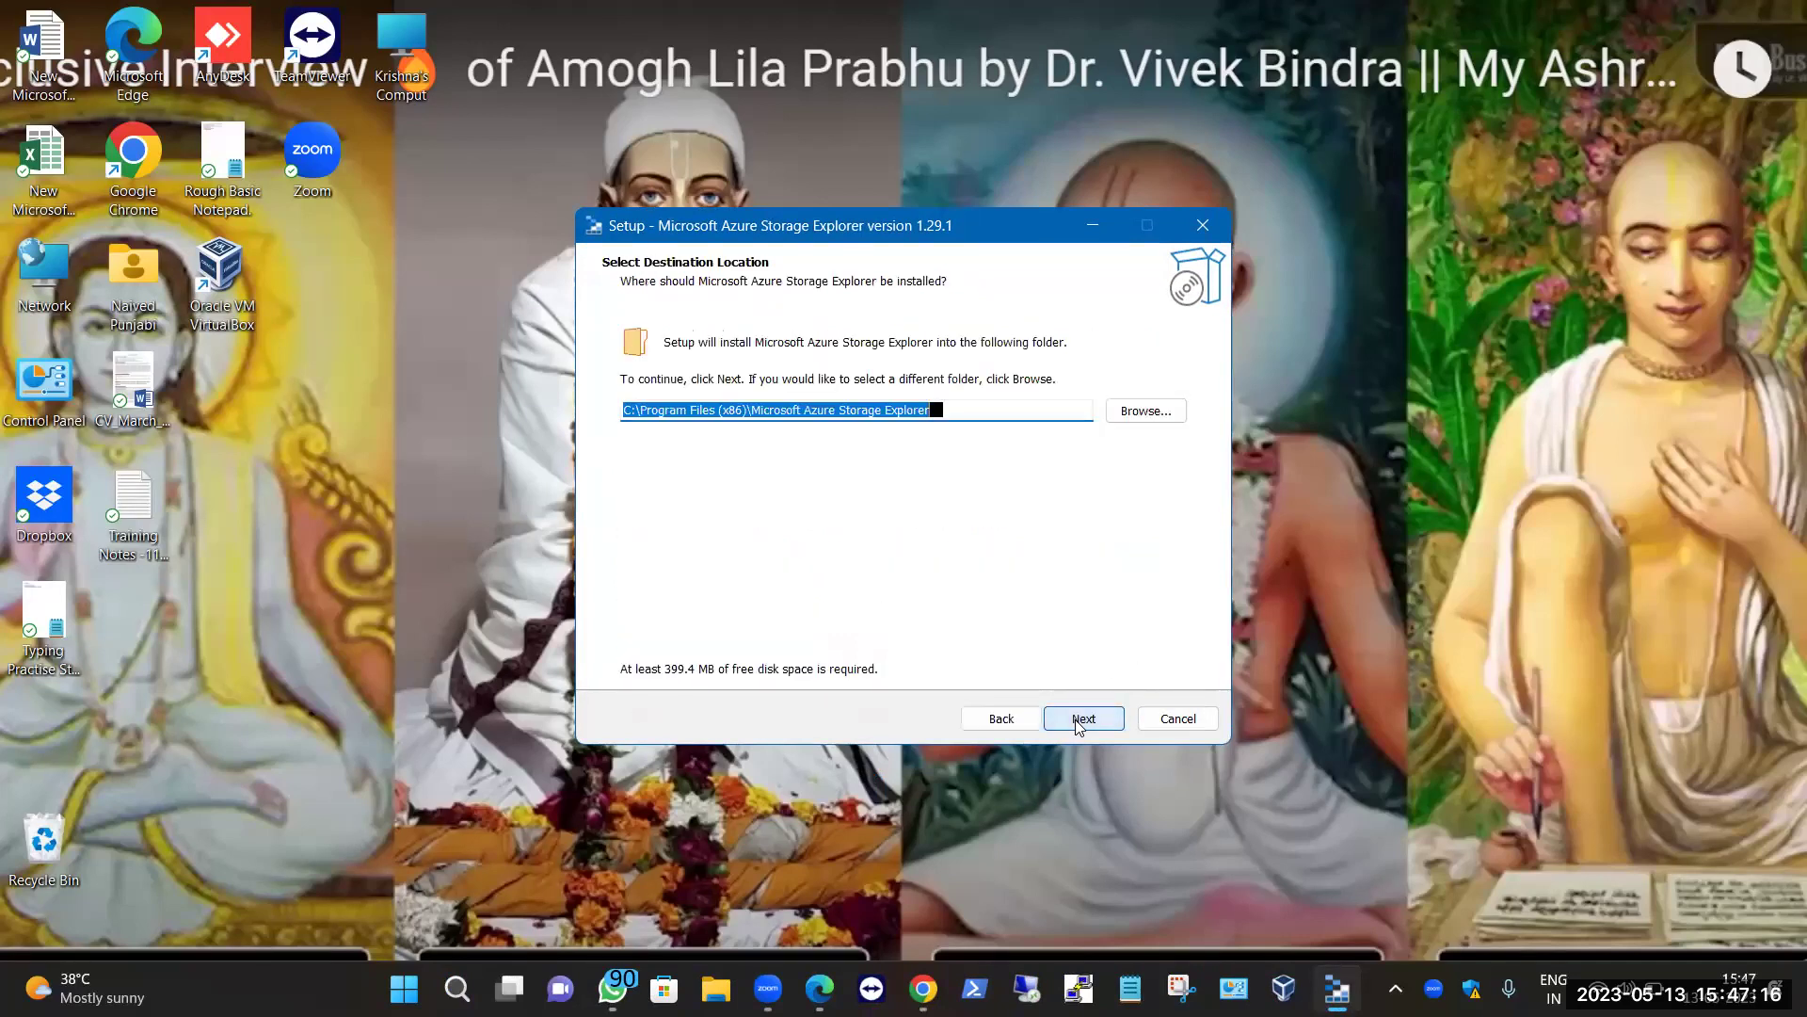
click(1078, 723)
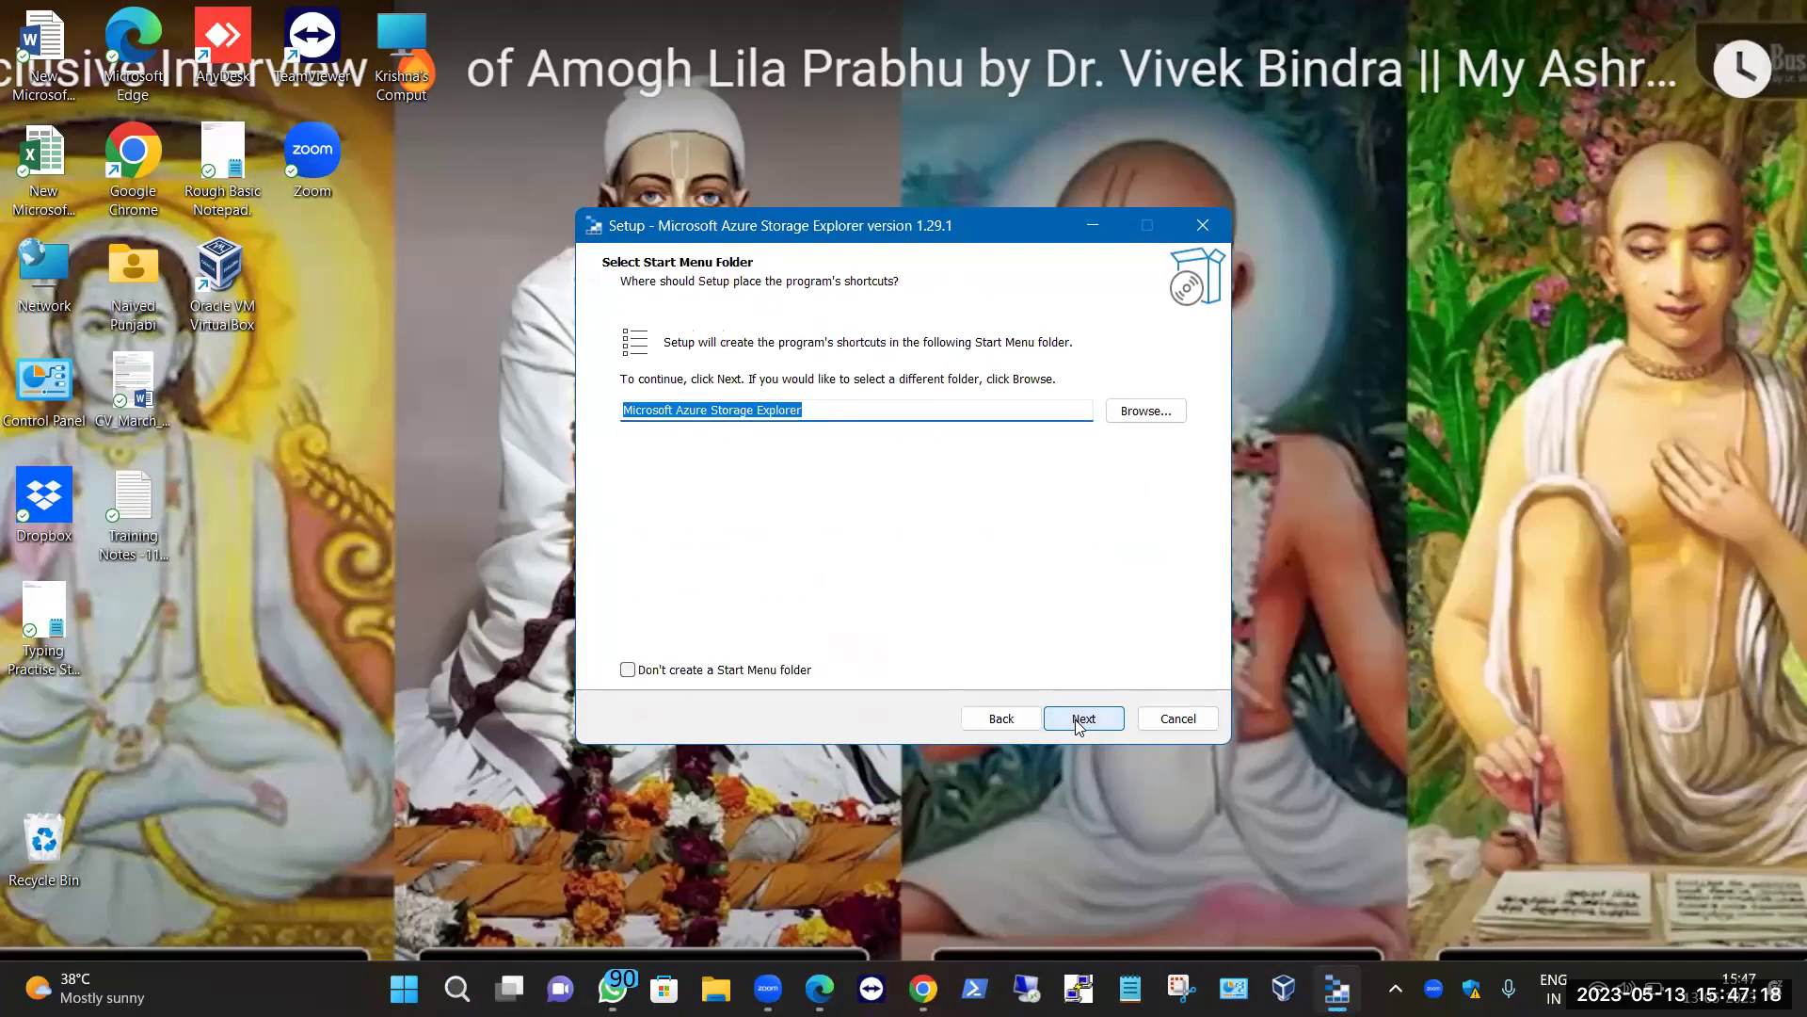
click(1078, 720)
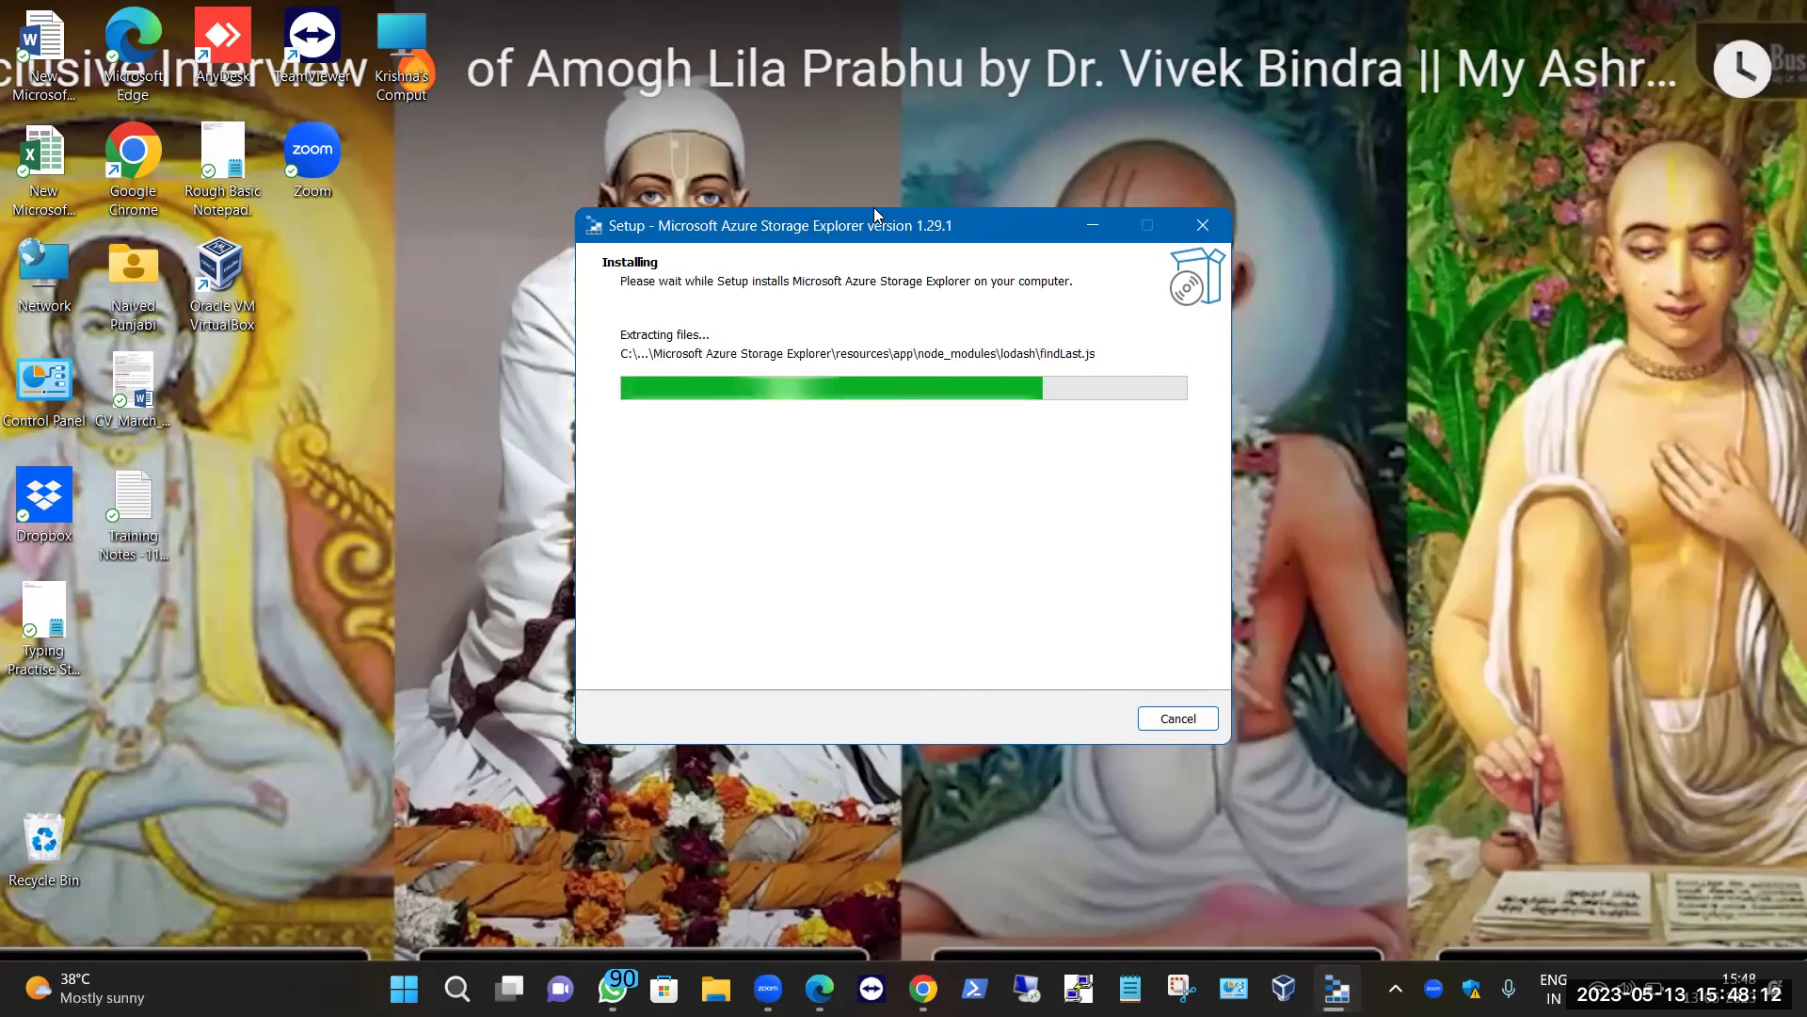
Step: Move the setup window up and left while version 1.29.1 finishes installing
drag(894, 226, 854, 143)
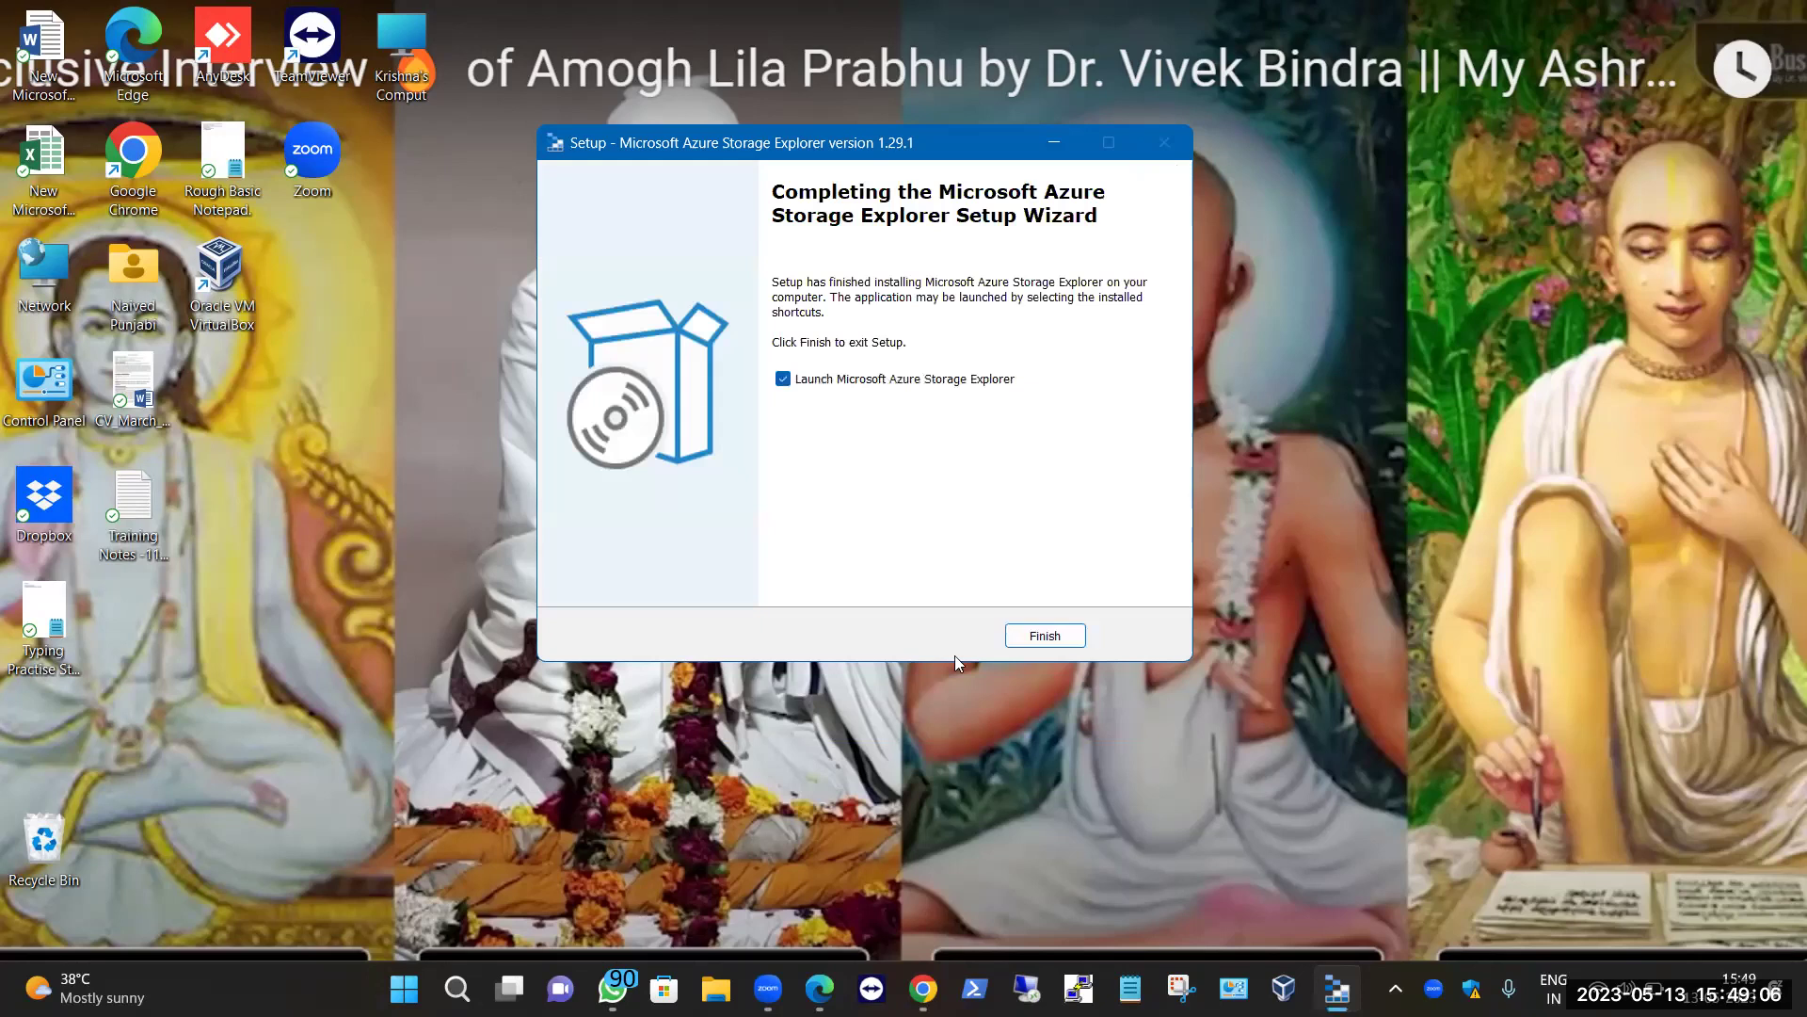
Step: Finish setup with 'Launch Microsoft Azure Storage Explorer' ticked to open the Get Started page
click(1040, 636)
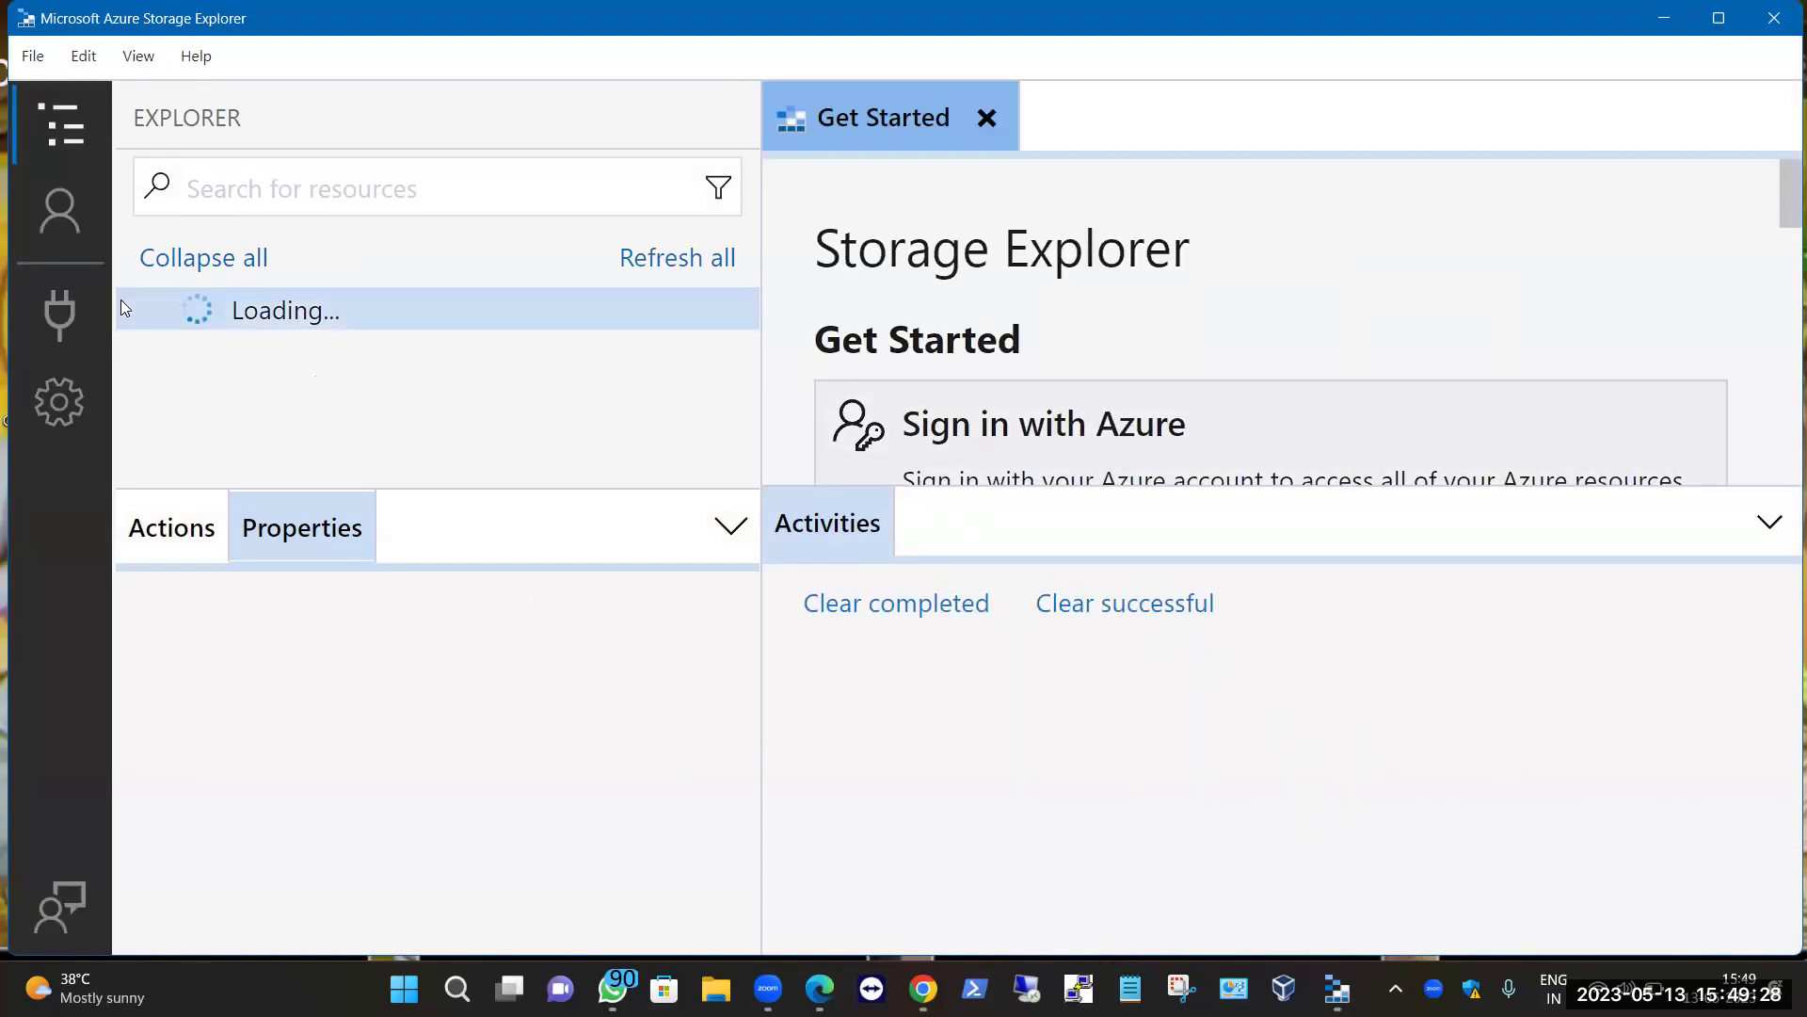
Step: Open the Connect to Azure Storage dialog from the Account icon in the left bar
click(59, 209)
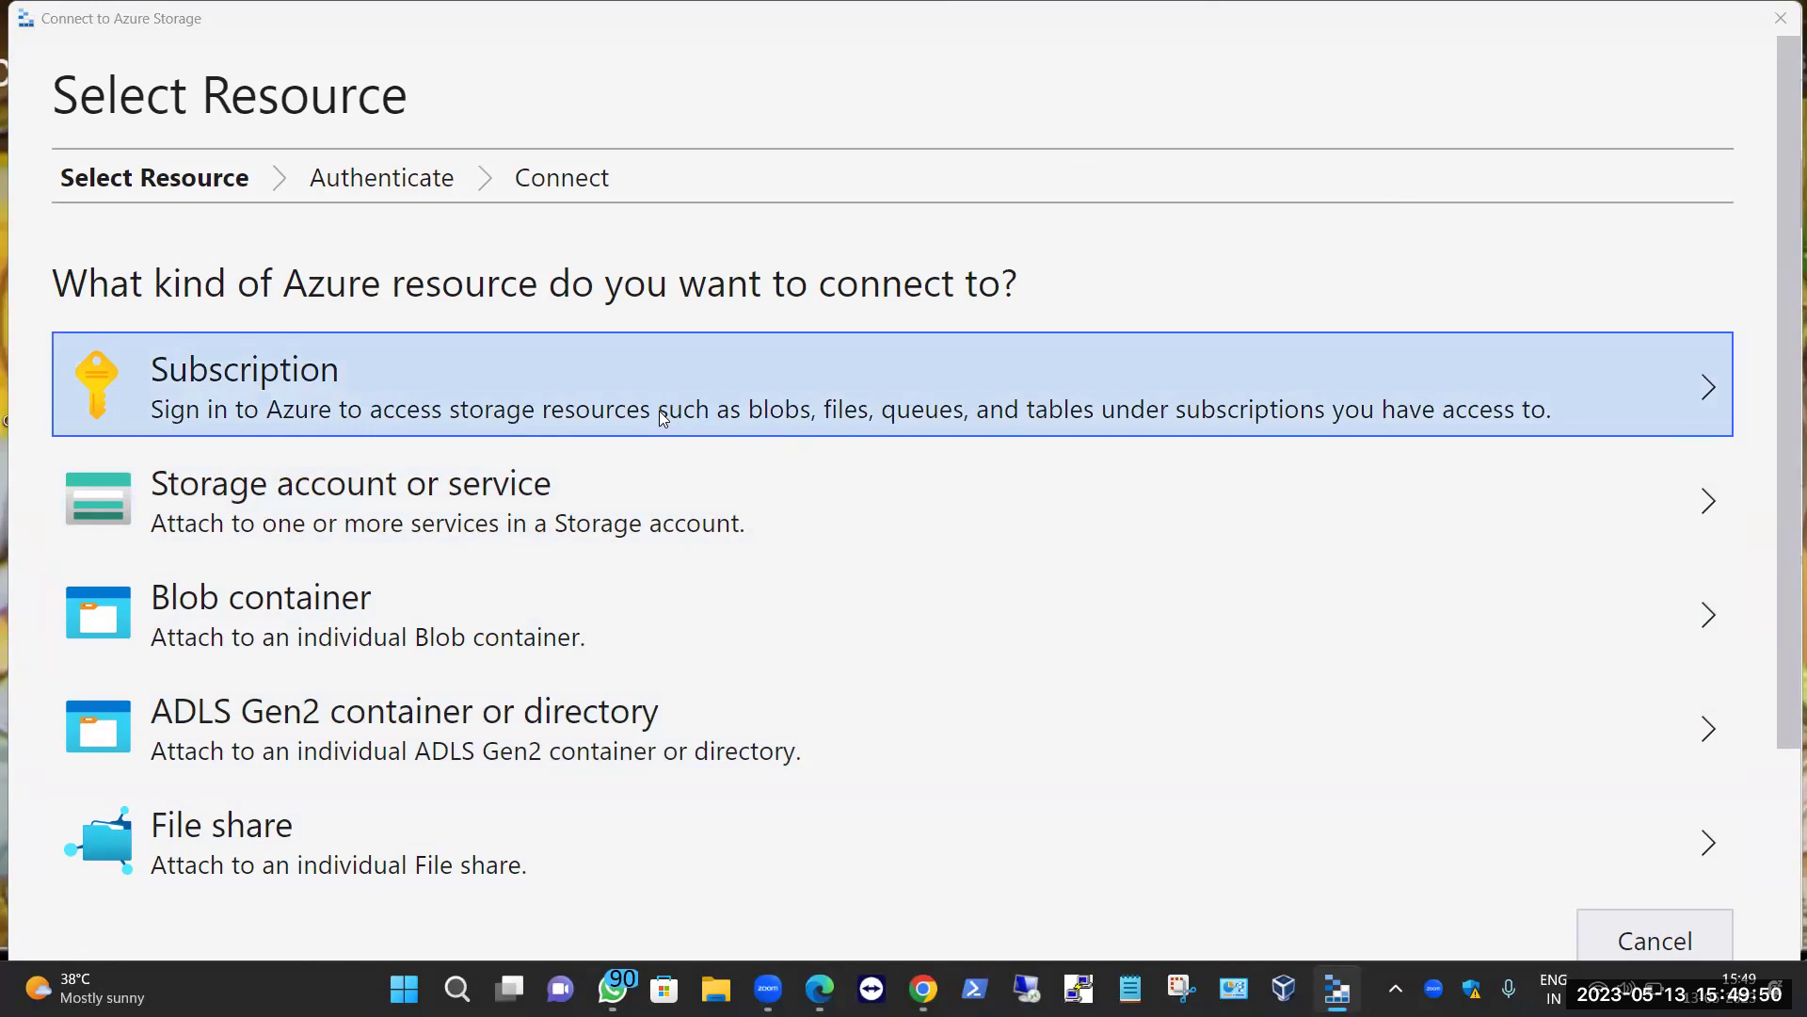
Step: Choose 'Storage account or service' and select the 'Account name and key' method
click(390, 483)
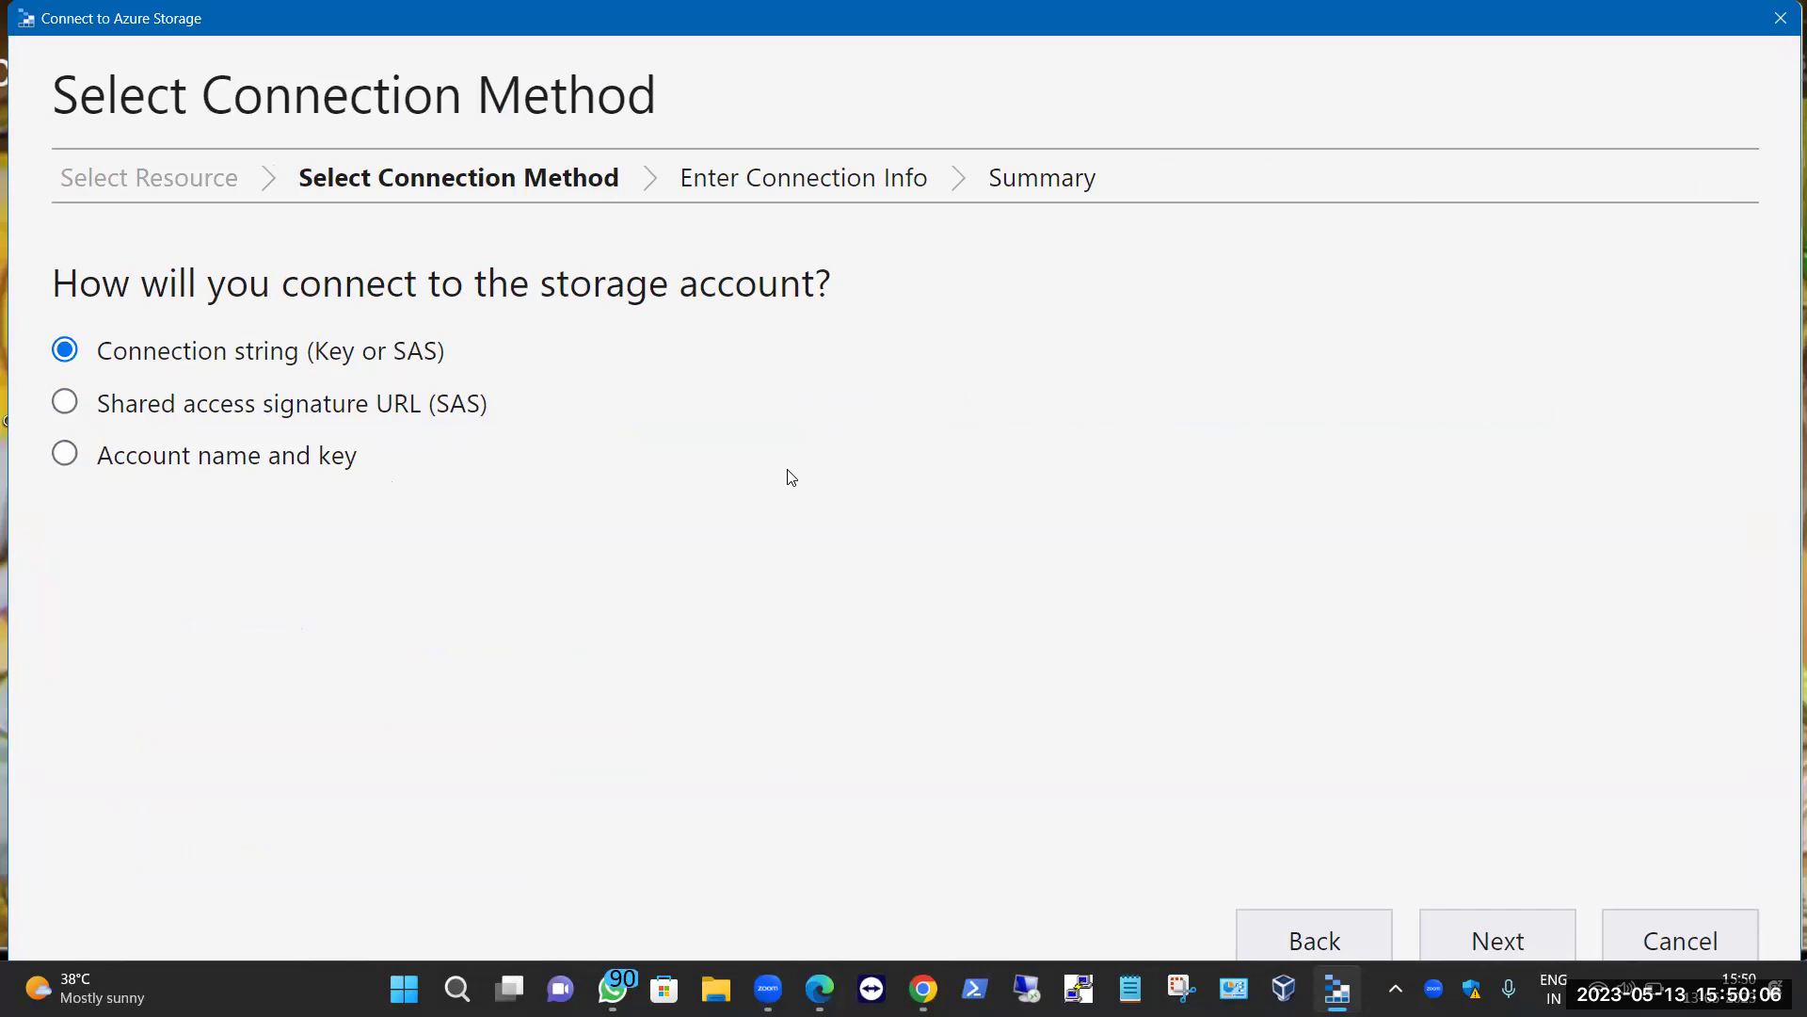
click(305, 461)
Step: Enter UT-Kloud as the connection's display name
click(1529, 943)
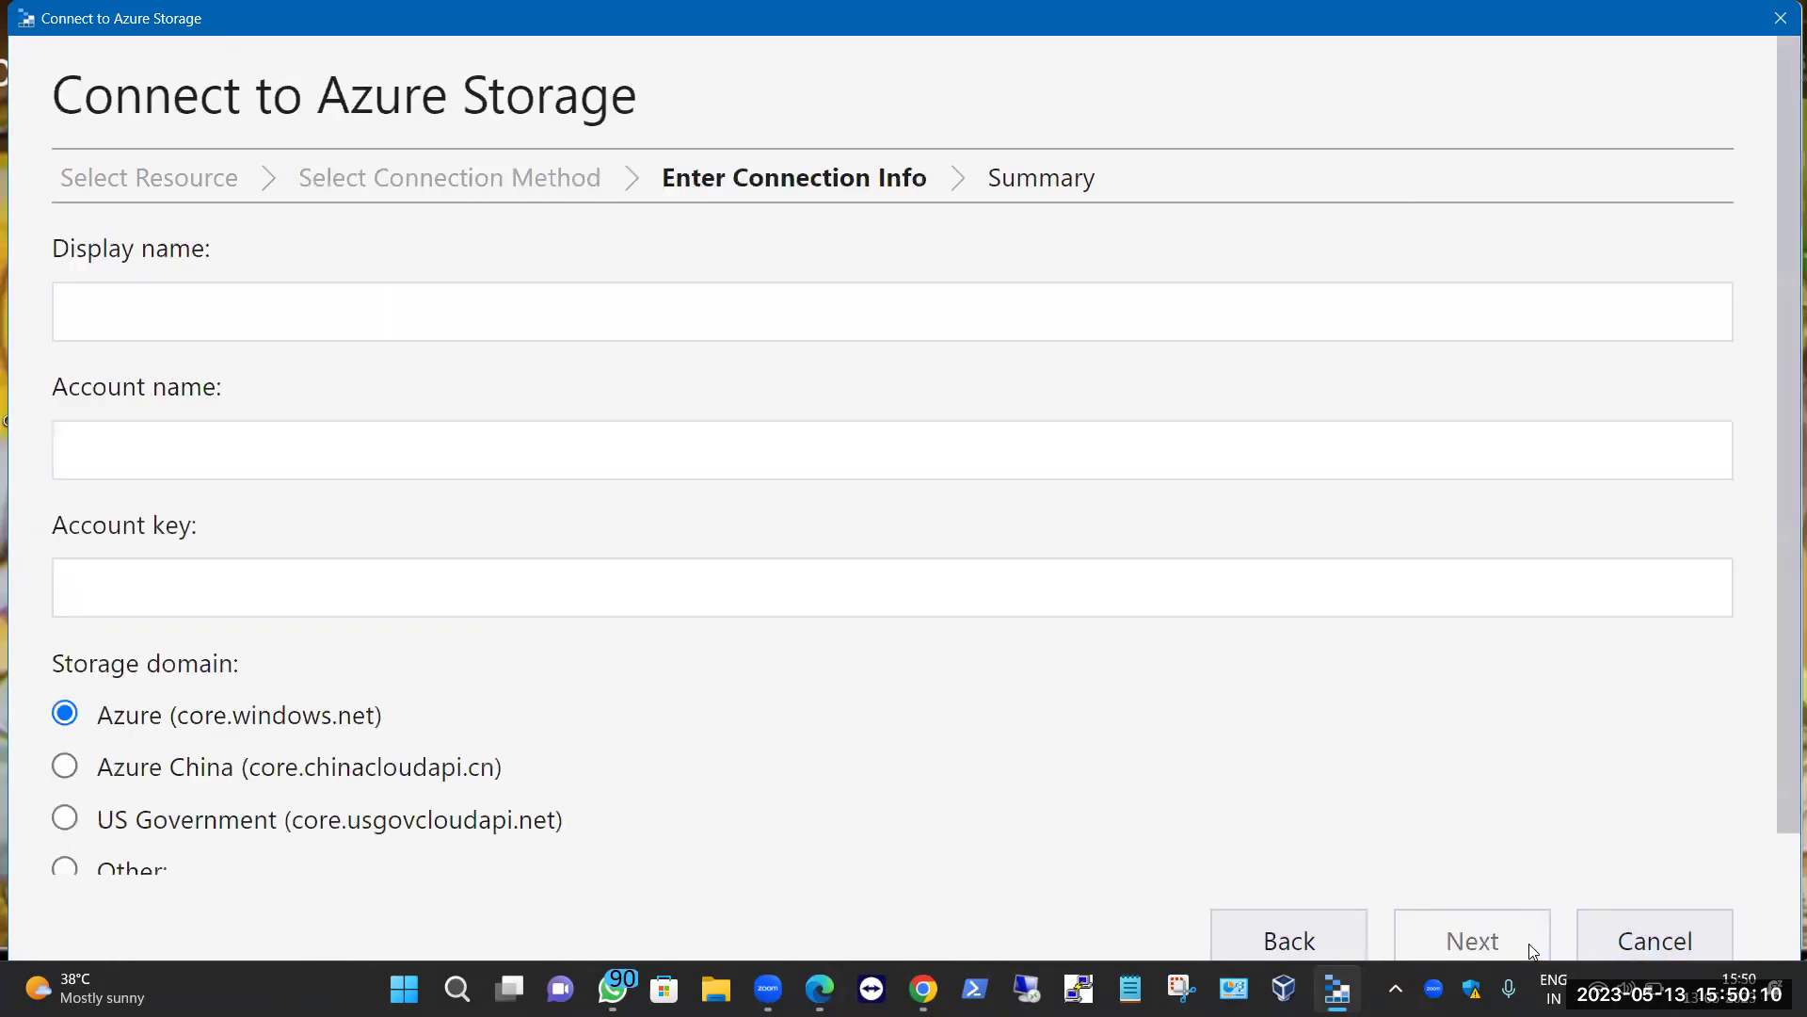
click(511, 313)
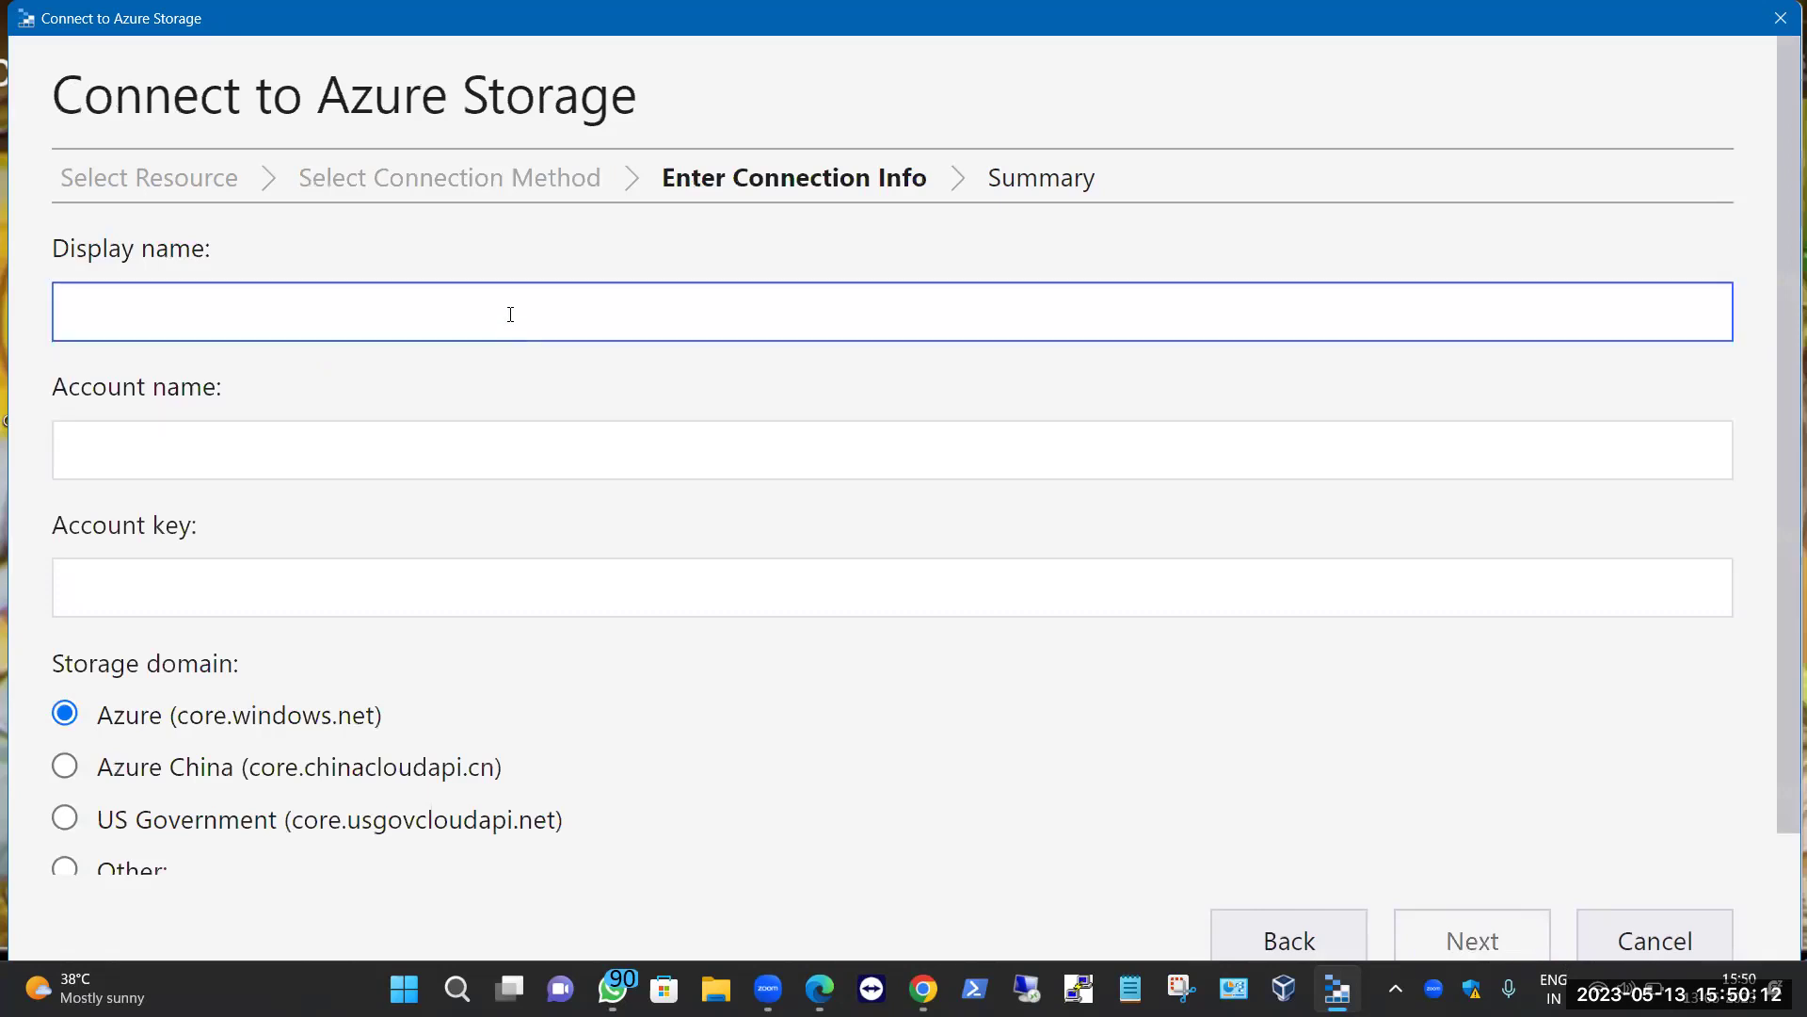
click(470, 310)
text(UT-Kloud)
click(154, 439)
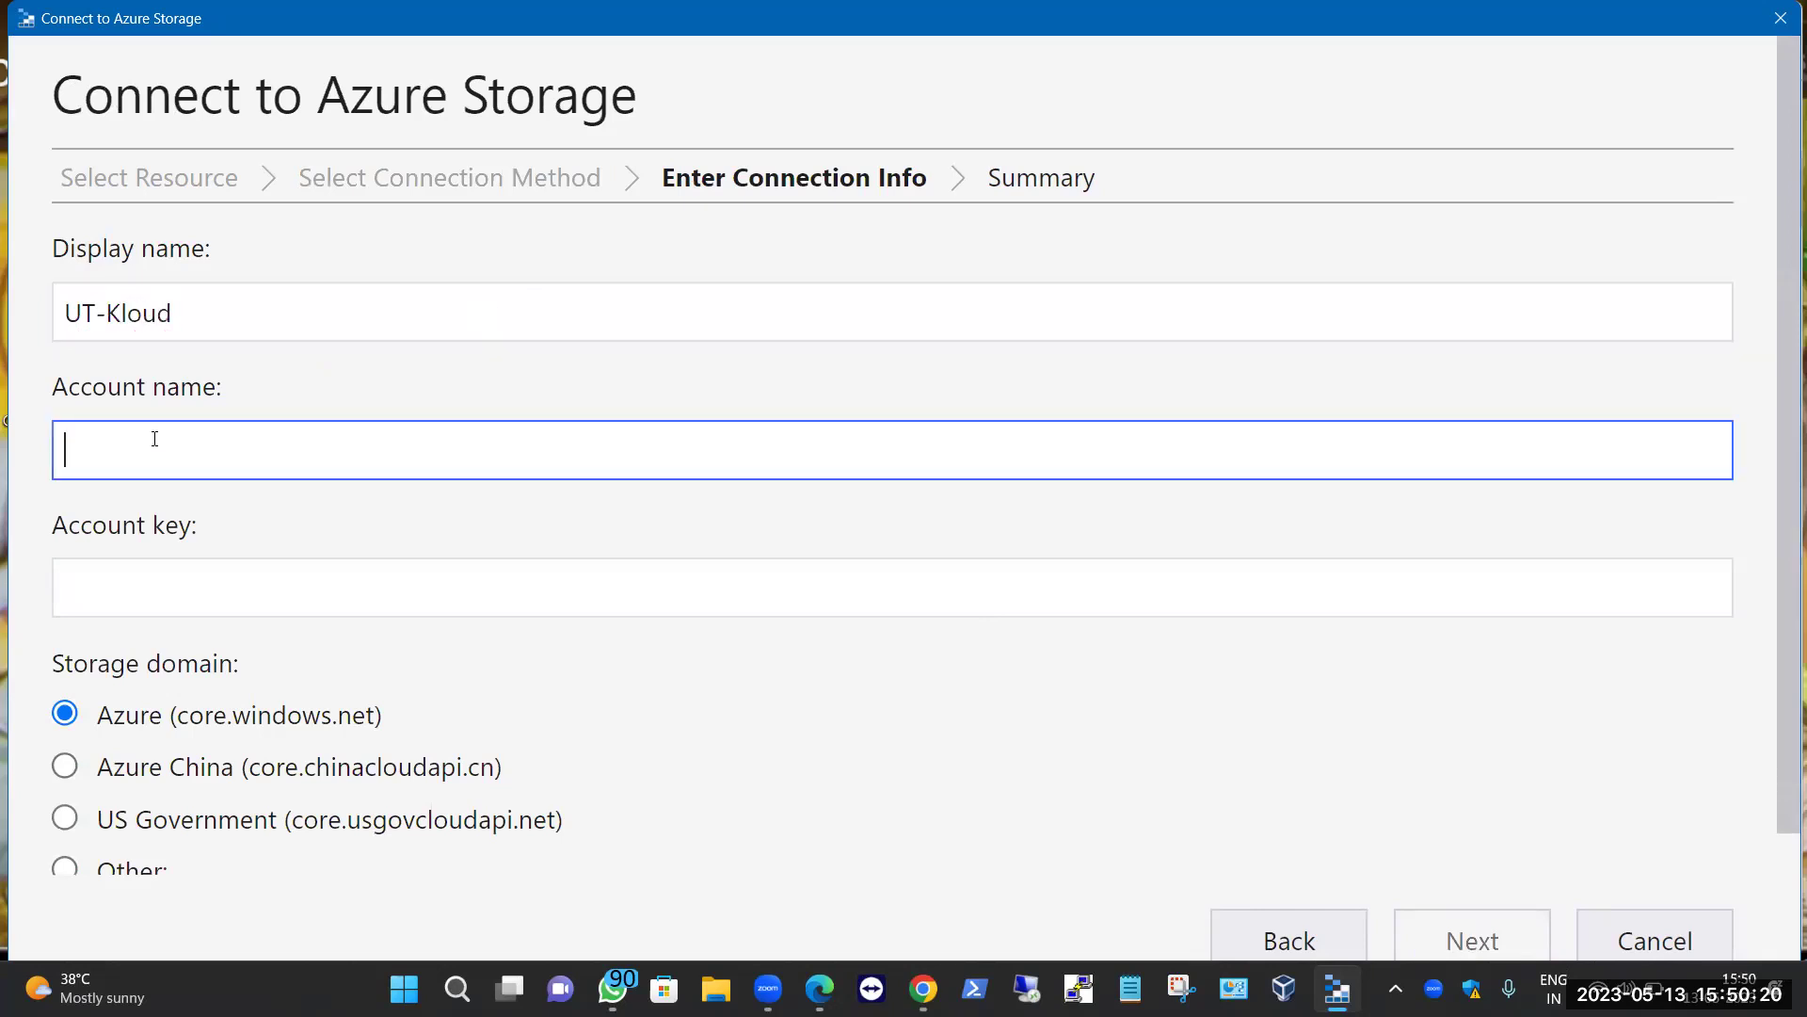
Step: Replace the partly typed account name with the pasted storage account name
key(alt+Tab)
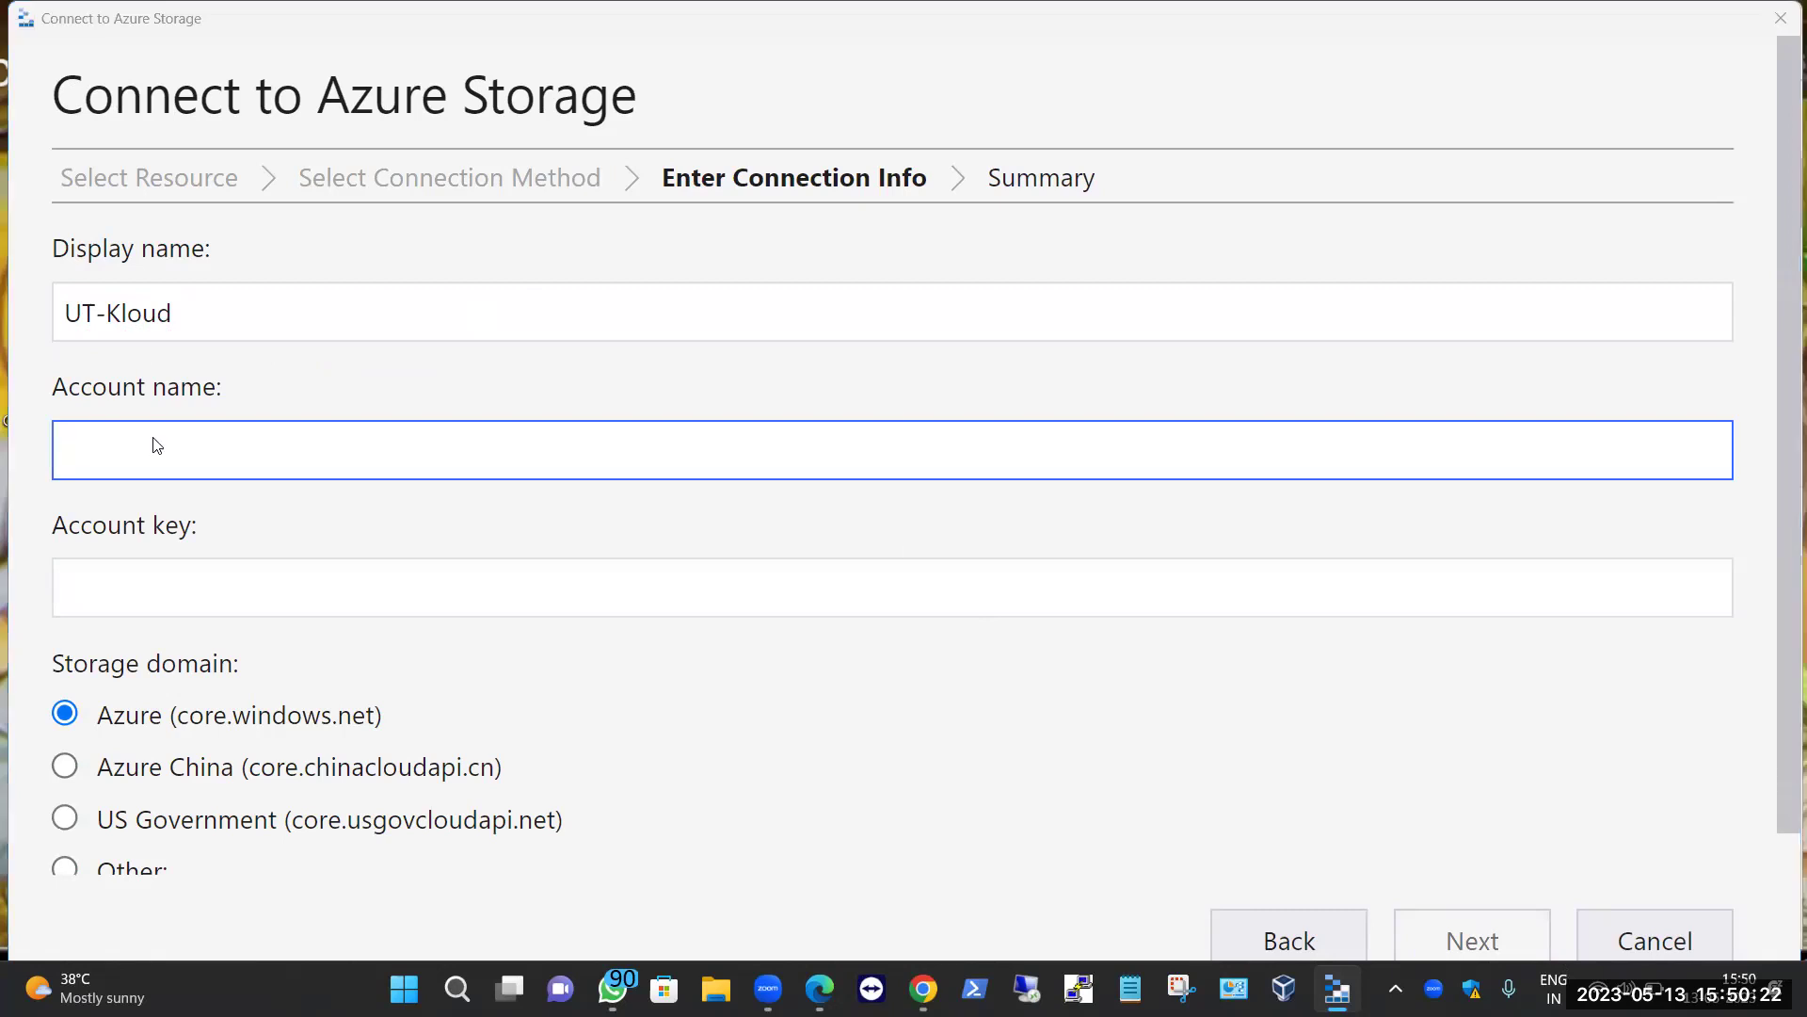
key(alt+Tab)
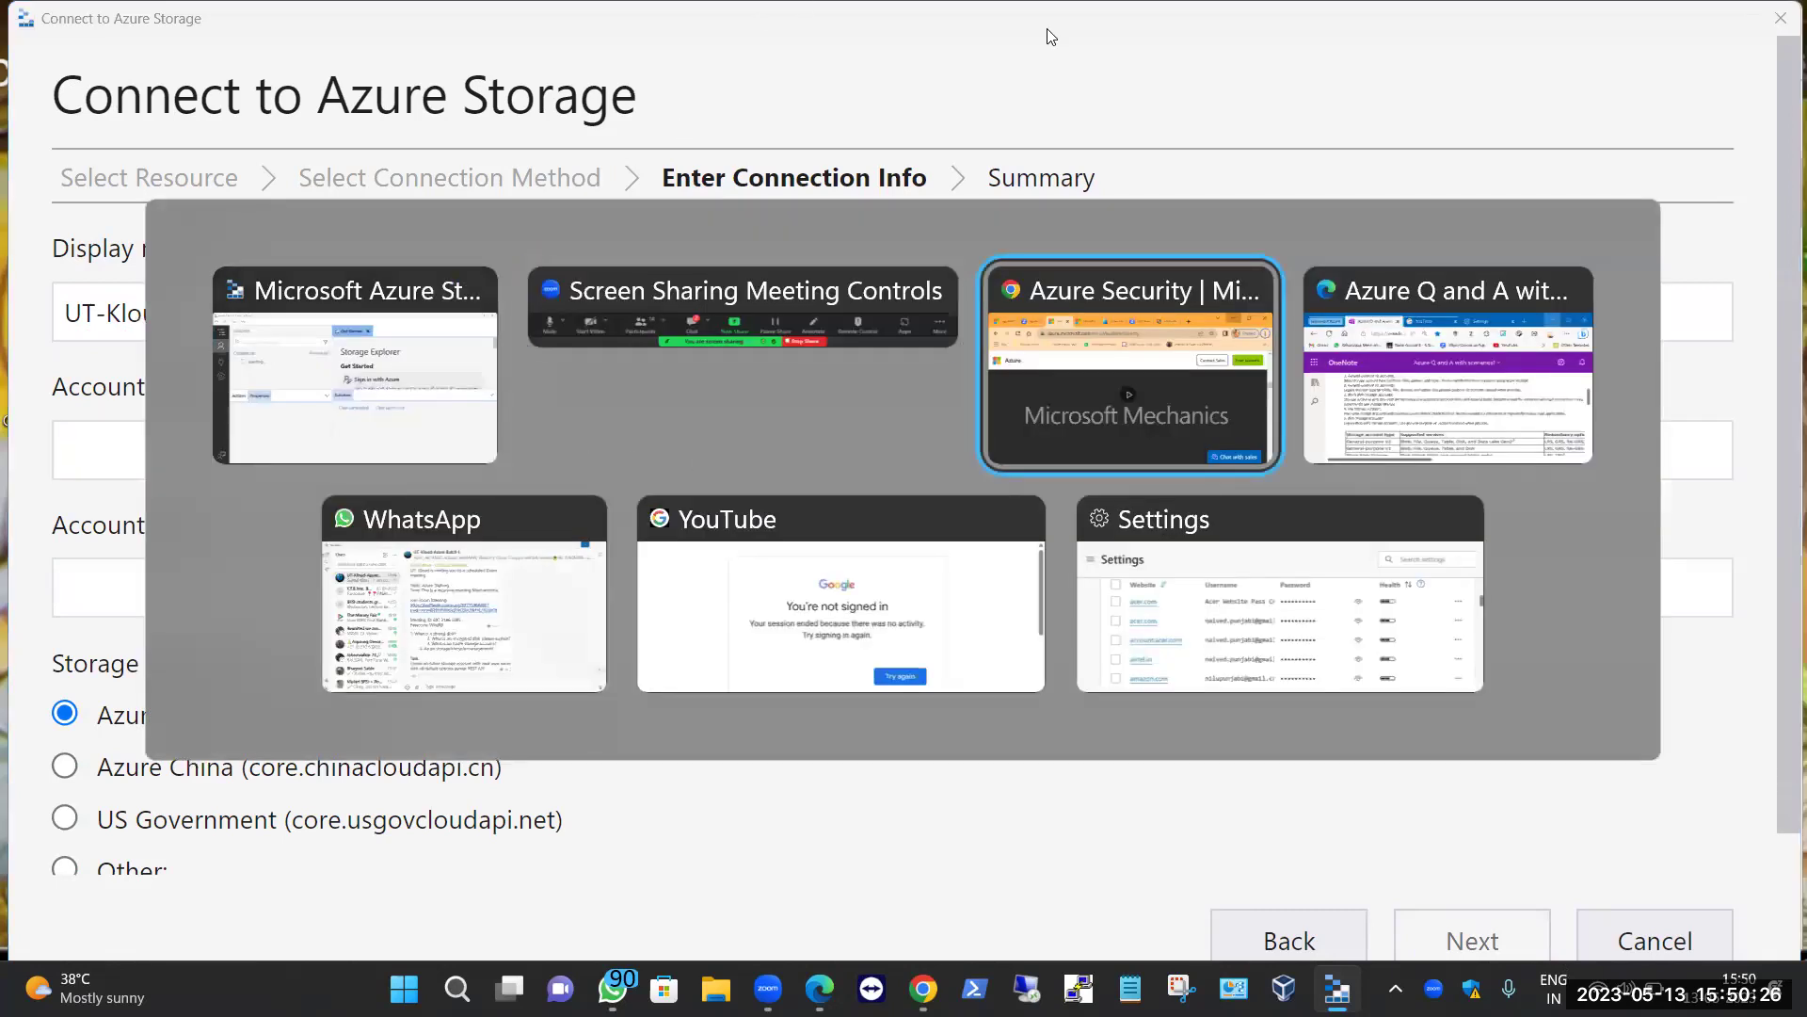
key(Escape)
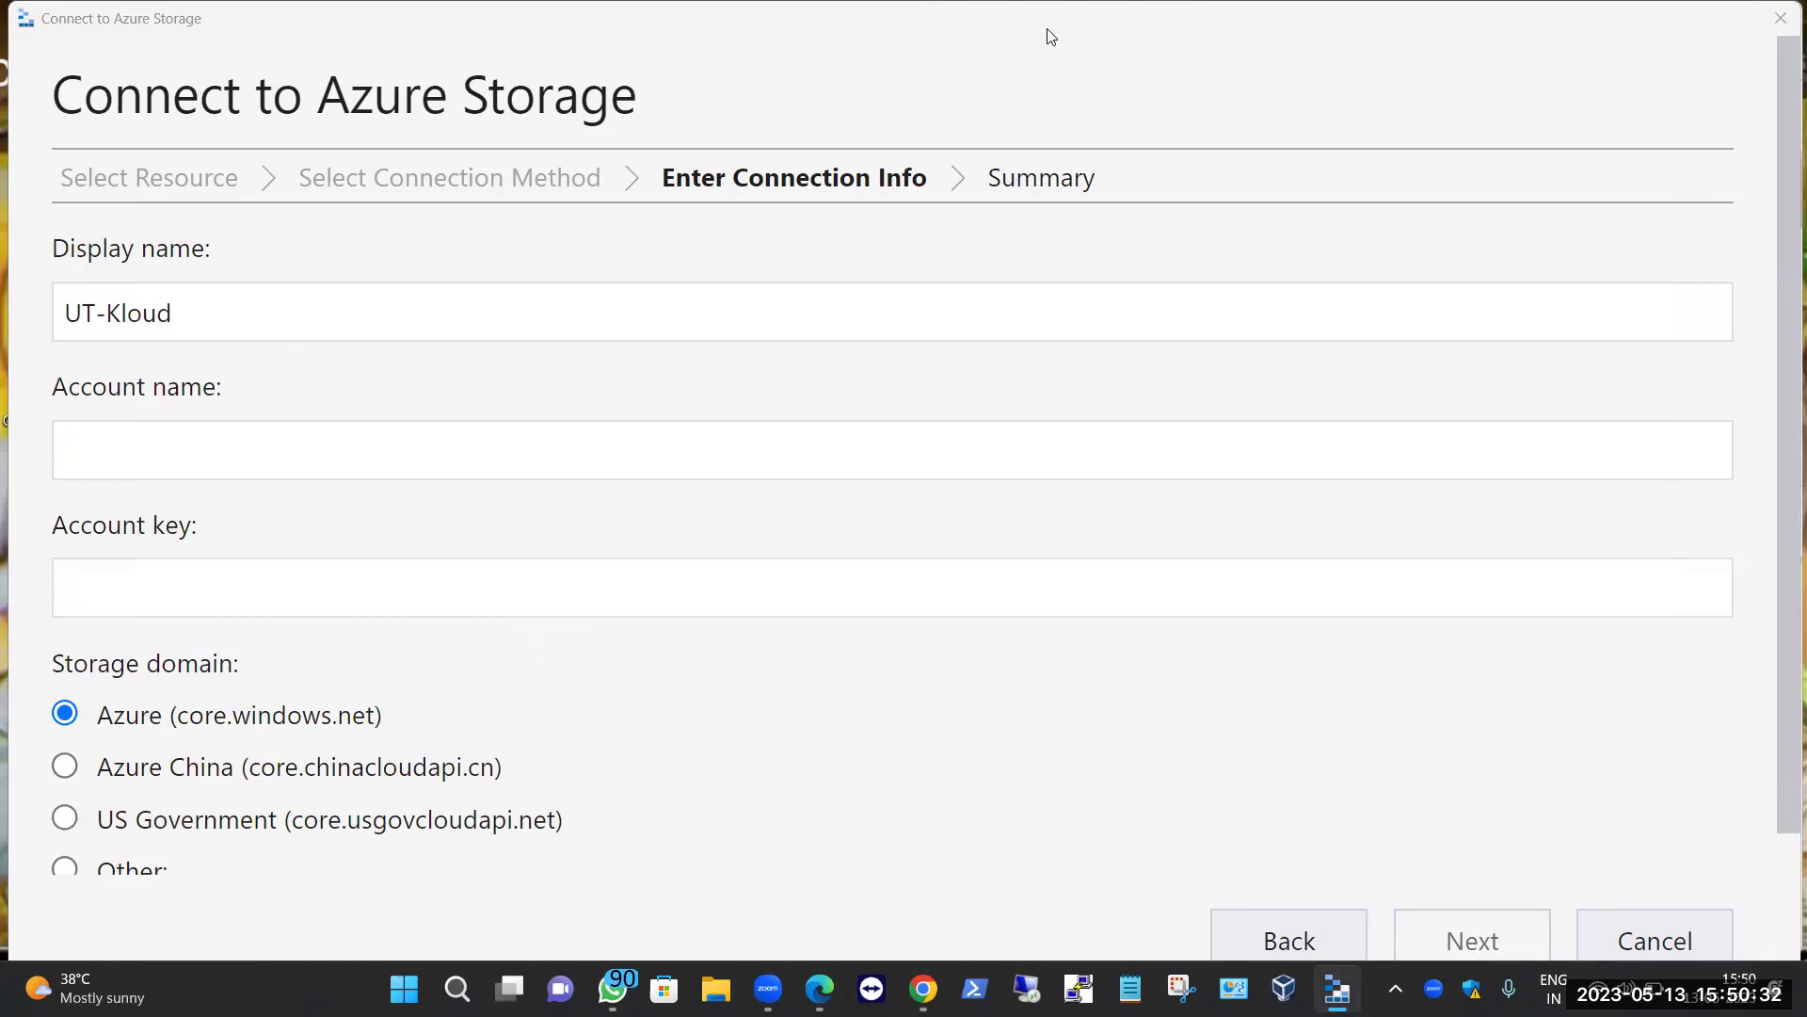
click(320, 452)
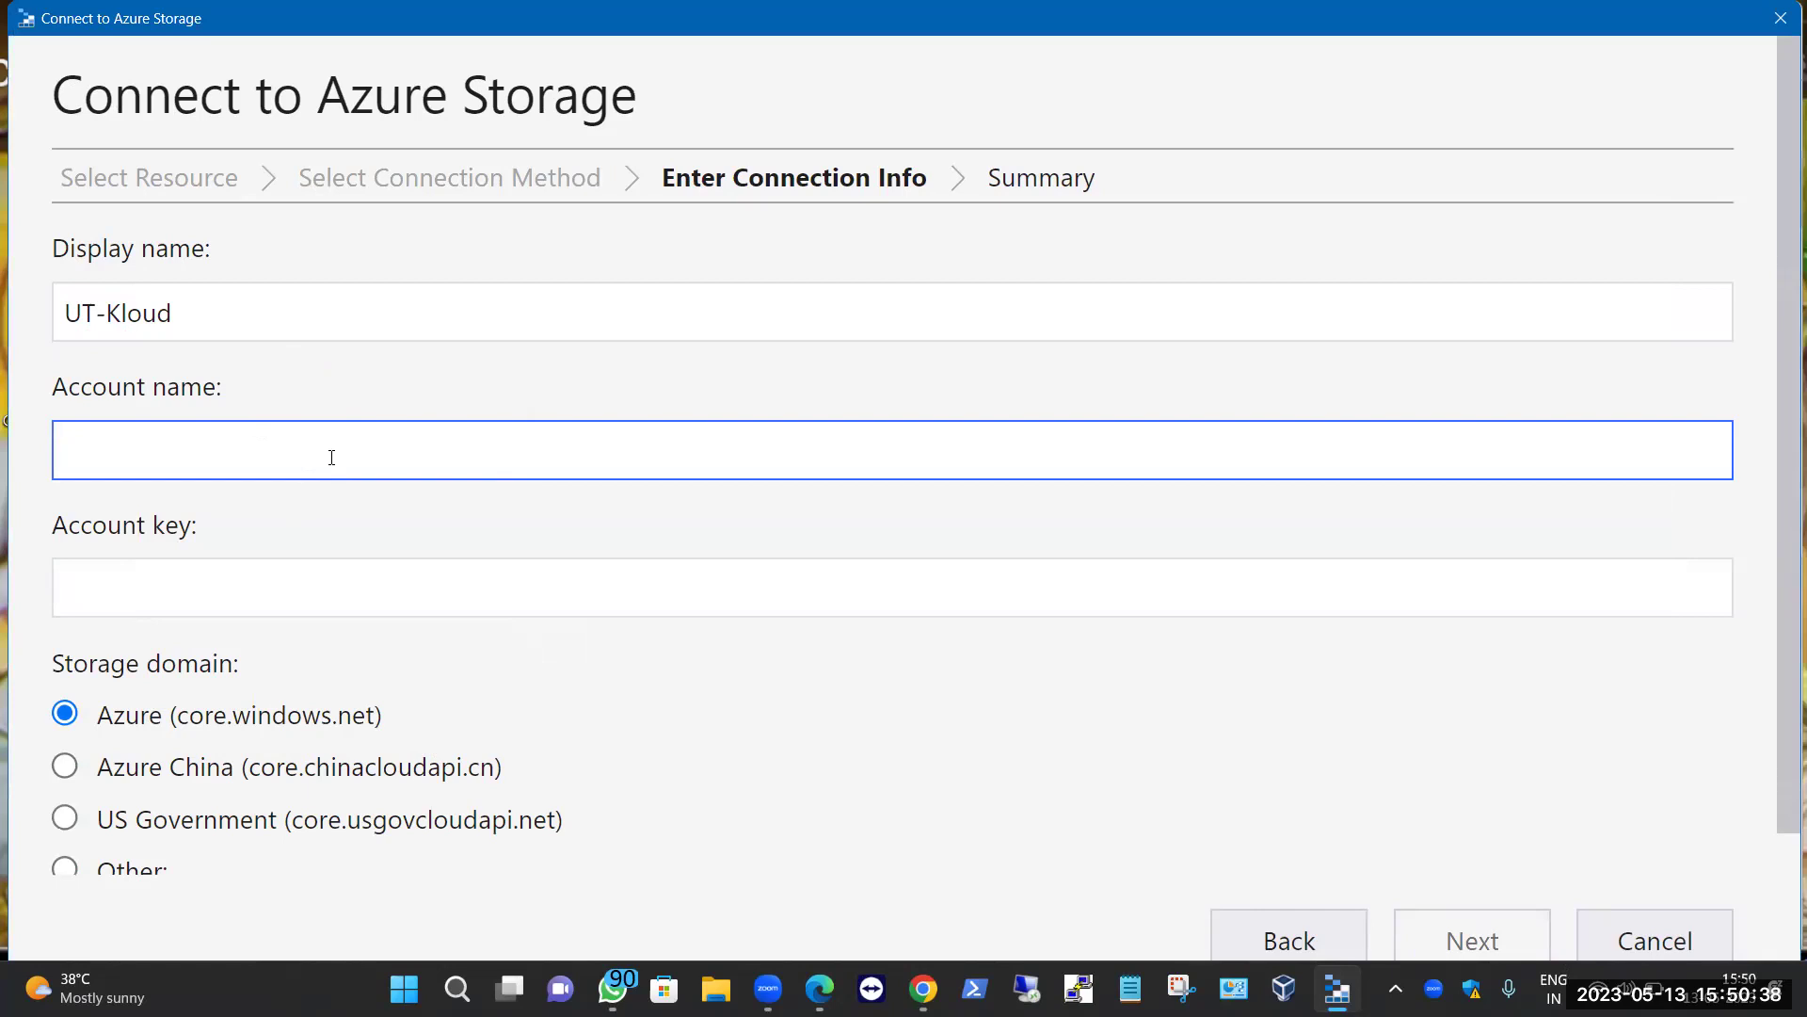
text(utklo)
click(142, 447)
drag(141, 446, 12, 422)
key(BackSpace)
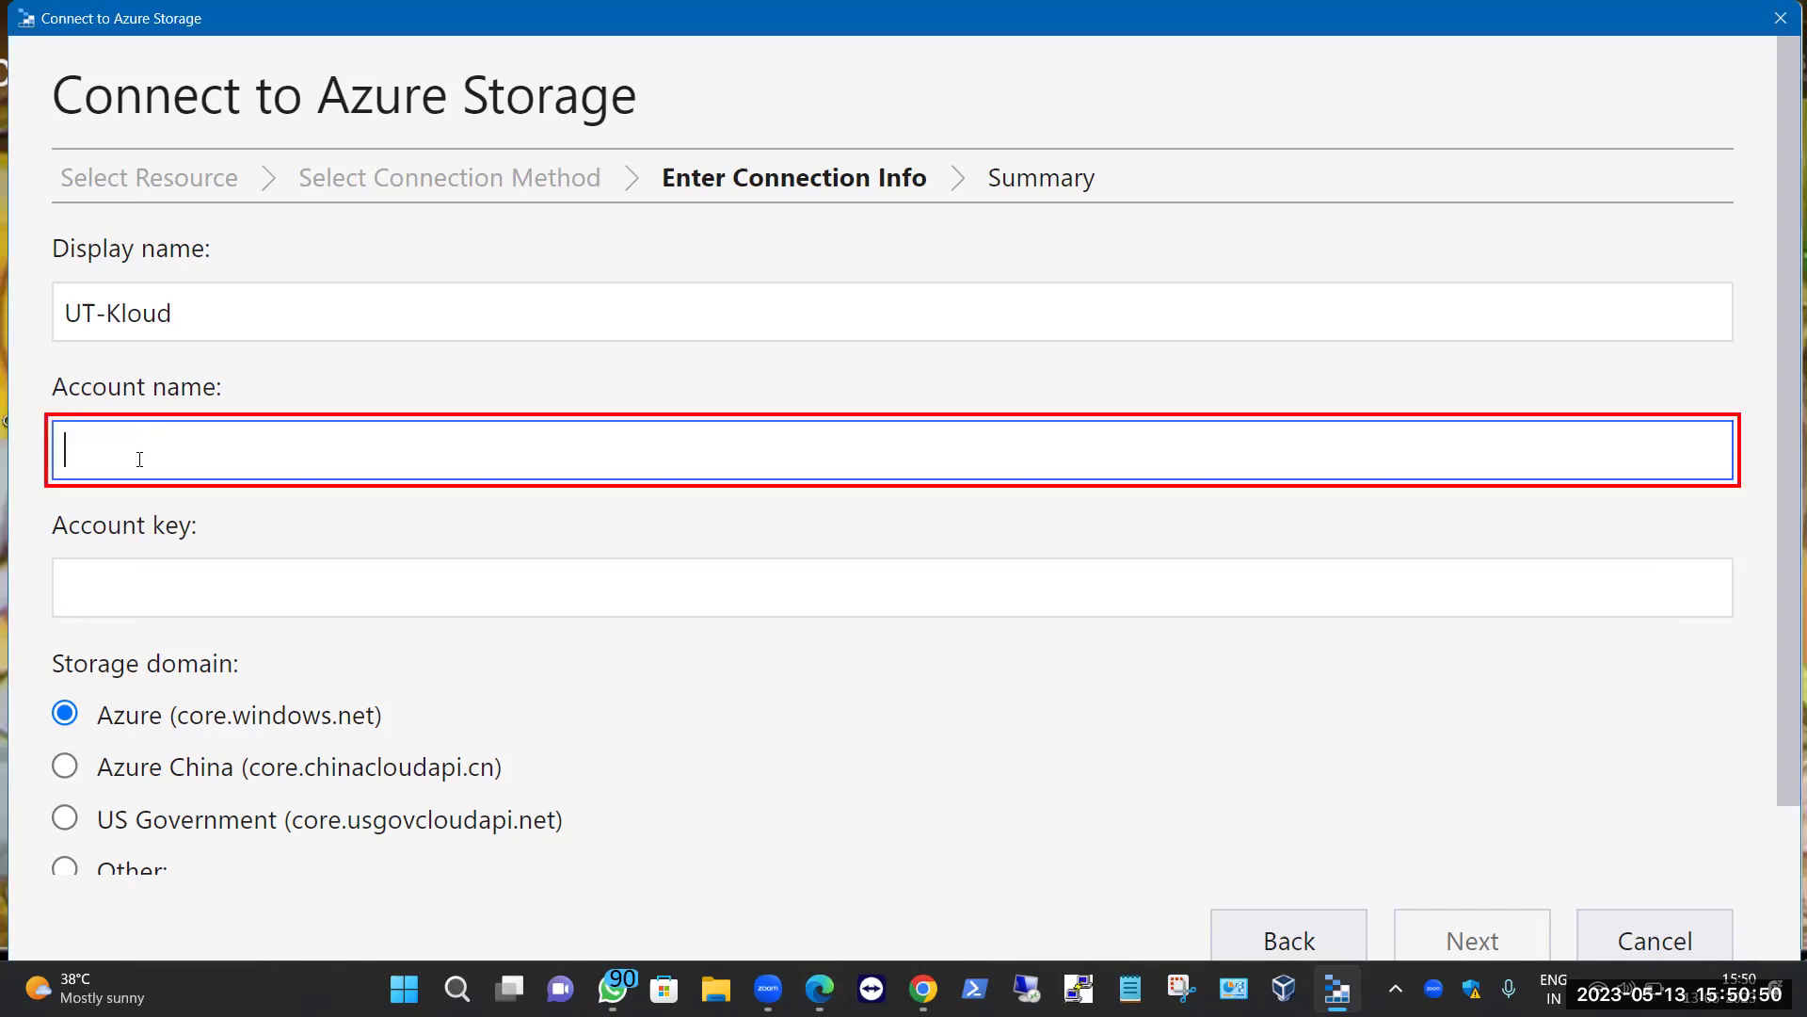
text(utkloupractice)
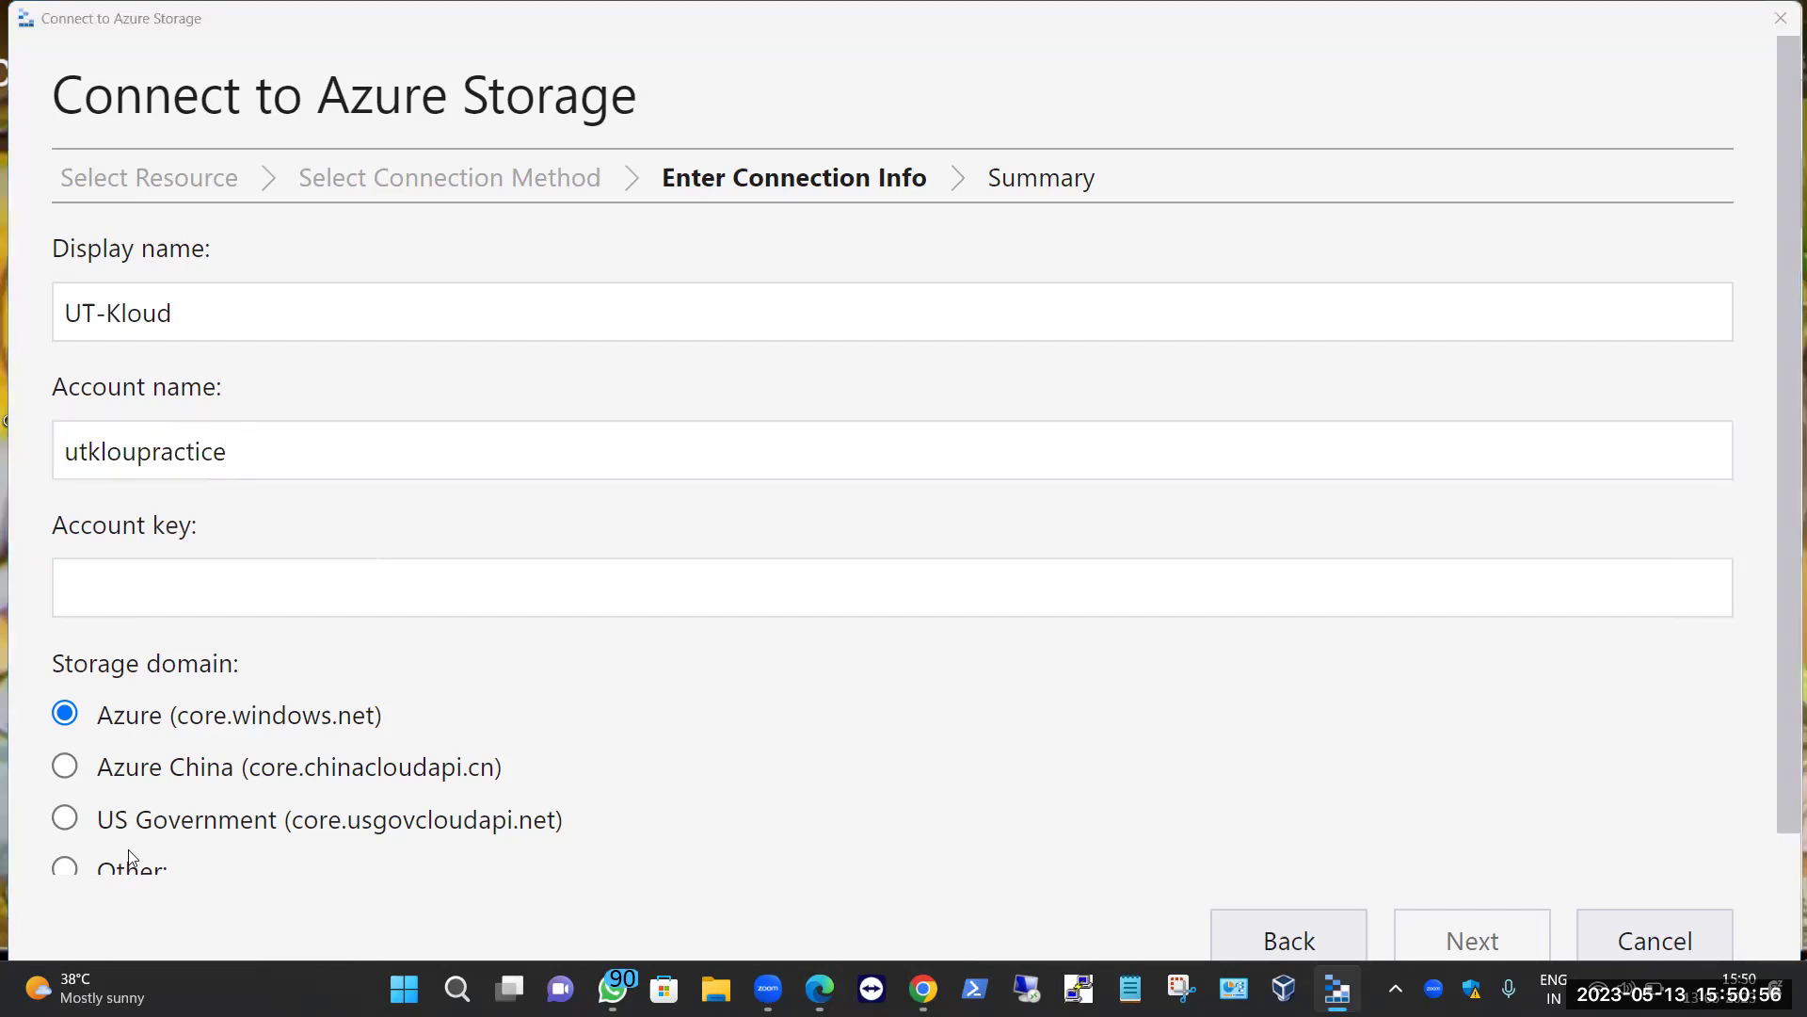
Step: Paste the account key, tick 'Use HTTP (not recommended)', and continue to the Summary
click(234, 579)
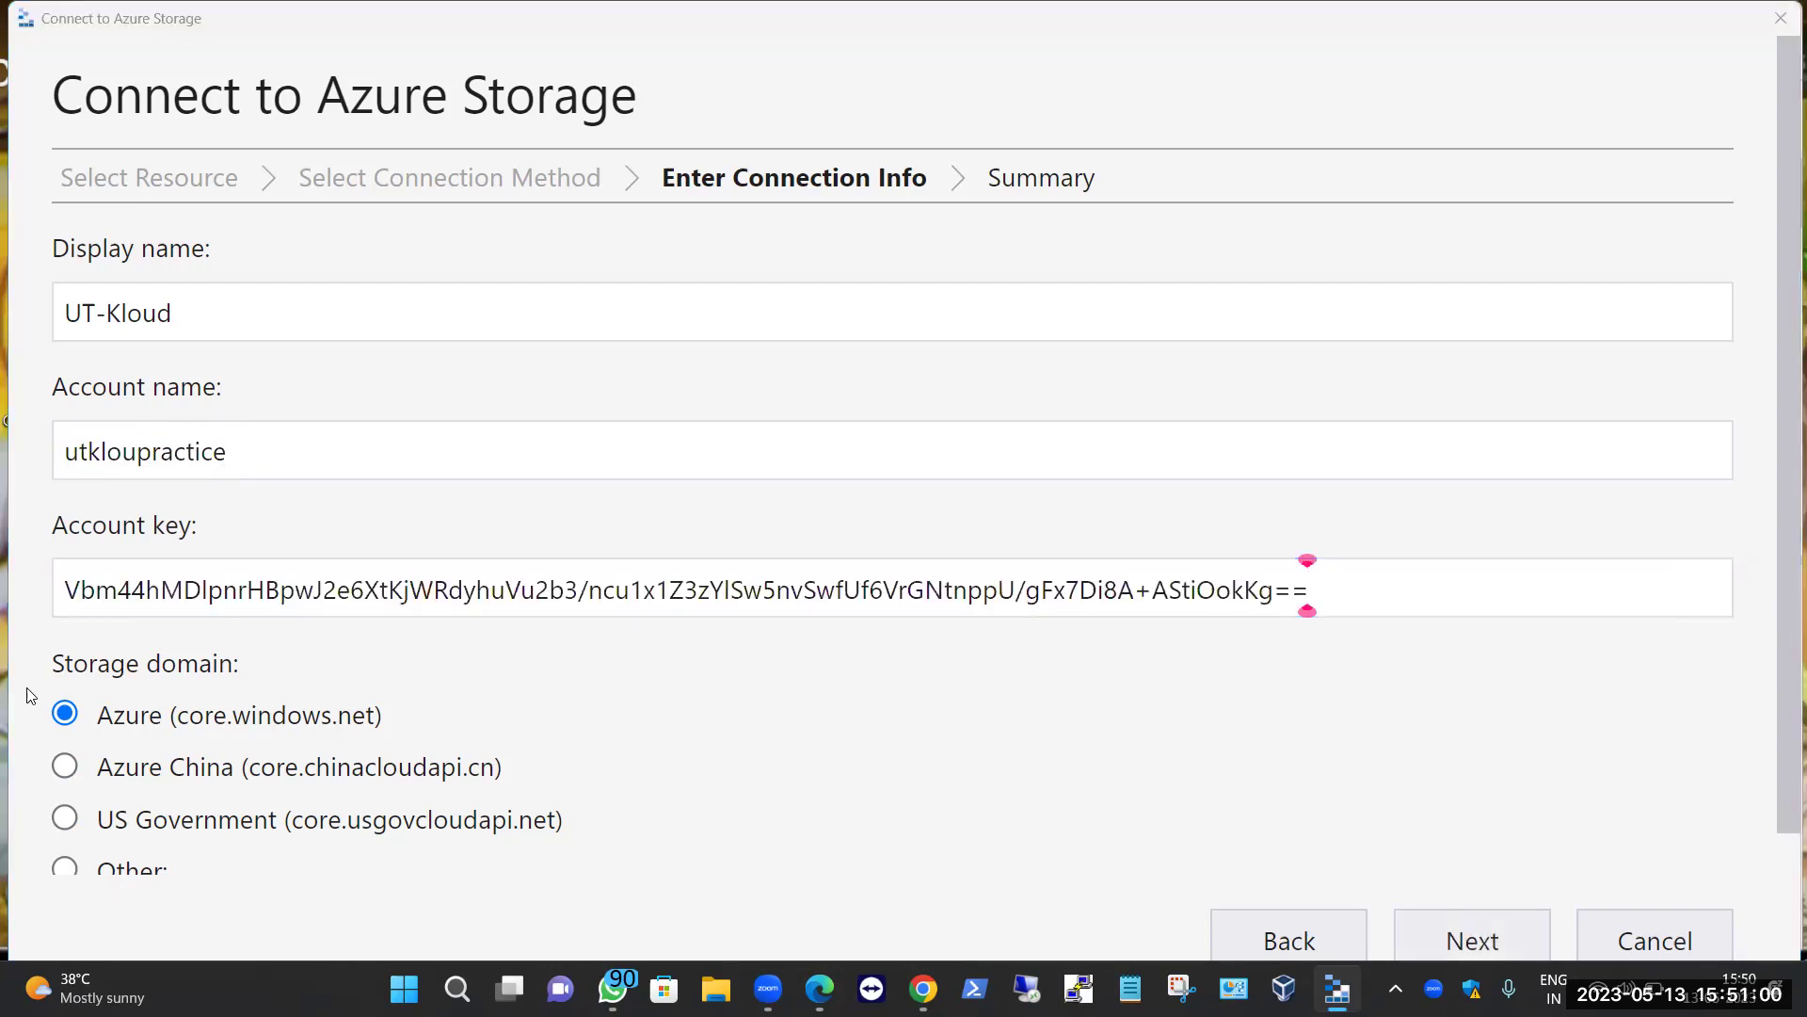
scroll(31, 697, down, 2)
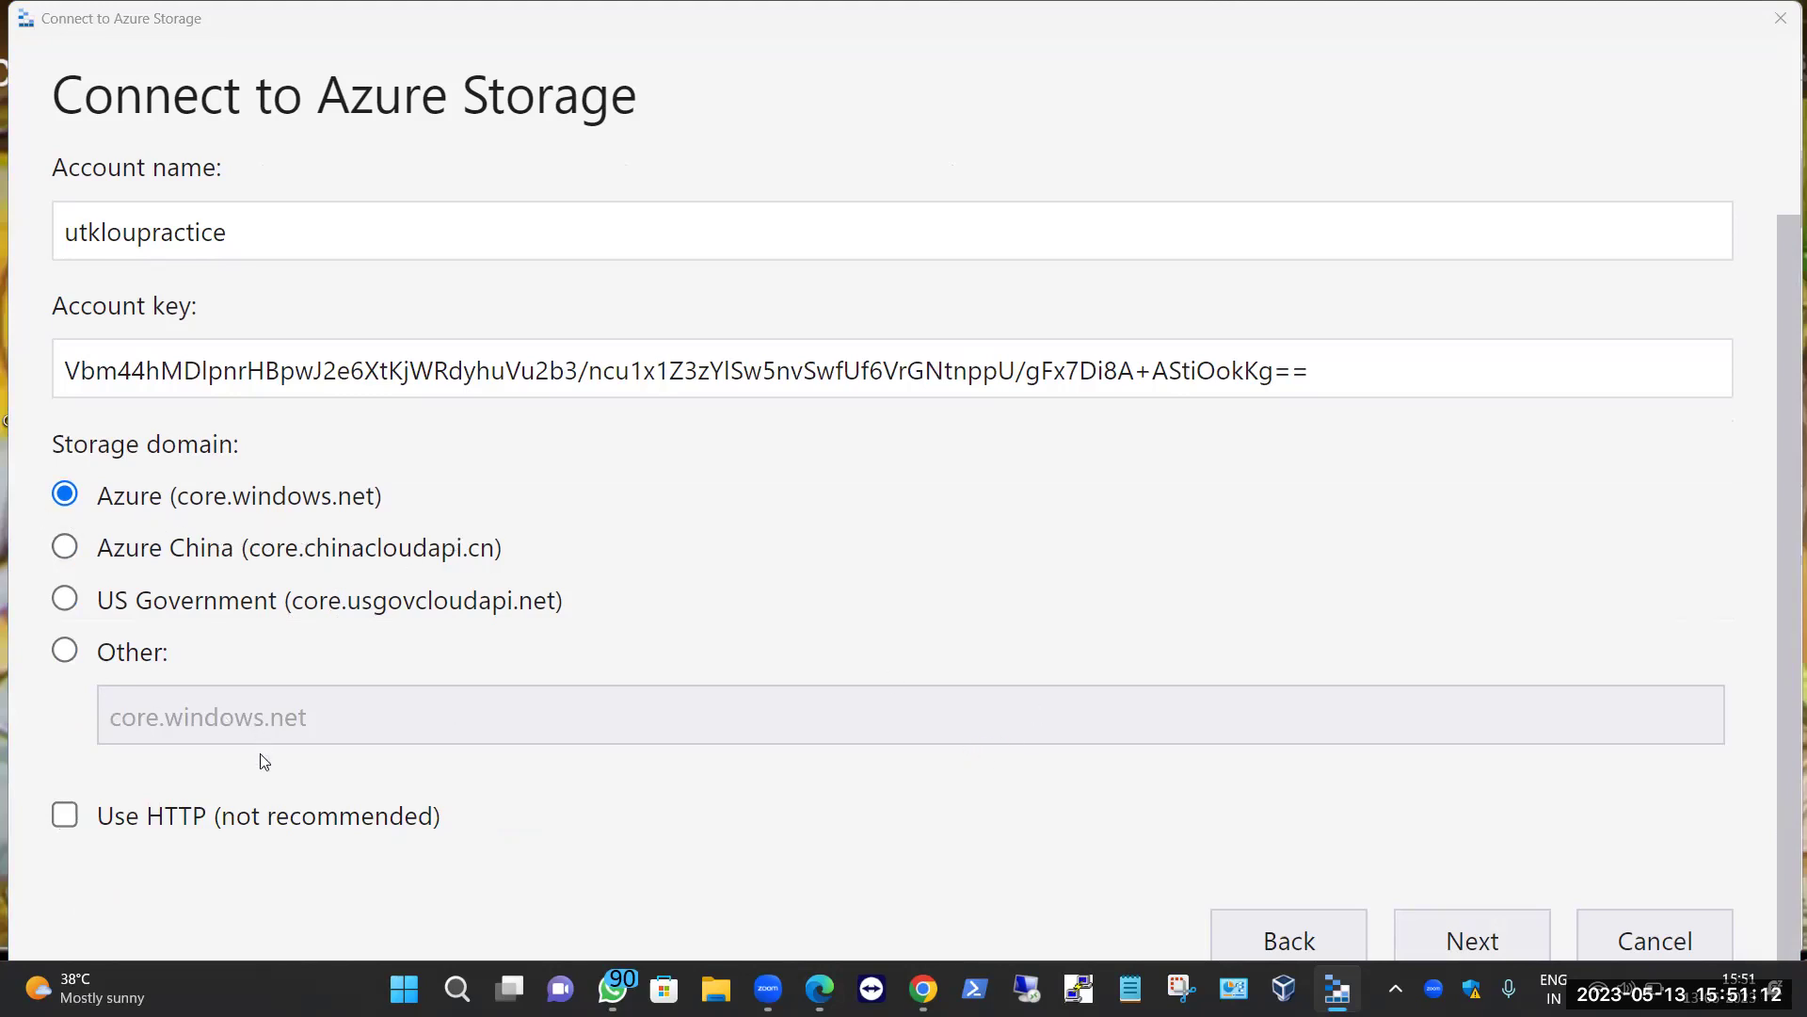
click(92, 815)
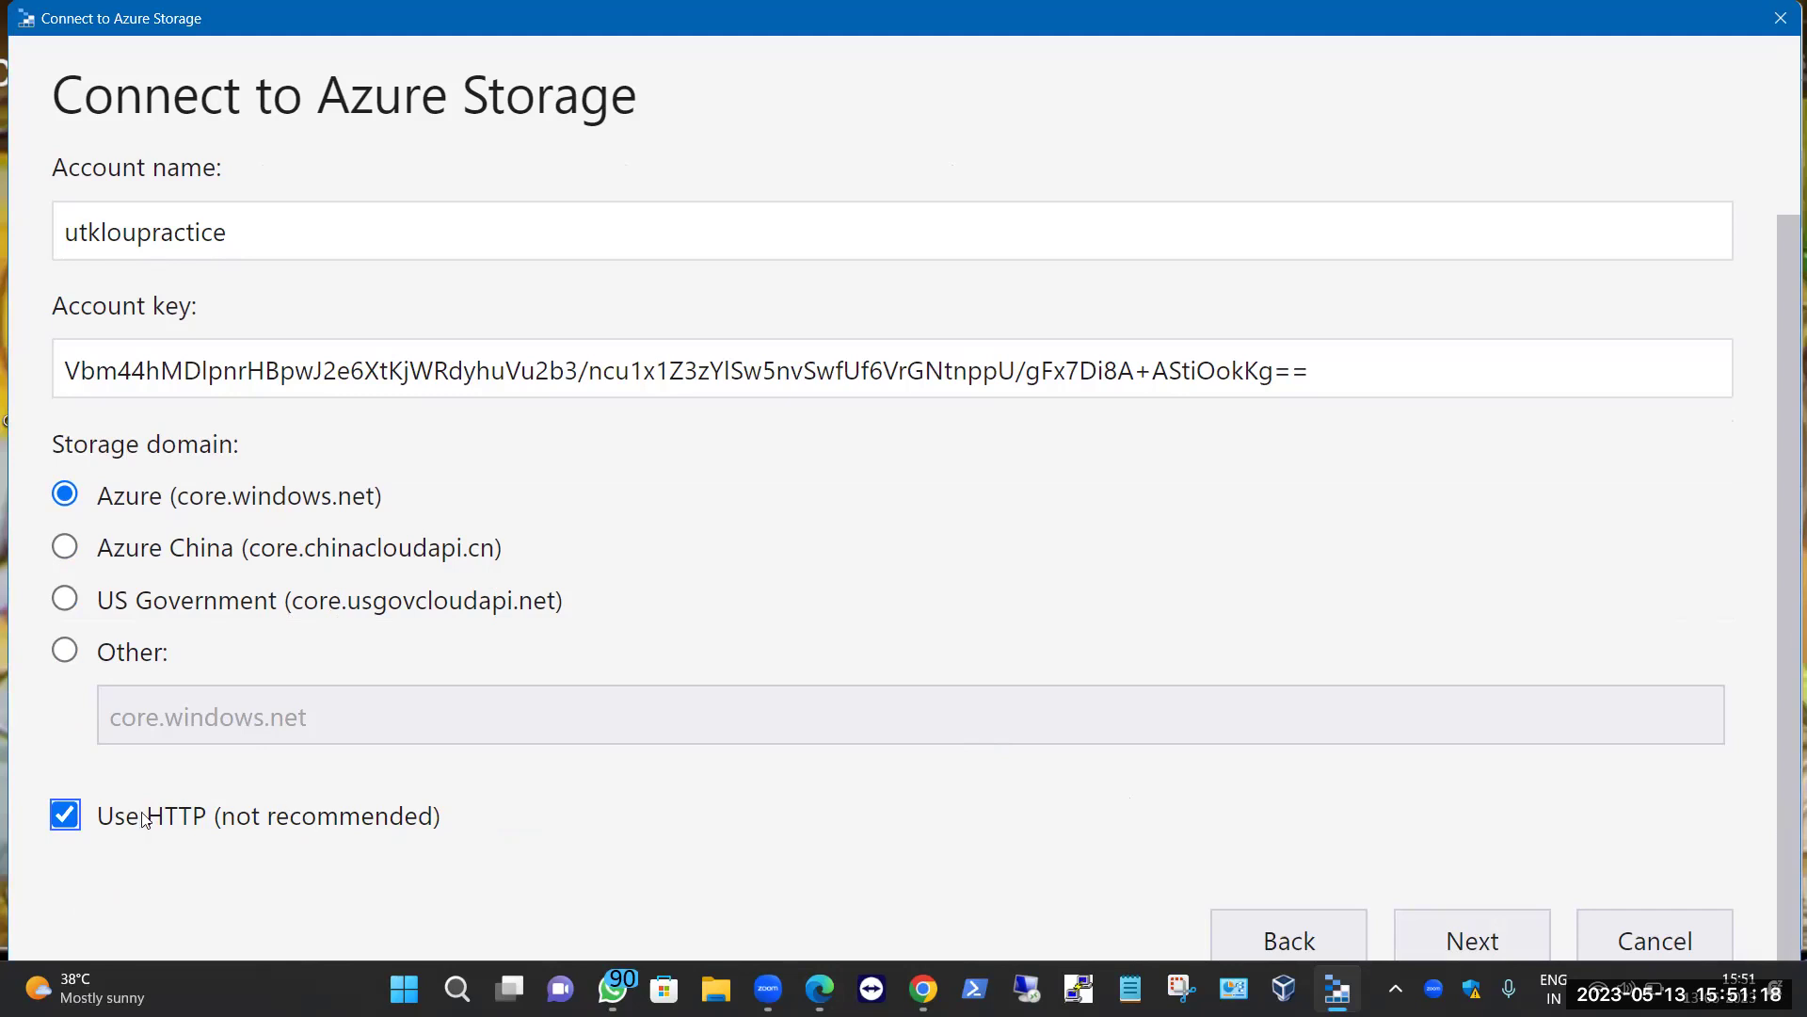
click(1474, 941)
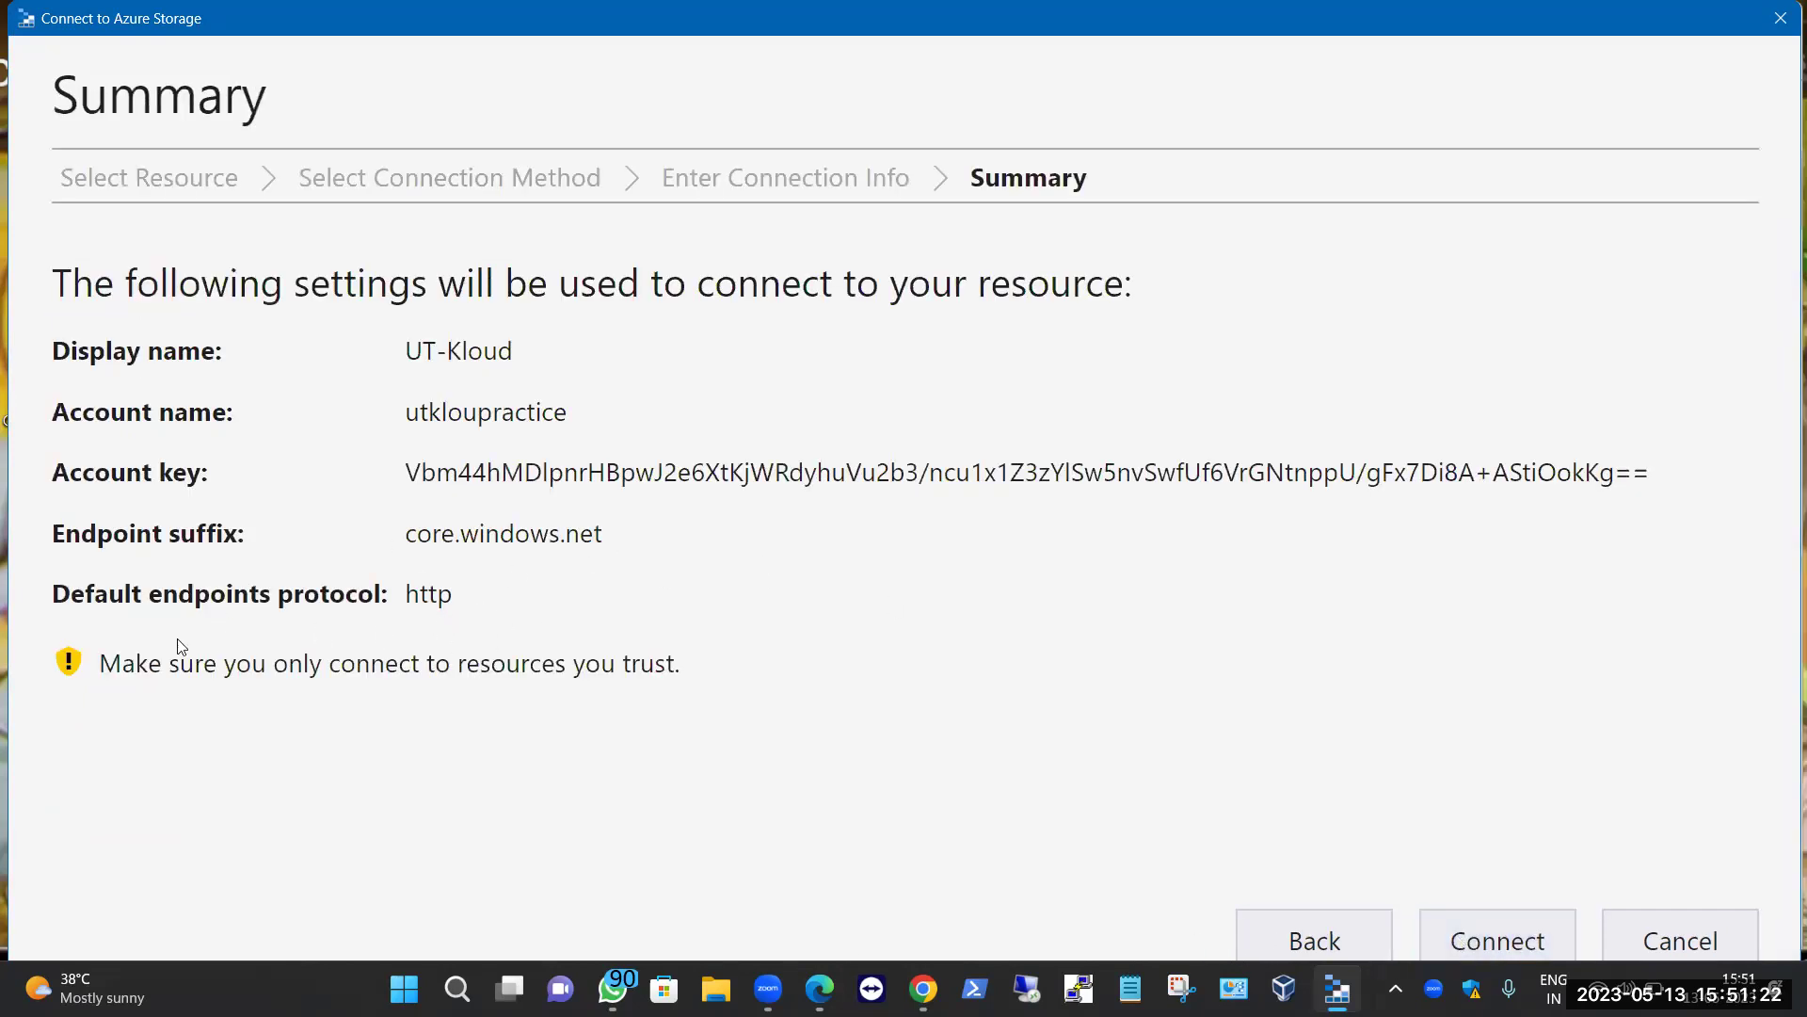
Step: Connect the UT-Kloud account and collapse the properties panel to show it in the tree
click(1496, 942)
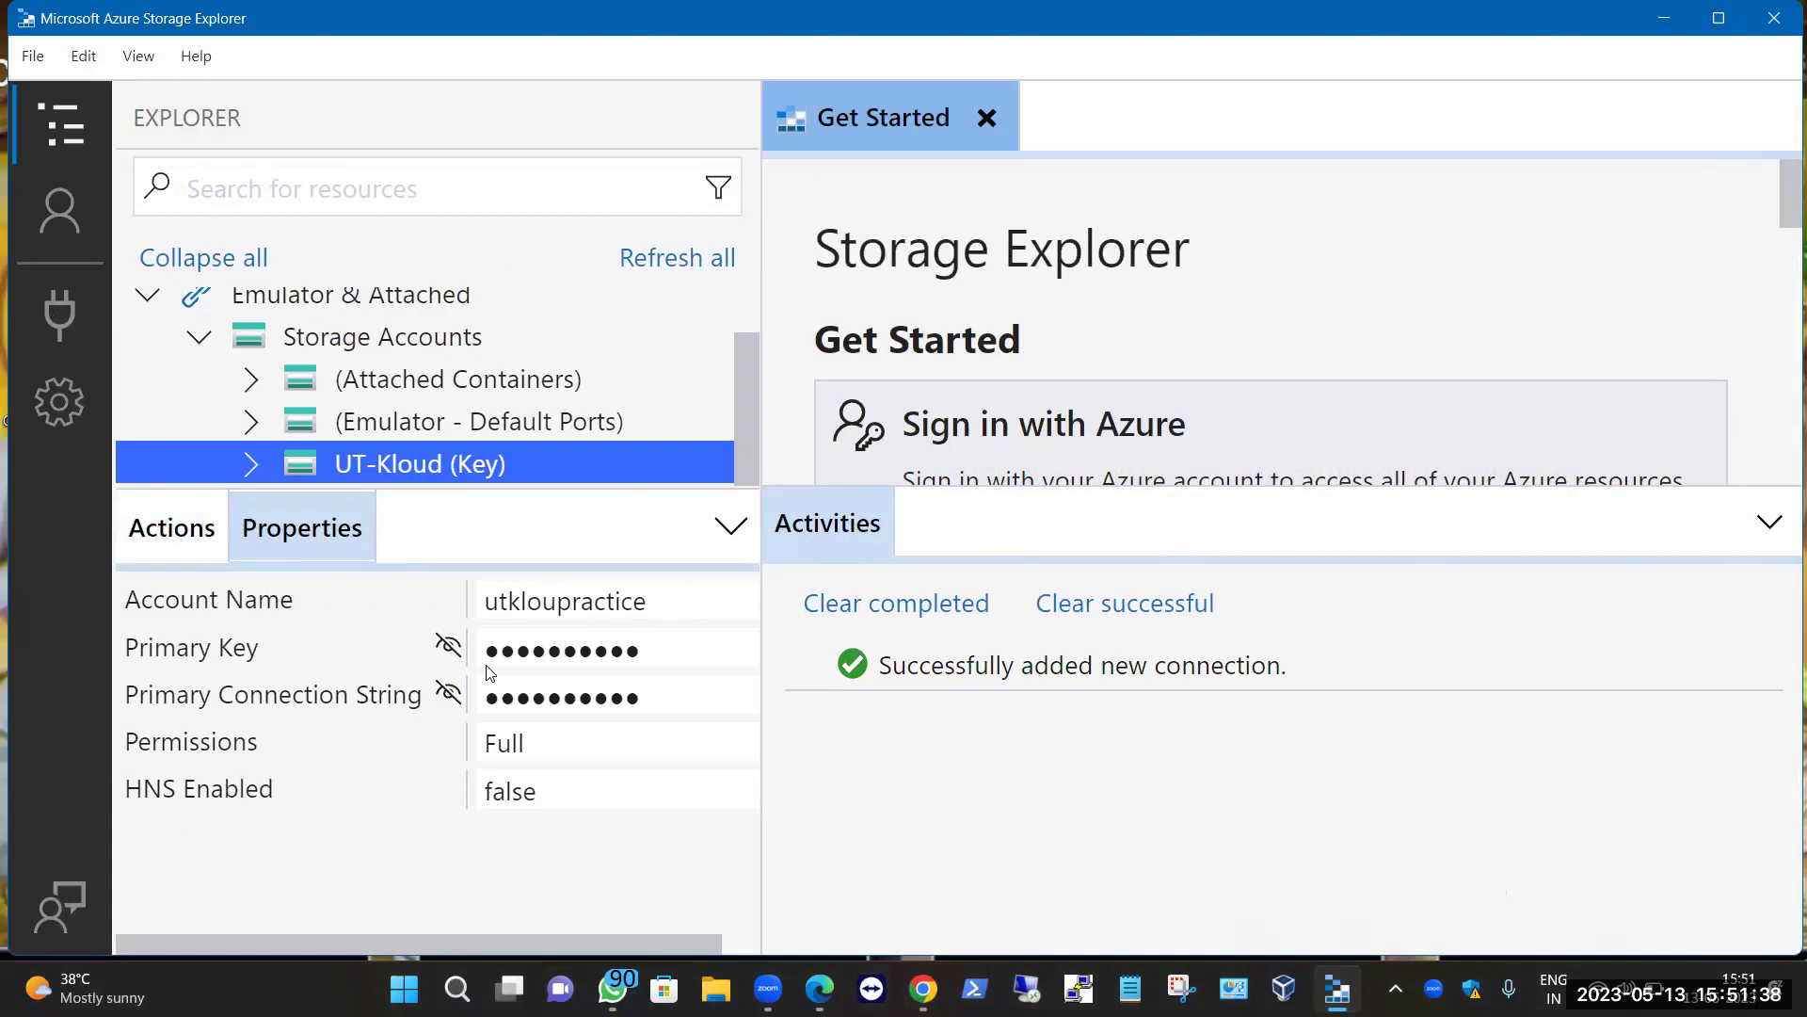
scroll(426, 389, up, 1)
scroll(426, 389, down, 1)
click(732, 525)
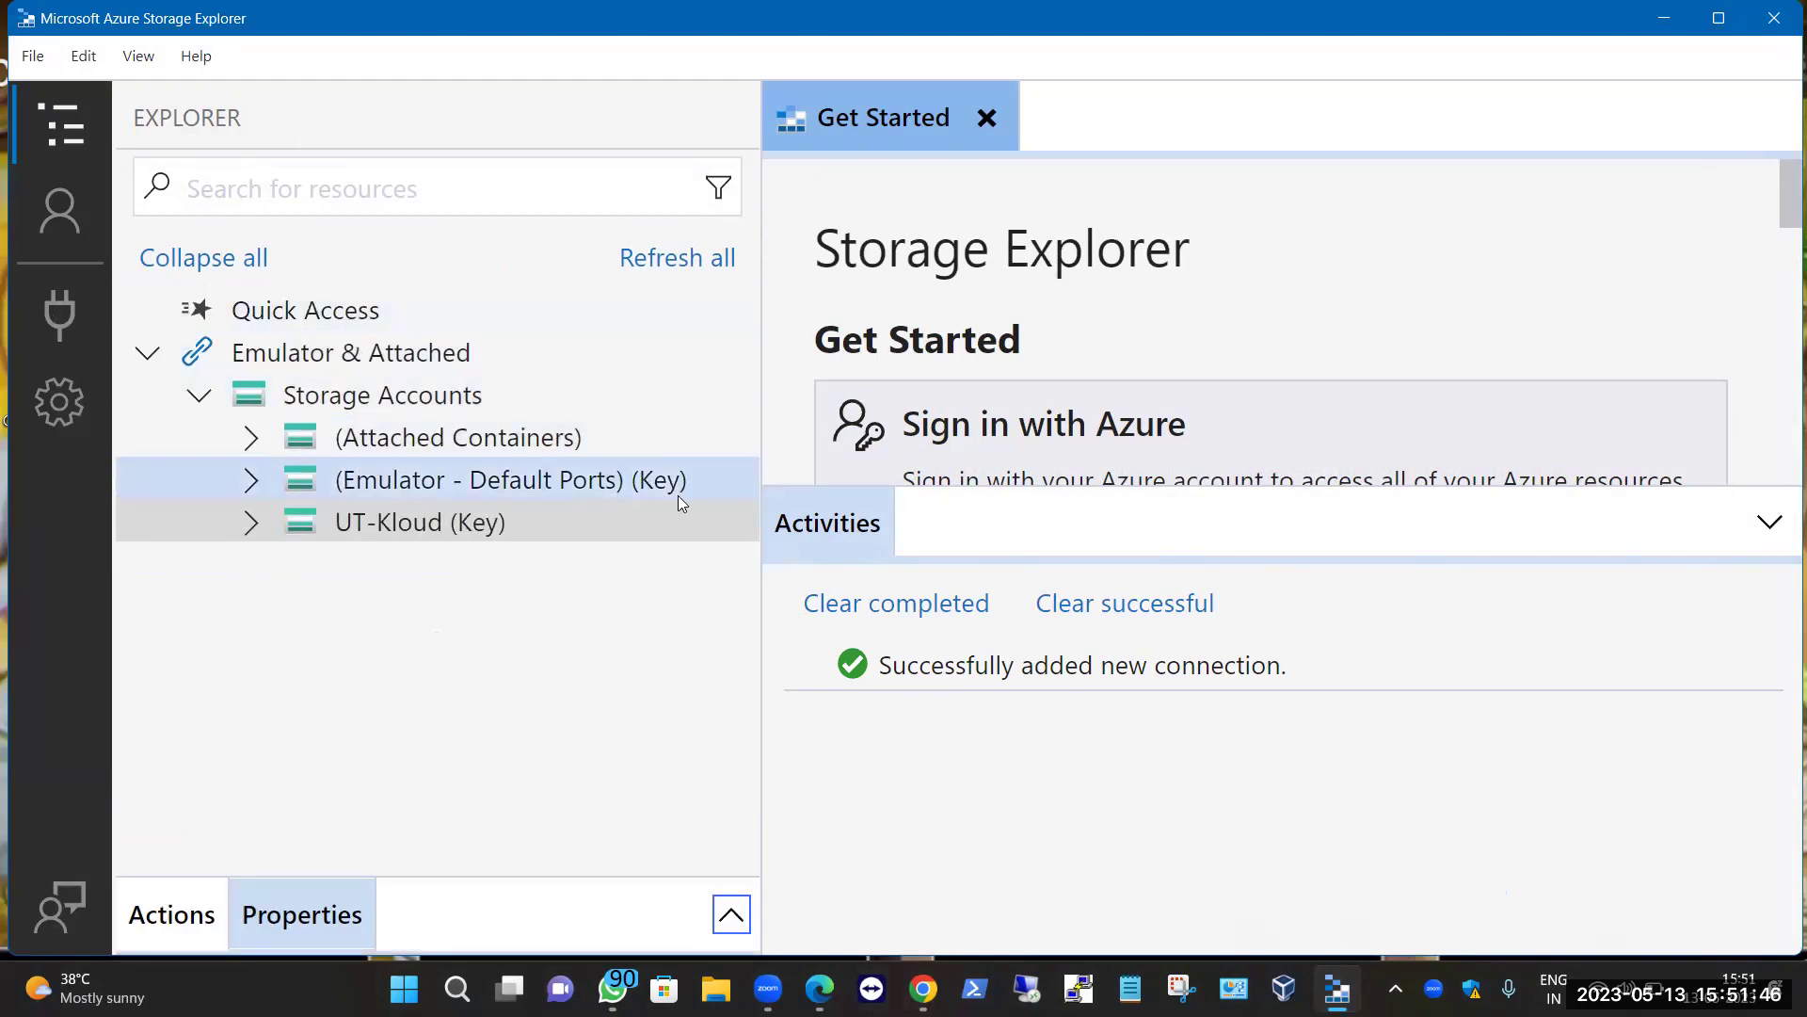
click(162, 394)
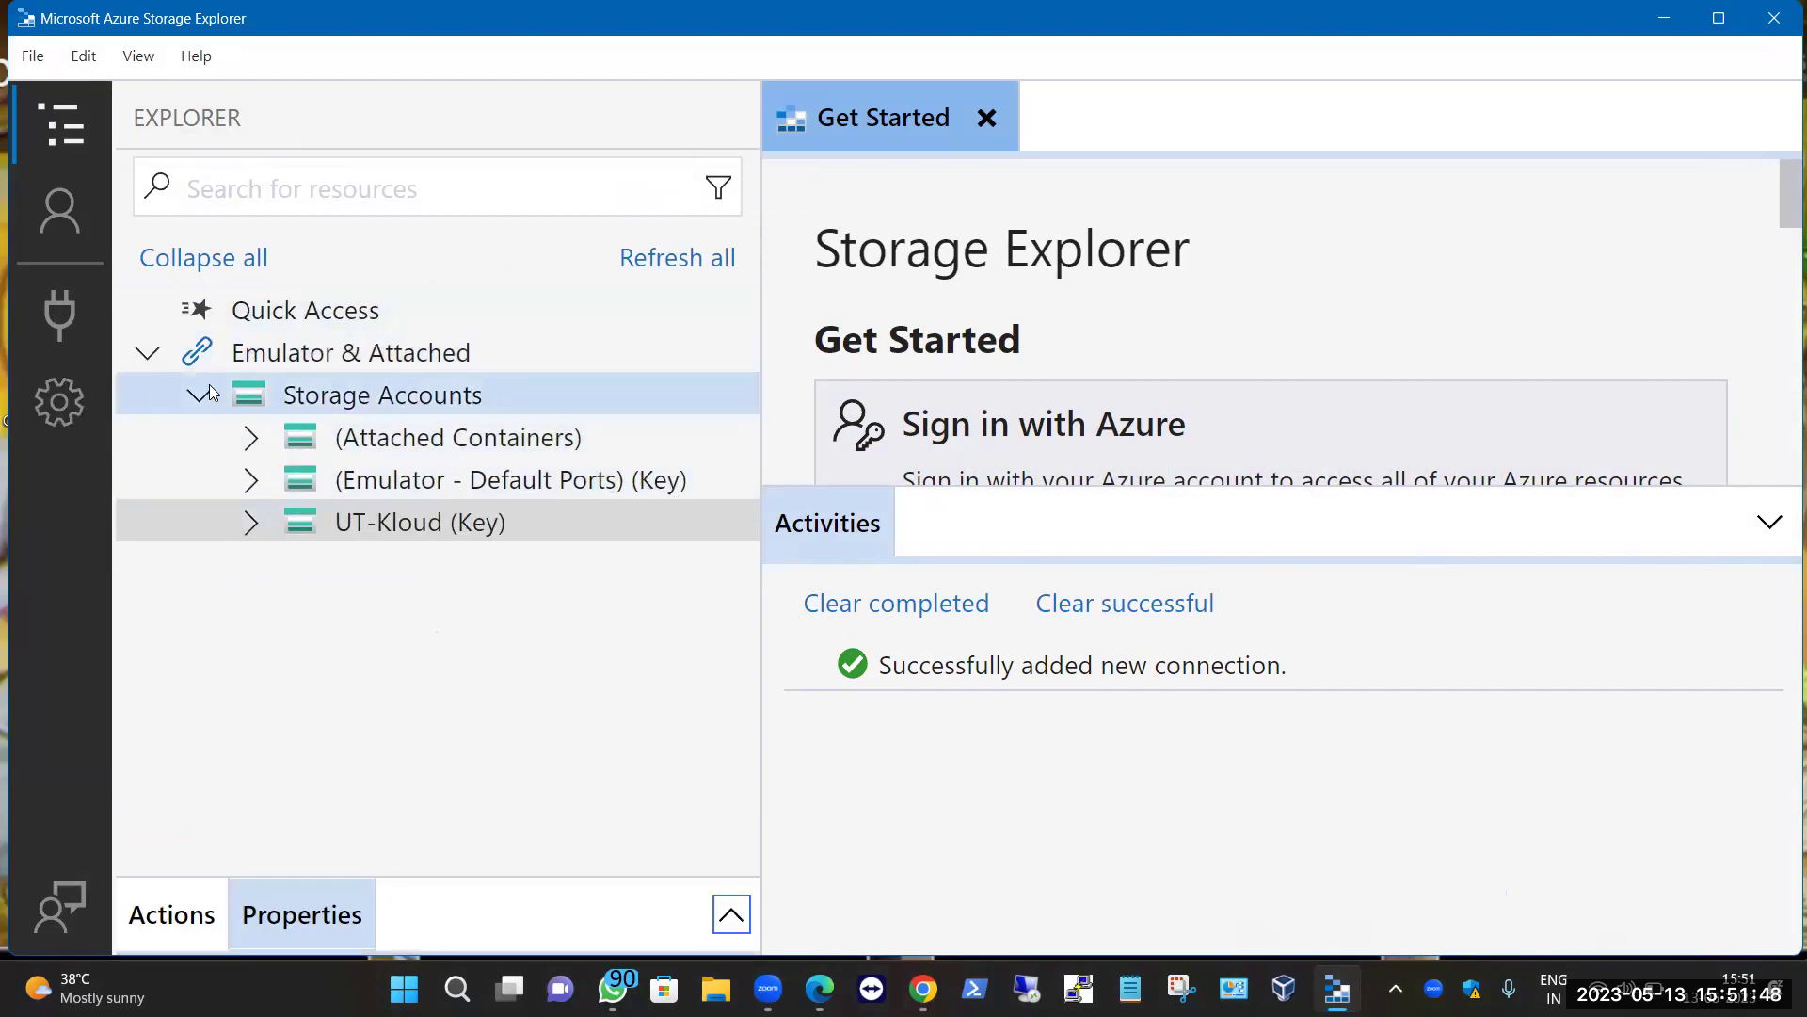
click(200, 395)
click(201, 396)
double_click(282, 352)
double_click(282, 352)
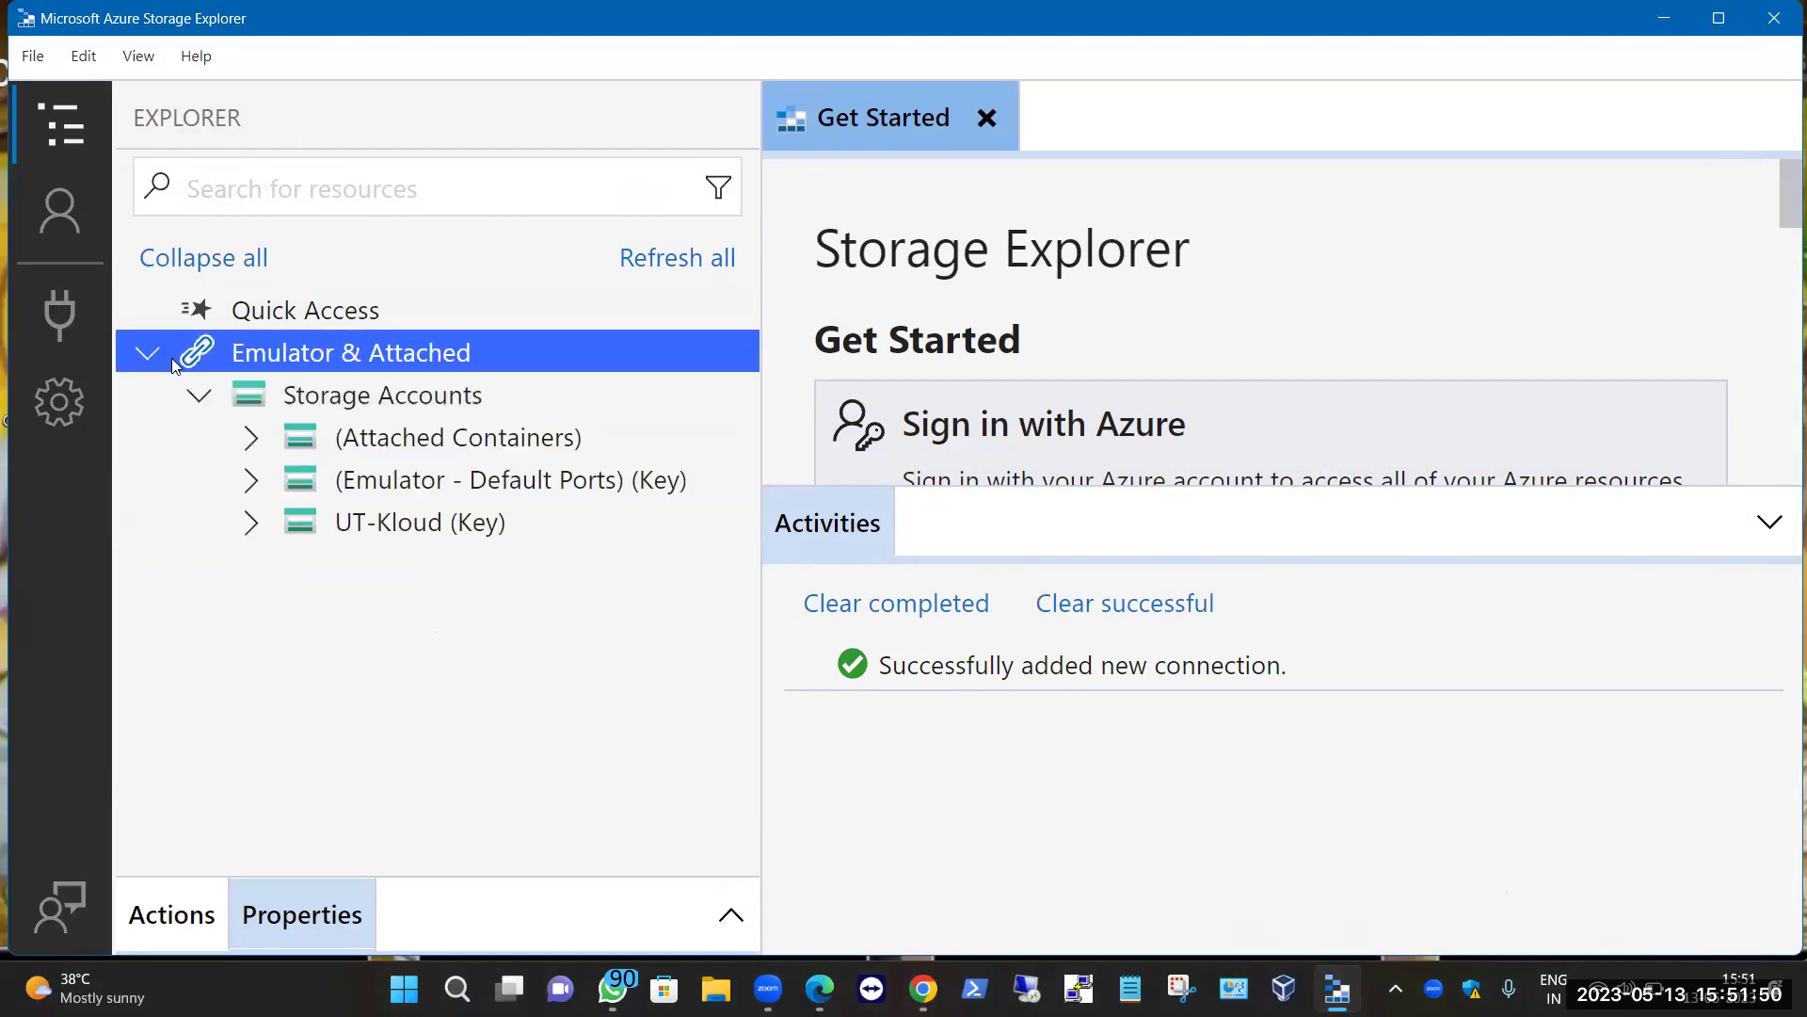
click(250, 523)
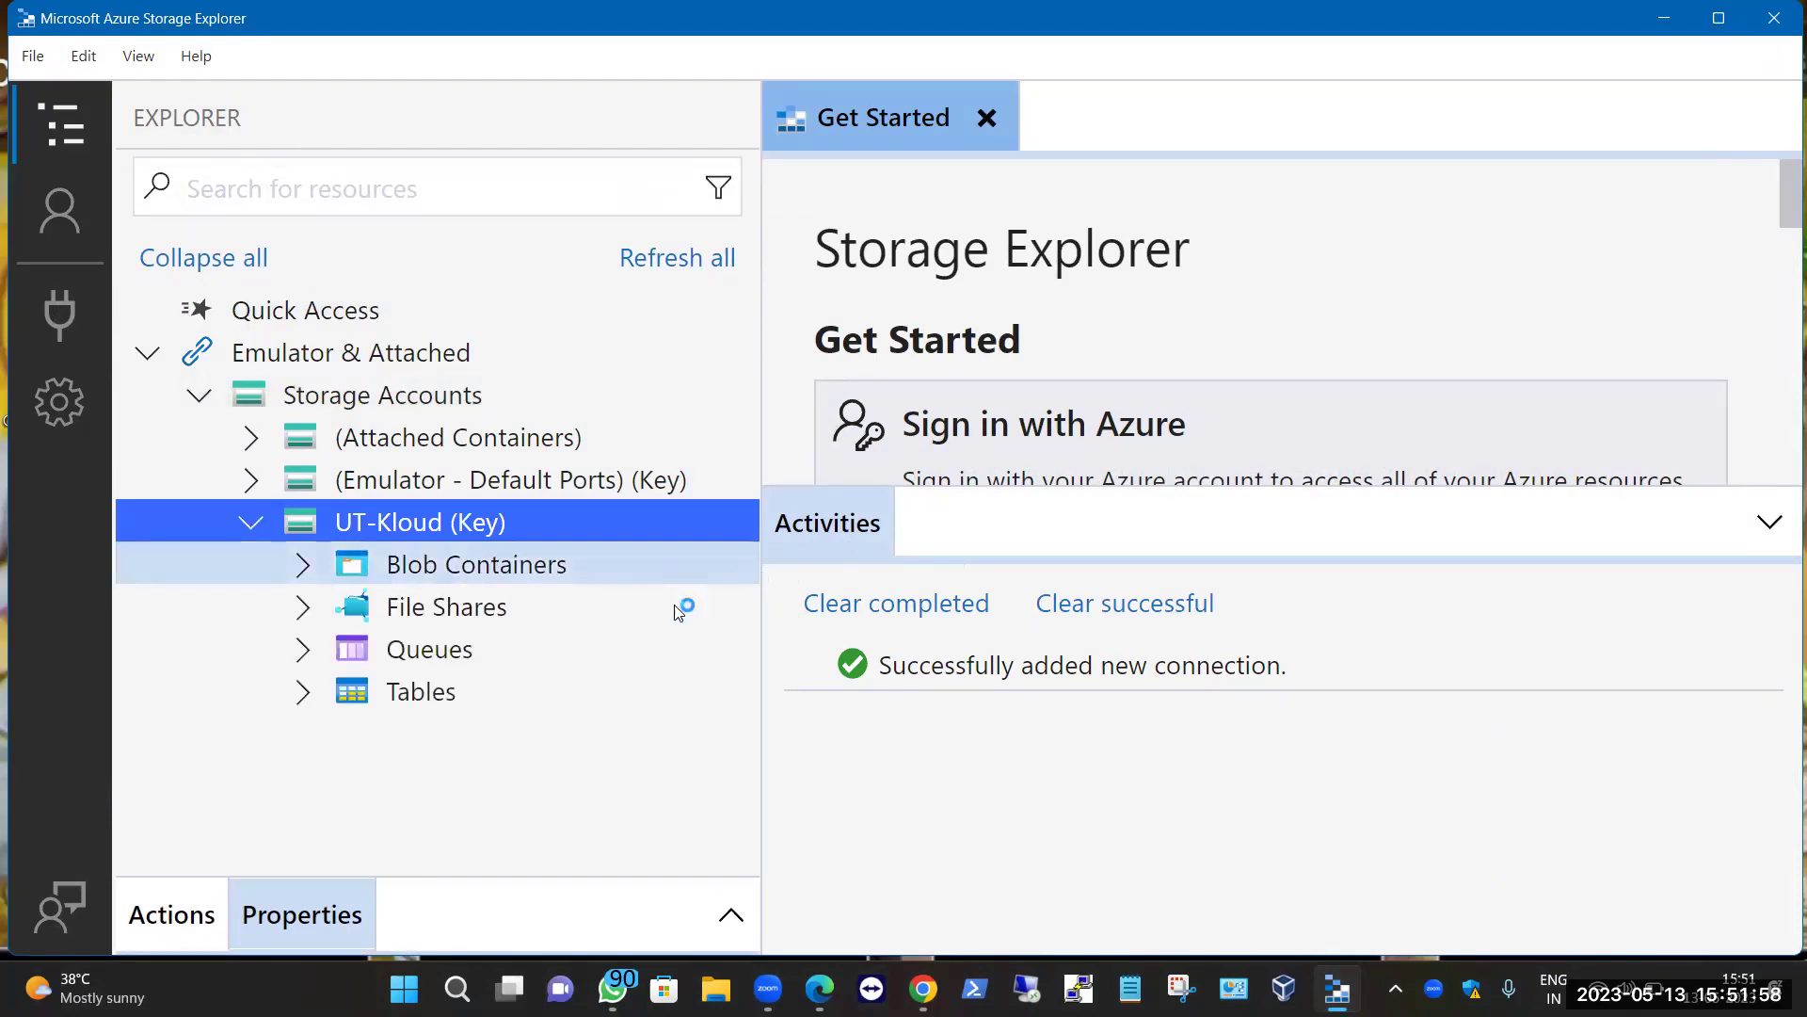
click(588, 708)
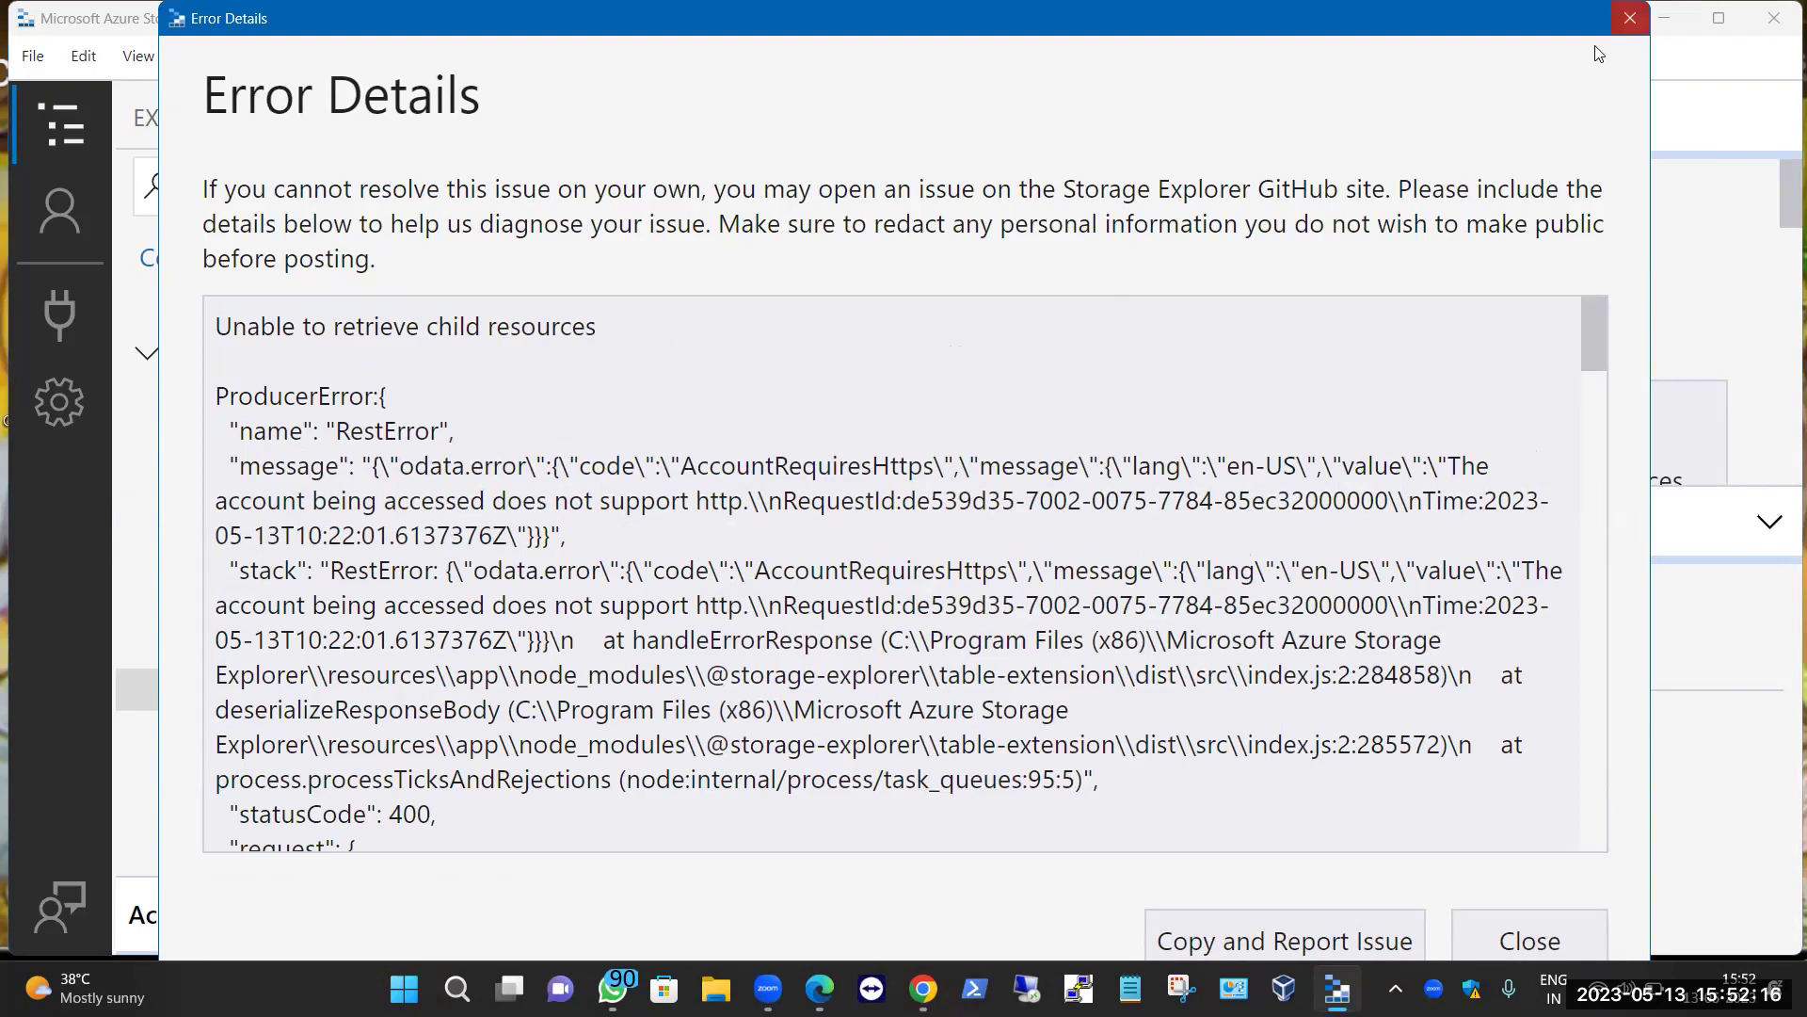
click(1629, 18)
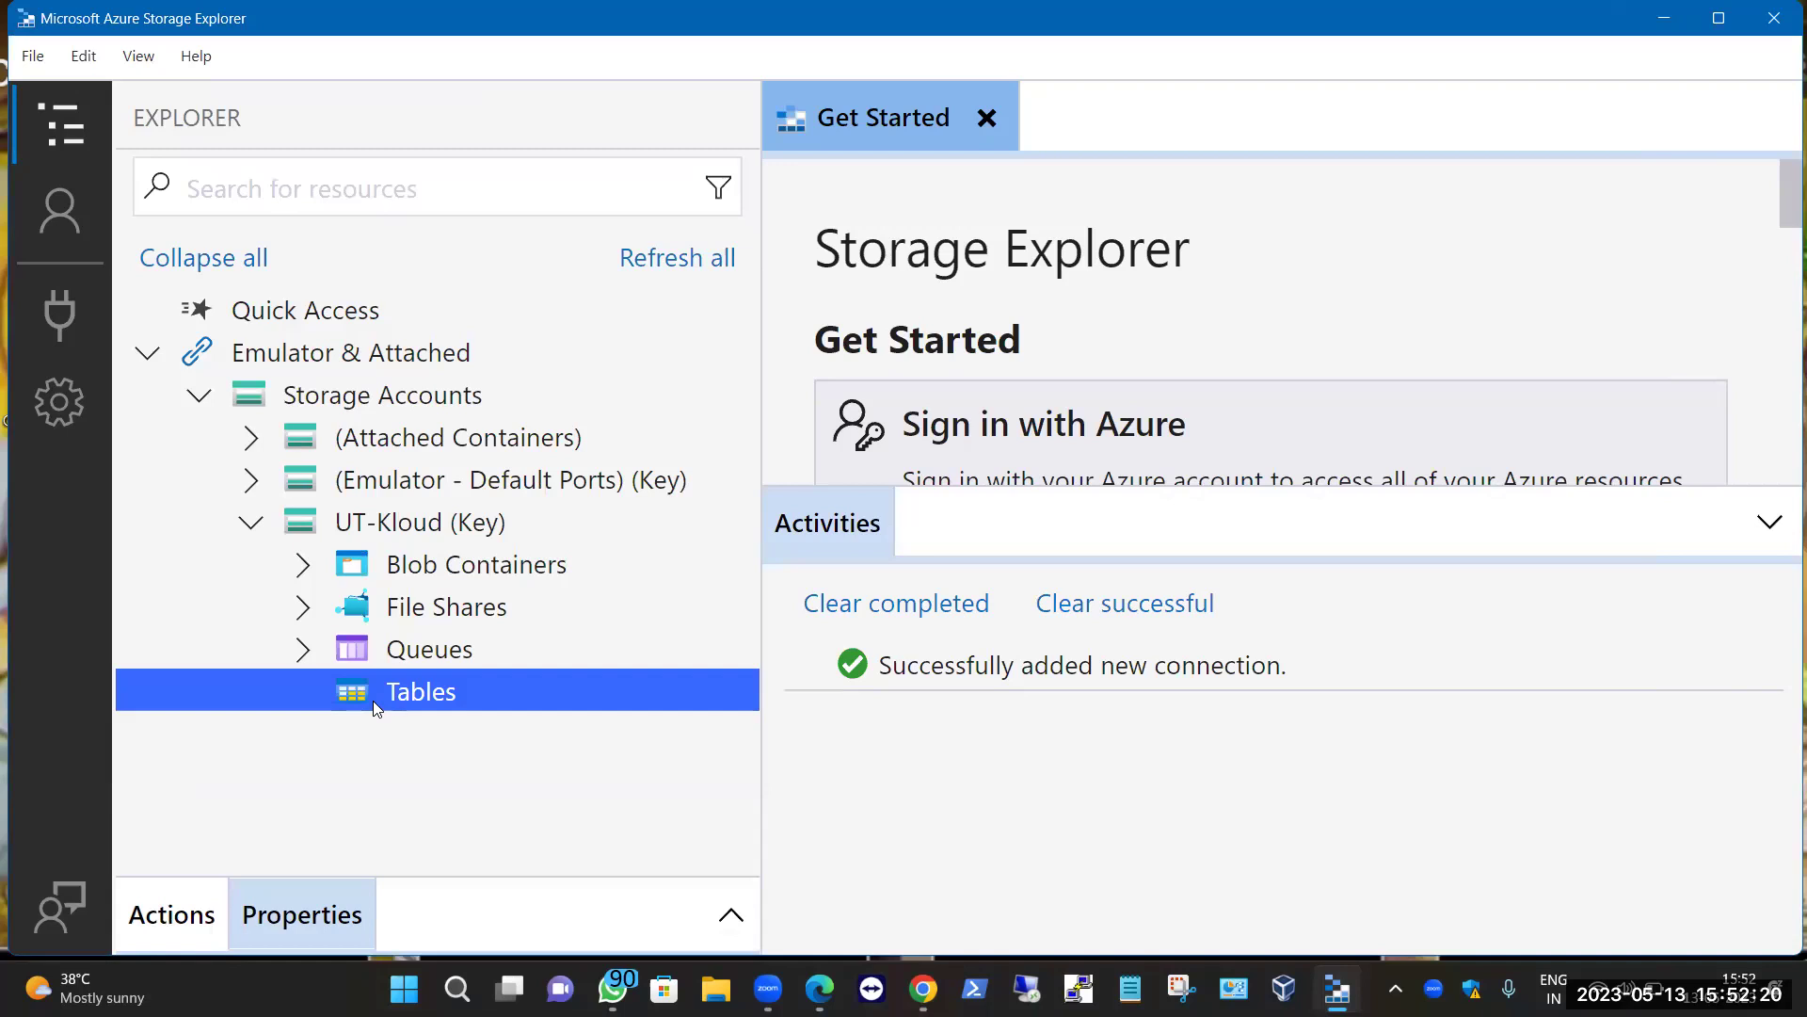
click(415, 556)
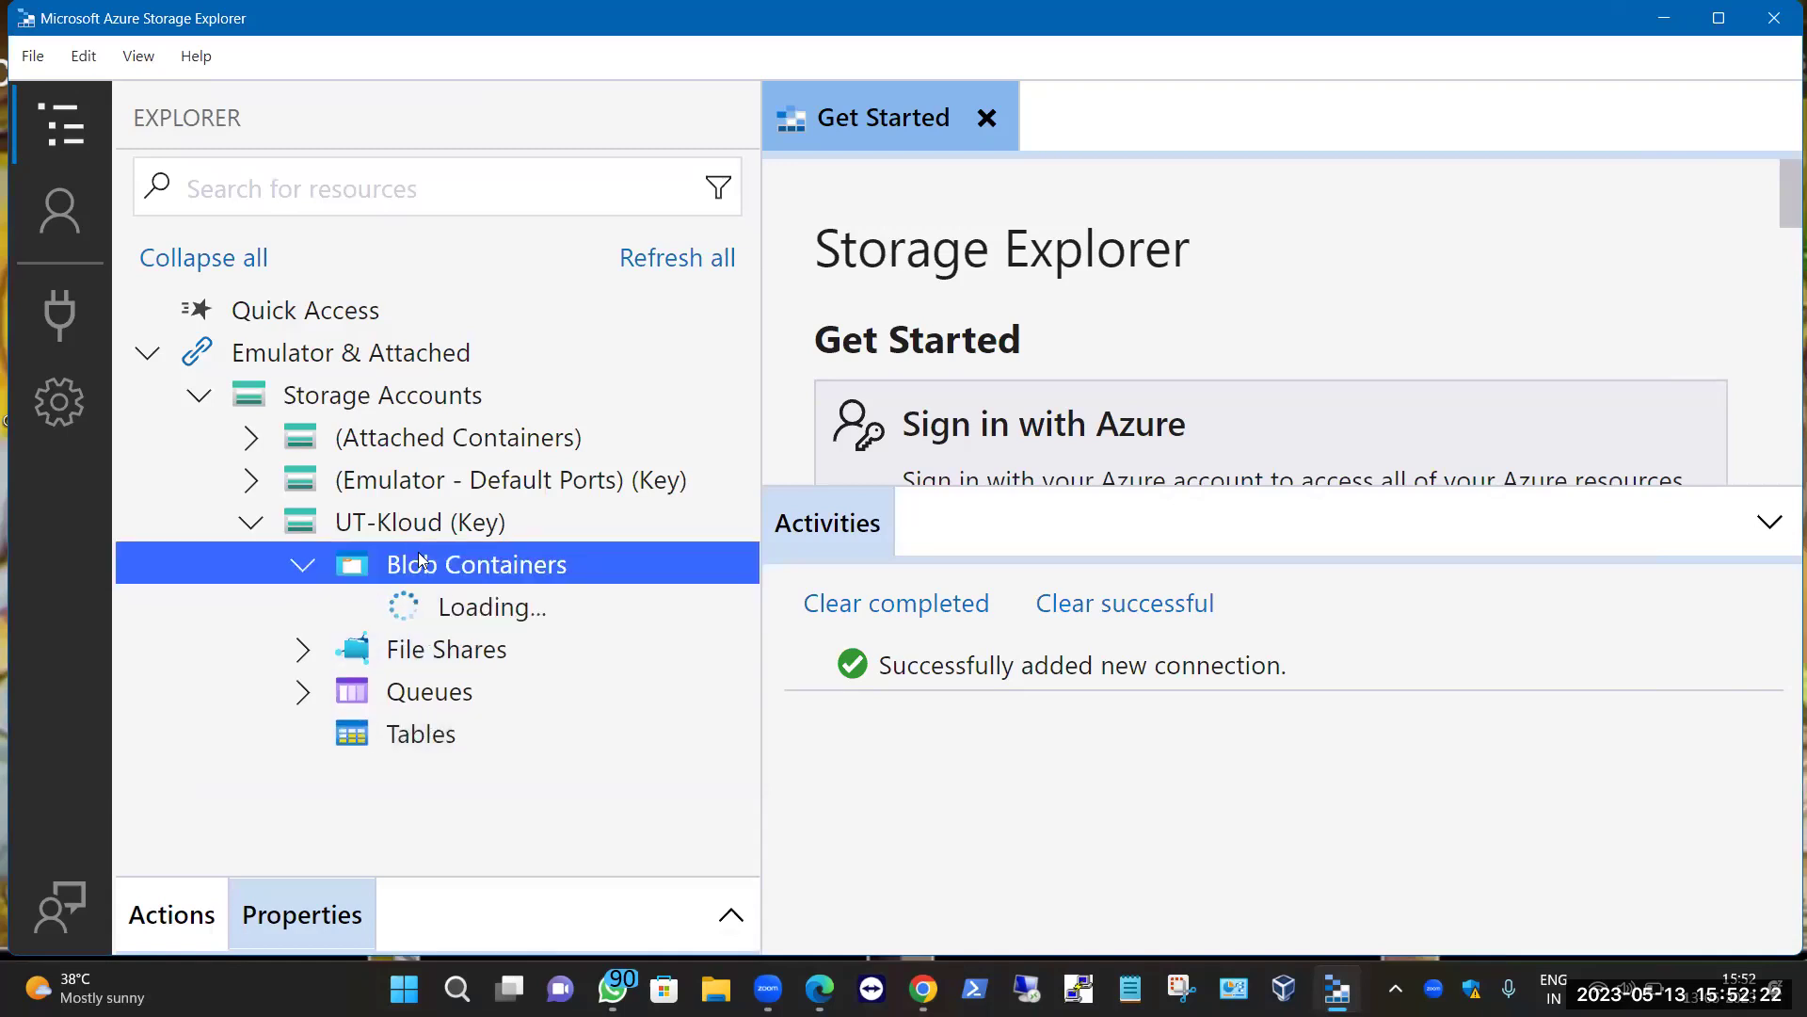
Step: Try loading the UT-Kloud account's Blob Containers and dismiss the error
right_click(485, 566)
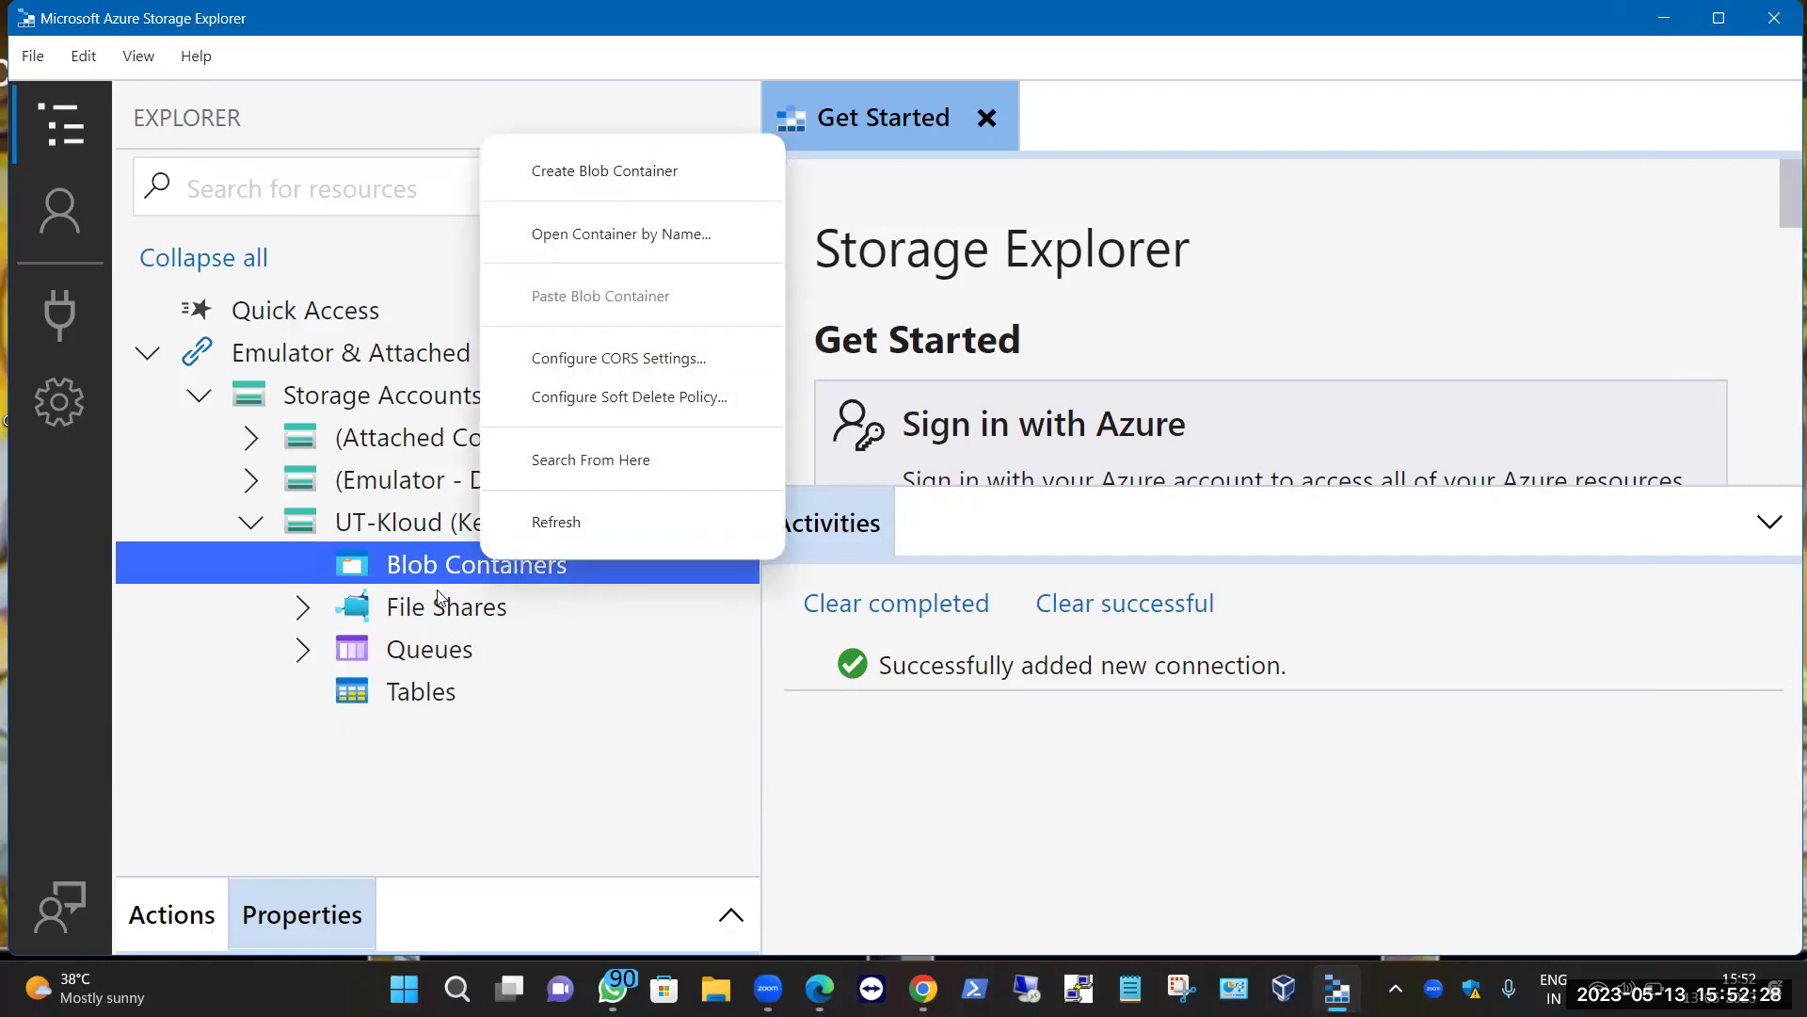
click(424, 562)
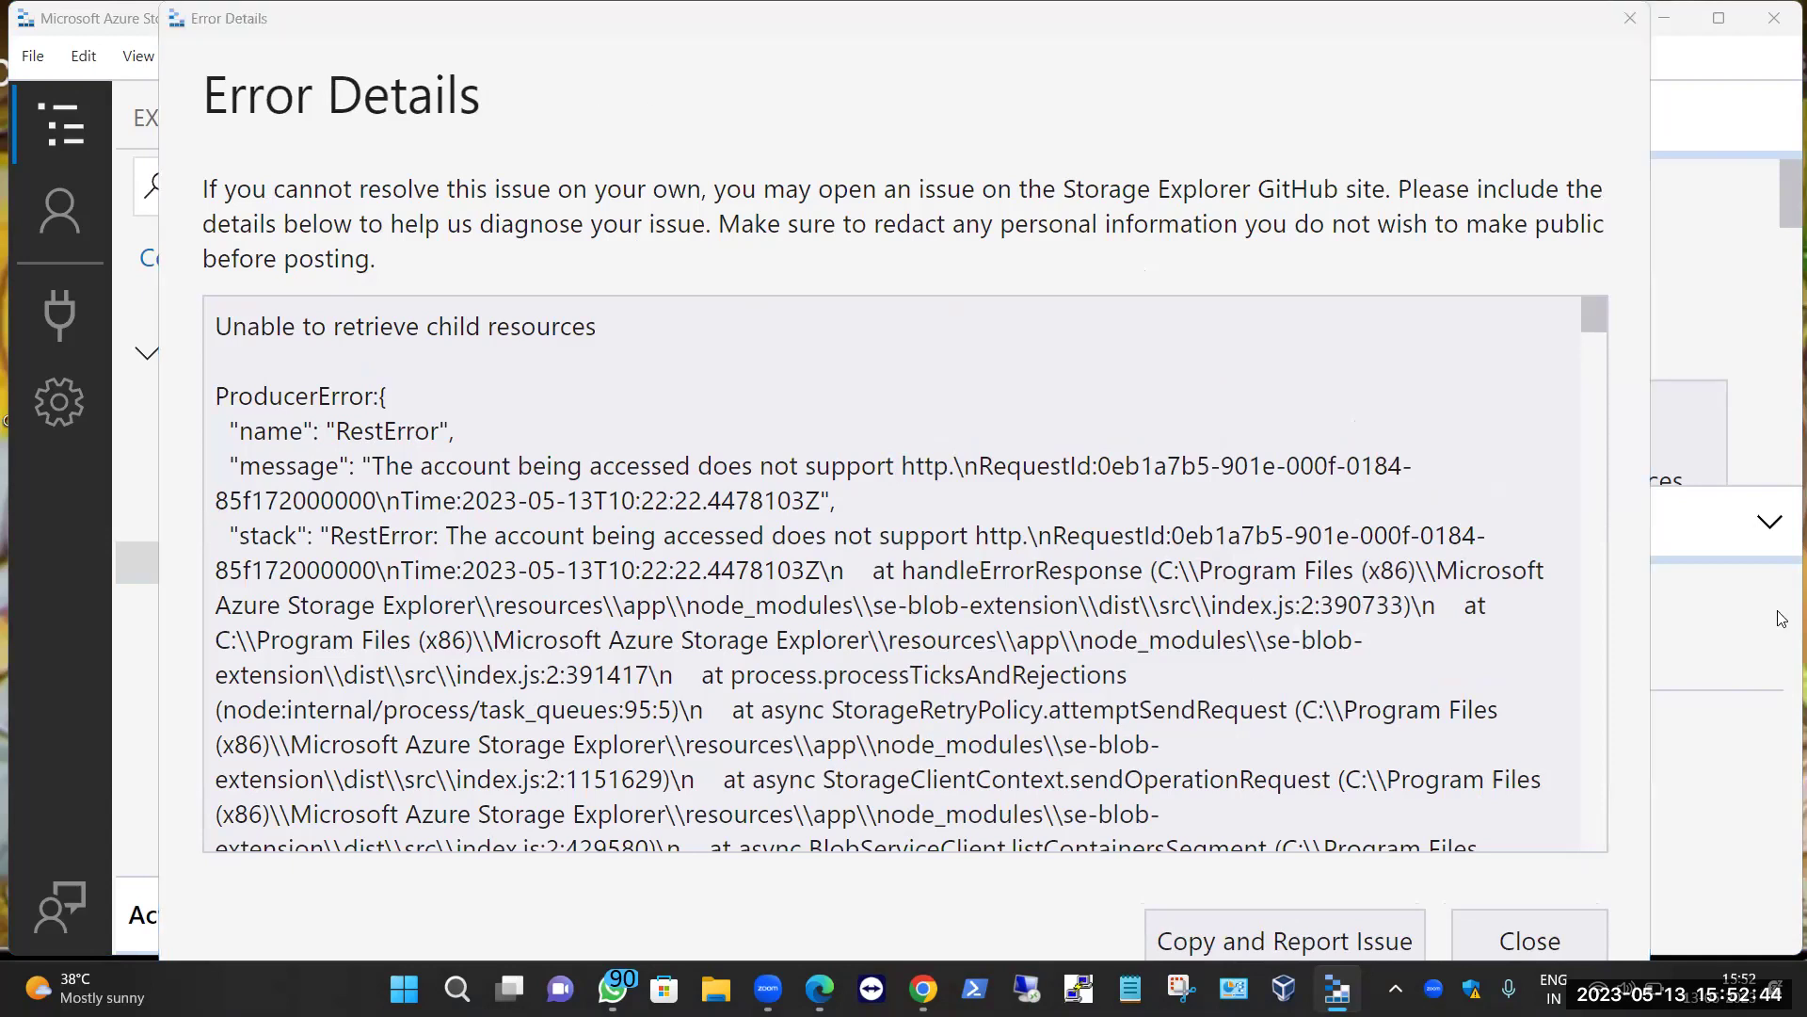
click(1632, 18)
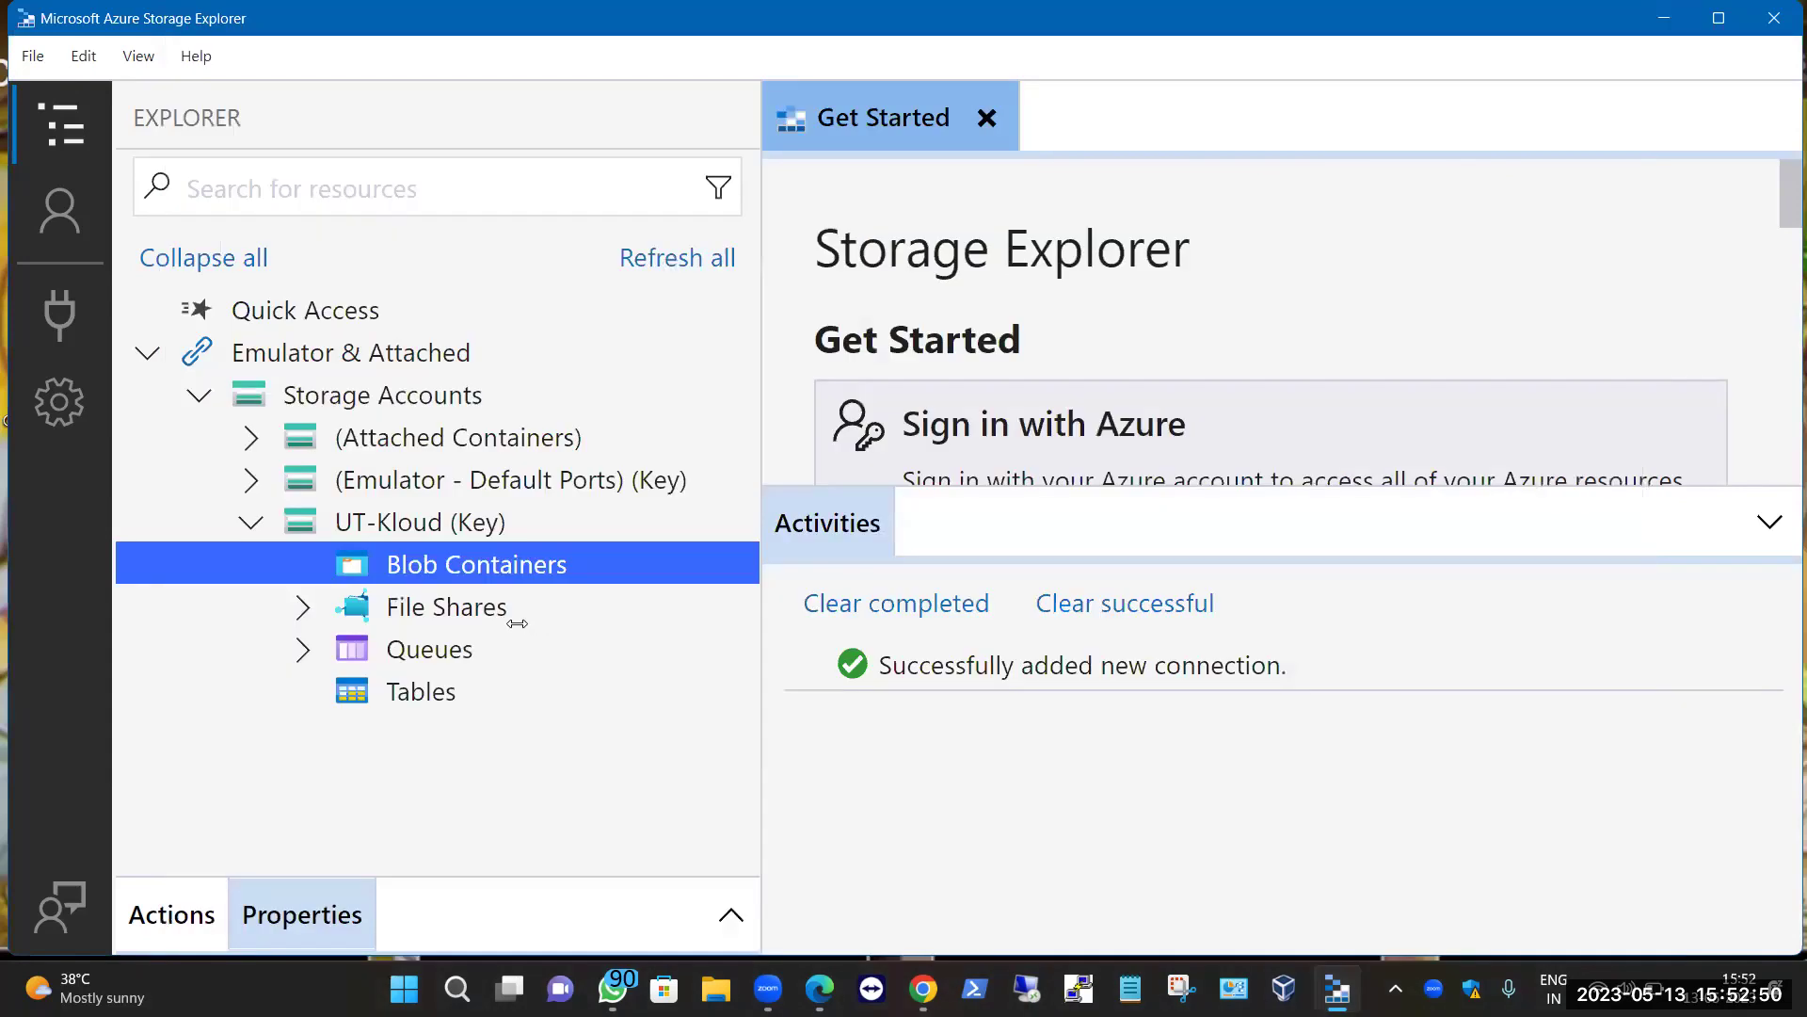
Step: Try File Shares, close its error, select Tables, and open Connect to Azure Storage
double_click(483, 610)
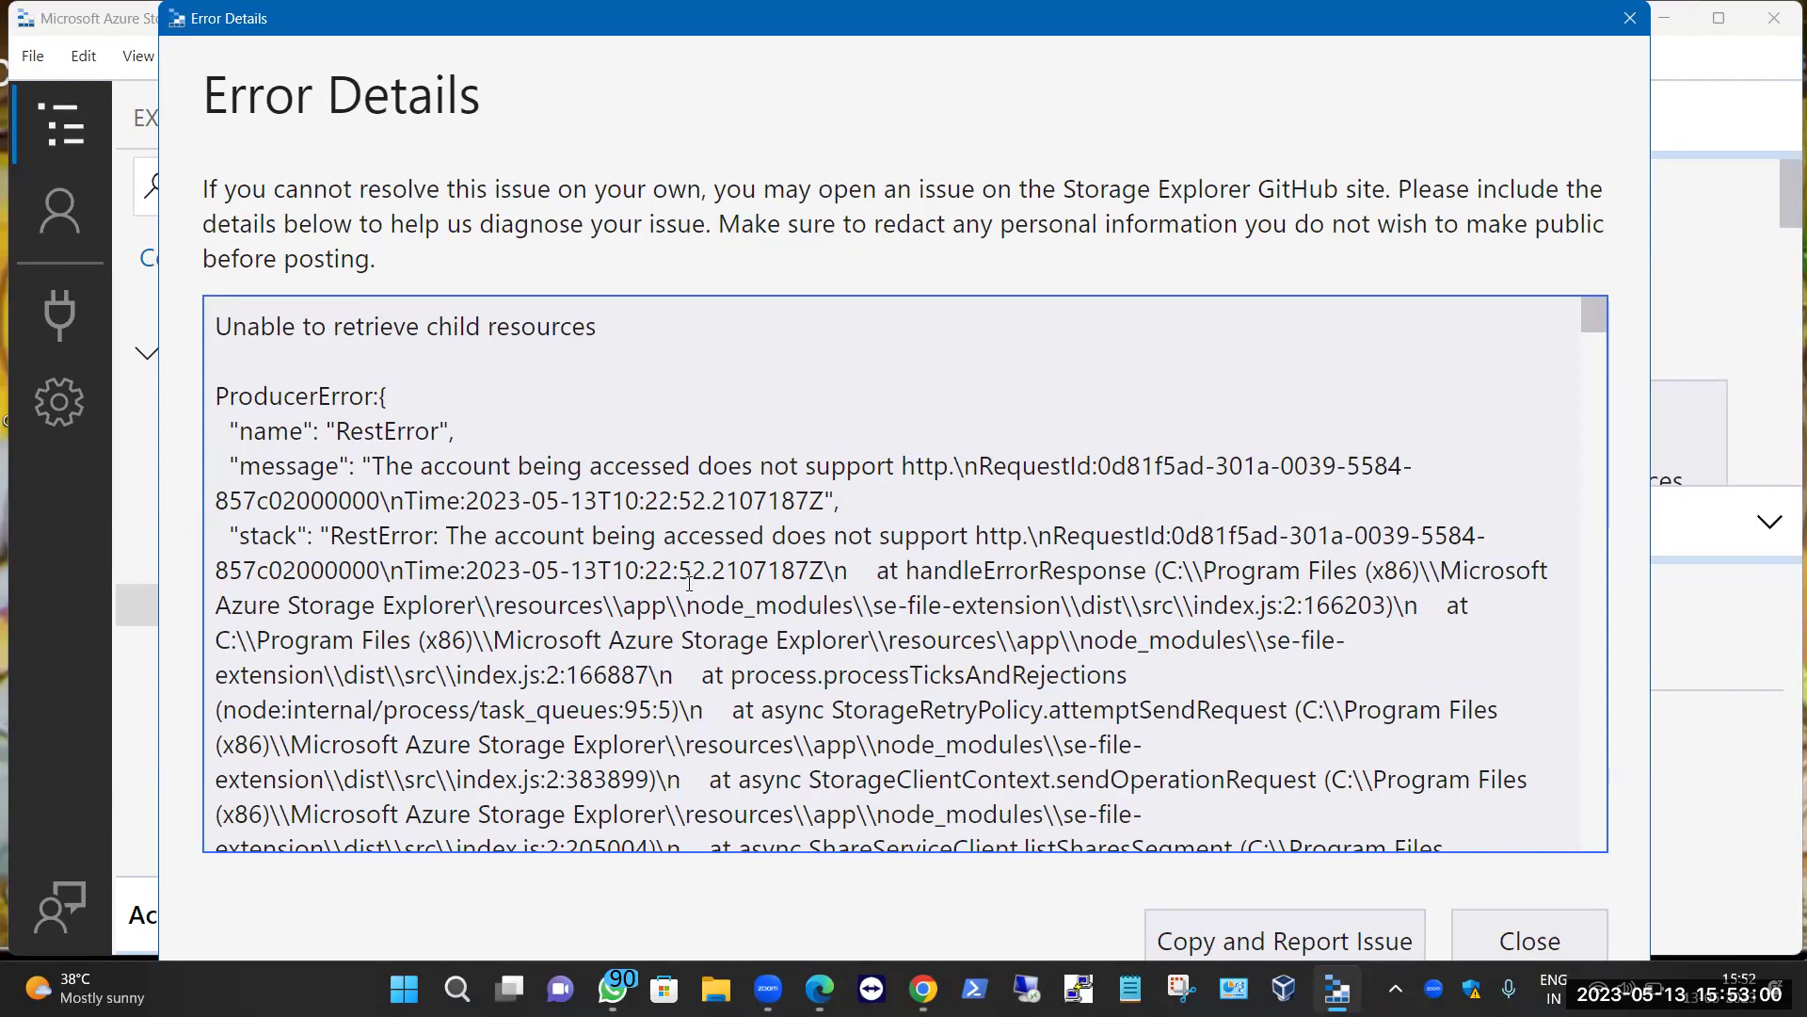
scroll(627, 544, down, 2)
scroll(627, 544, up, 2)
click(1623, 28)
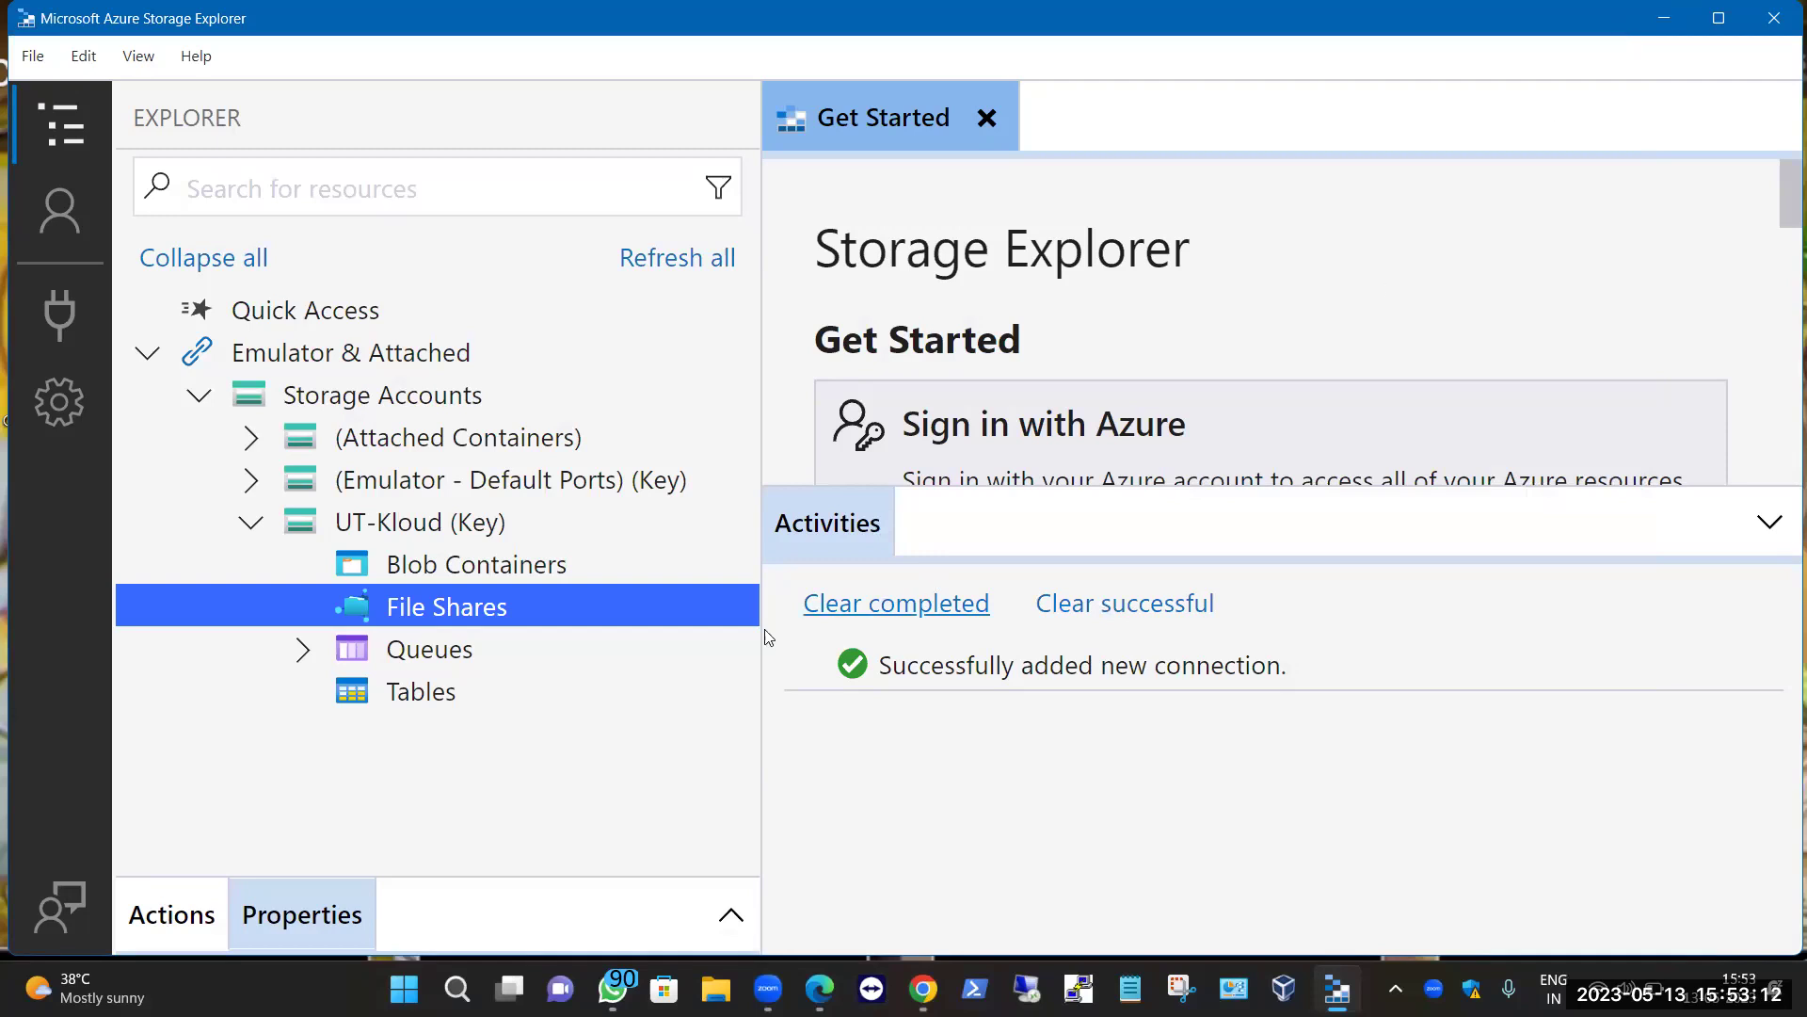
click(439, 702)
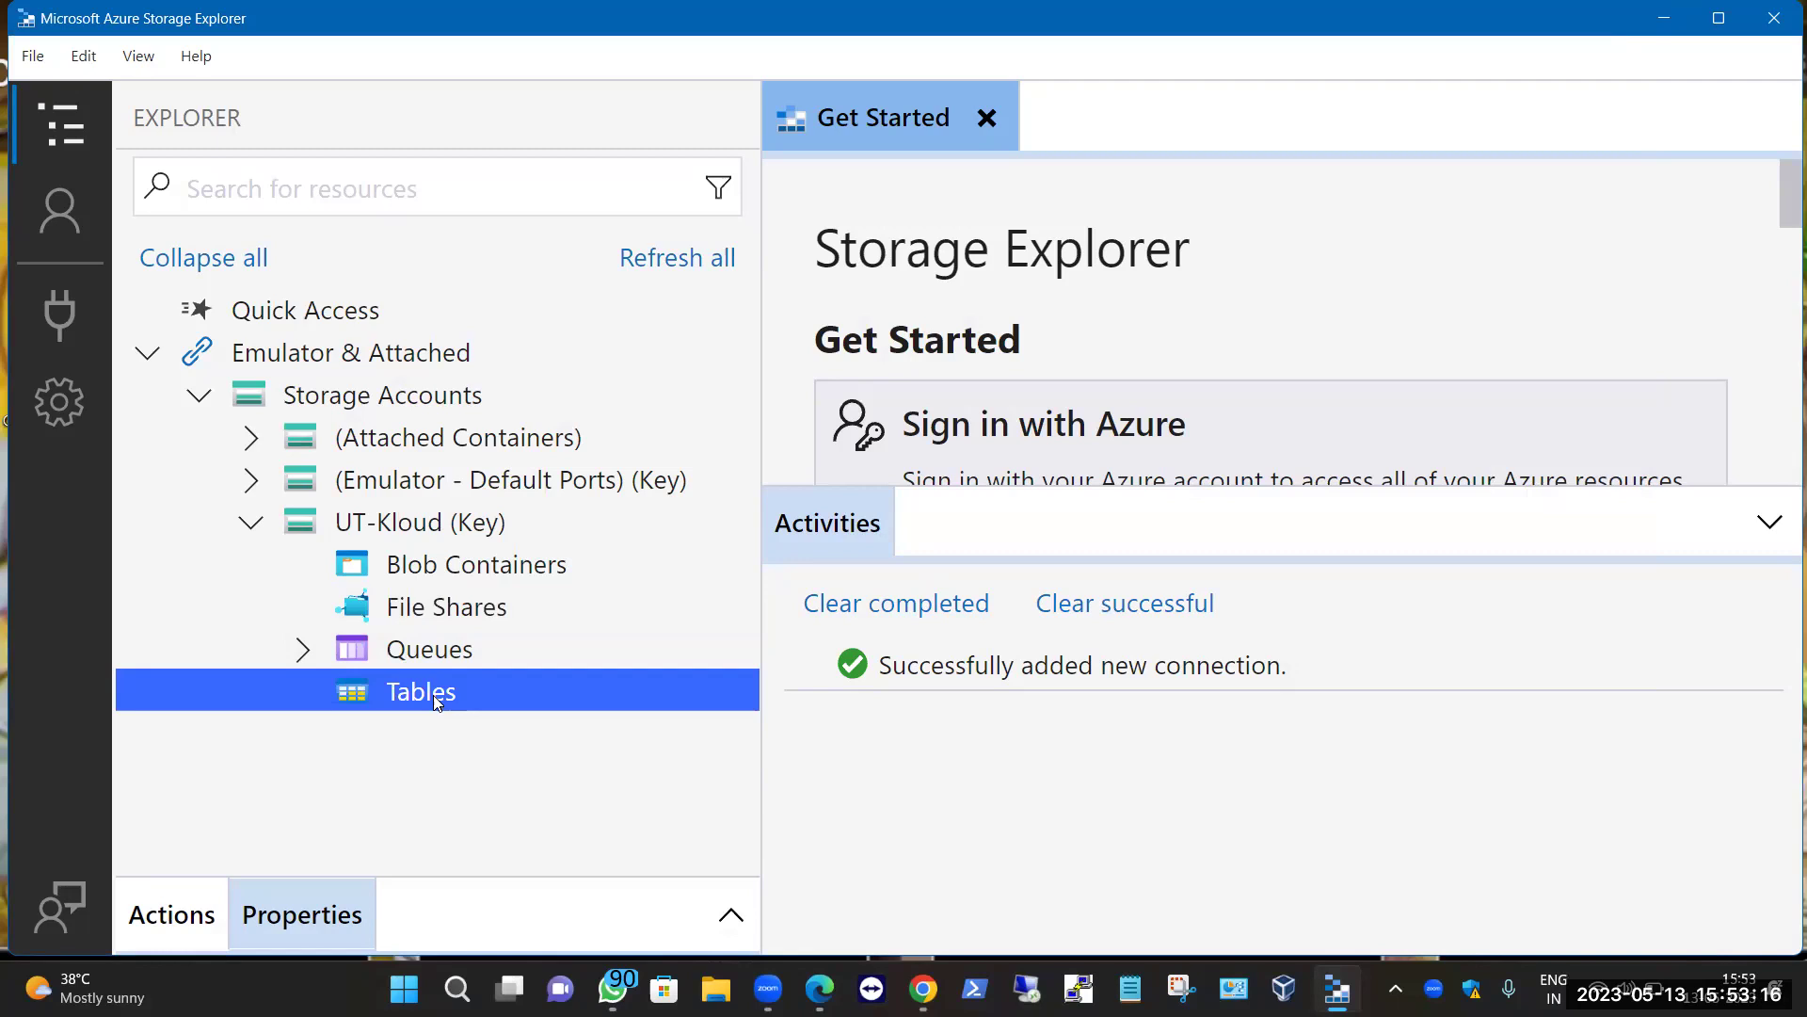
click(79, 348)
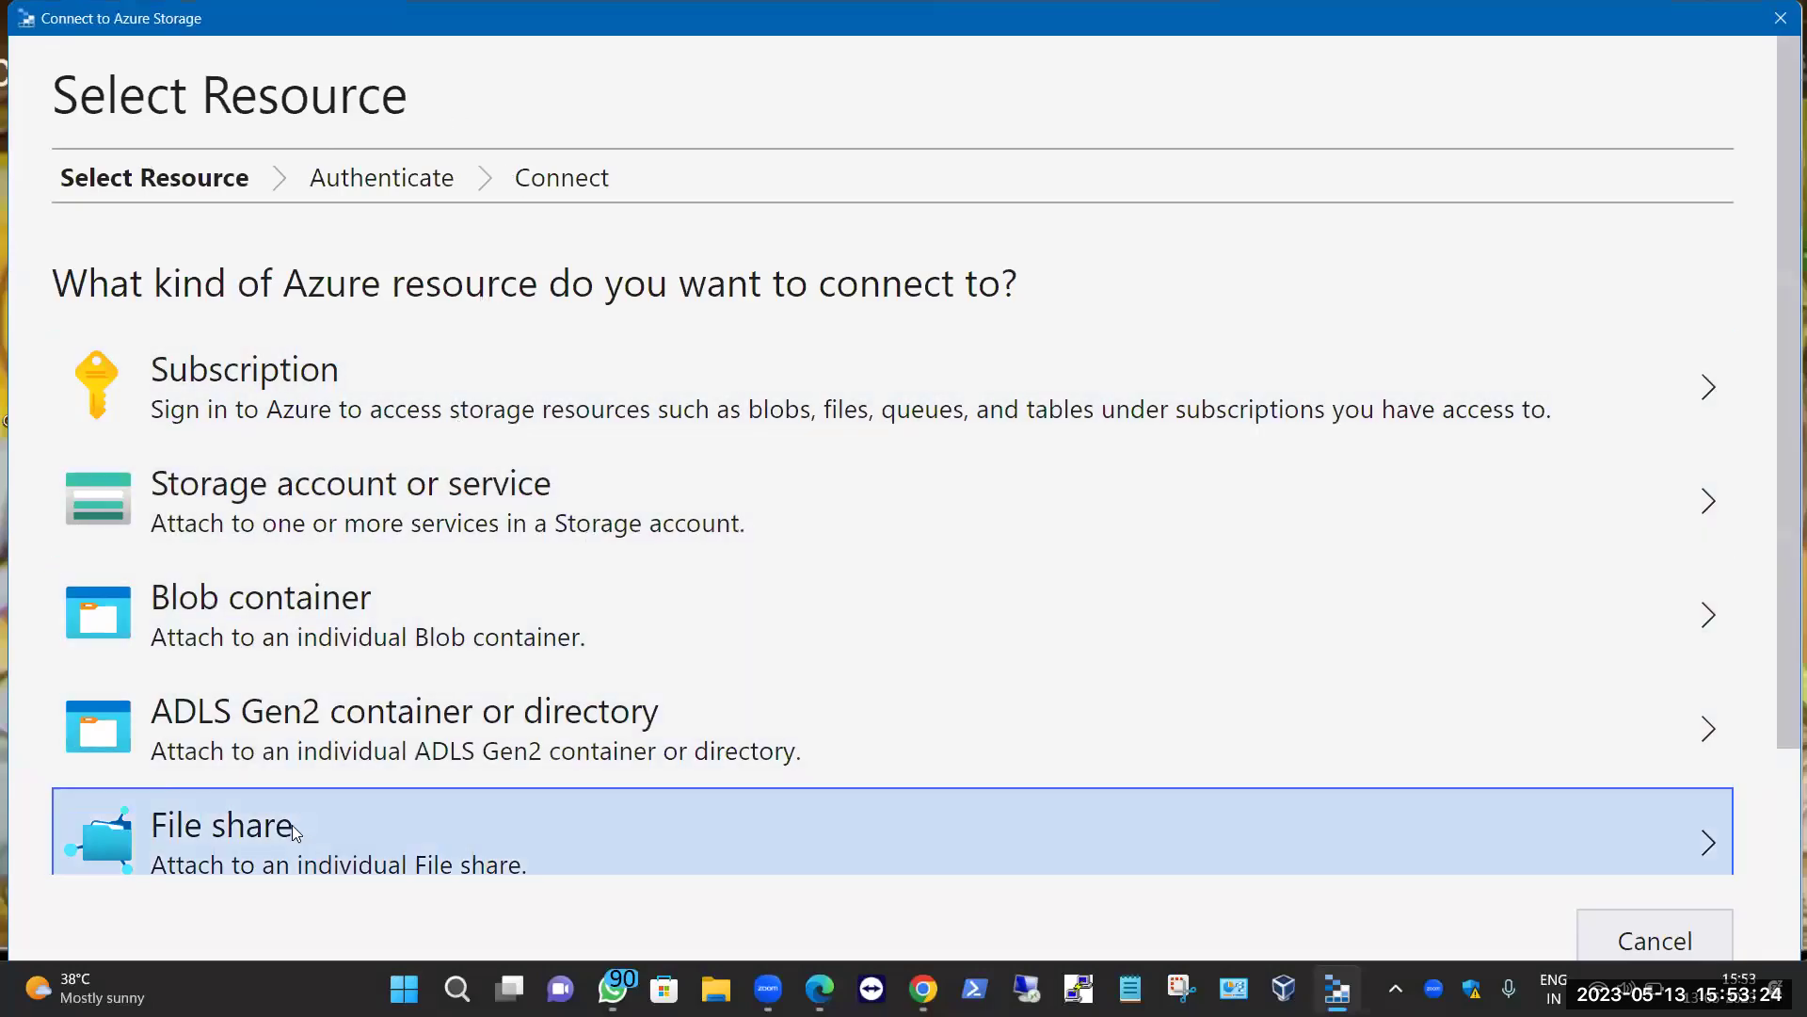
Step: Choose 'Storage account or service' with the 'Account name and key' method and continue
click(303, 484)
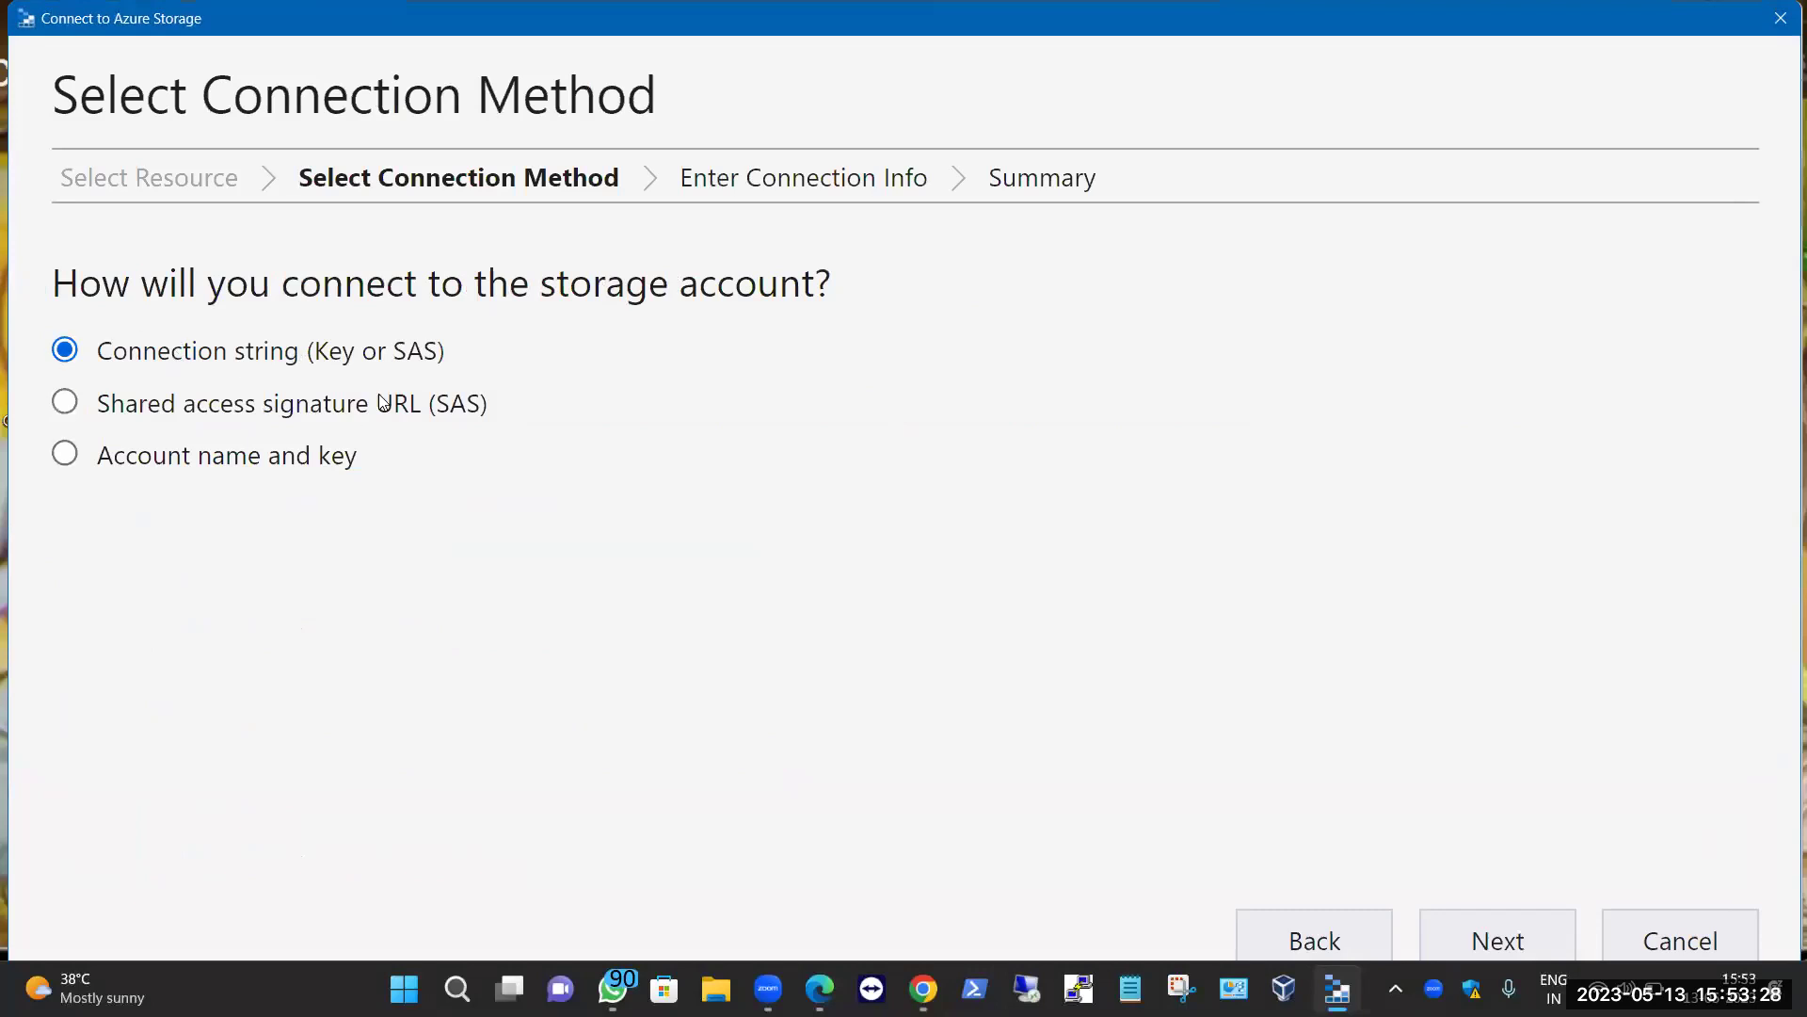
click(76, 460)
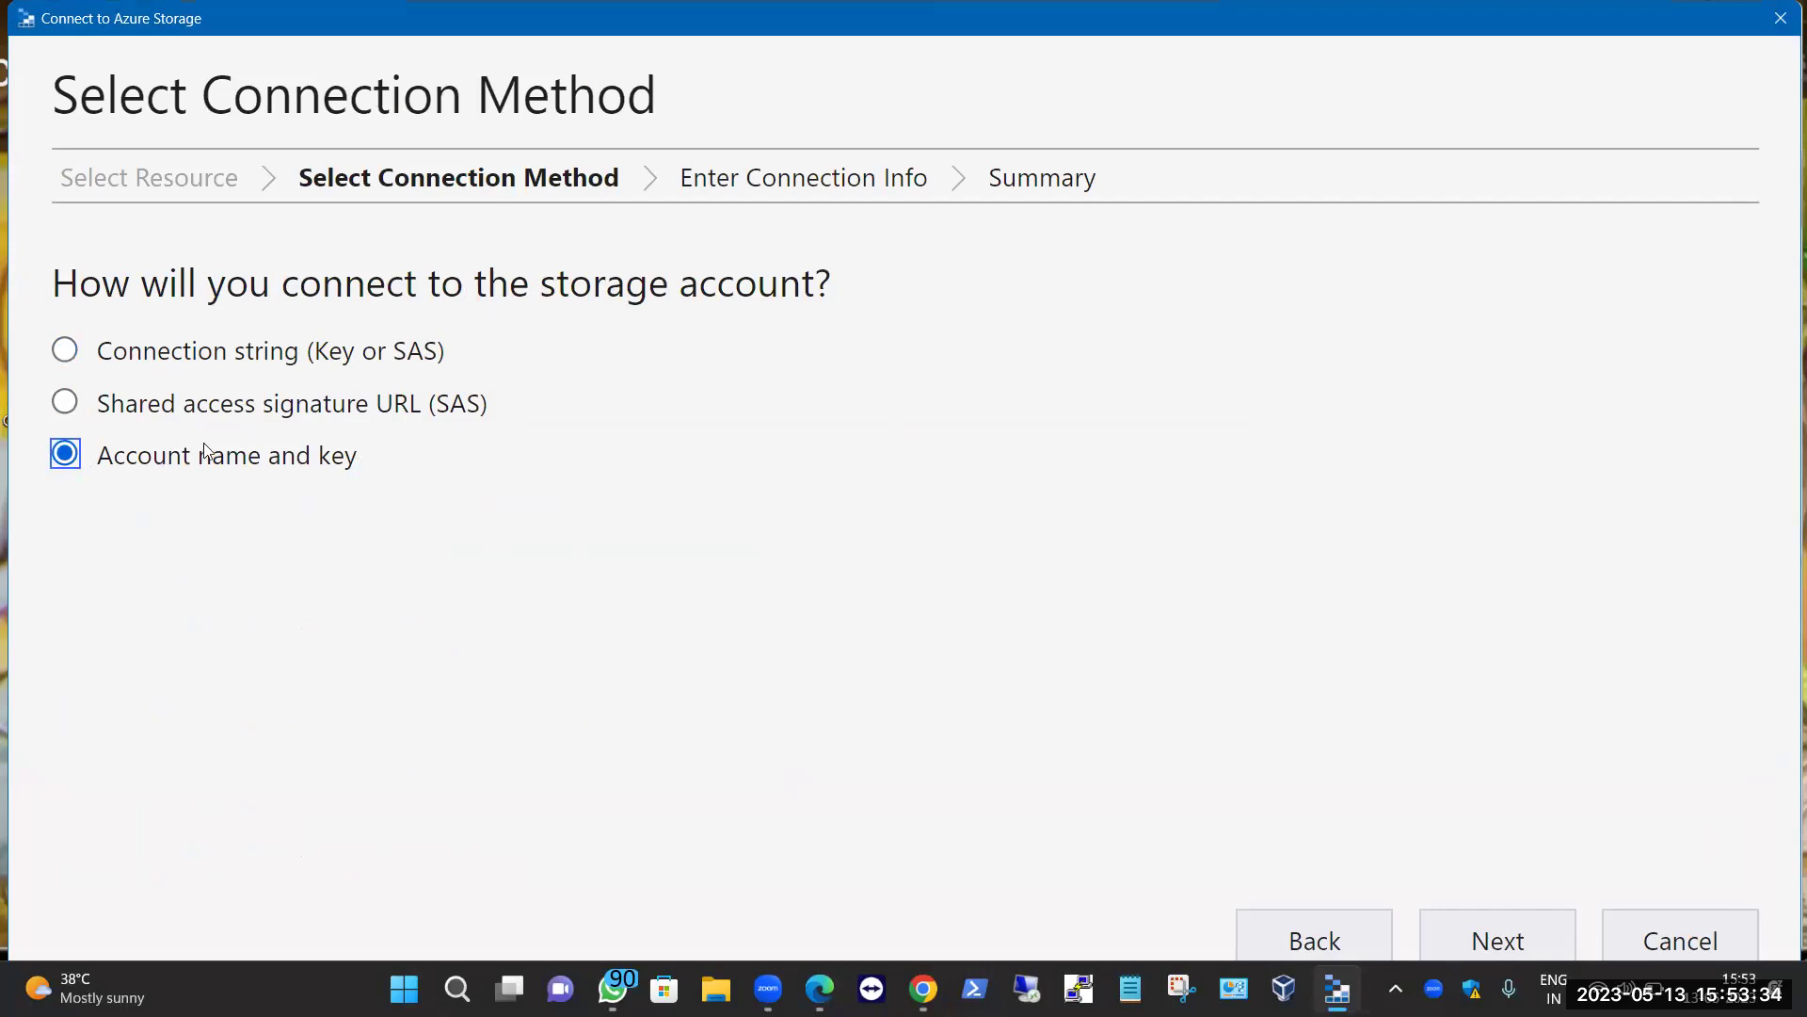
click(1531, 941)
Step: Enter NEW ST Acc as the display name and move to the Account name field
click(480, 286)
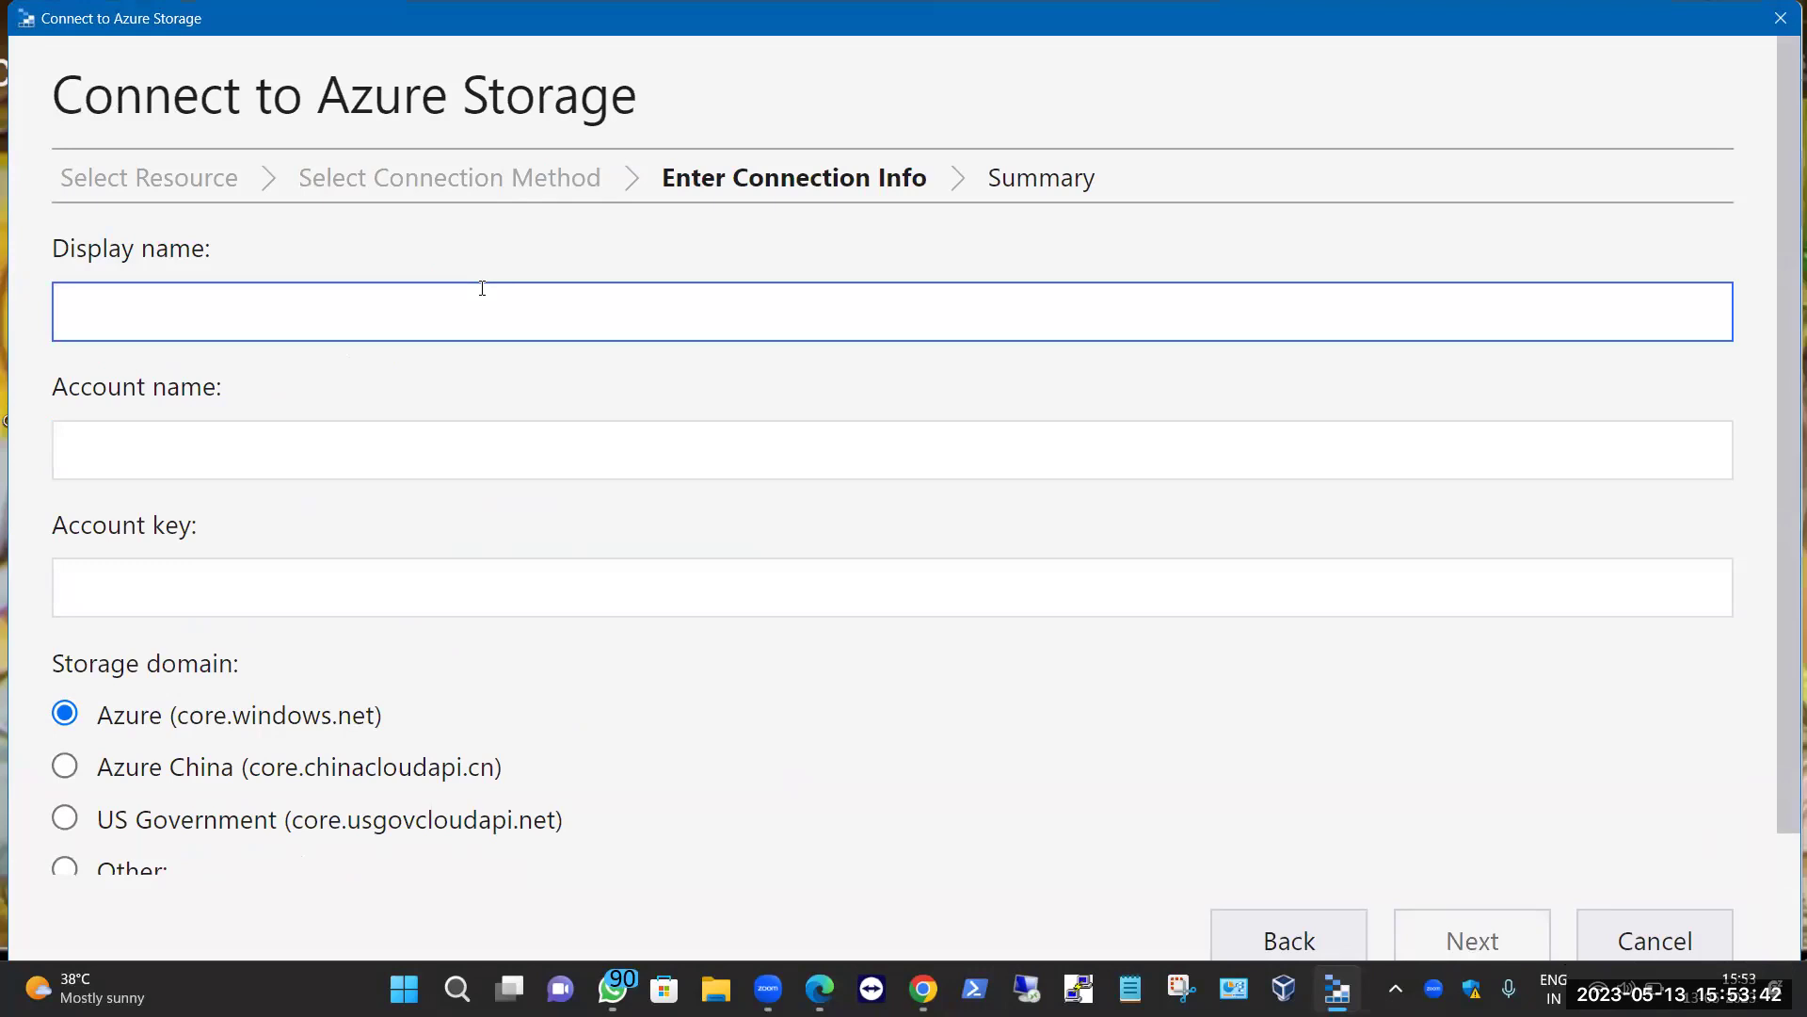
click(290, 312)
text(N)
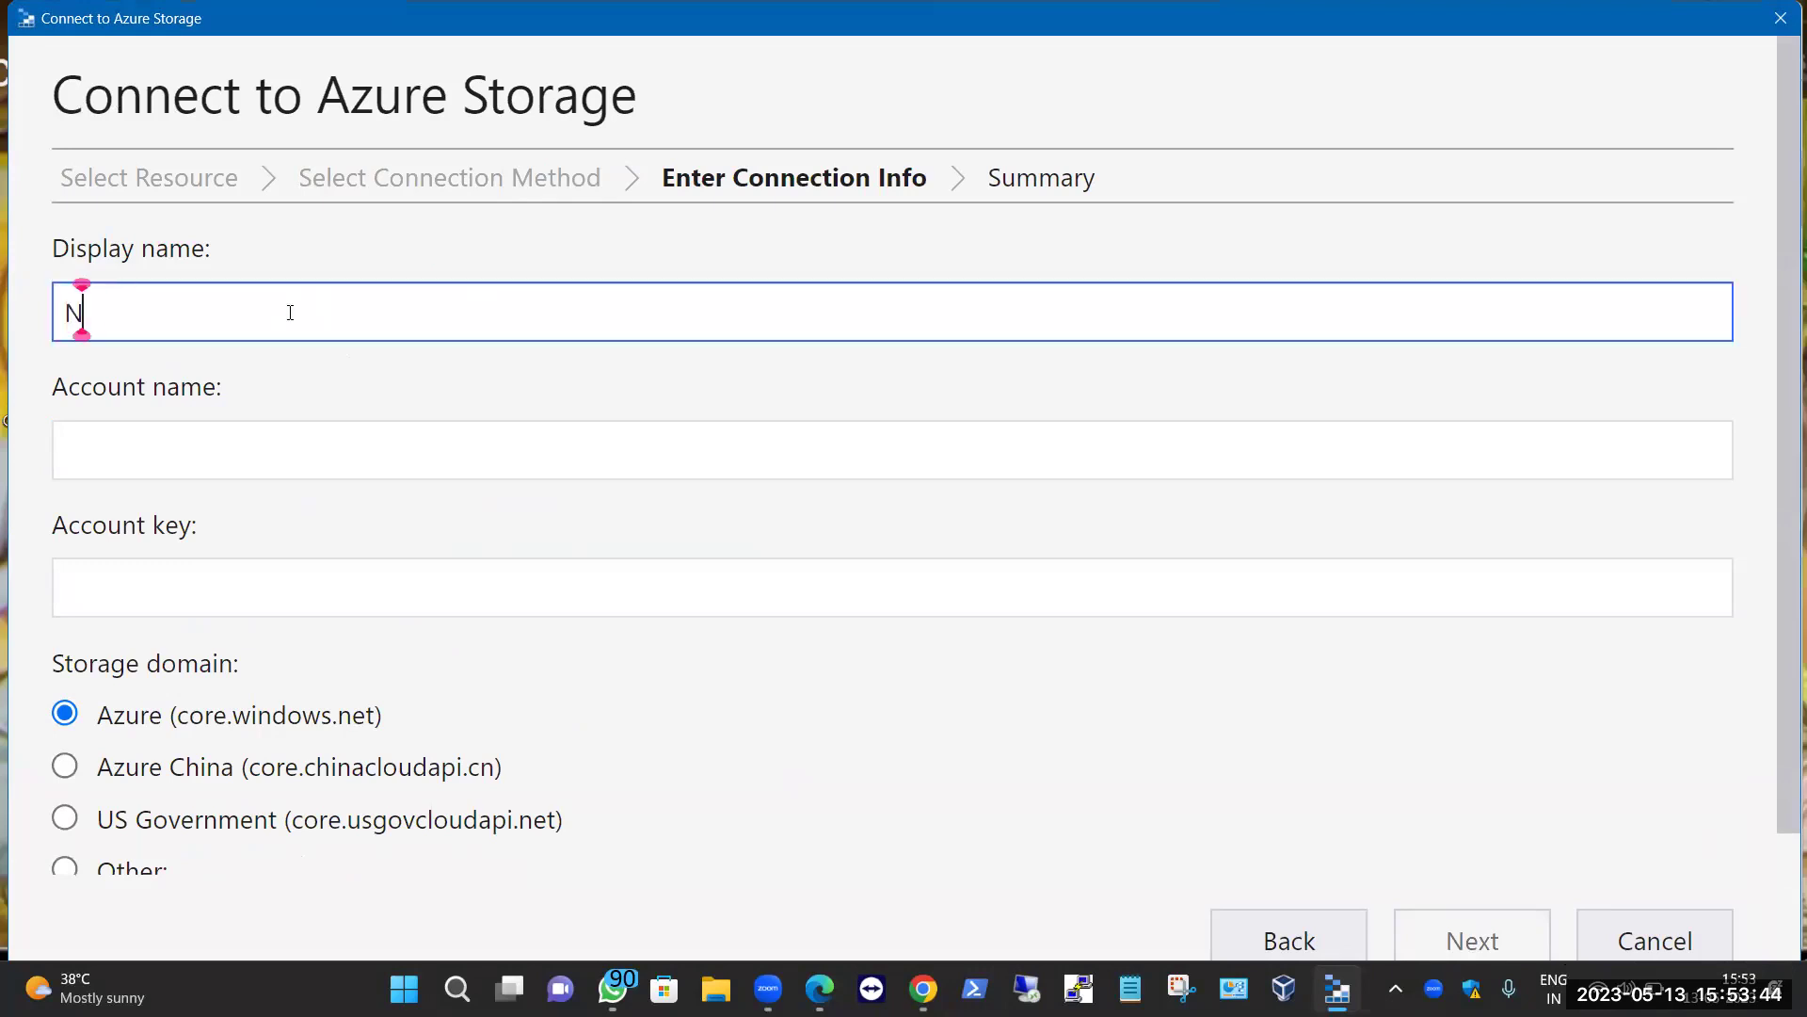
text(EW ST Acc)
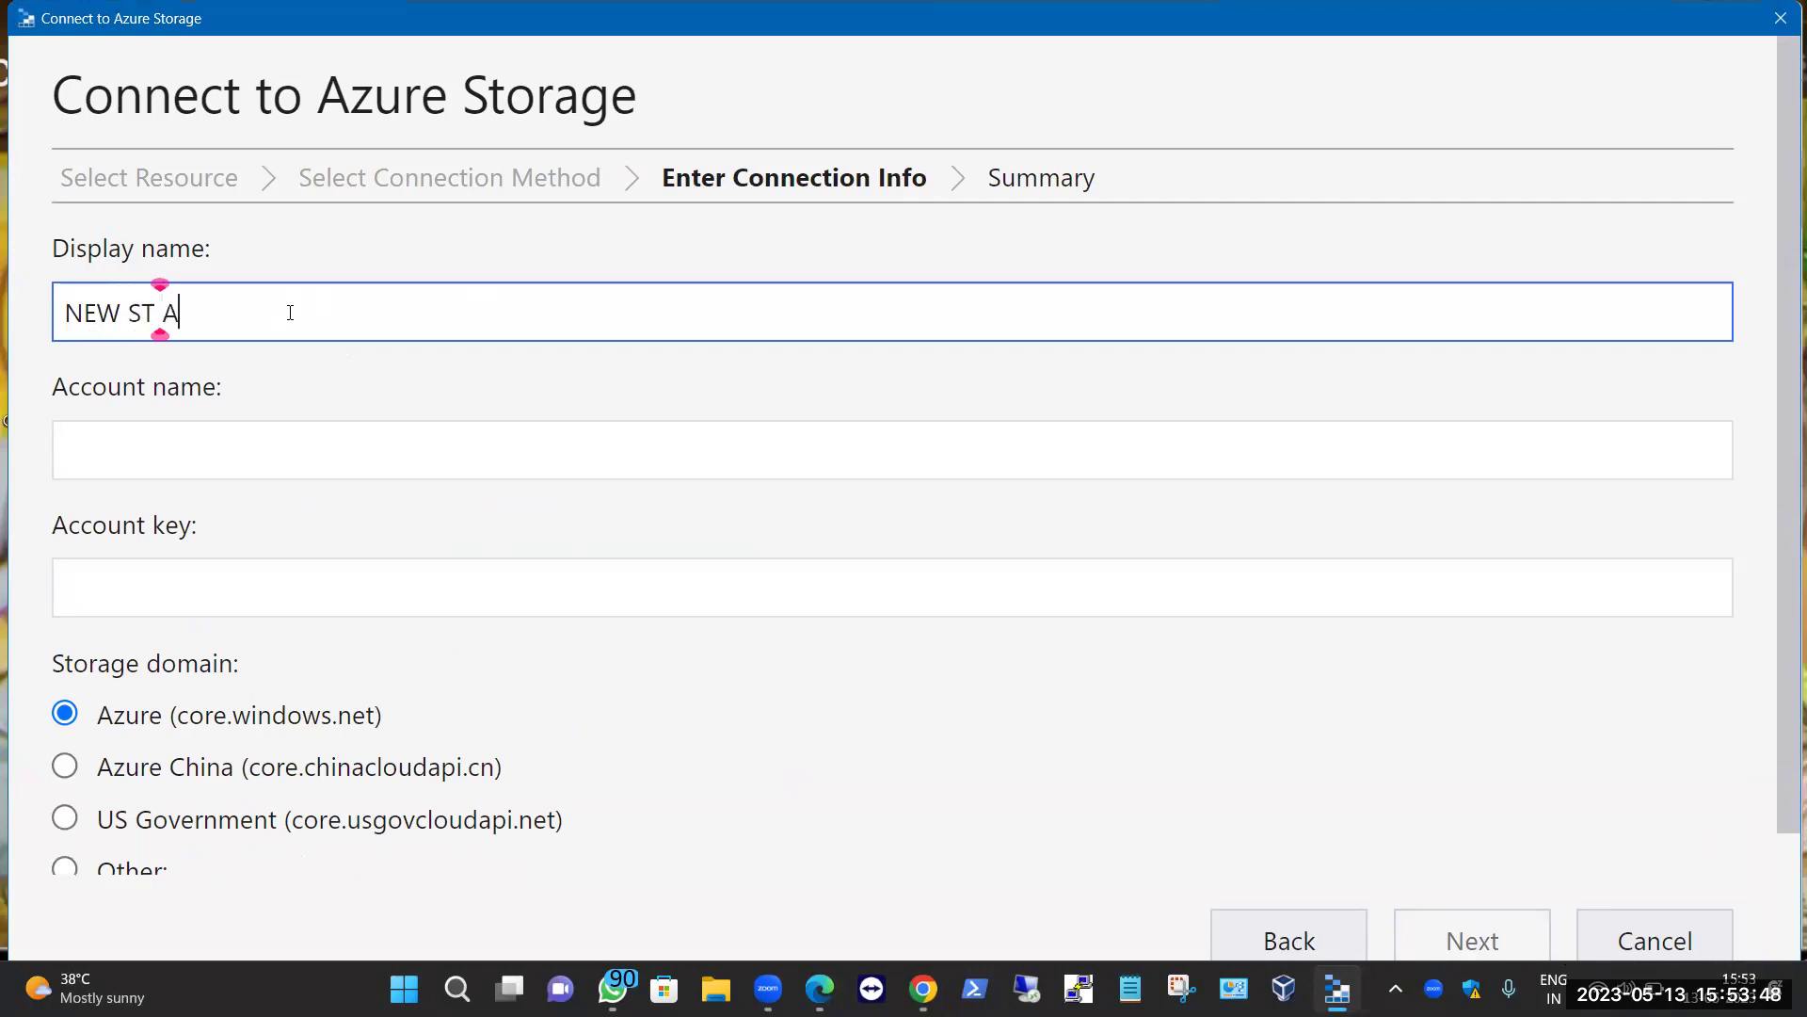
click(216, 520)
click(211, 464)
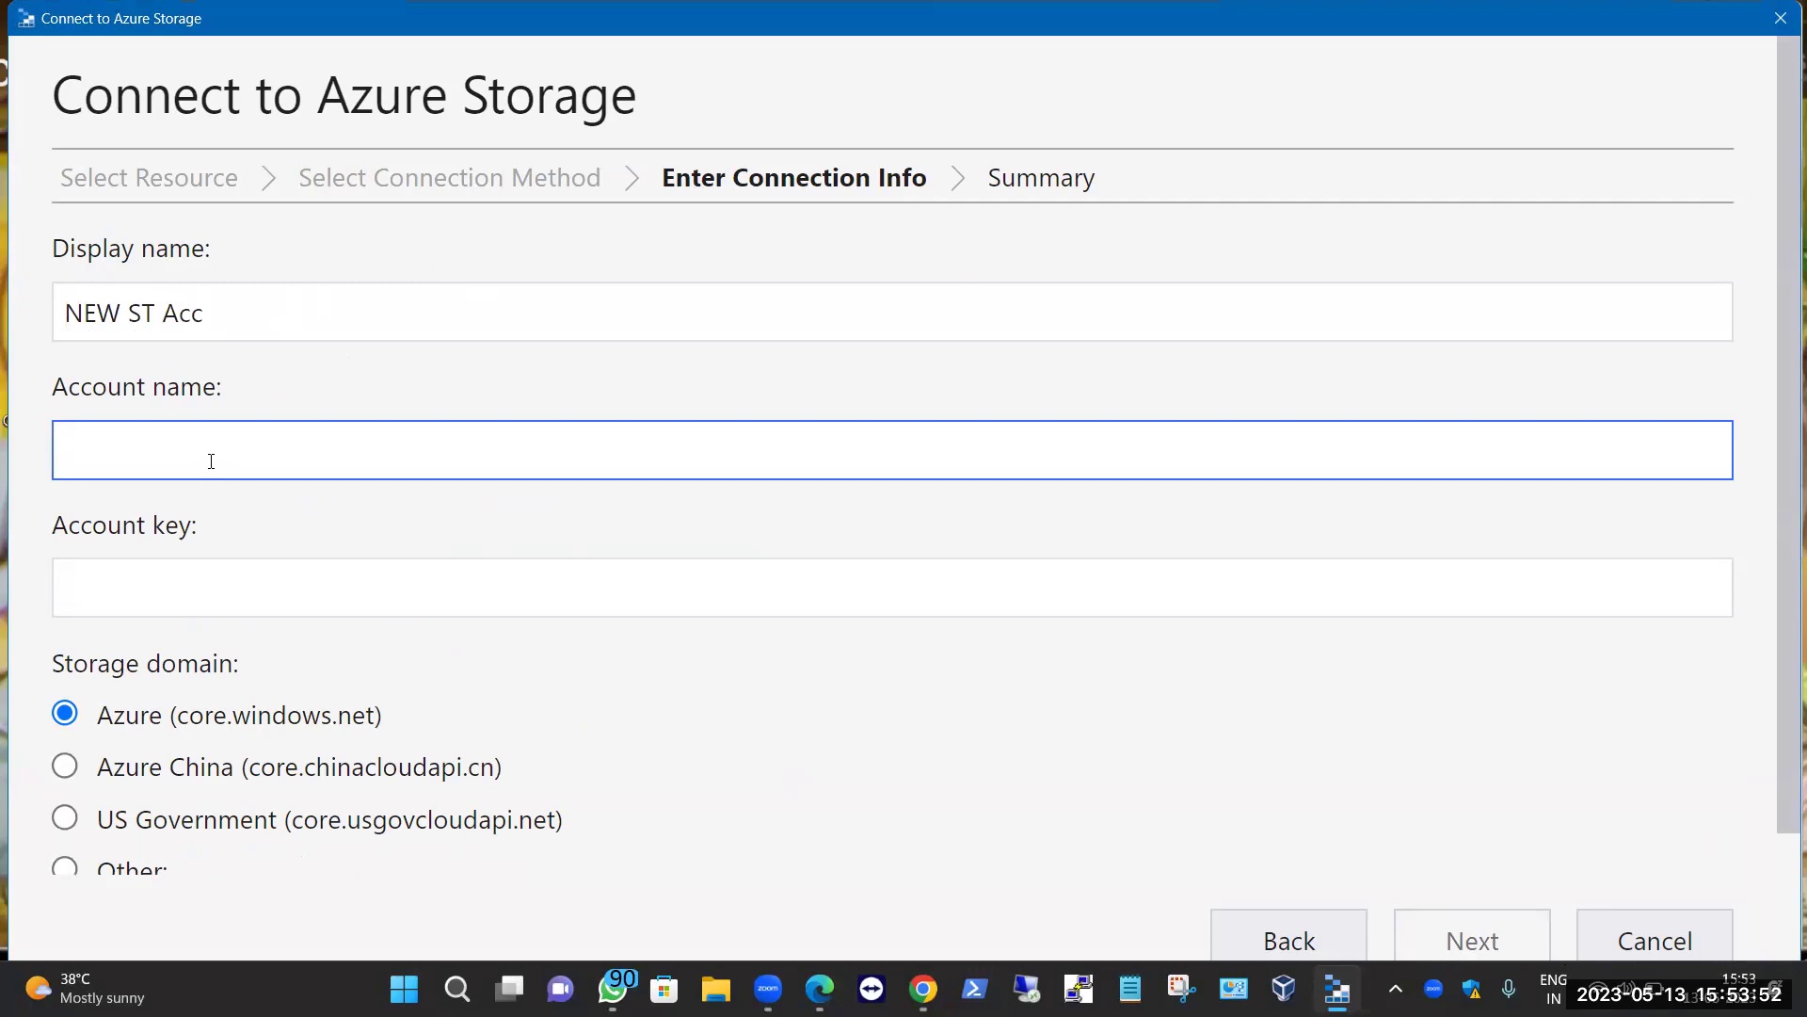
Step: Paste the storage account name into the Account name field
click(591, 57)
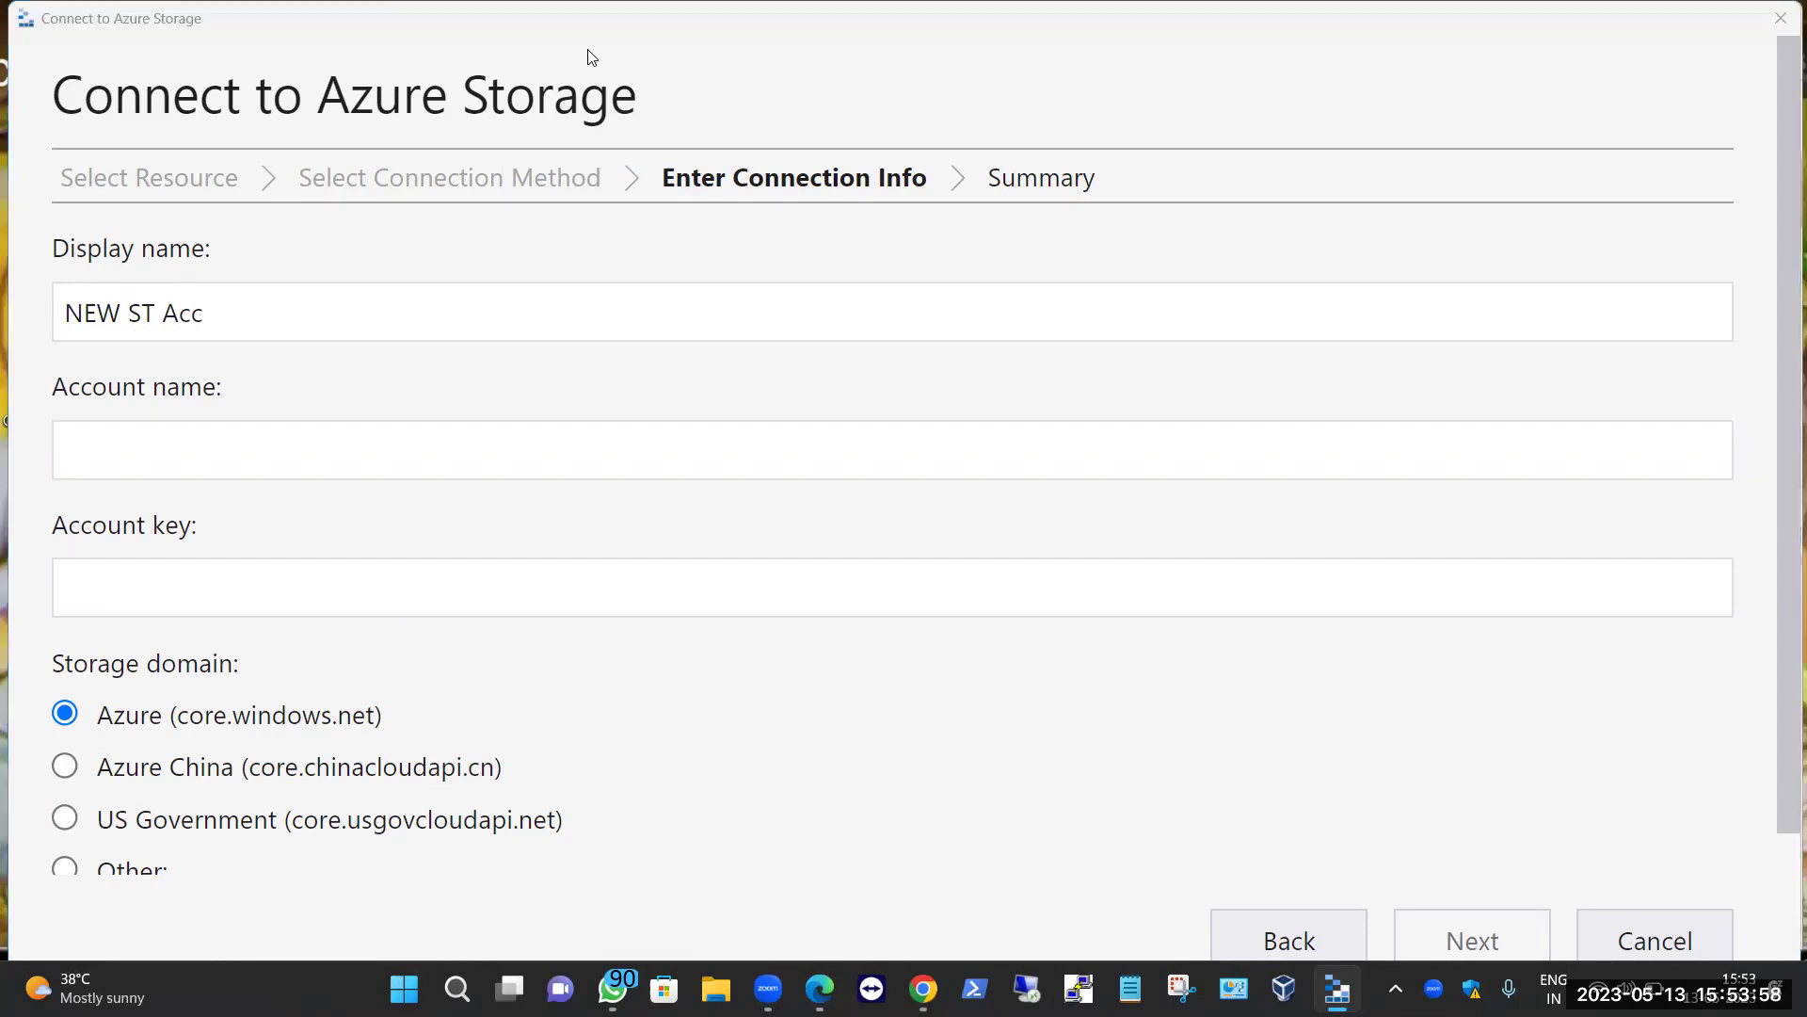
click(211, 448)
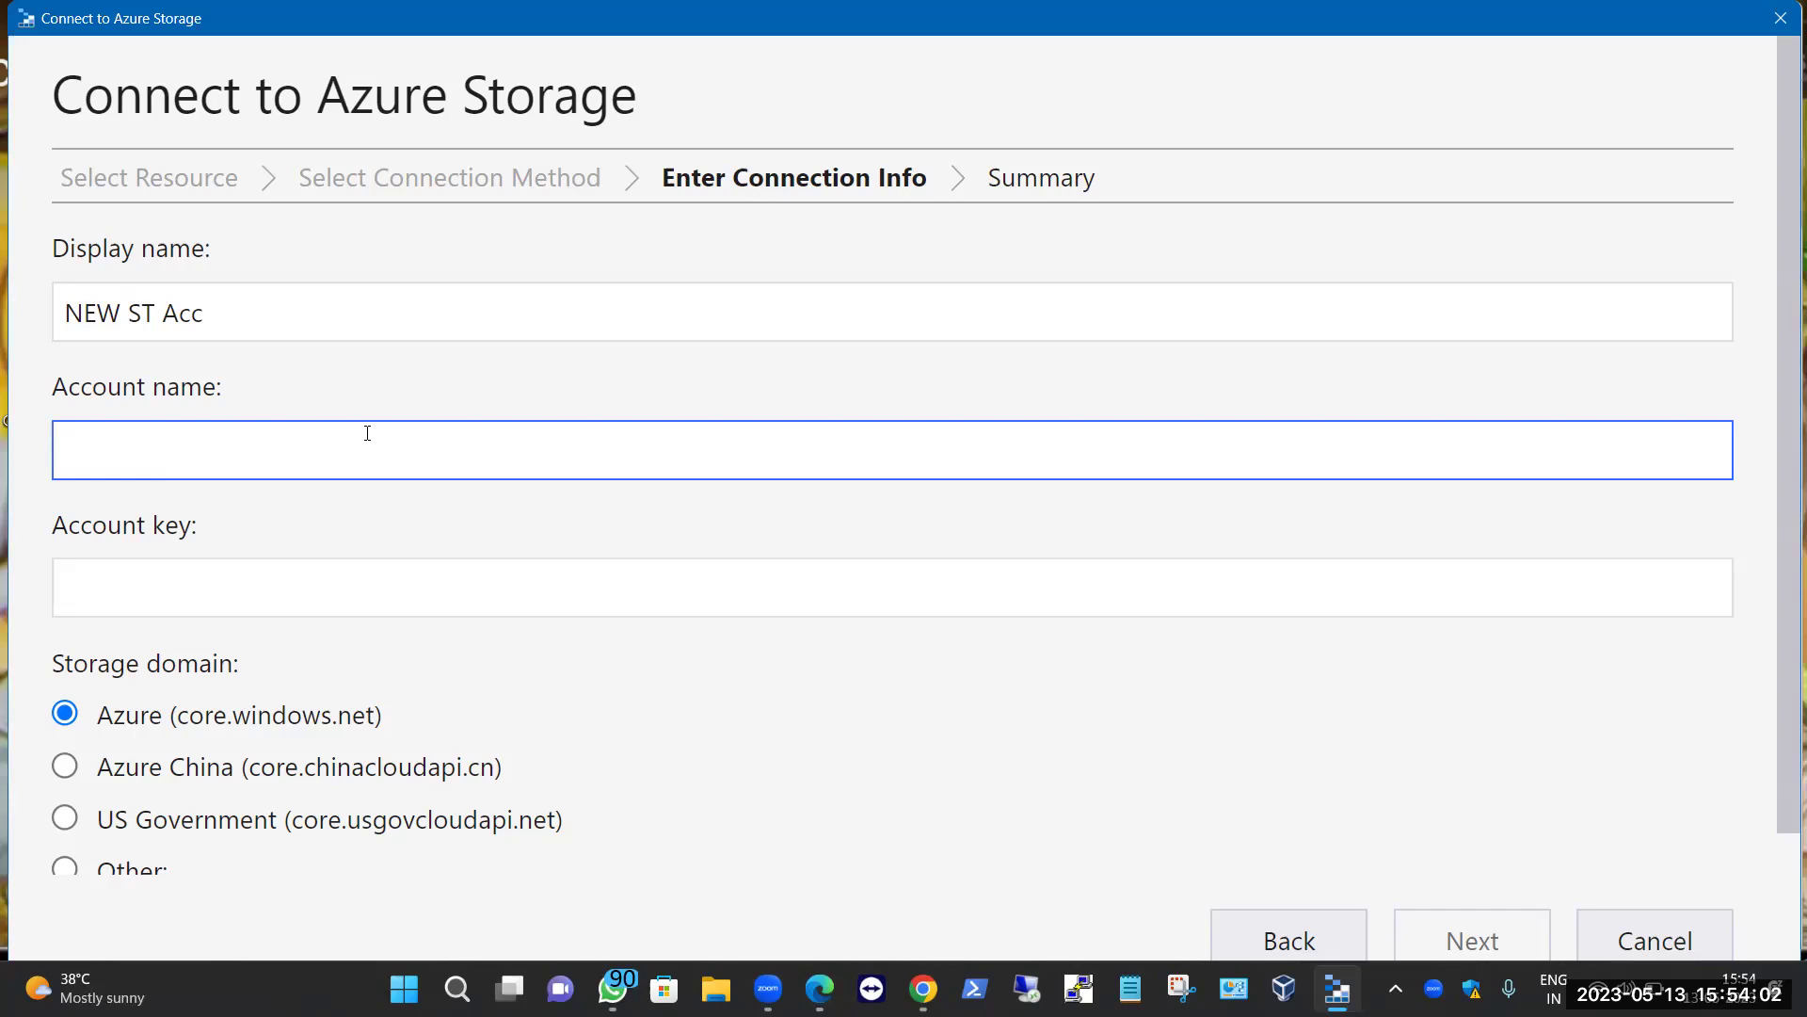
click(234, 444)
text(utkloupractice)
Step: Paste the access key, keep Azure (core.windows.net), and continue to the Summary
click(124, 568)
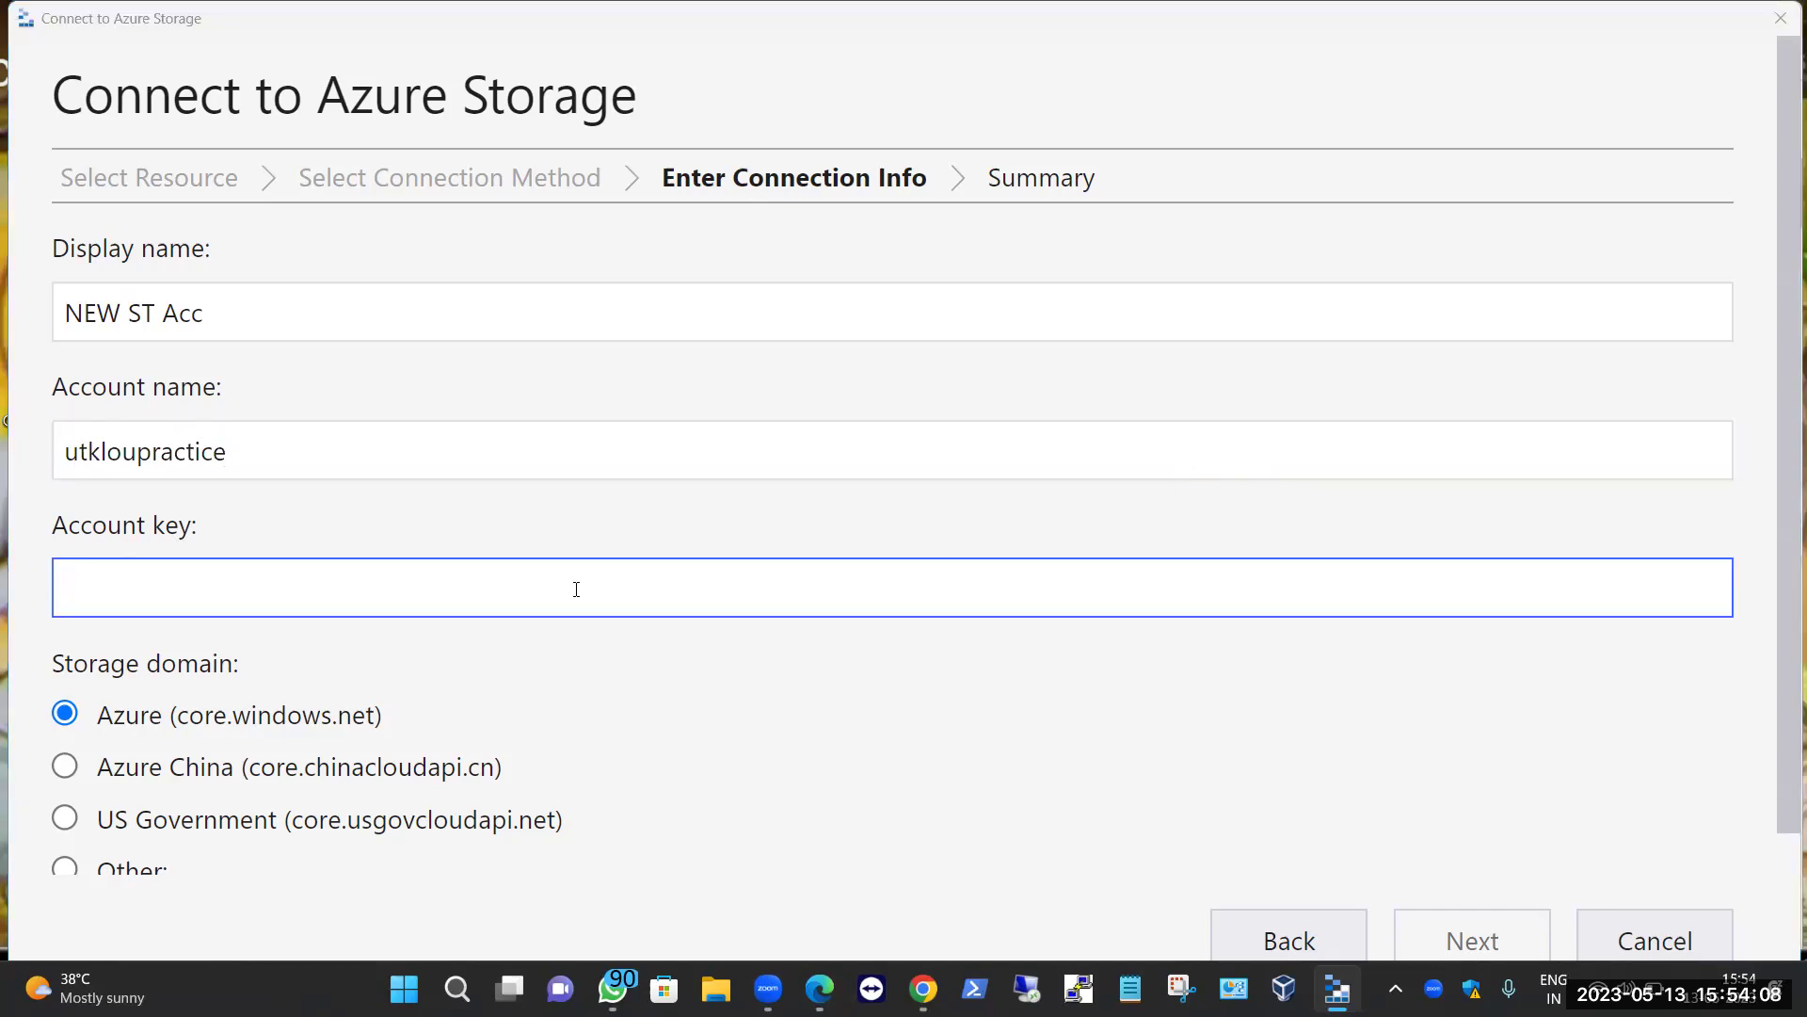
click(527, 586)
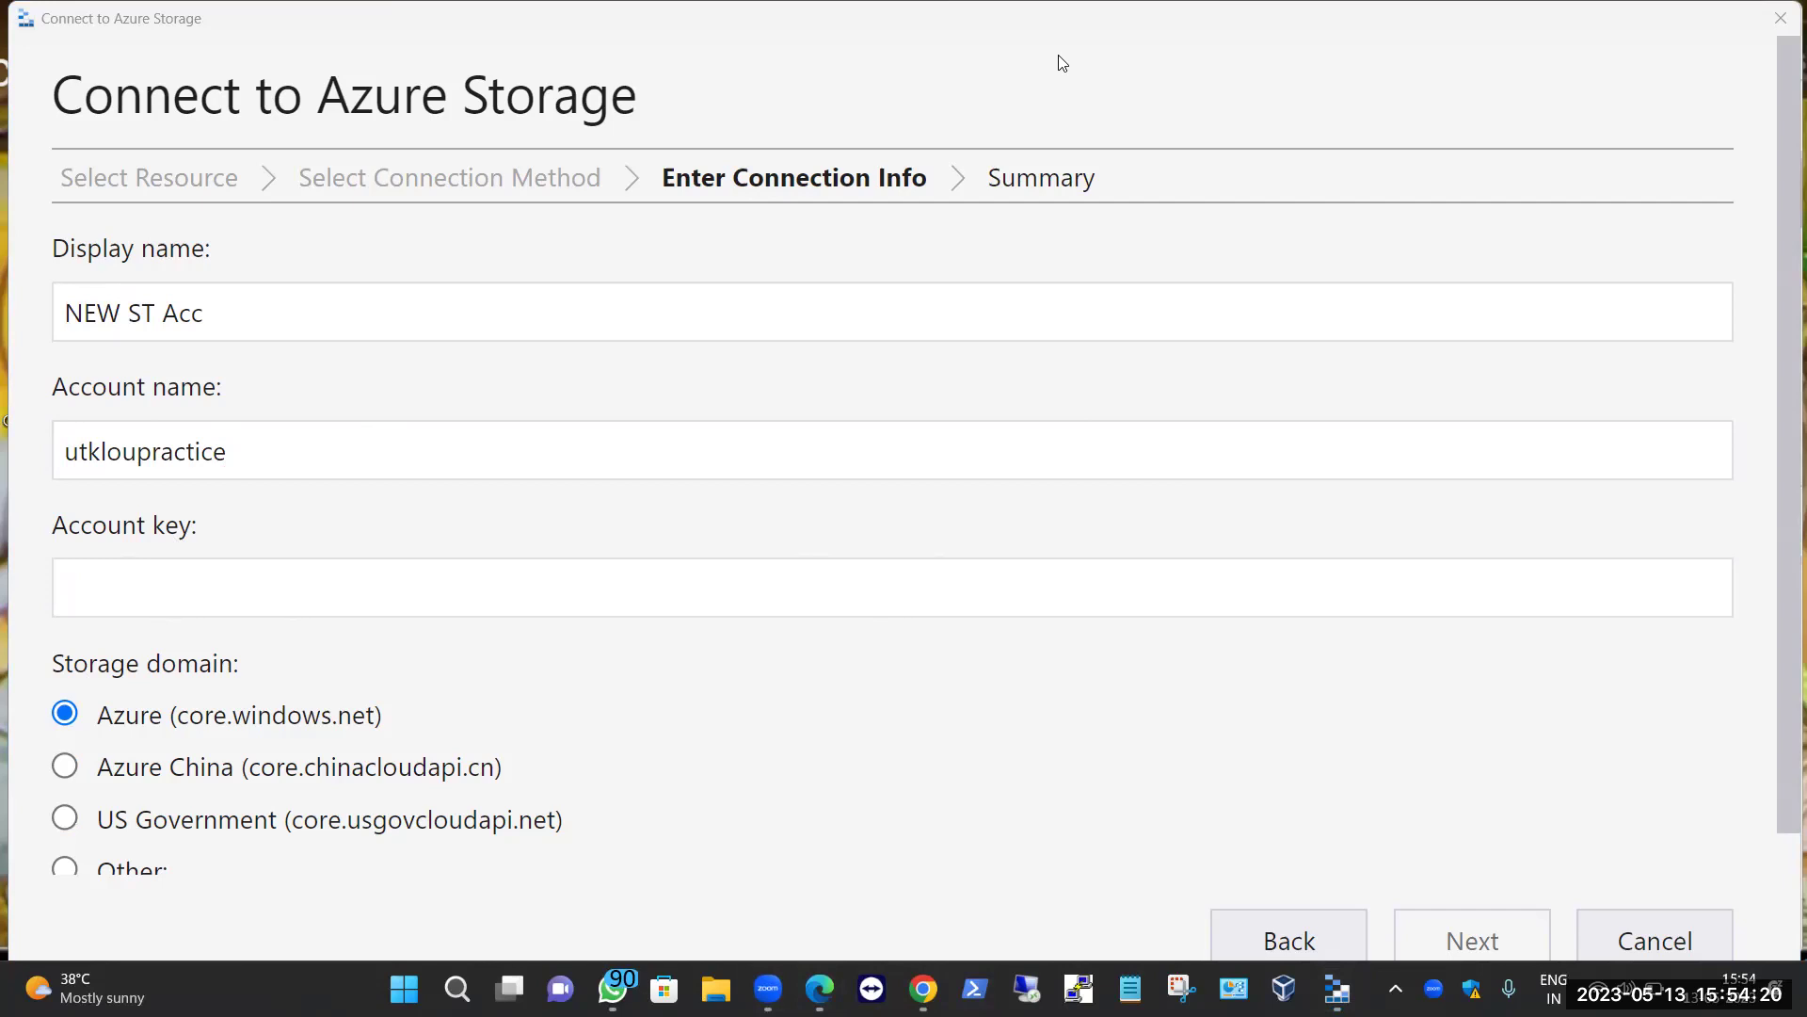
click(267, 602)
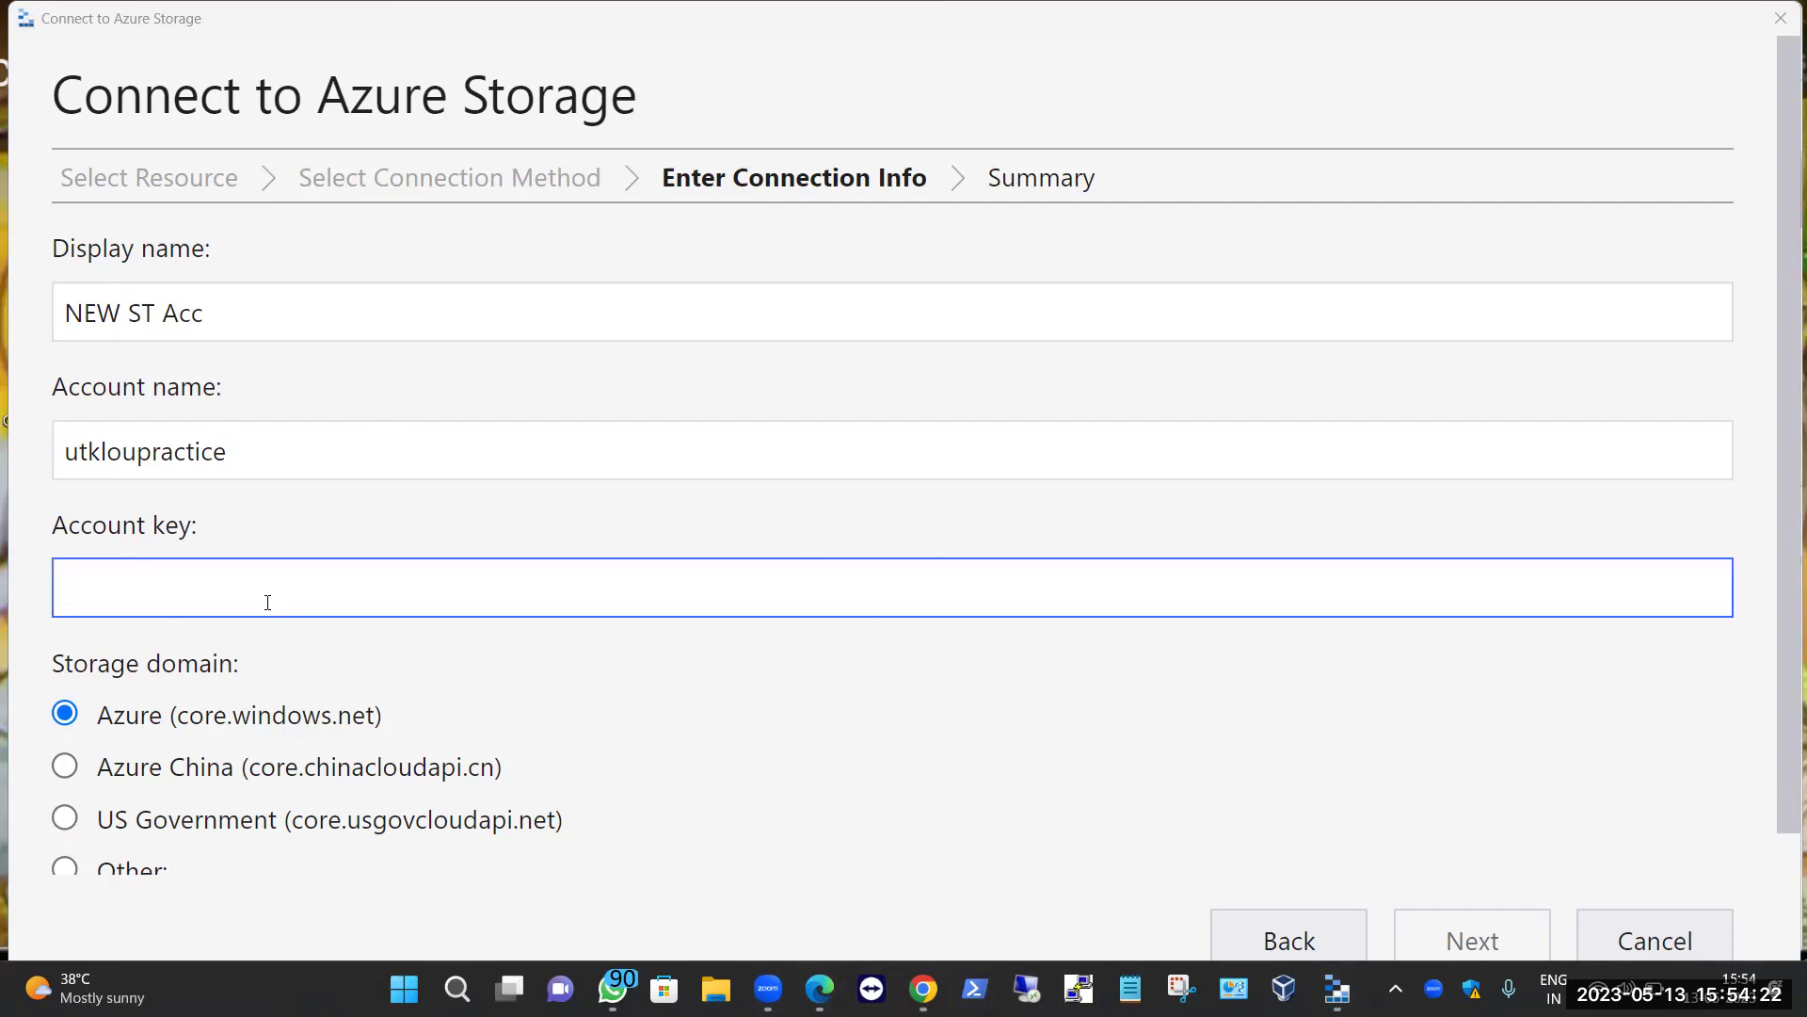
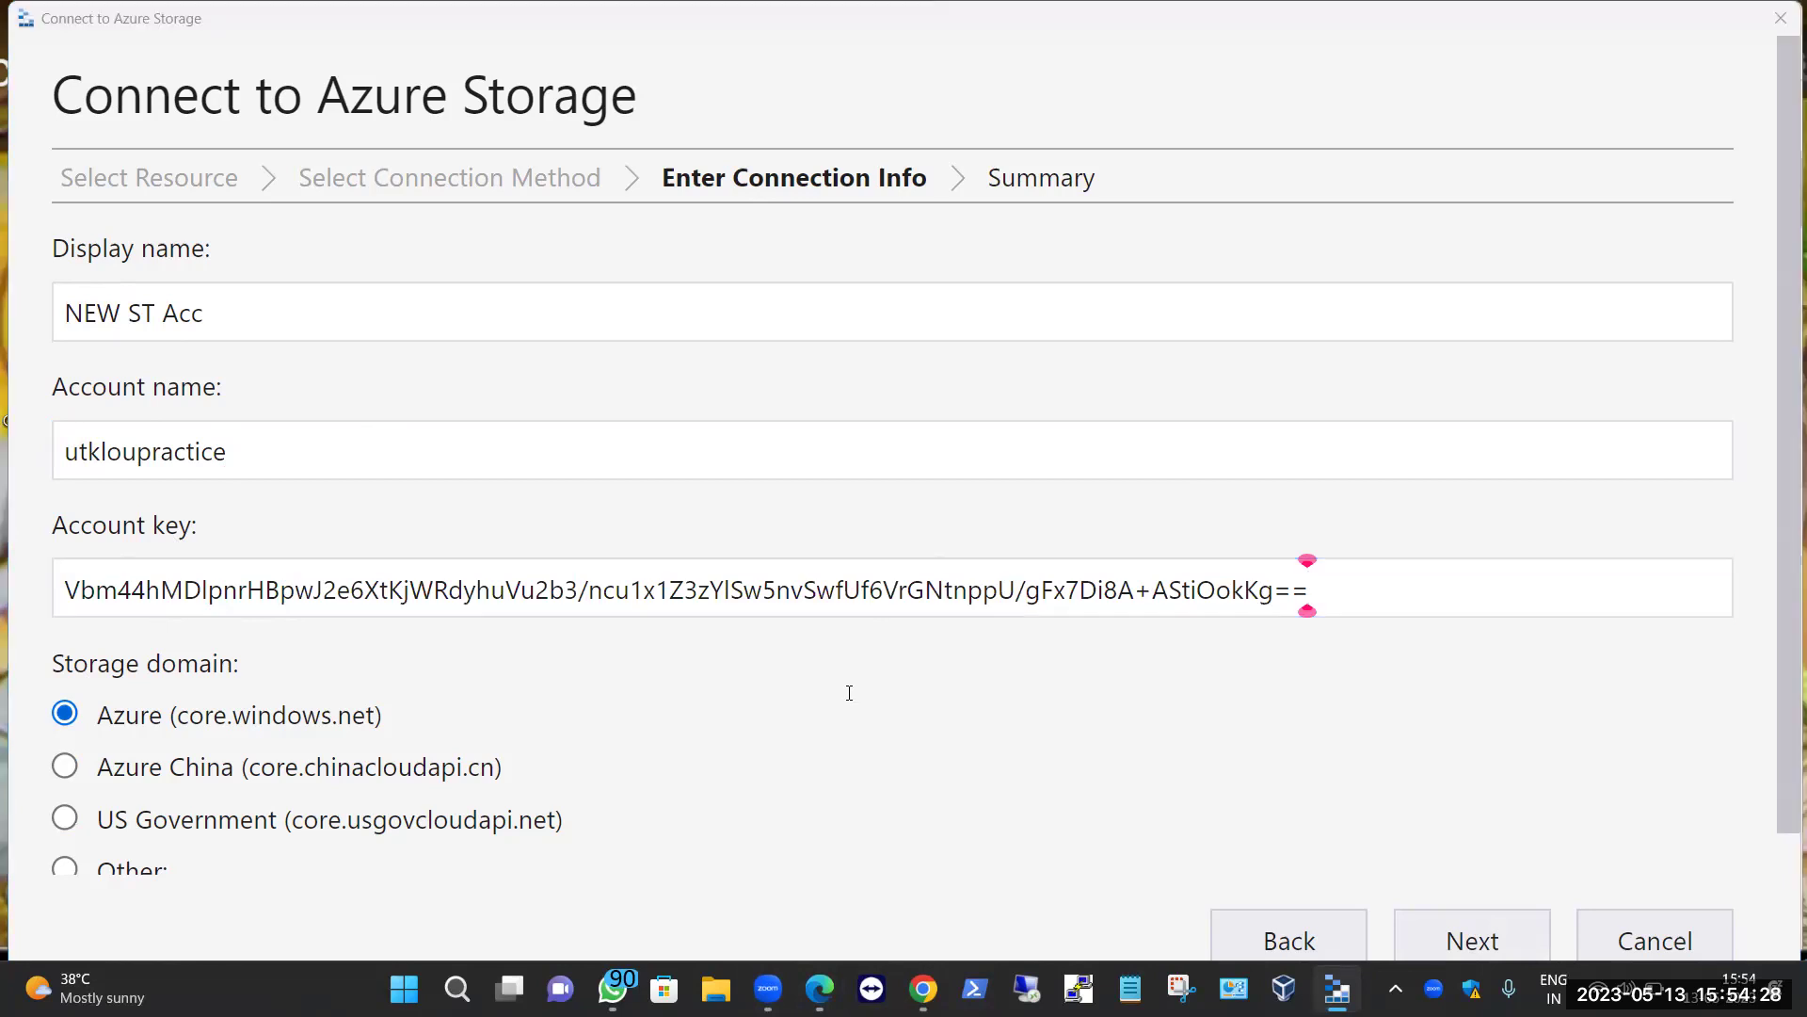
scroll(885, 715, down, 2)
scroll(753, 659, up, 2)
click(591, 597)
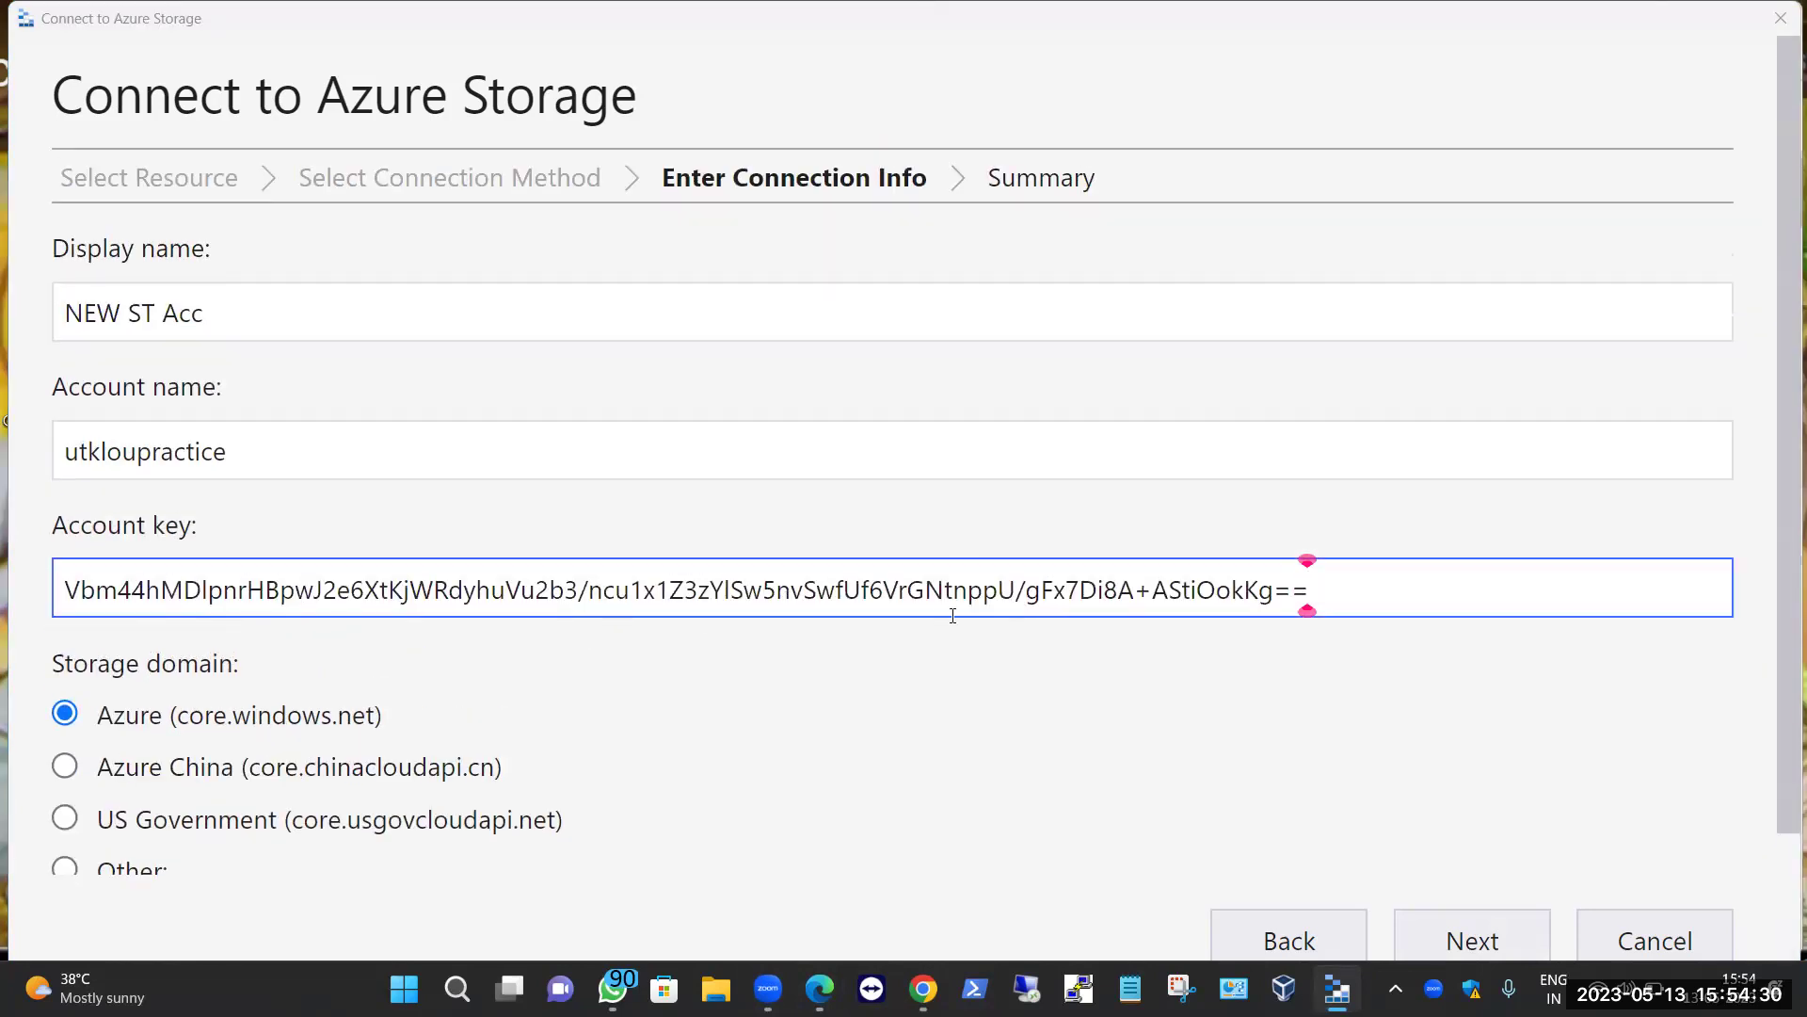
scroll(1272, 656, down, 2)
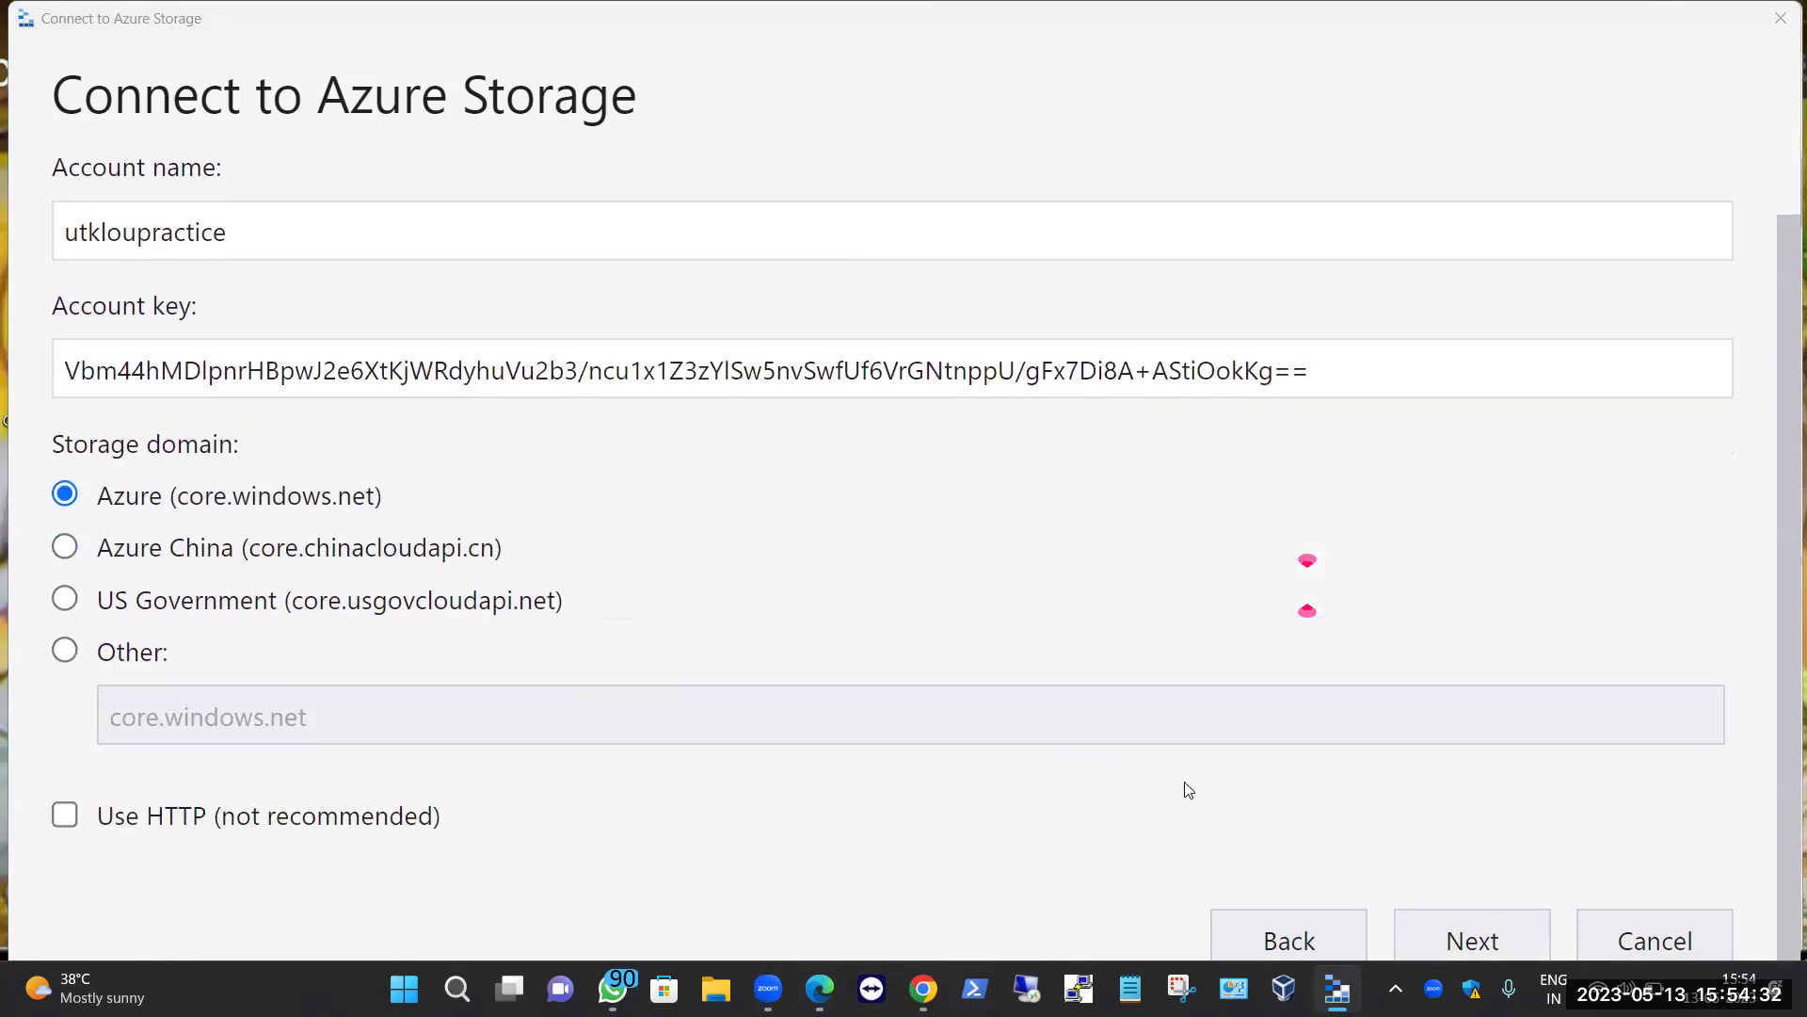
click(1509, 947)
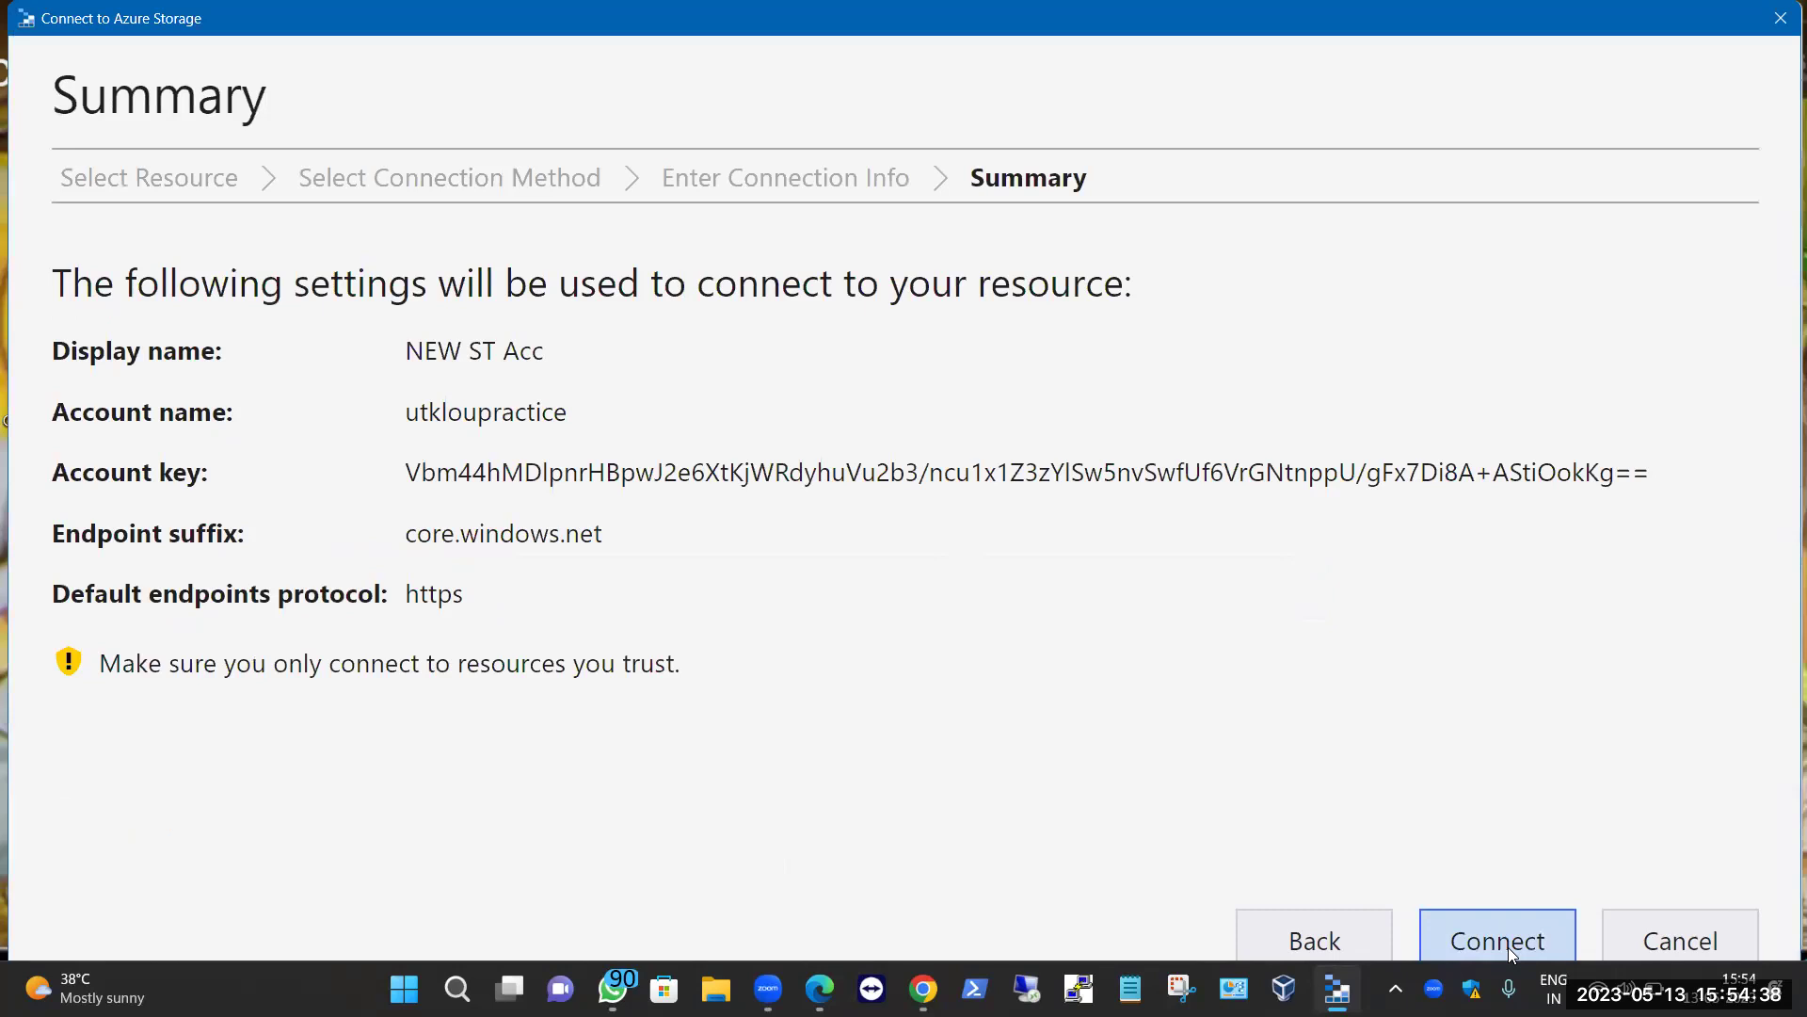
Step: Connect the NEW ST Acc storage account and close the extra Connect to Azure Storage window
click(1508, 947)
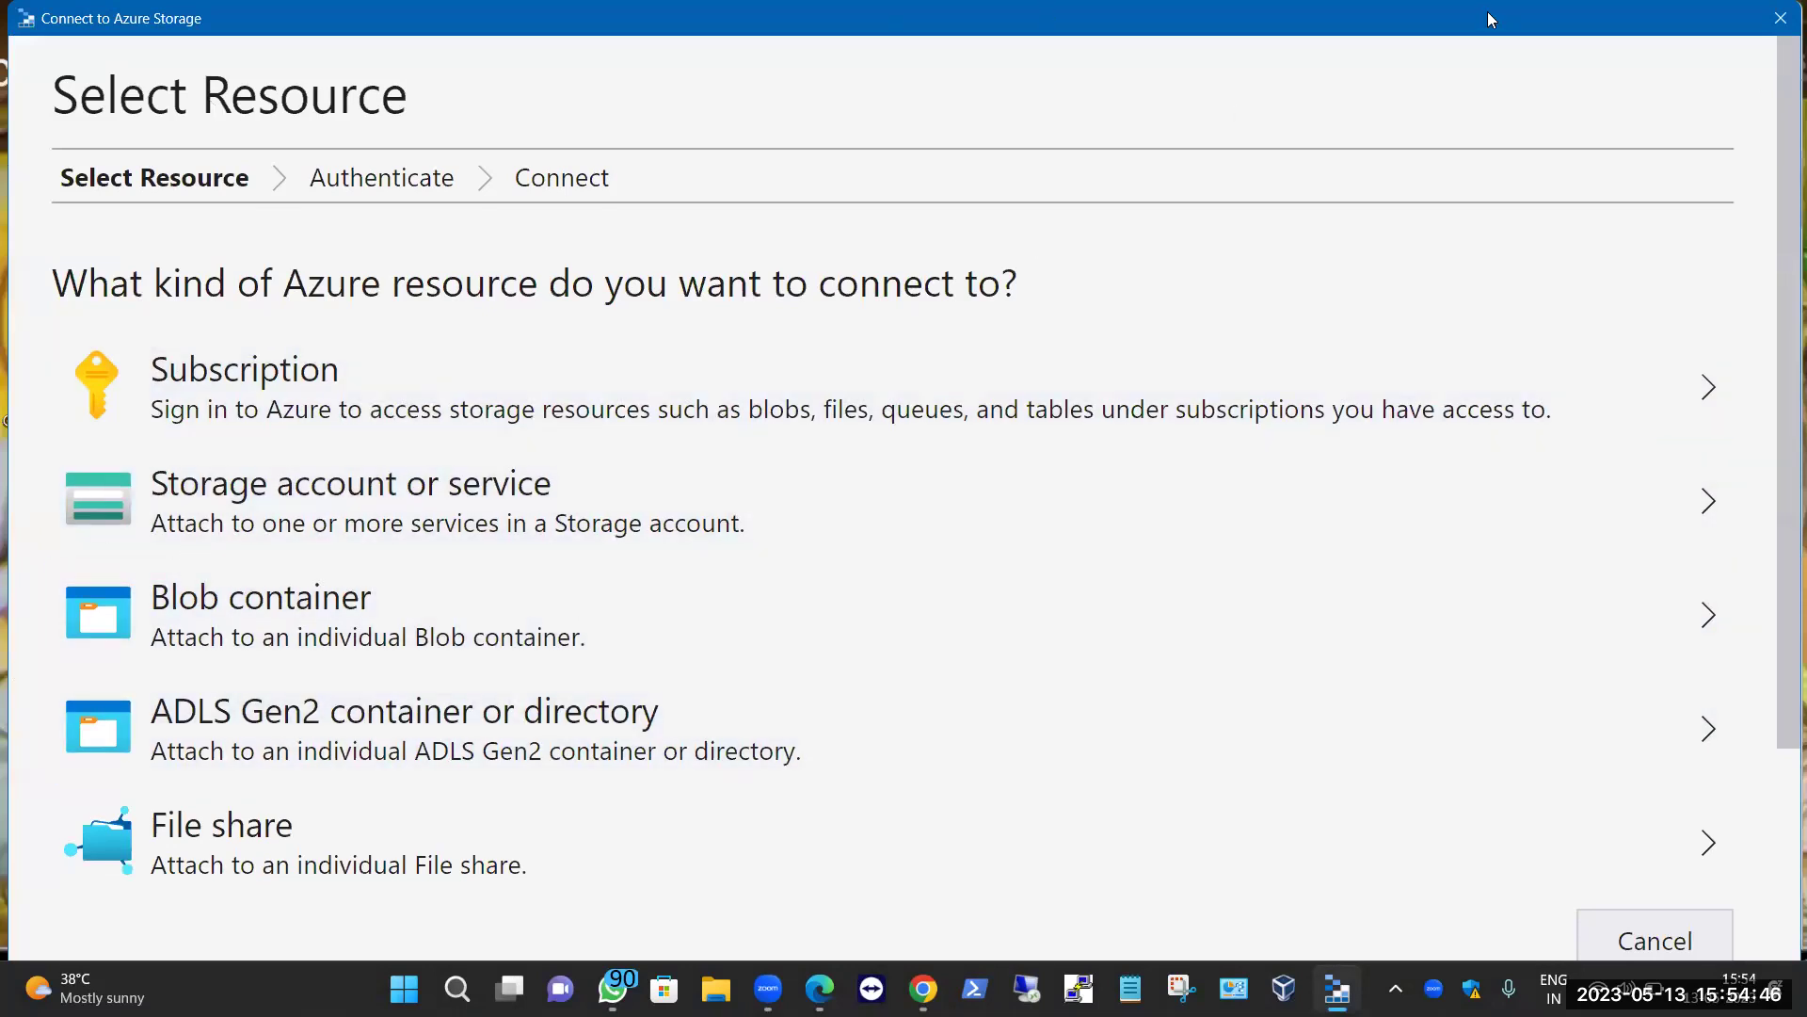
drag(1475, 5, 1447, 6)
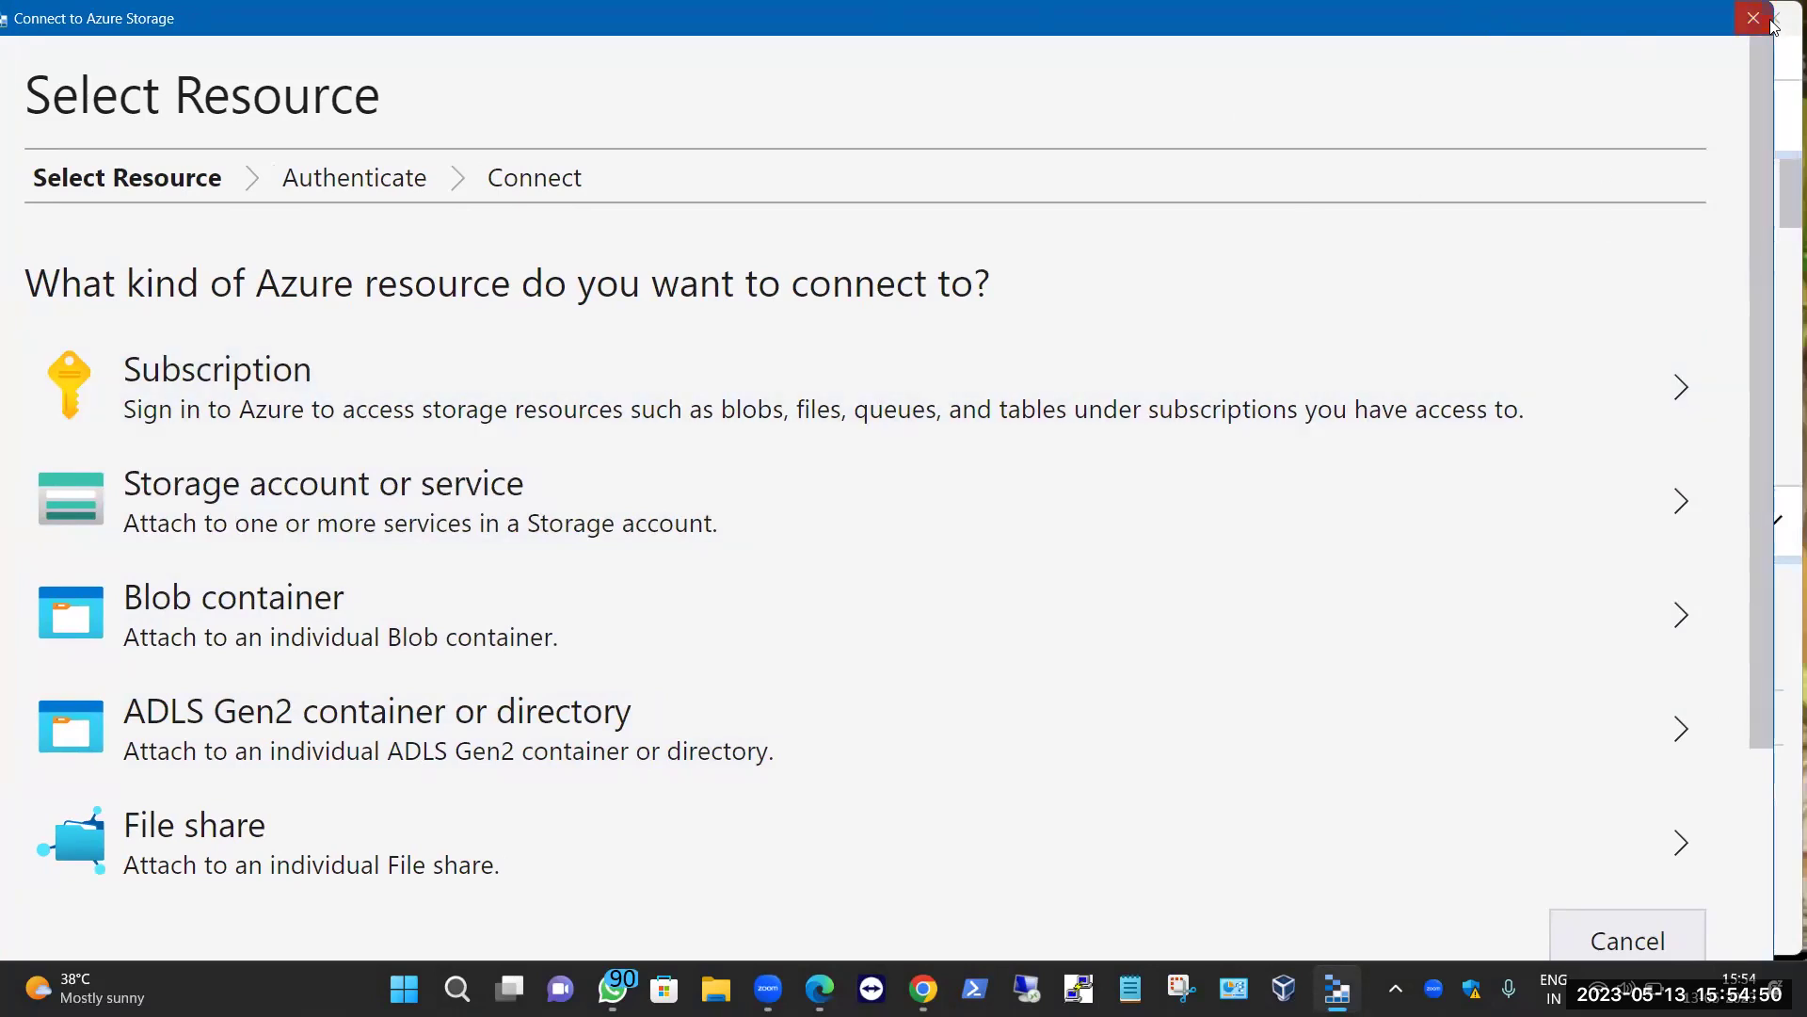
click(1753, 18)
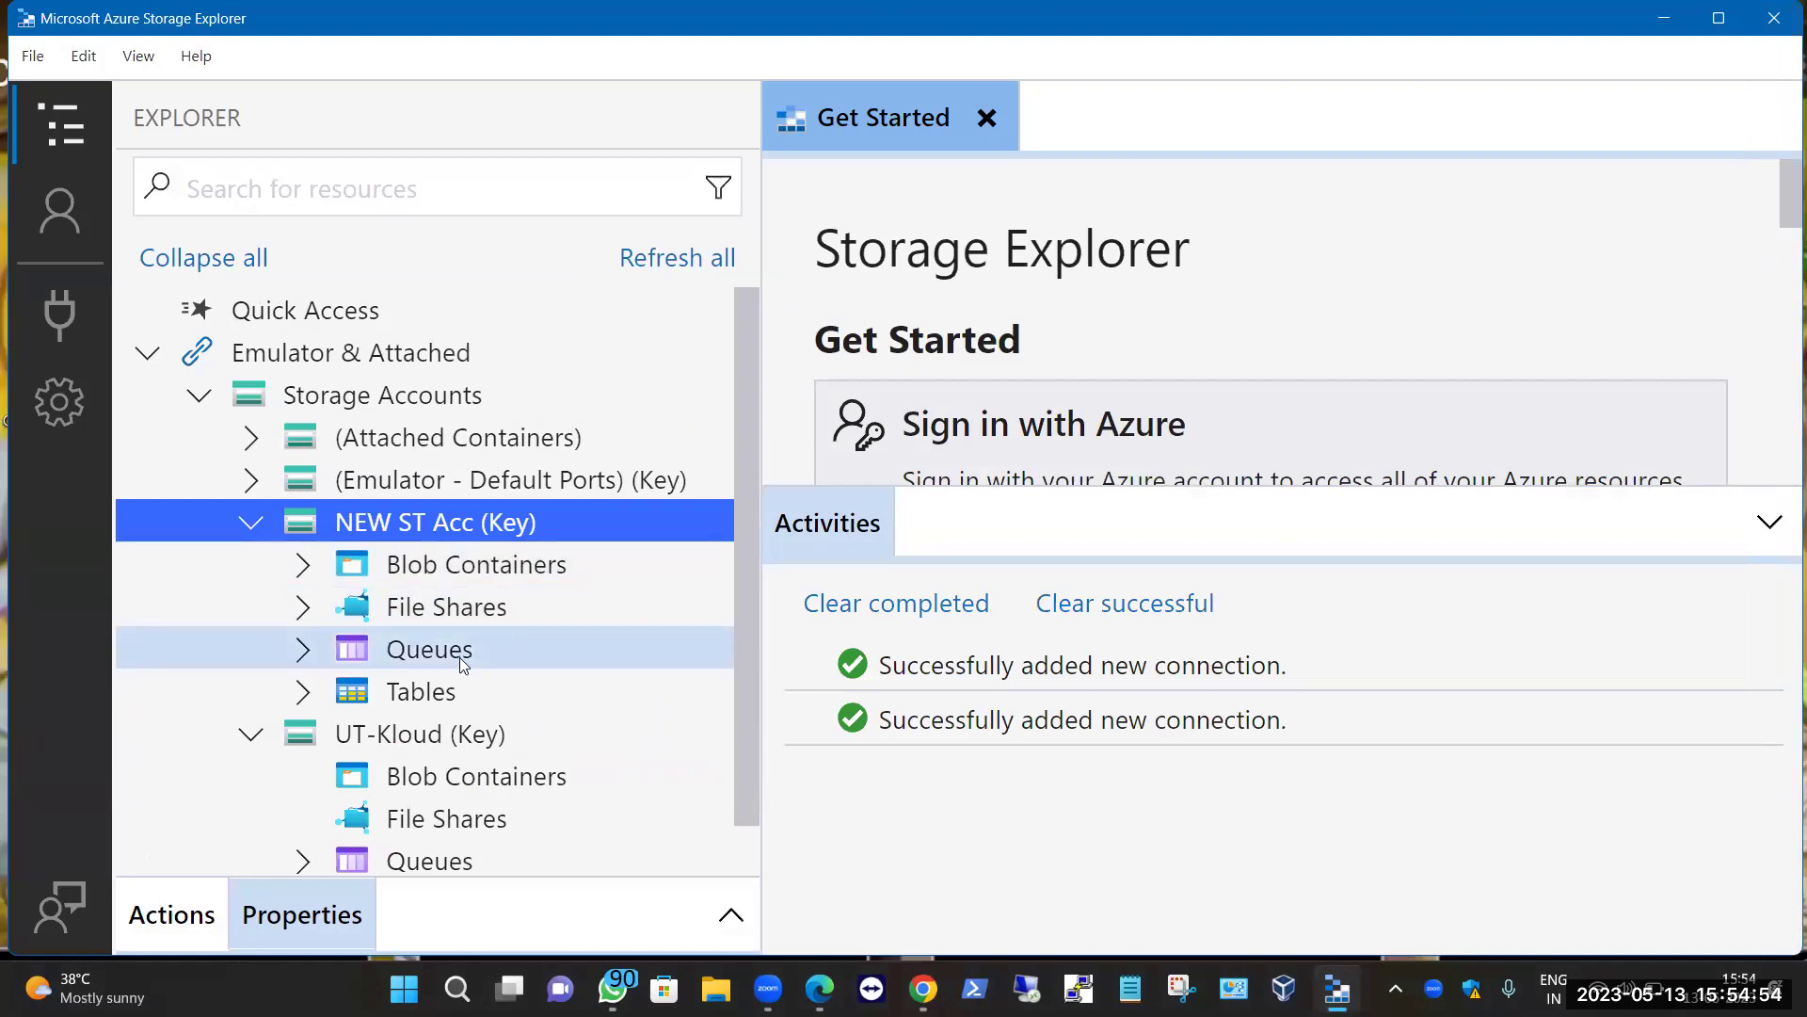
Step: Expand NEW ST Acc's Tables and widen the explorer pane so full table names show
click(401, 696)
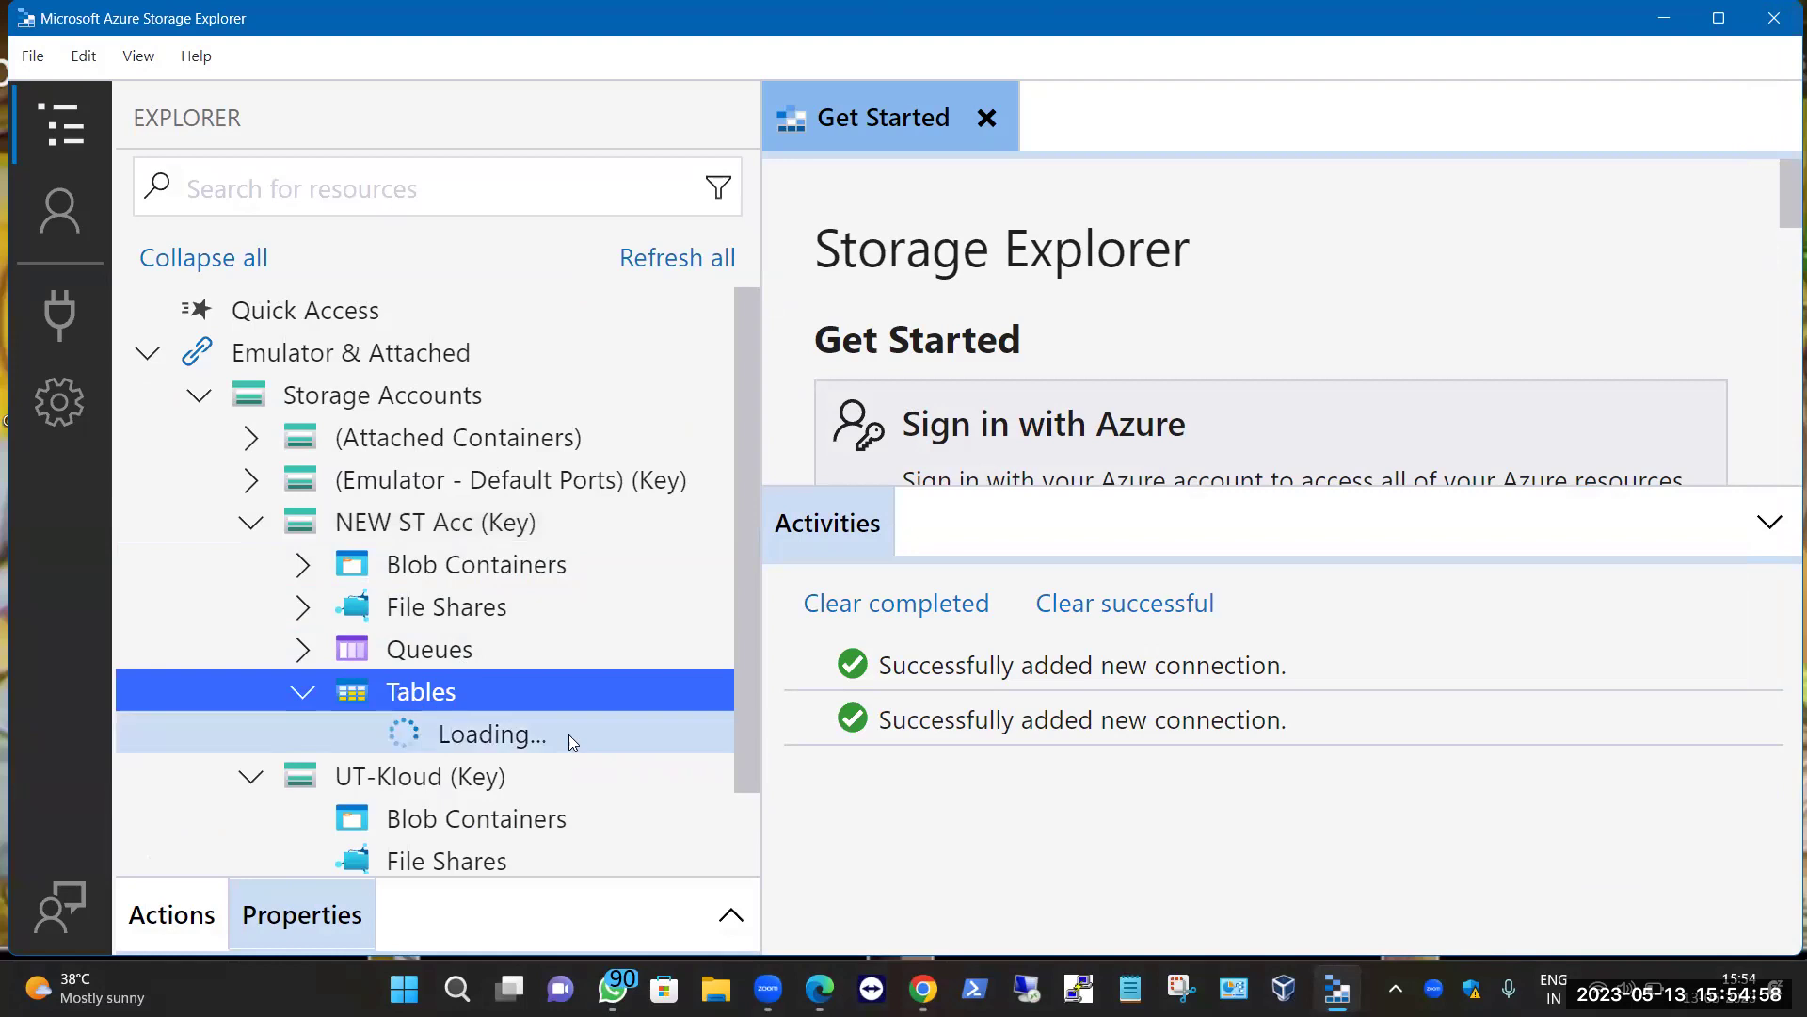
scroll(537, 725, down, 1)
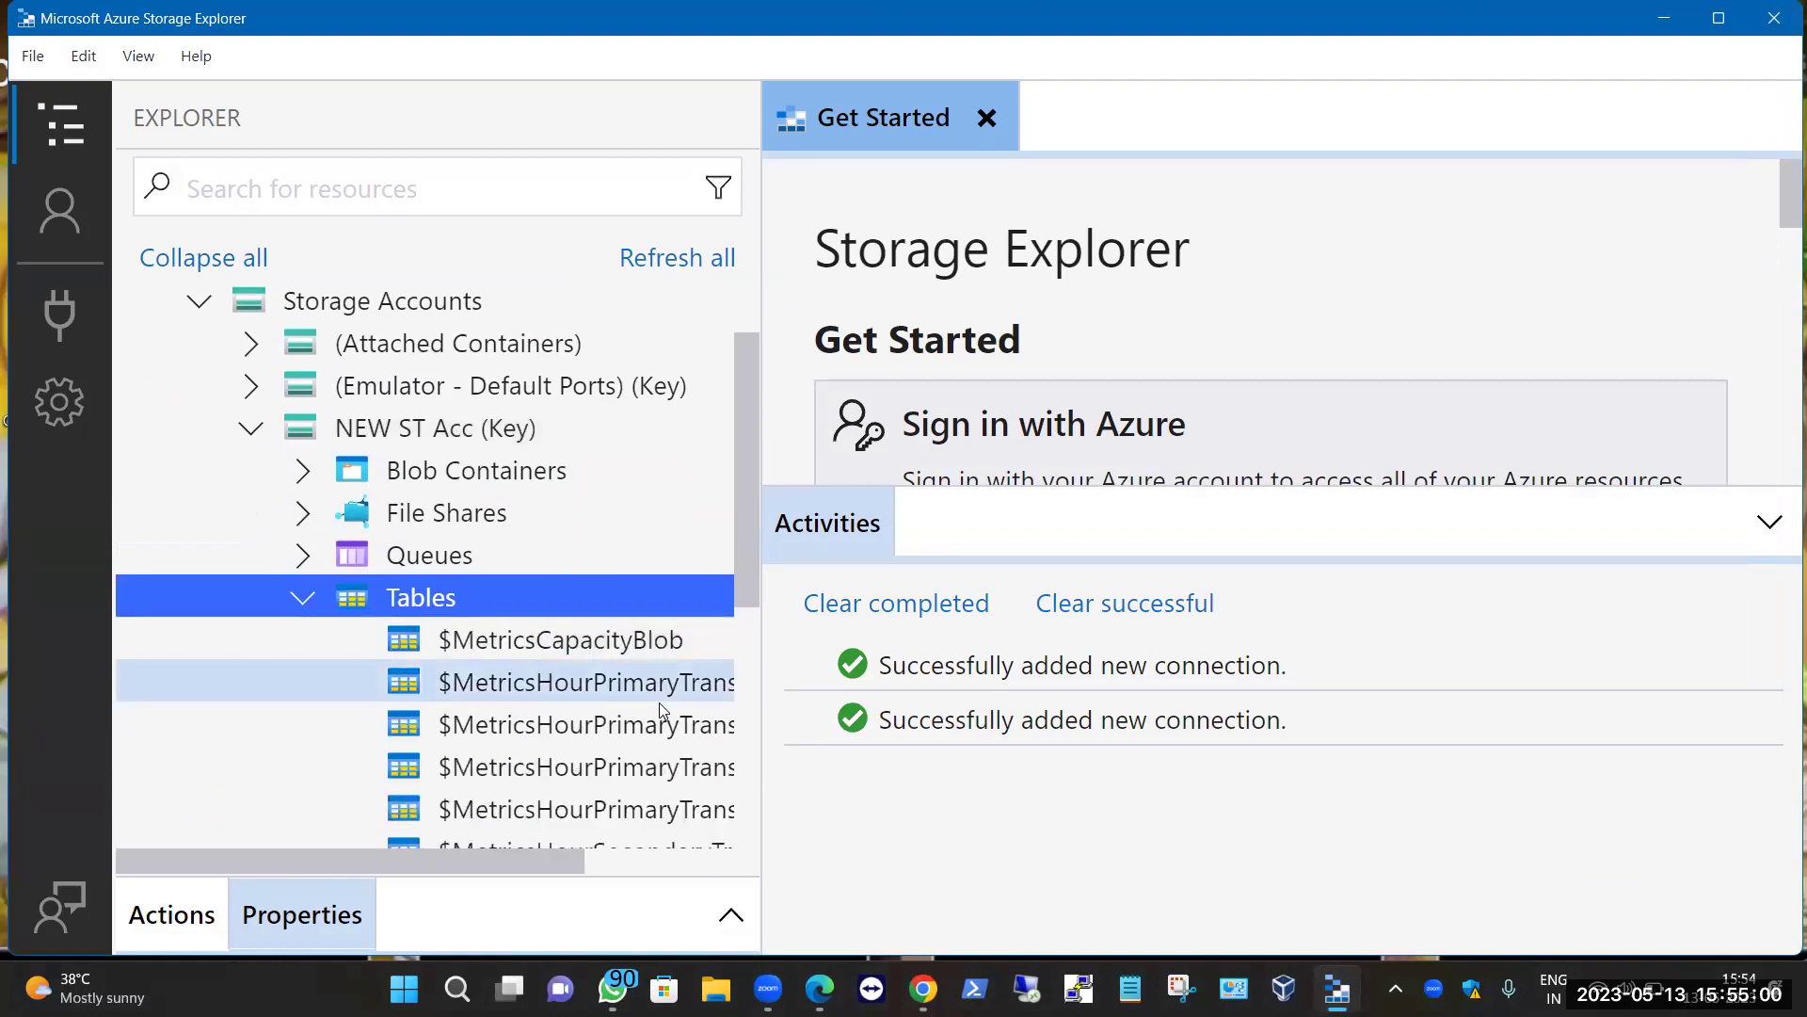
scroll(705, 717, down, 5)
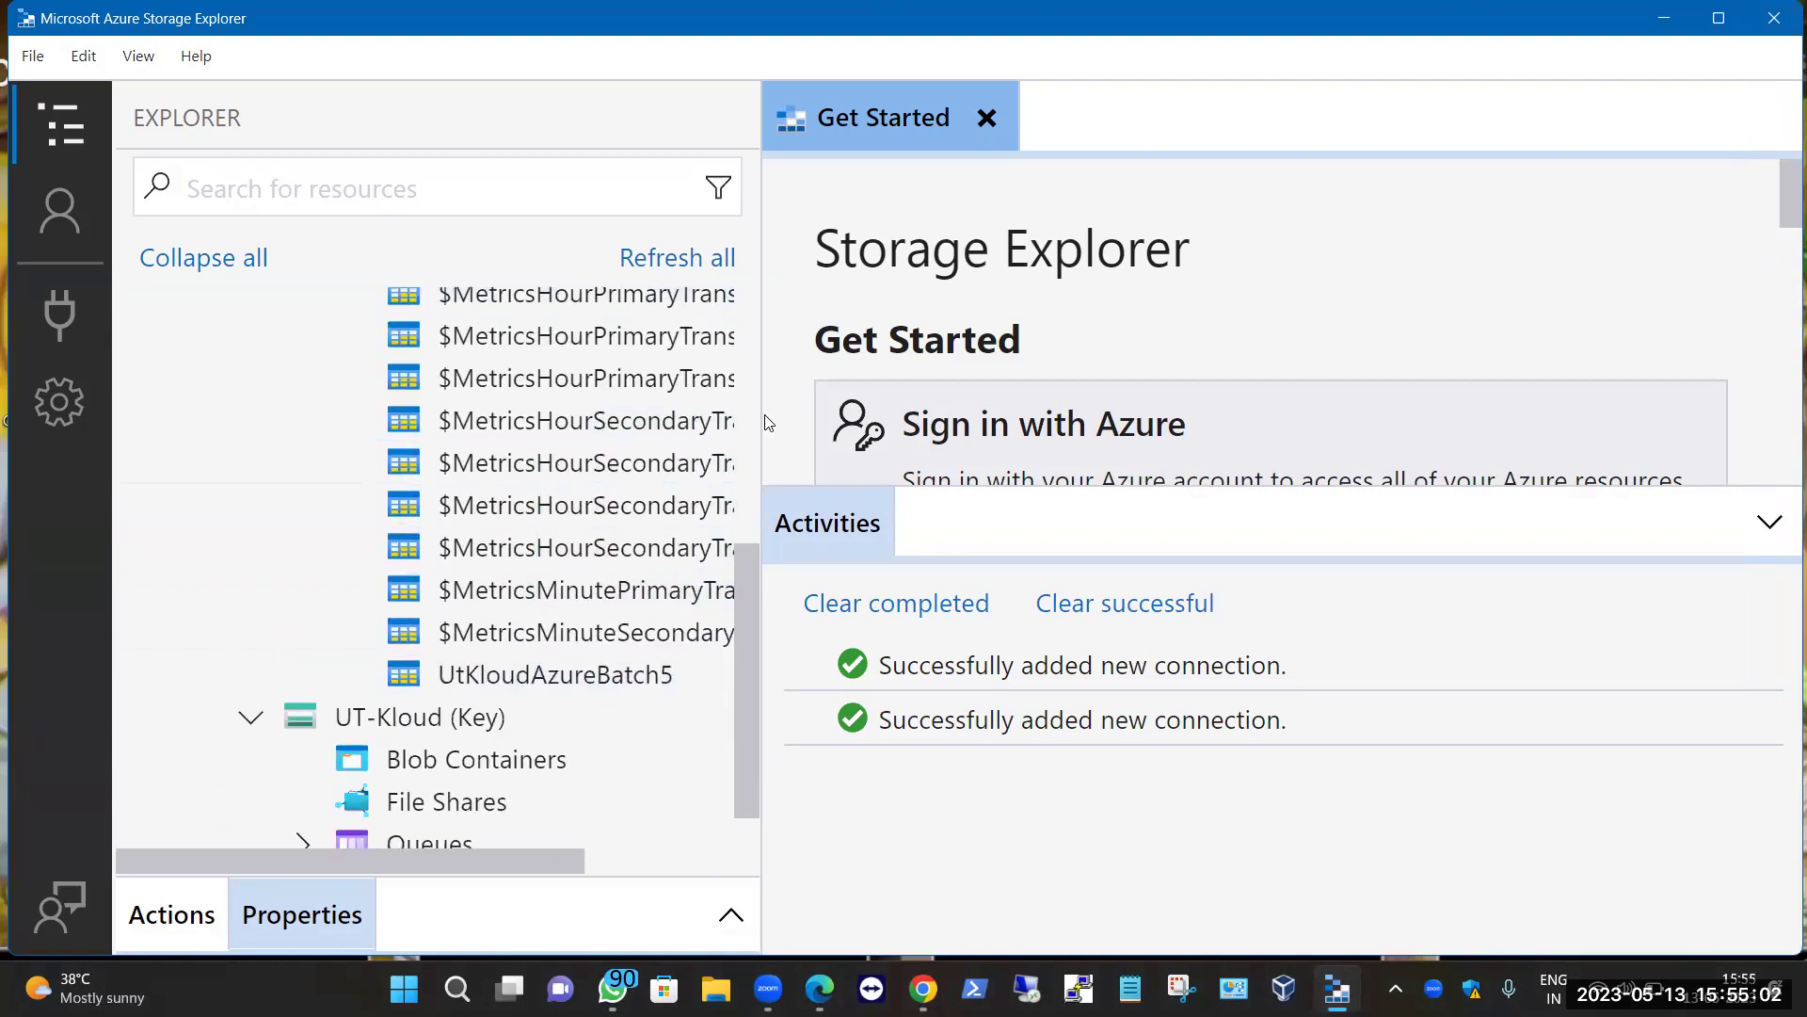
drag(761, 423, 1160, 416)
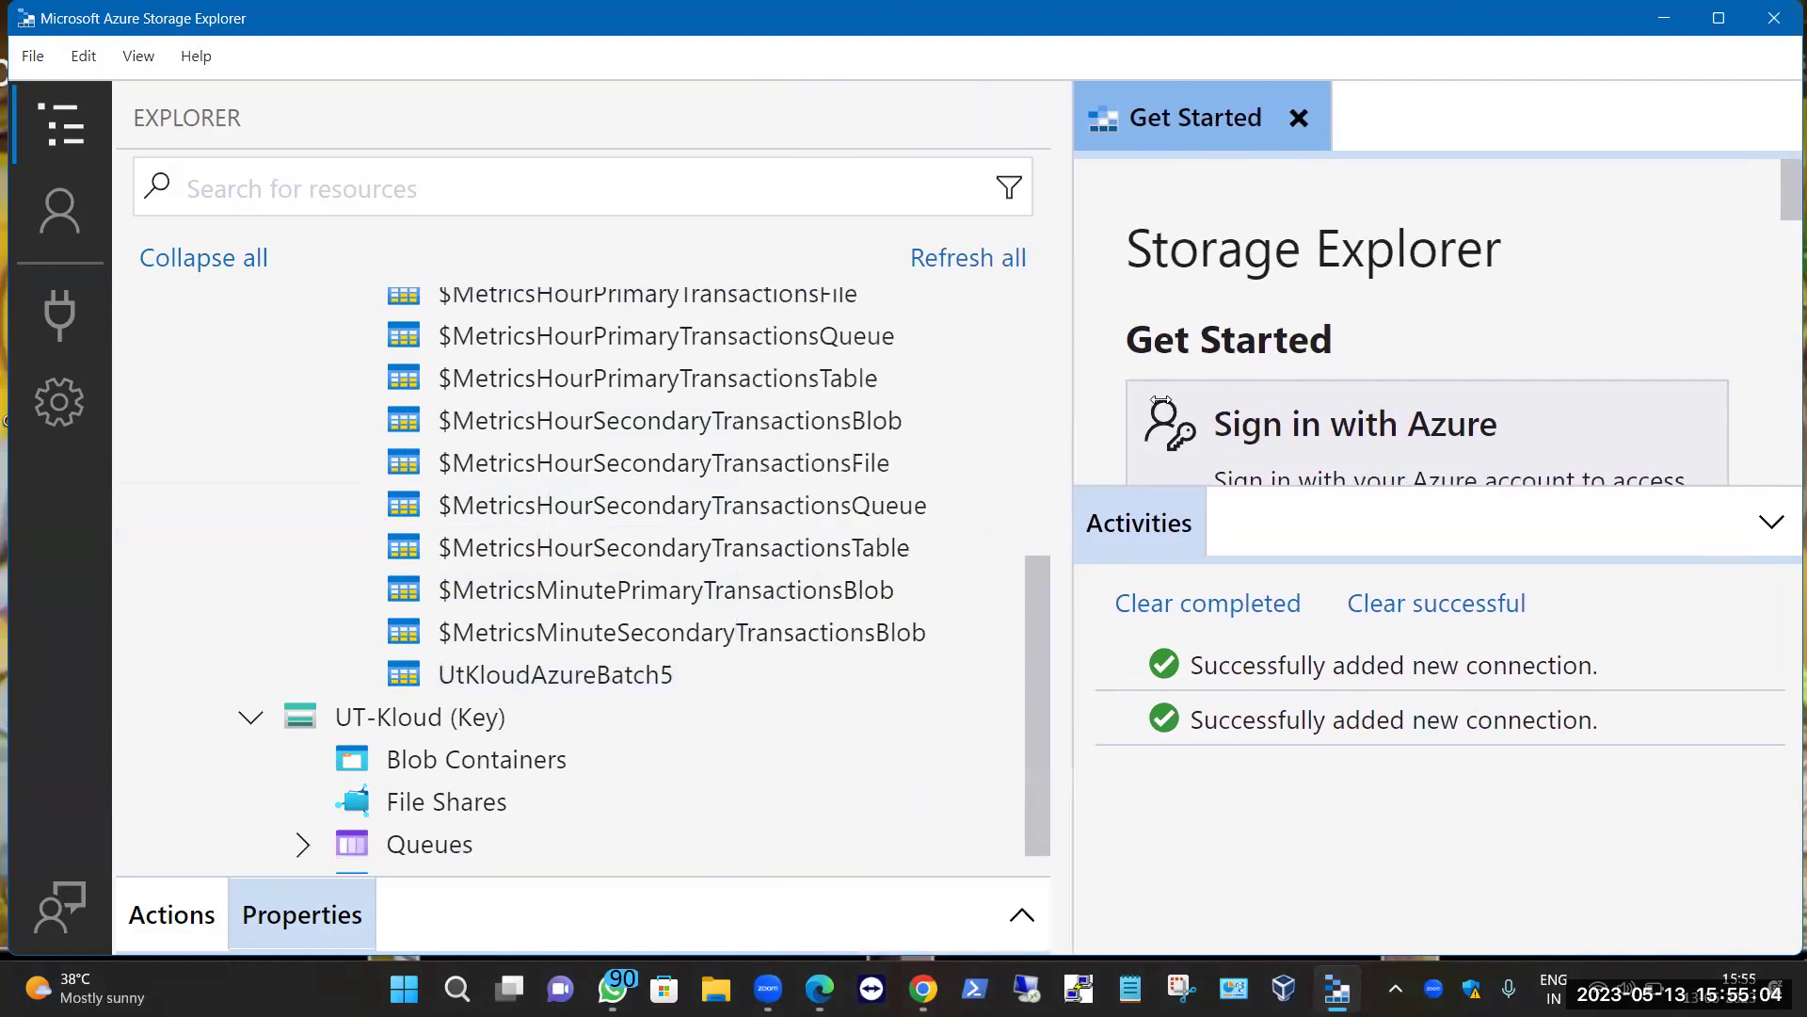
scroll(487, 491, up, 5)
scroll(669, 513, down, 1)
scroll(696, 513, down, 4)
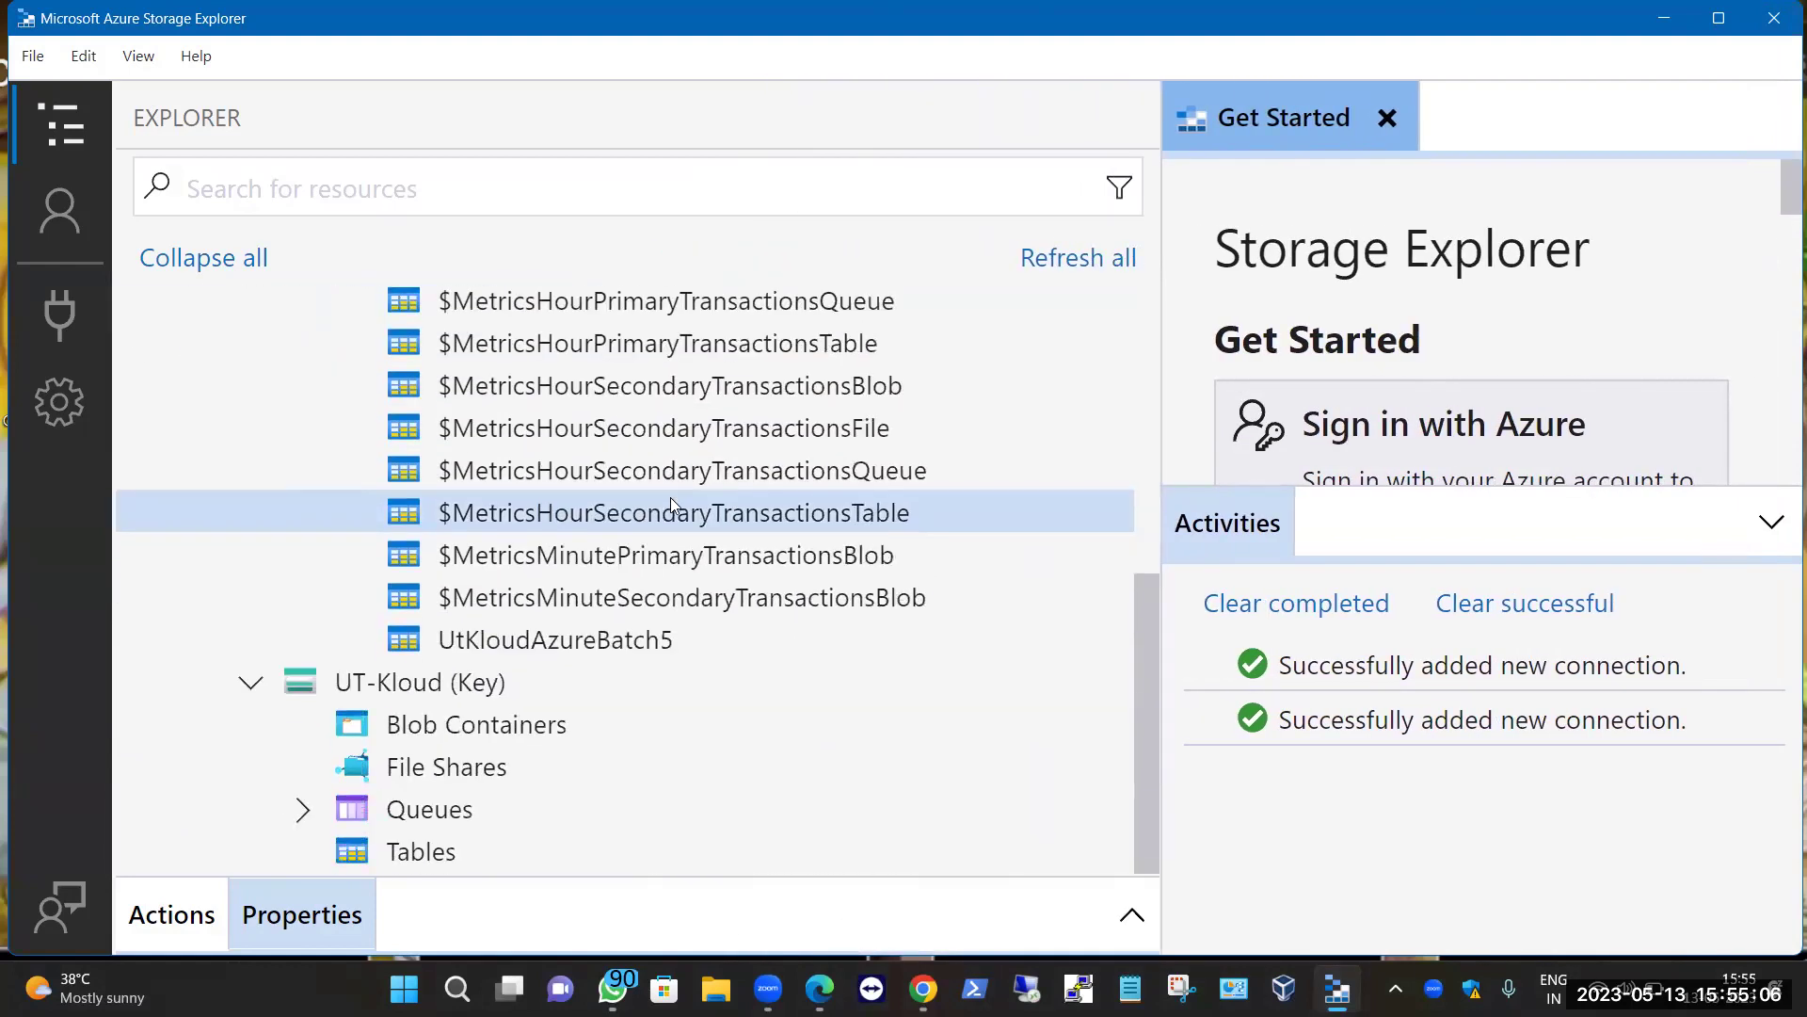
scroll(640, 501, up, 5)
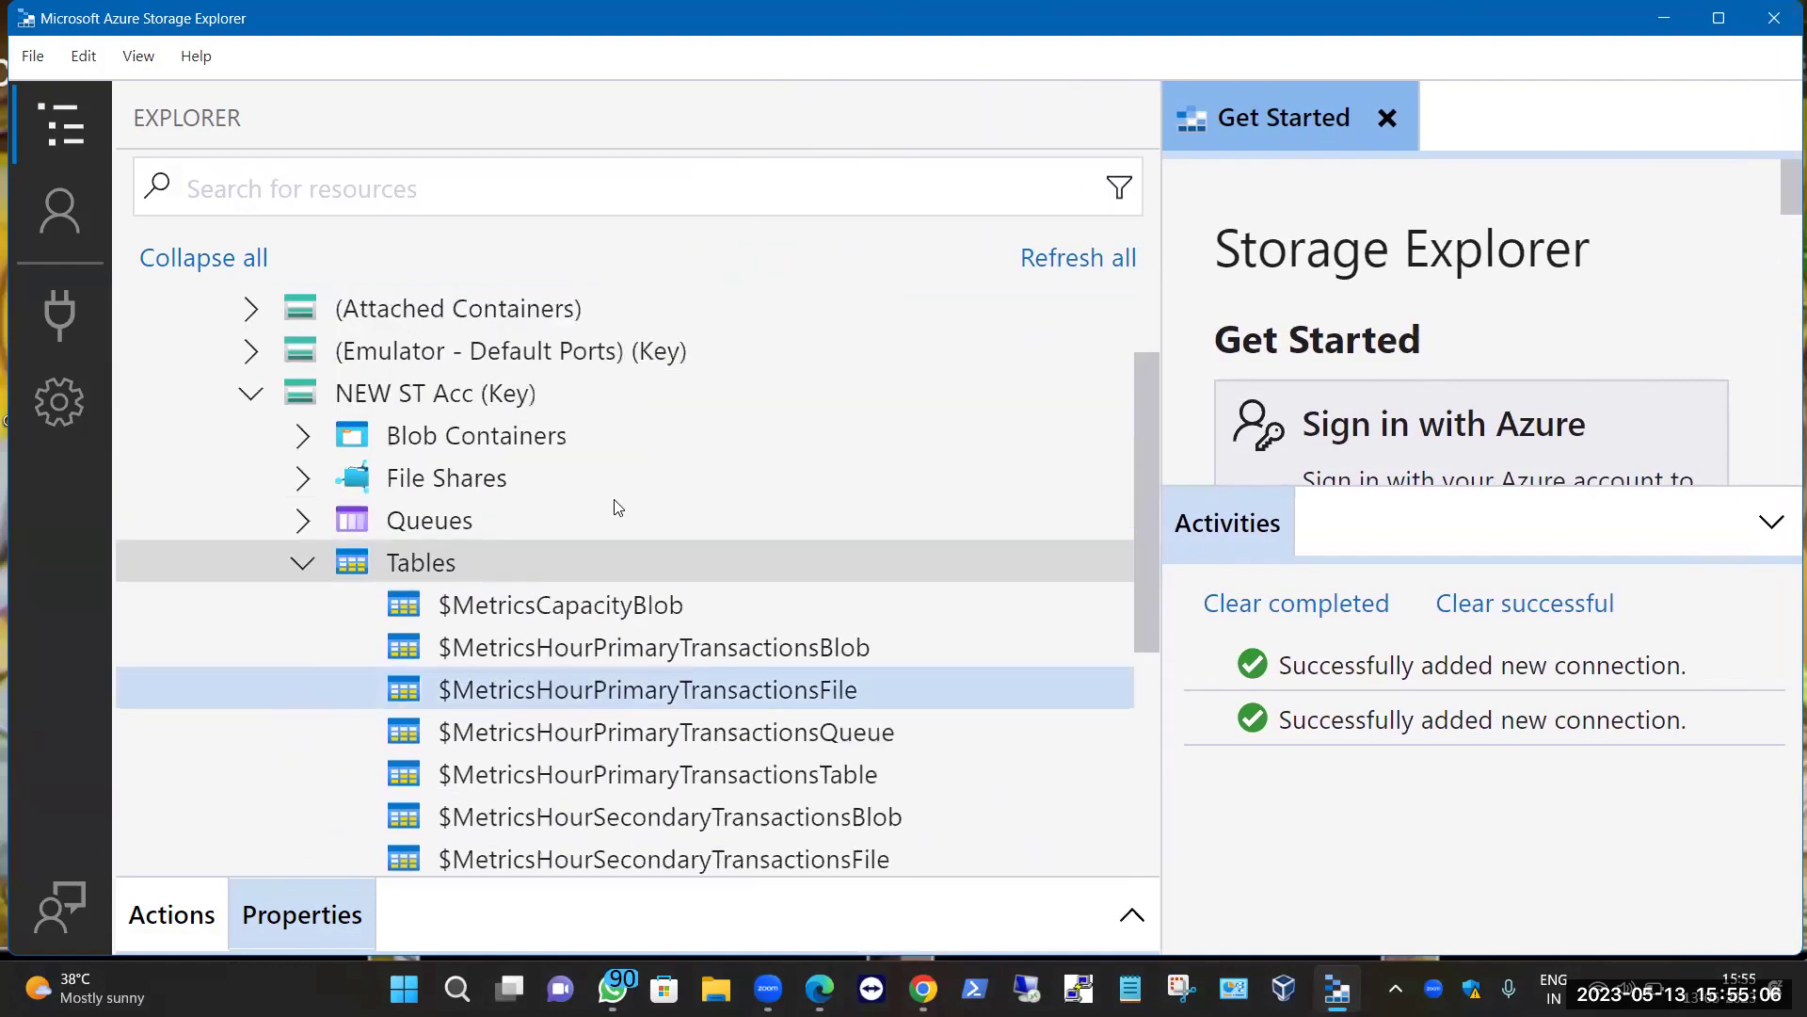
Step: Open $MetricsCapacityBlob's entities, toggle the resource tree off and on, then open $MetricsHourPrimaryTransactionsFile
click(585, 608)
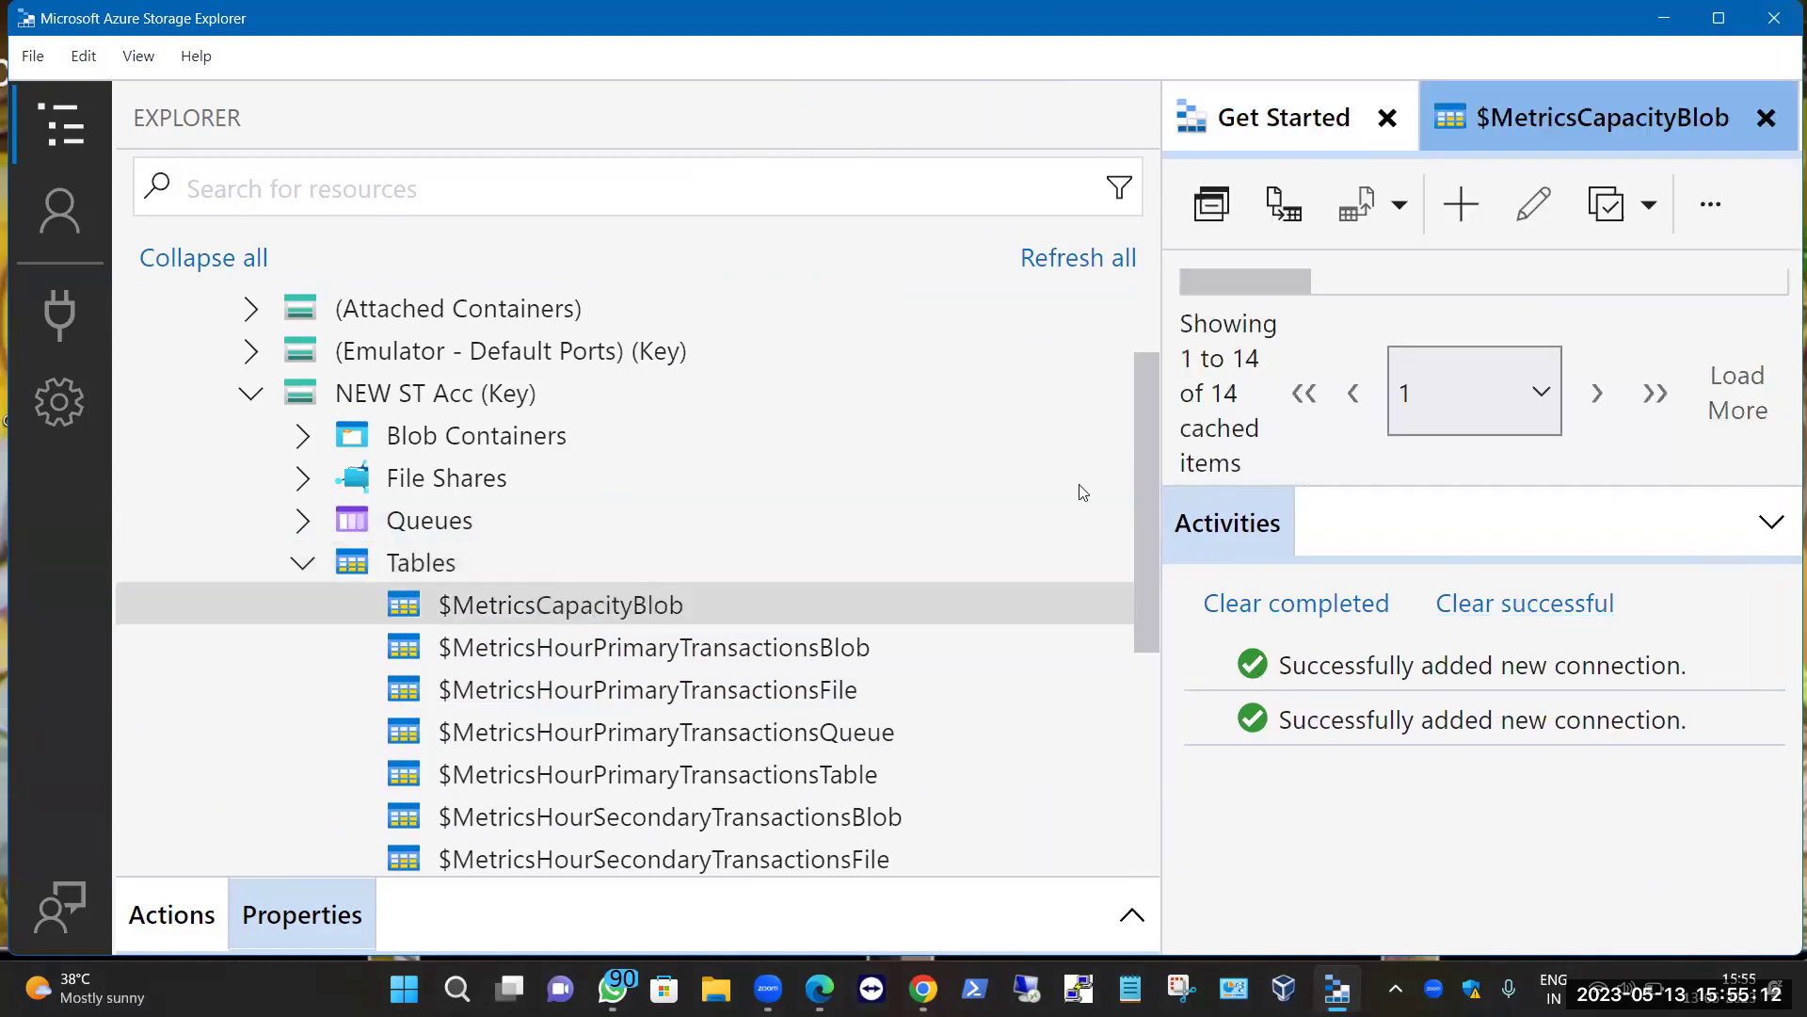
drag(1158, 467, 1068, 466)
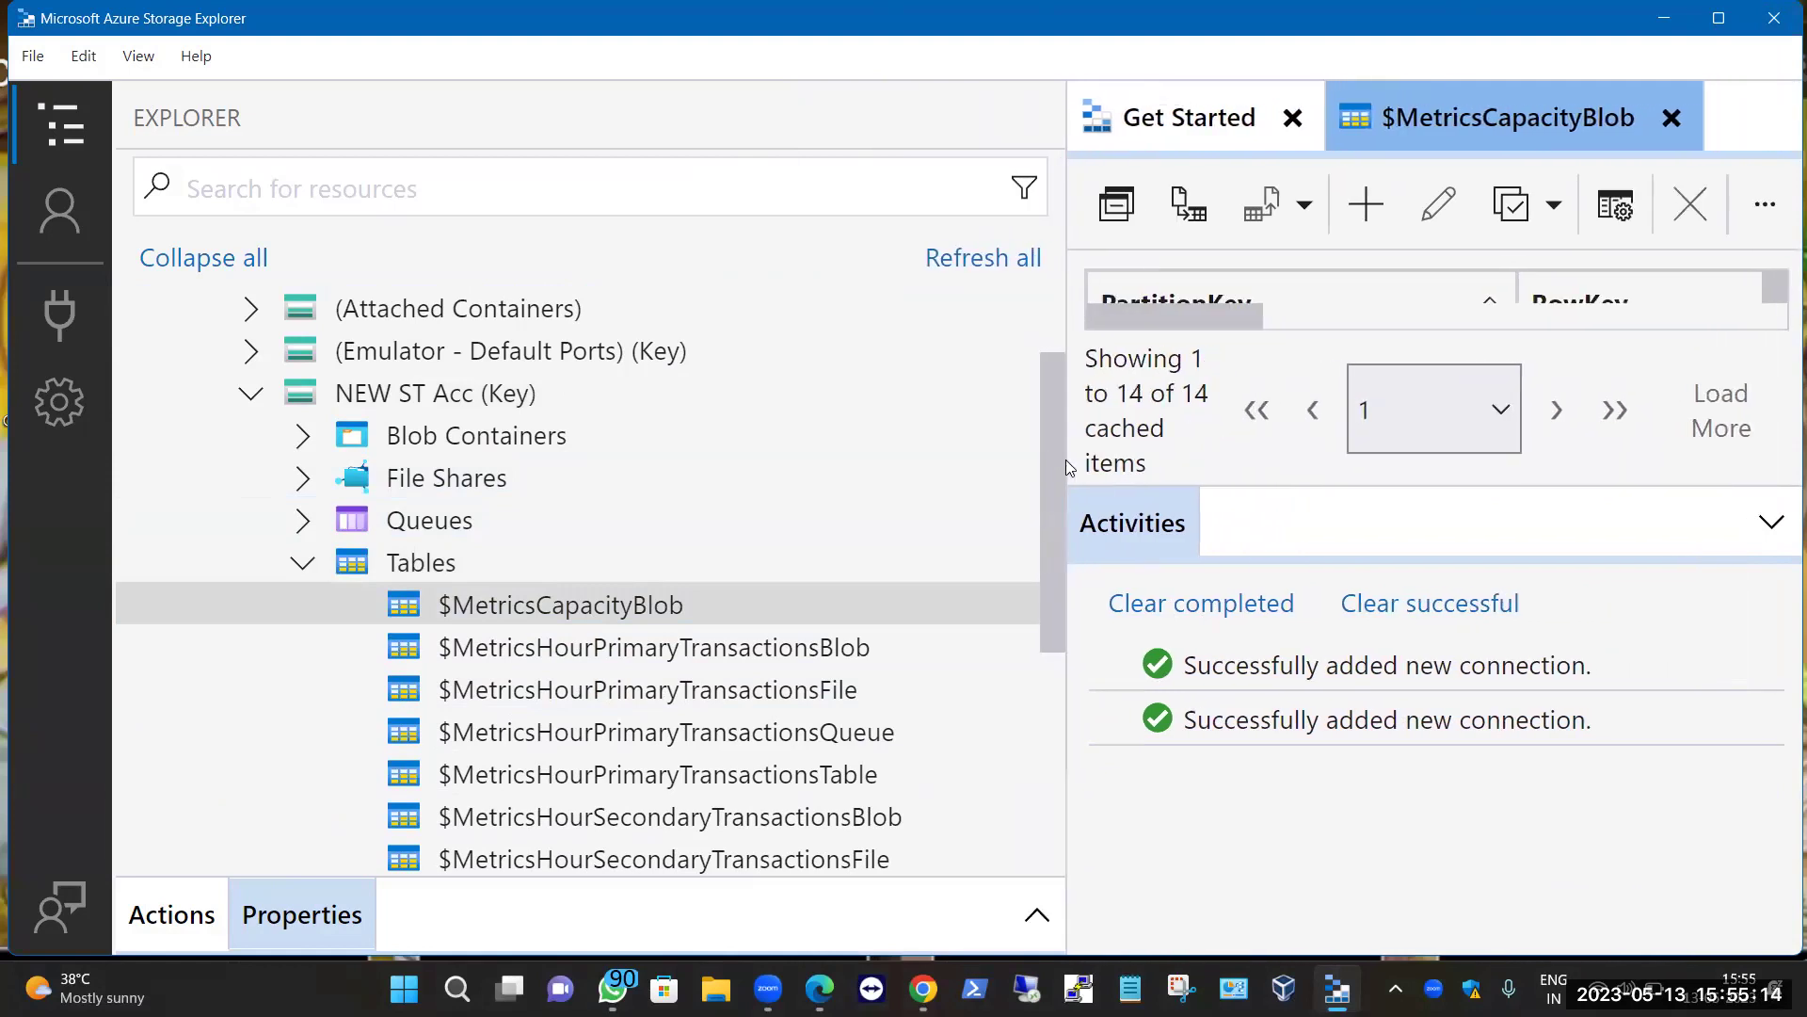
mouse_move(1704, 23)
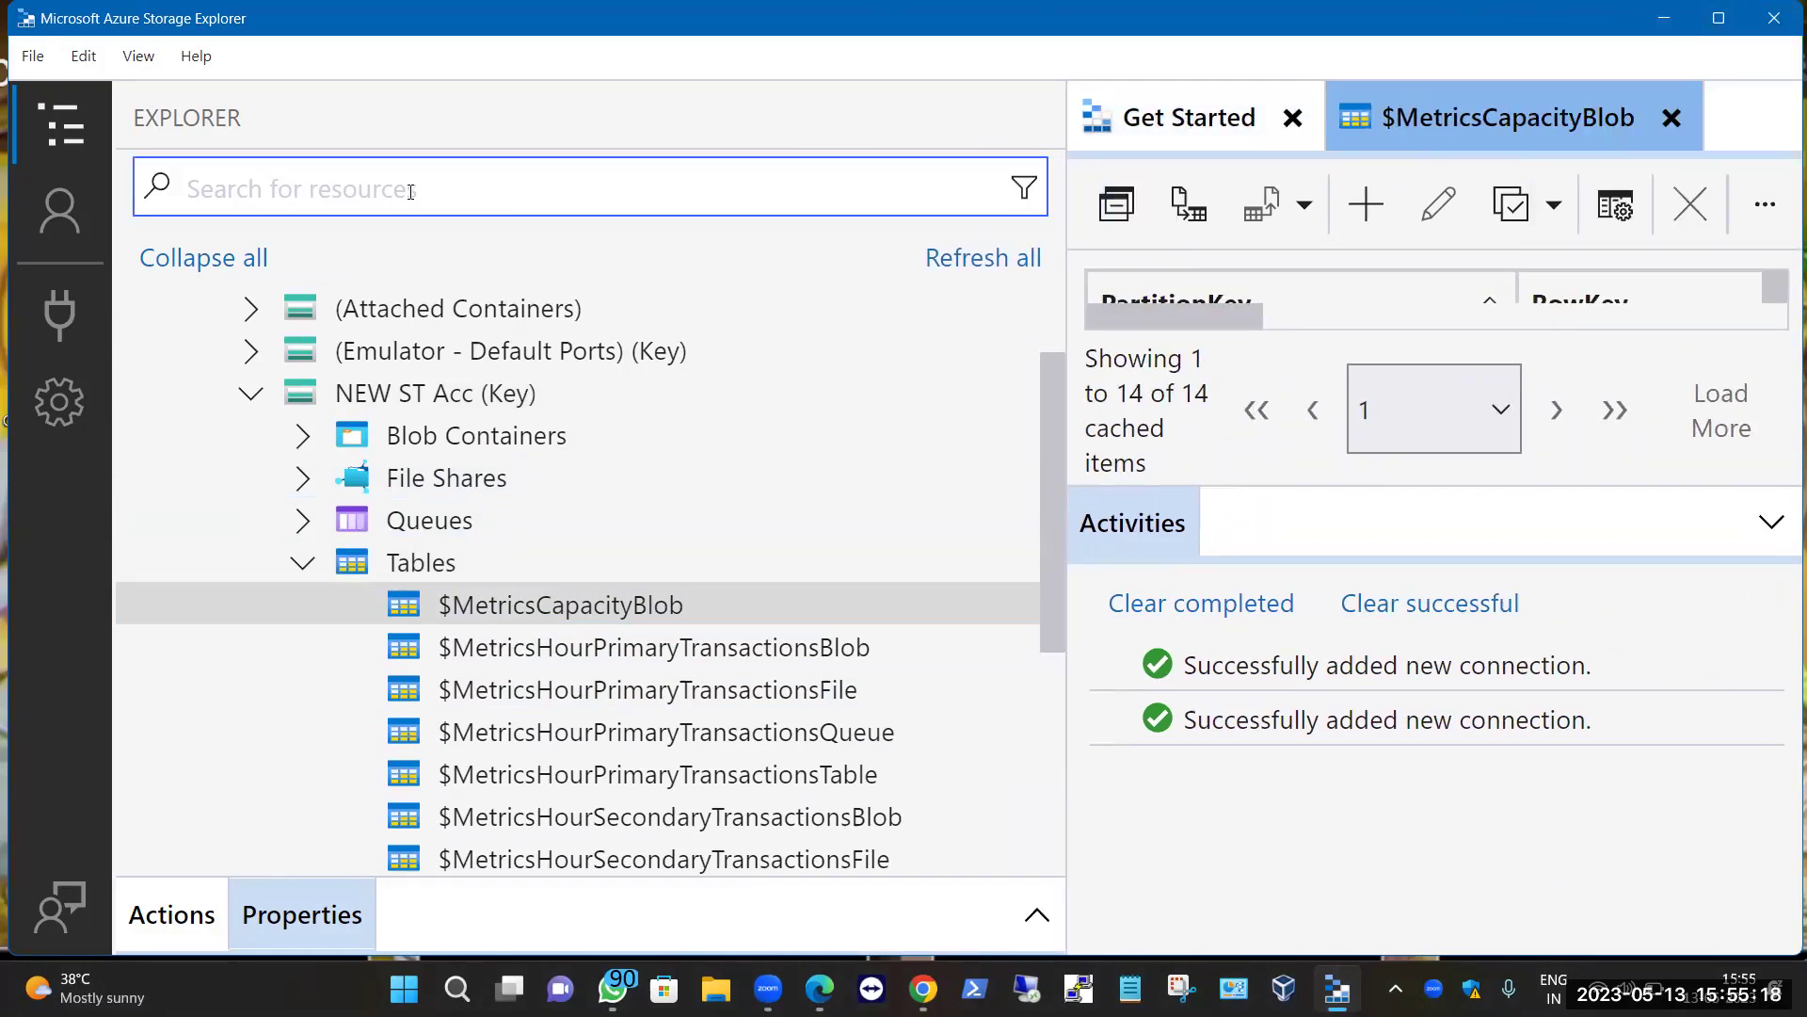
click(62, 124)
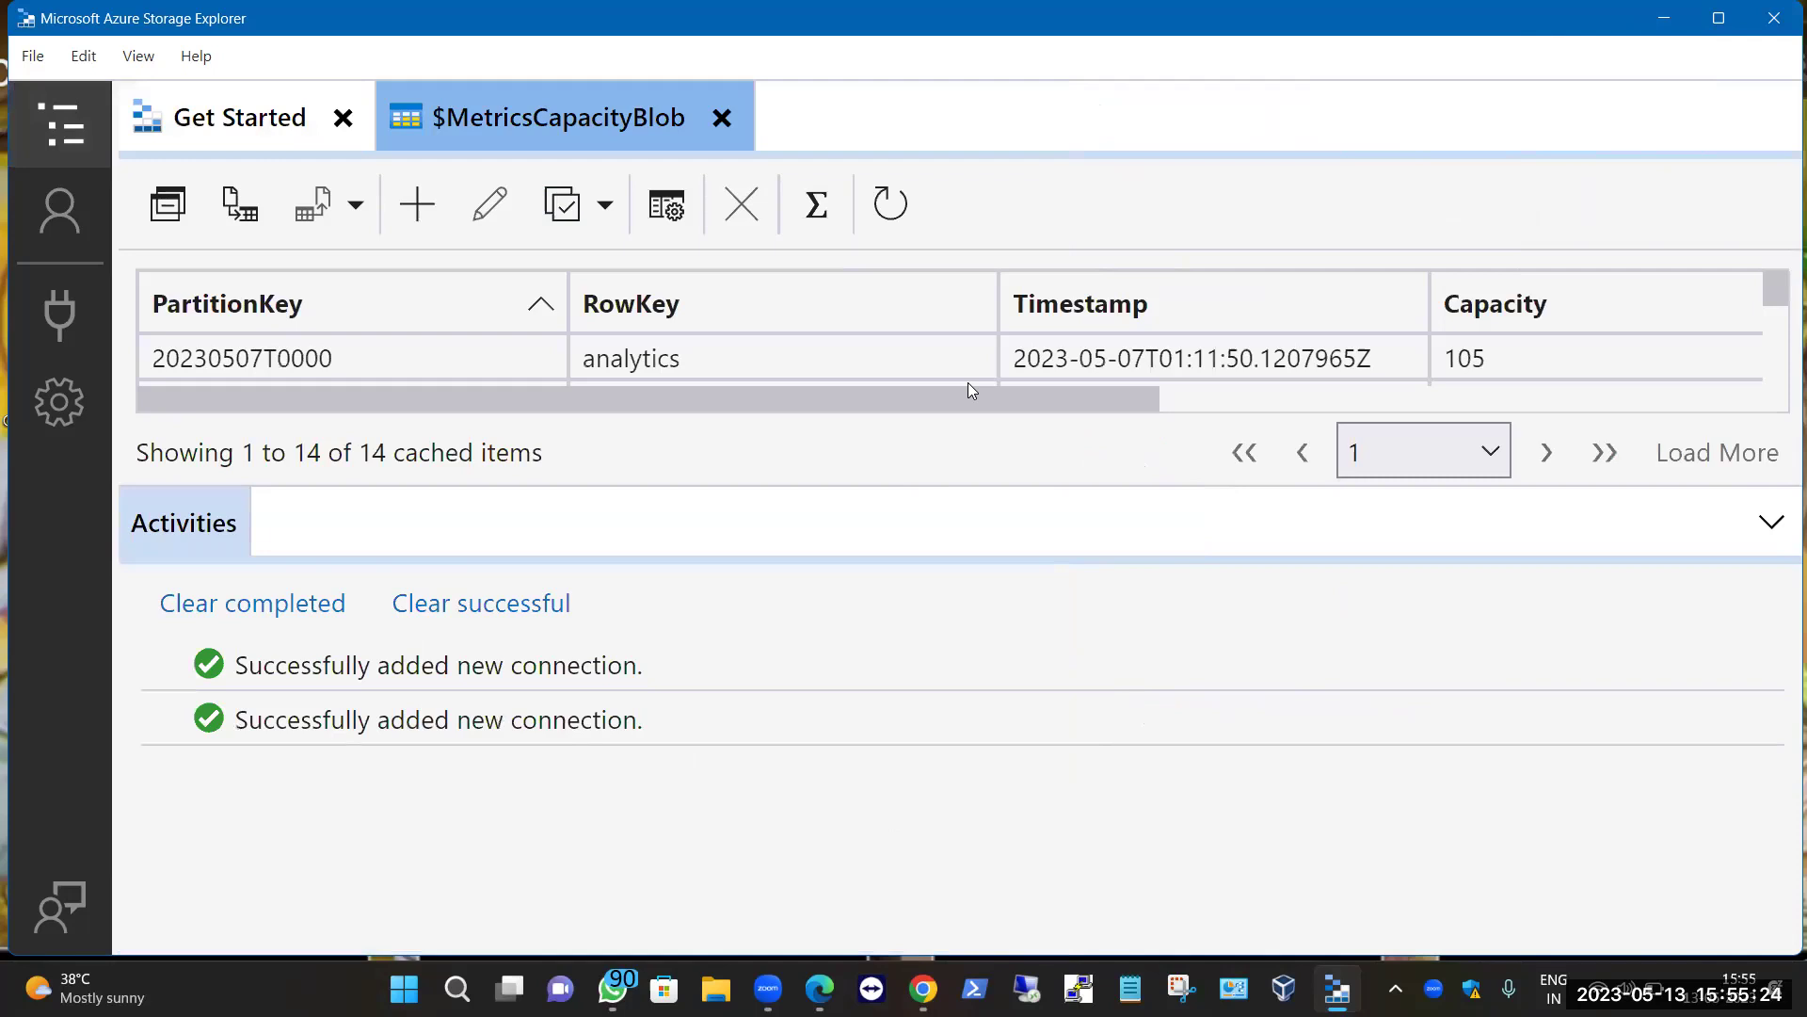
click(61, 124)
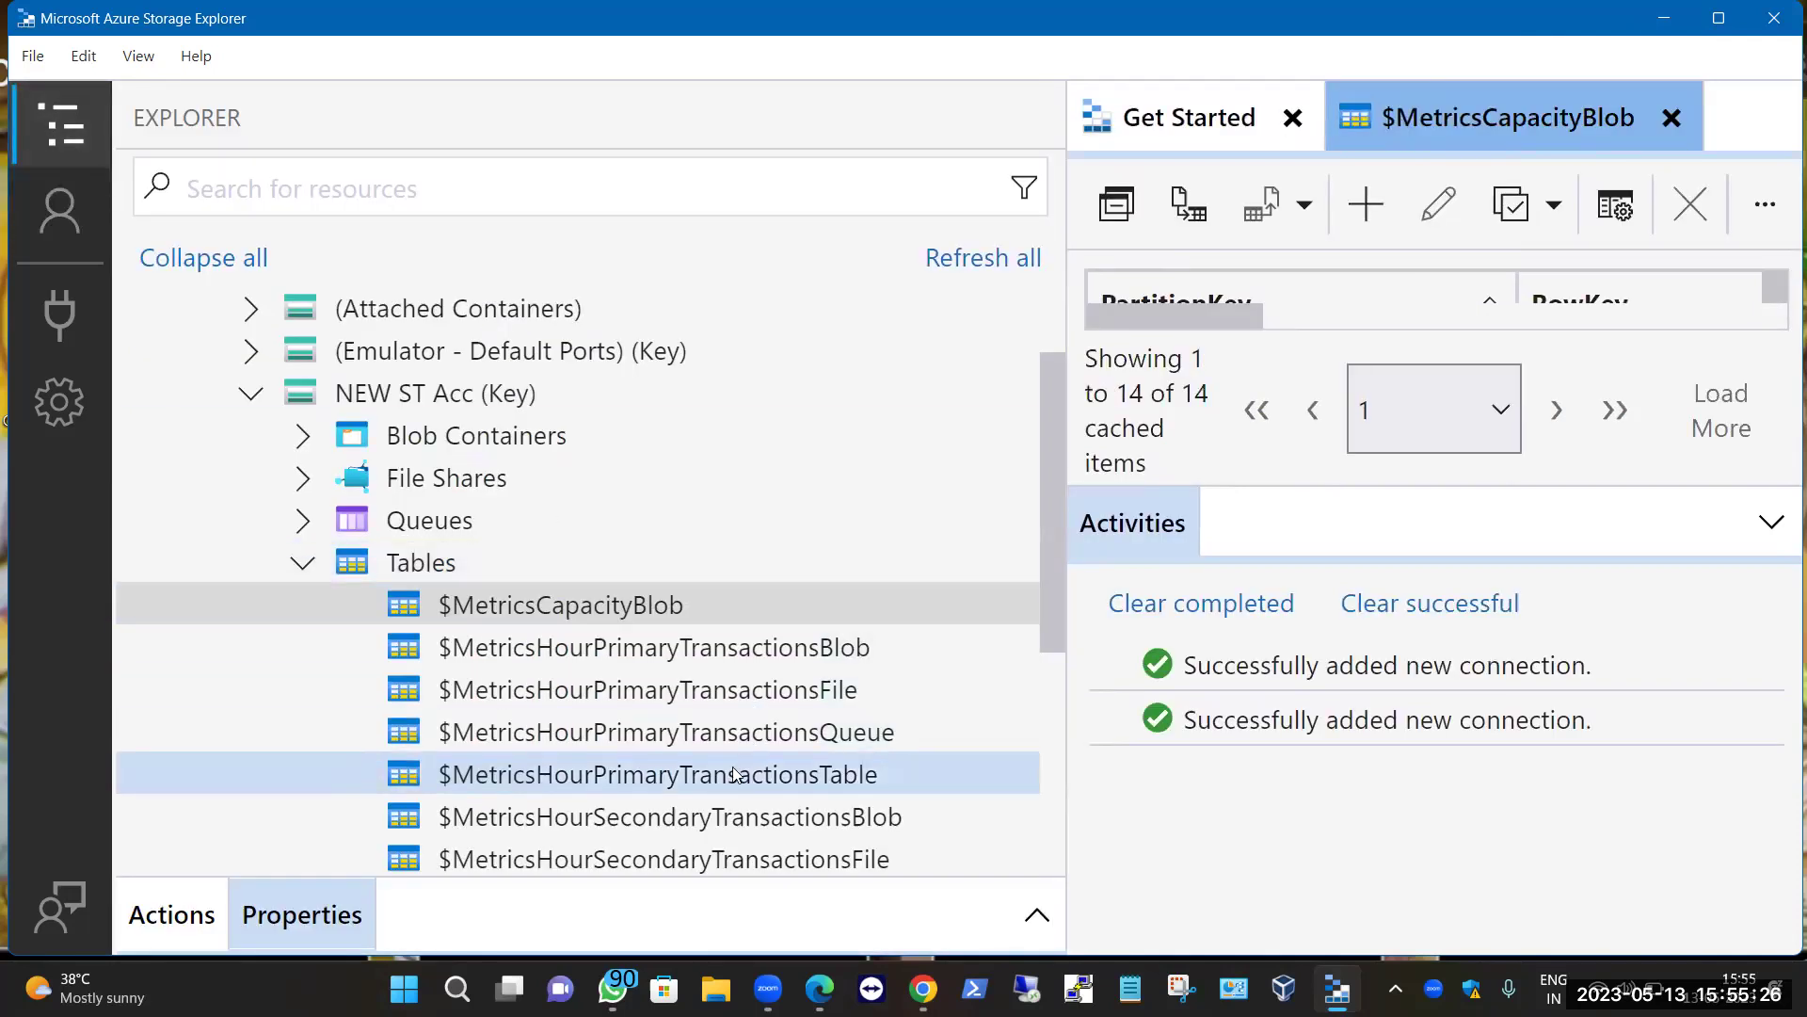
scroll(691, 448, down, 5)
scroll(708, 482, up, 3)
click(708, 482)
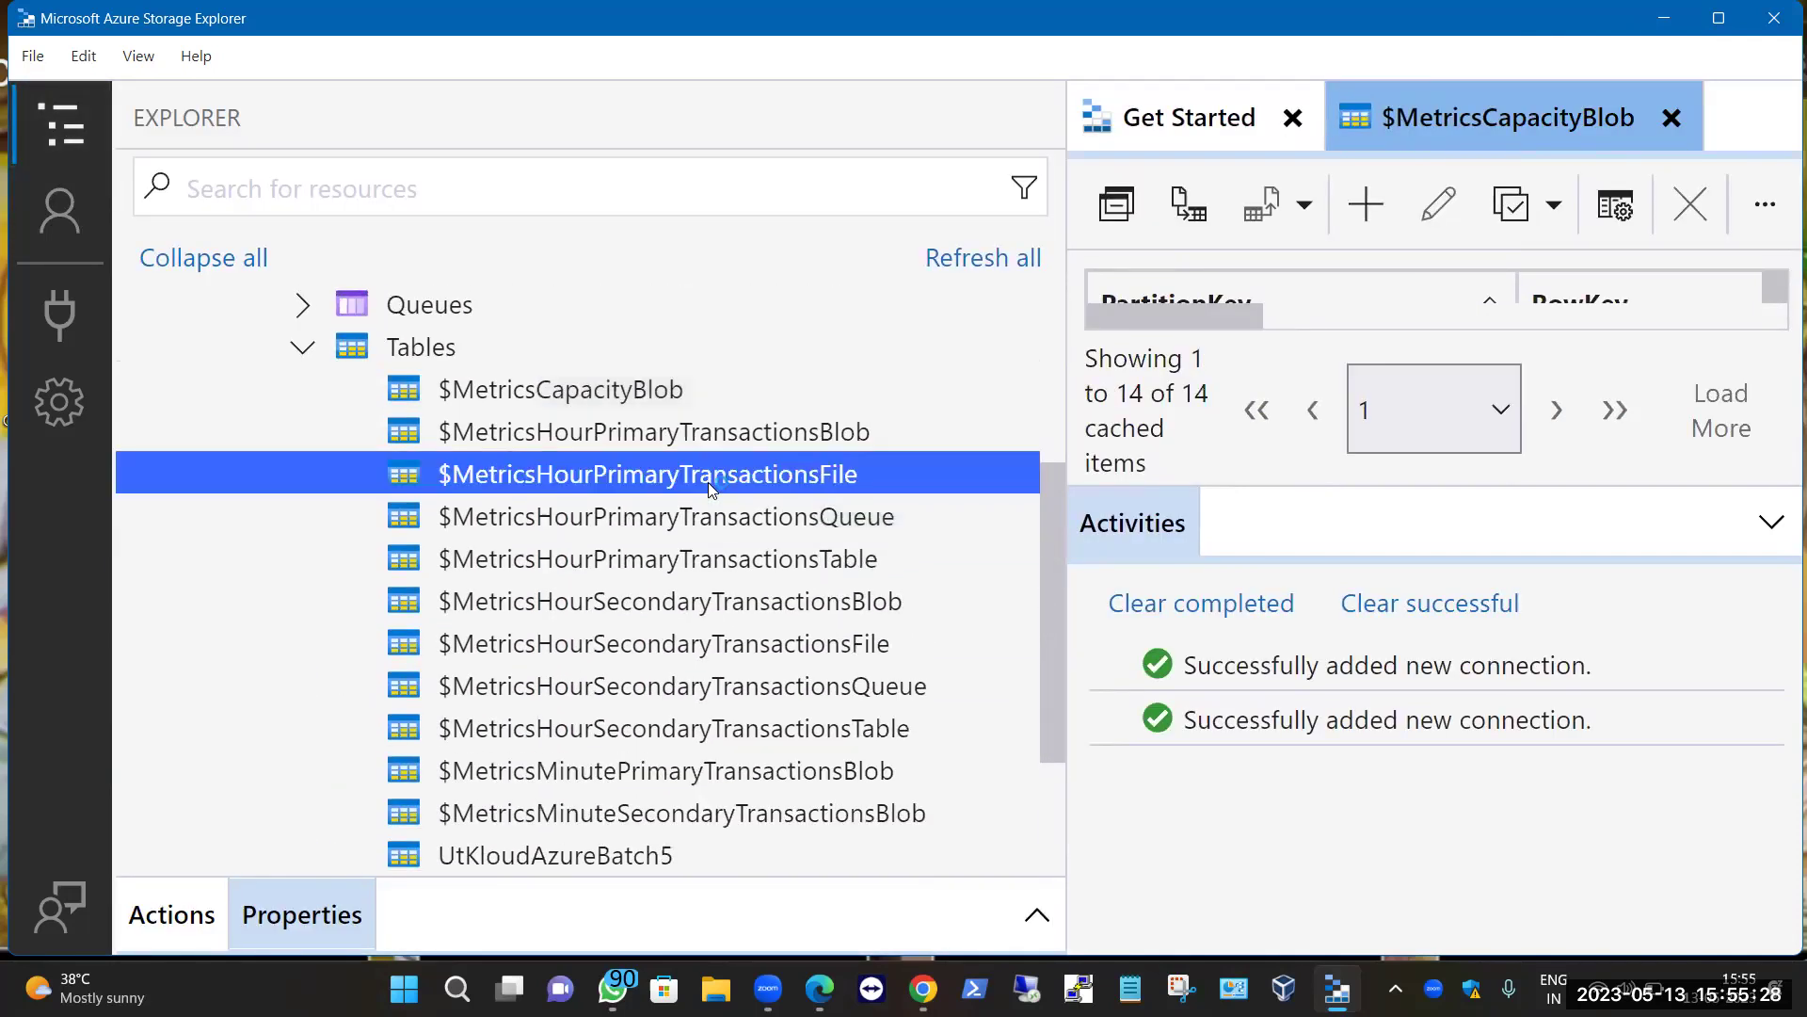
Step: Hide the resource tree and Activities panel, then scroll through the 167 hourly metric entities
click(103, 154)
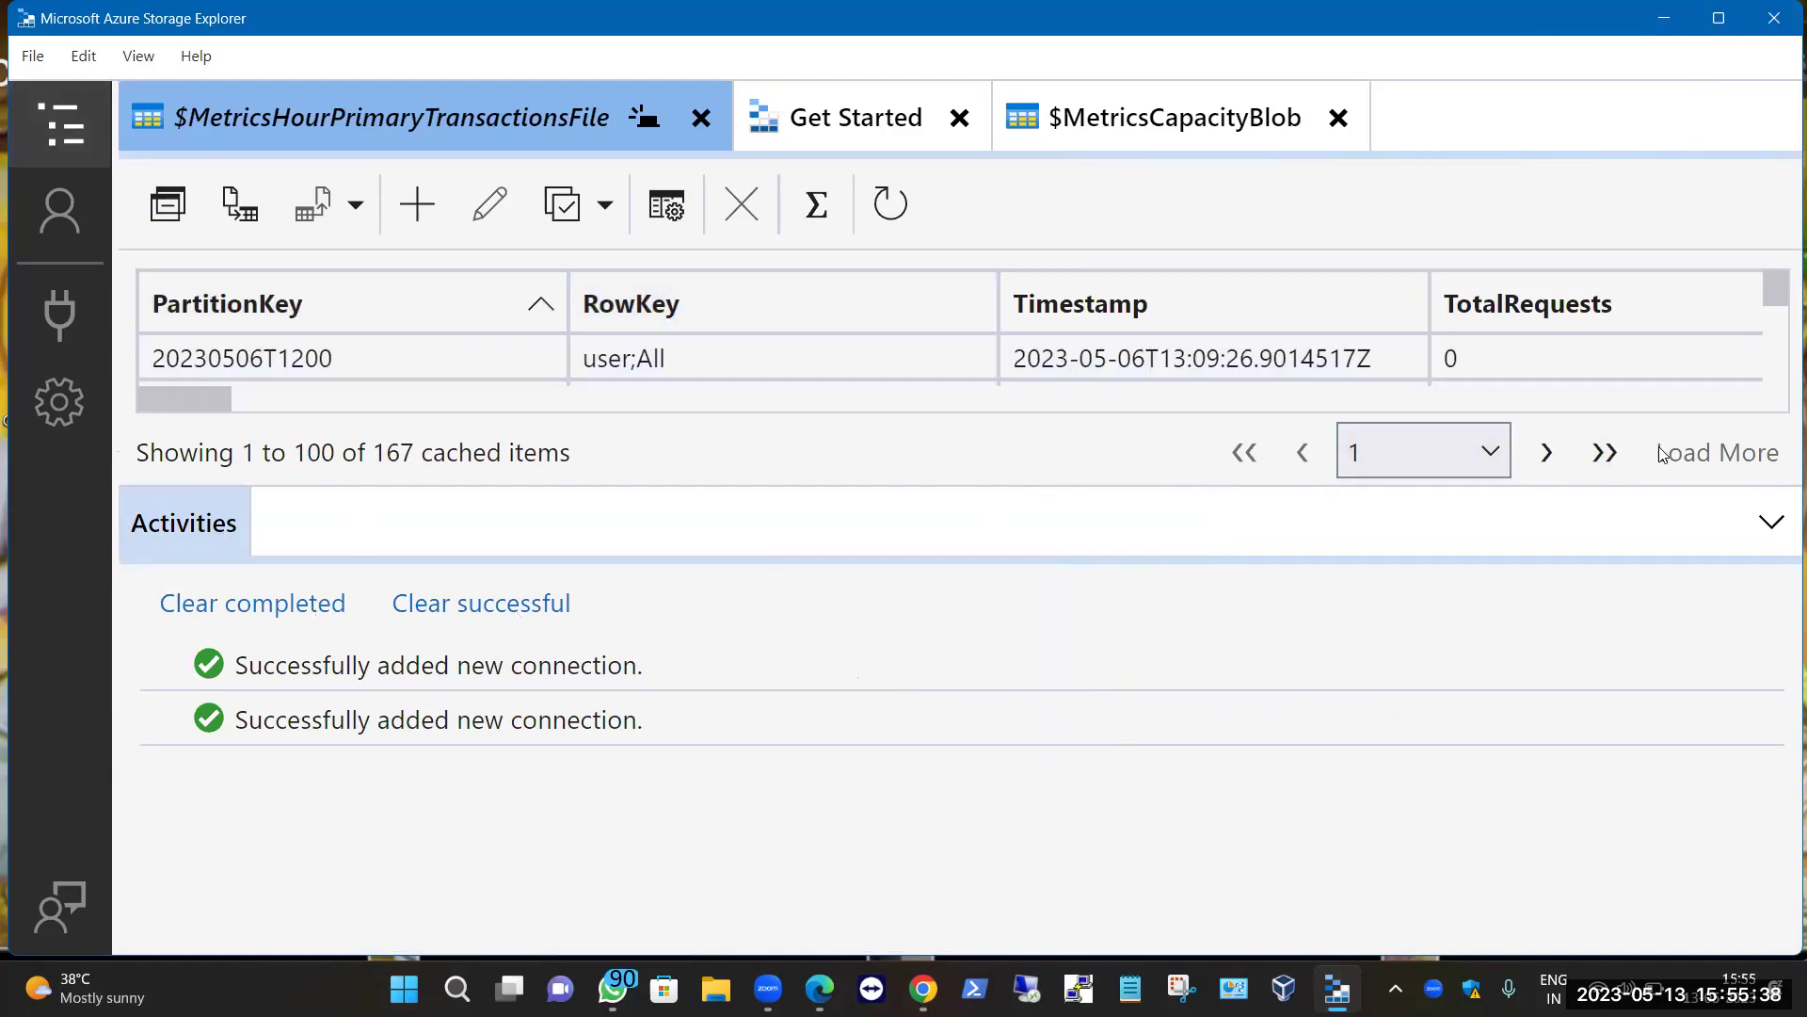
click(1769, 522)
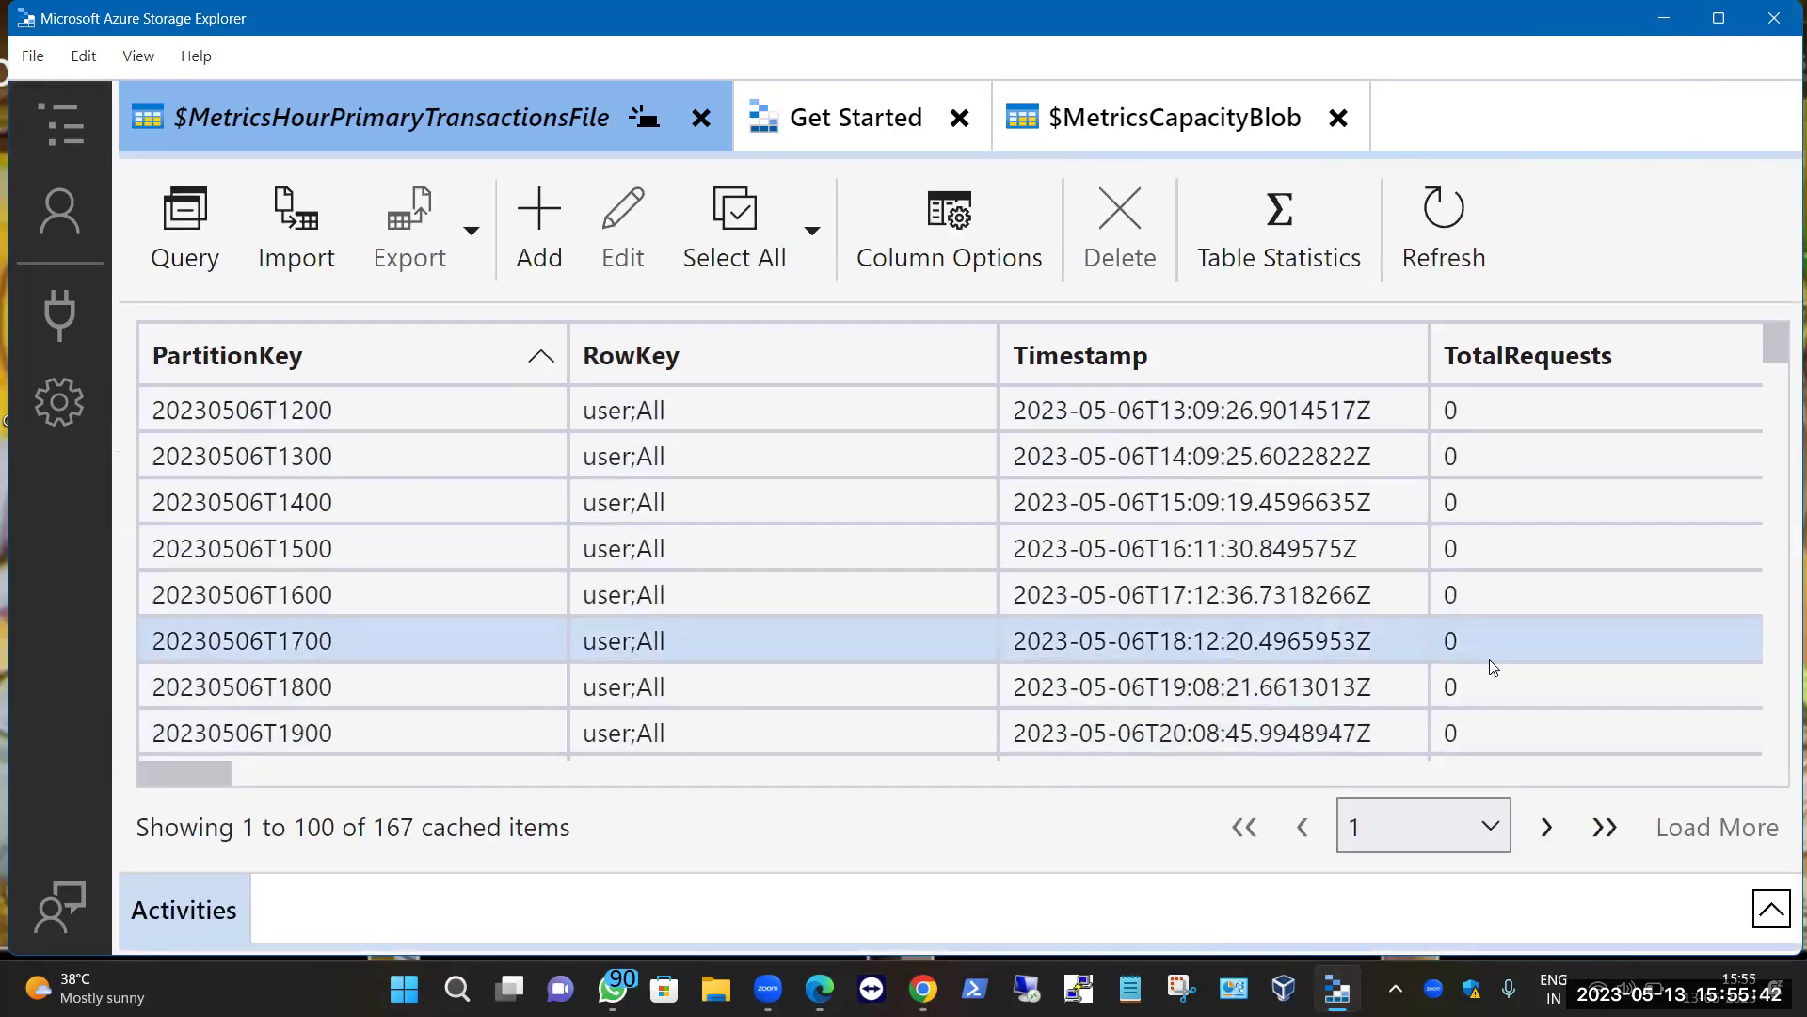
scroll(1506, 659, down, 2)
scroll(1497, 623, up, 2)
scroll(1534, 640, down, 3)
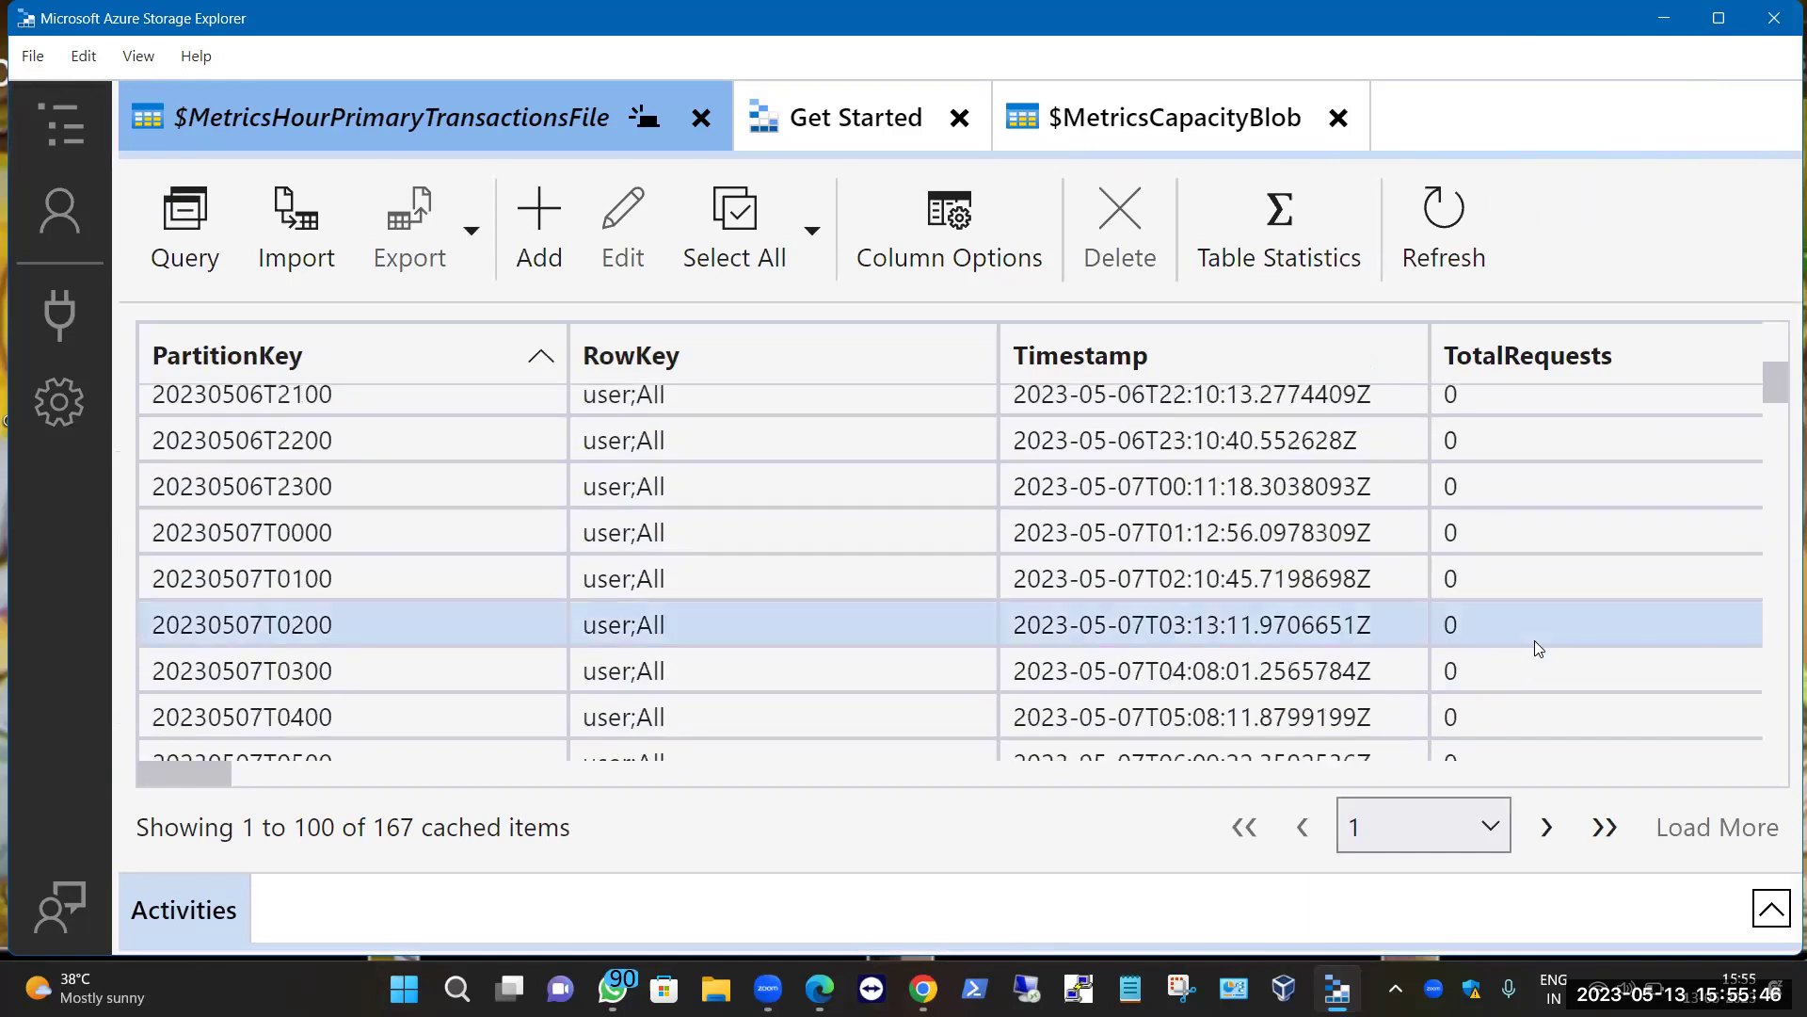
scroll(1535, 640, down, 2)
scroll(1535, 640, down, 6)
scroll(1266, 556, down, 9)
scroll(1266, 556, down, 5)
scroll(747, 622, up, 14)
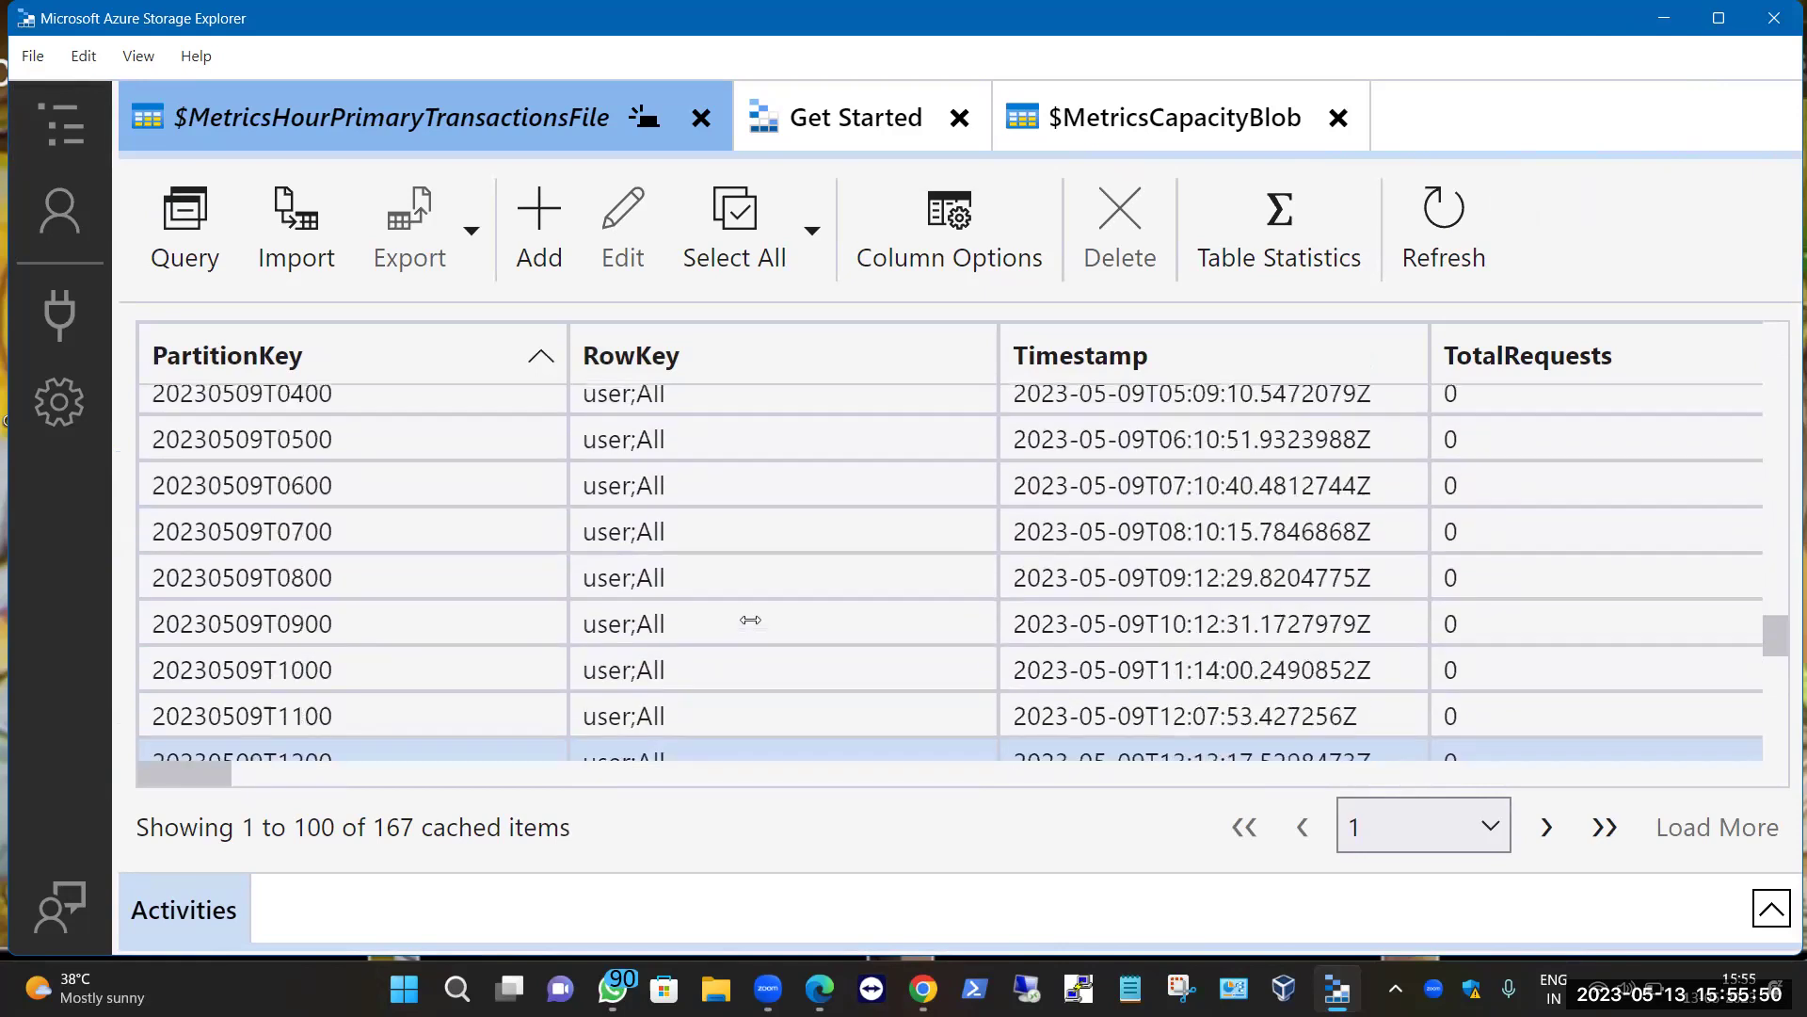
Step: Start and cancel an Add Entity, then close the $MetricsHourPrimaryTransactionsFile tab
click(538, 219)
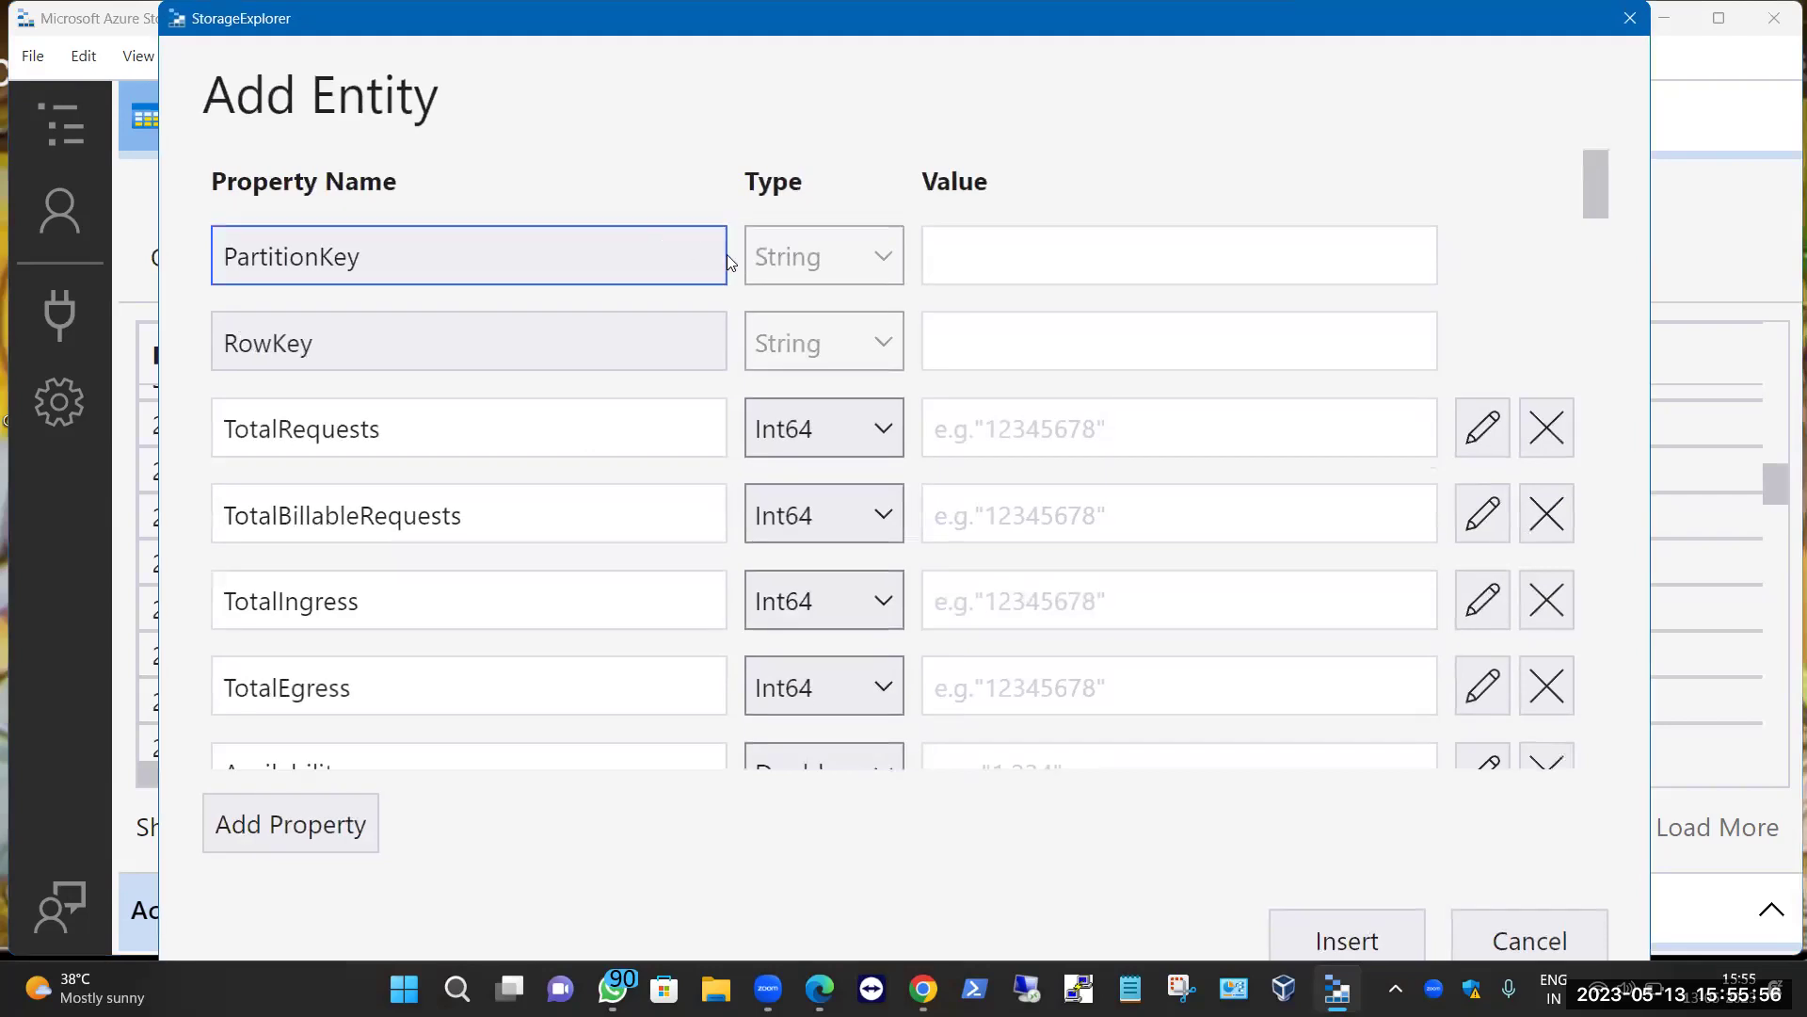
click(1632, 19)
scroll(1418, 661, up, 5)
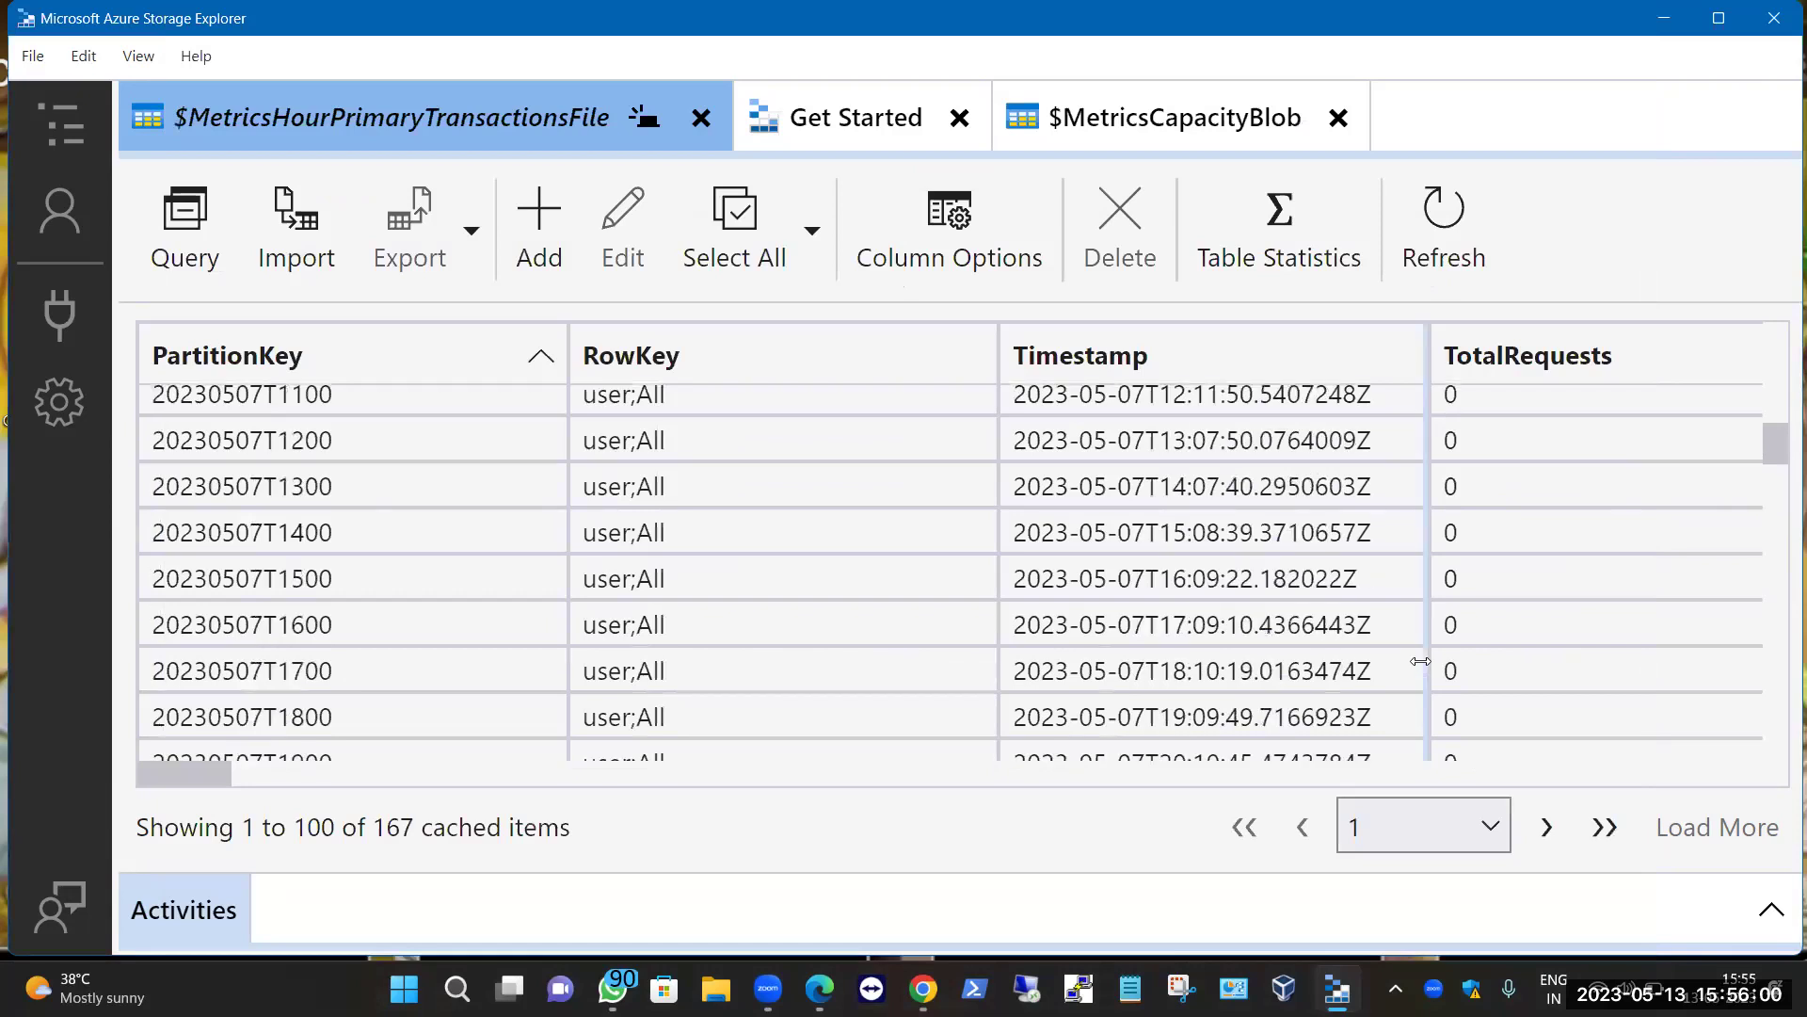
click(1412, 659)
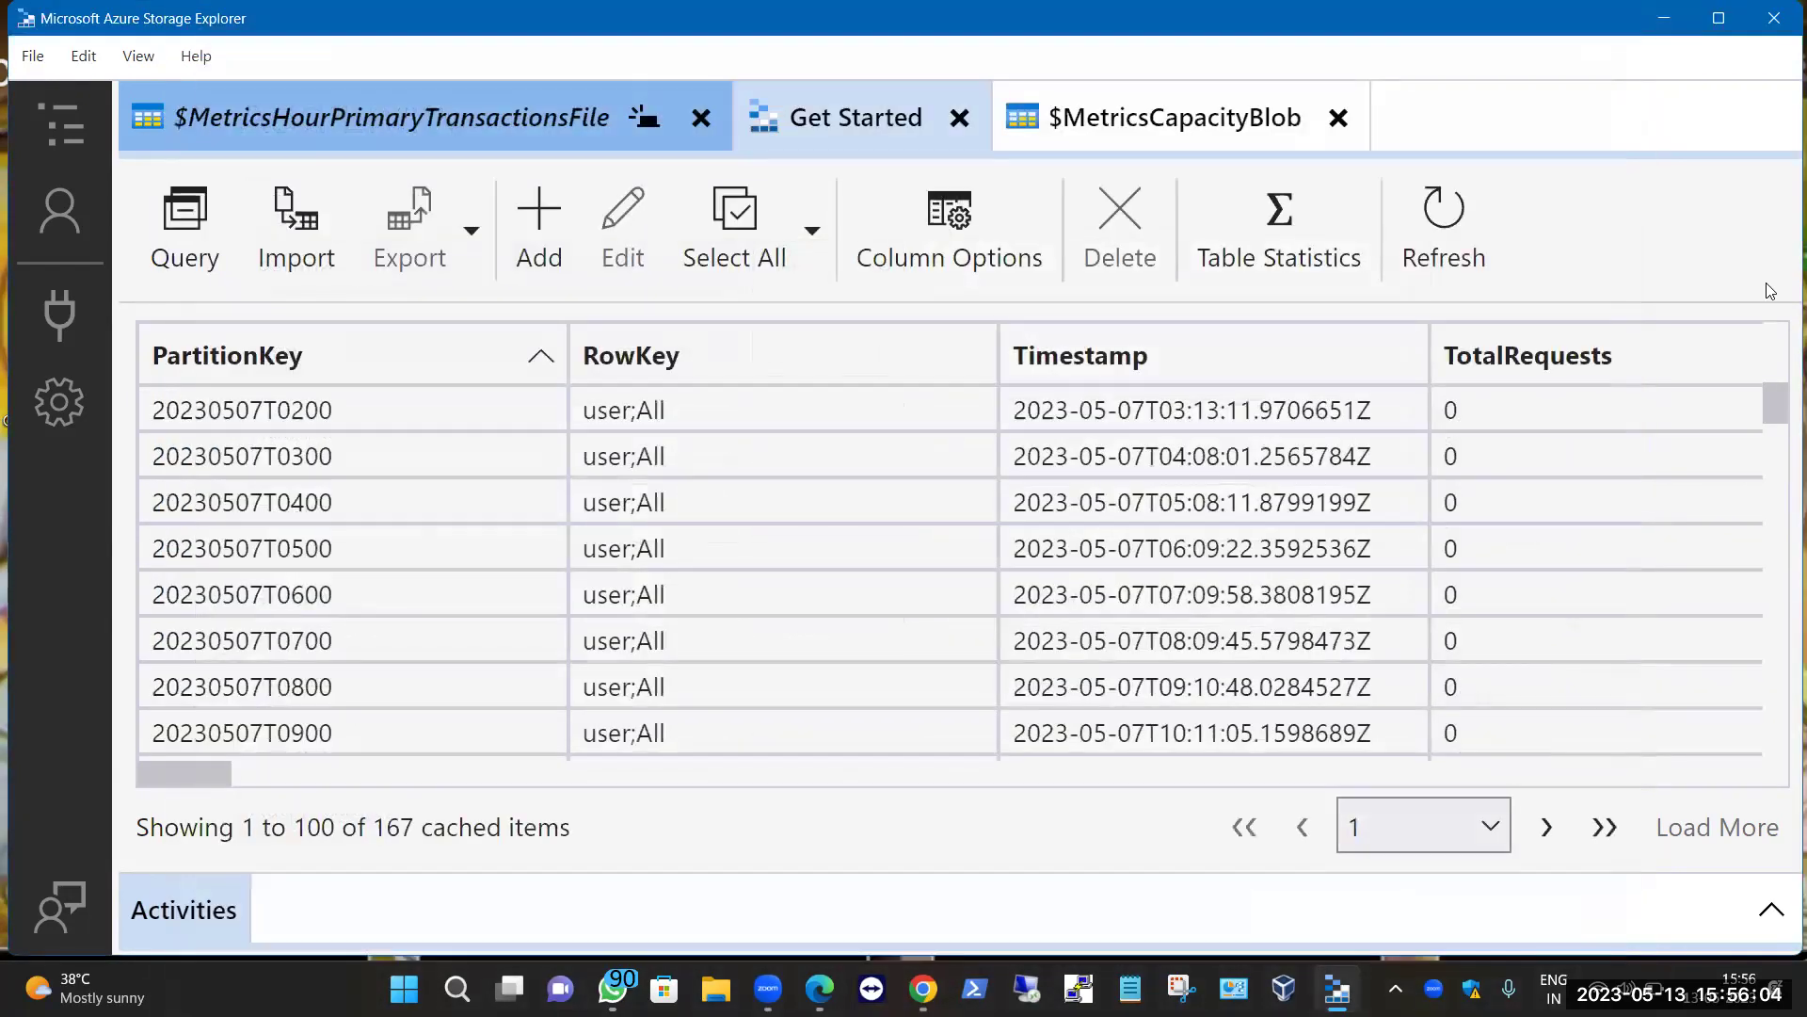
scroll(847, 489, up, 7)
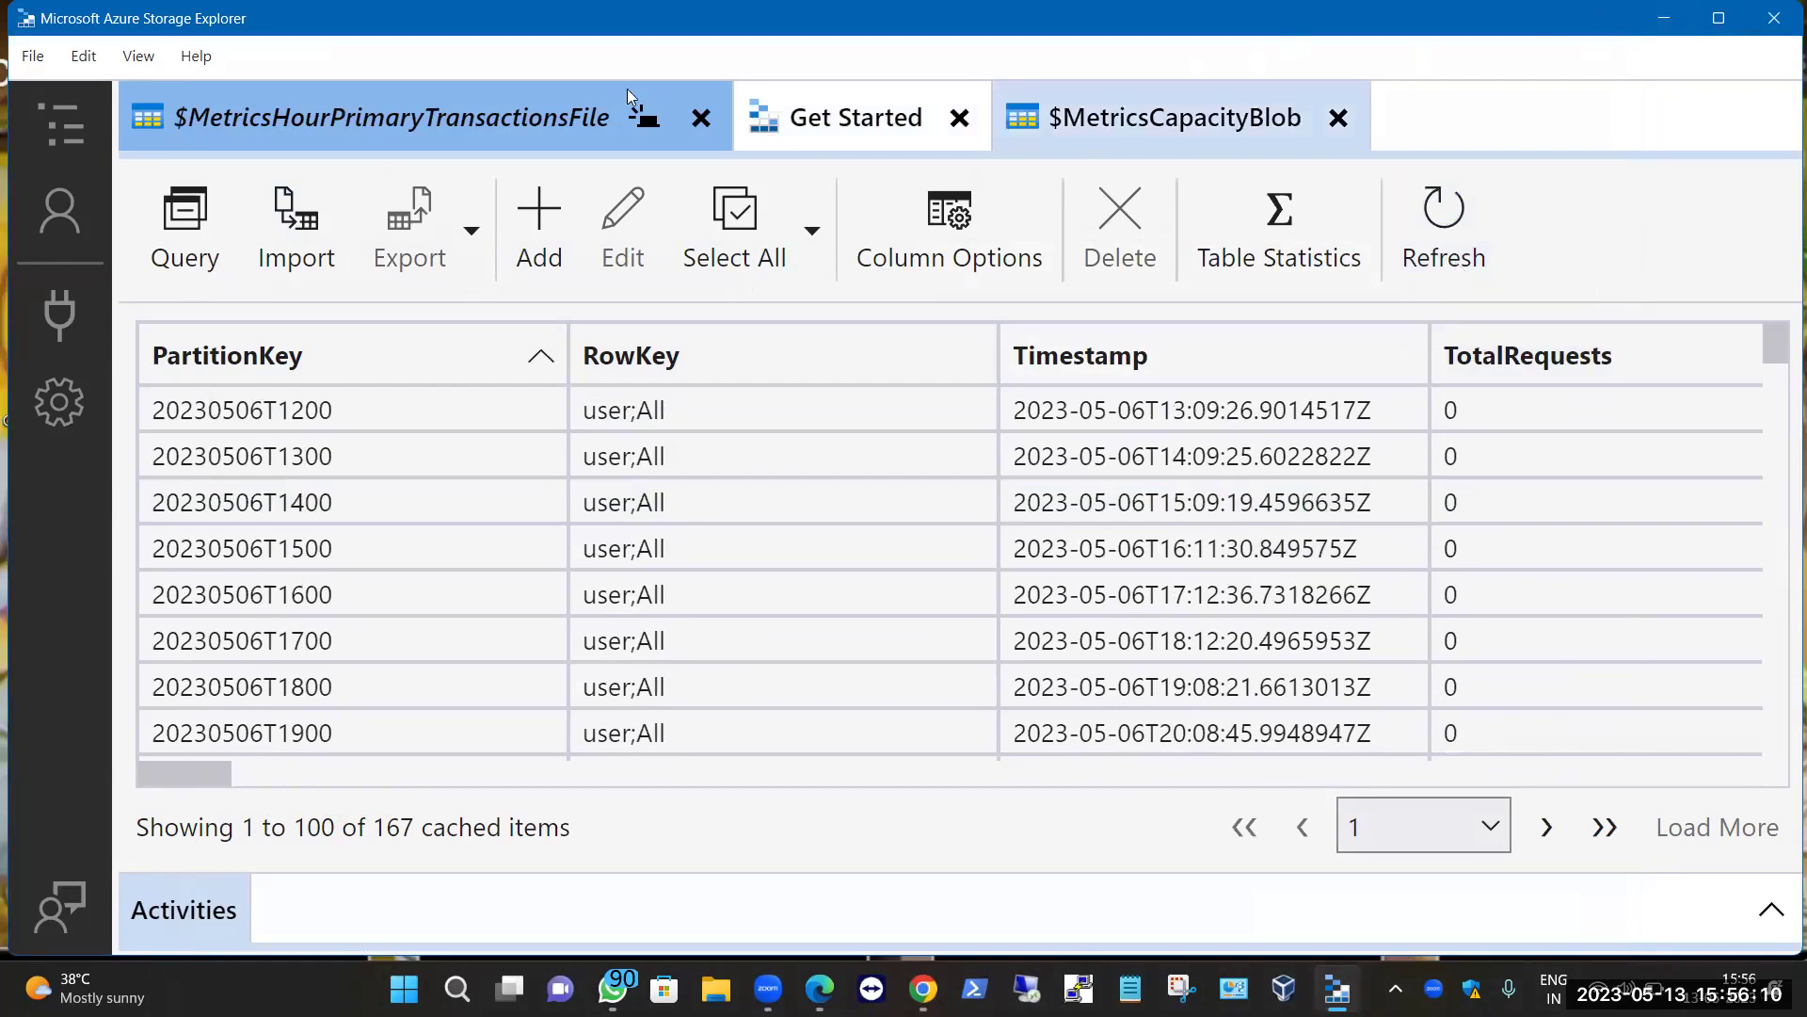
click(699, 121)
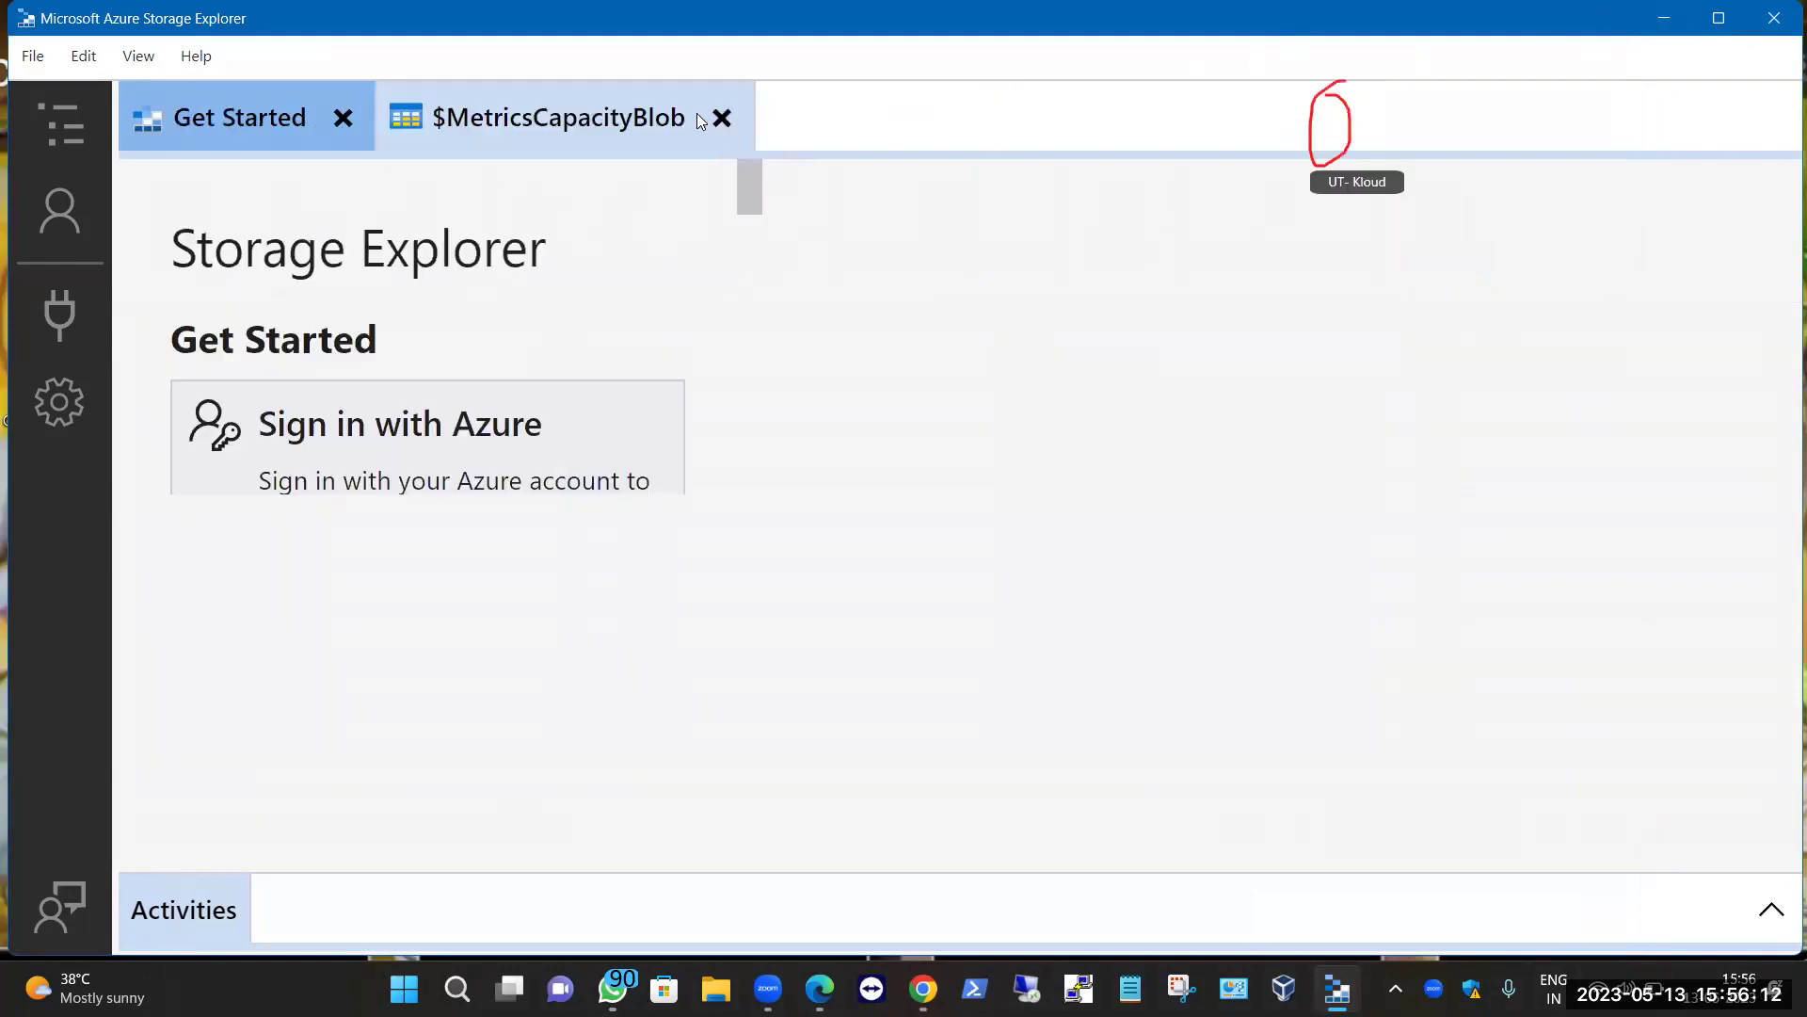
Step: Close the $MetricsCapacityBlob and Get Started tabs, then open UtKloudAzureBatch5 from the resource tree
click(719, 121)
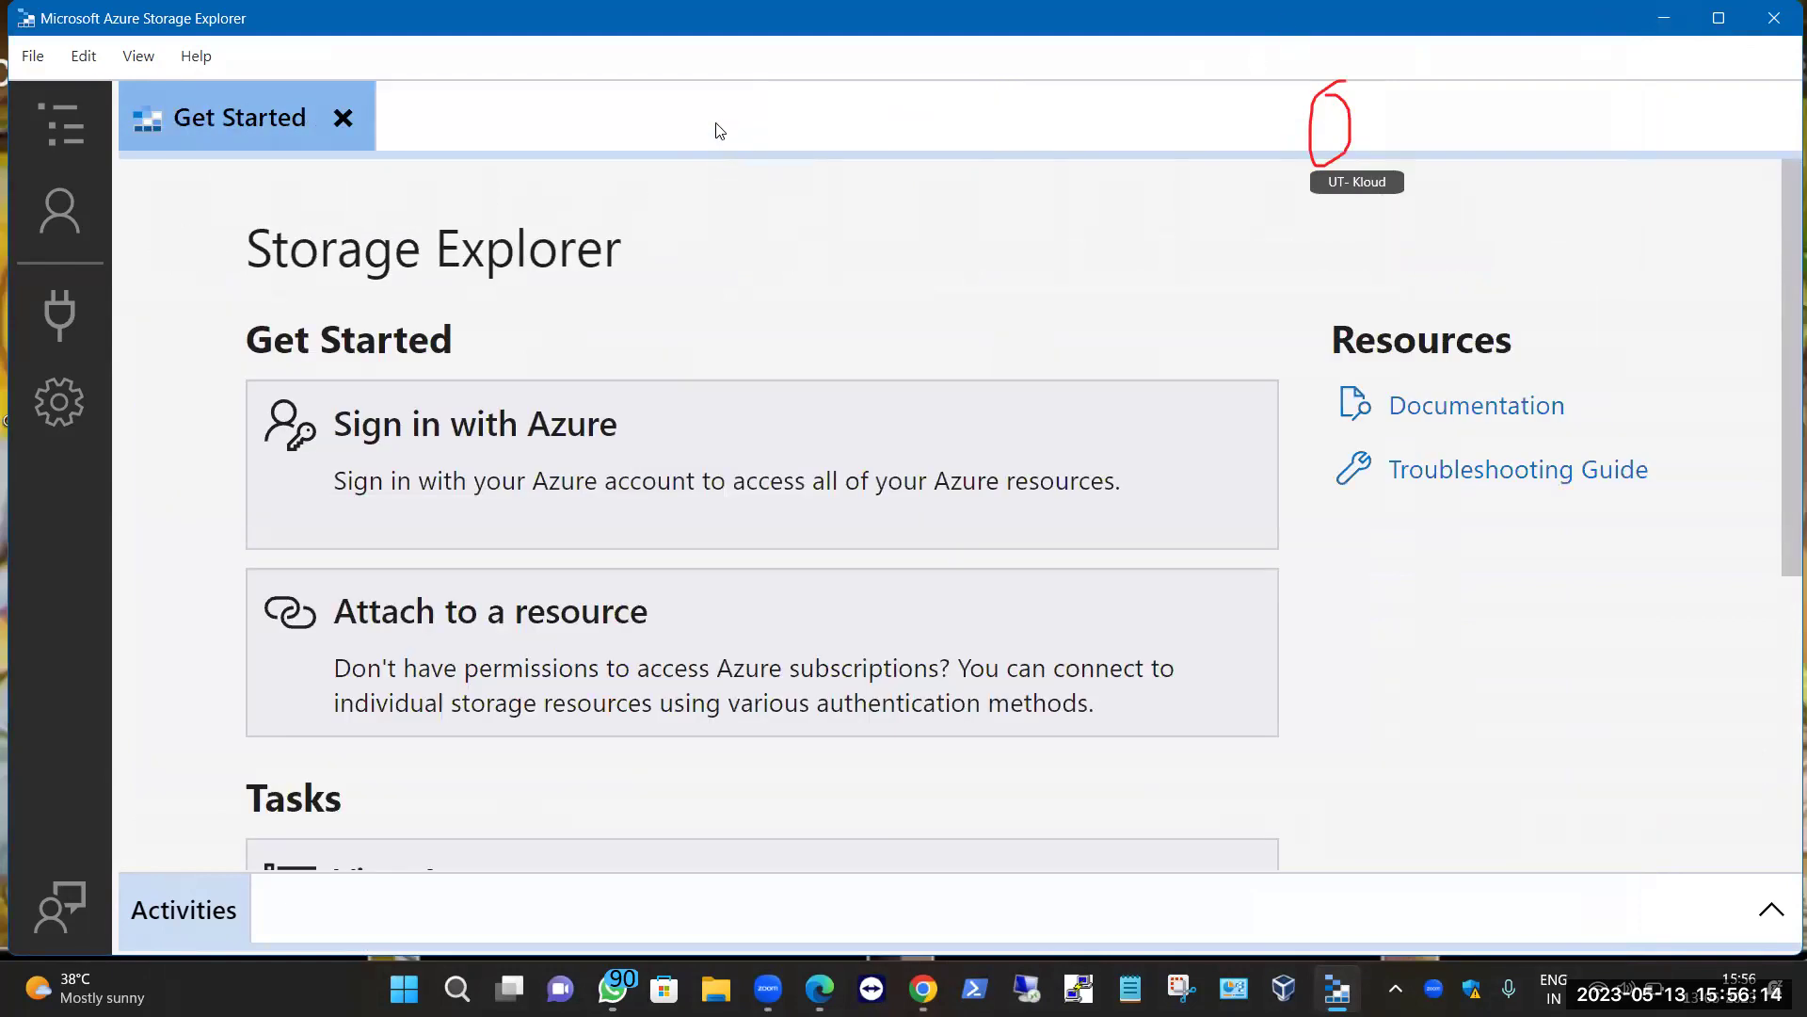
click(341, 117)
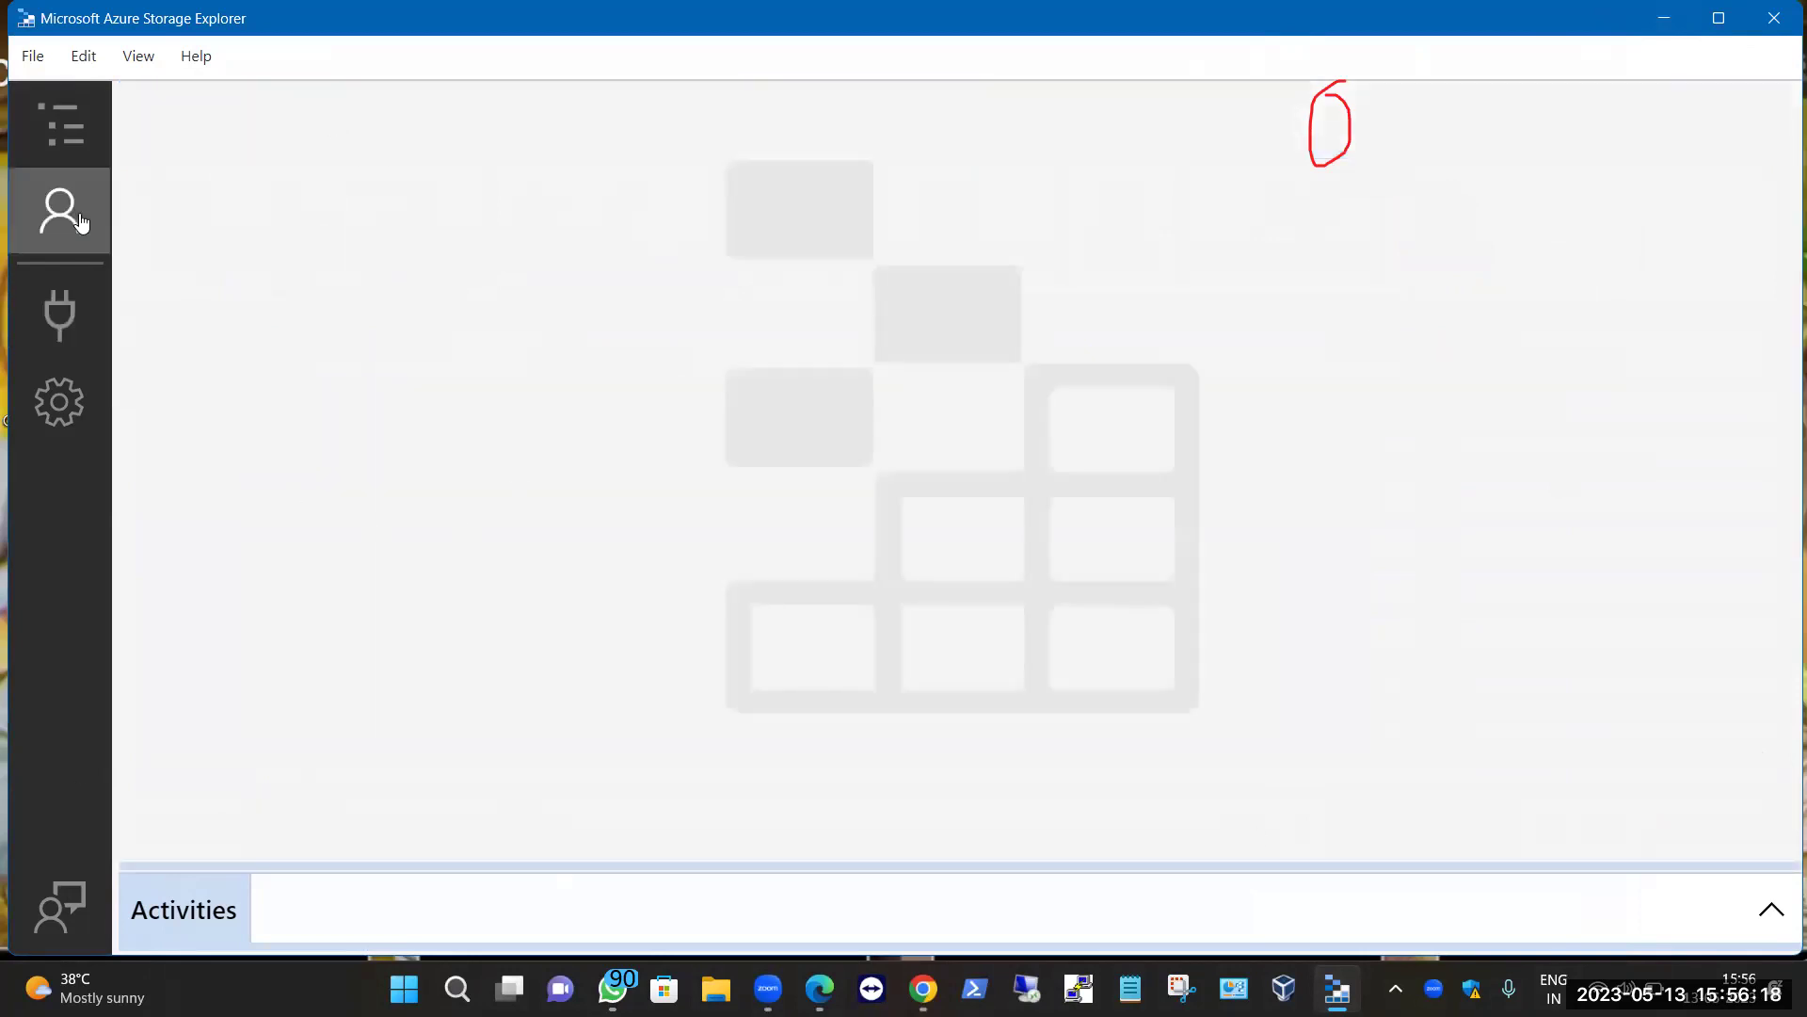
click(78, 137)
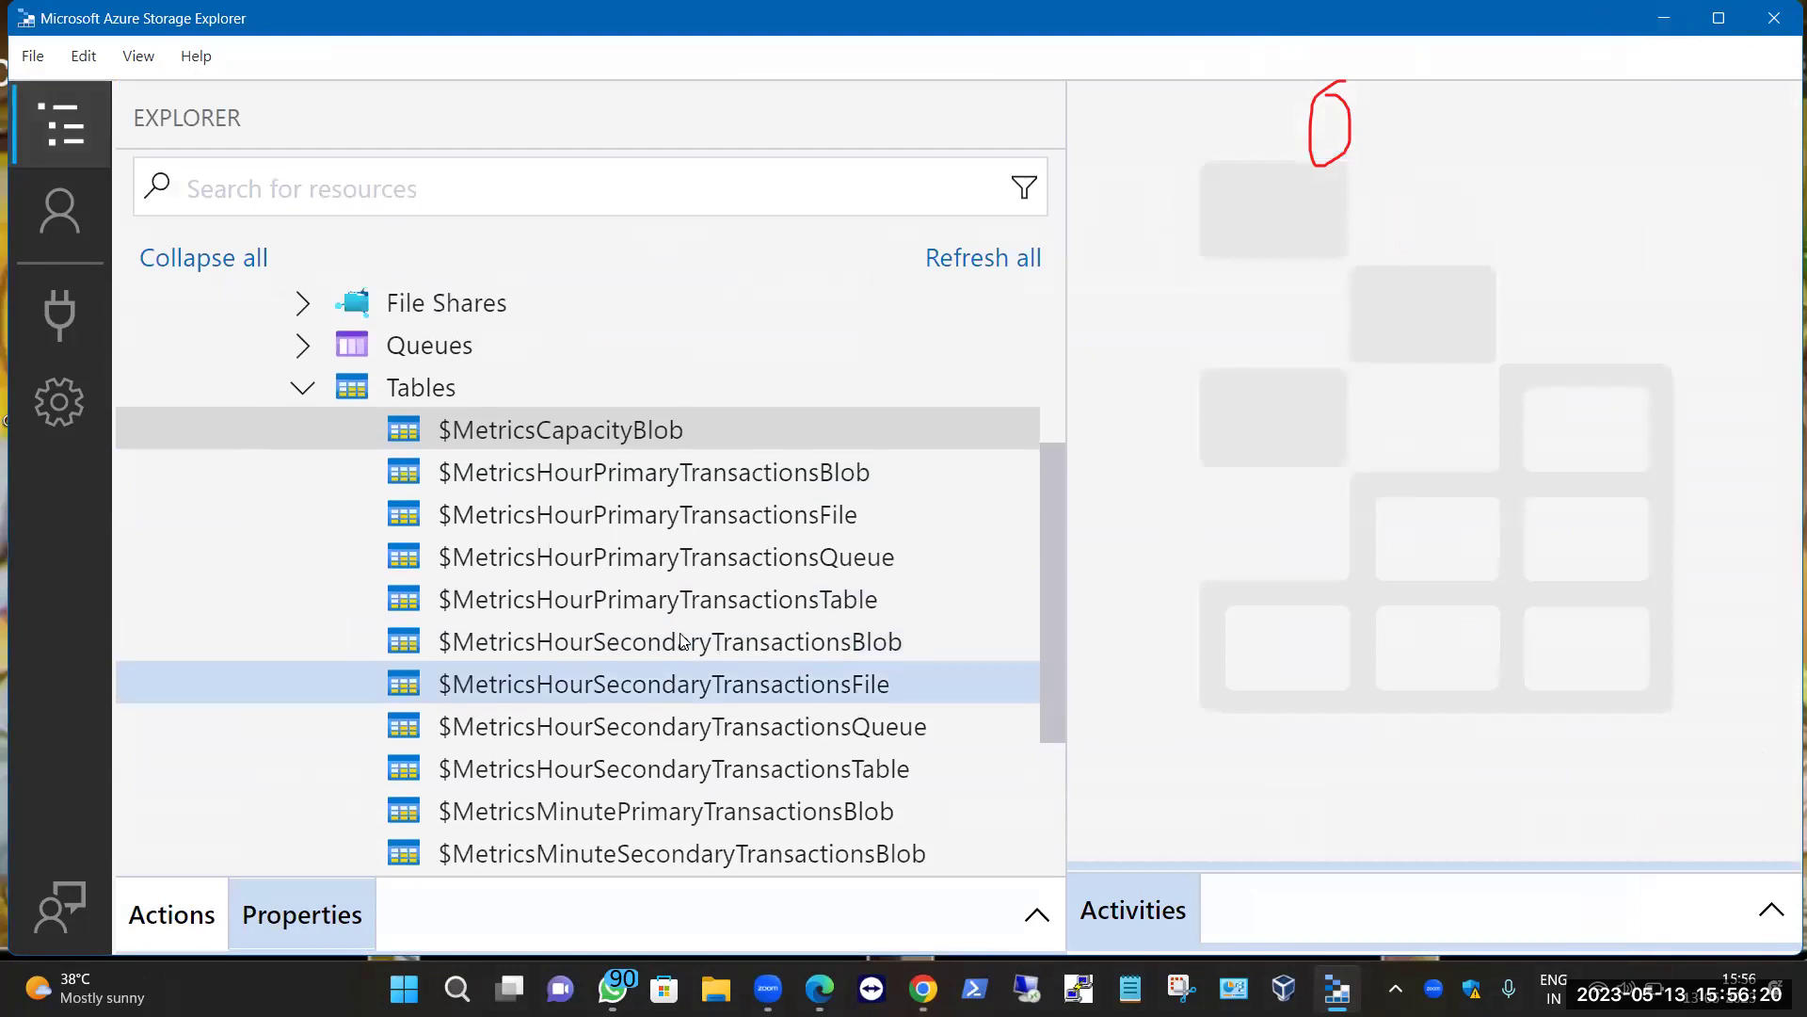
scroll(791, 612, up, 4)
scroll(806, 626, down, 3)
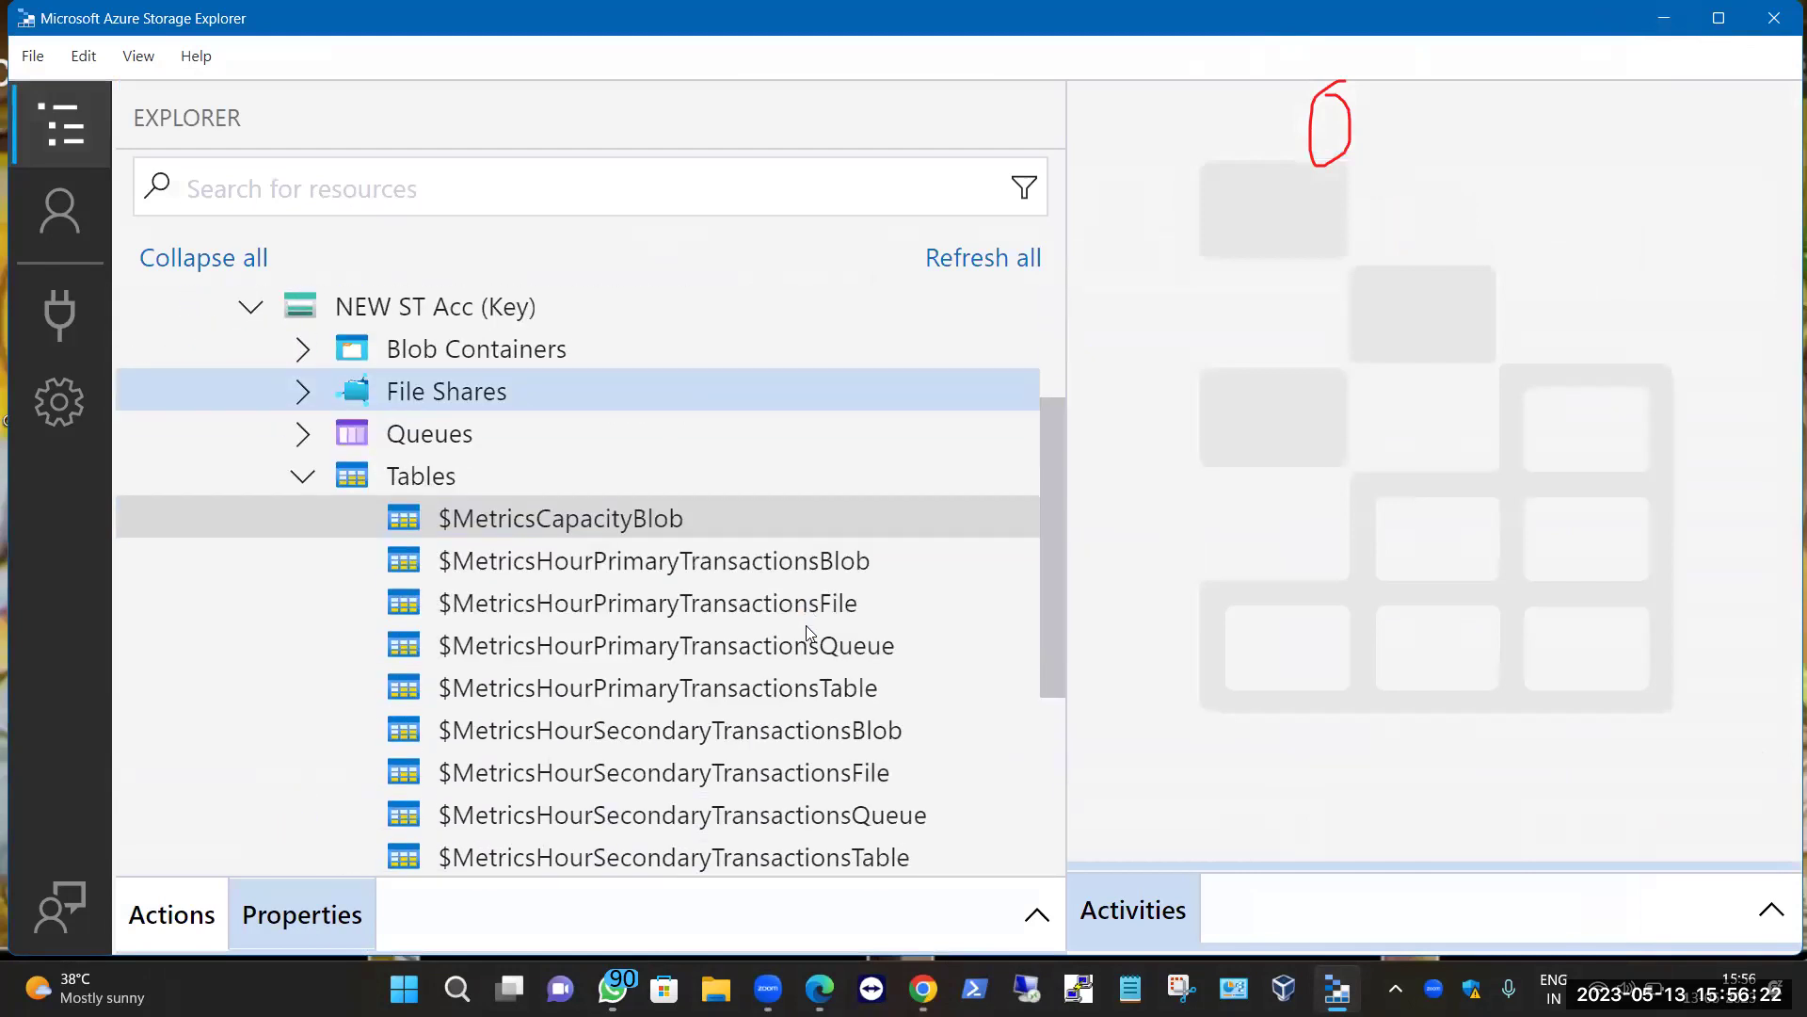
scroll(804, 633, up, 2)
scroll(802, 644, down, 5)
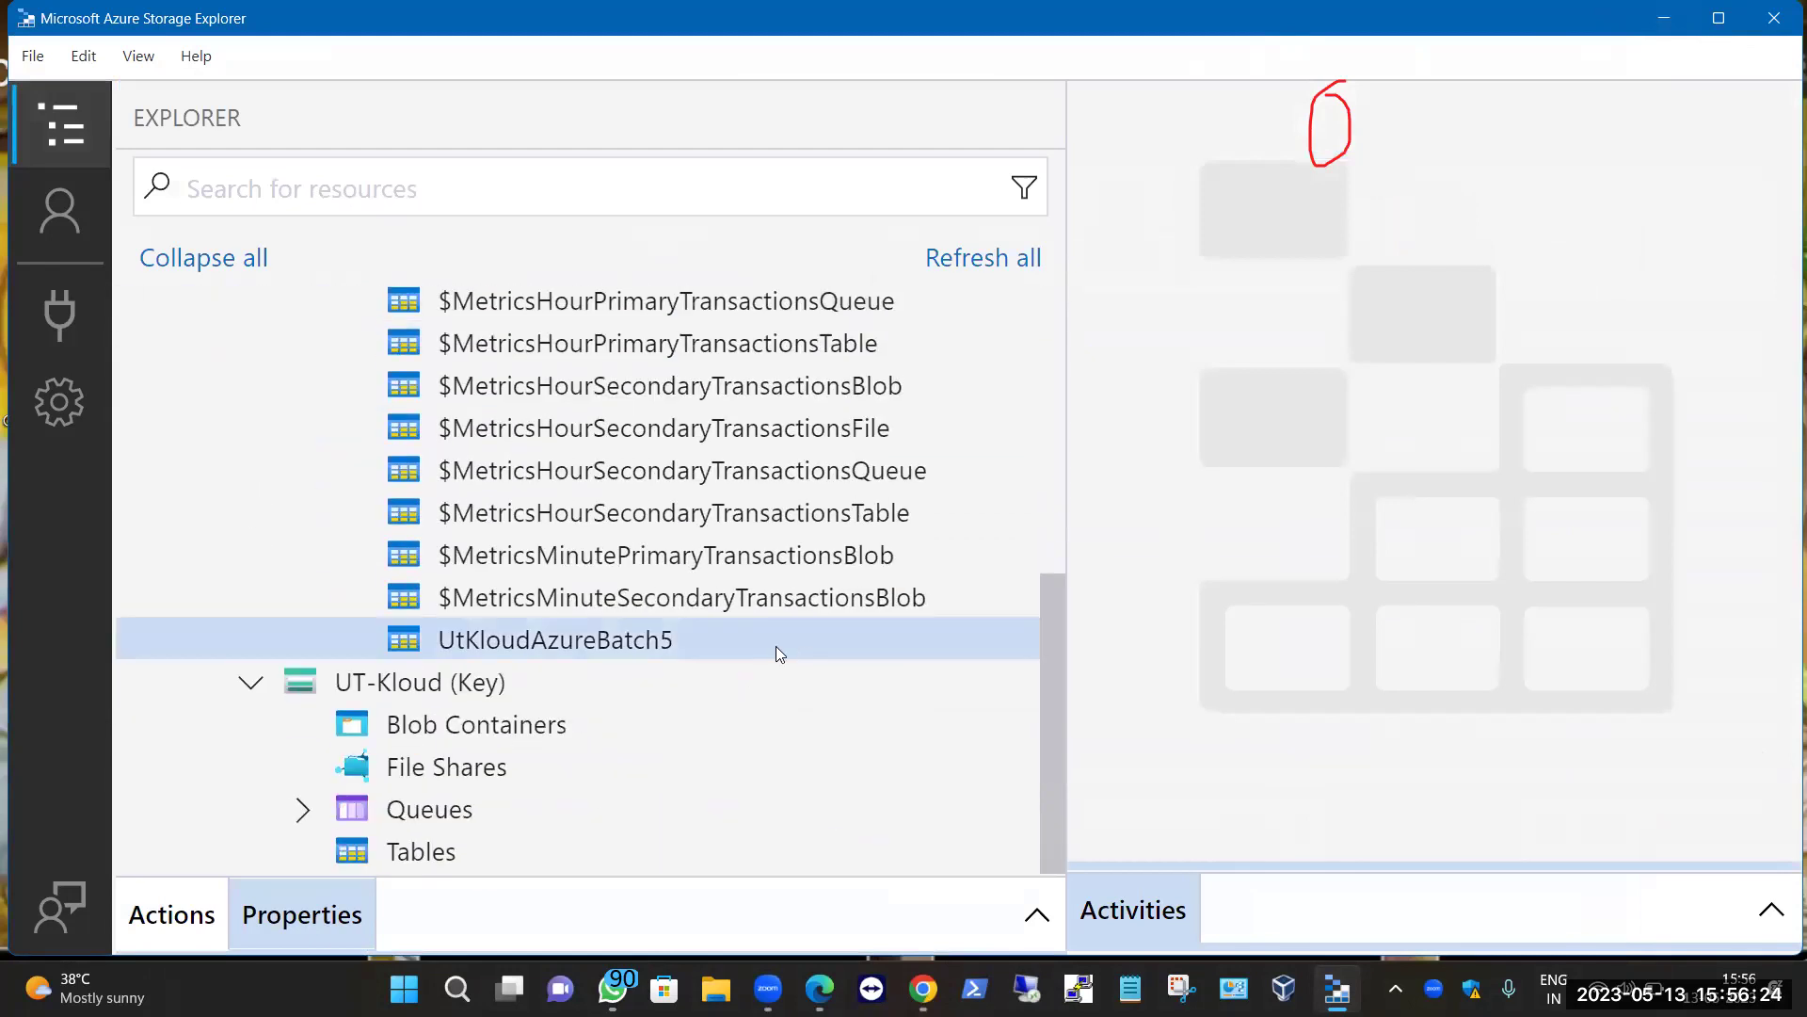
double_click(651, 642)
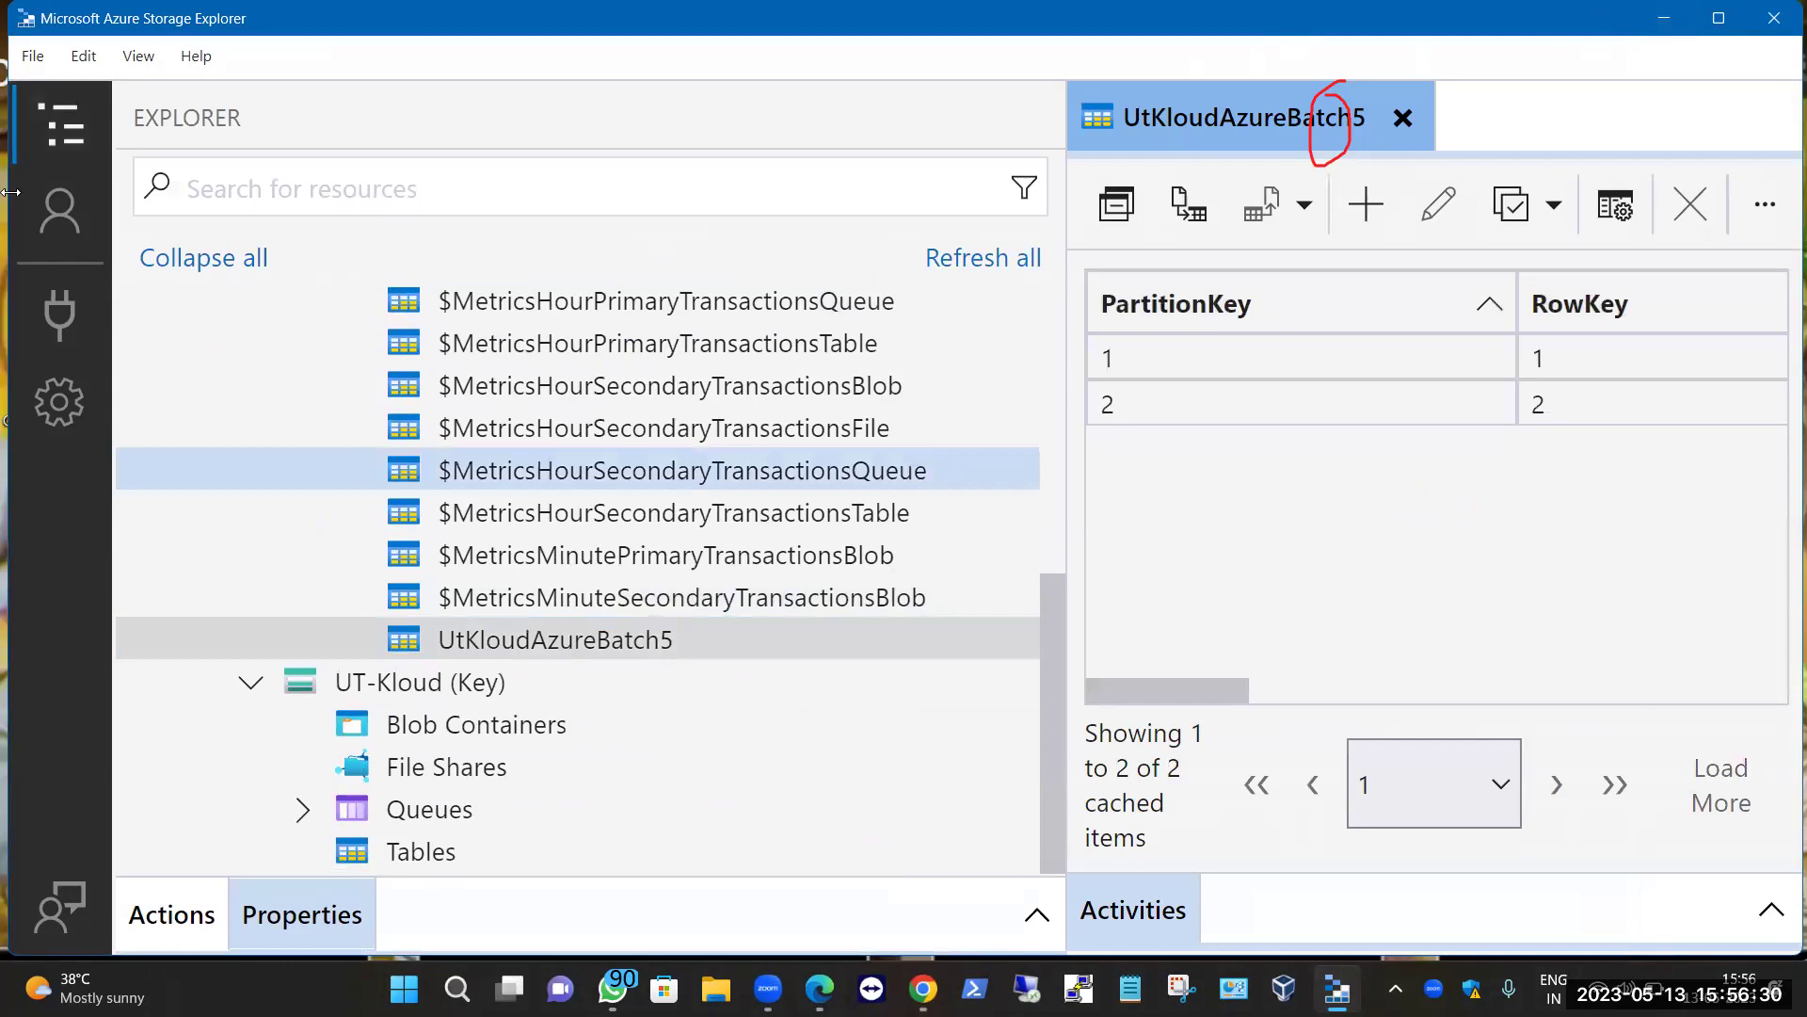
Step: Hide the resource tree and select the entity with PartitionKey 1
click(60, 124)
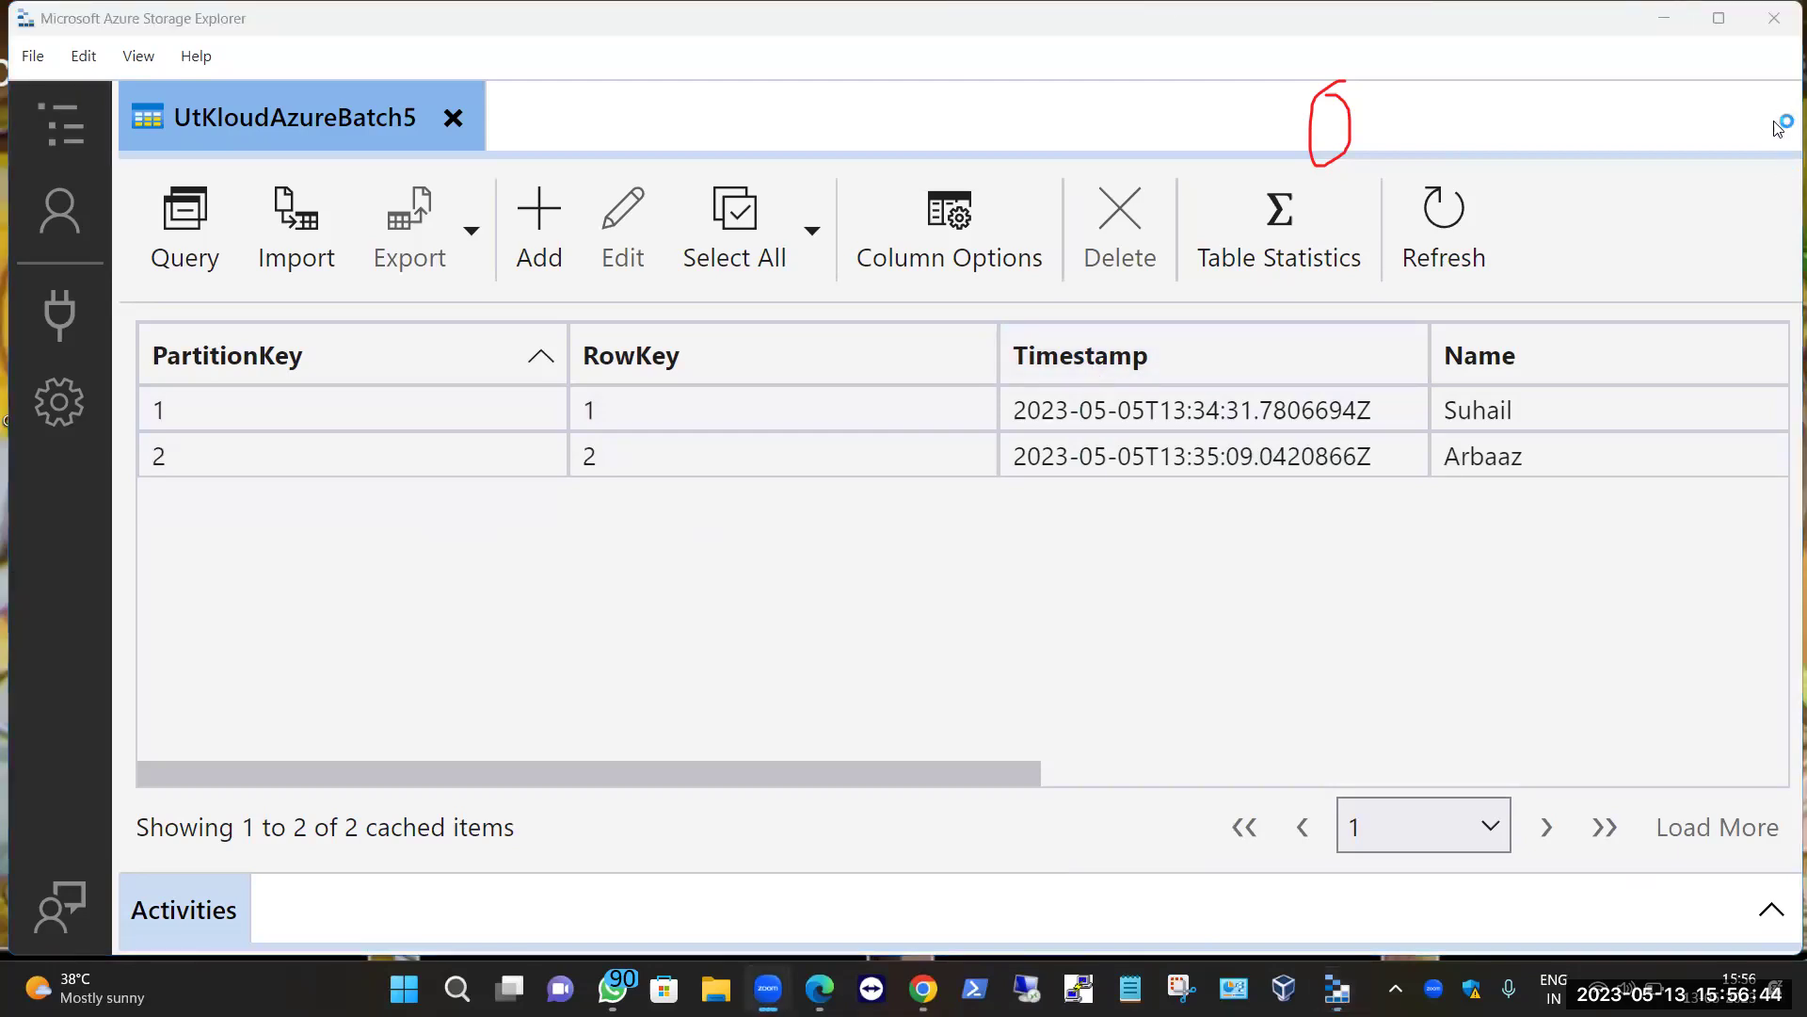
click(968, 394)
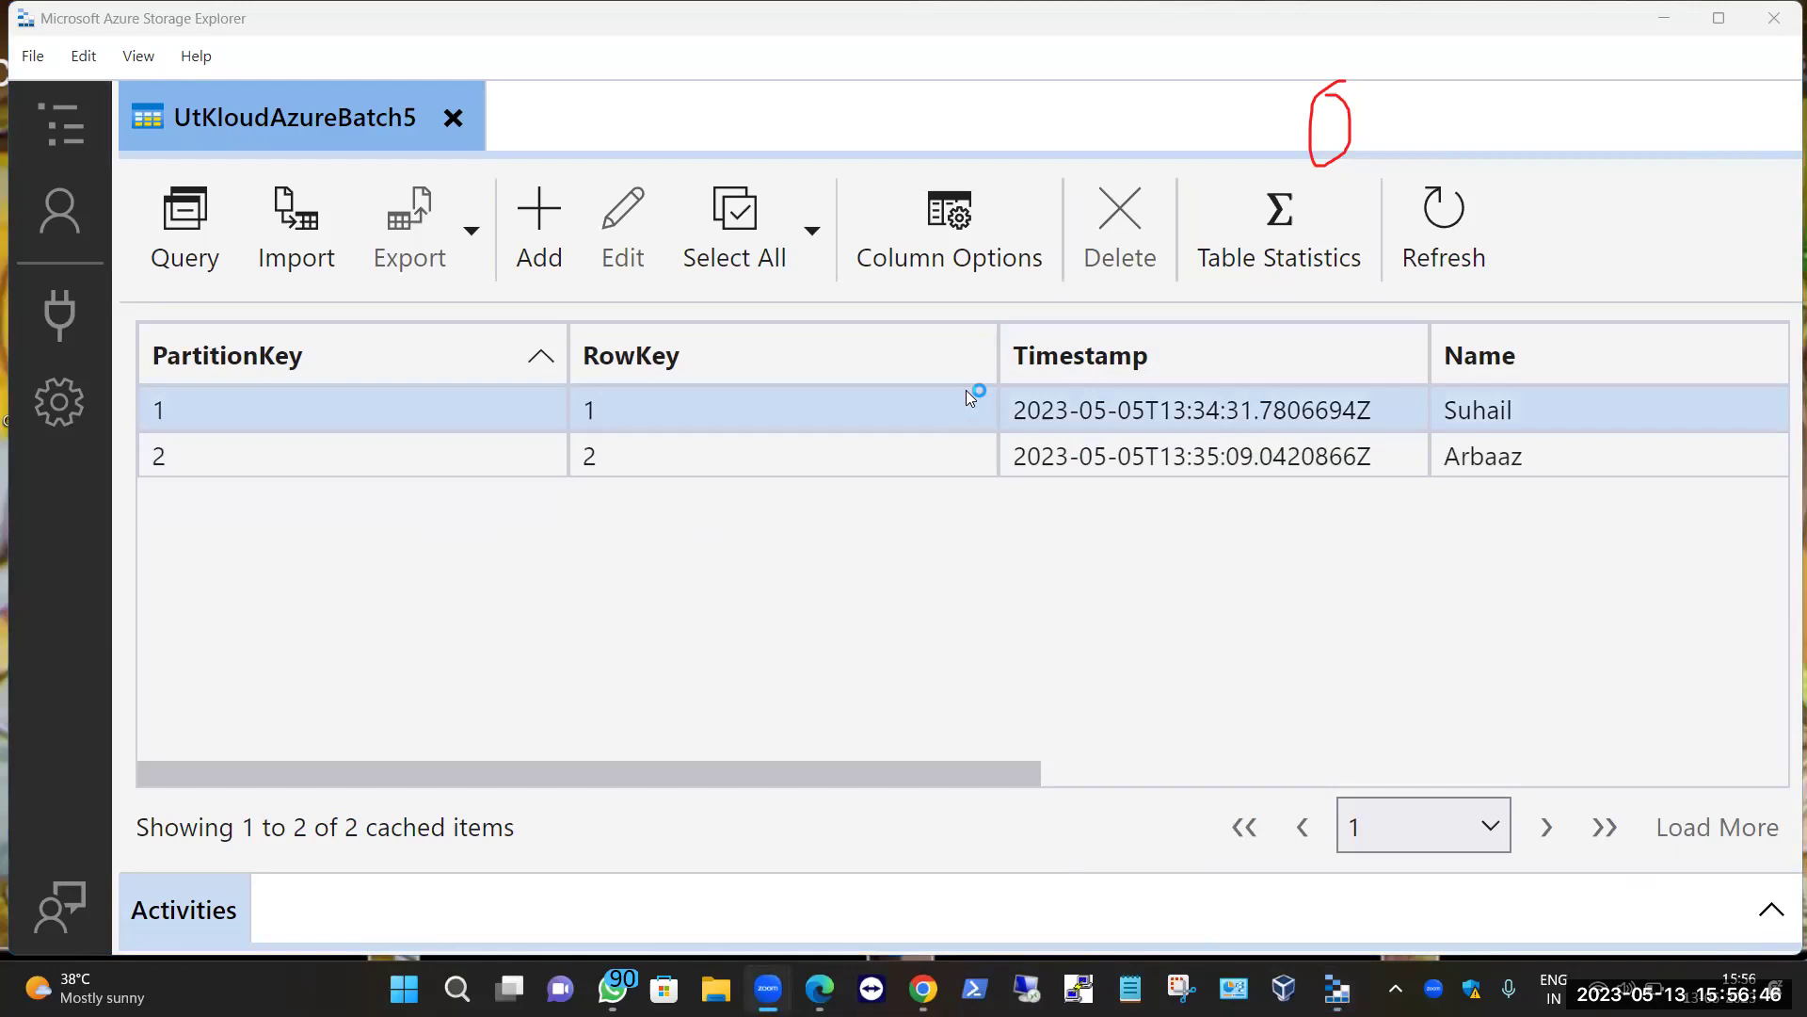
Step: Begin a new entity in Add Entity and name the first custom property 'Name'
click(537, 232)
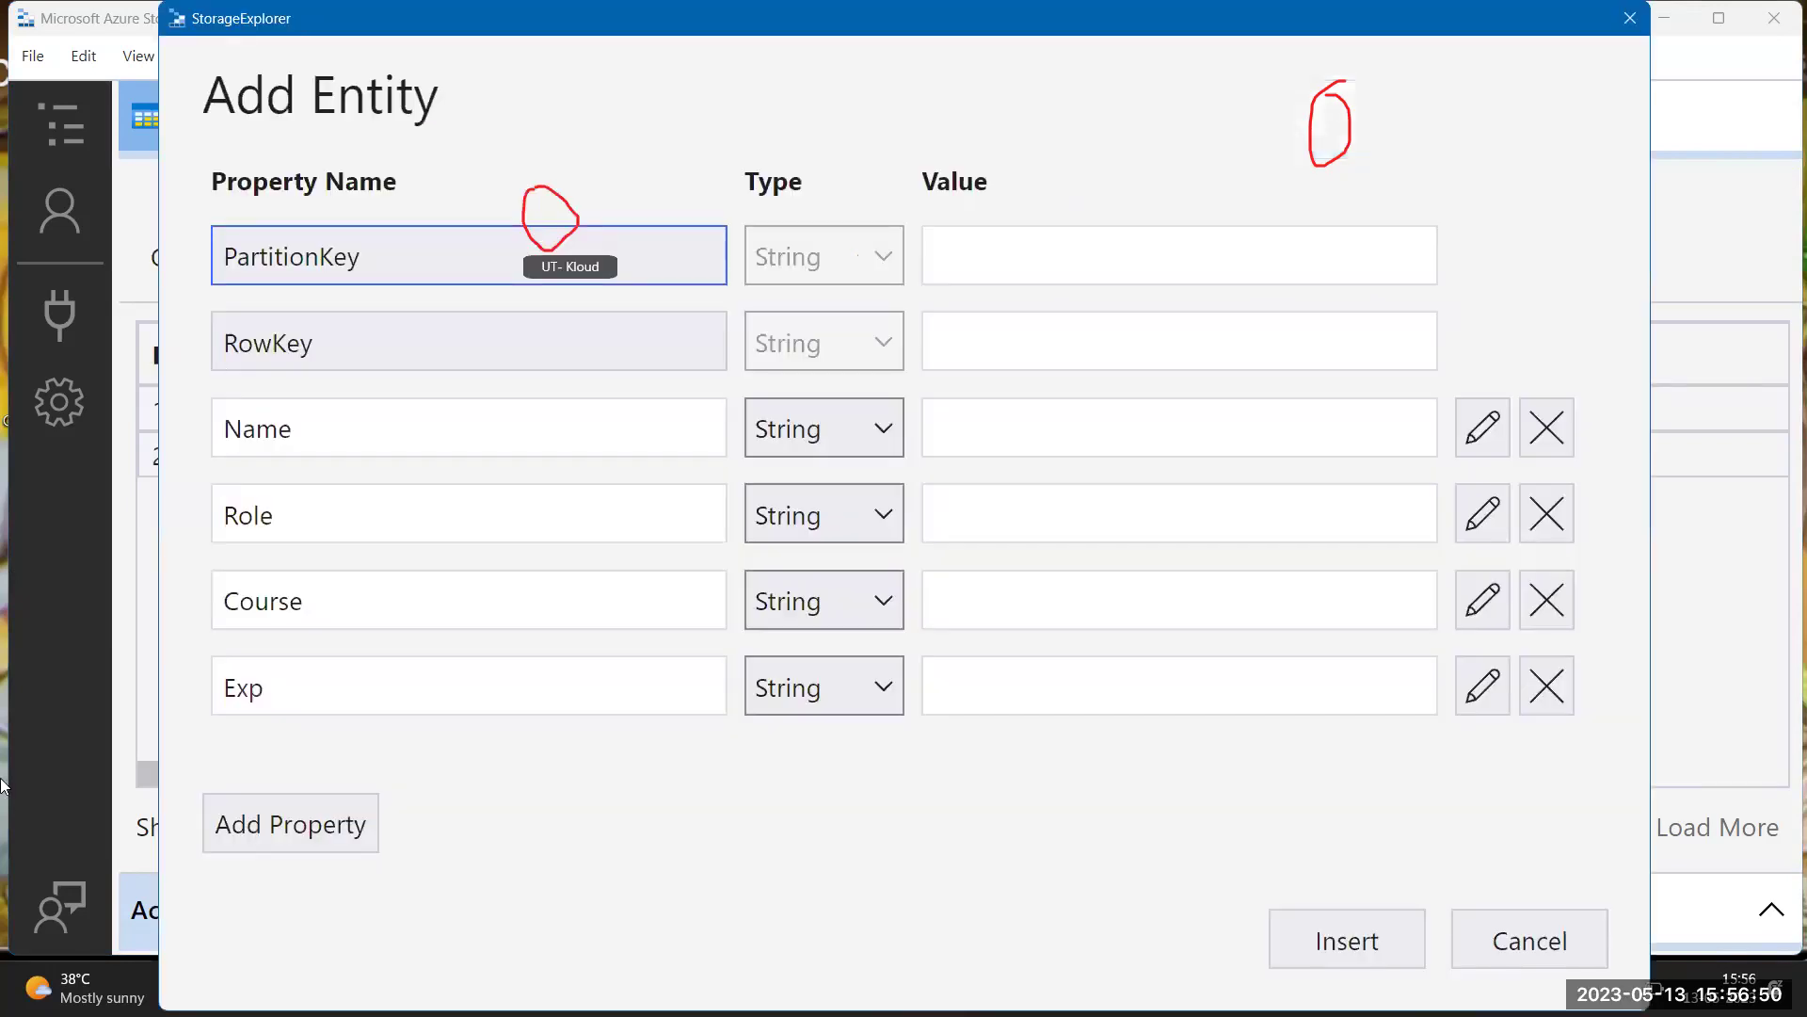
click(1088, 709)
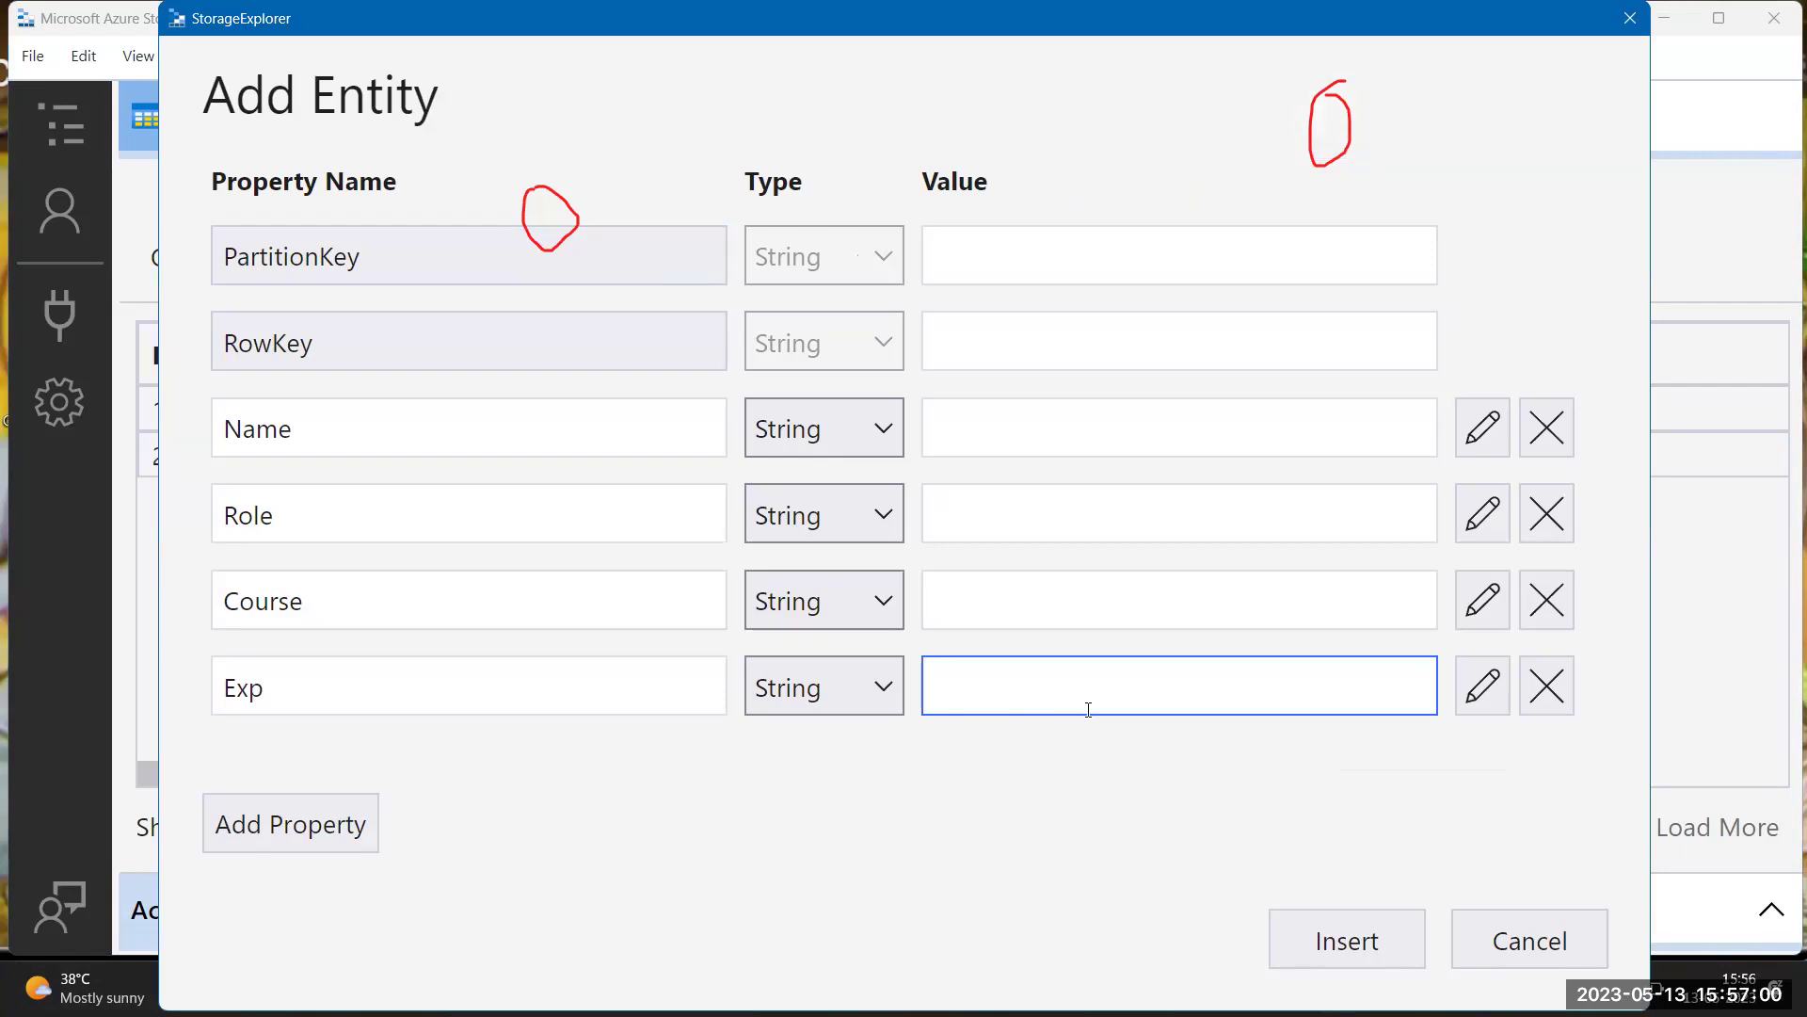
click(437, 254)
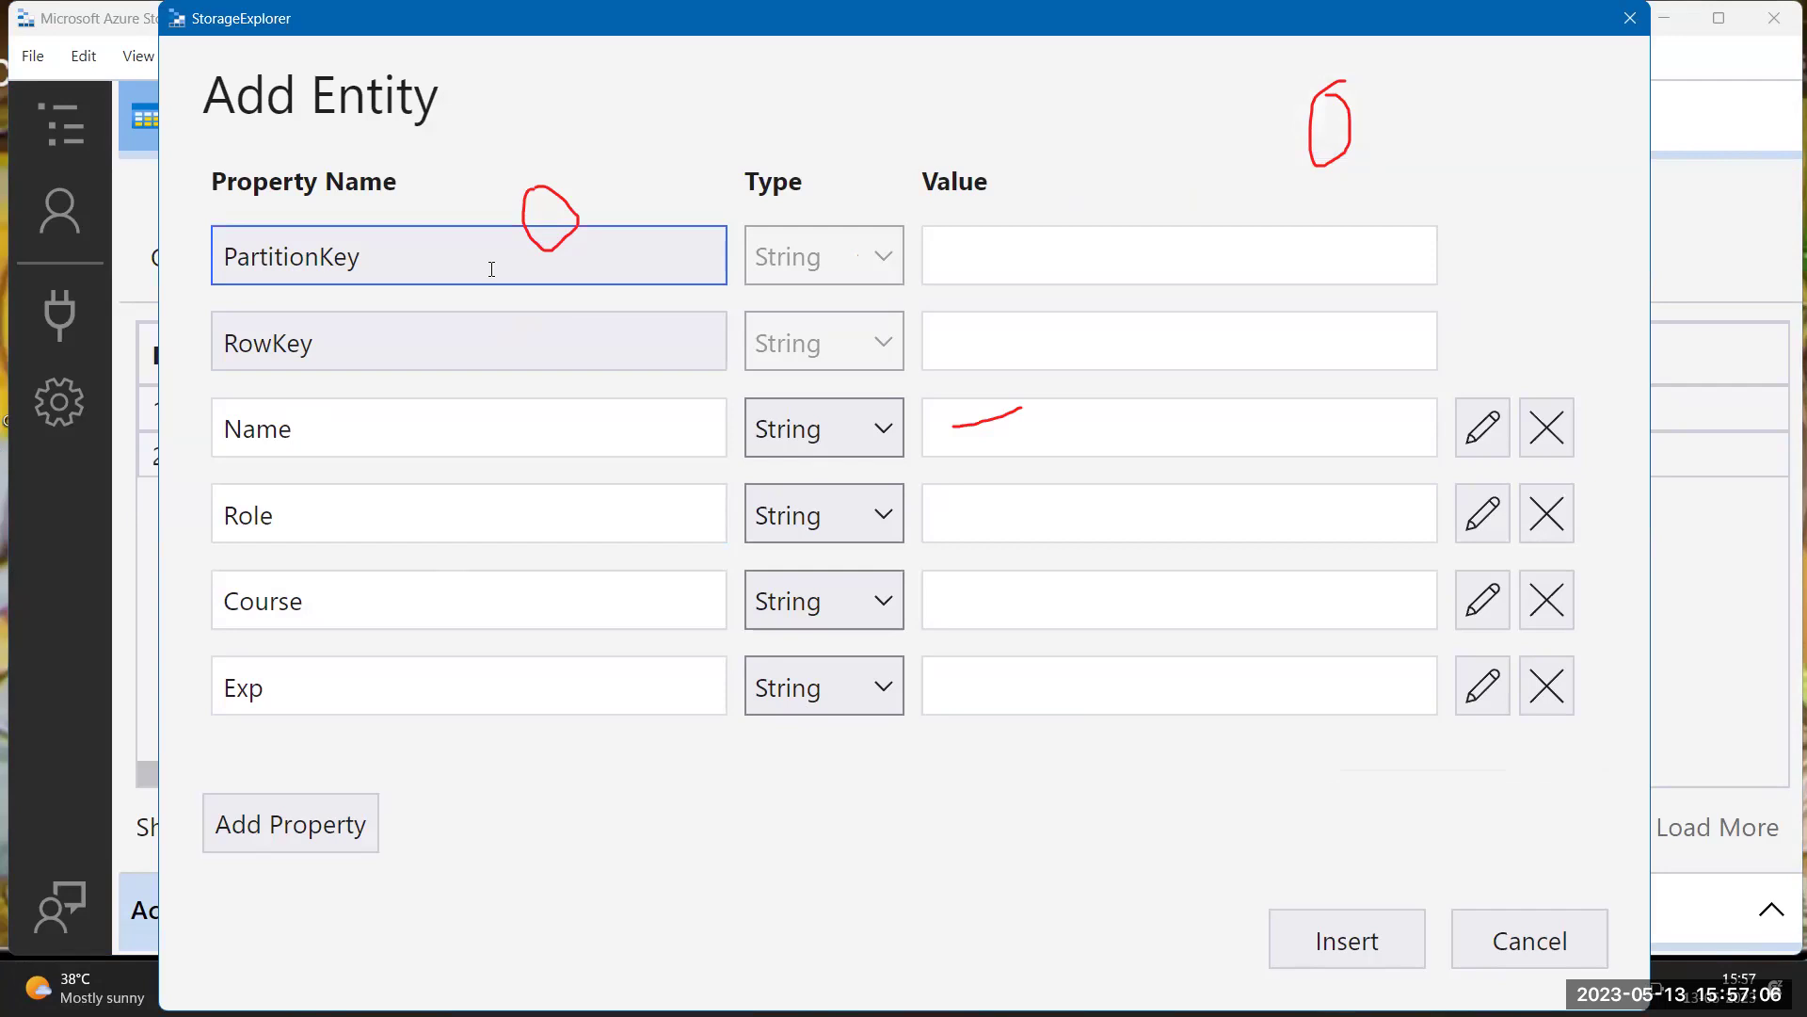
click(500, 440)
text(Nai)
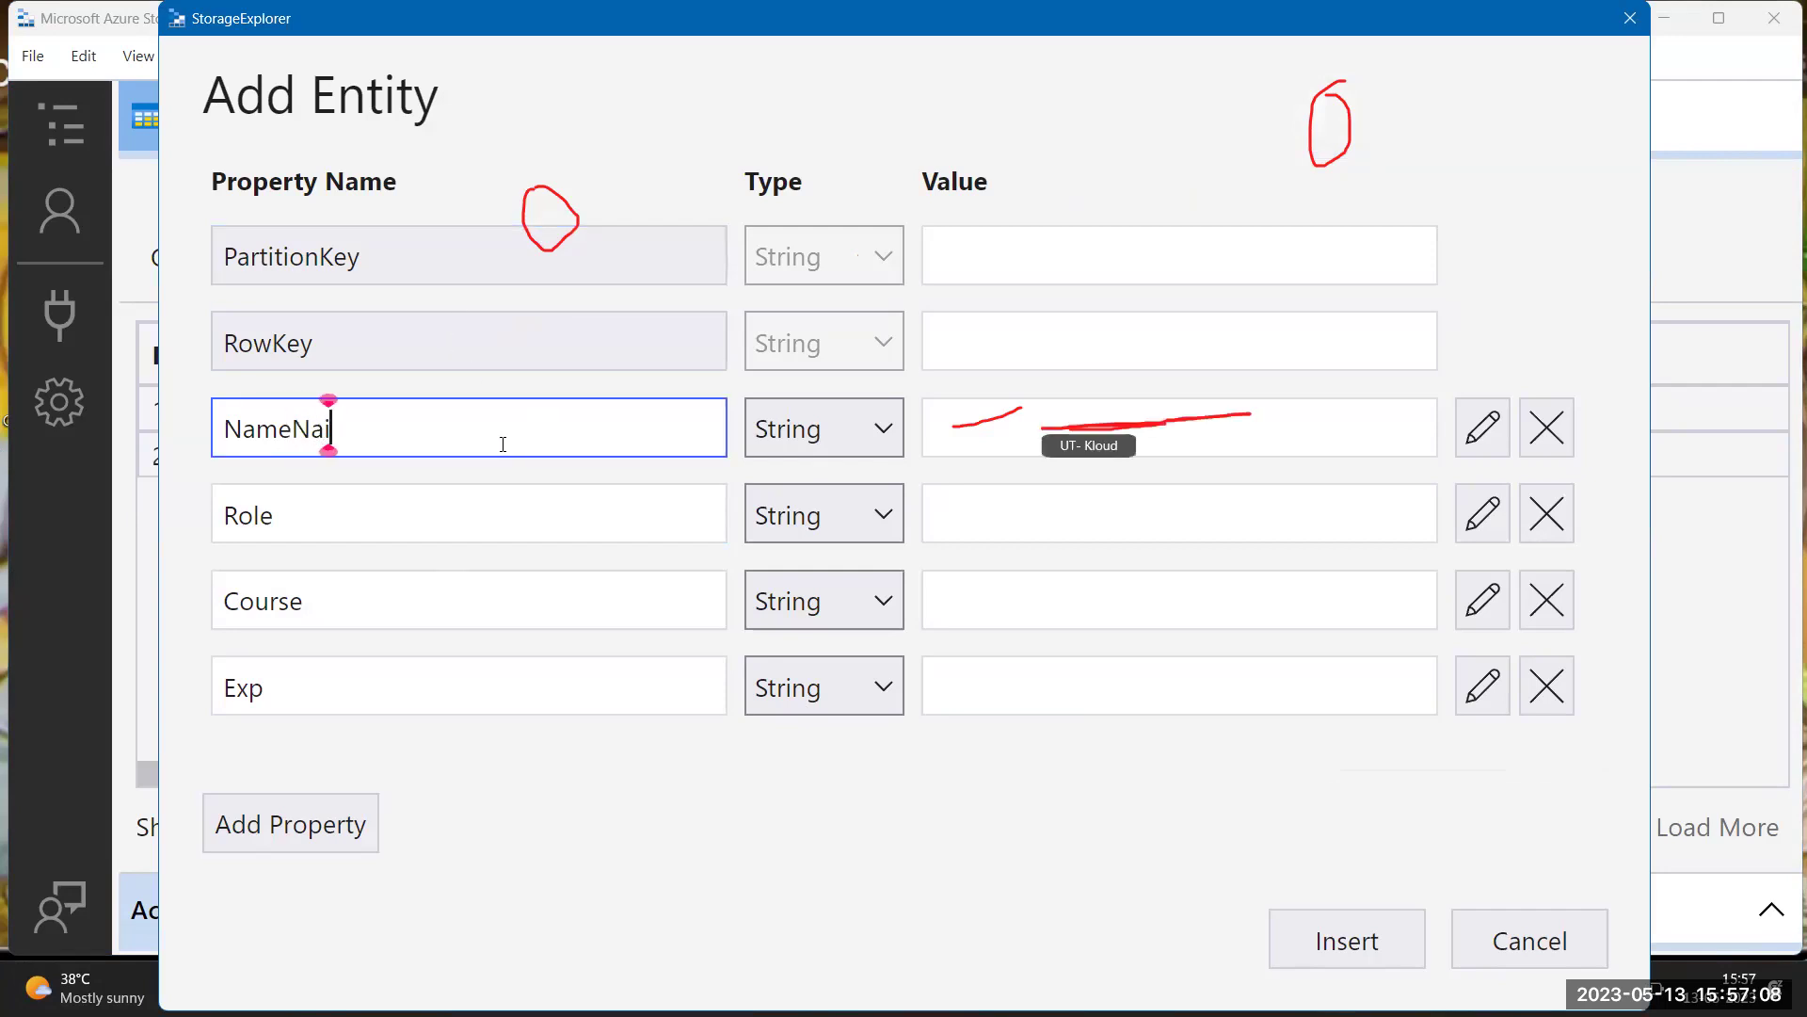
key(BackSpace)
key(BackSpace)
key(BackSpace)
key(BackSpace)
key(BackSpace)
key(BackSpace)
key(BackSpace)
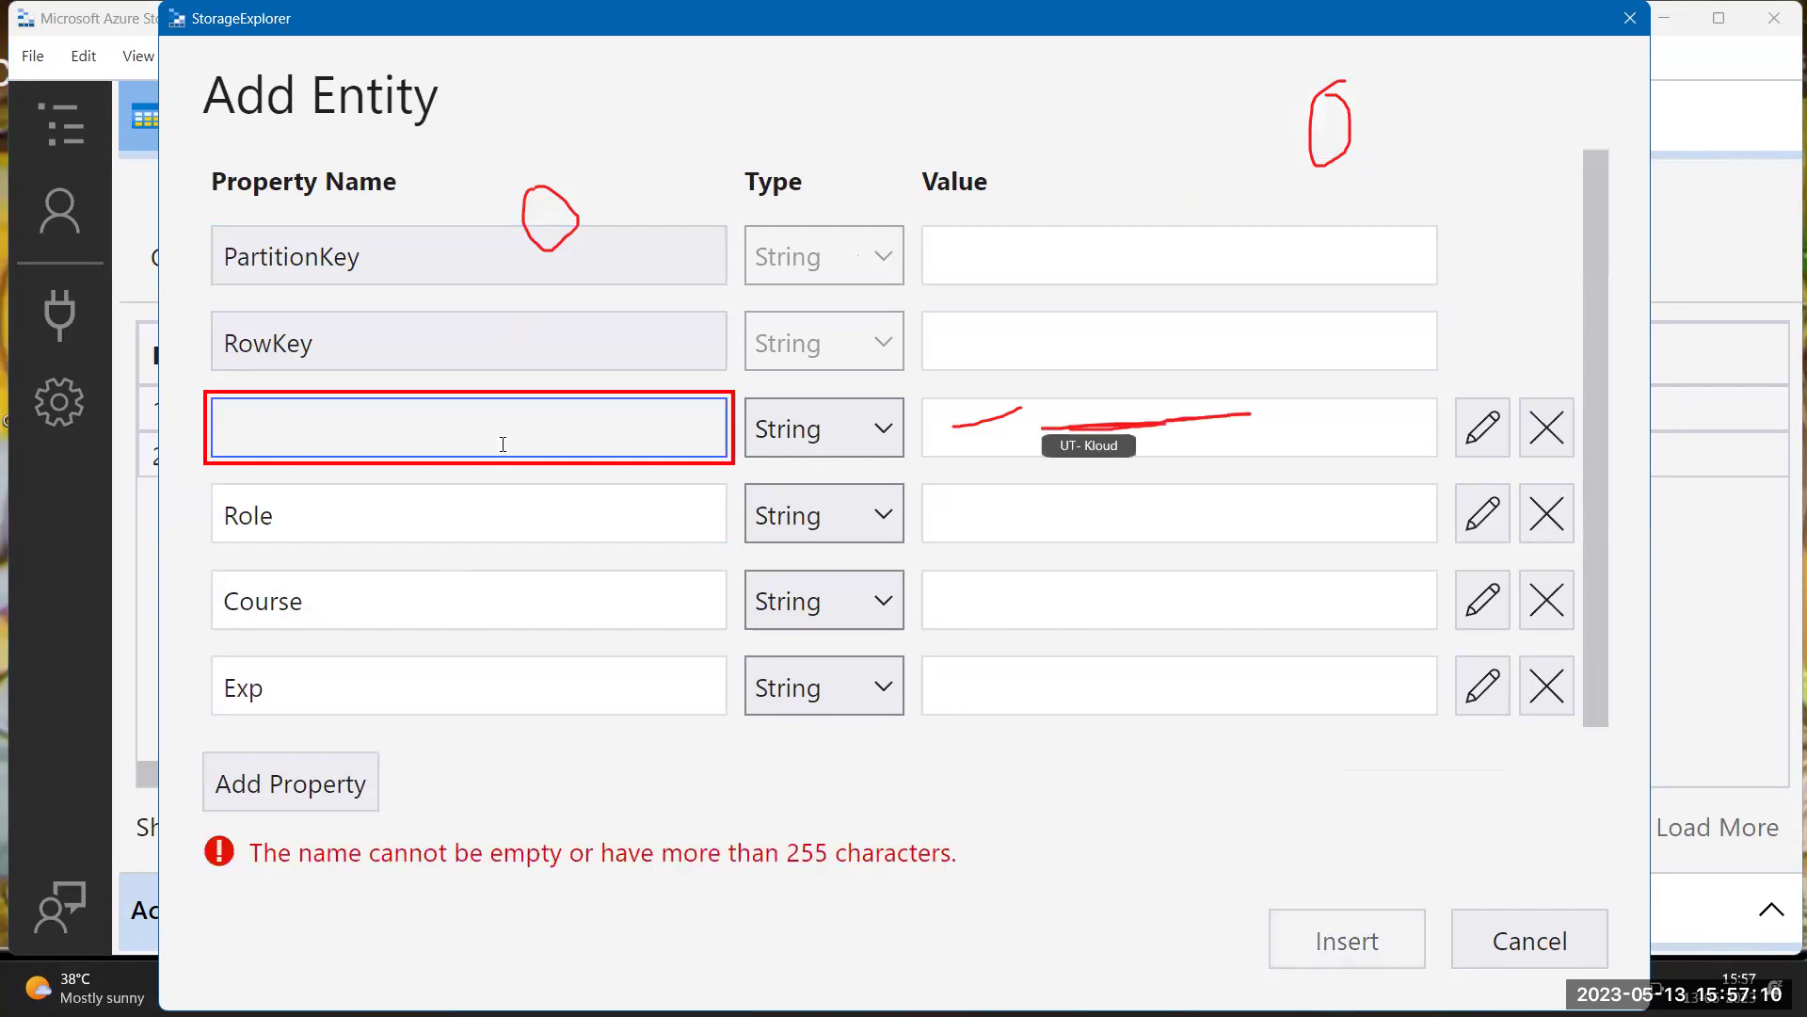
text(Nai)
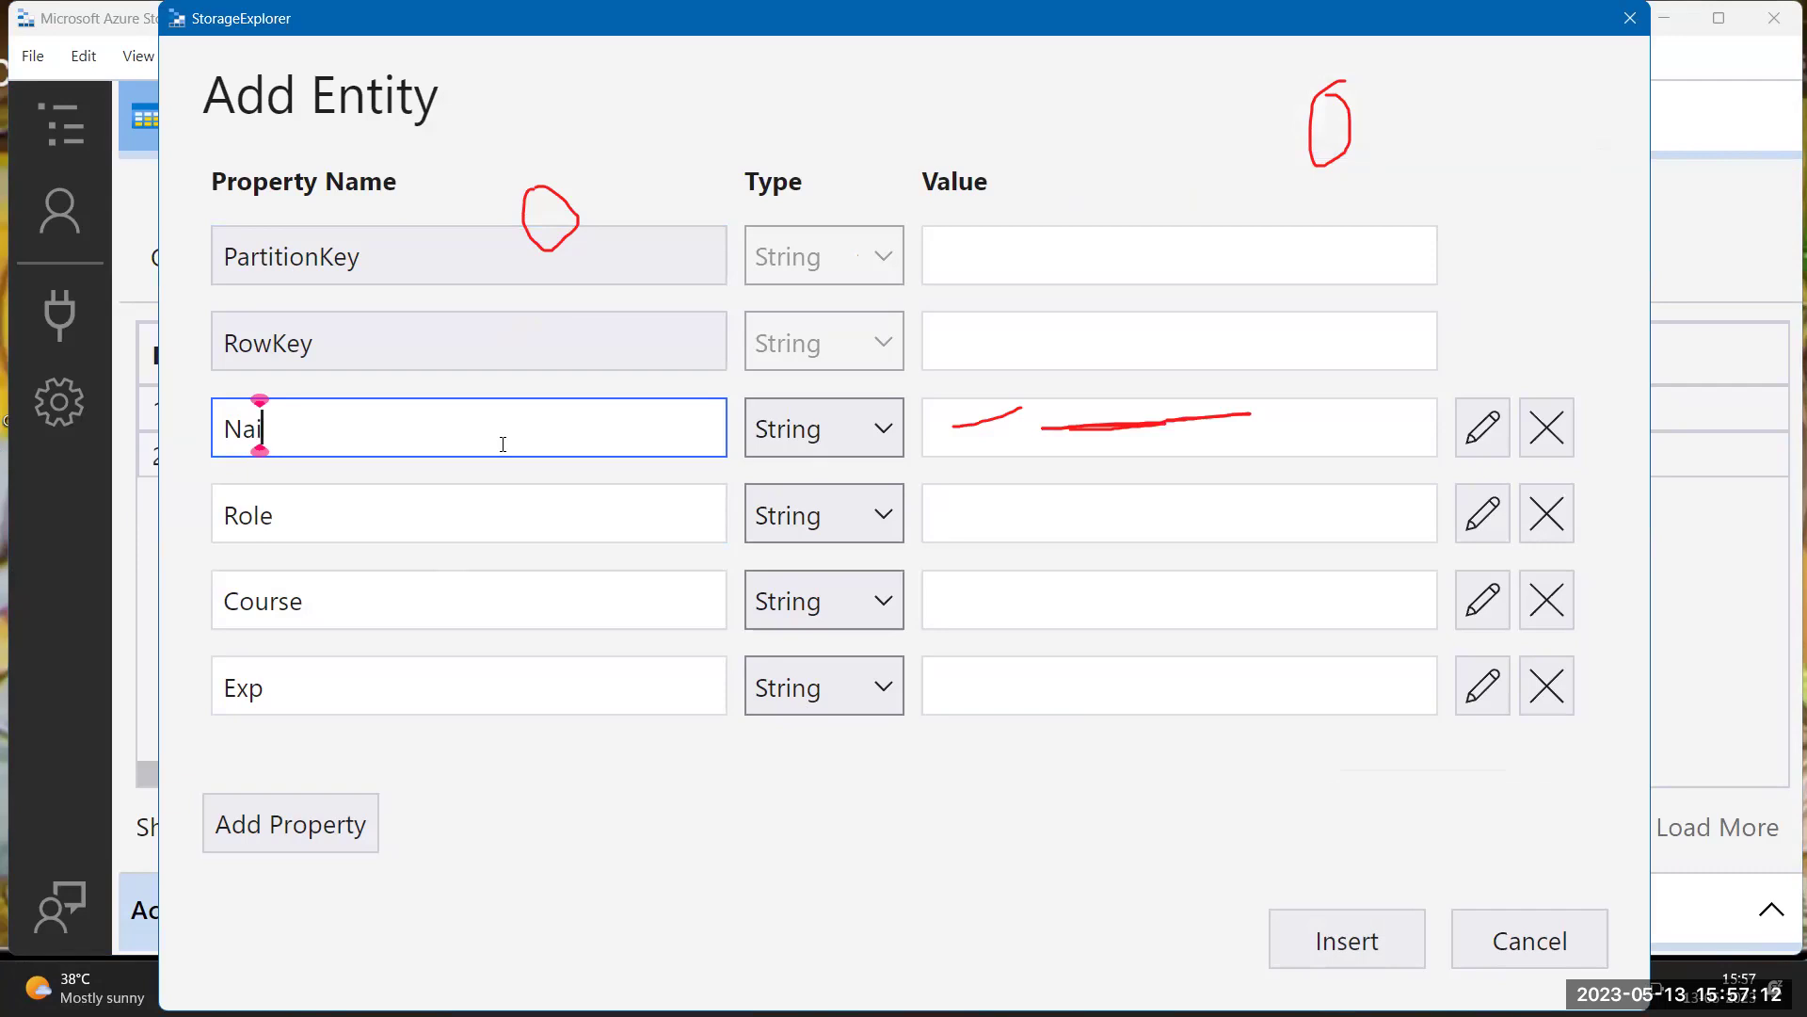
key(BackSpace)
key(BackSpace)
text(ame)
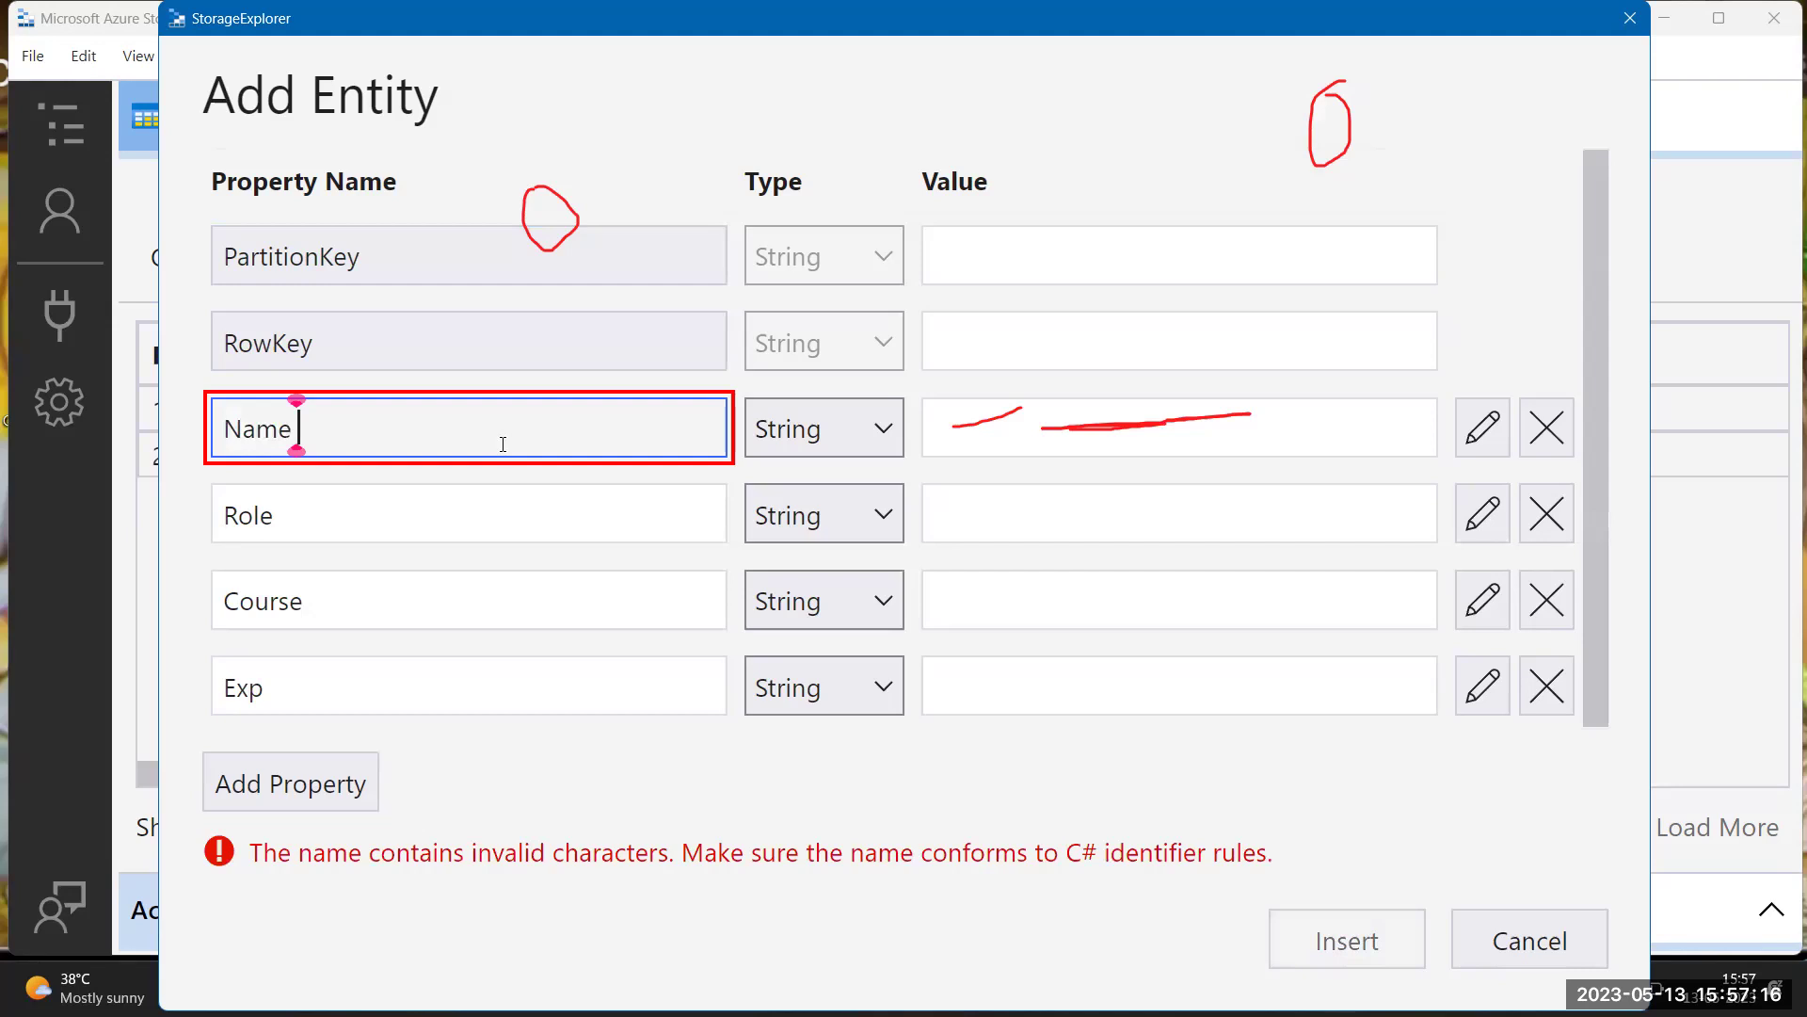
Step: Enter the person's full name as Name, AZURE as Role, AZ 205 as Course, leaving Exp empty
drag(1064, 403, 1115, 414)
click(1199, 413)
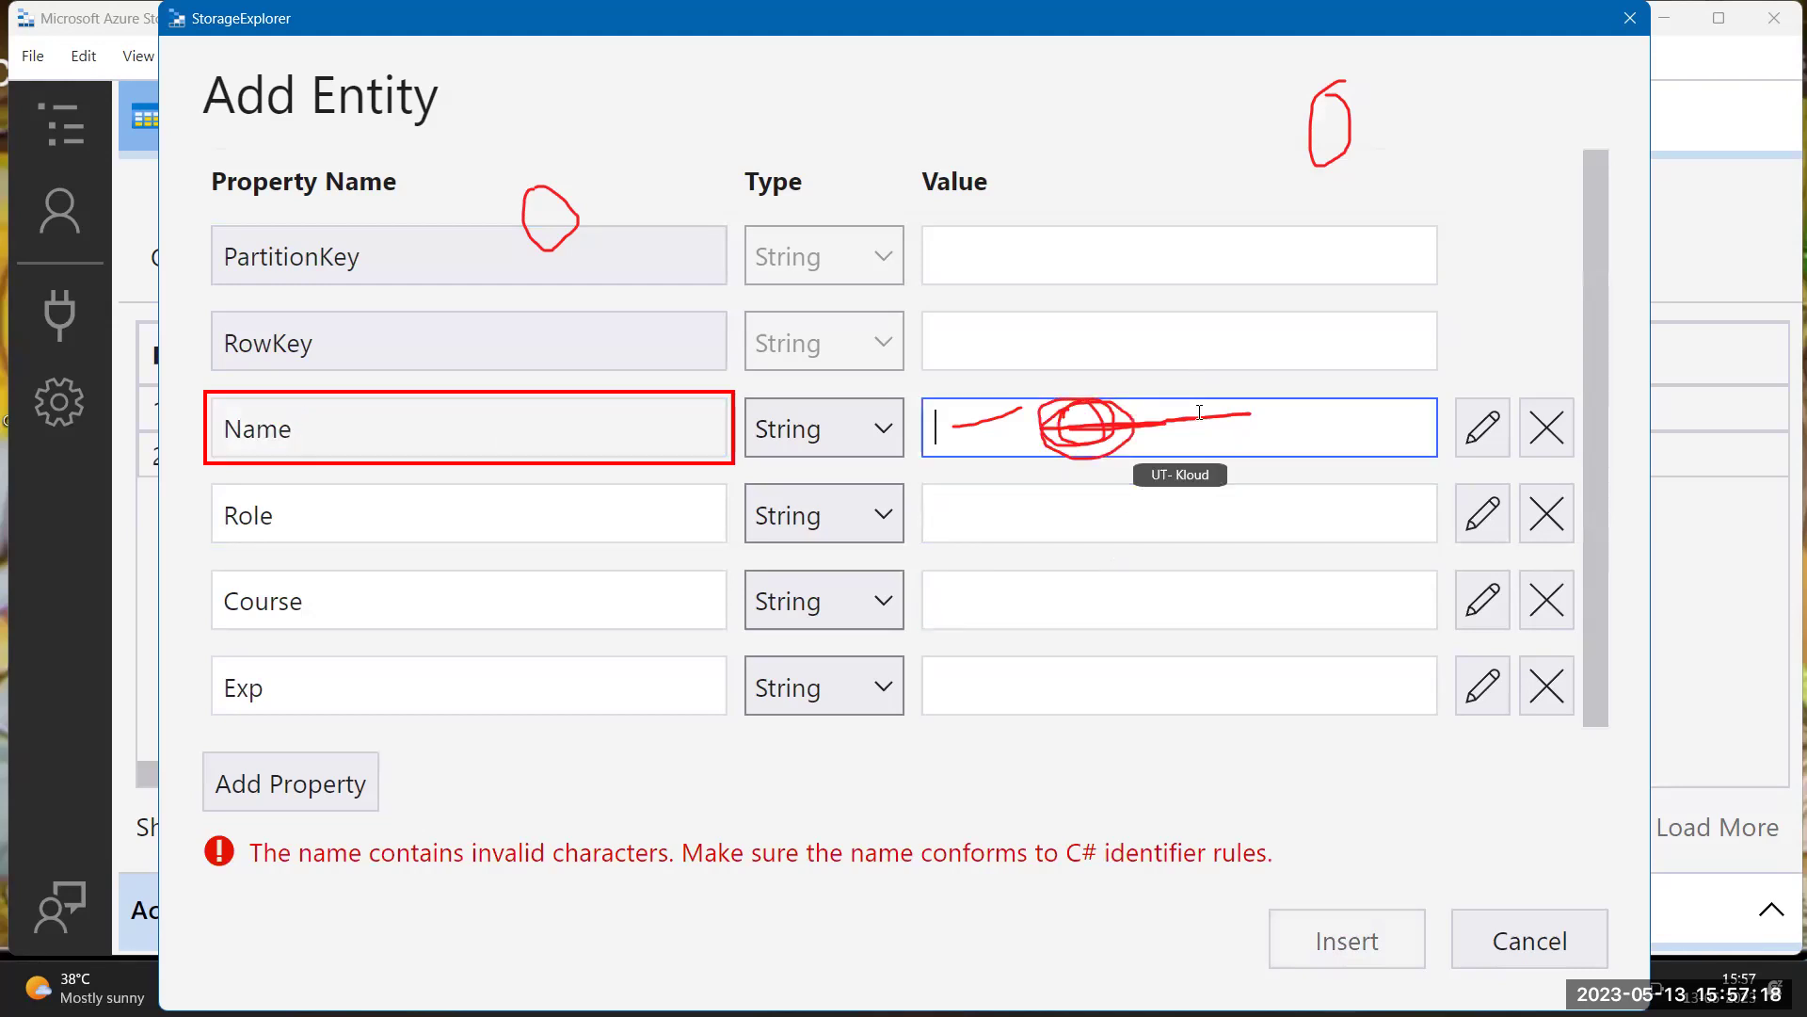
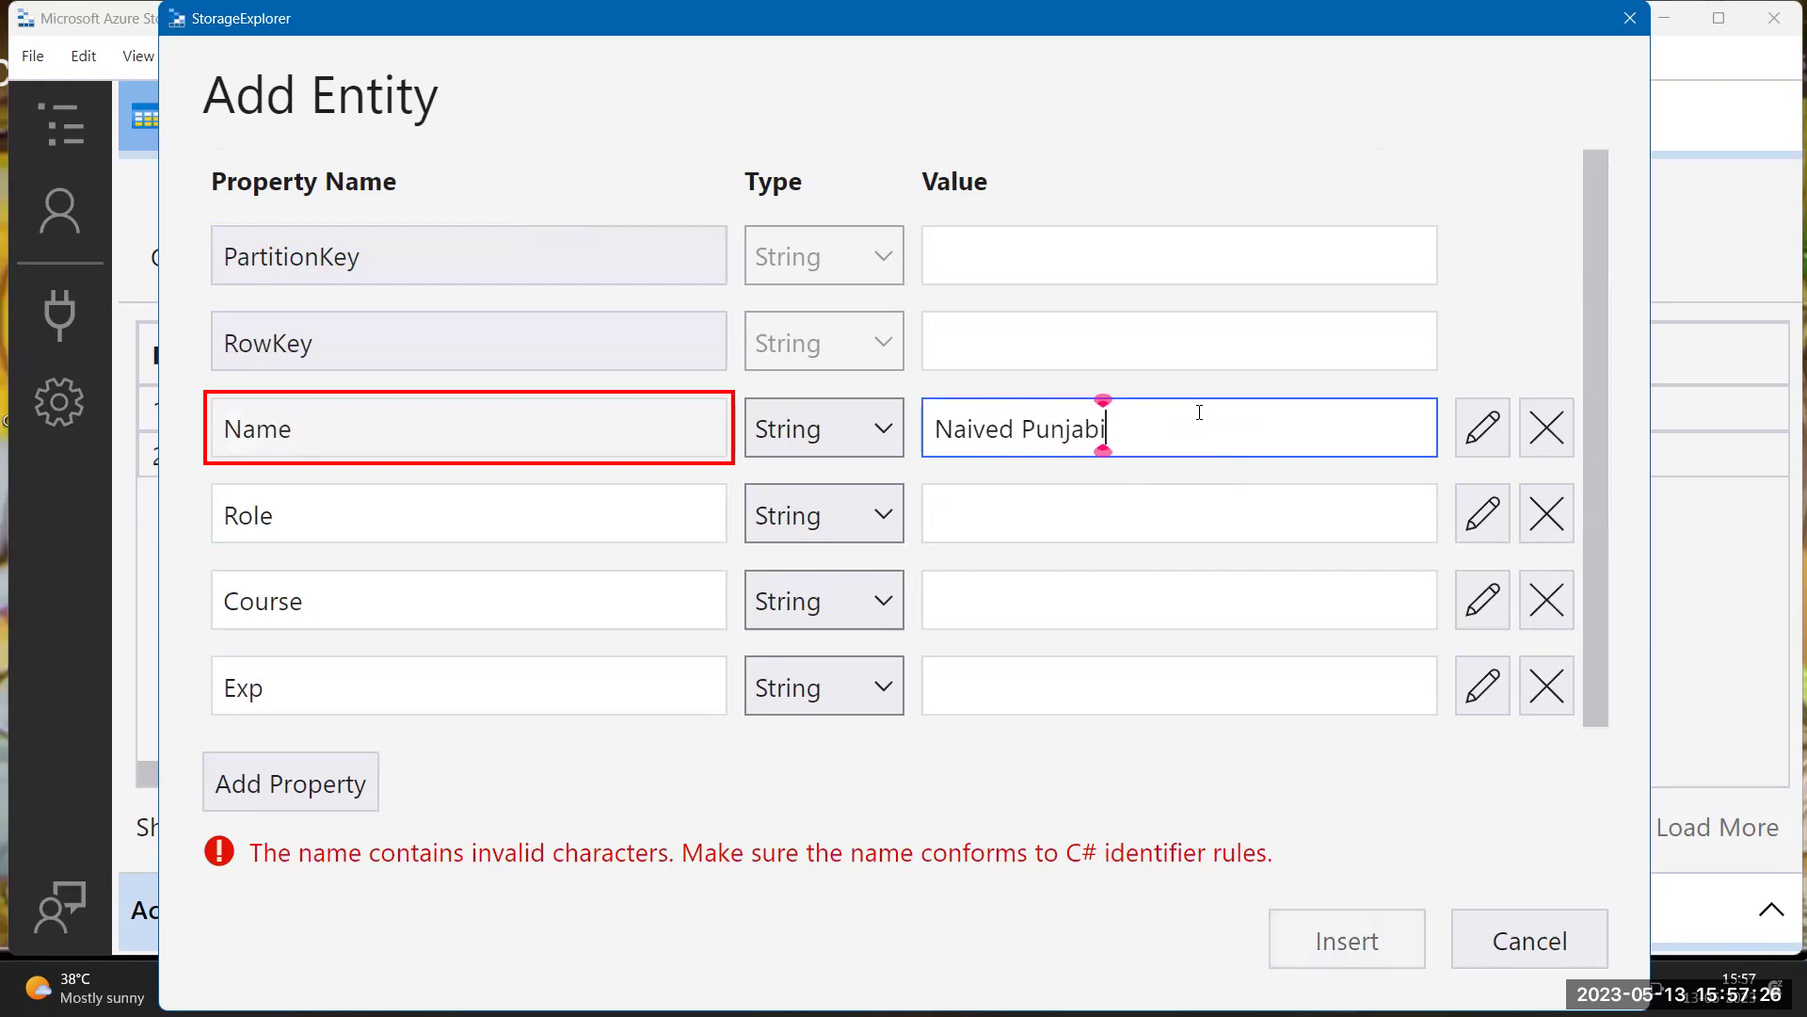
click(1167, 530)
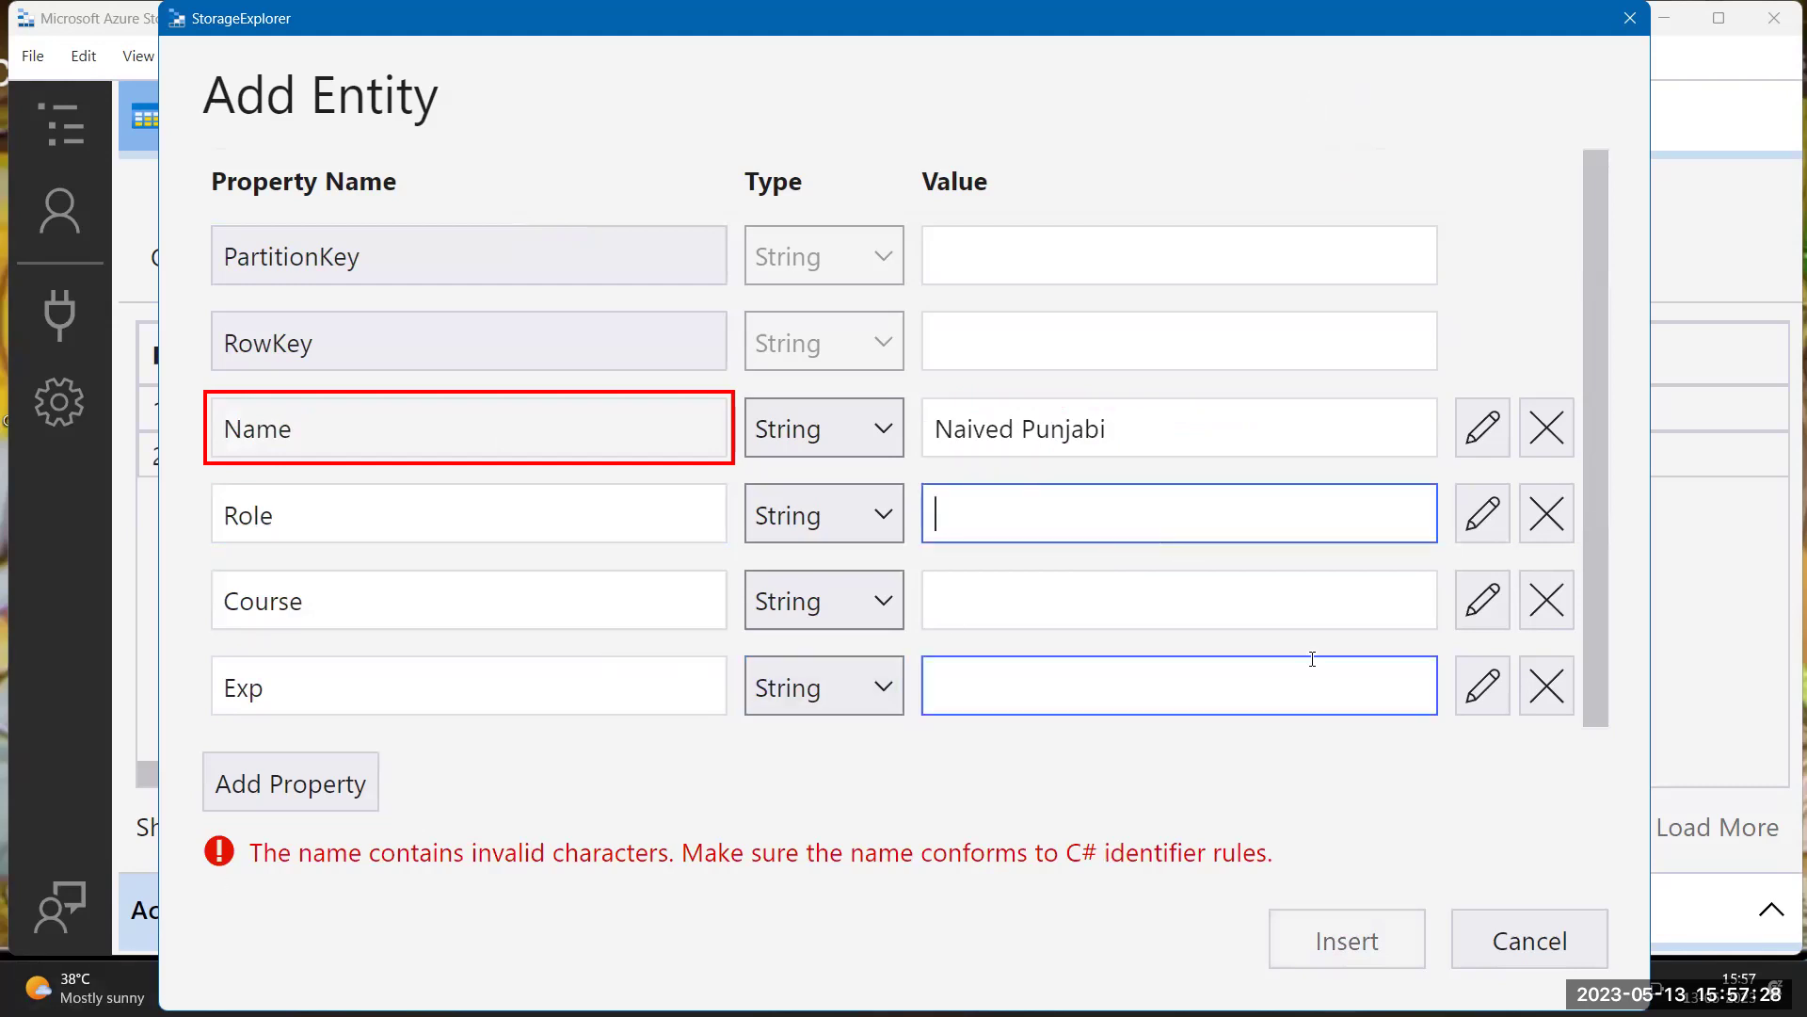
text(AZURE AD)
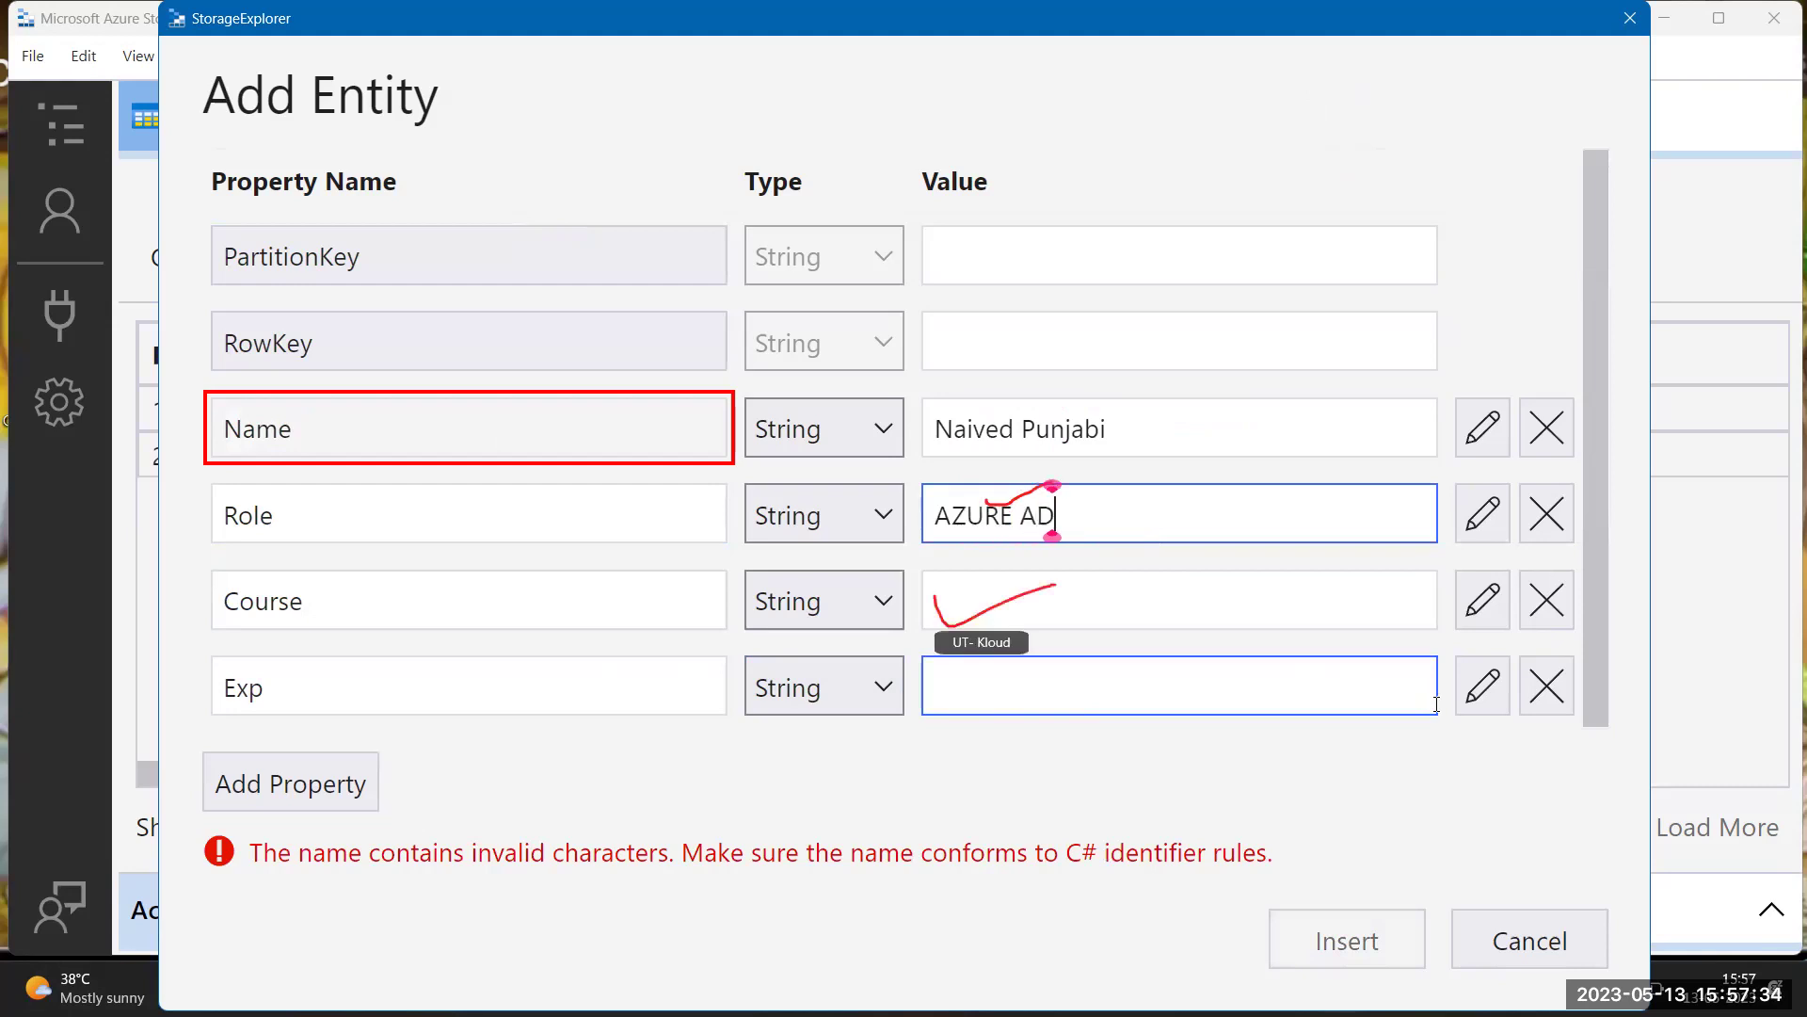
click(1231, 601)
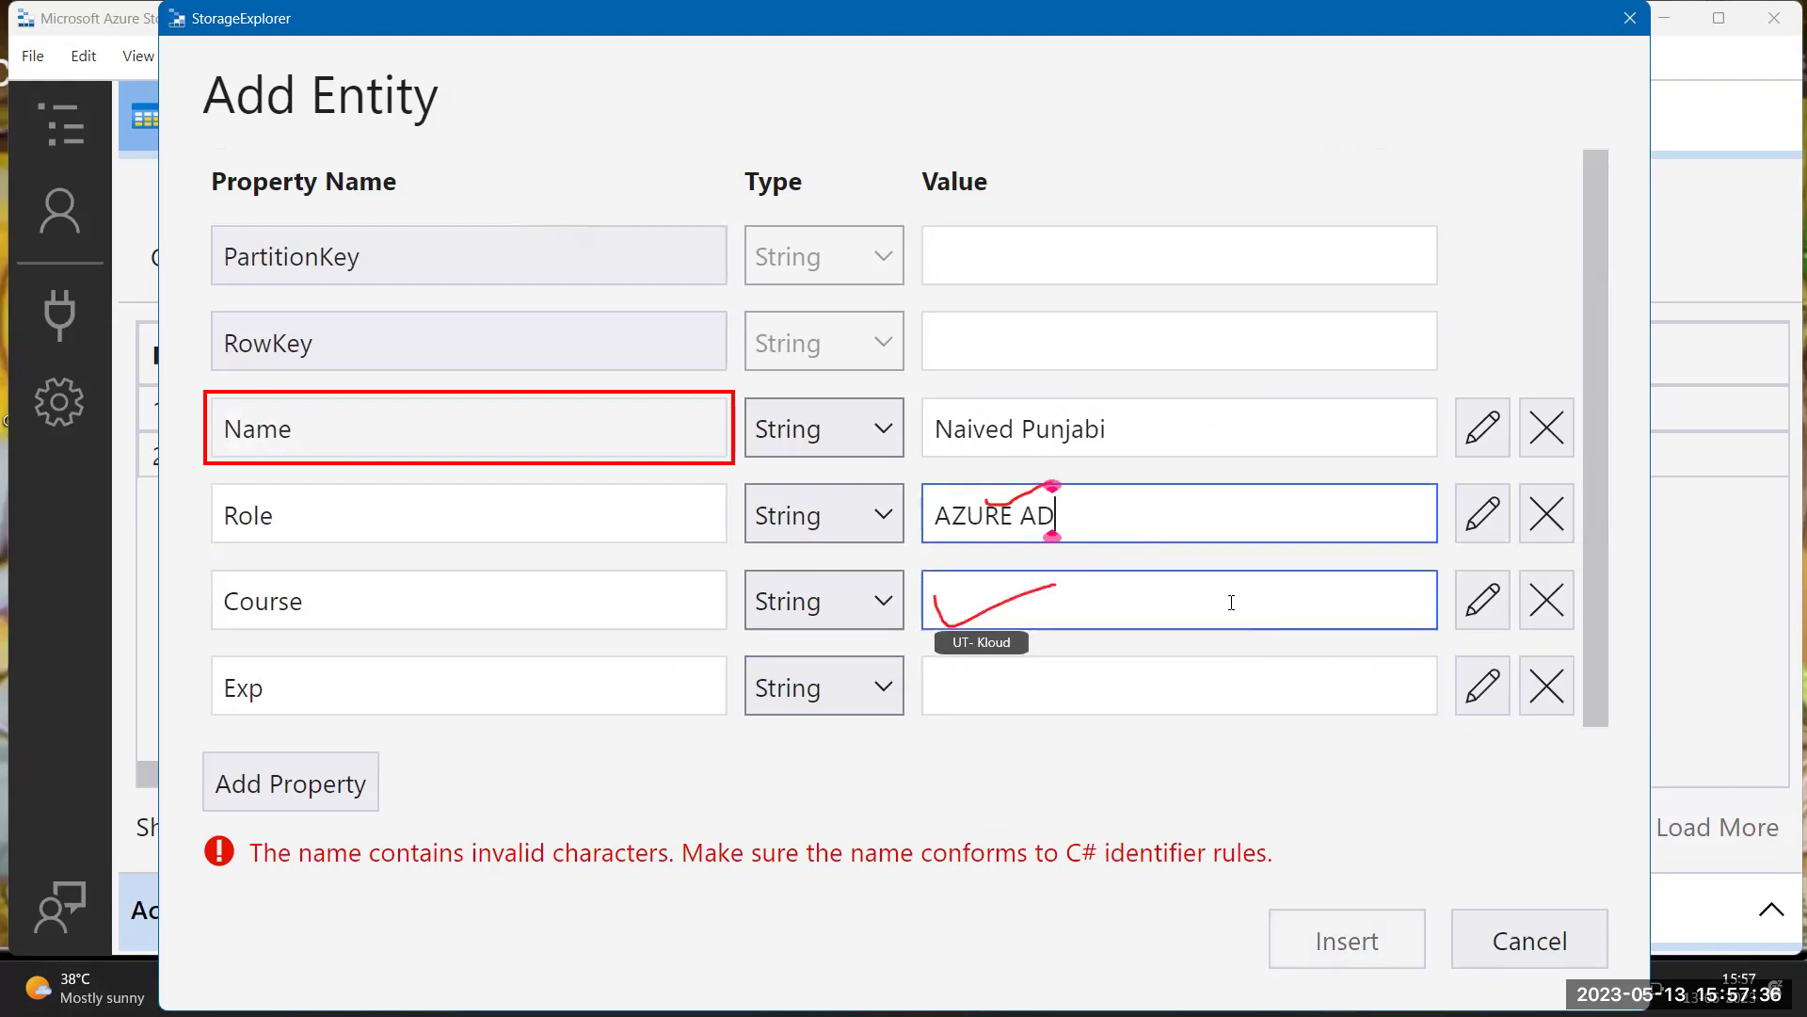
text(AZ 205)
click(1352, 690)
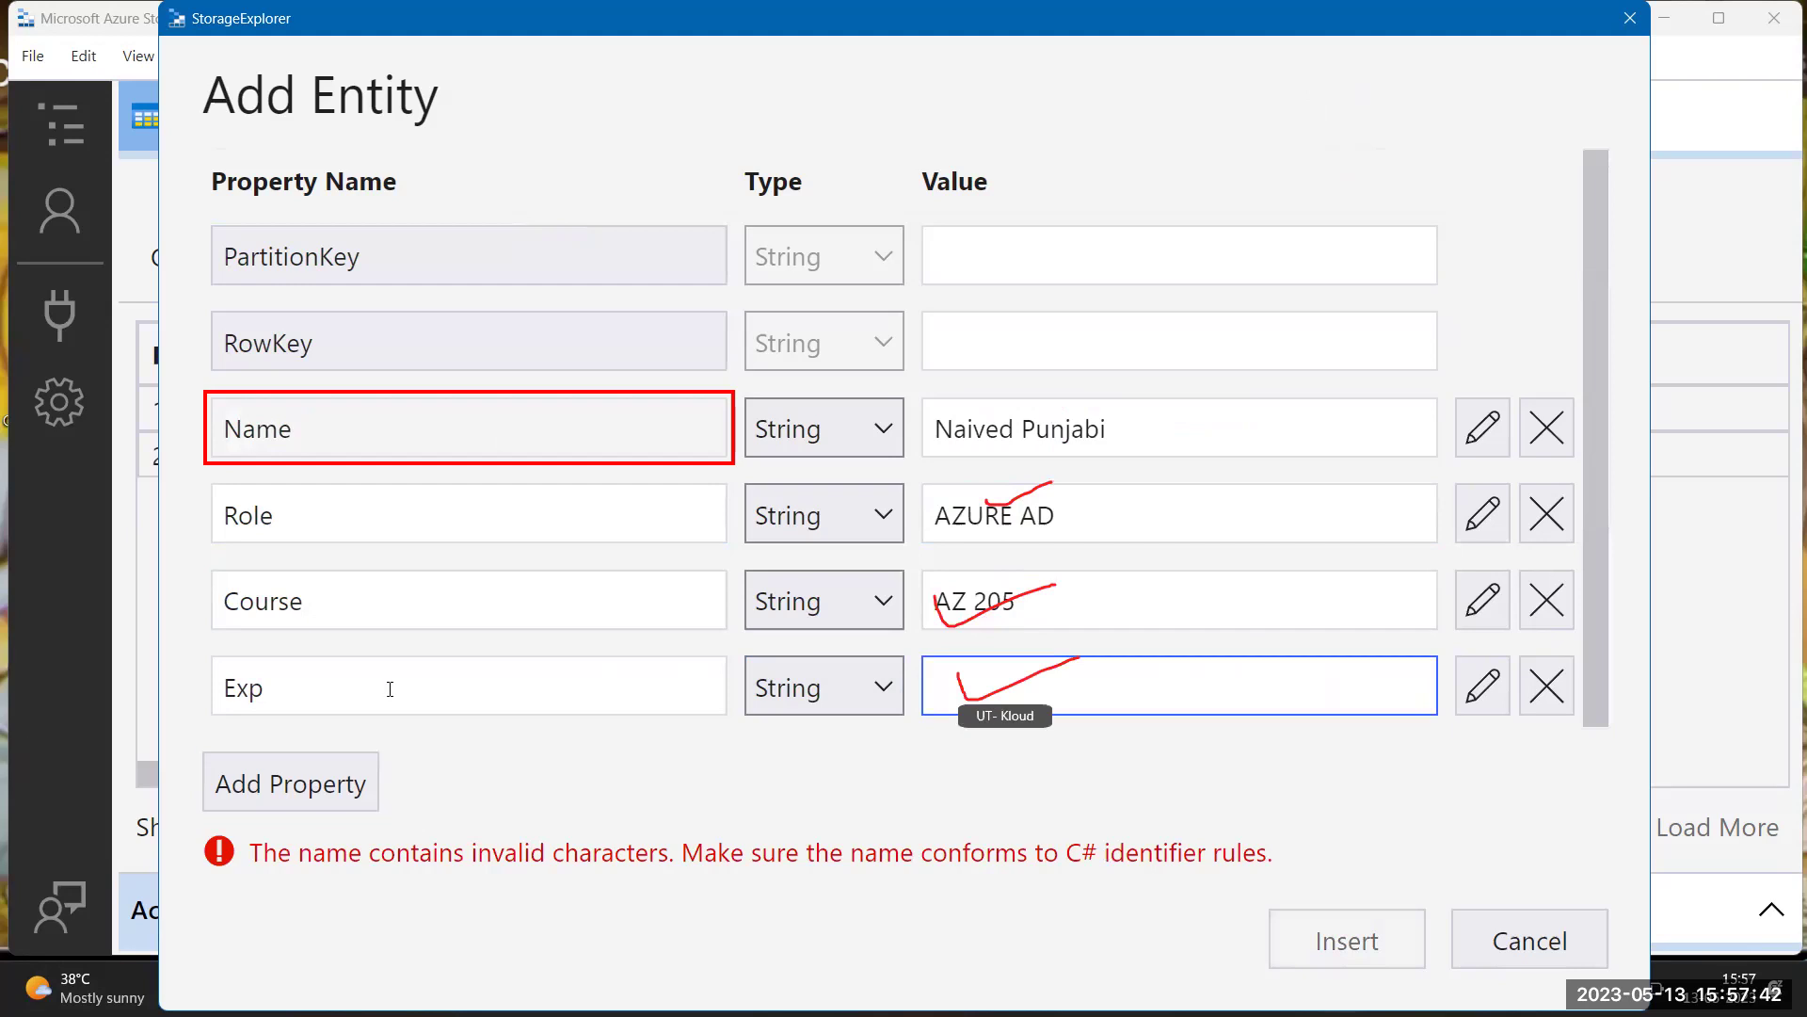
text(02)
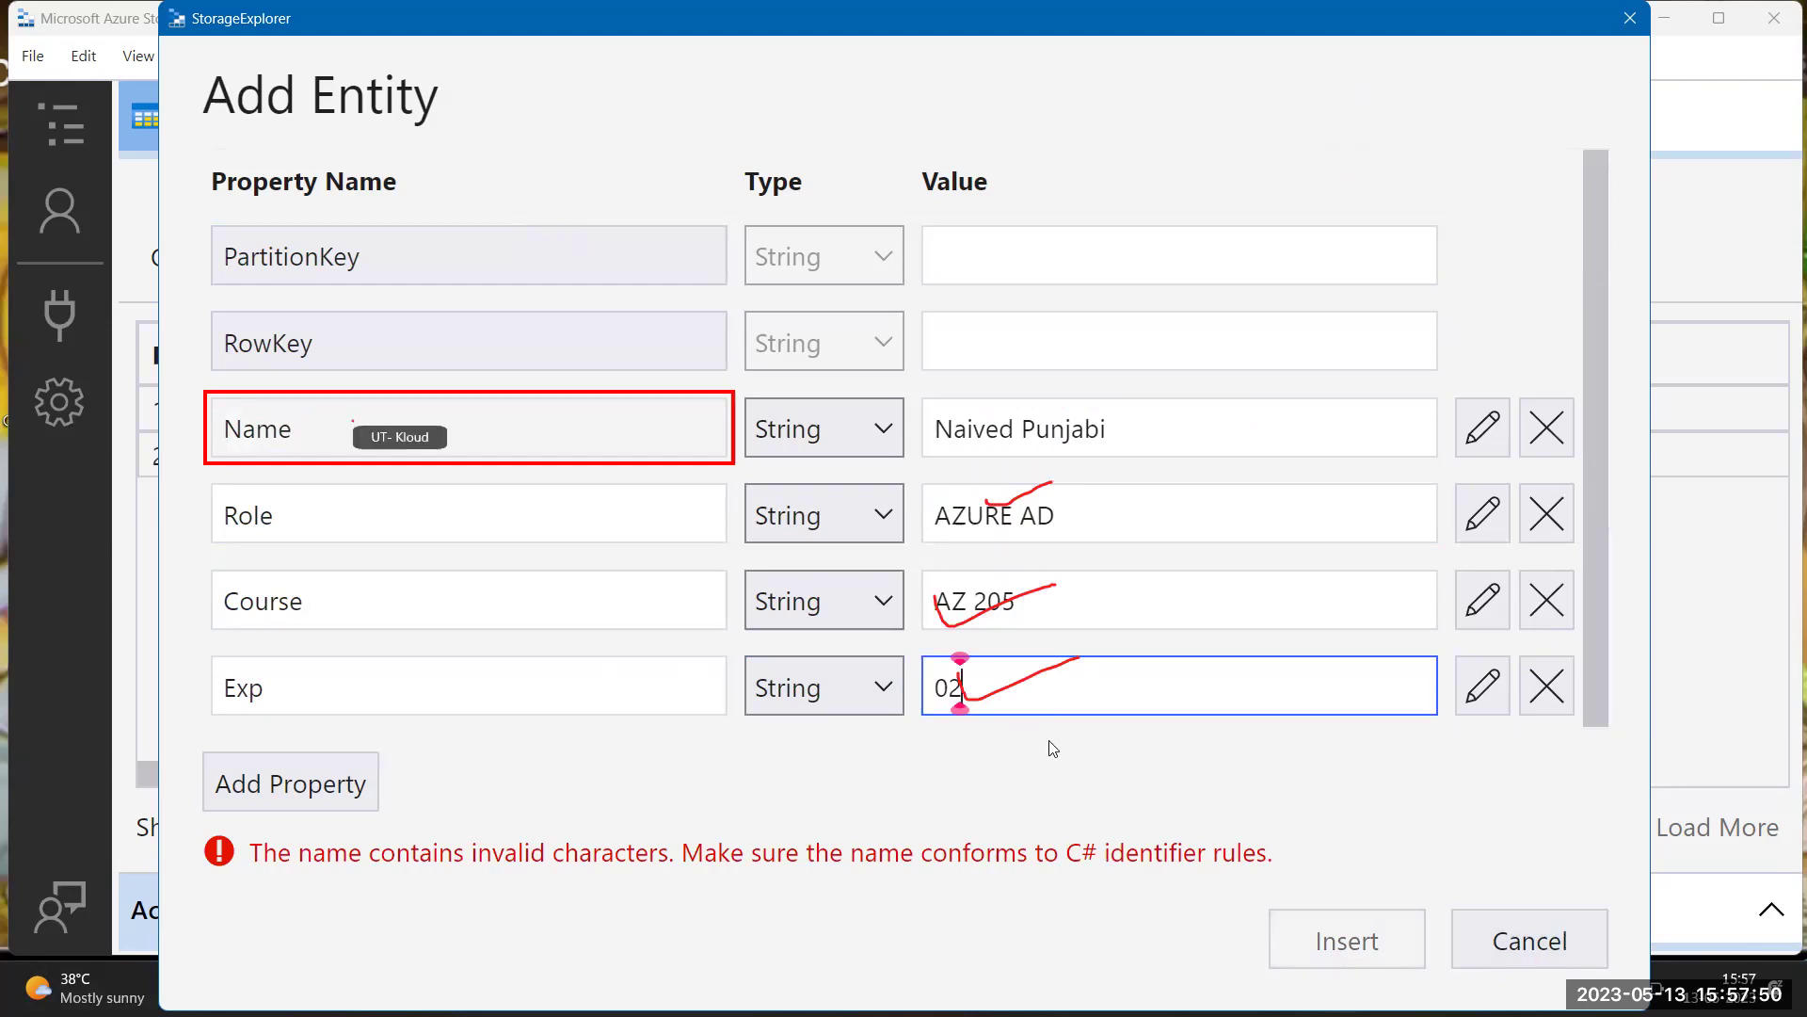
key(BackSpace)
key(BackSpace)
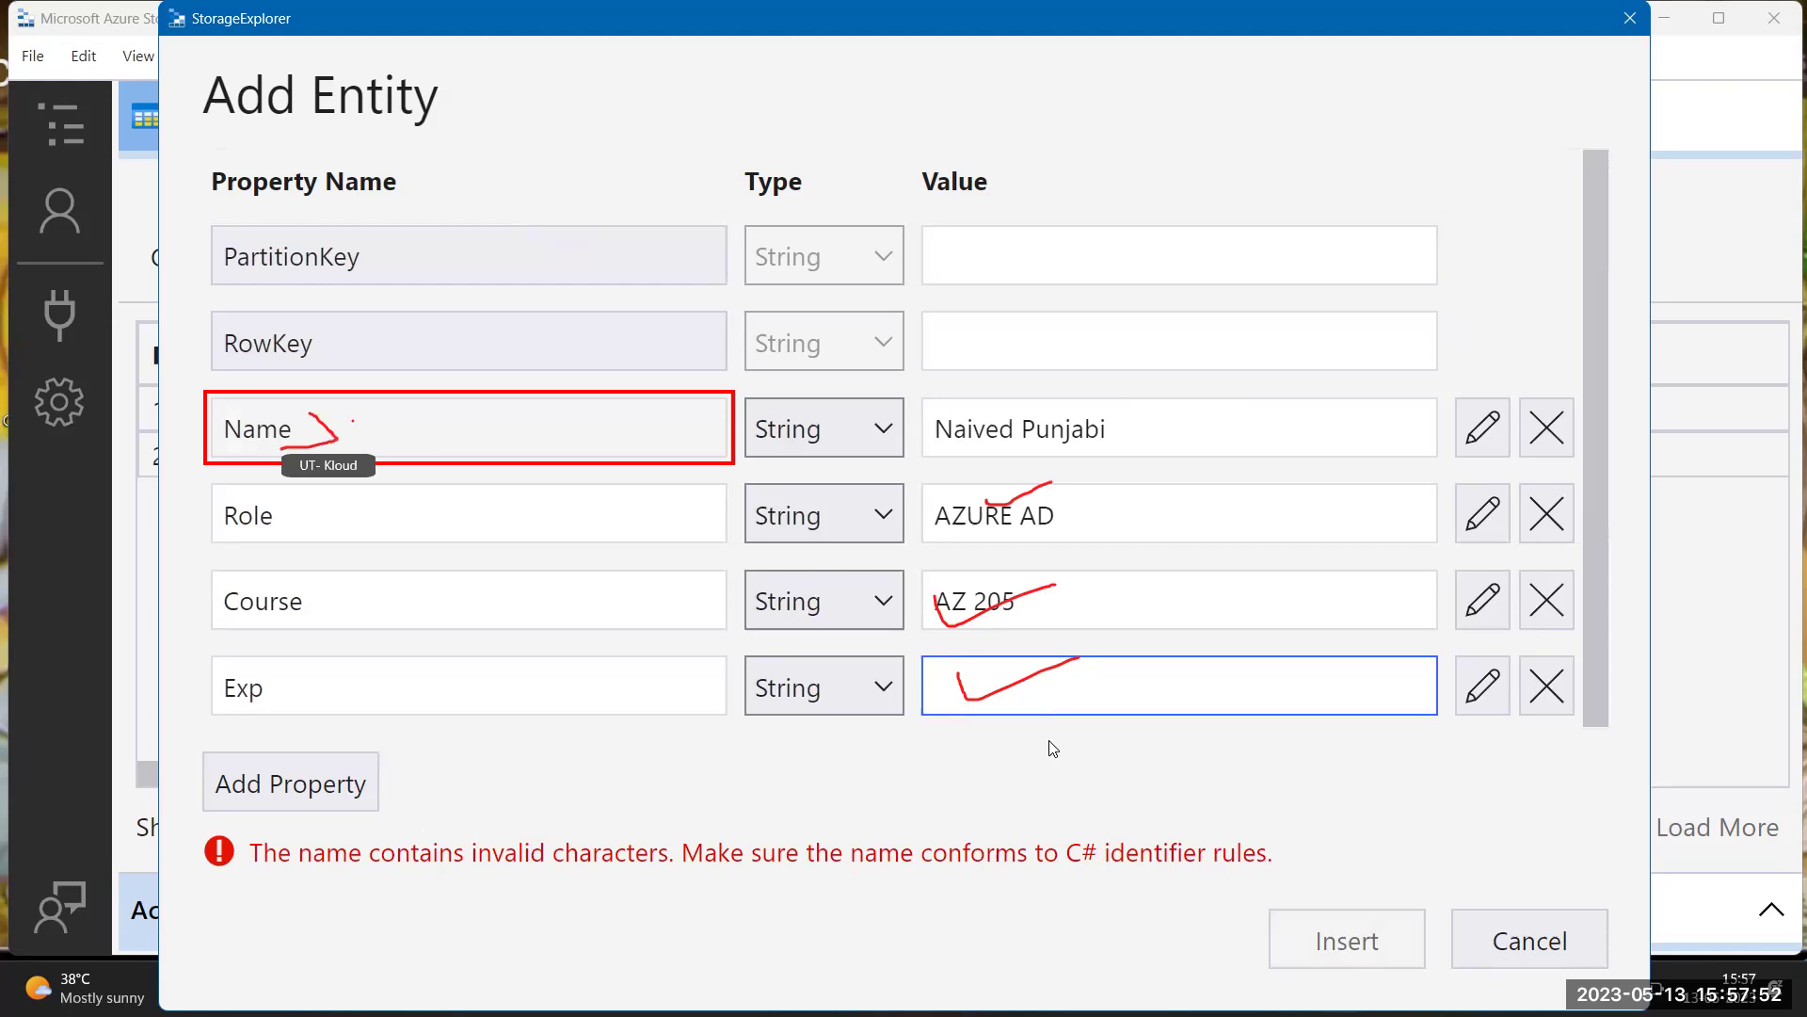
Step: Enter 2 as the Exp value
text(2)
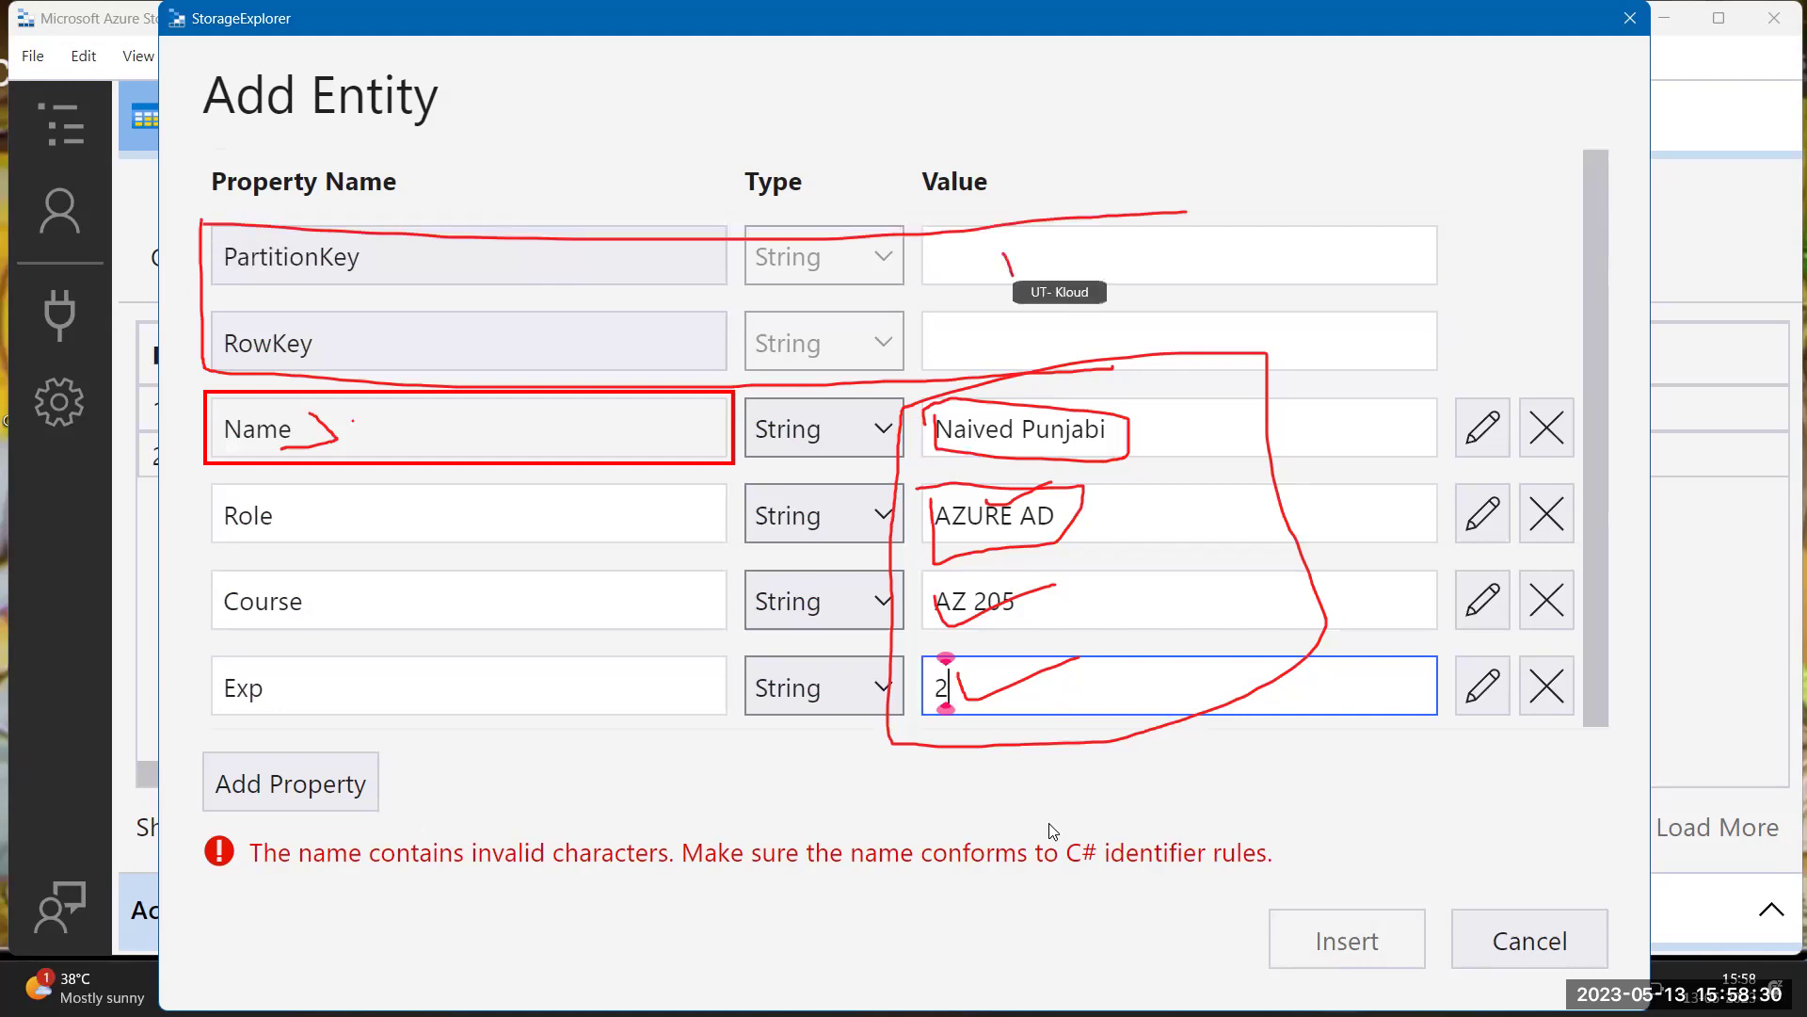
Step: Set both the PartitionKey and RowKey values to 1
click(1055, 337)
click(1024, 254)
text(1)
click(1026, 343)
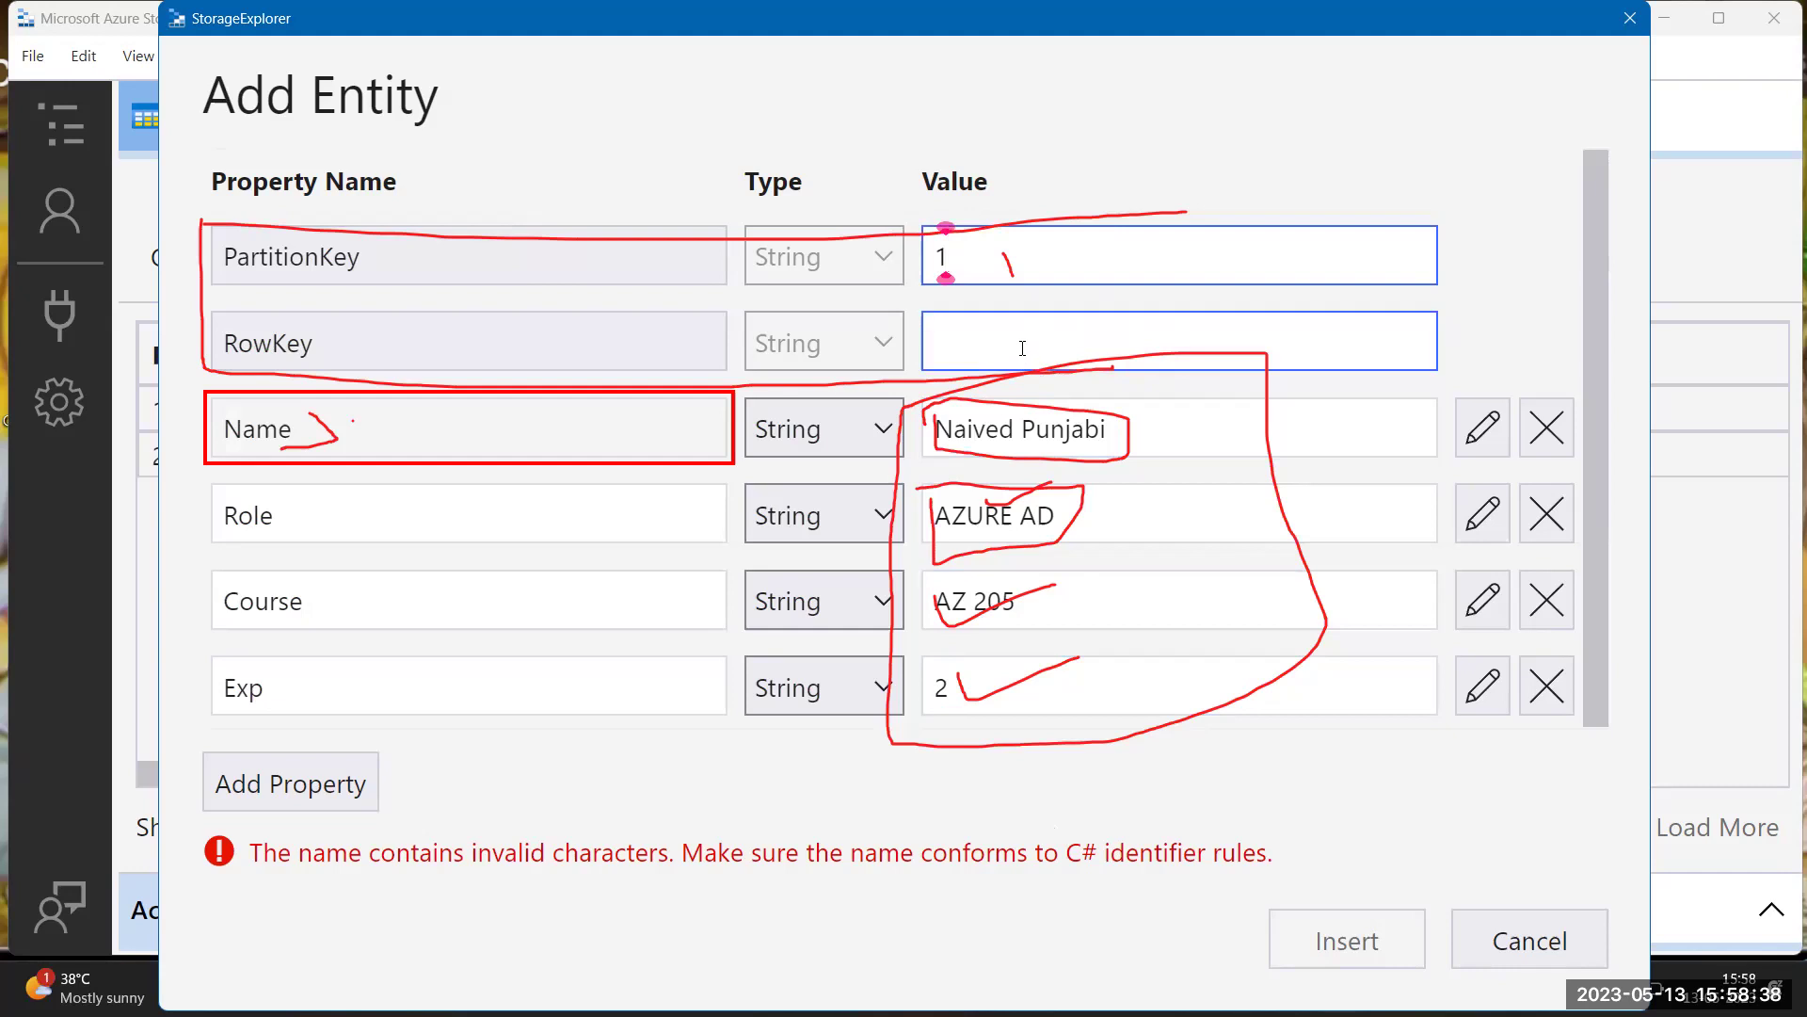
text(1)
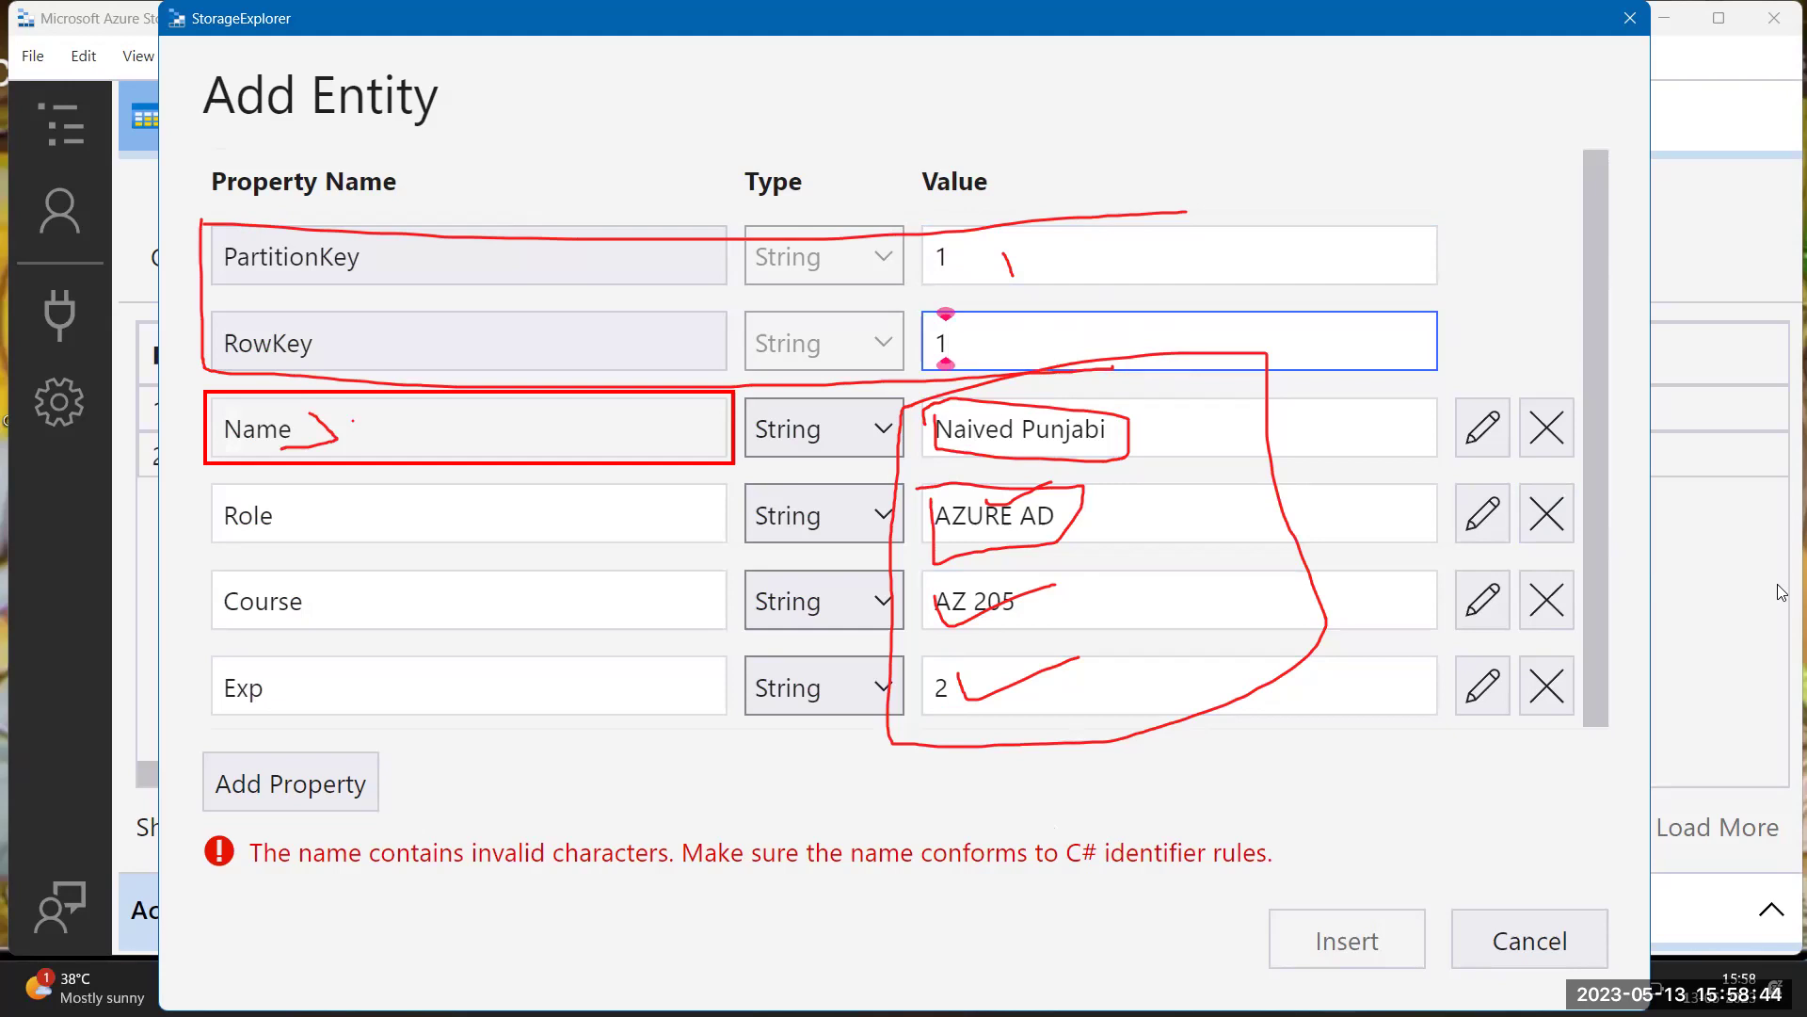
Step: Edit the Name value's spacing and capitals, then clear it completely
click(1010, 433)
key(Delete)
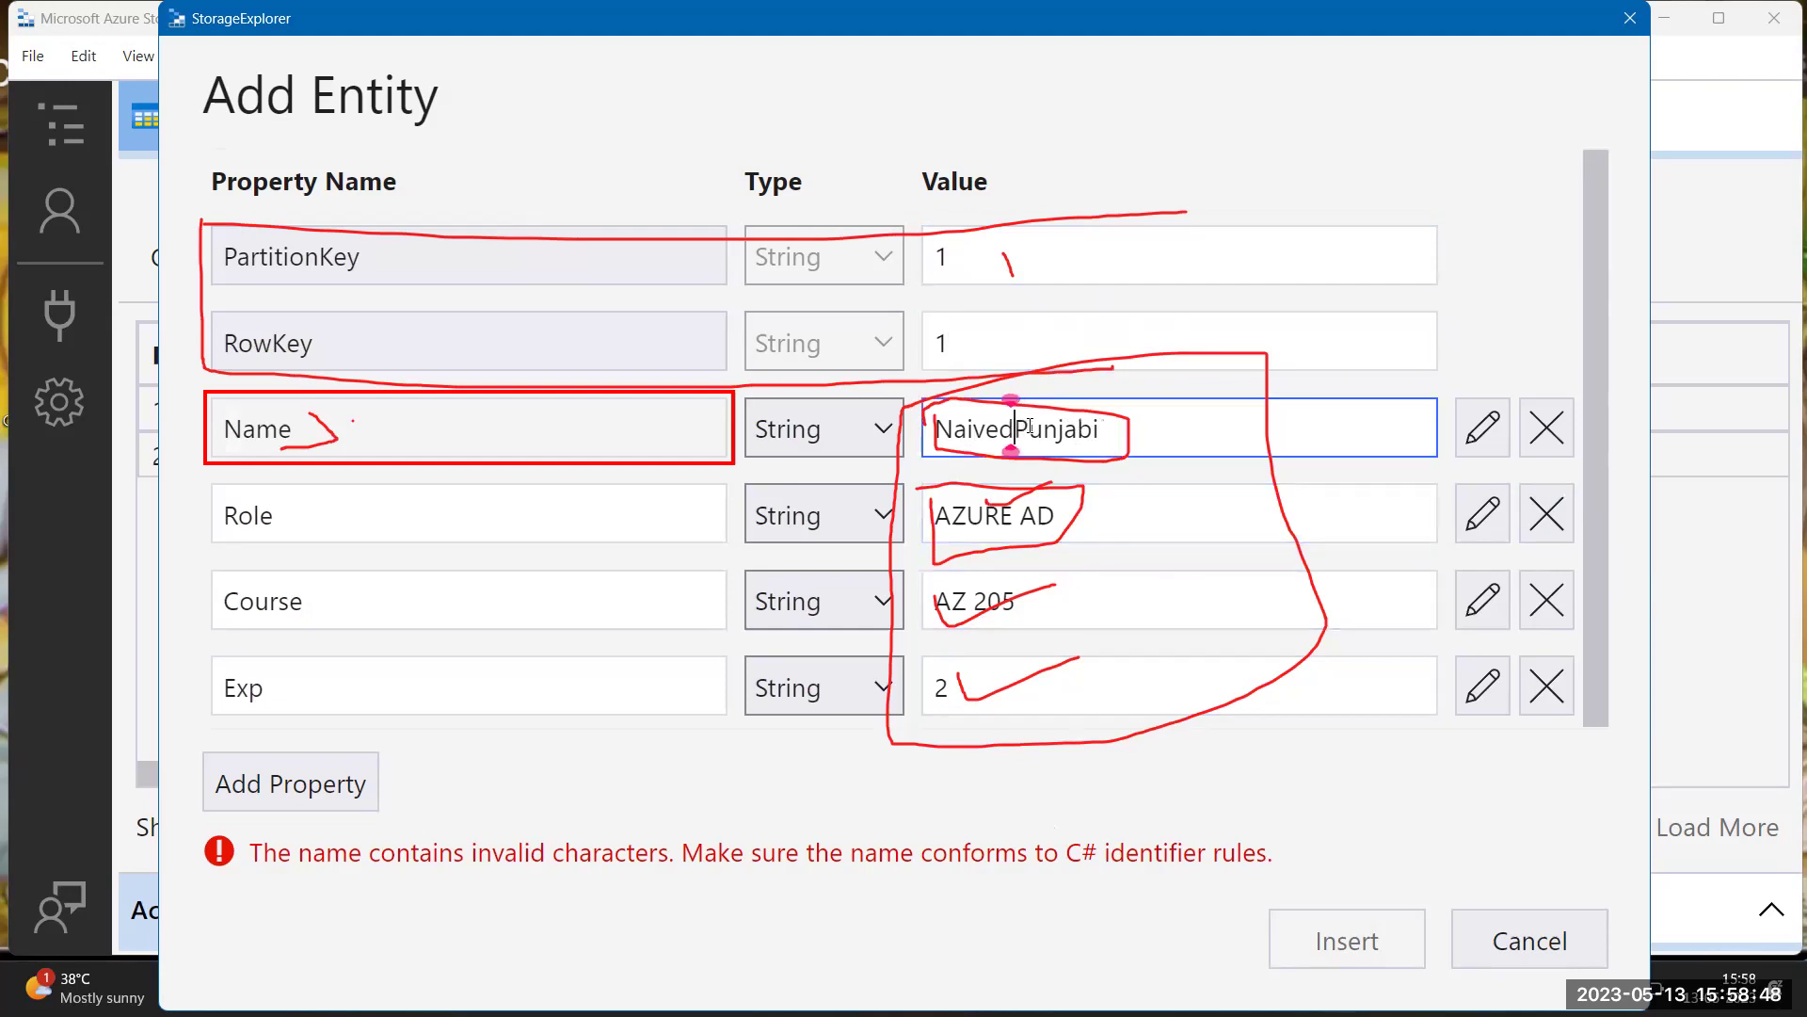
click(1027, 428)
key(BackSpace)
text(p)
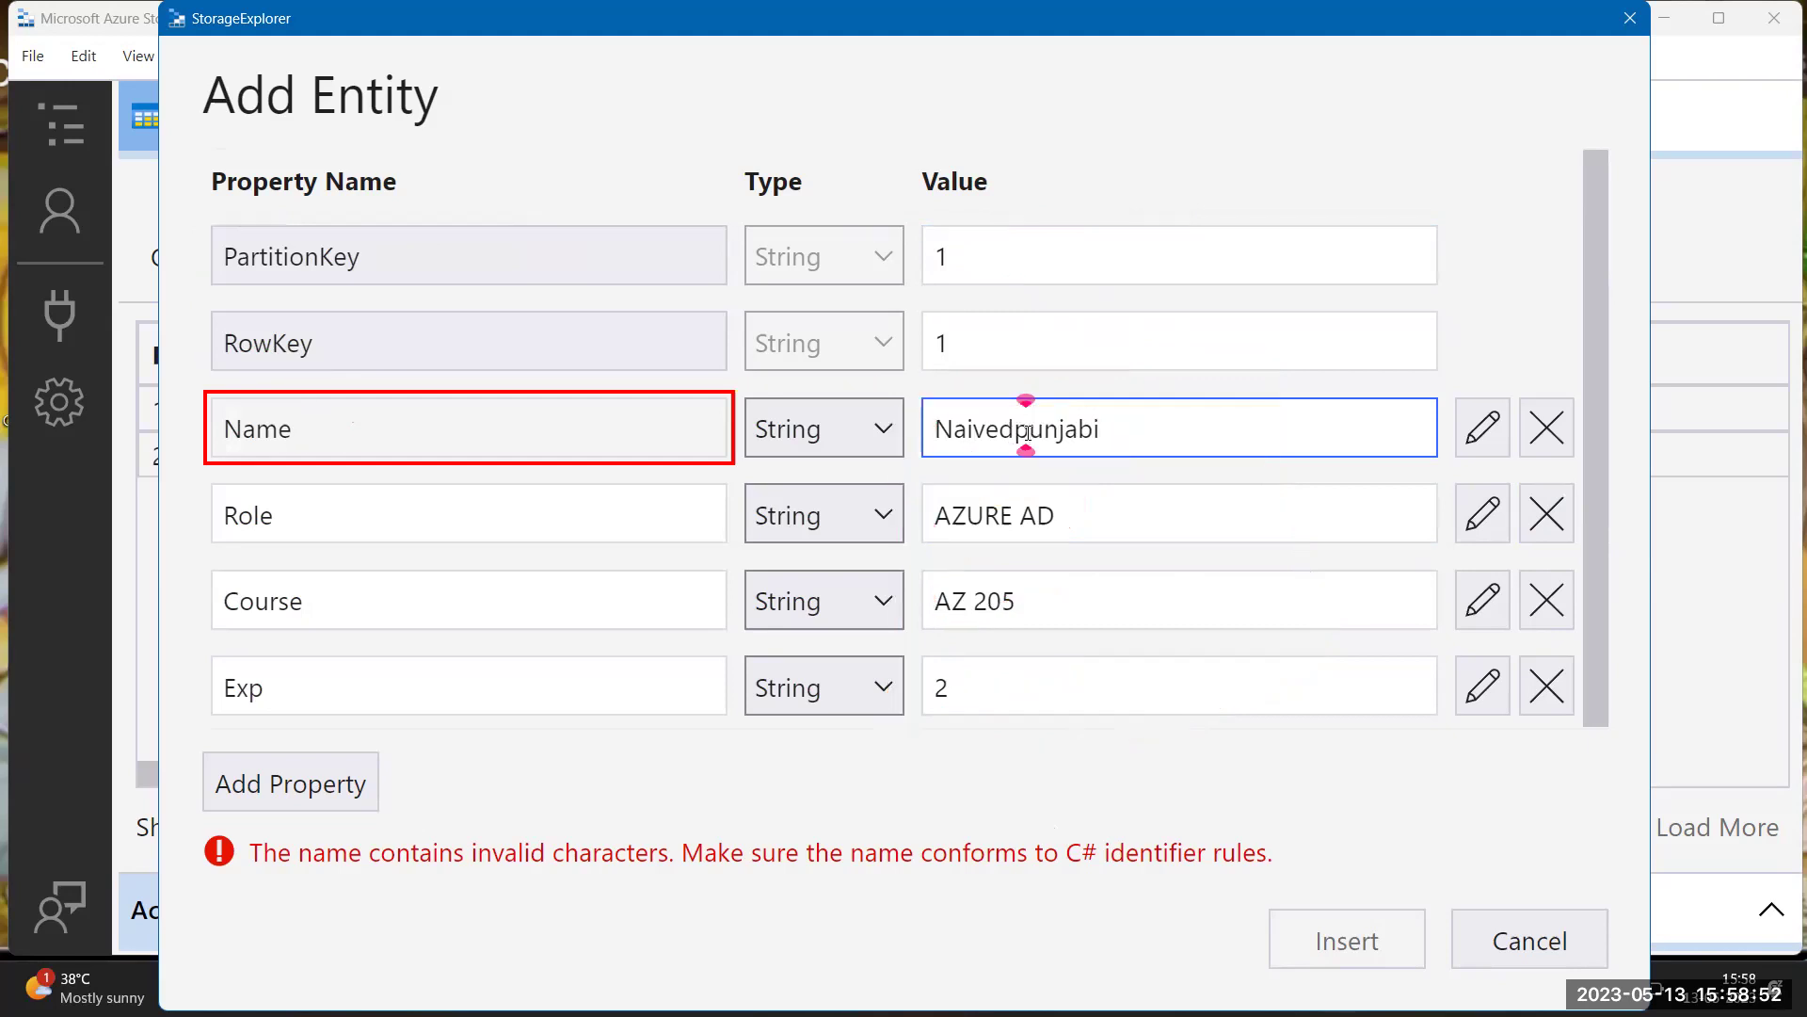
click(932, 433)
key(BackSpace)
key(ctrl+a)
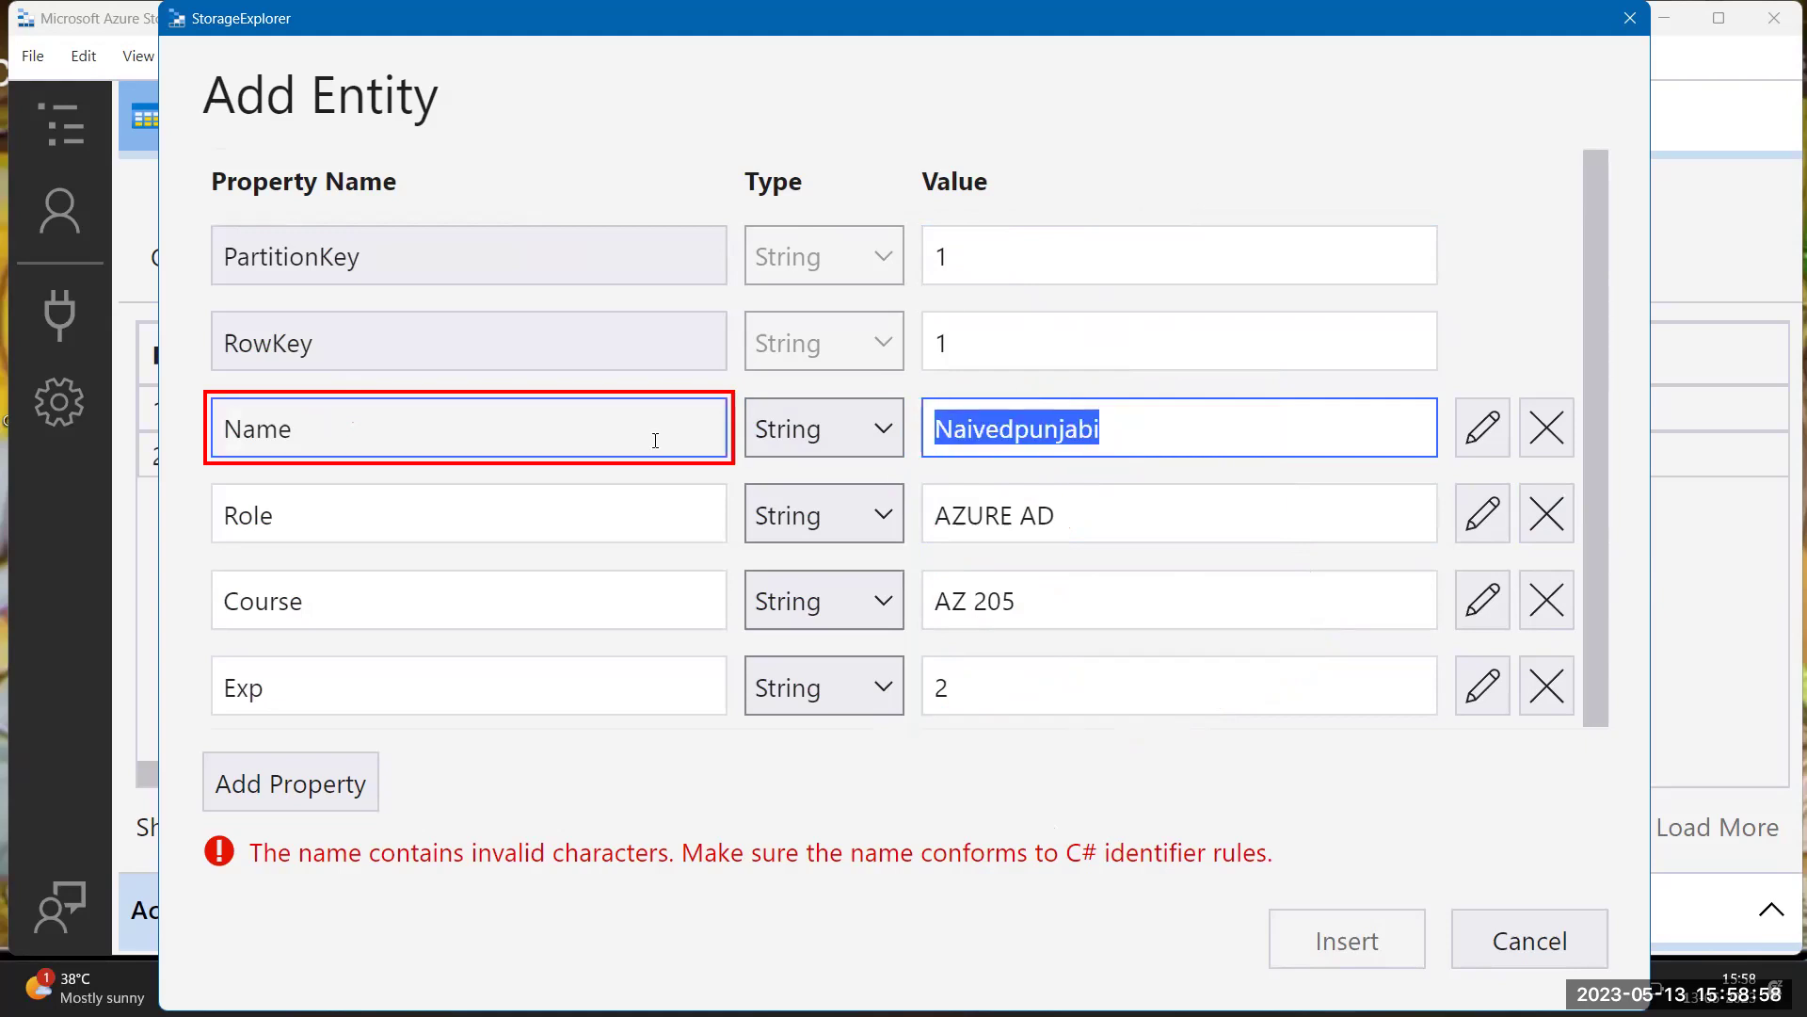
key(BackSpace)
text(naived)
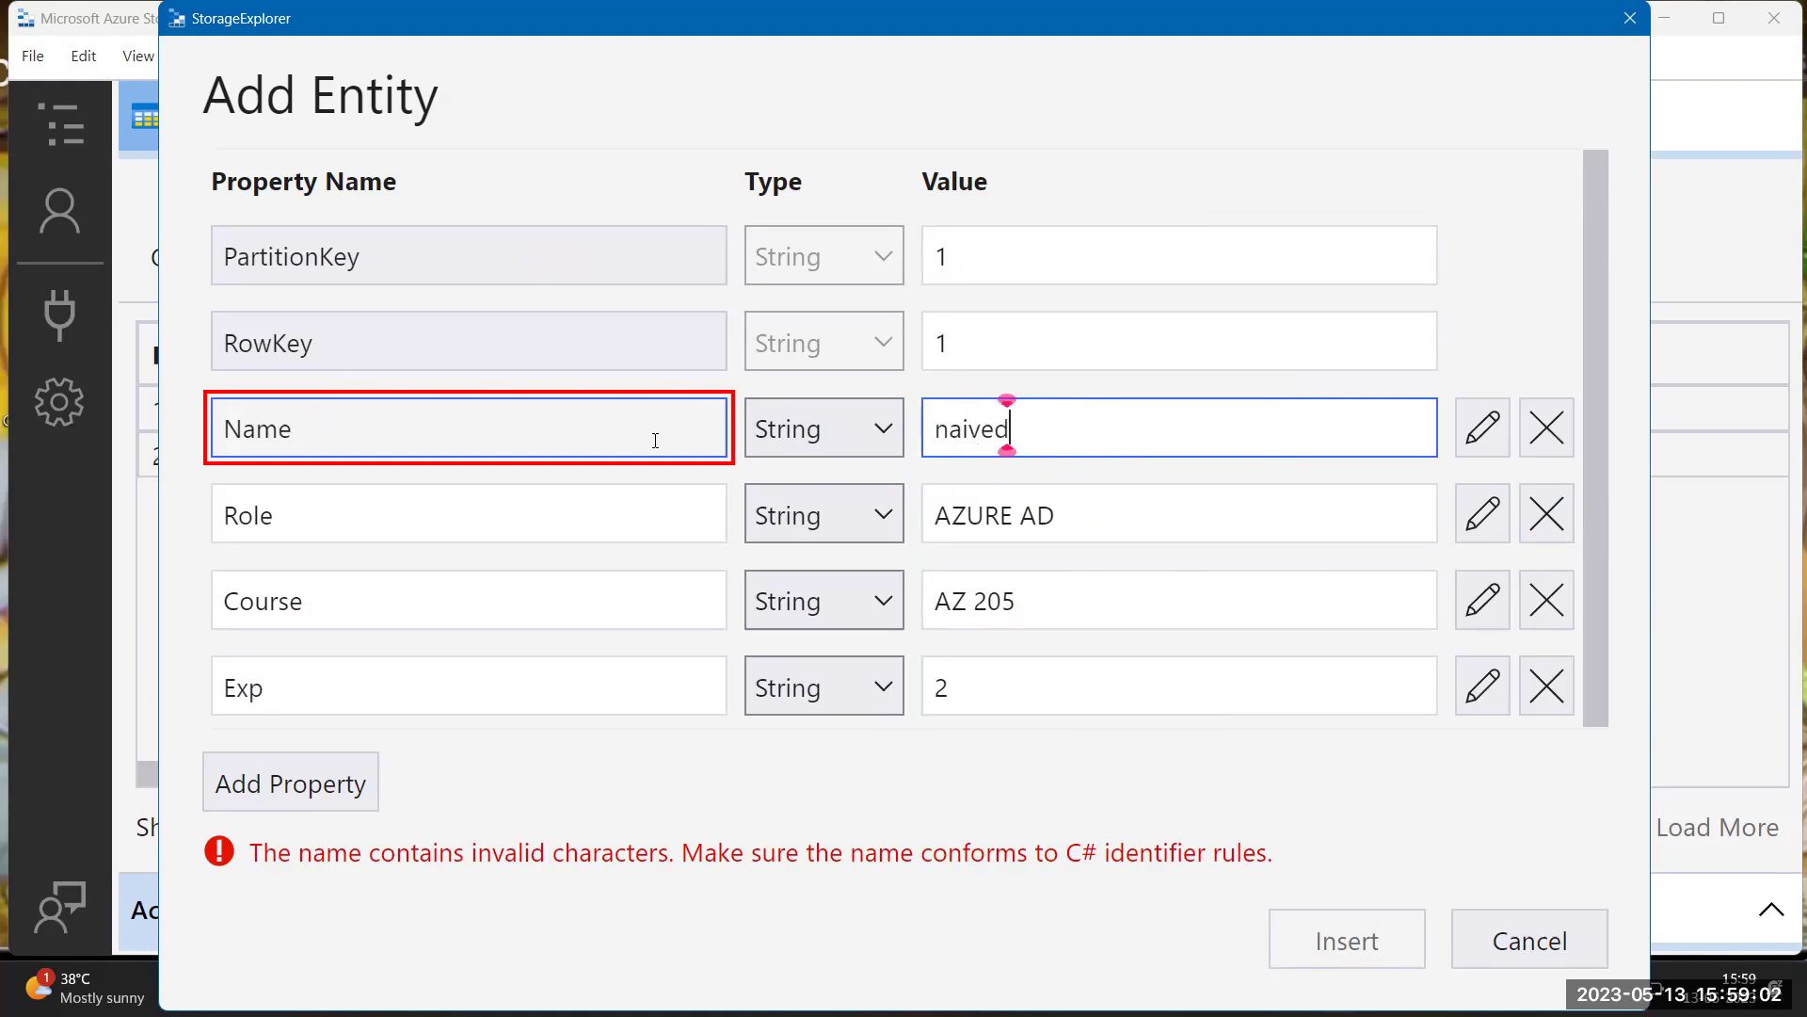
key(BackSpace)
key(BackSpace)
key(BackSpace)
key(BackSpace)
key(BackSpace)
key(BackSpace)
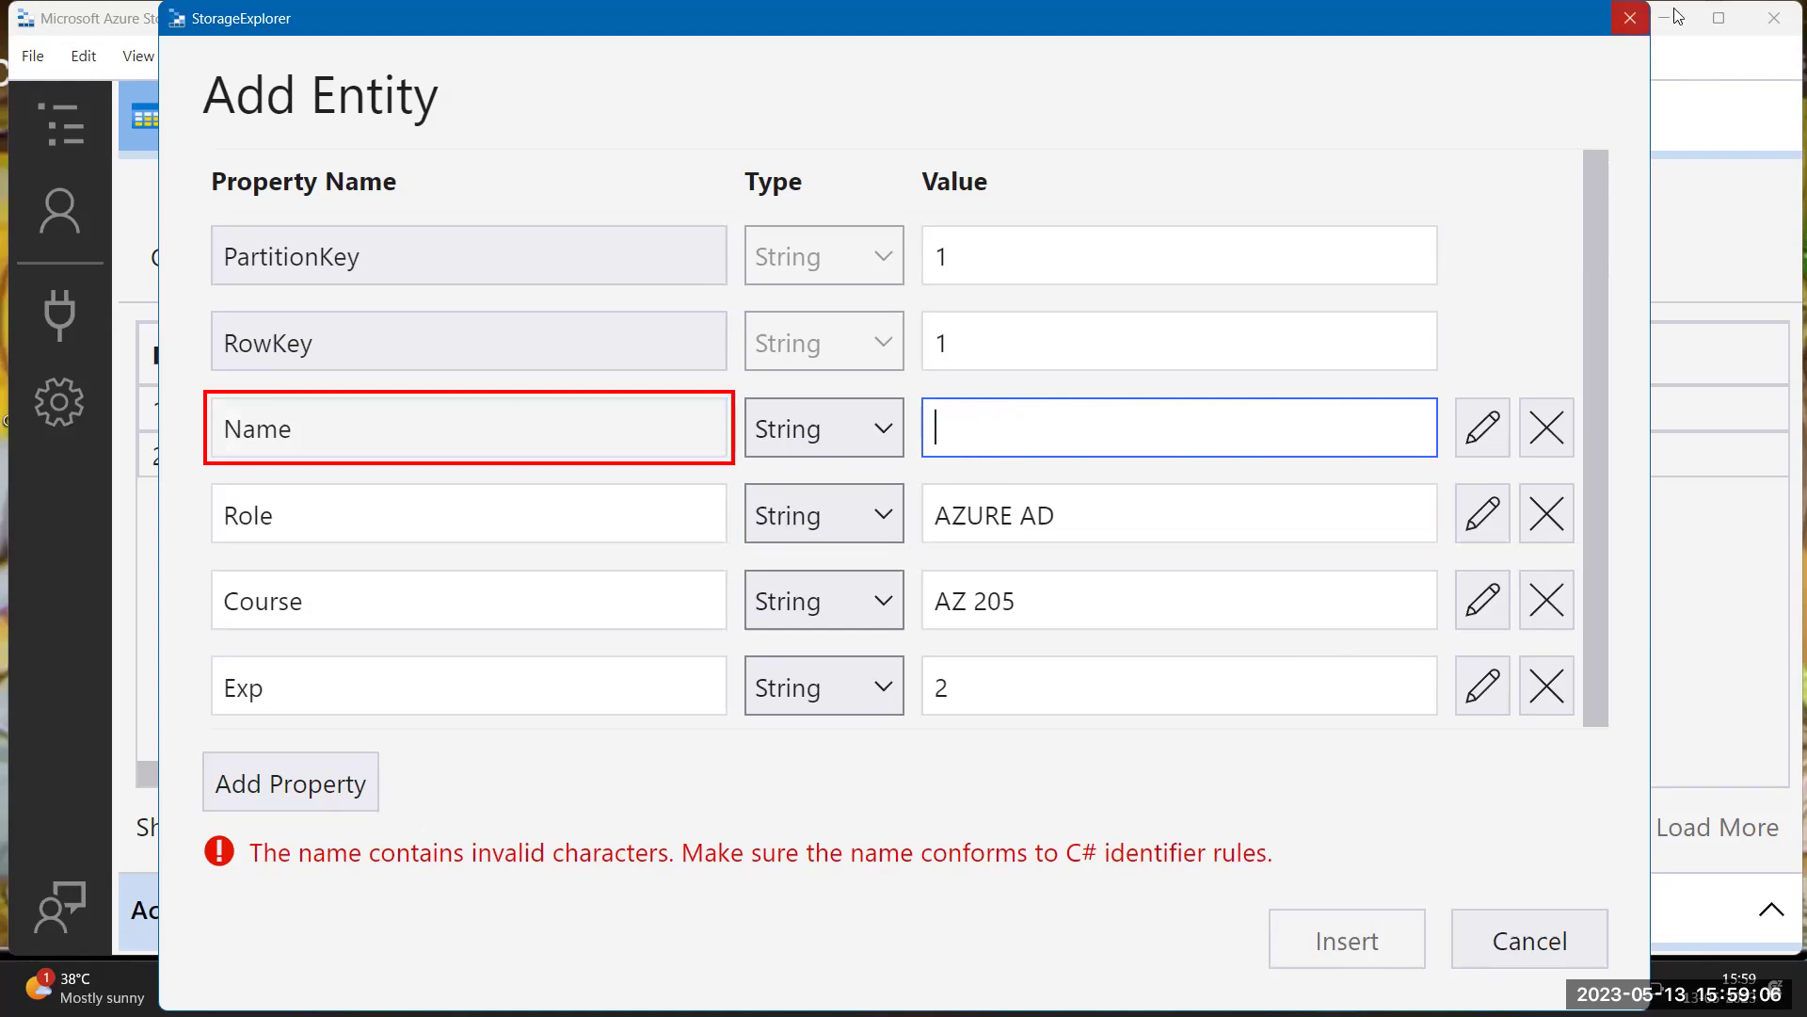
Step: Delete the Name property and the extra empty row, keeping only Role, Course and Exp
click(1566, 431)
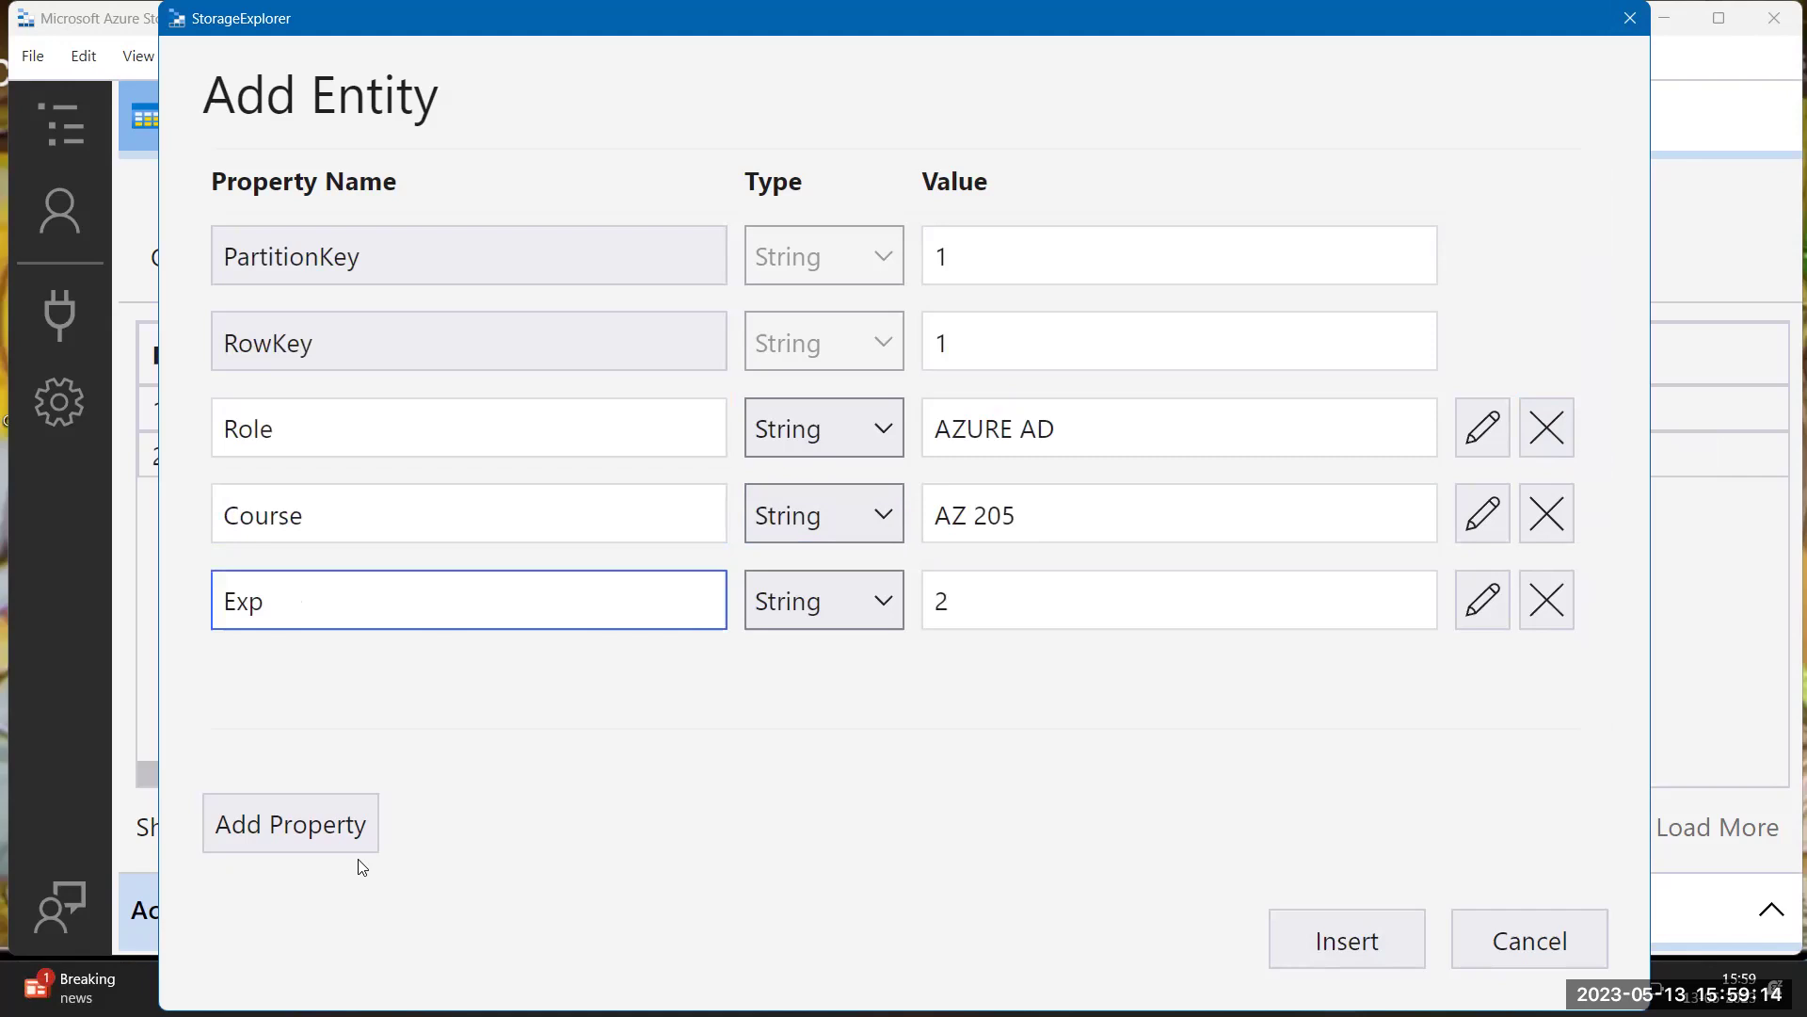
click(320, 803)
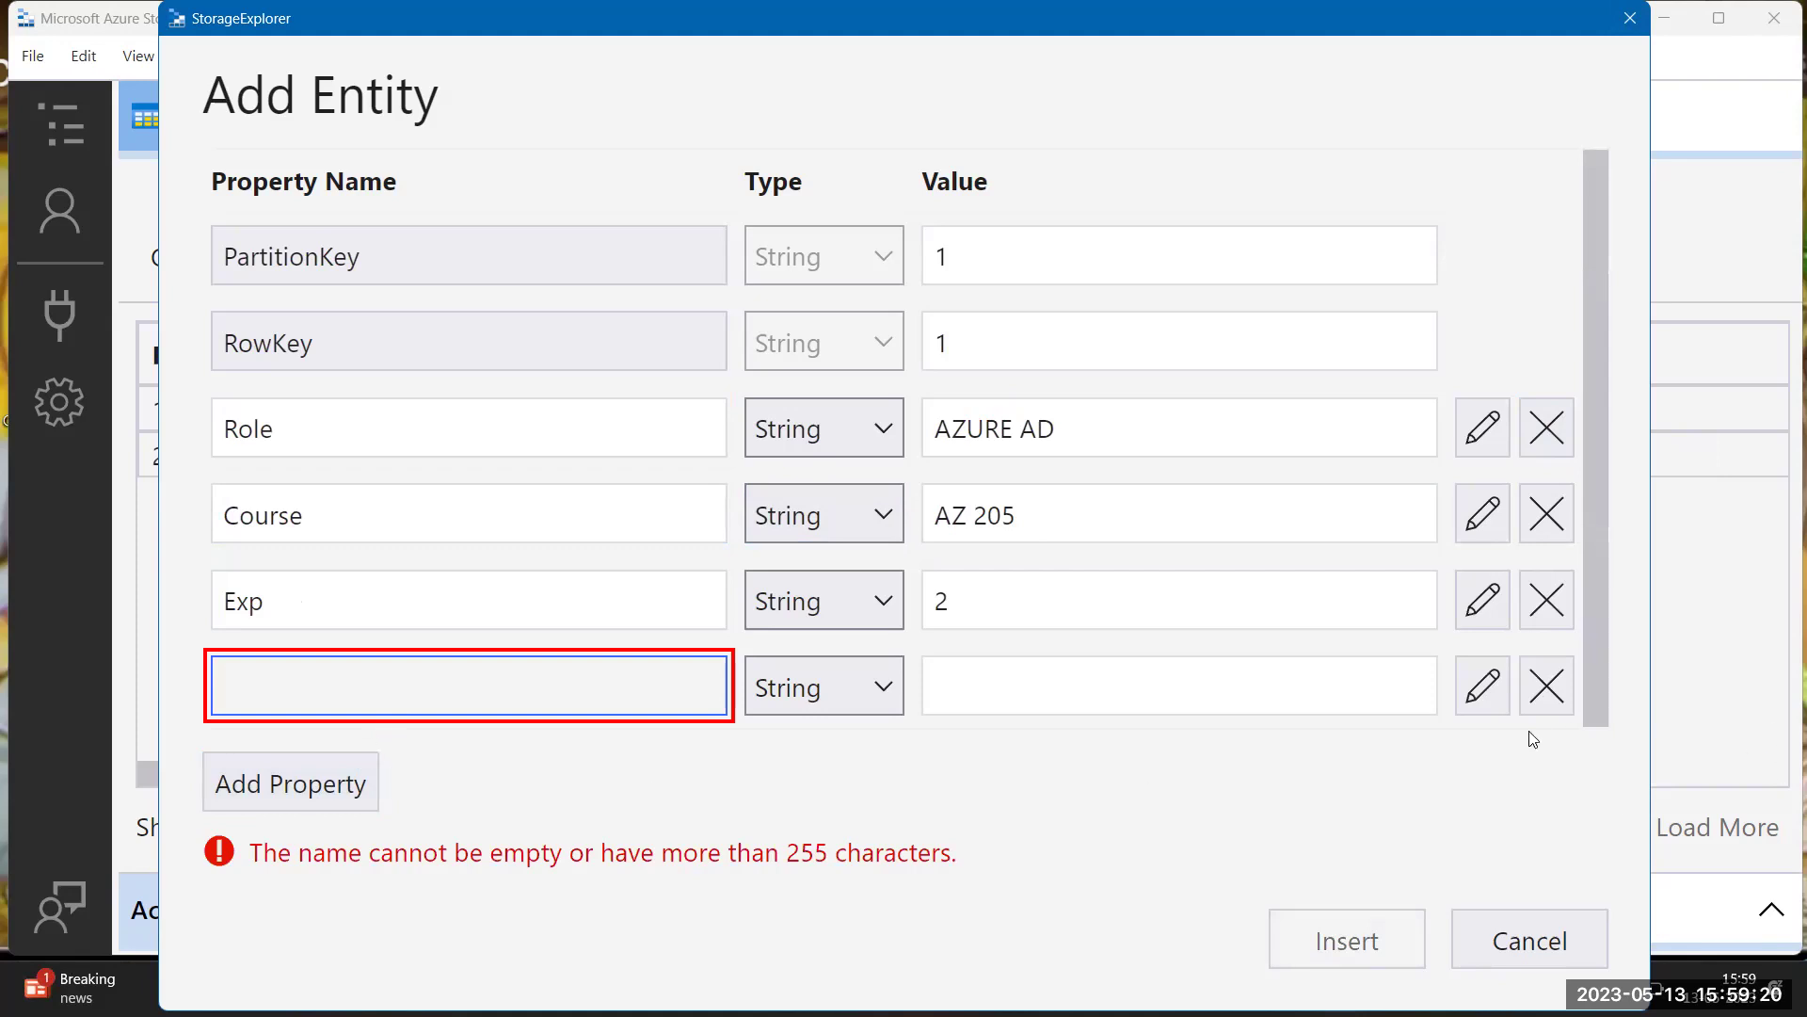
click(1553, 704)
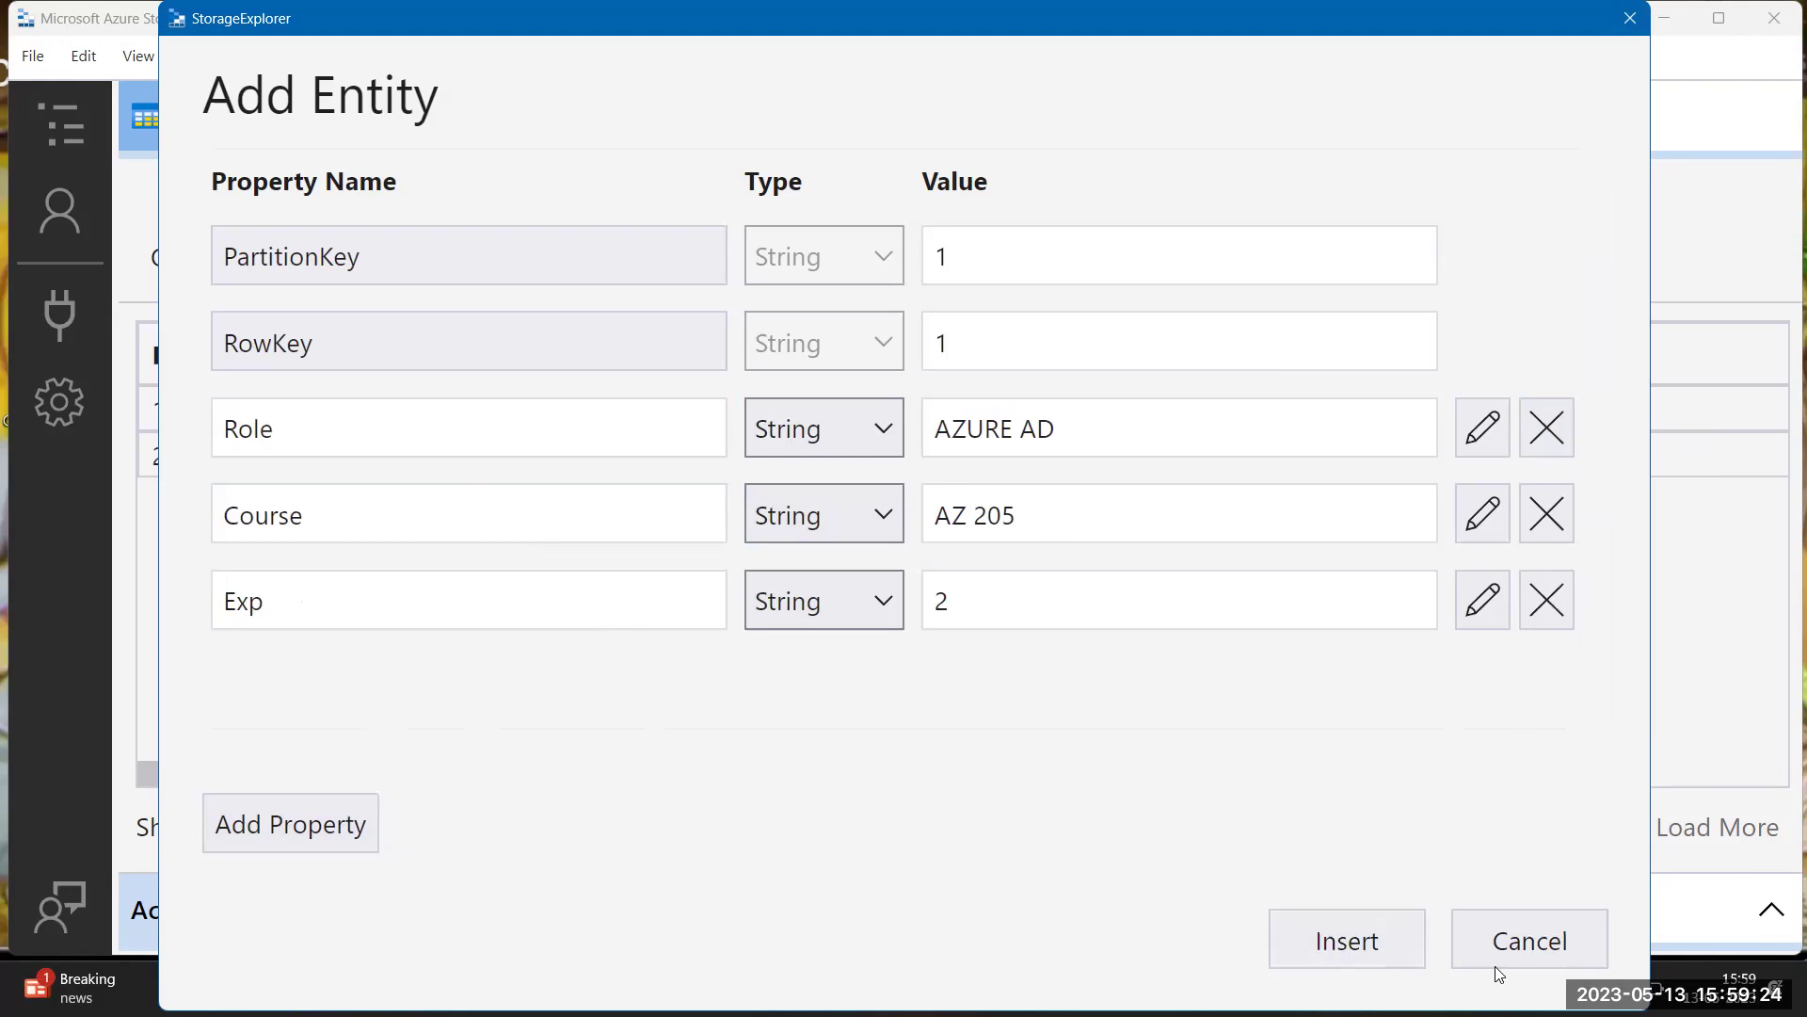
Step: After the entity-already-exists error, change PartitionKey to 3 and insert the entity with RowKey 1
click(1377, 940)
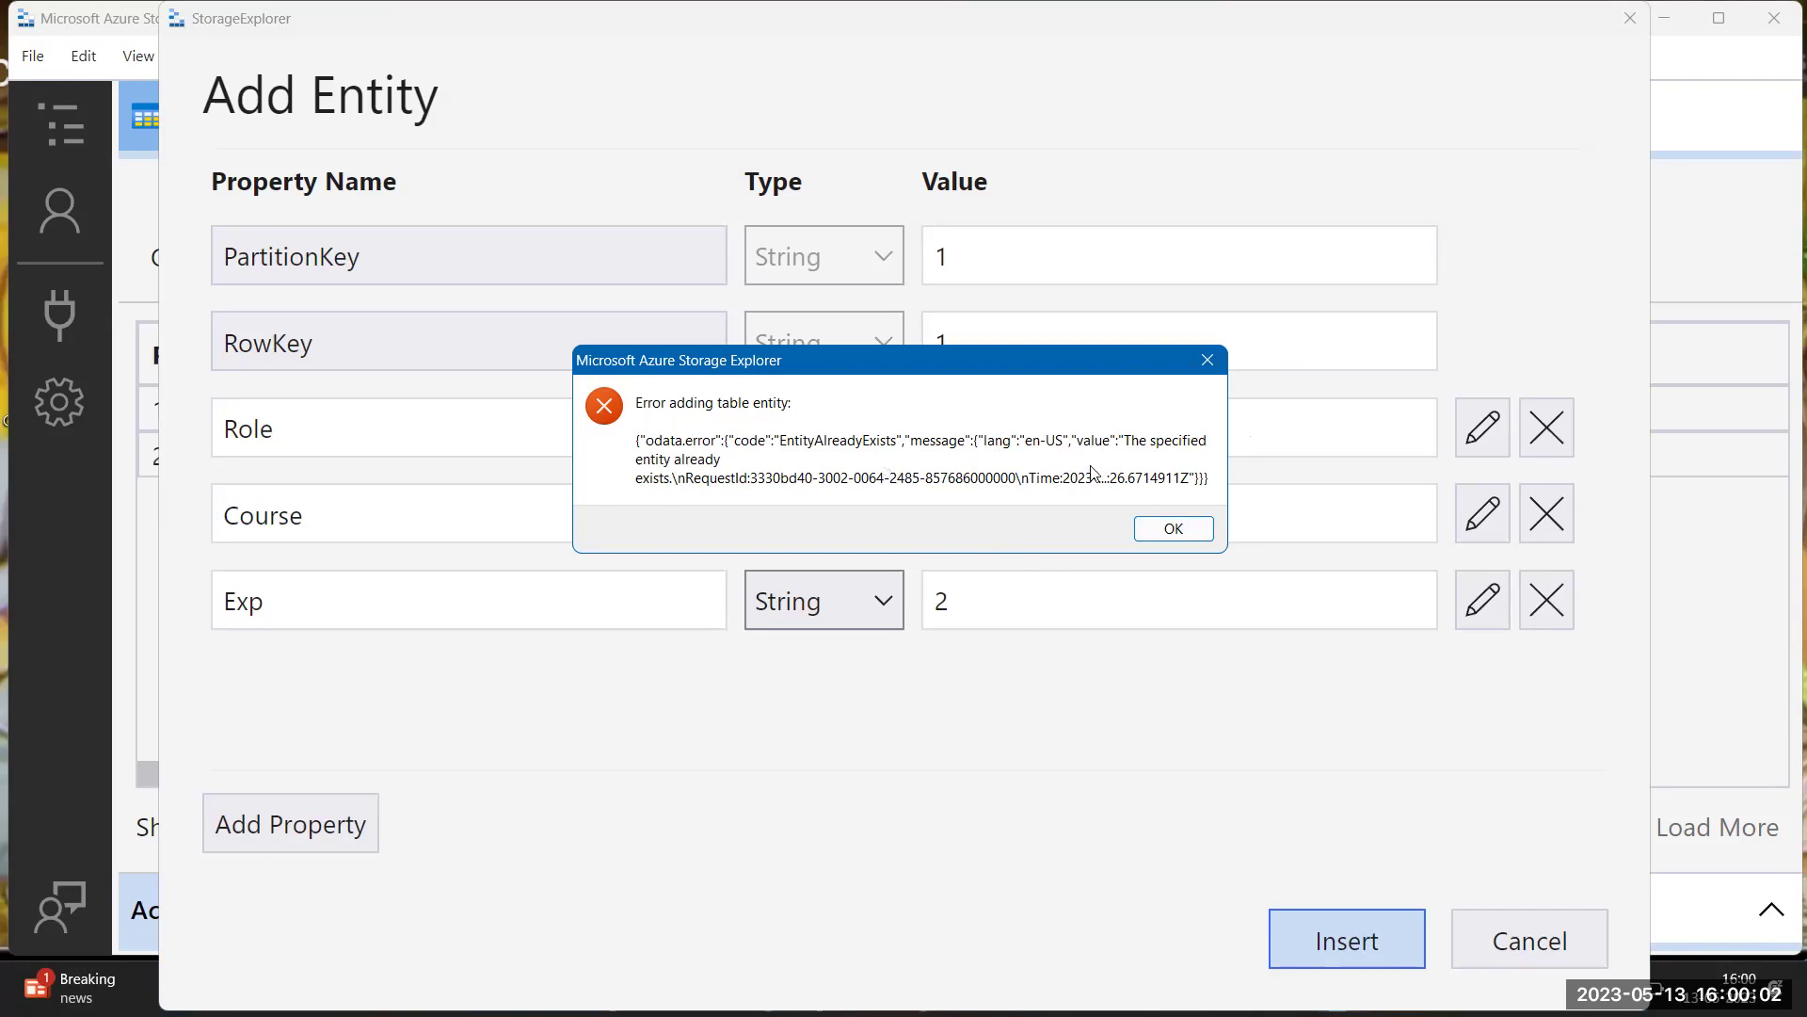
click(1173, 523)
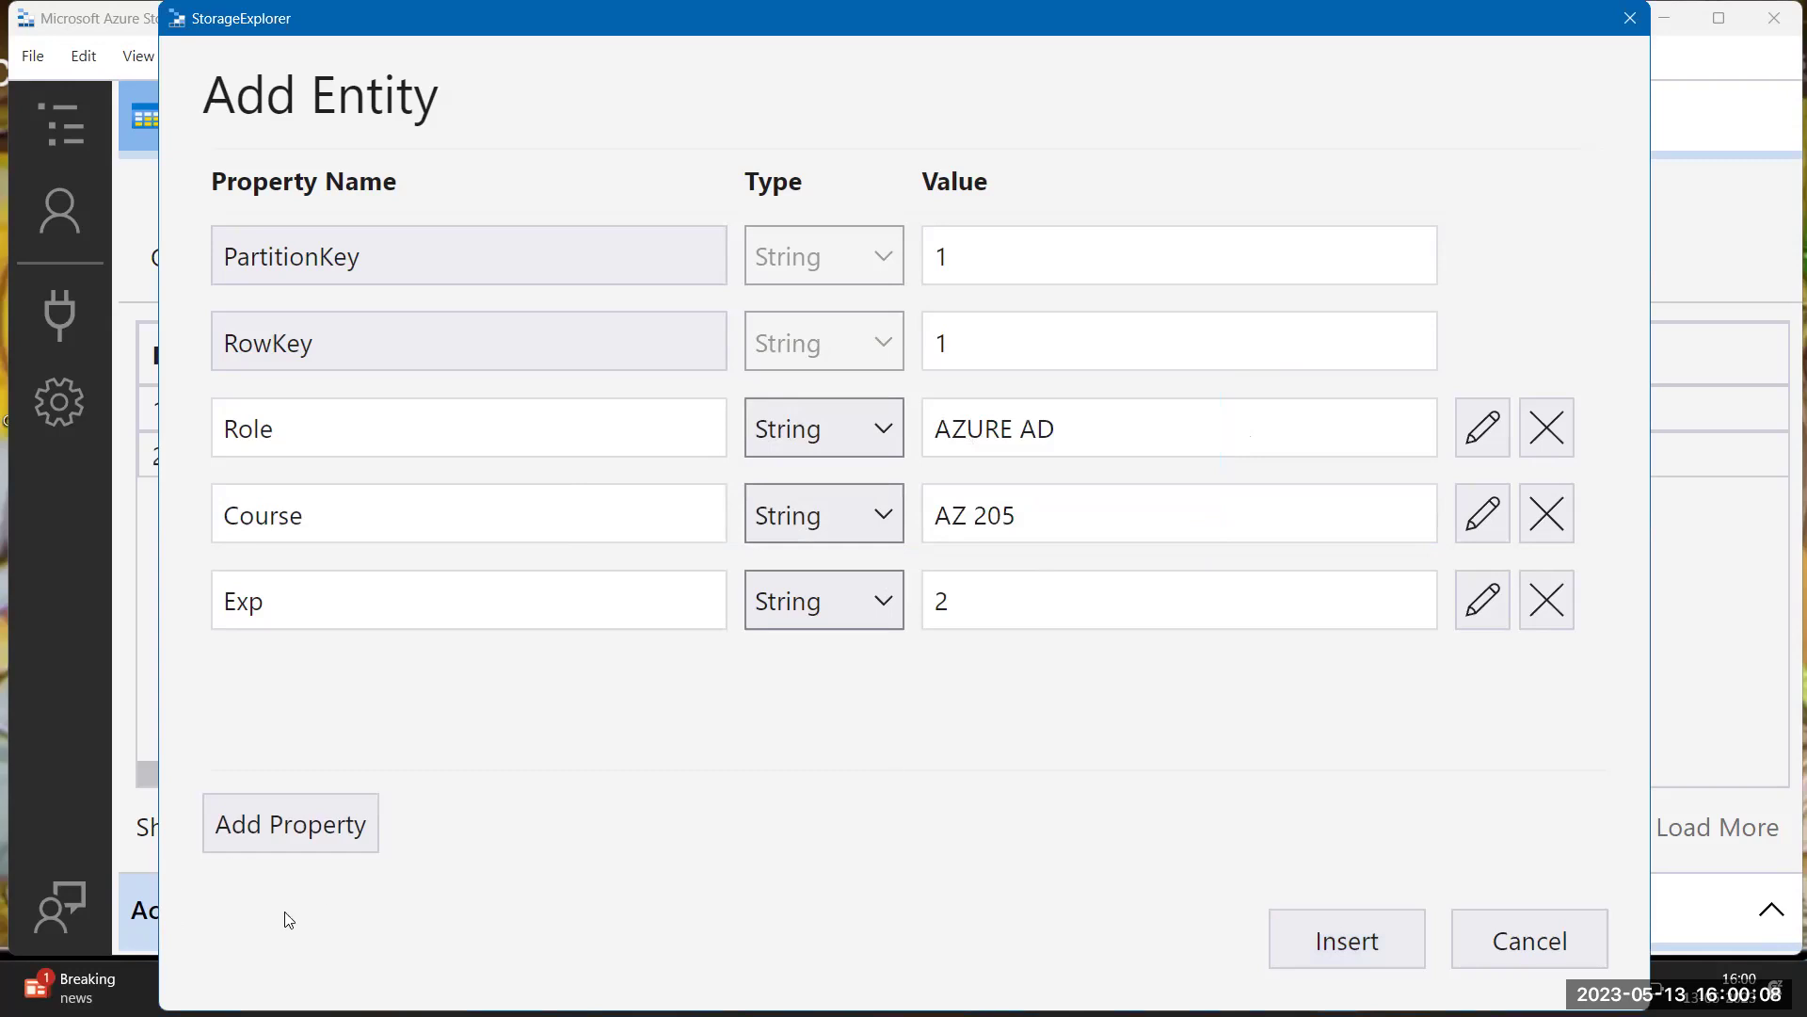
click(933, 339)
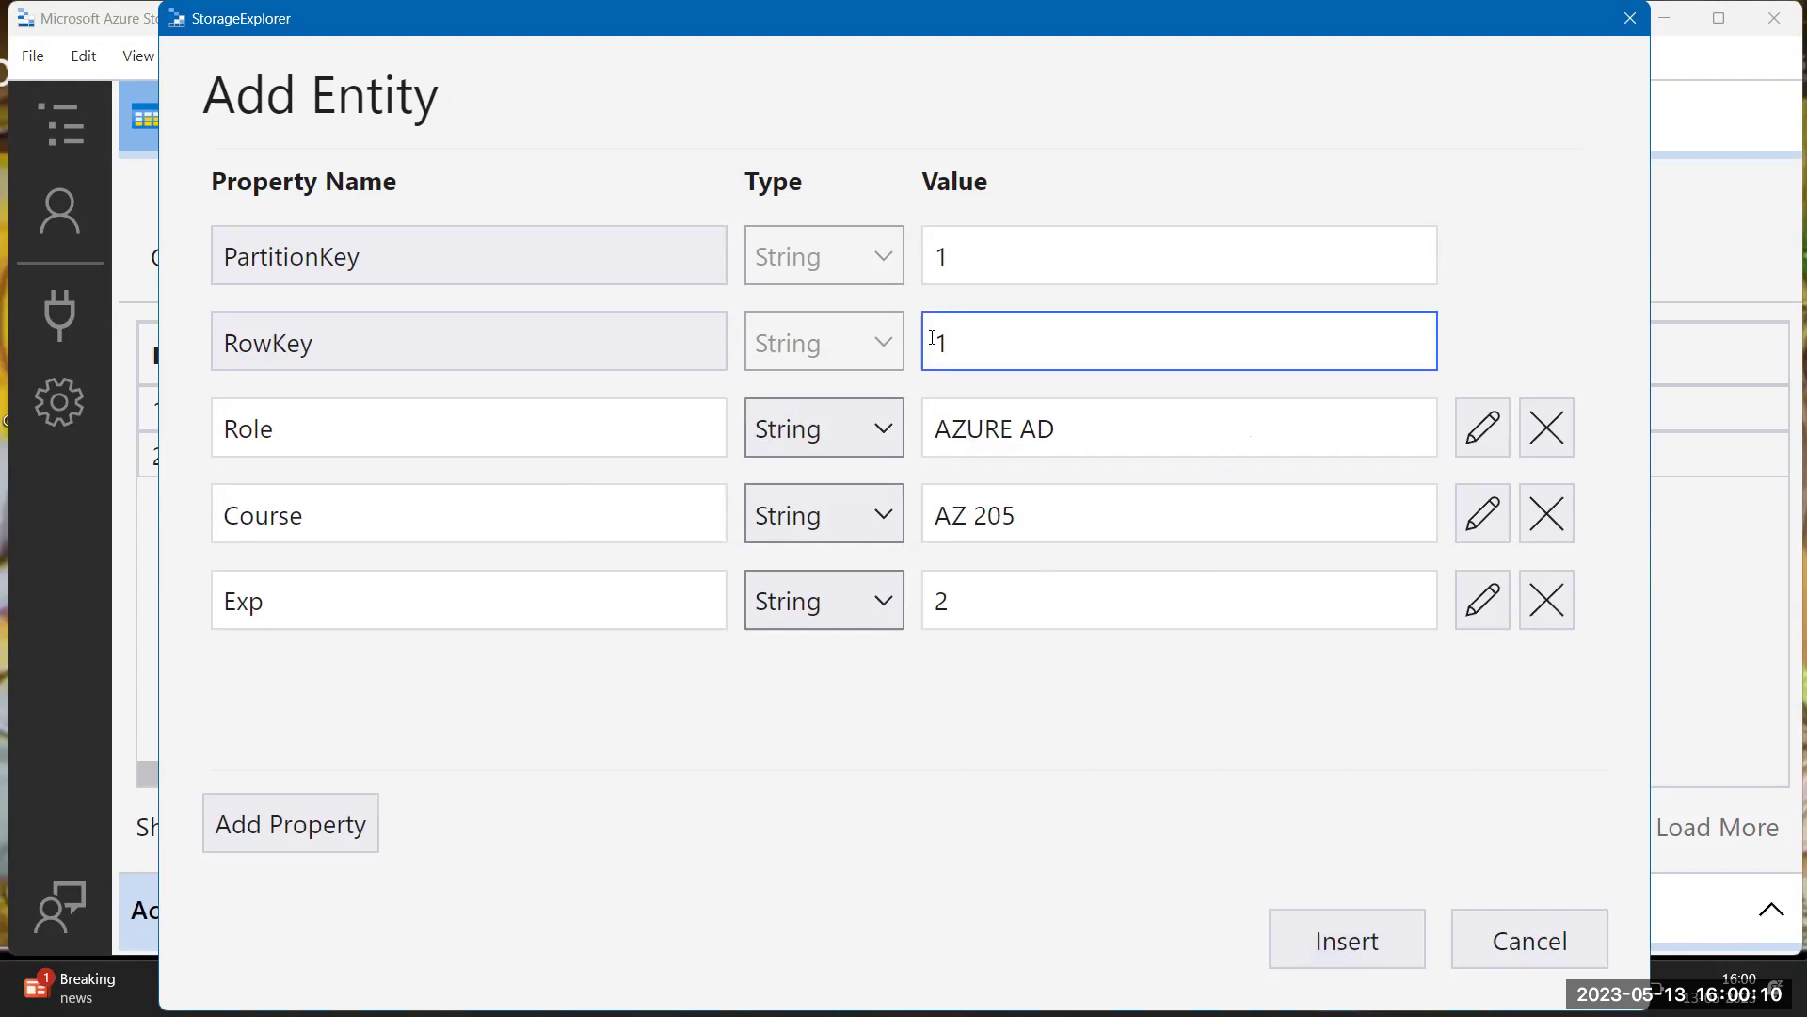
drag(955, 248, 866, 272)
key(BackSpace)
text(3)
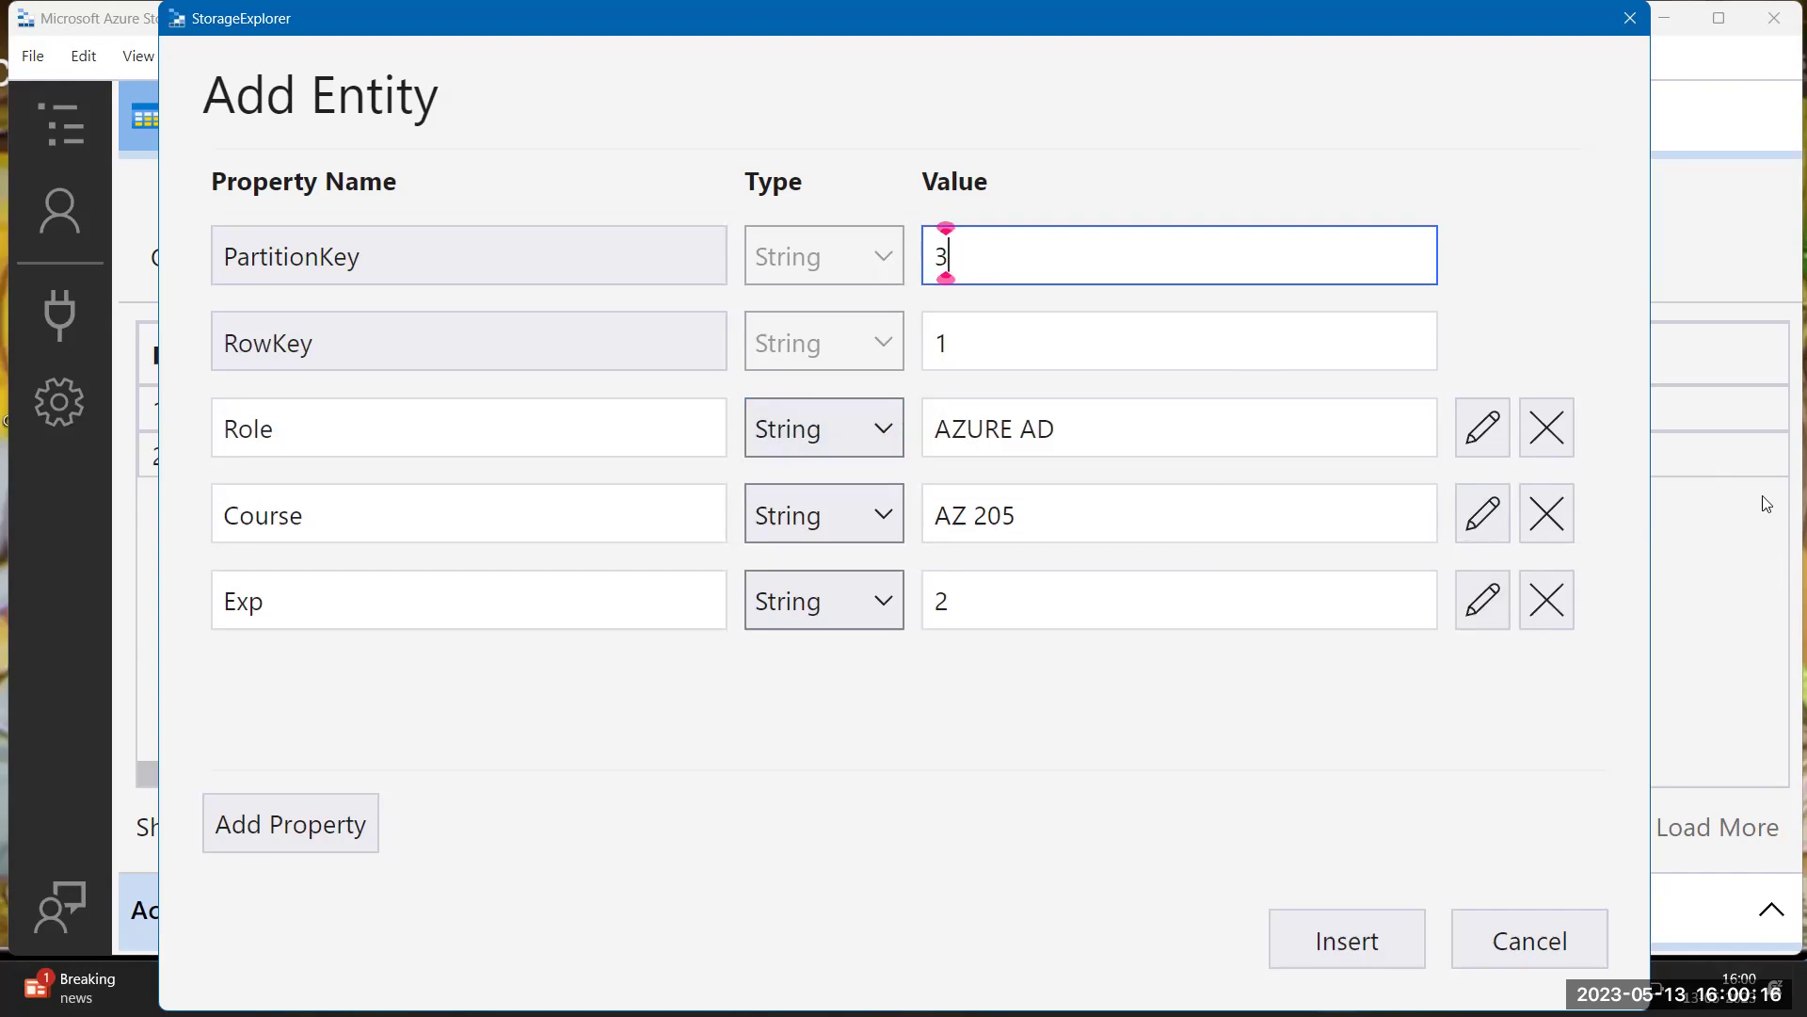
click(1365, 951)
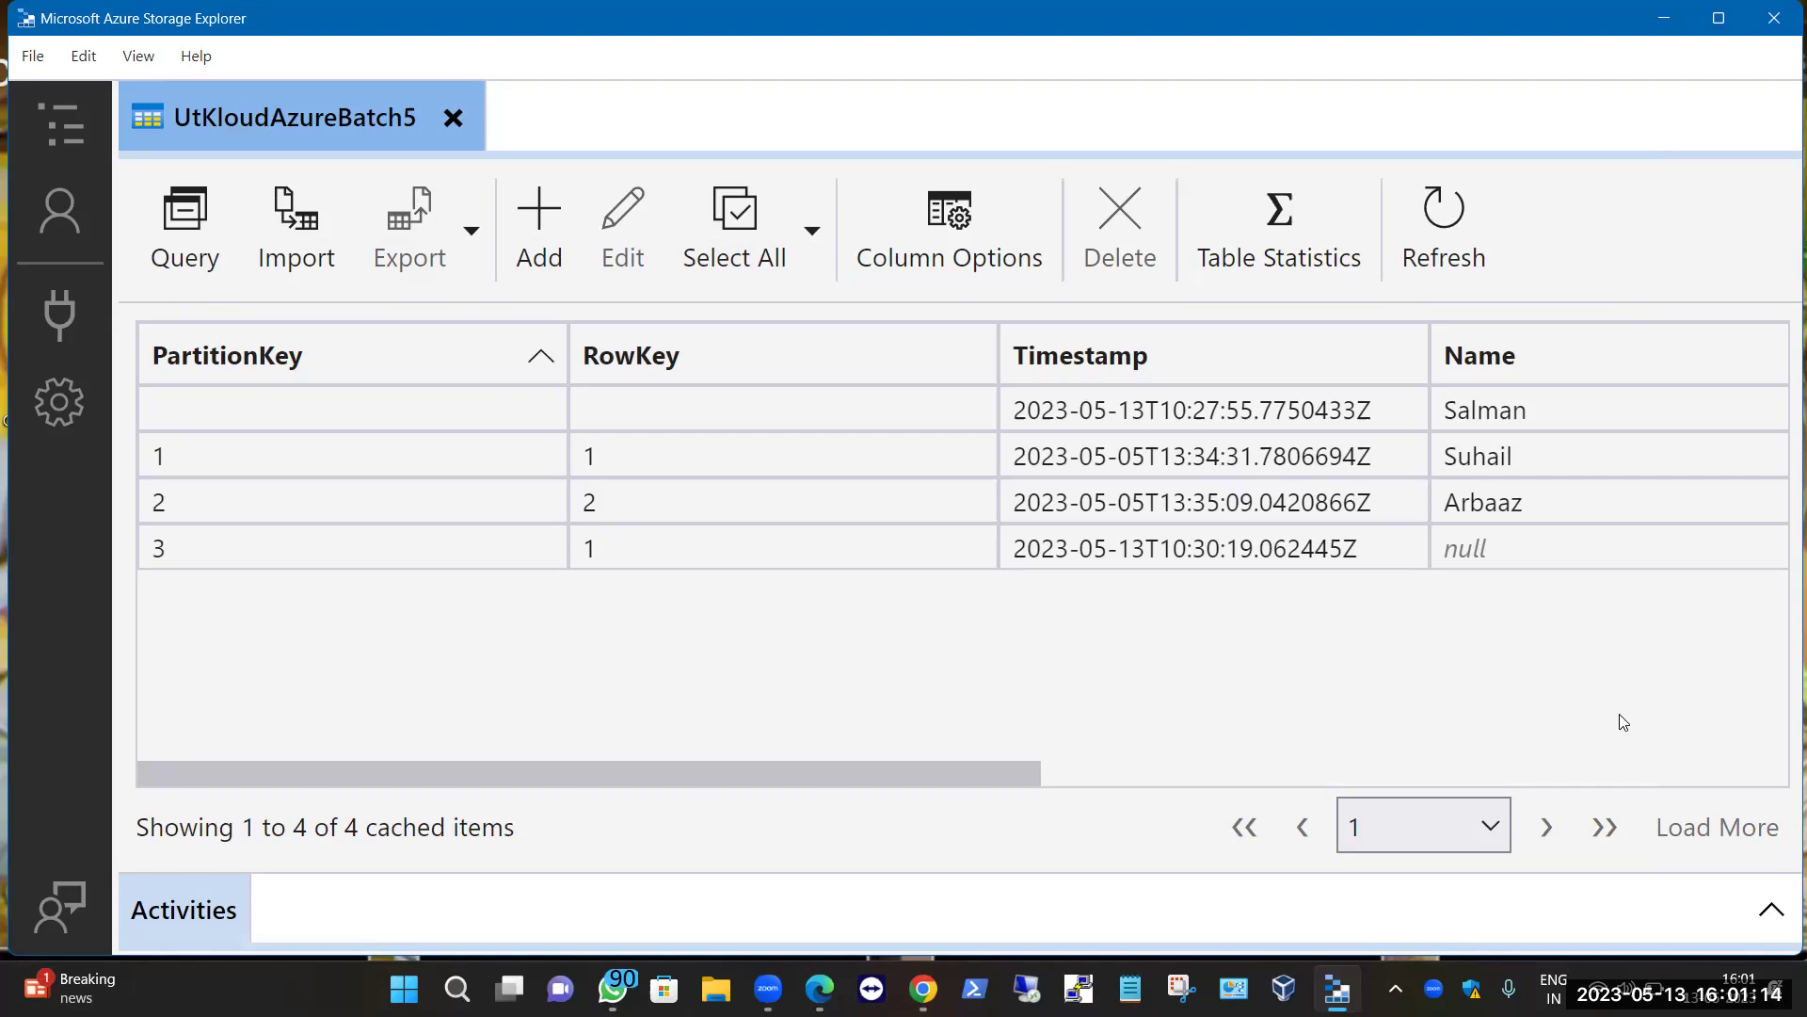
Step: Open a fresh Add Entity form for the UtKloudAzureBatch5 table
click(550, 228)
Step: Fill in a name for the Name property and Role 'Azure Admin'
click(1038, 407)
click(1038, 338)
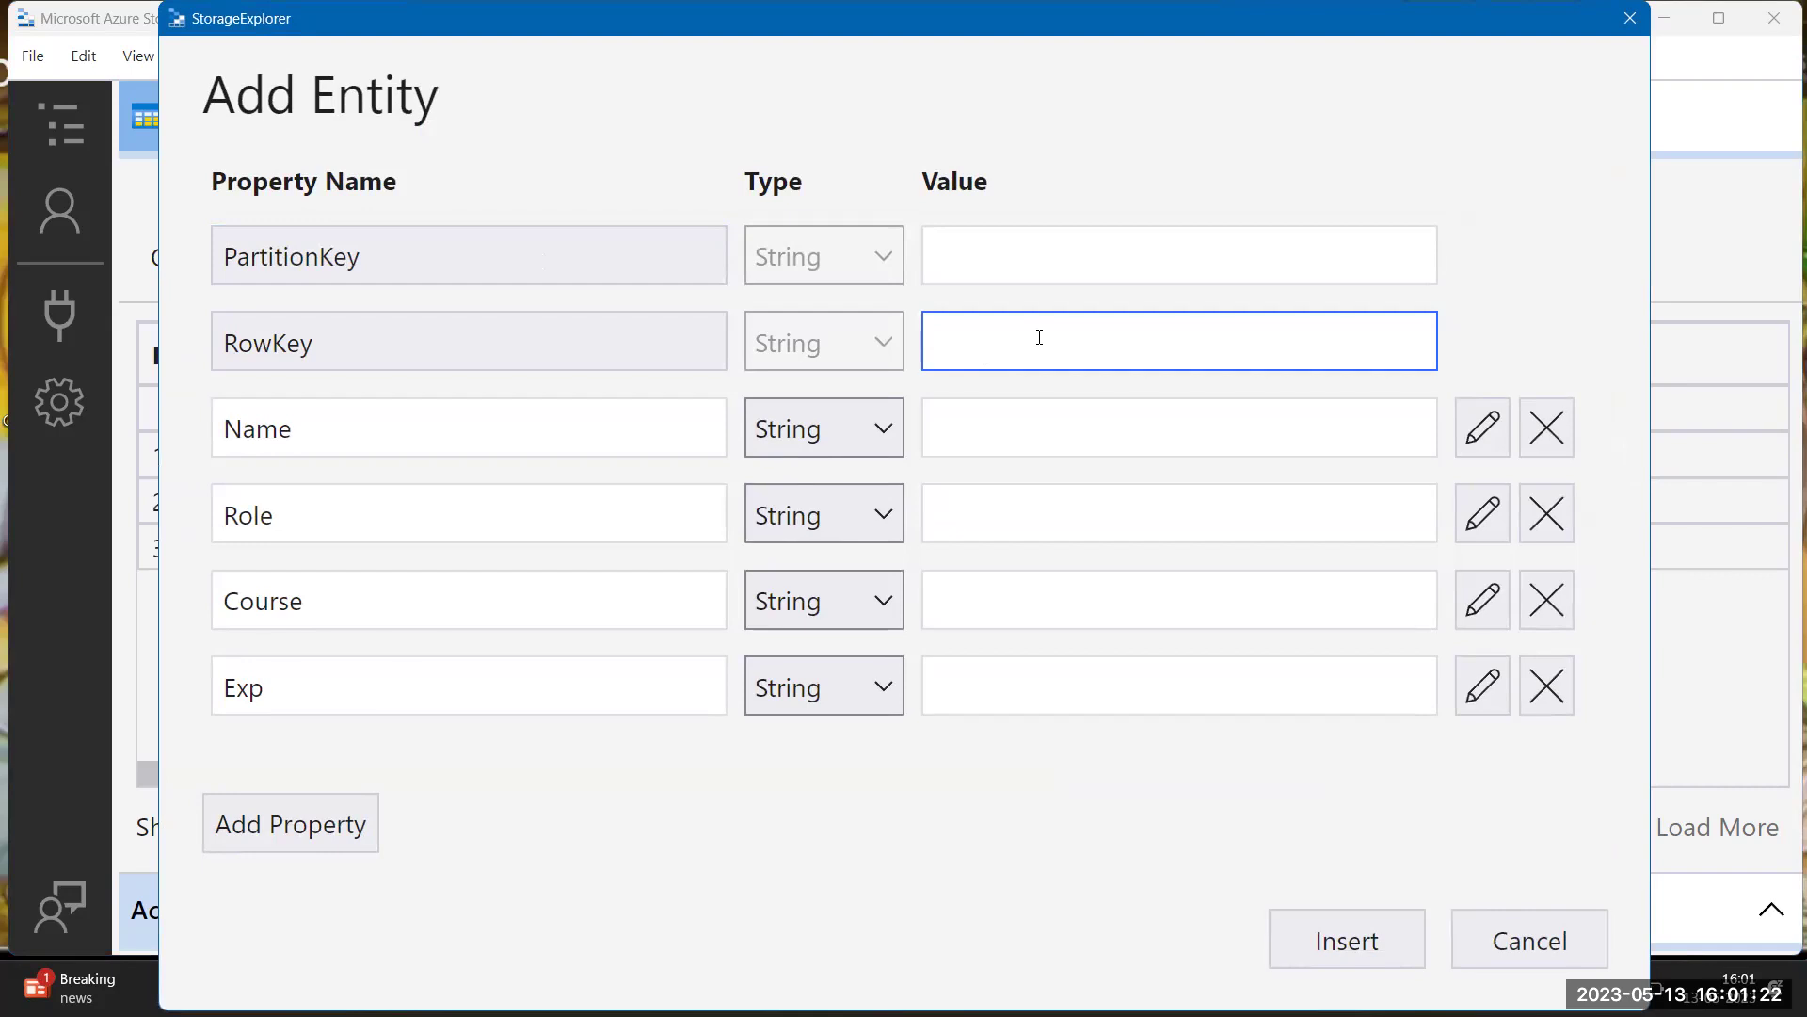
click(1106, 231)
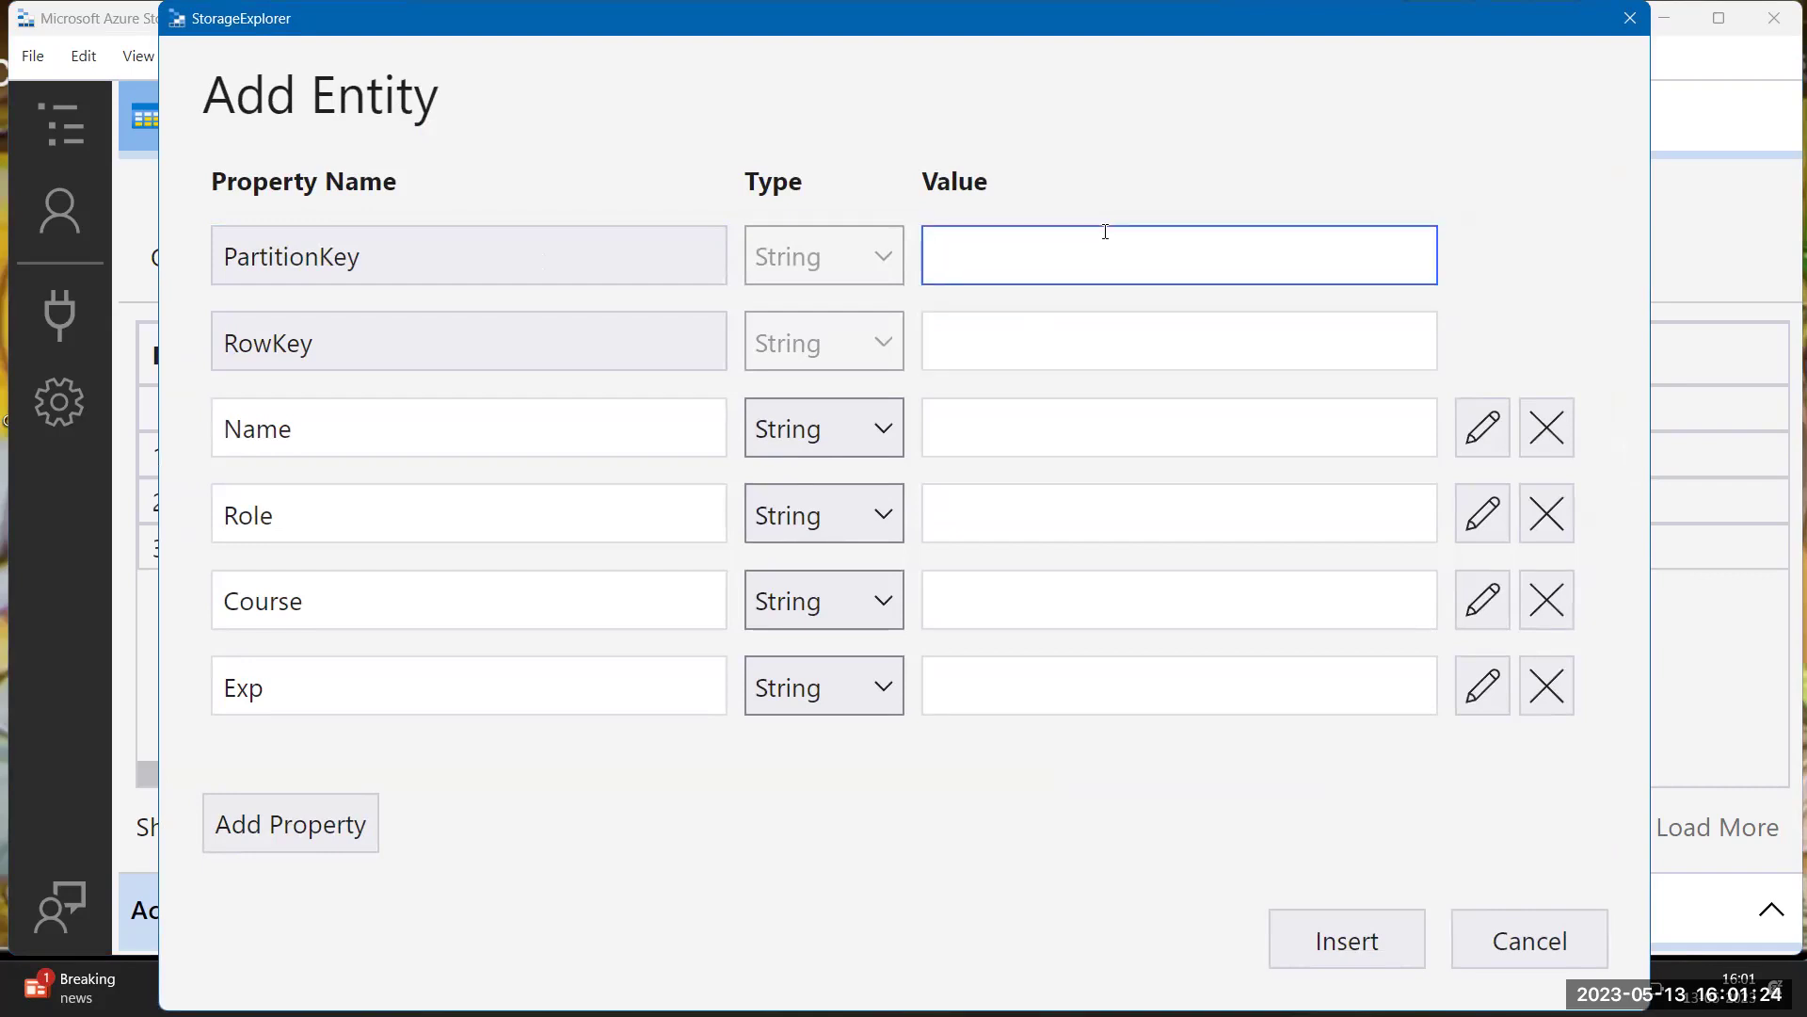
click(1108, 423)
text(Naived)
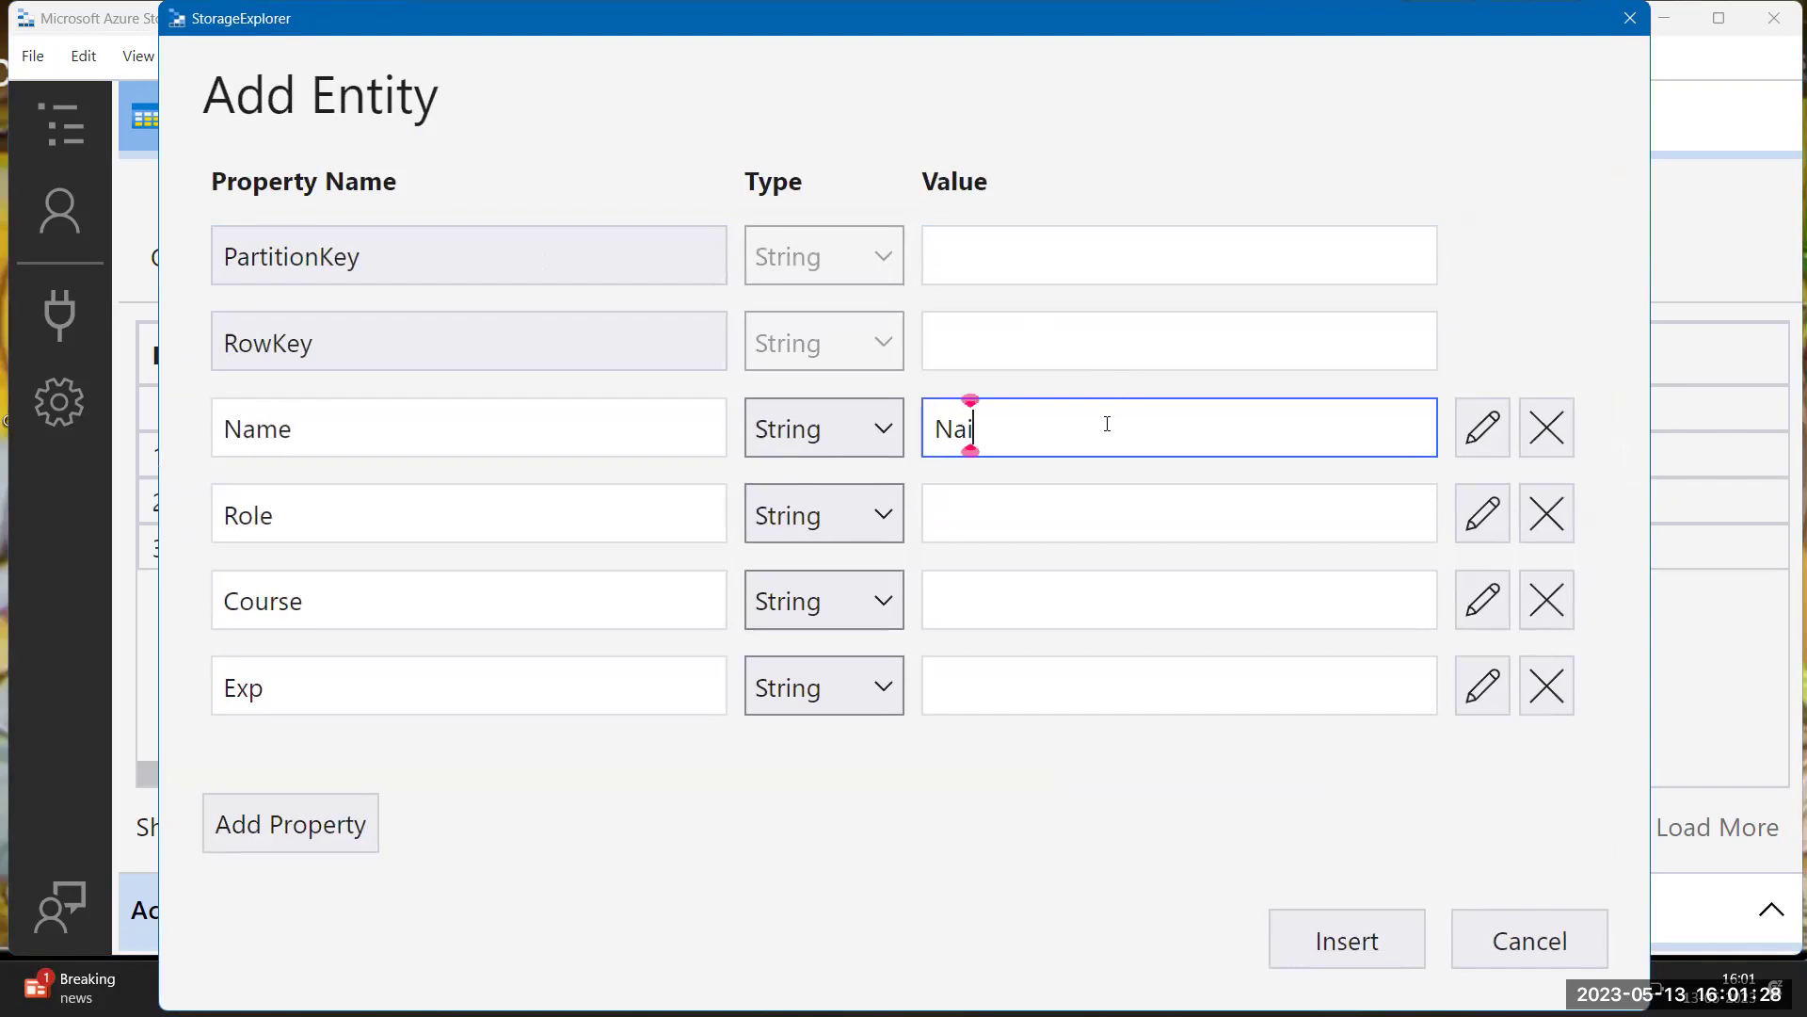
click(1125, 486)
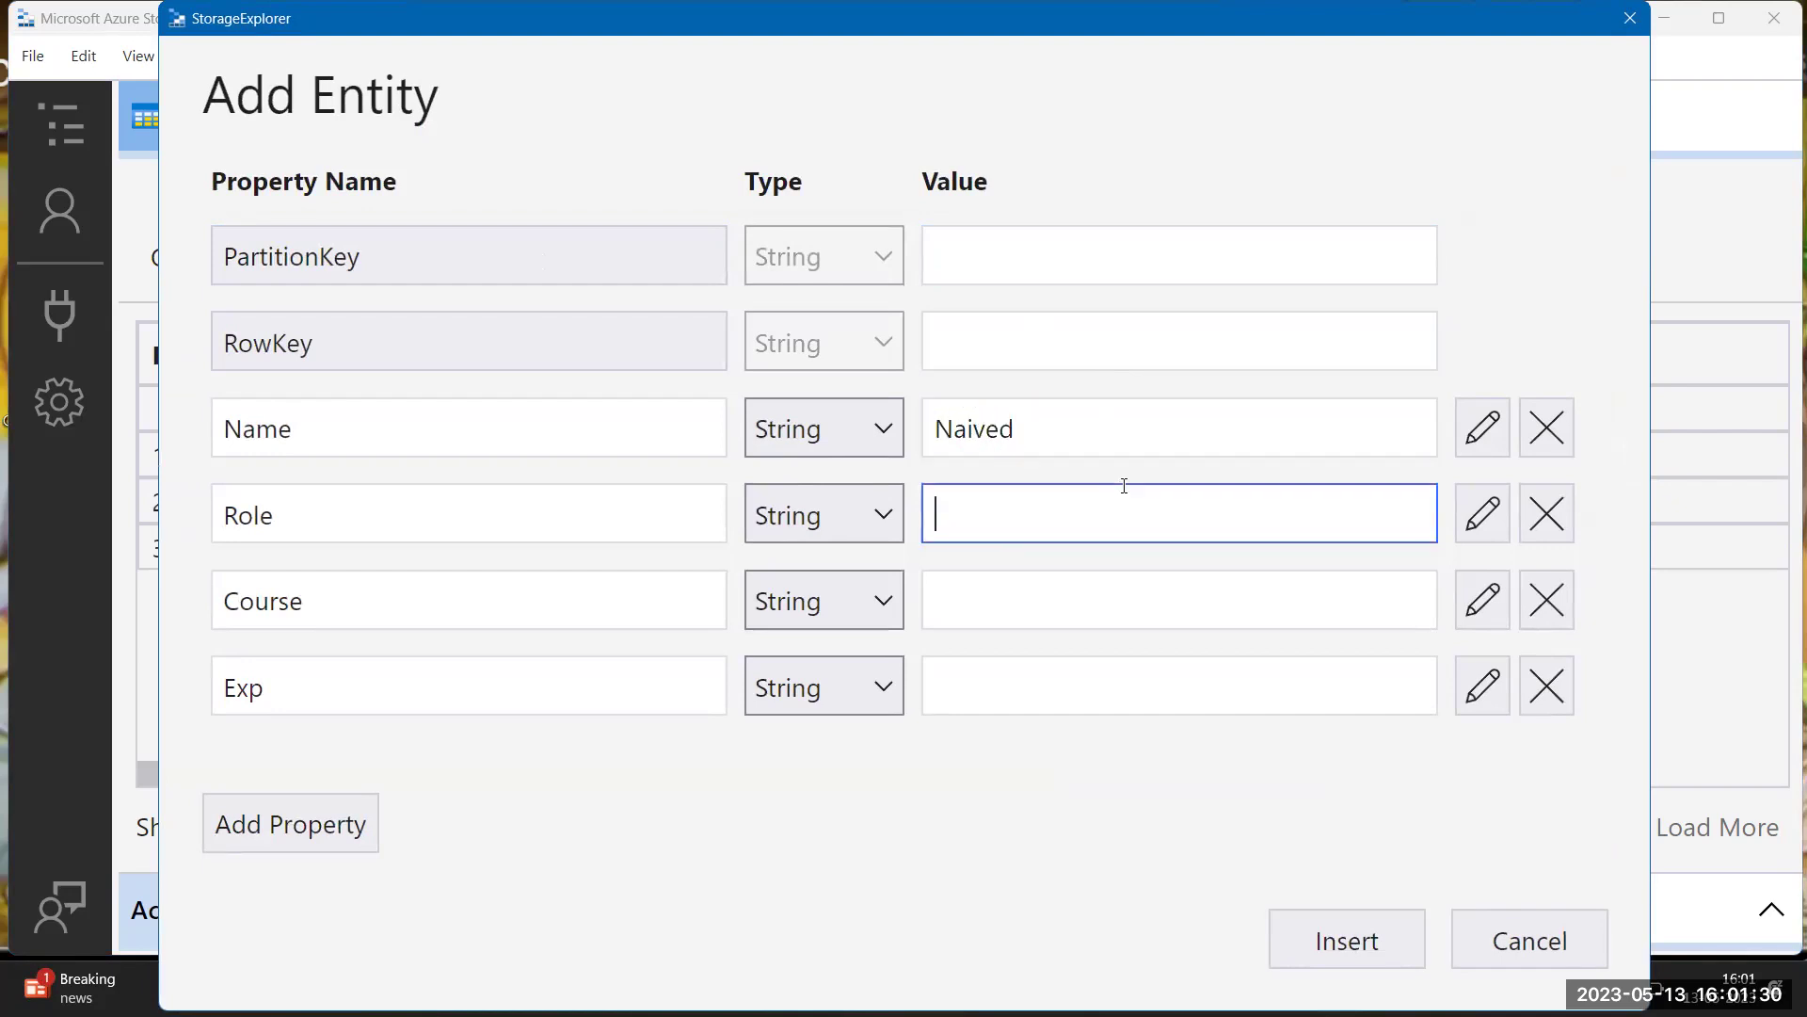
text(Azure Ad)
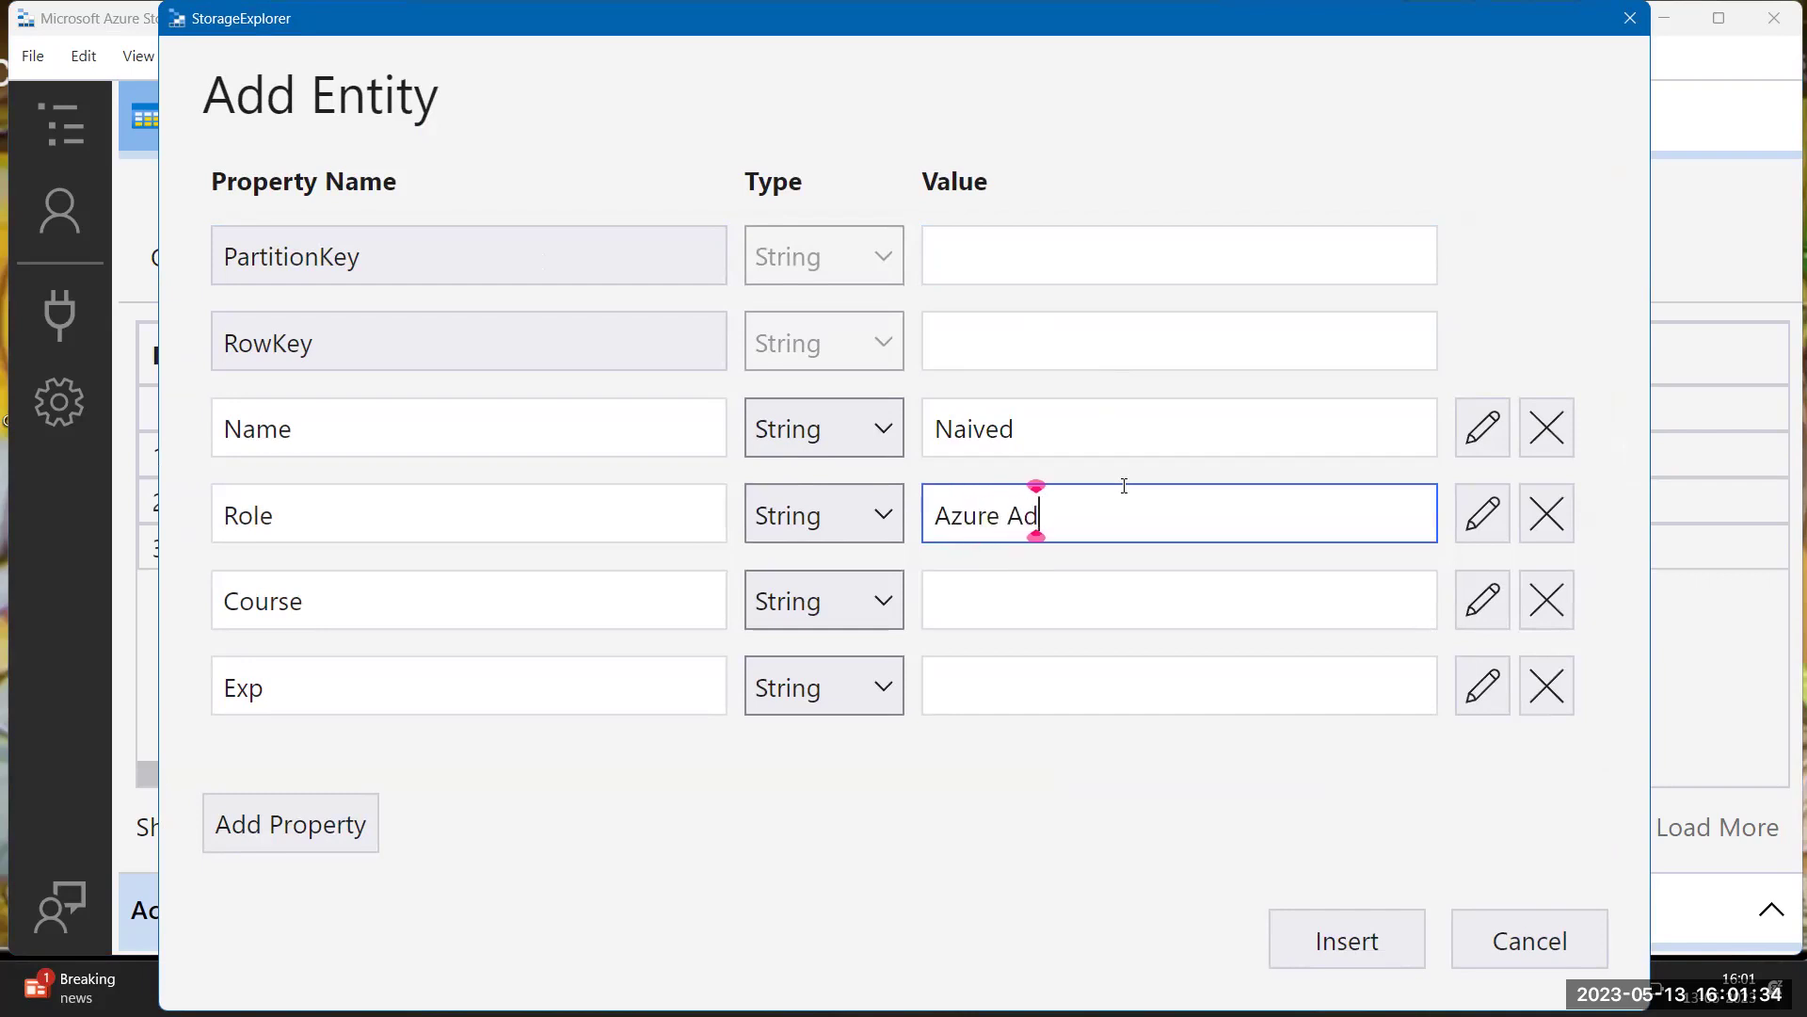
text(min)
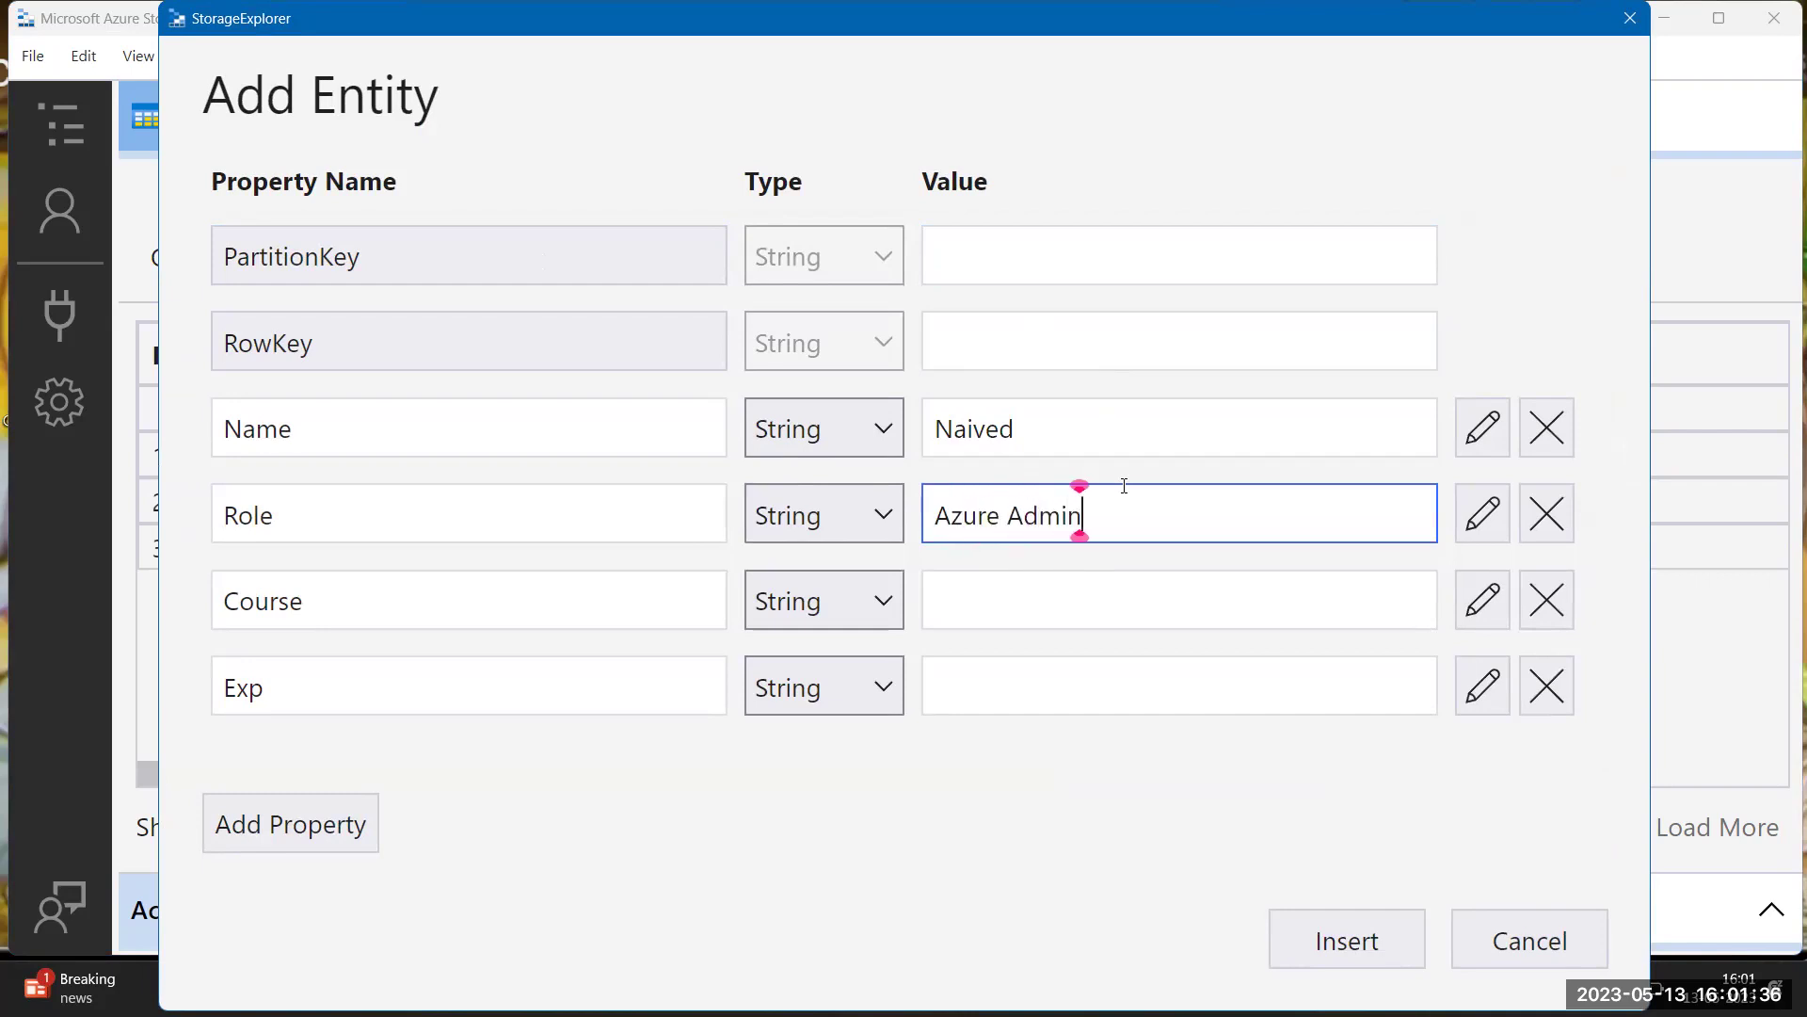
click(1148, 574)
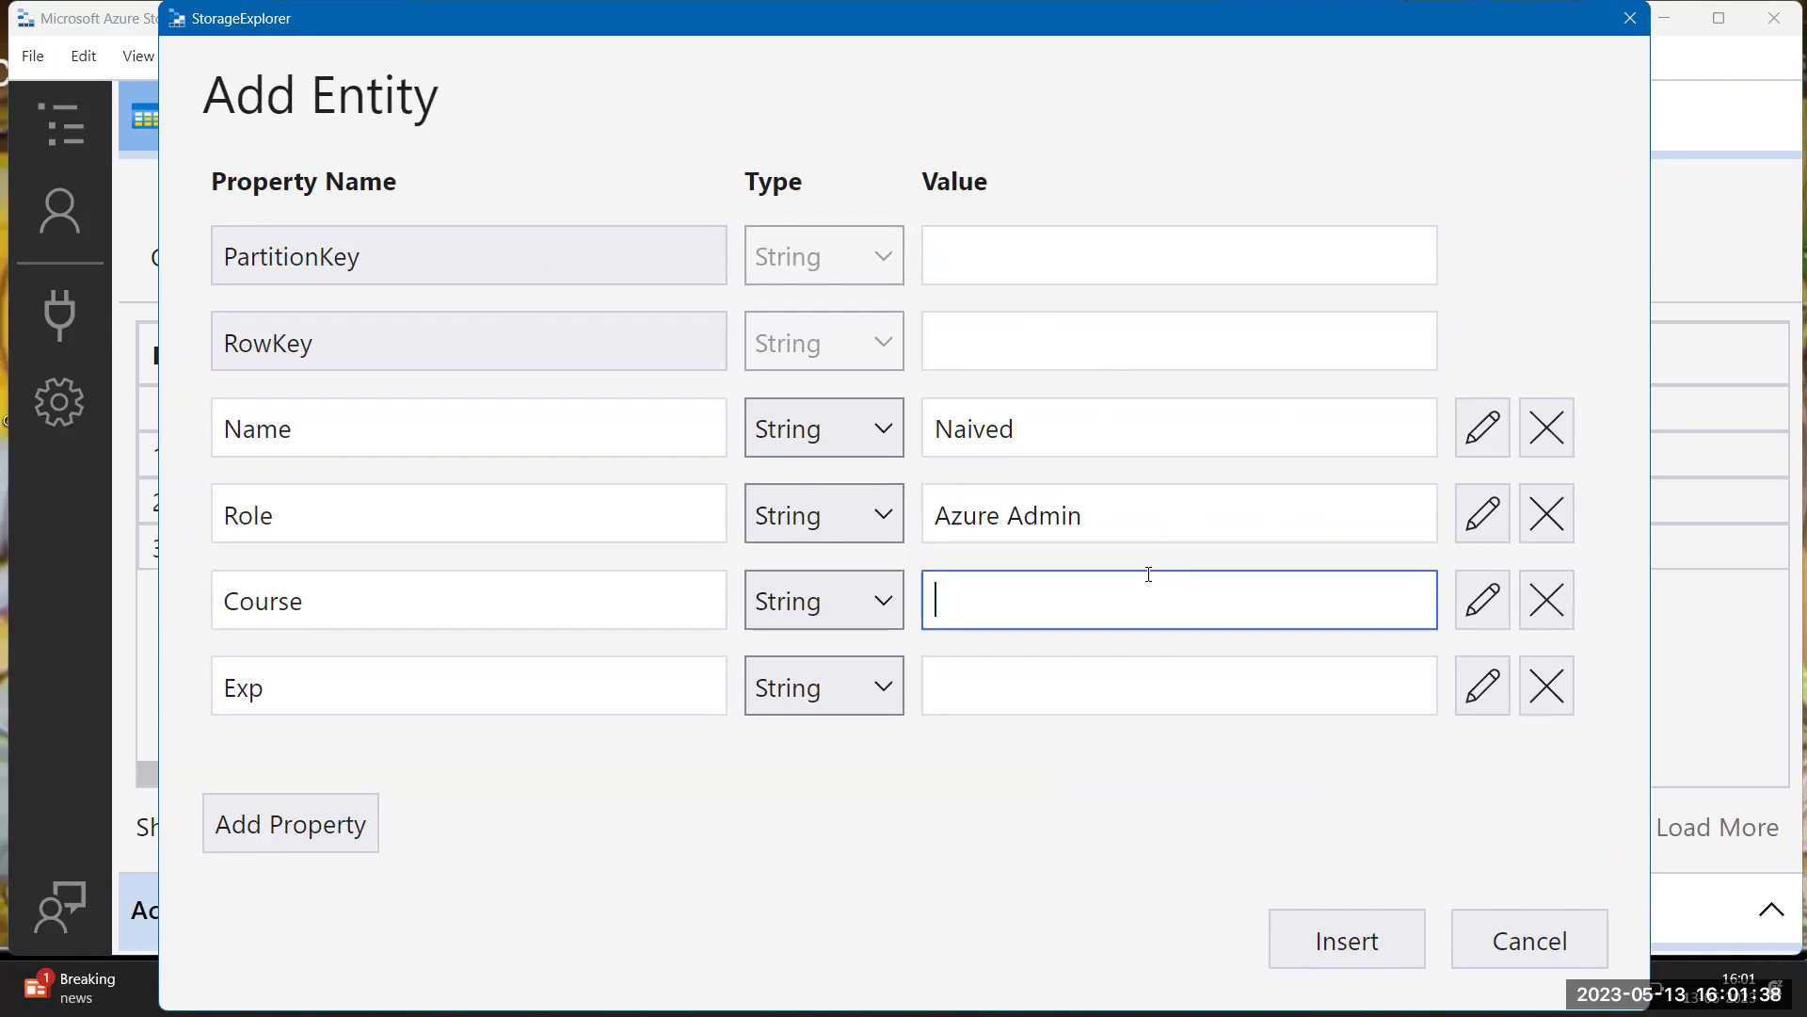
Step: After the empty-key insert fails, set PartitionKey 4 and RowKey 4 and insert the entity
click(1376, 948)
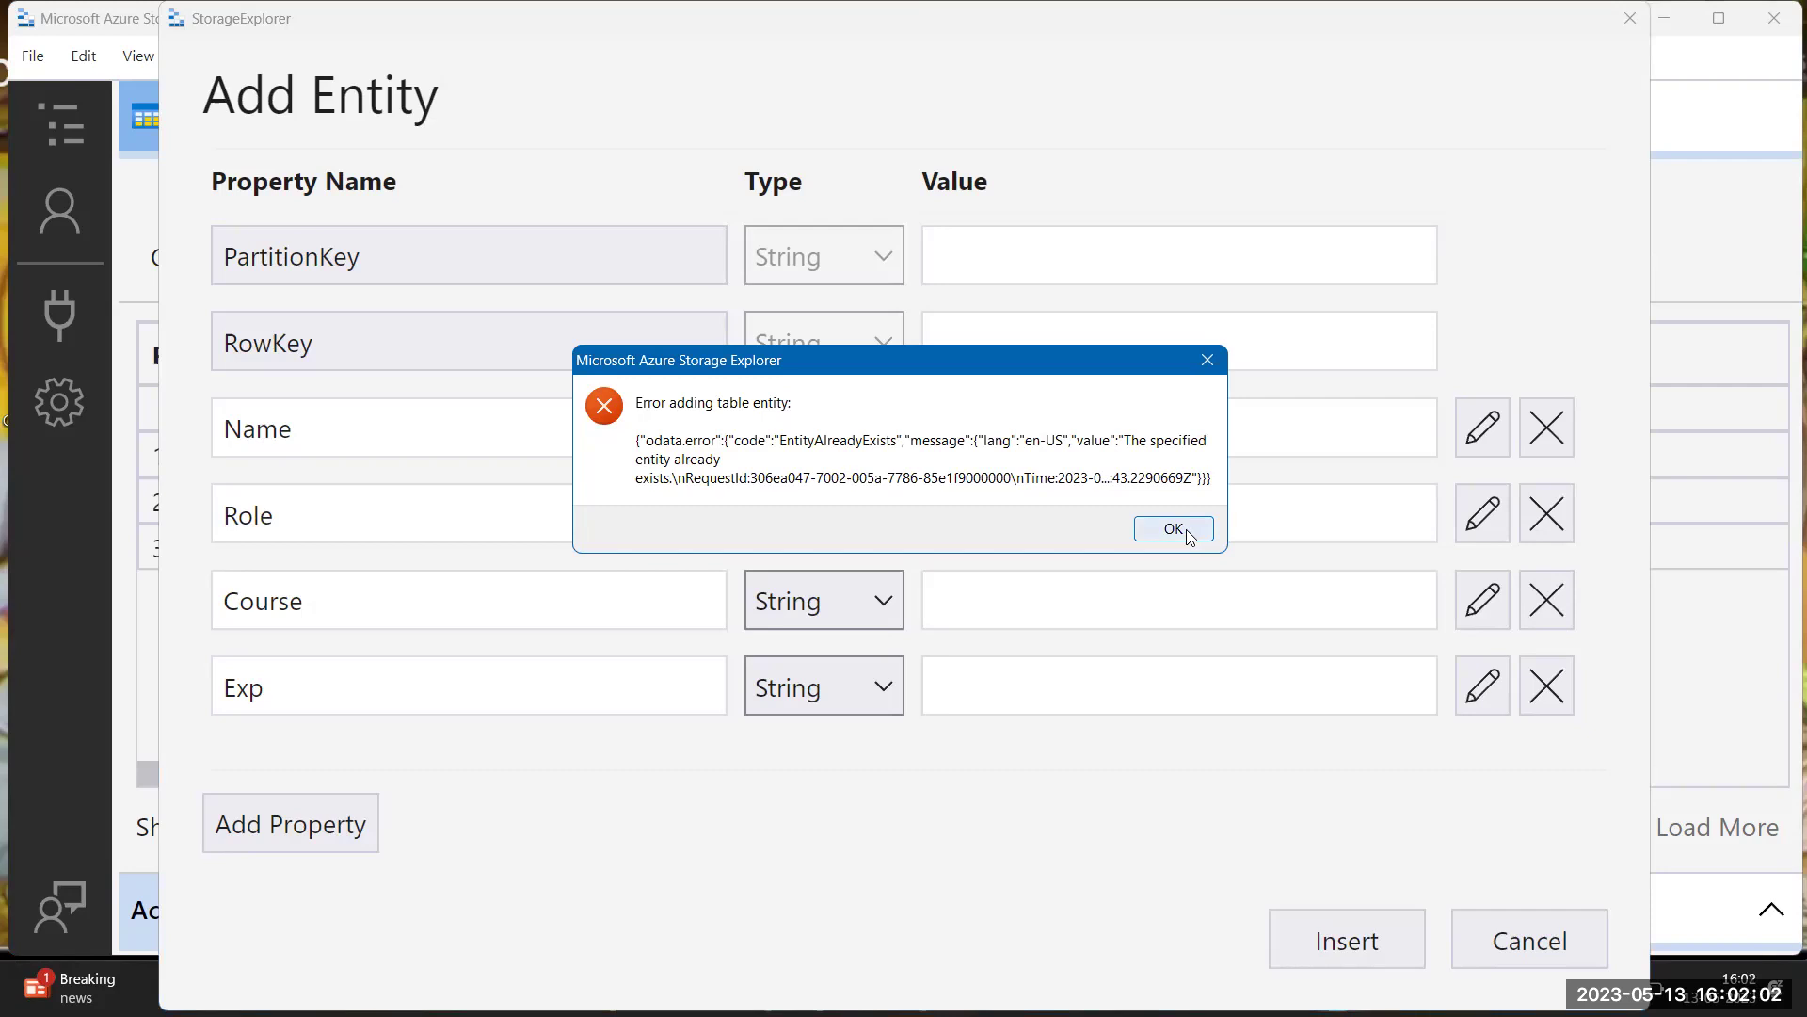
click(1187, 533)
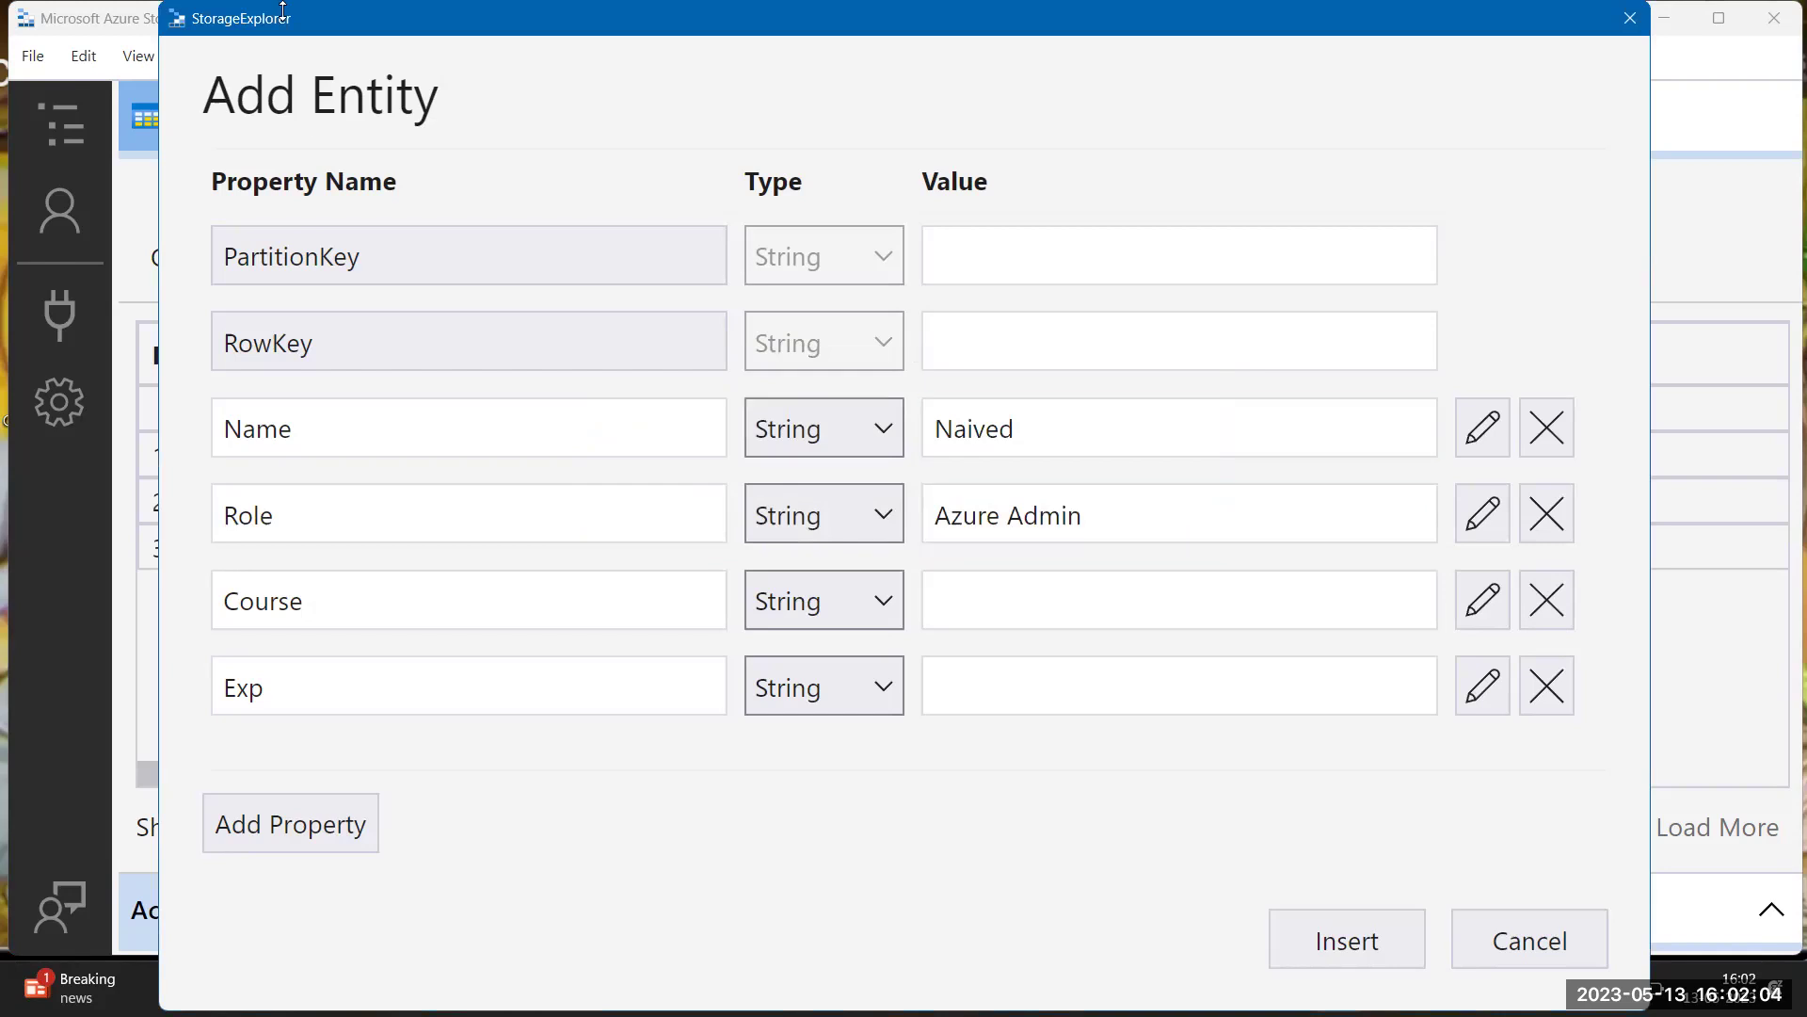
click(973, 256)
text(4)
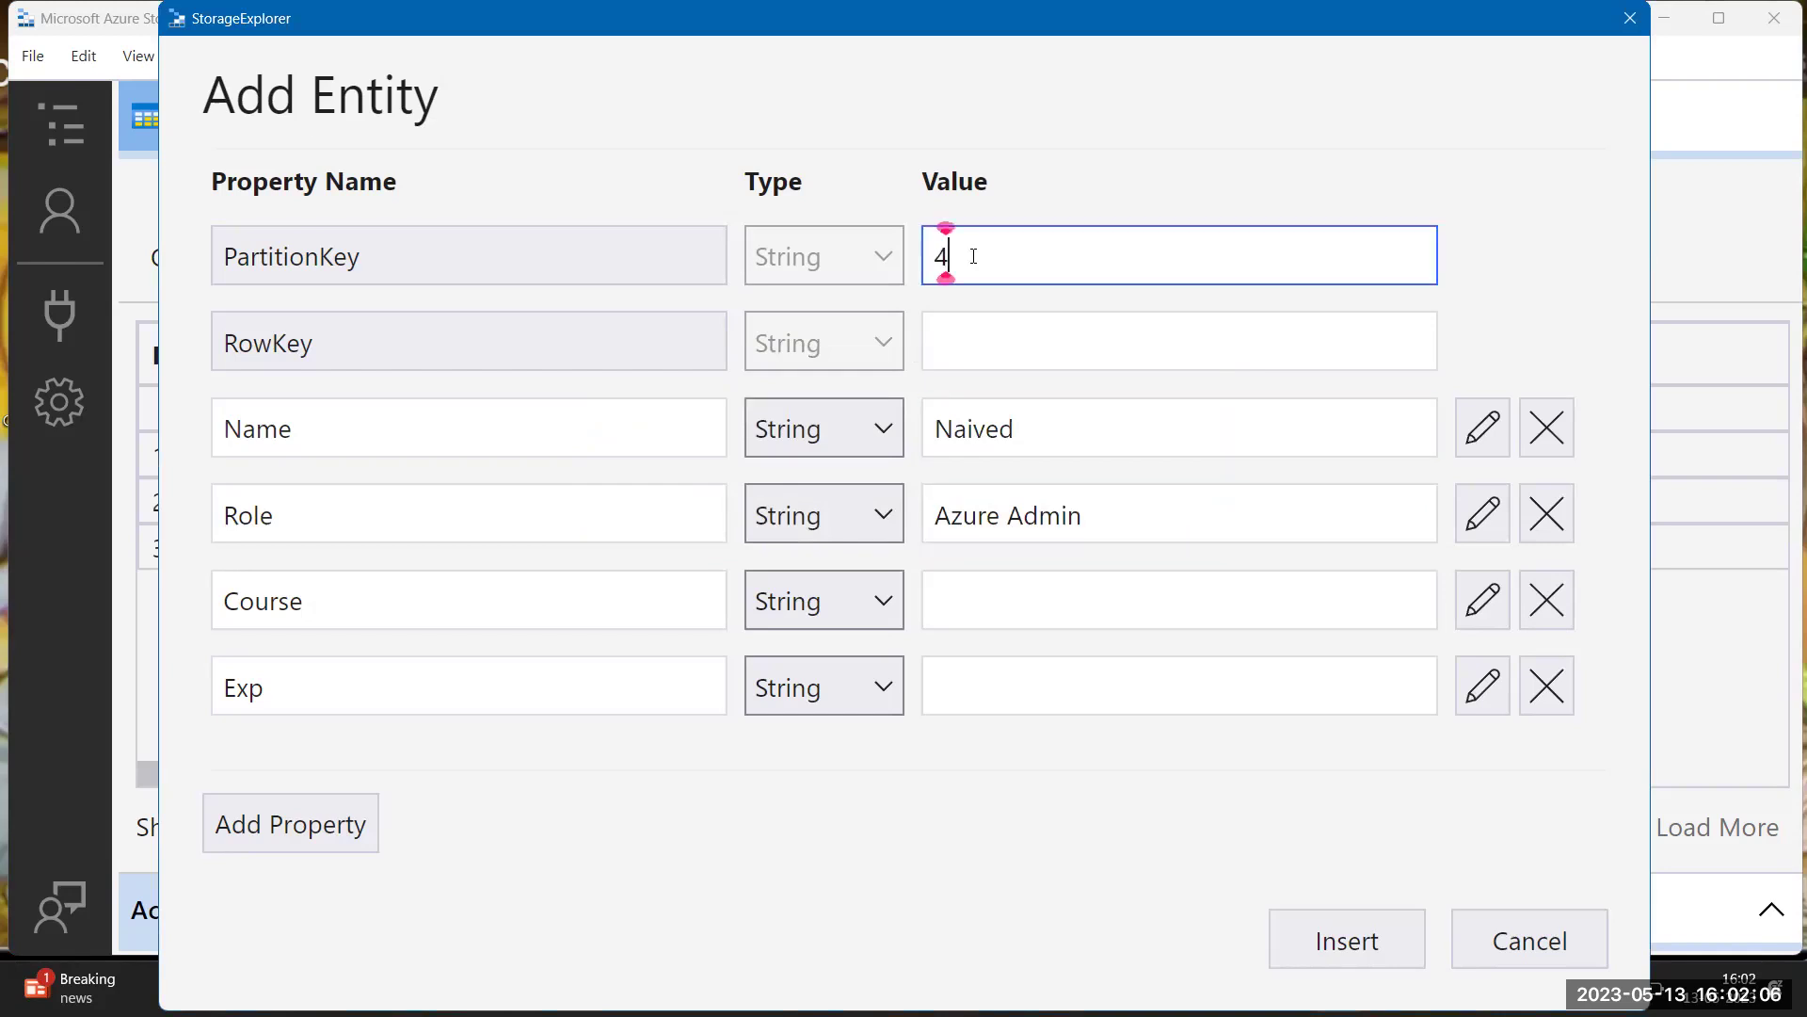
click(942, 343)
text(4)
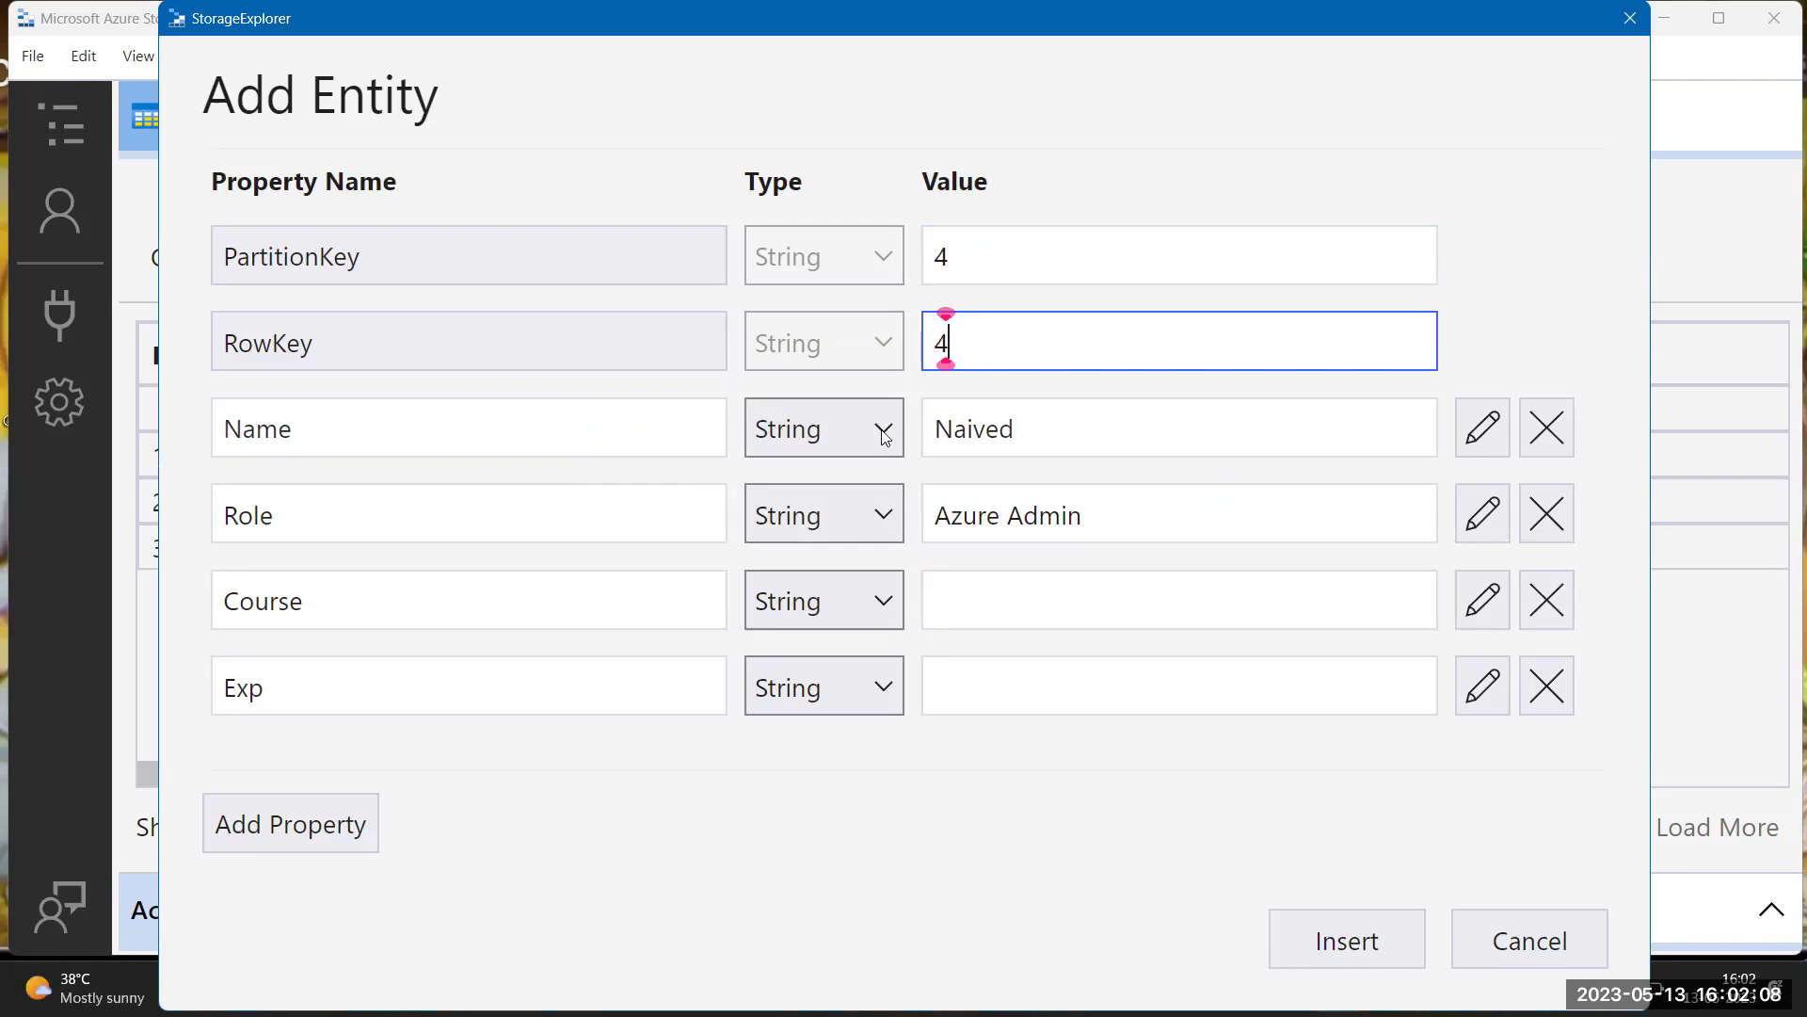
click(1365, 946)
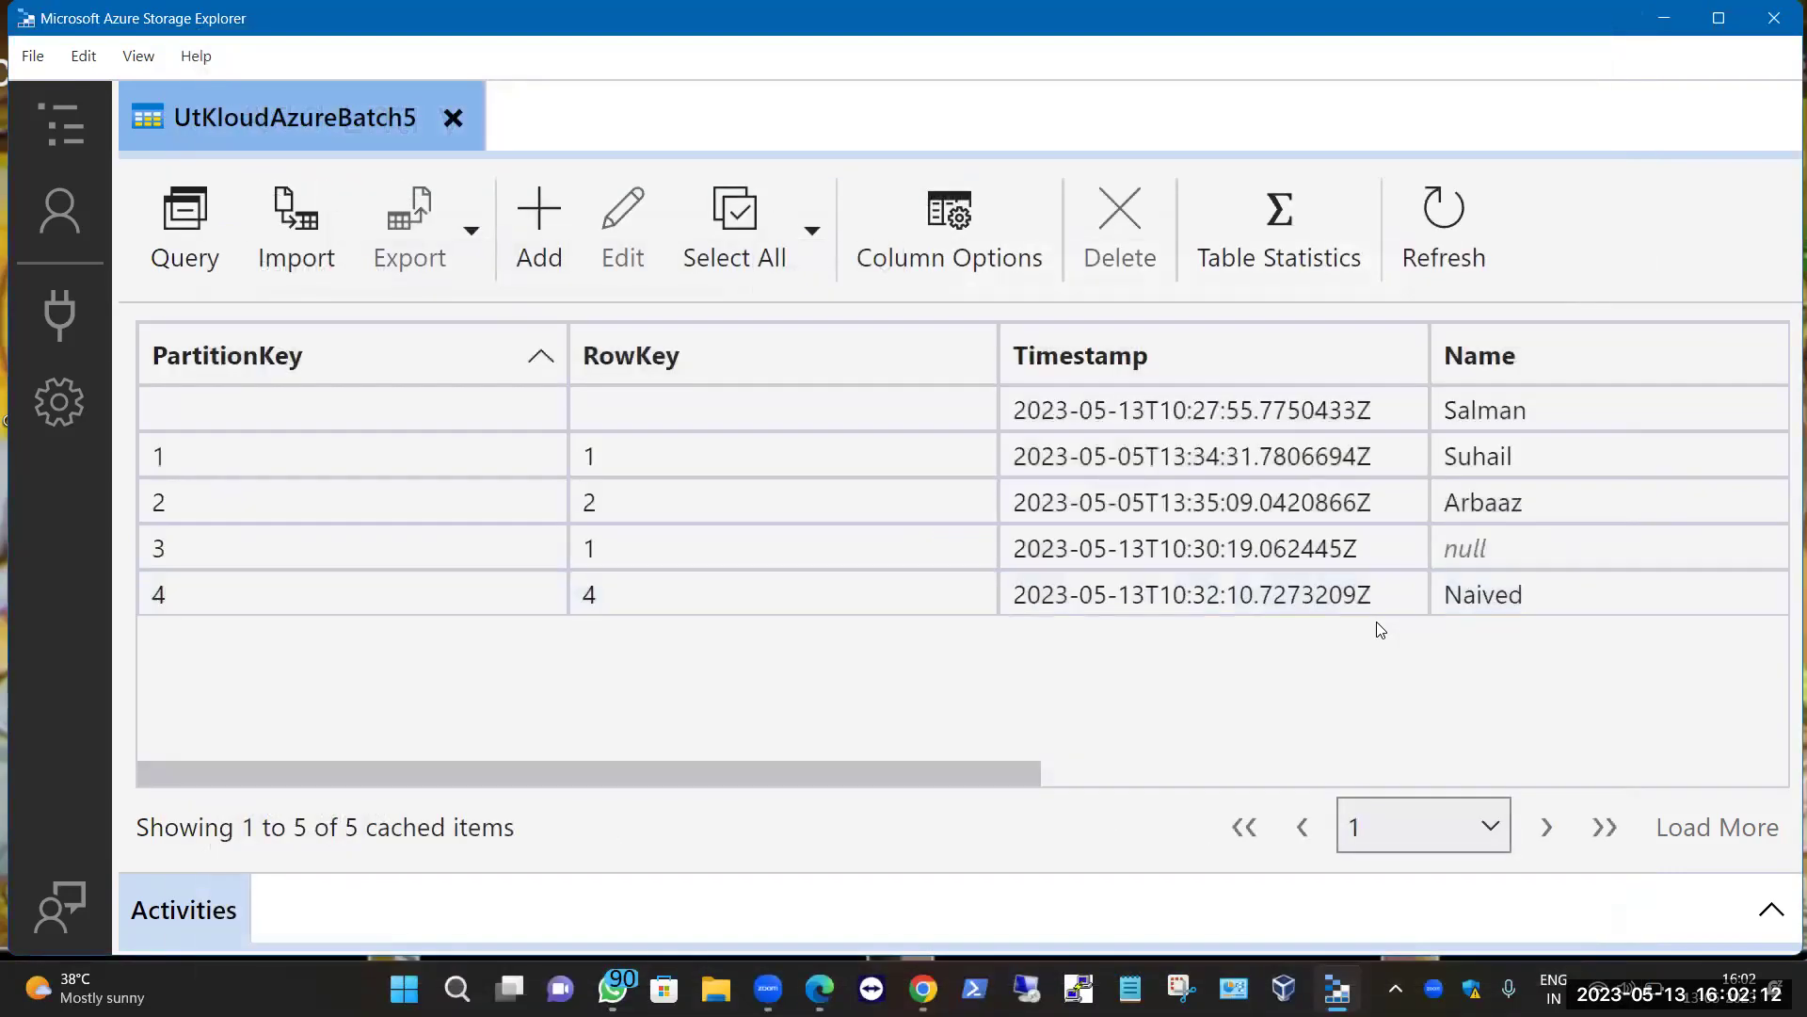
Step: Scroll through the Role, Course and Exp columns of the new rows, briefly selecting the PartitionKey 4 row
mouse_move(972, 770)
mouse_down()
mouse_move(1182, 770)
mouse_move(994, 789)
mouse_up()
scroll(993, 789, right, 10)
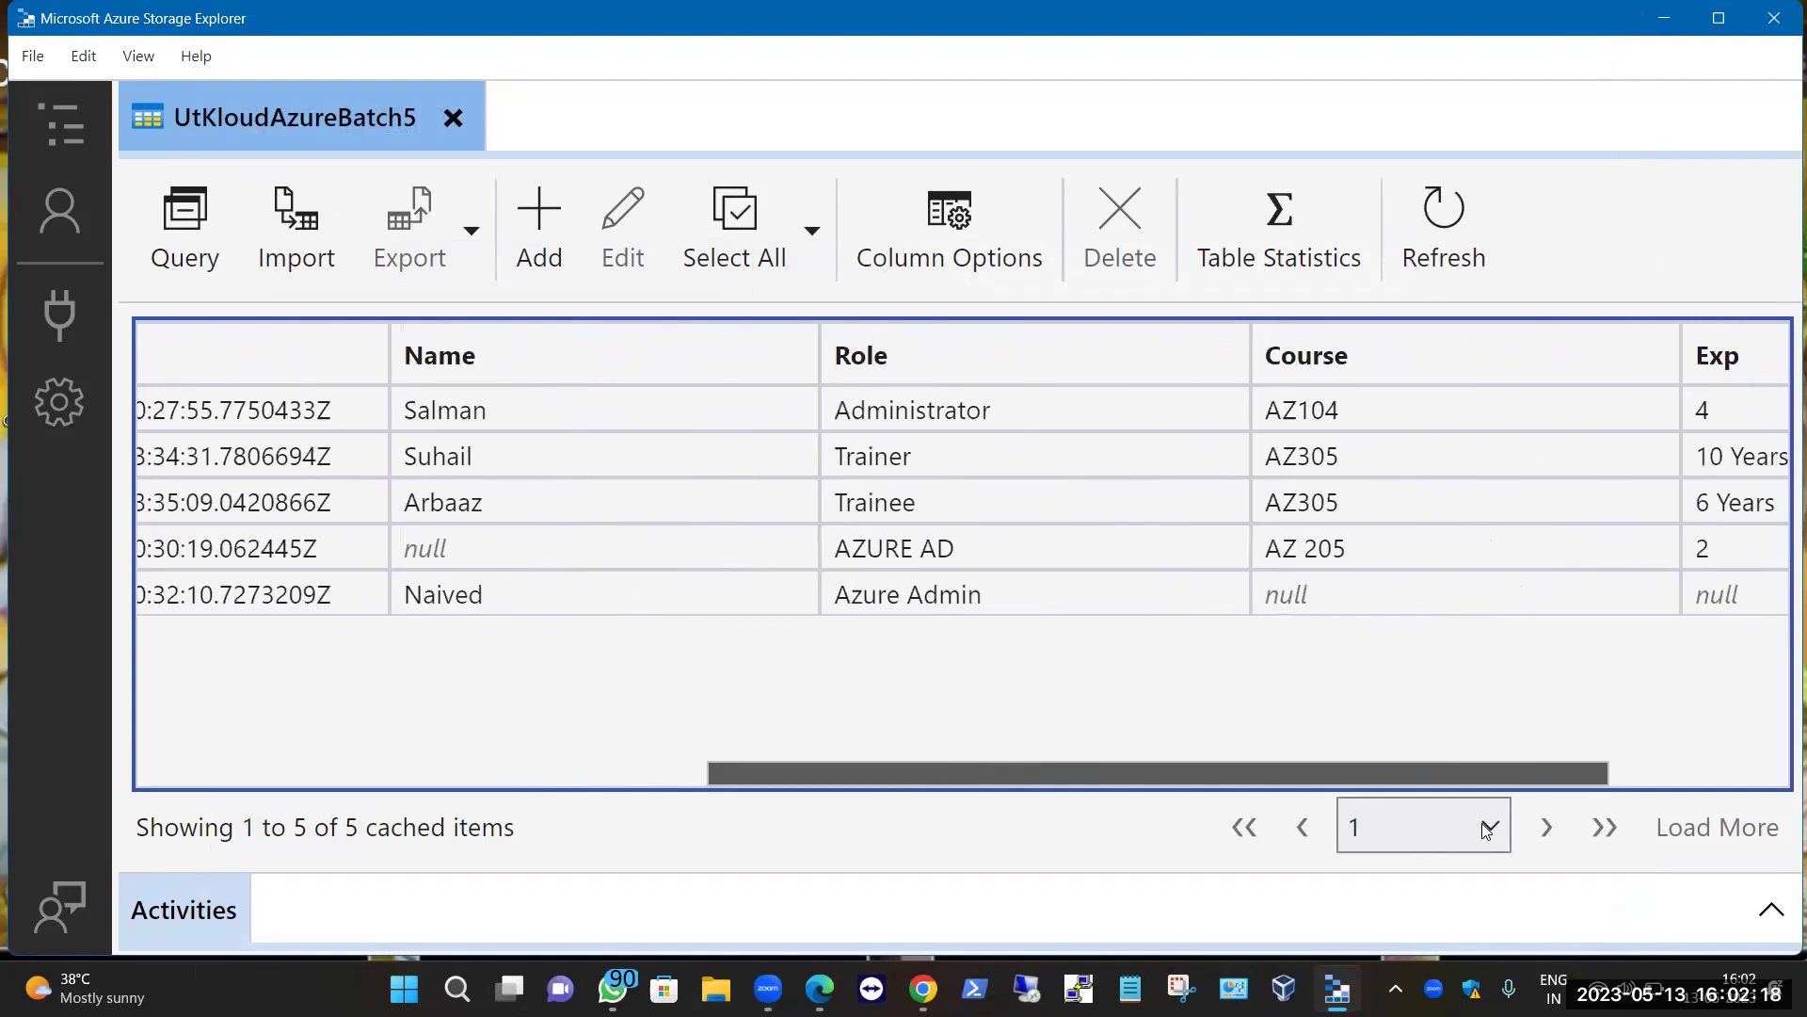
scroll(1506, 827, right, 5)
scroll(1600, 845, right, 2)
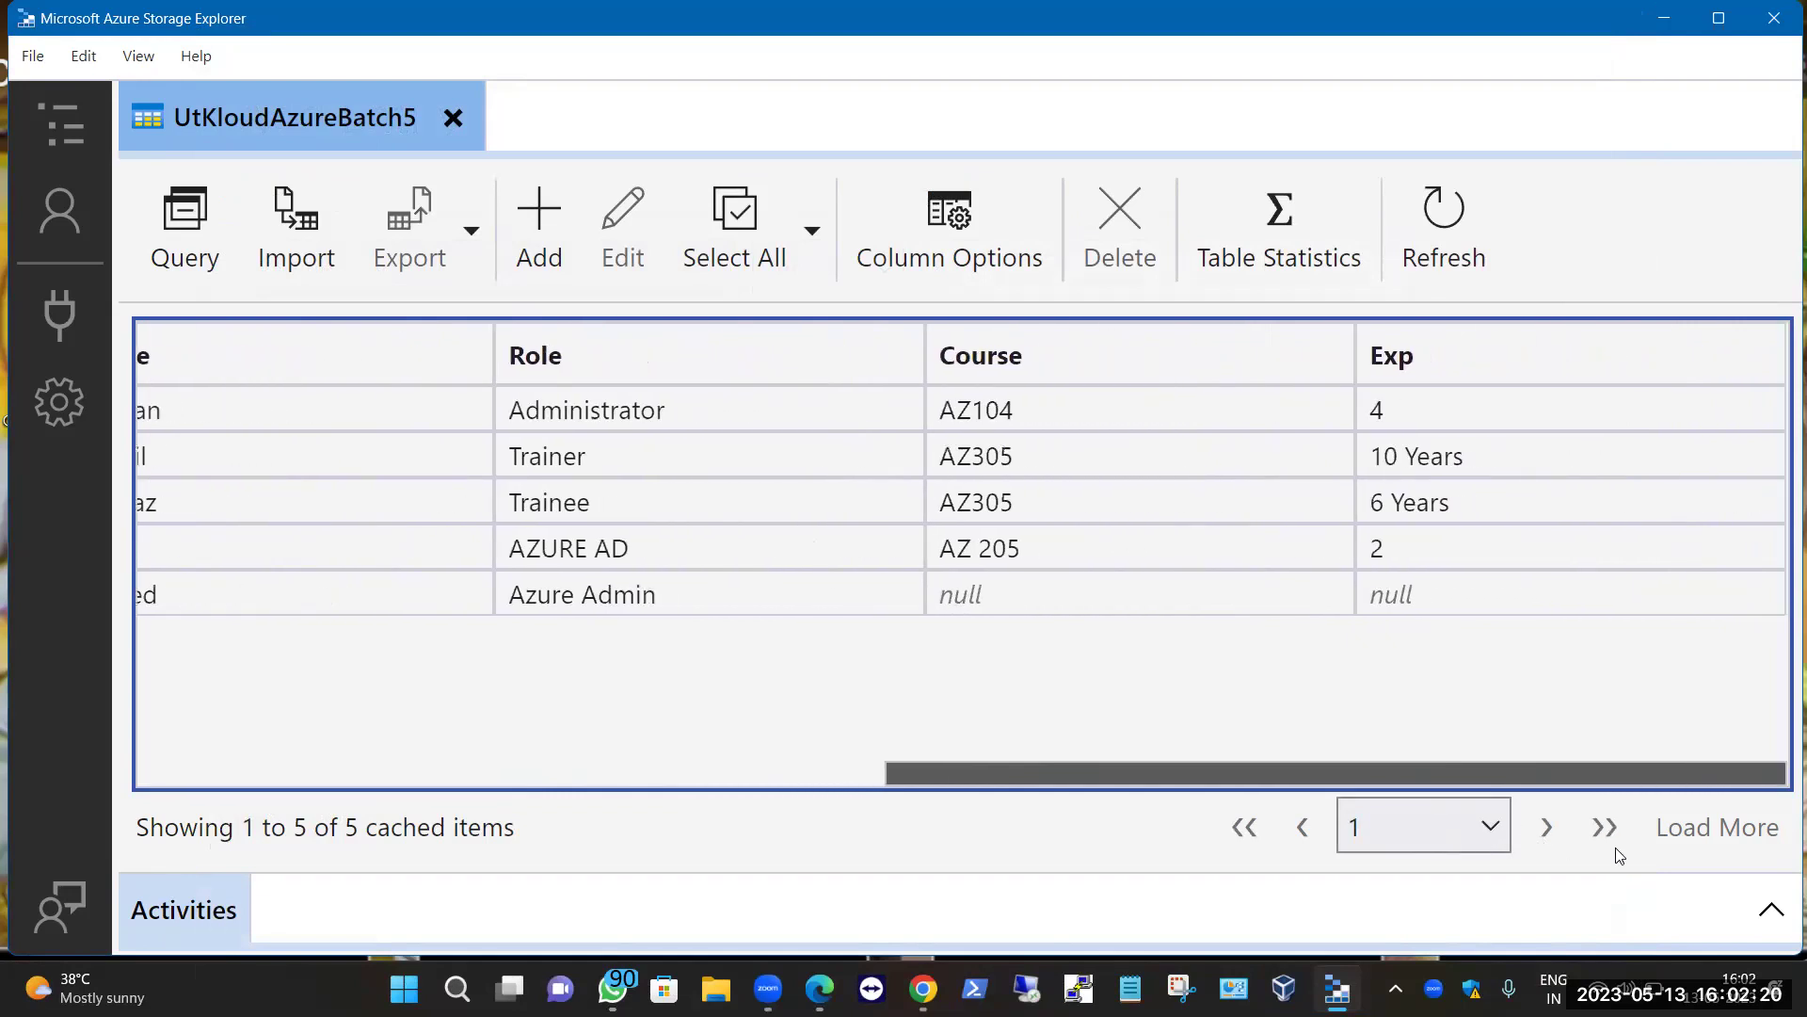
scroll(1598, 855, left, 2)
scroll(1598, 854, right, 2)
scroll(799, 774, left, 10)
scroll(798, 774, right, 10)
scroll(734, 678, left, 10)
click(665, 595)
click(948, 687)
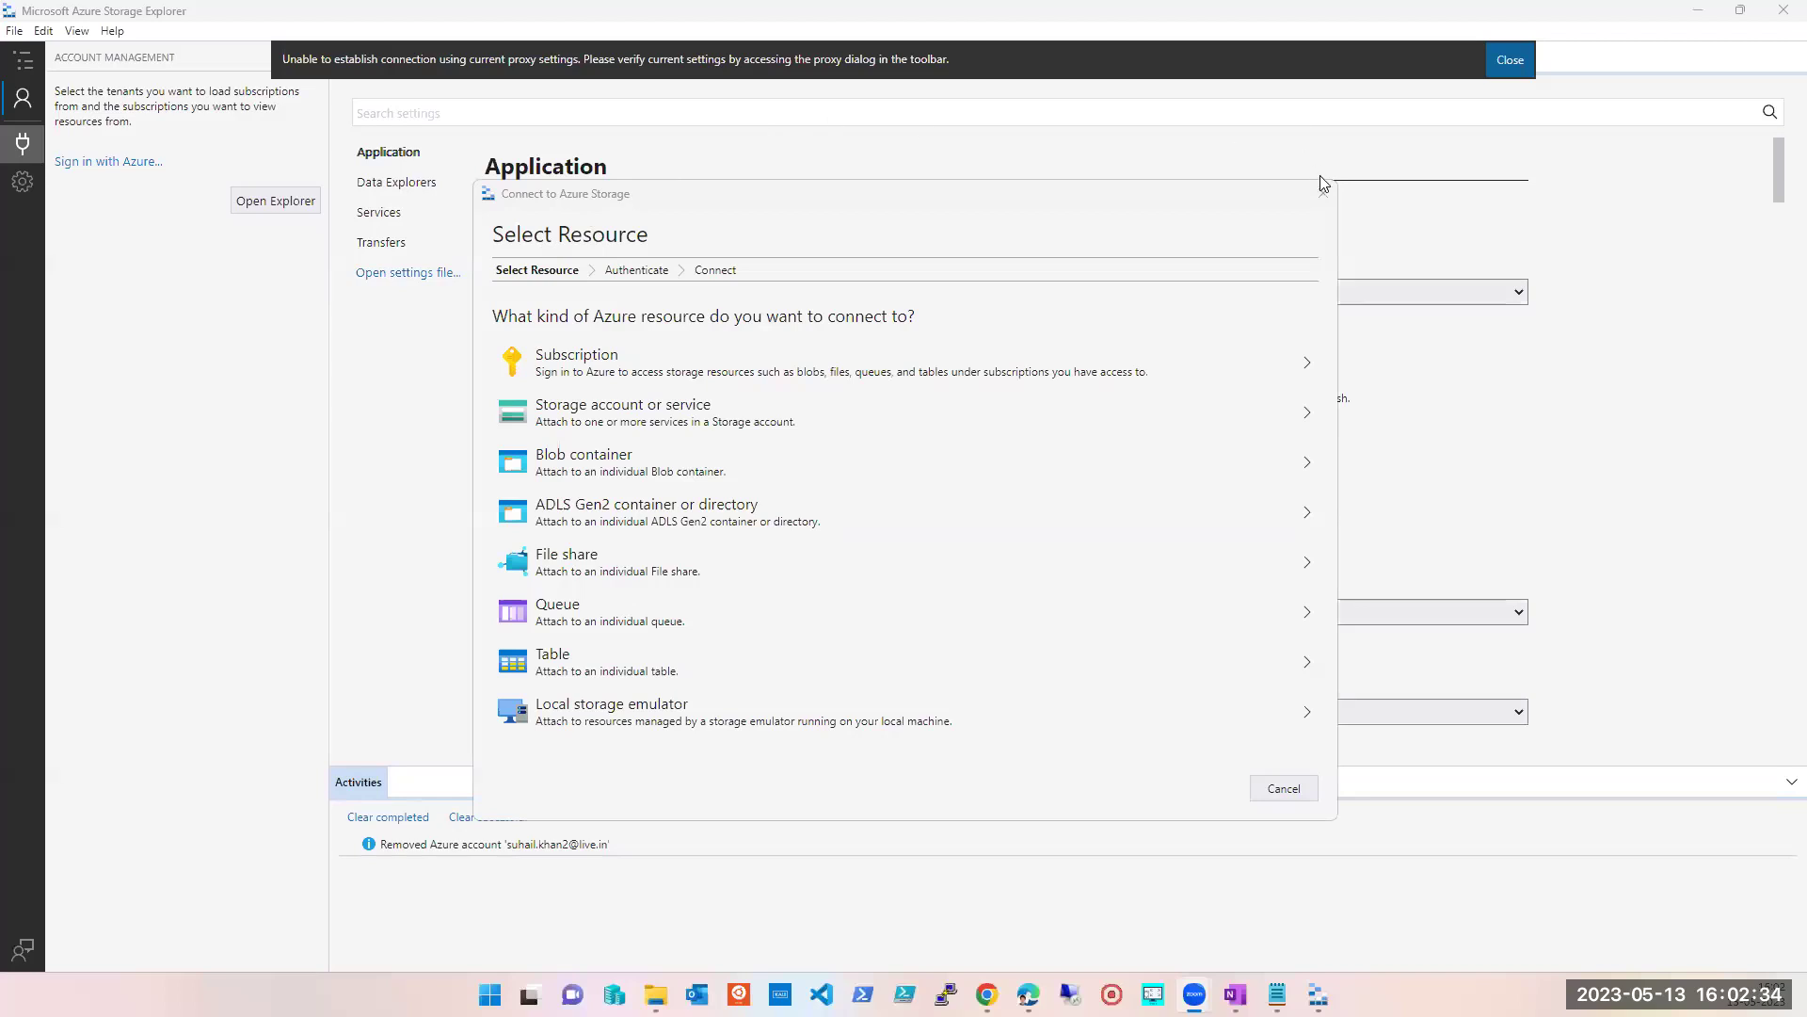
Step: Close the Connect to Azure Storage dialog and the proxy error banner, then switch to Chrome
click(1325, 195)
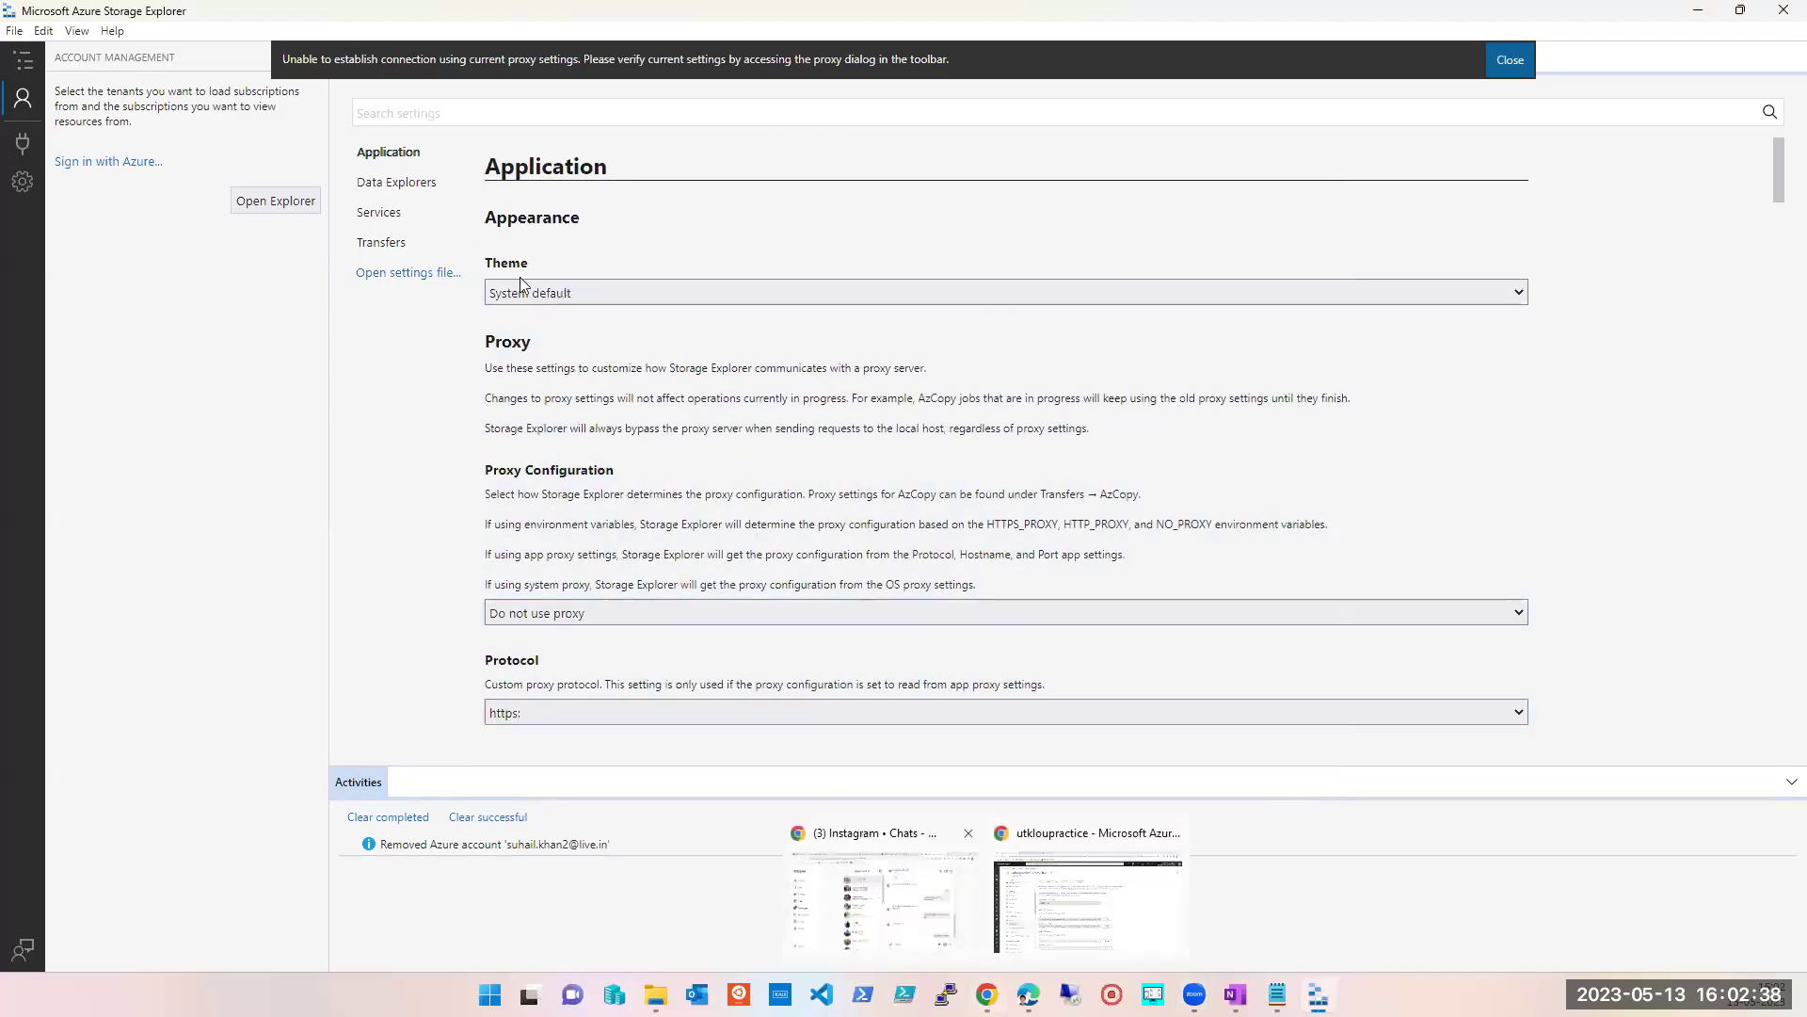
click(1508, 61)
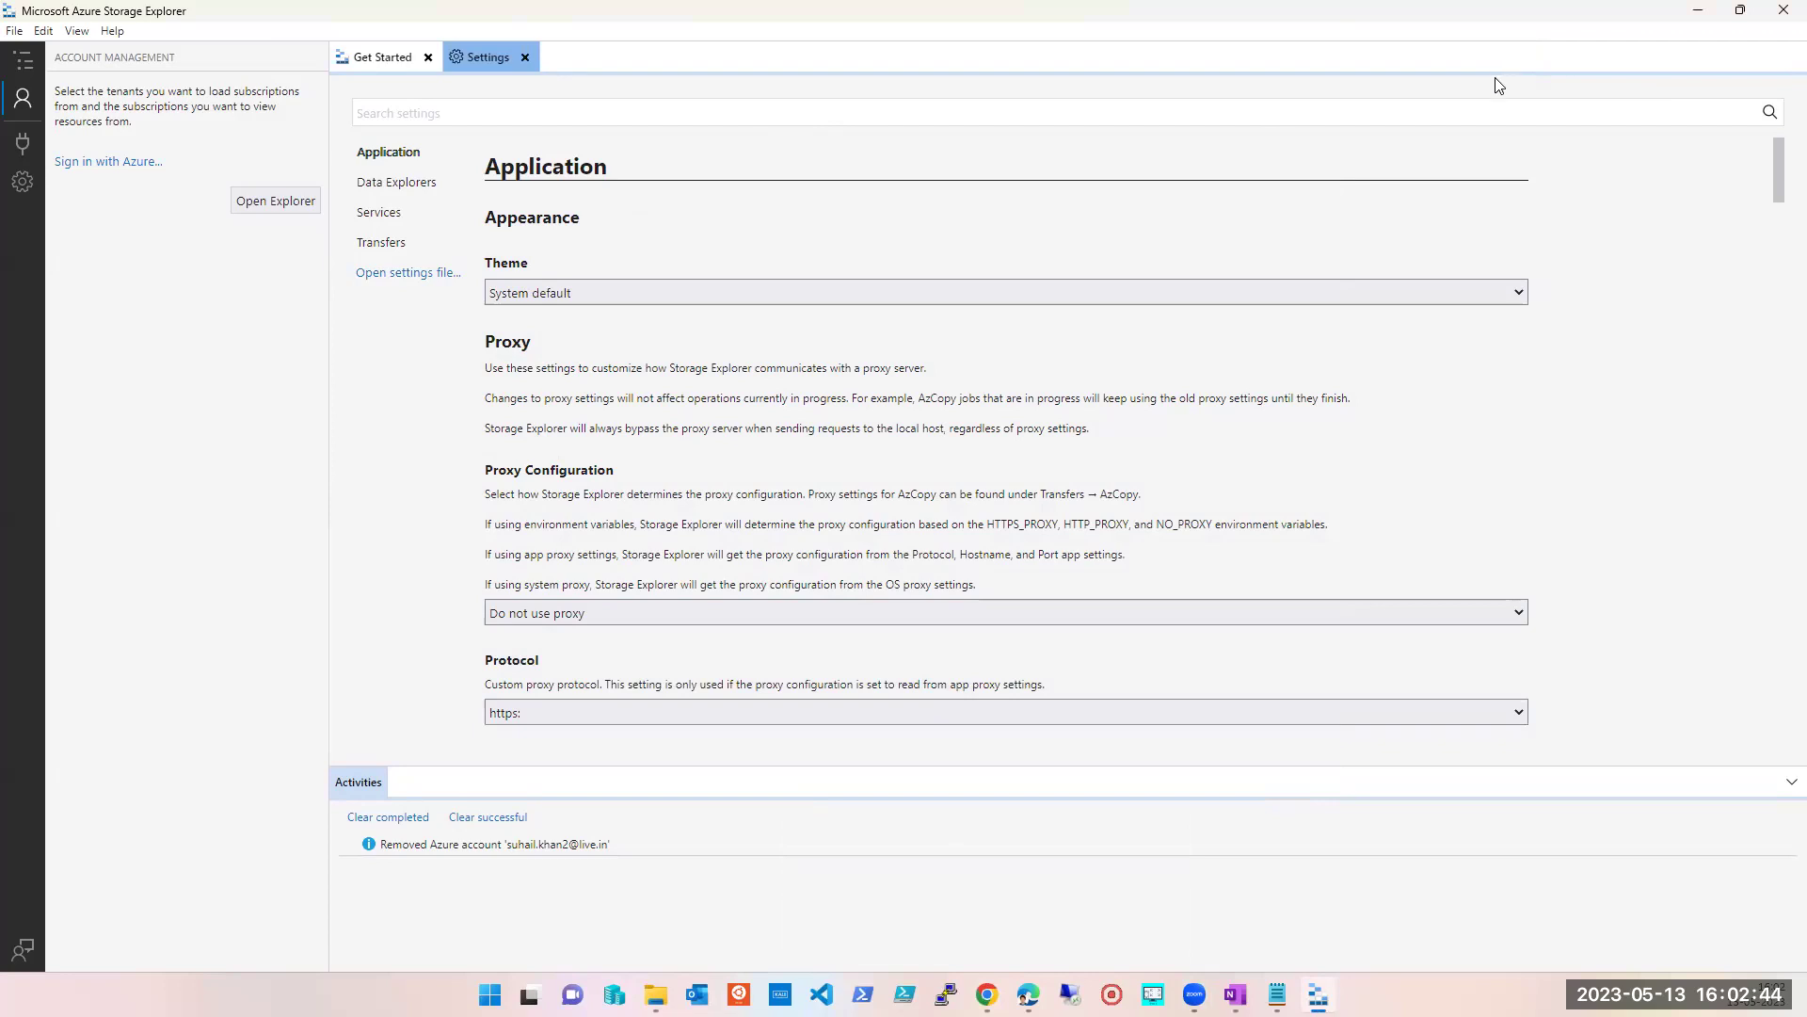
click(986, 994)
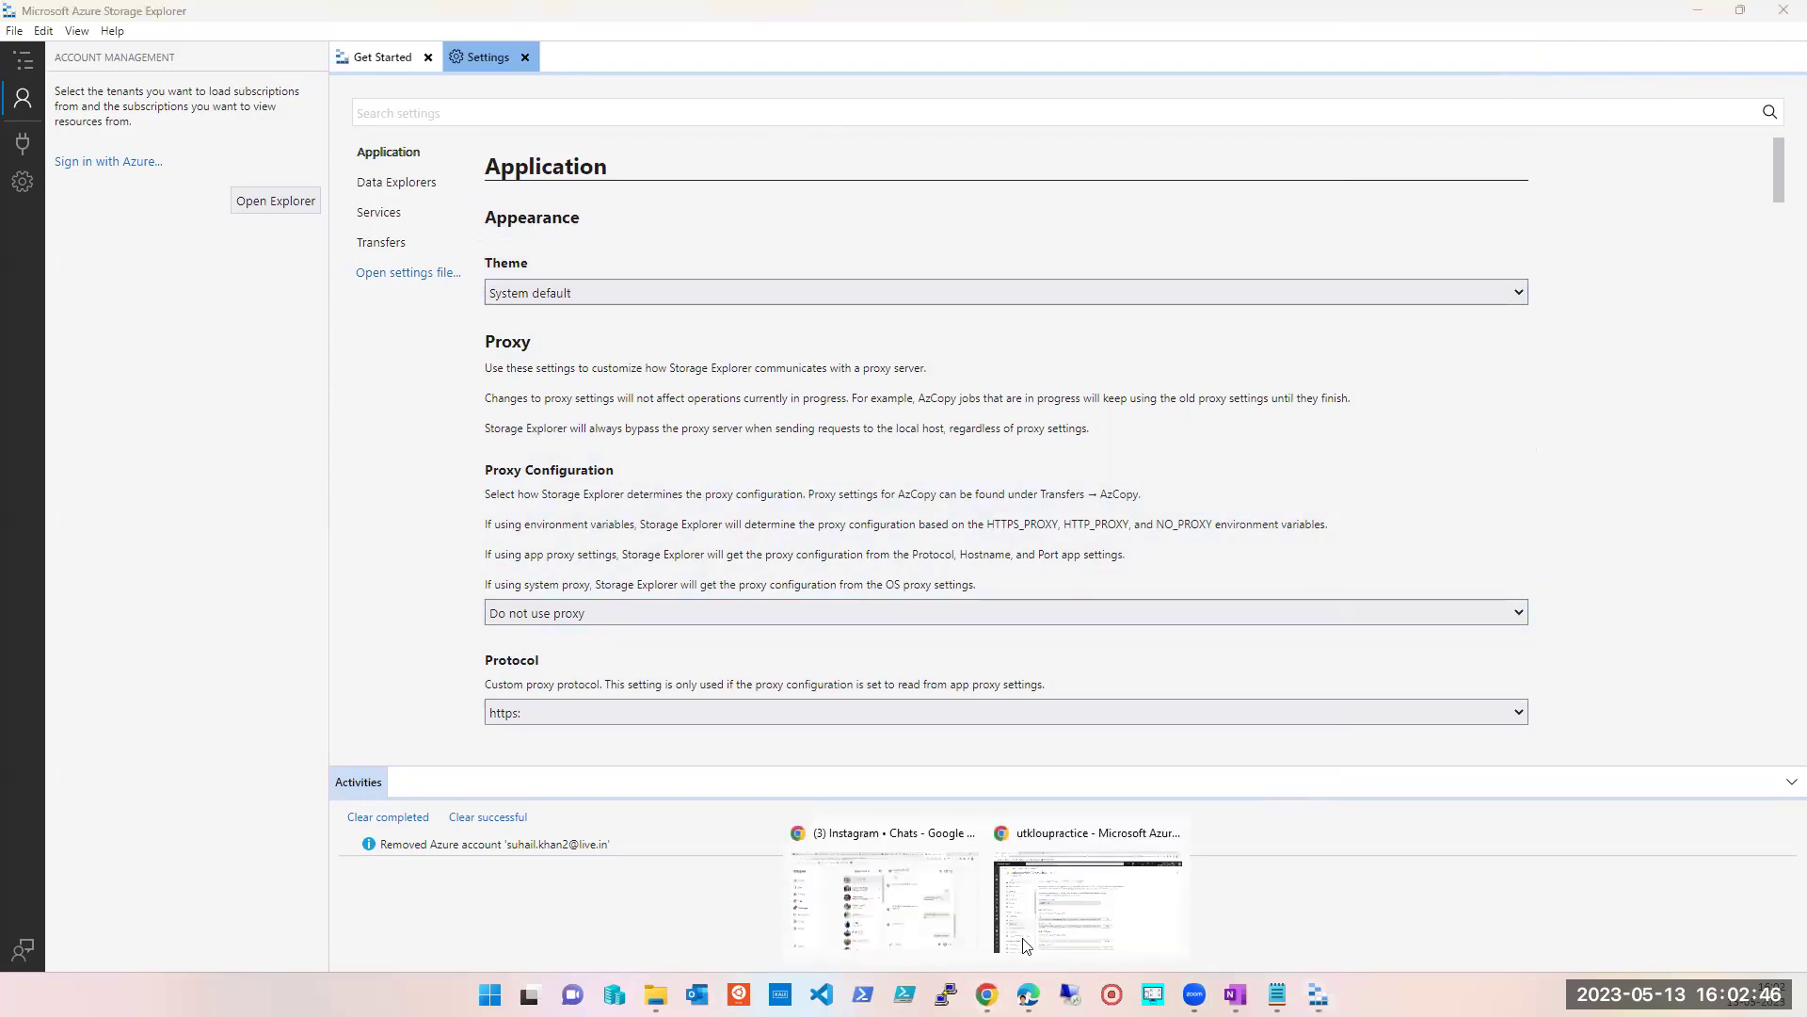
Step: In the Azure portal, go from Storage accounts into utkloupractice and open its Access keys page
click(1083, 918)
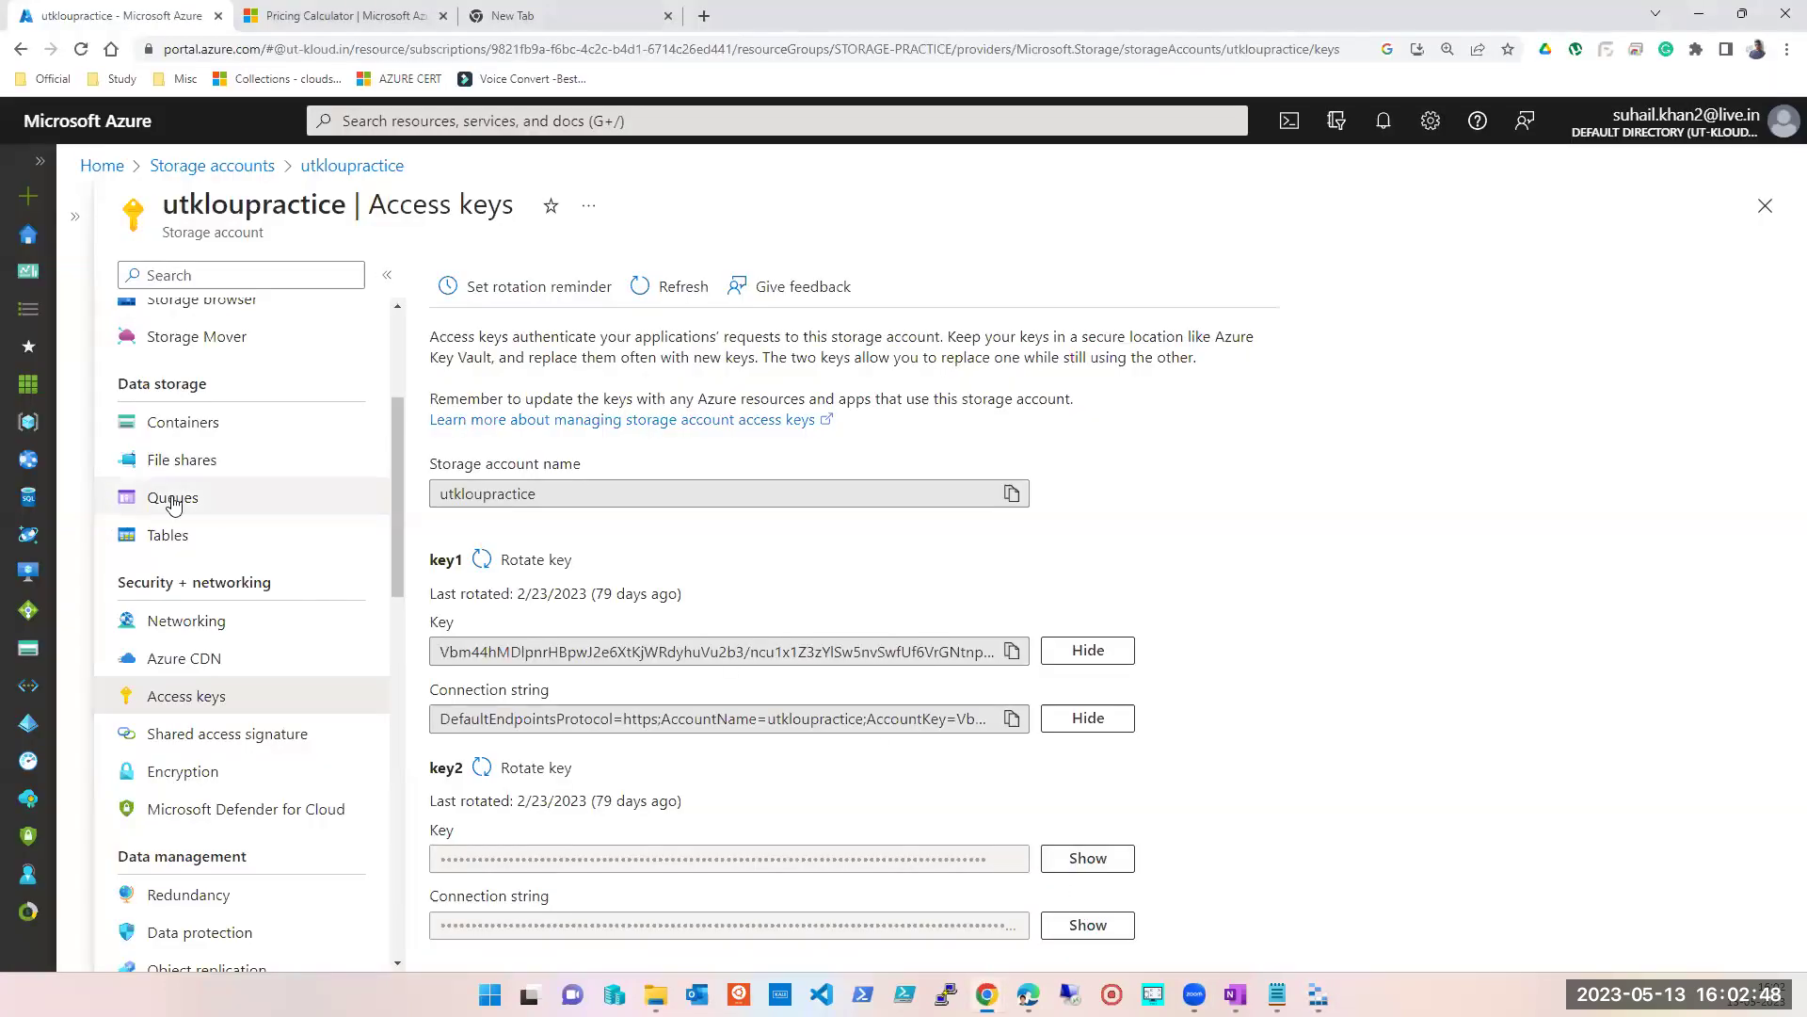
click(1766, 205)
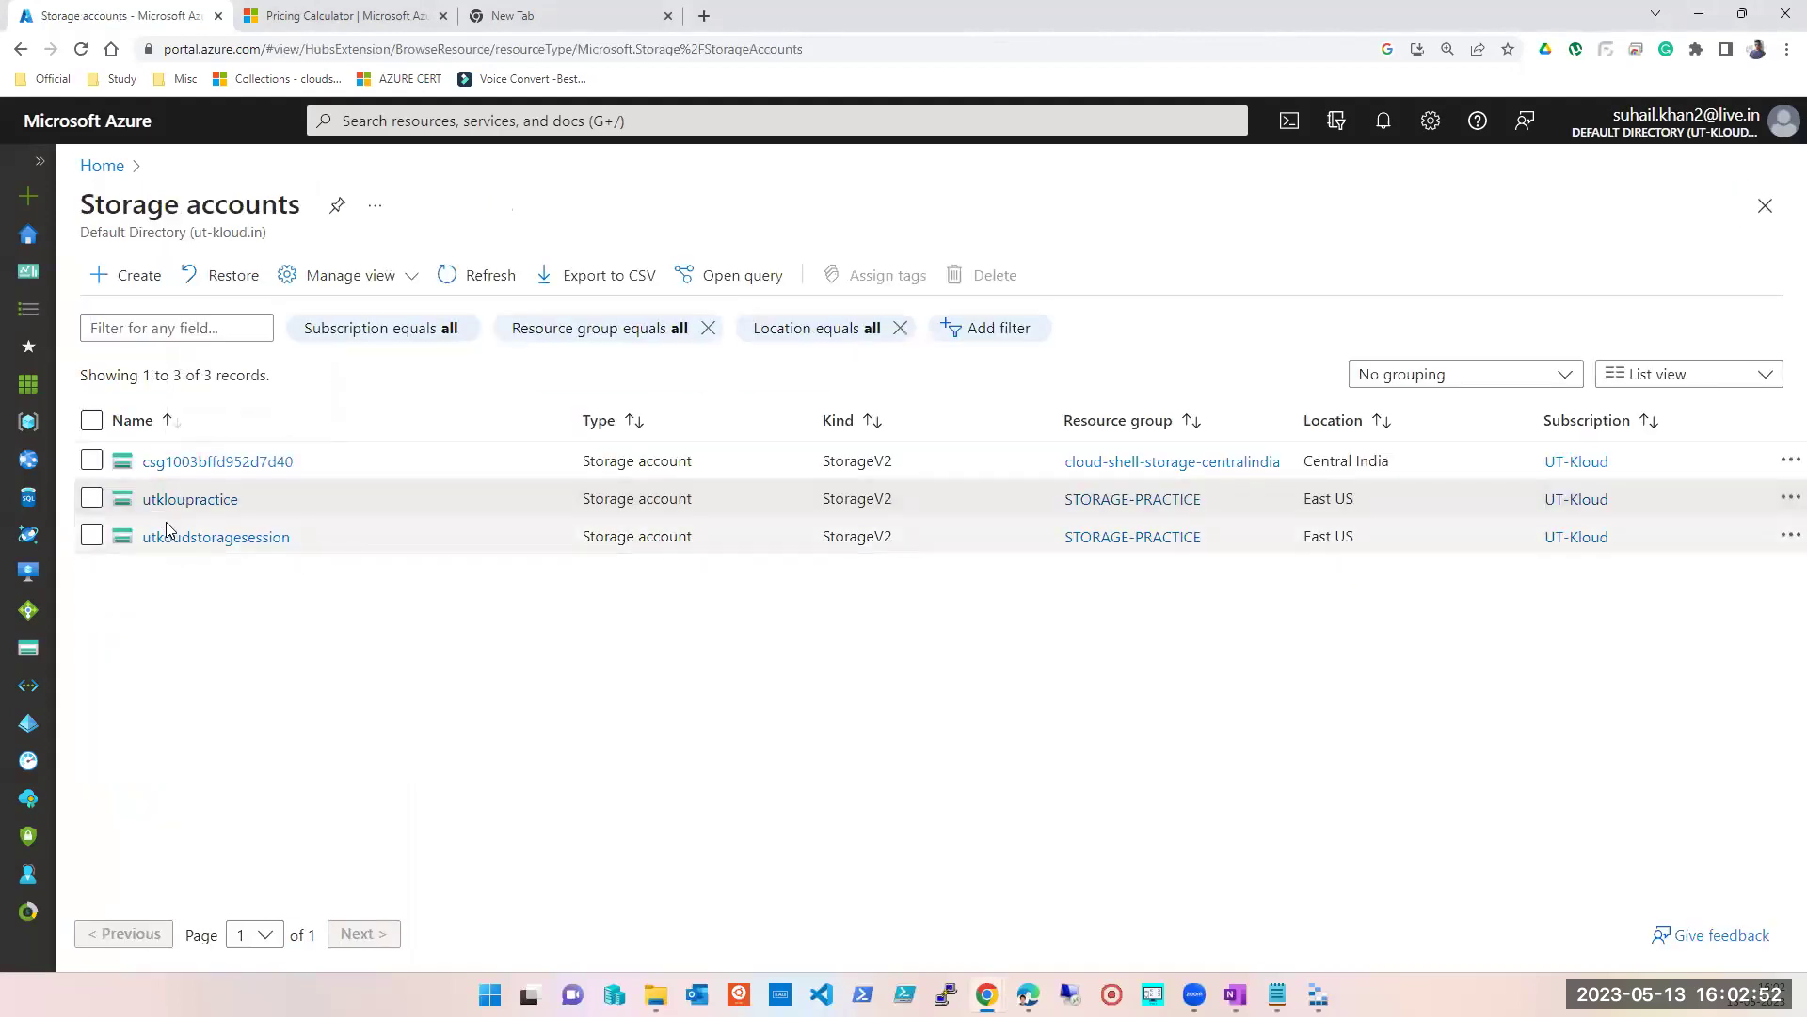
click(197, 506)
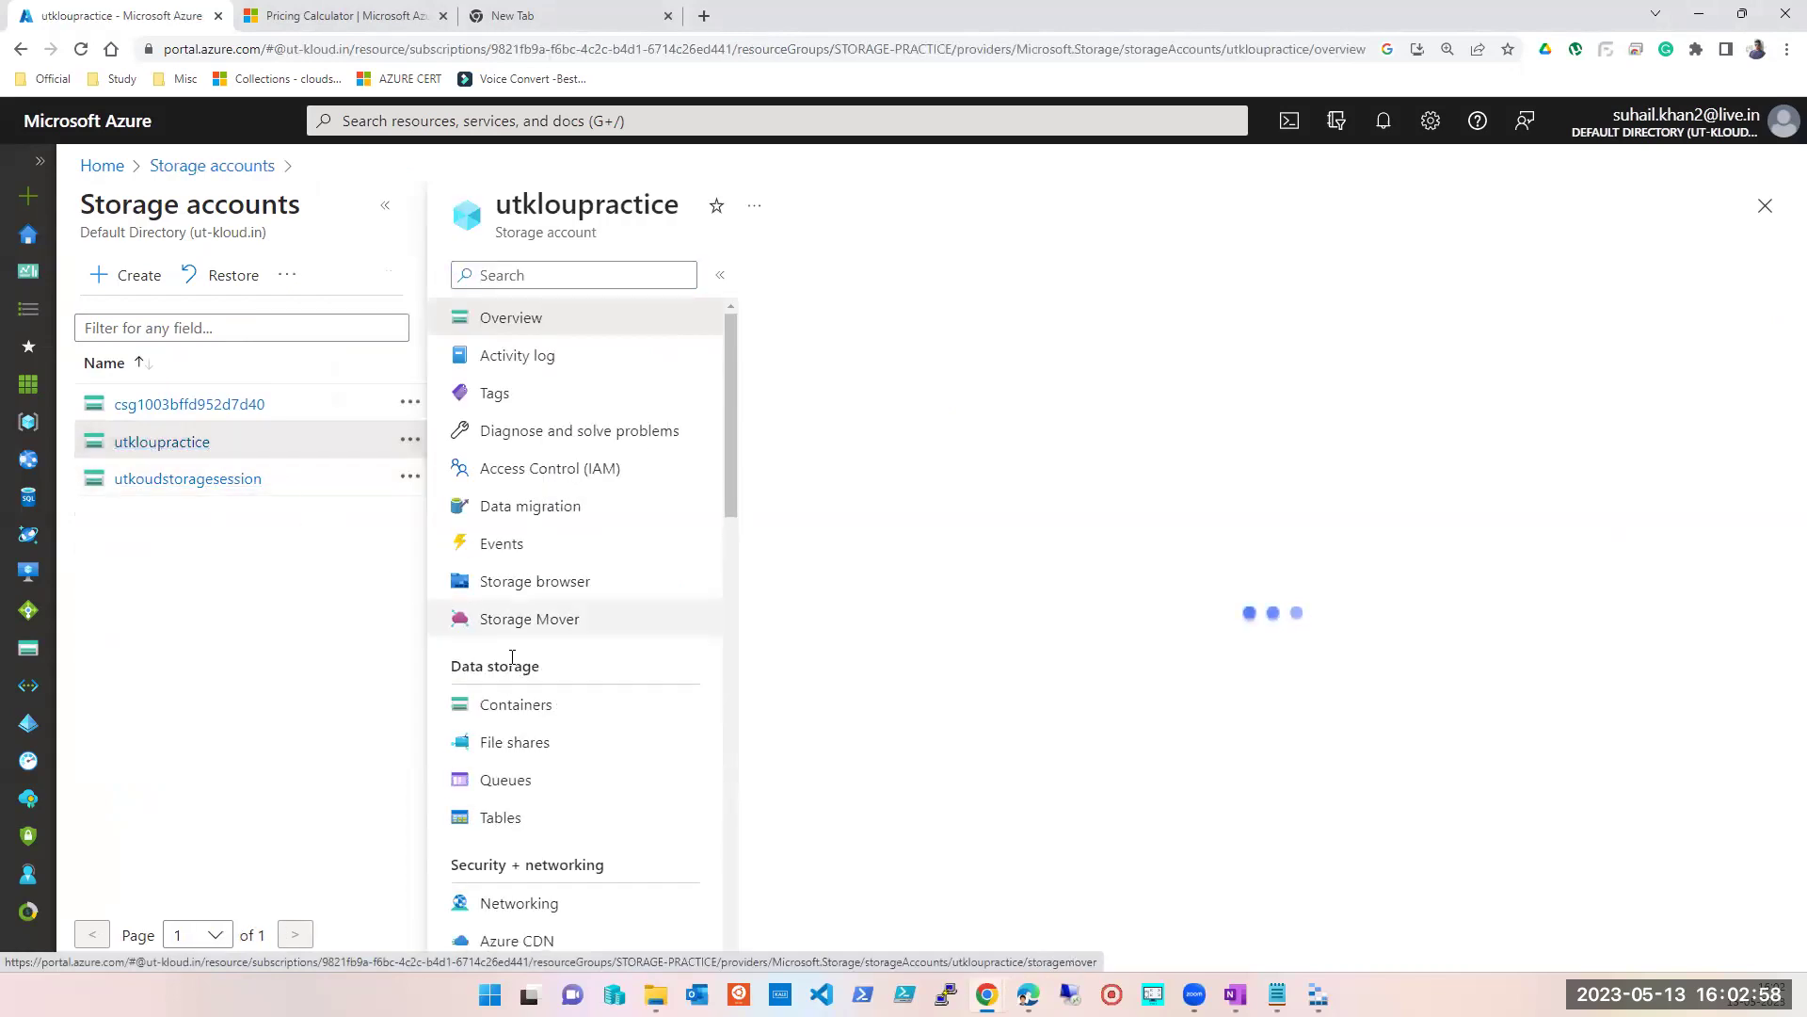
scroll(500, 579, down, 4)
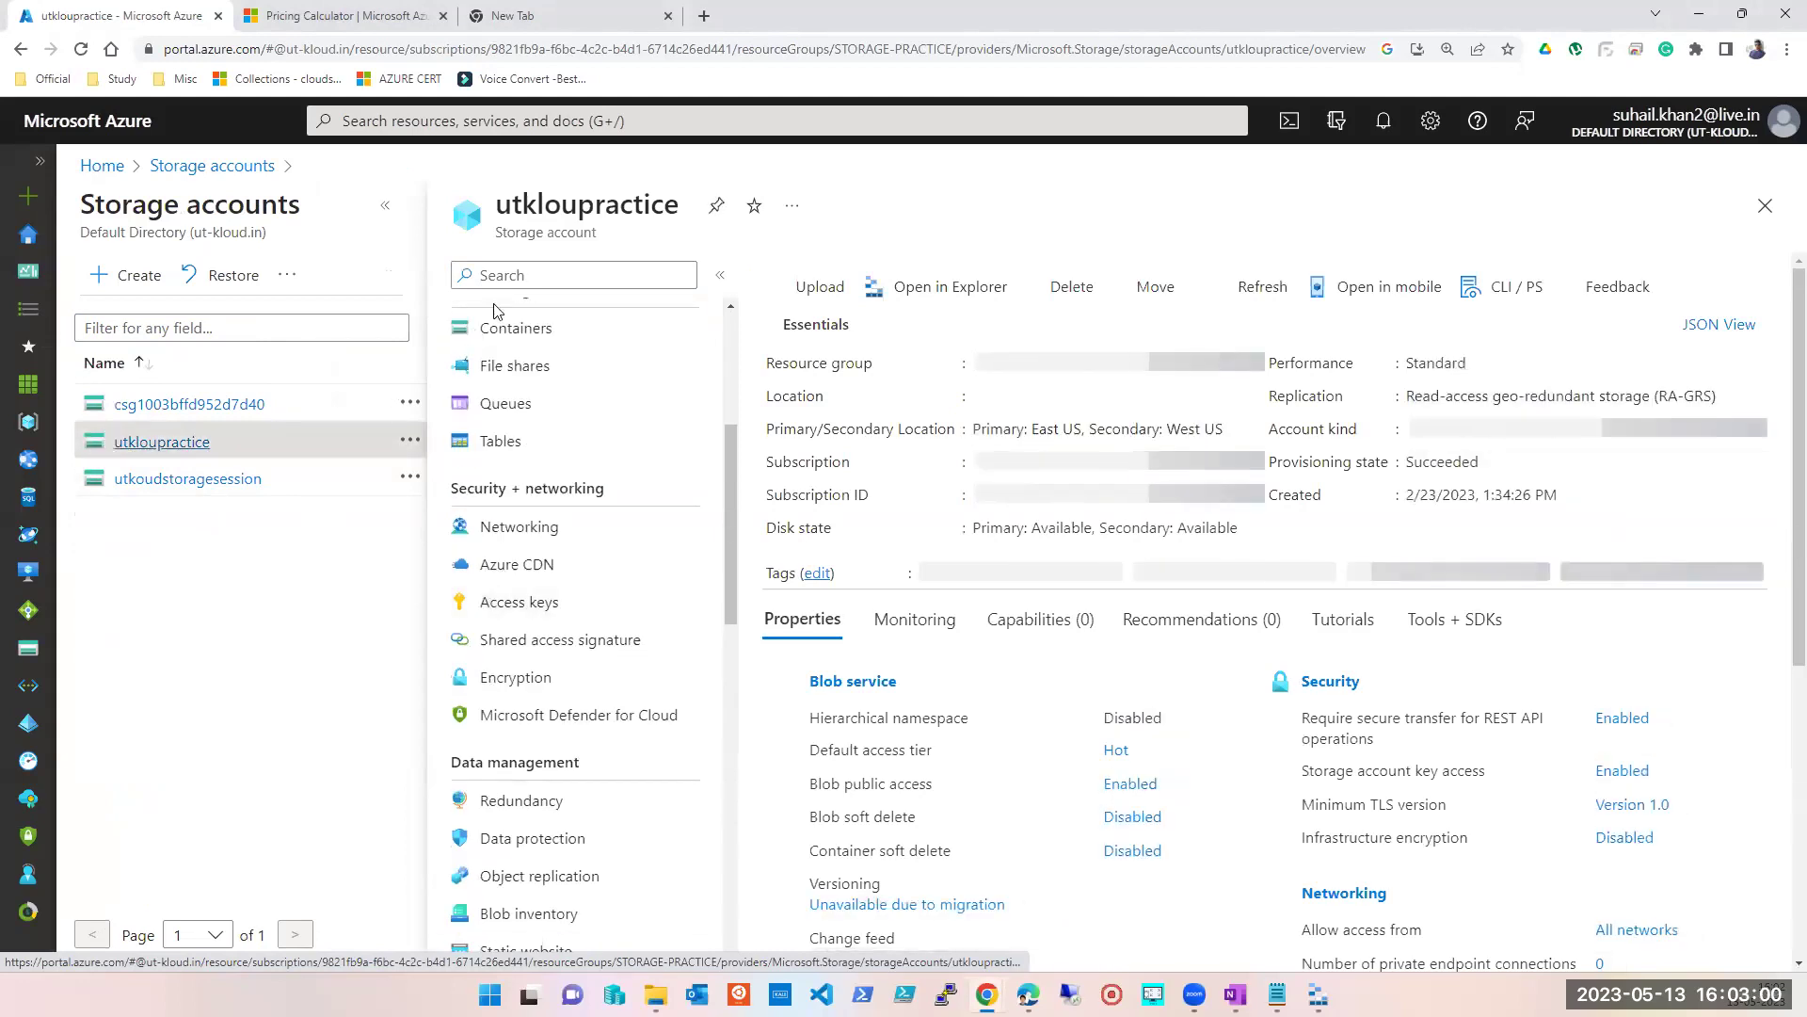
scroll(538, 584, down, 6)
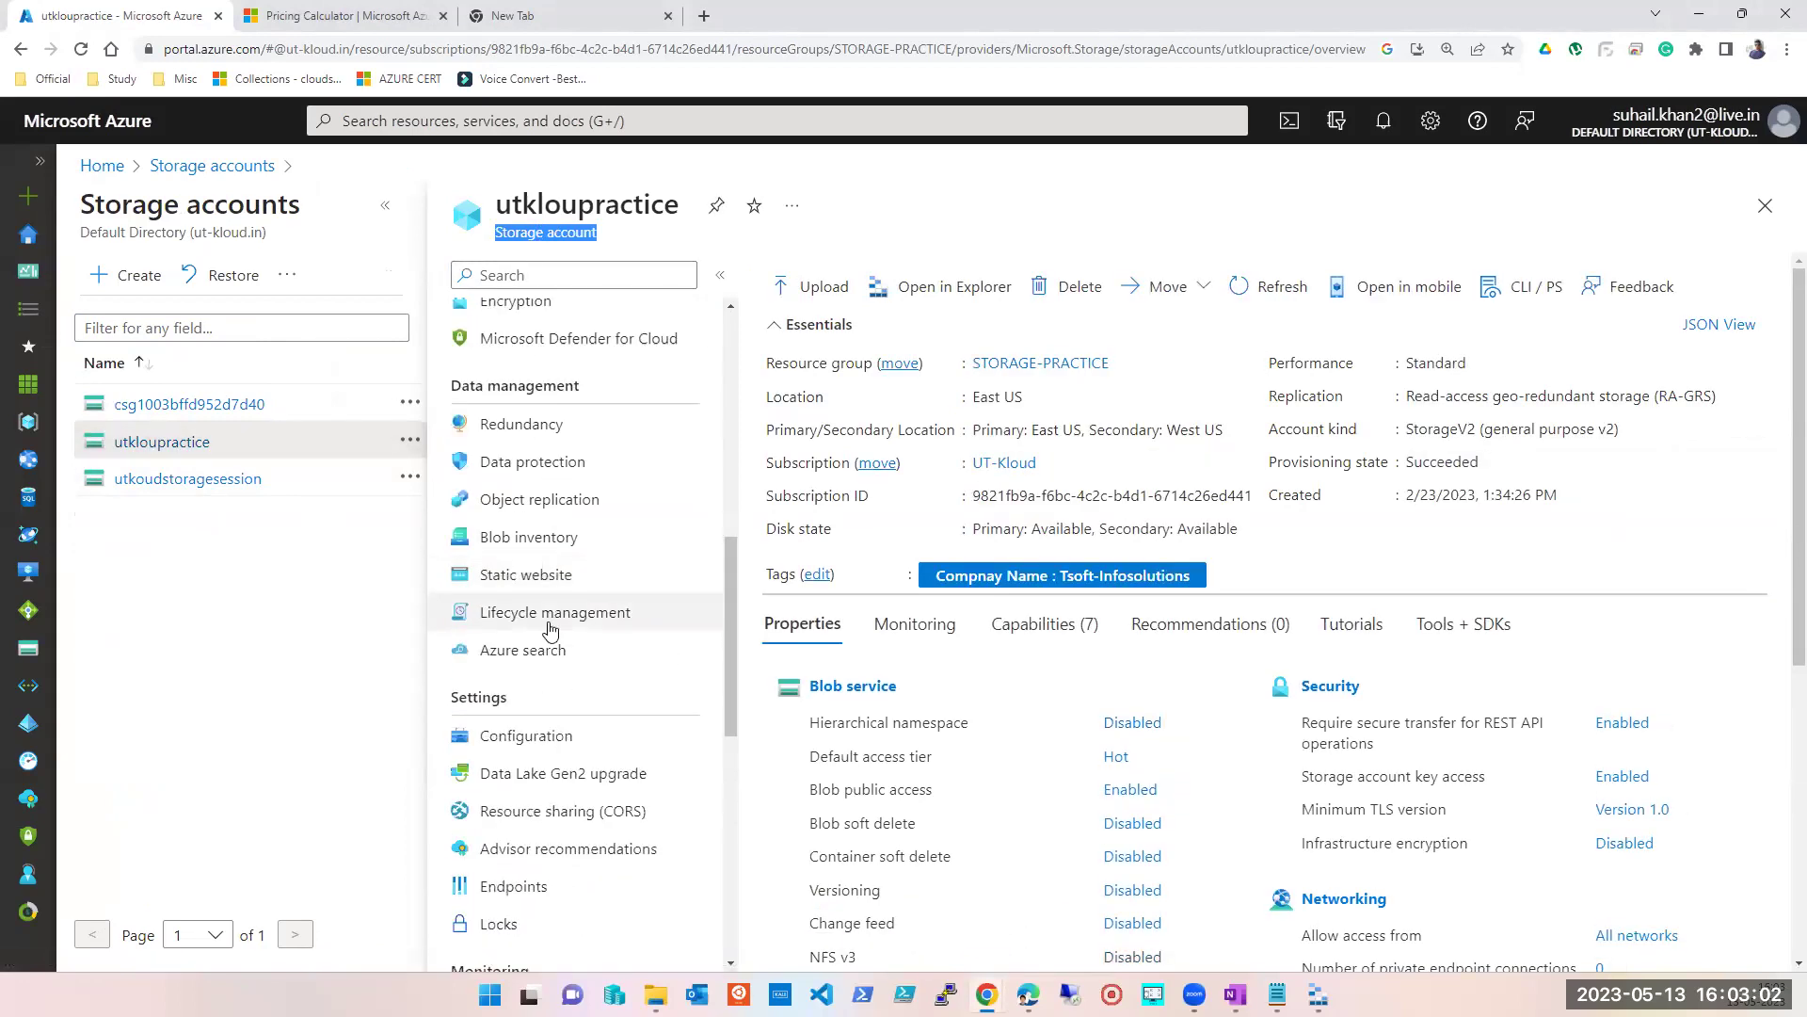
scroll(552, 671, up, 9)
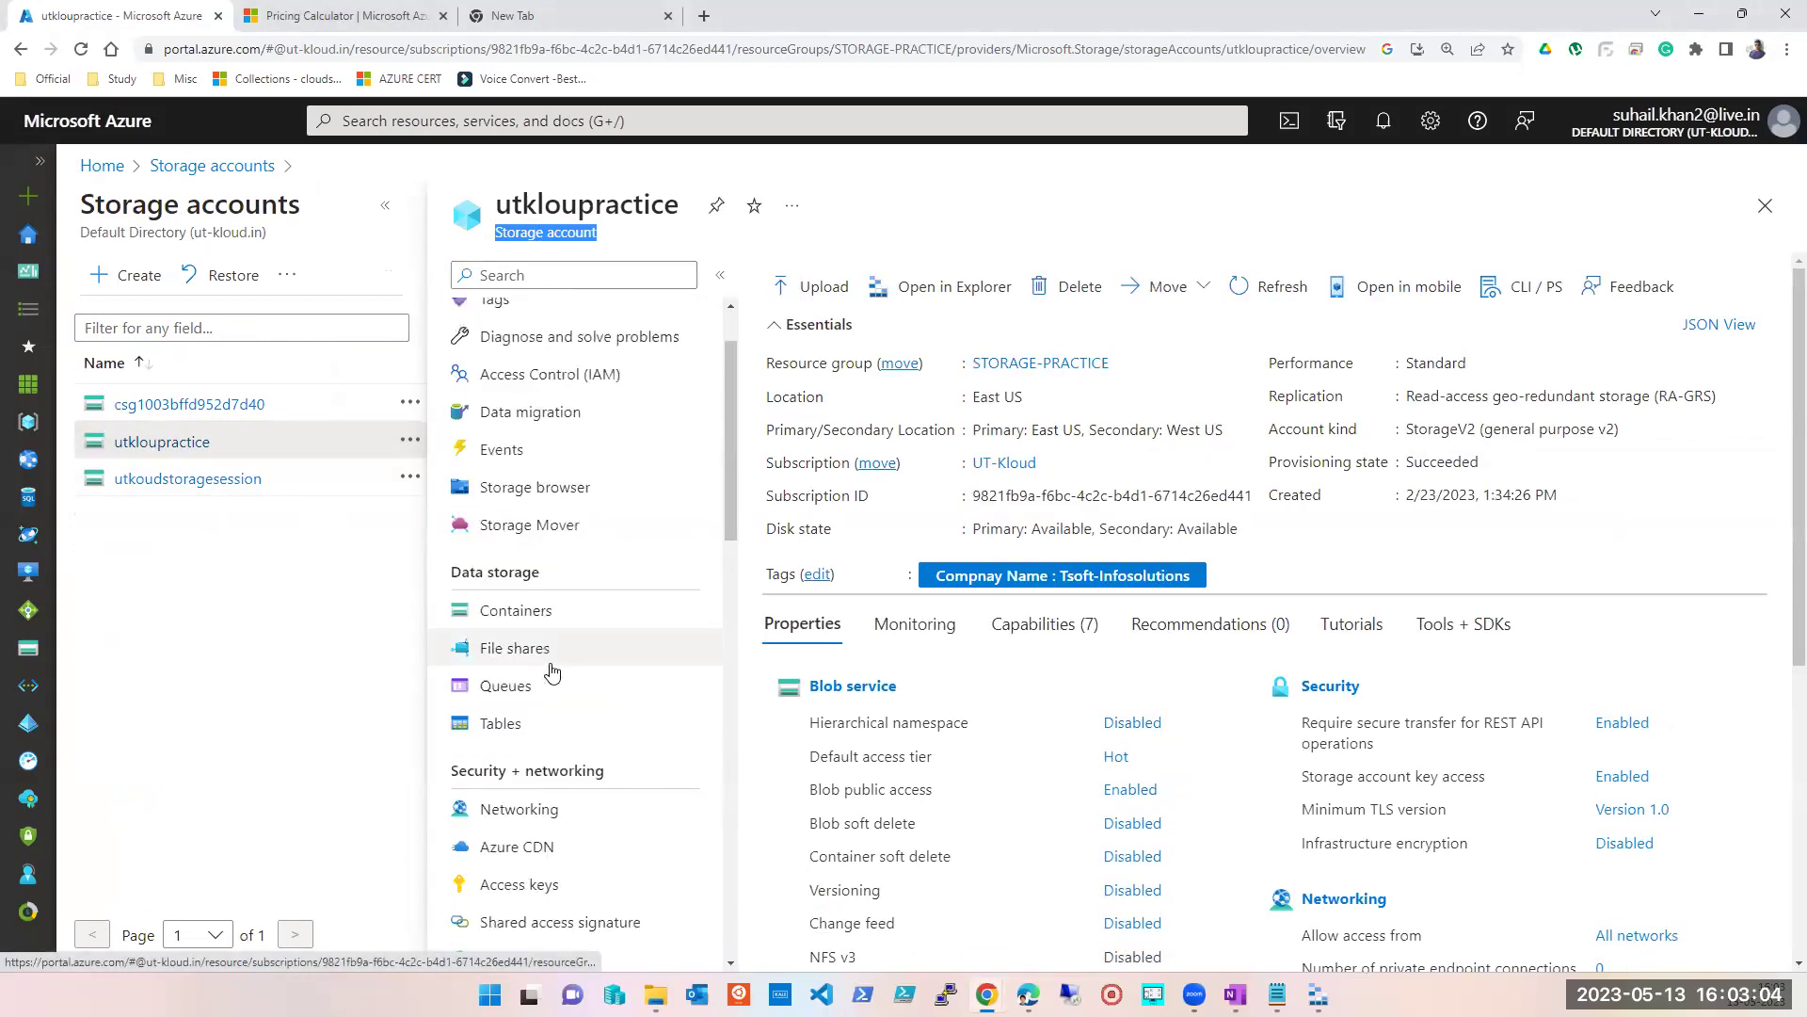
click(518, 886)
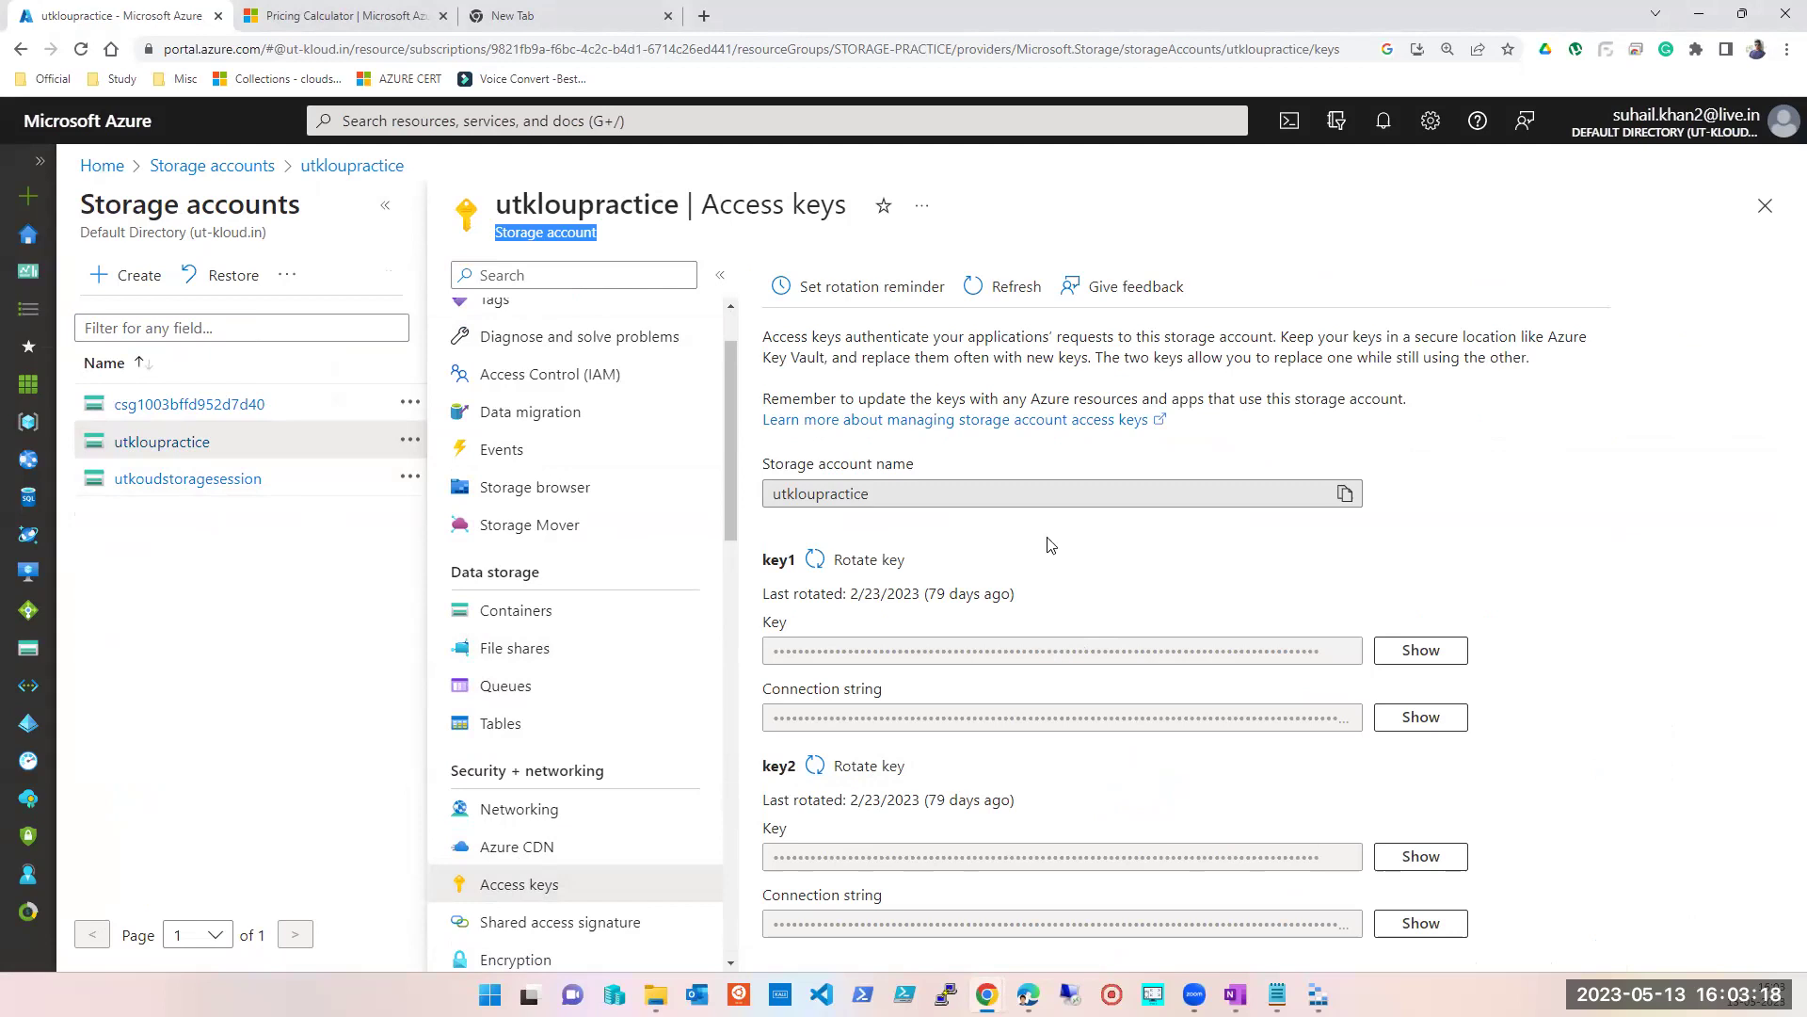
click(1574, 744)
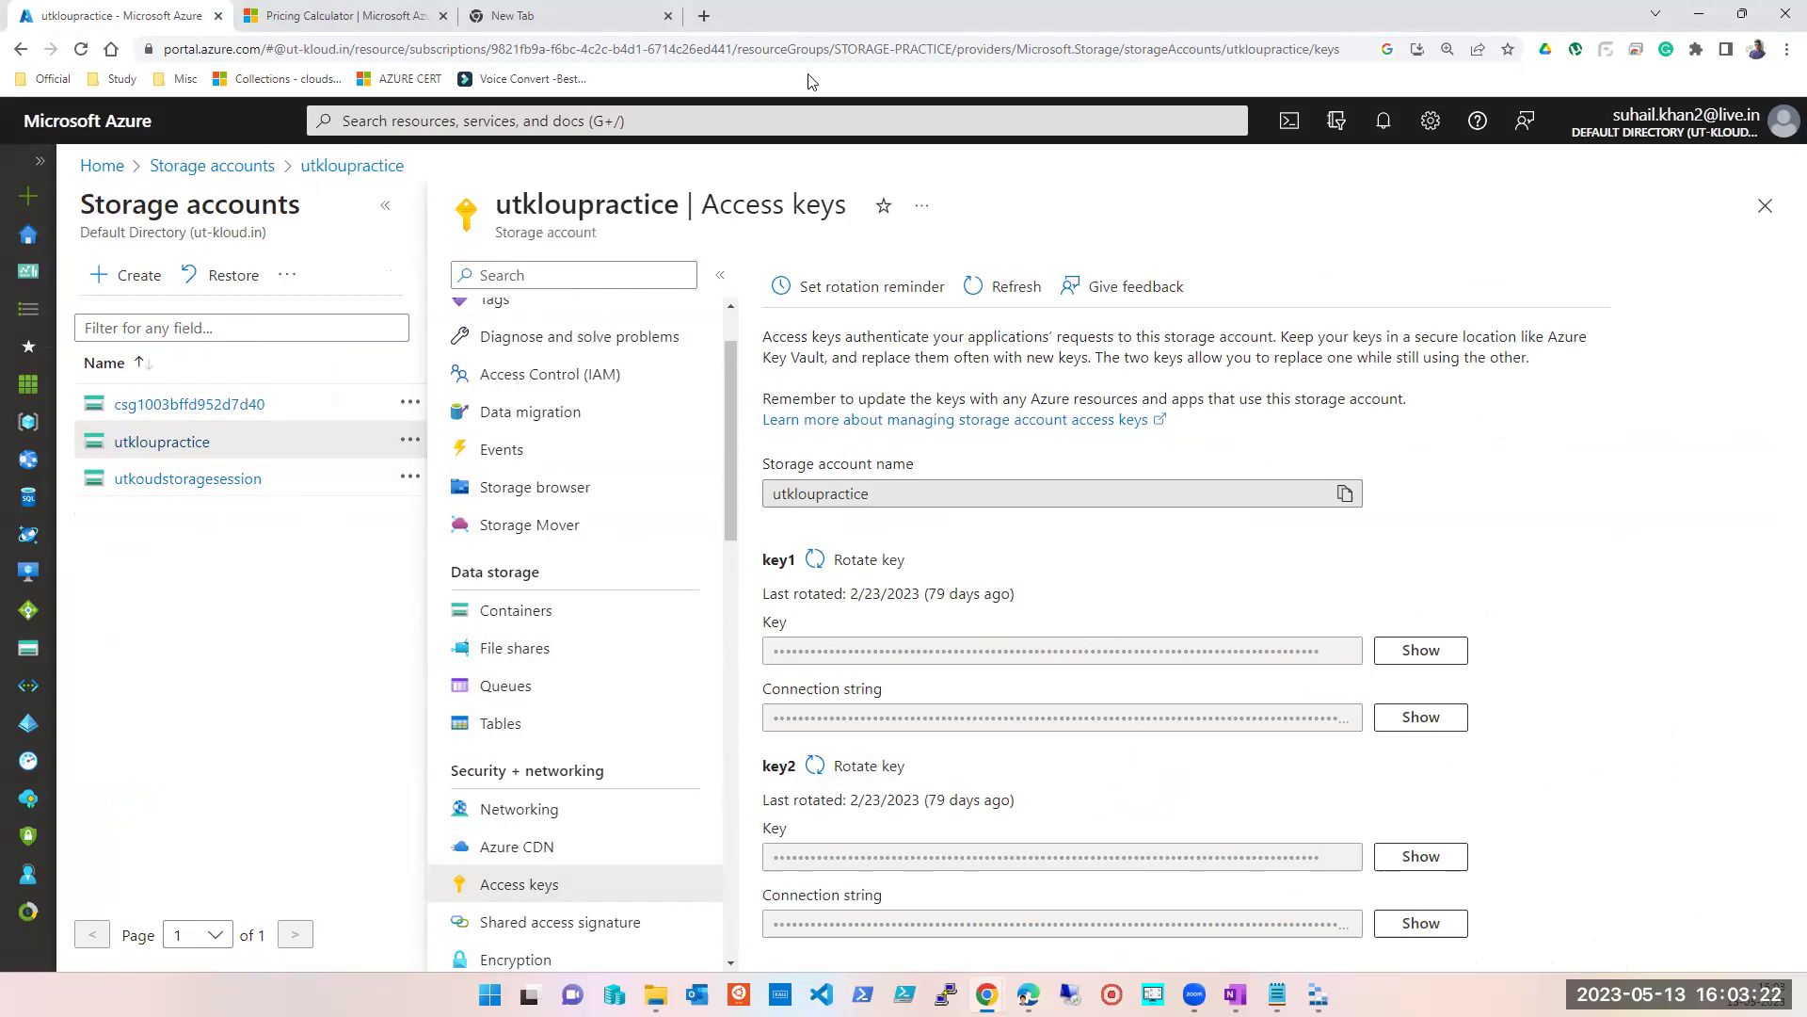
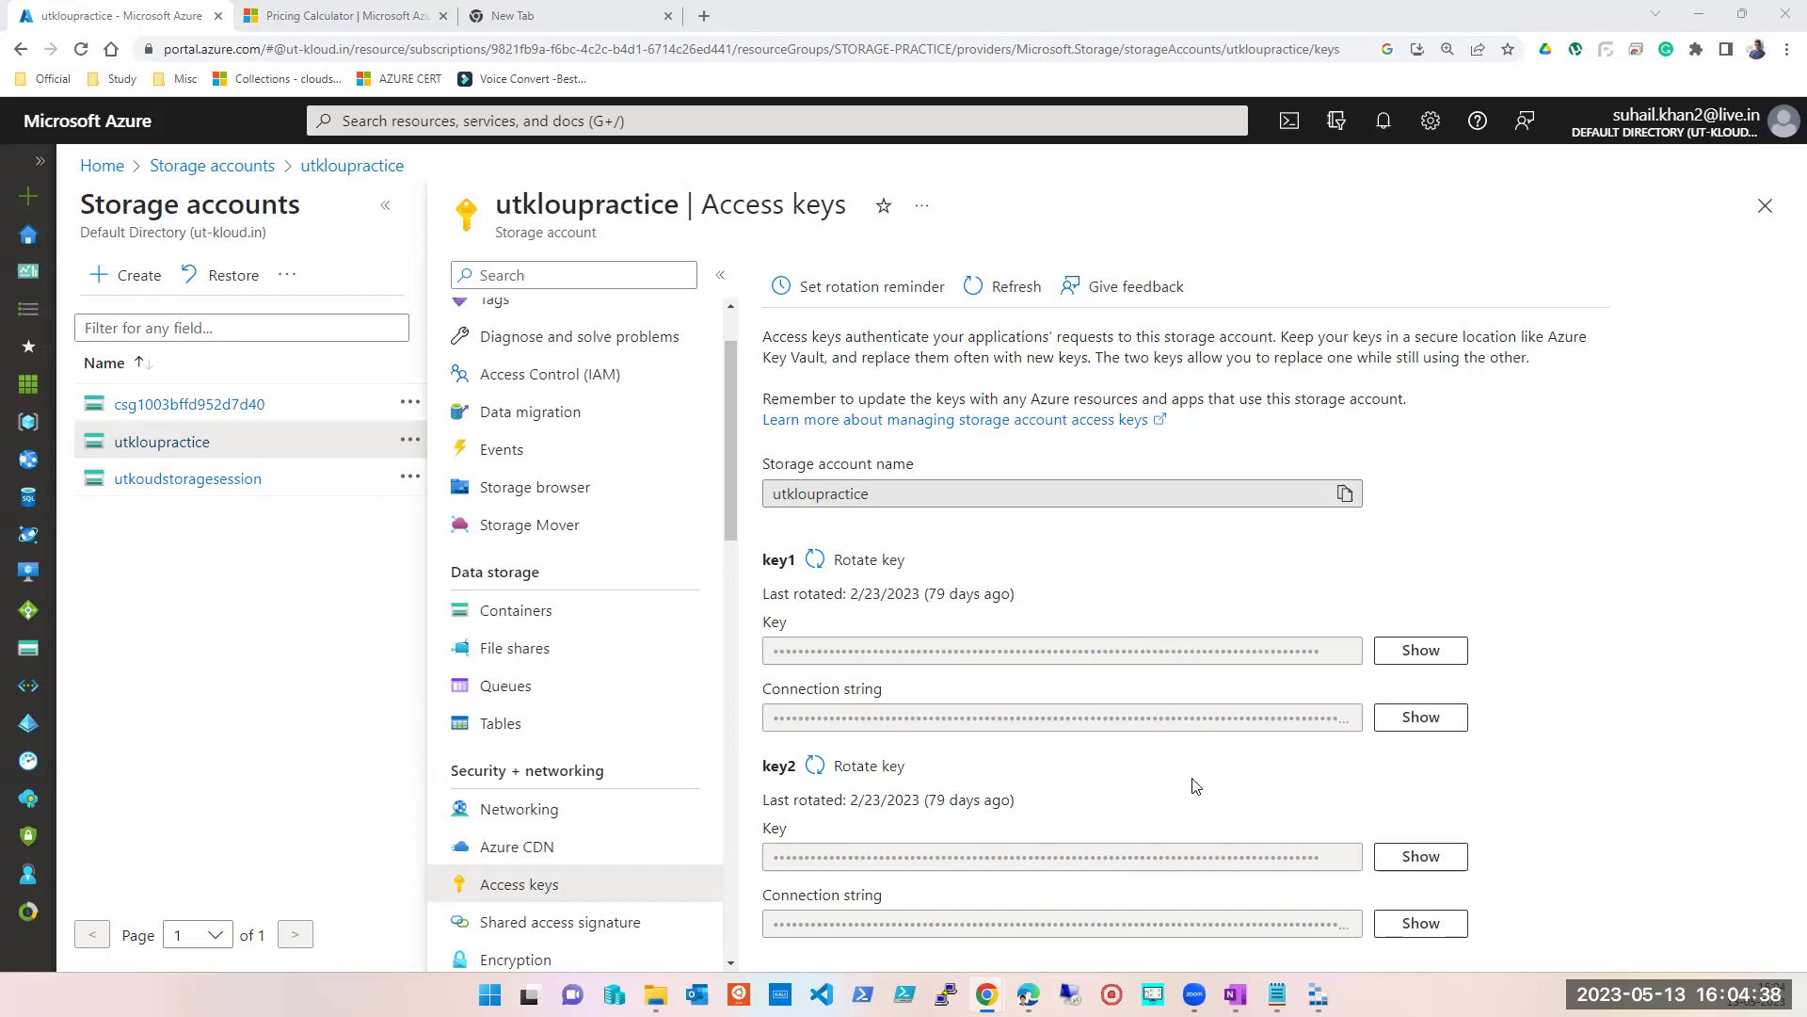
Step: Reveal and select key2's key and connection string
click(1392, 859)
click(1404, 911)
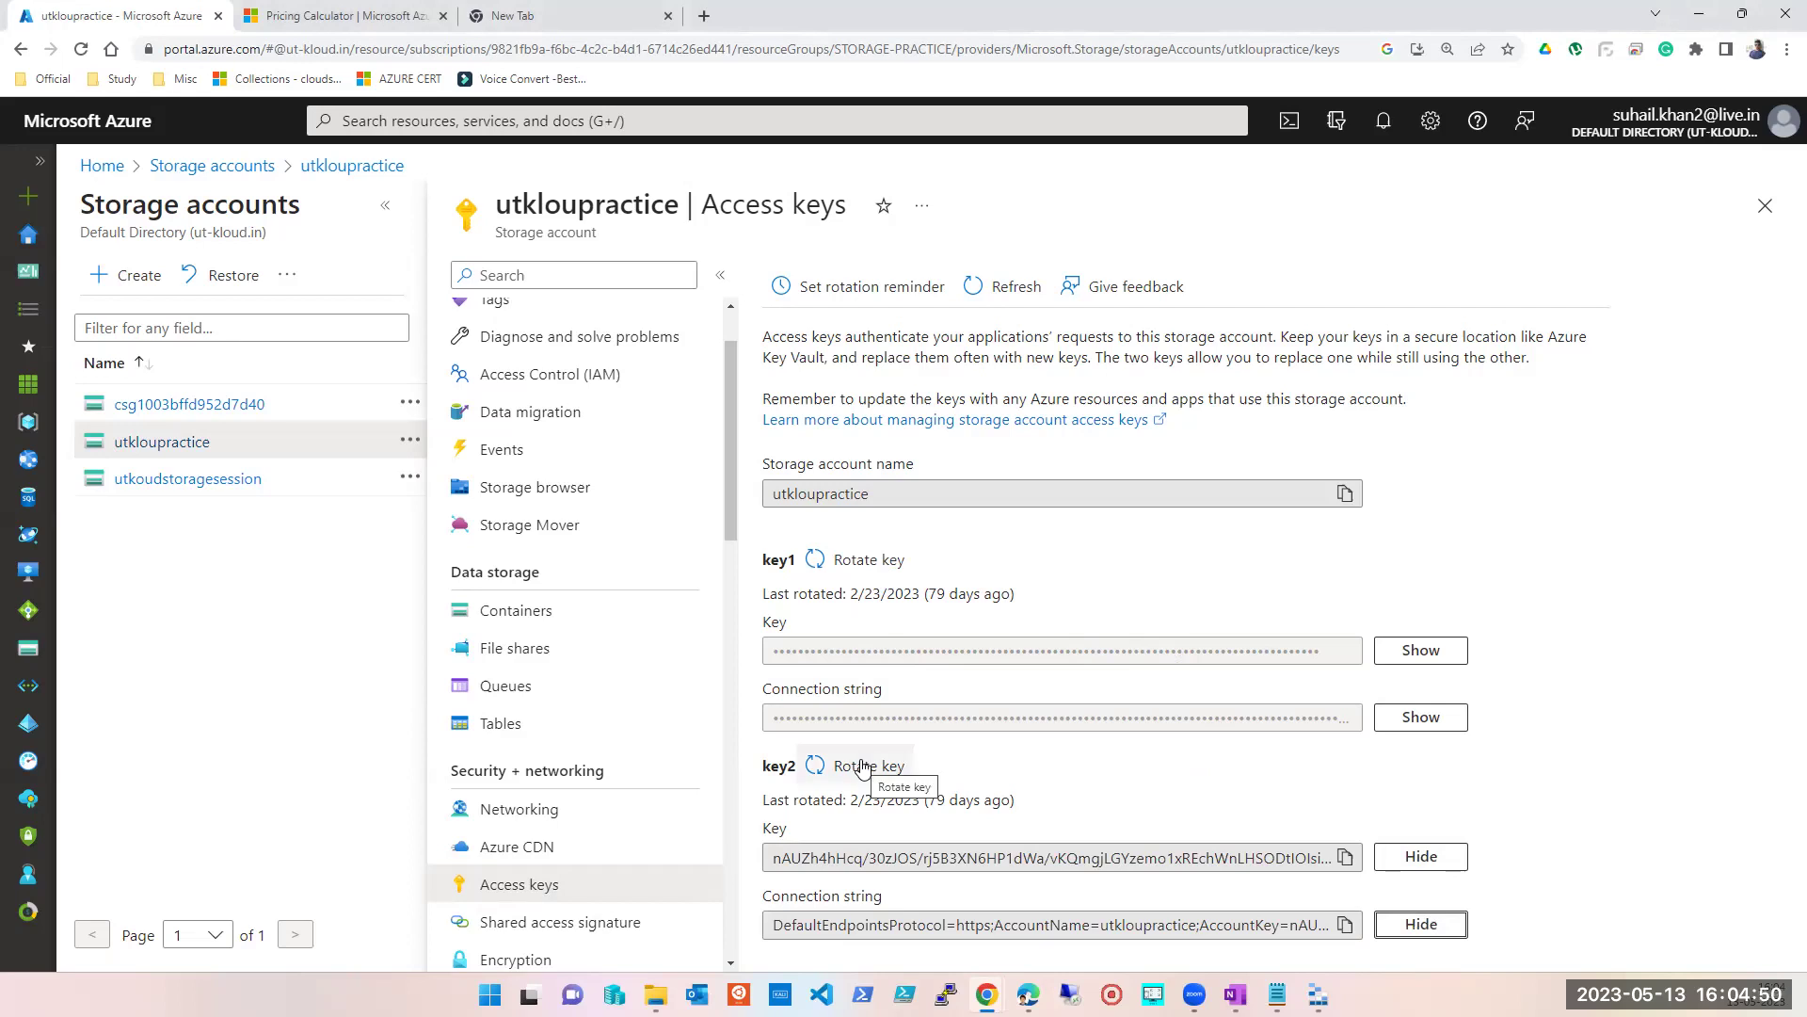
click(930, 854)
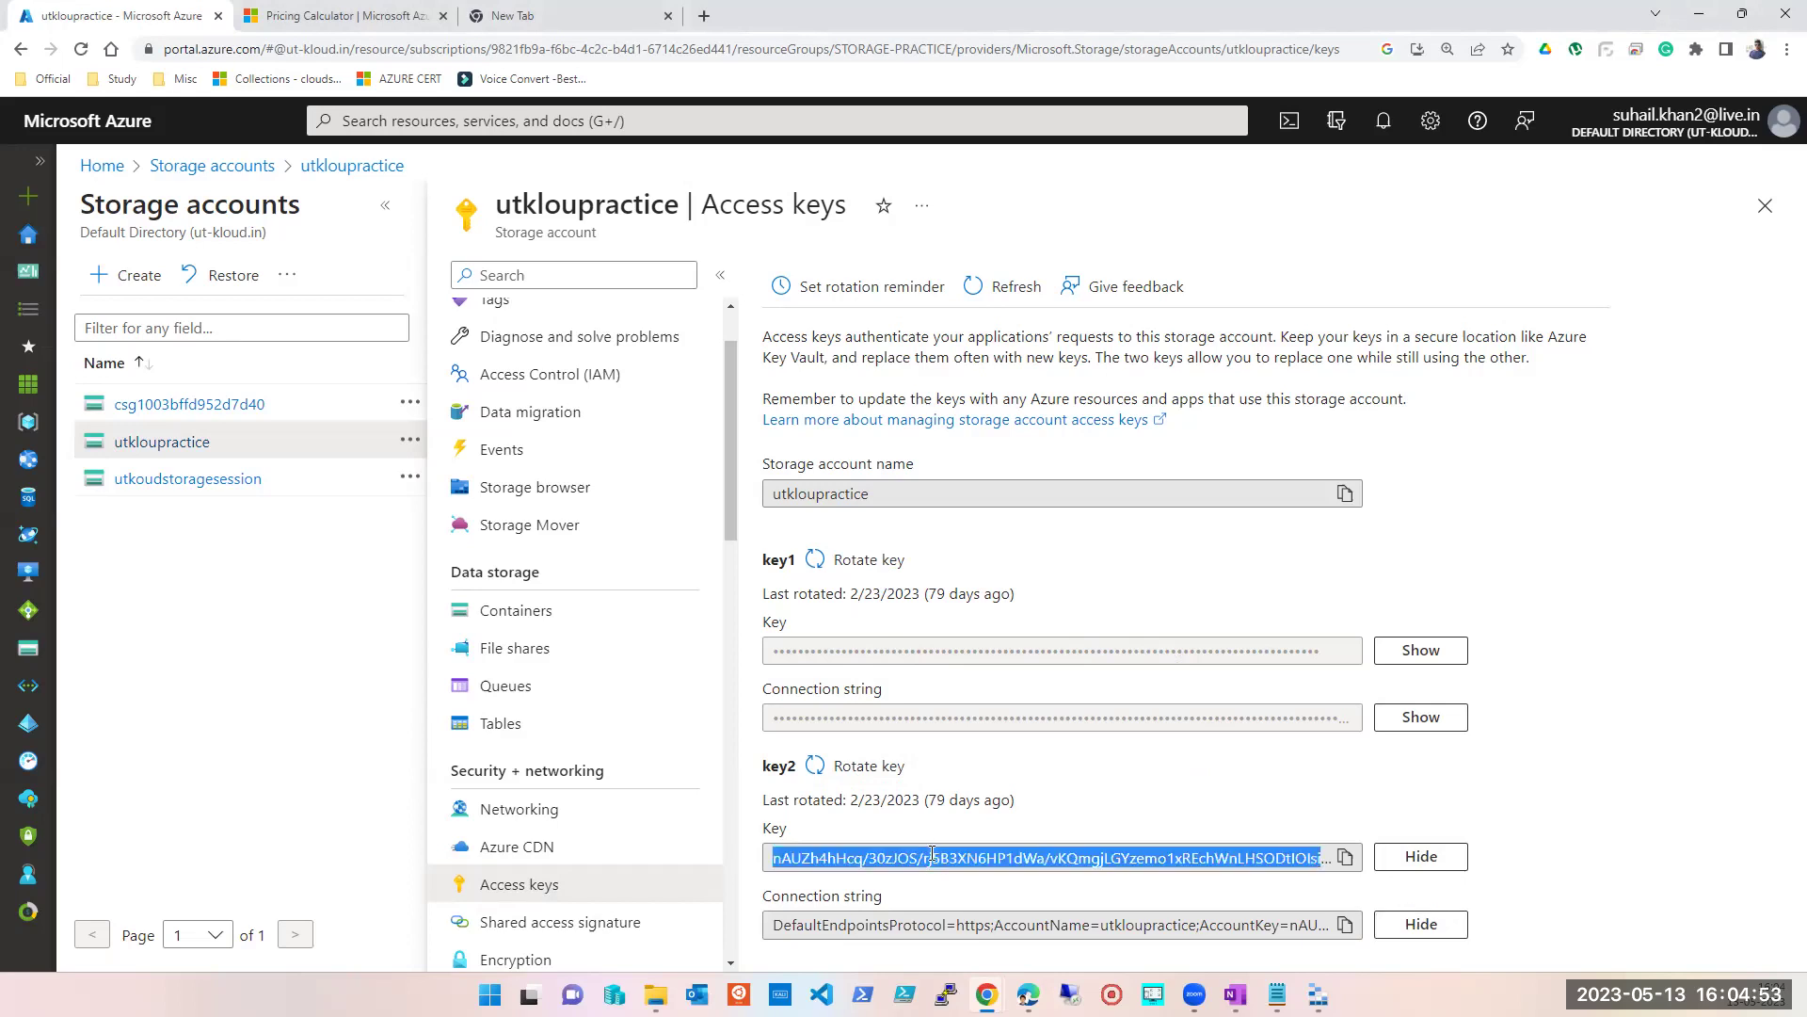
click(1037, 926)
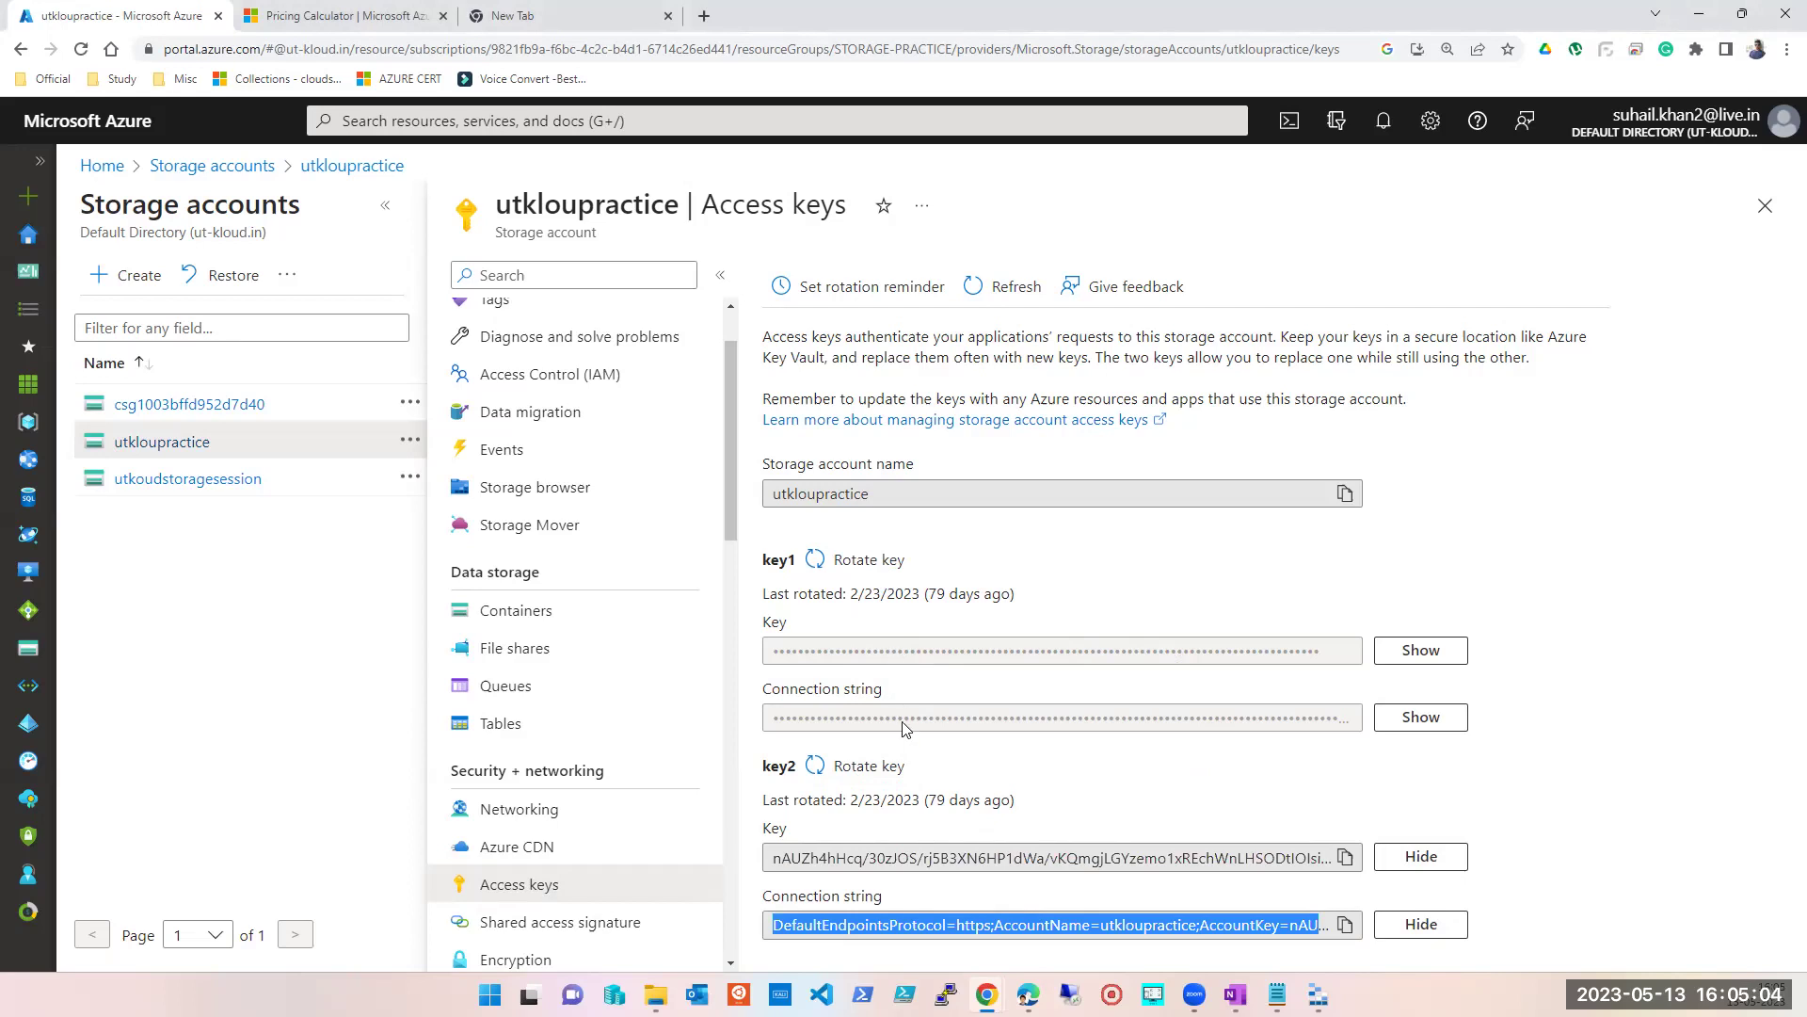
Step: Reveal key1's key and connection string, then copy the key2 key
click(1421, 649)
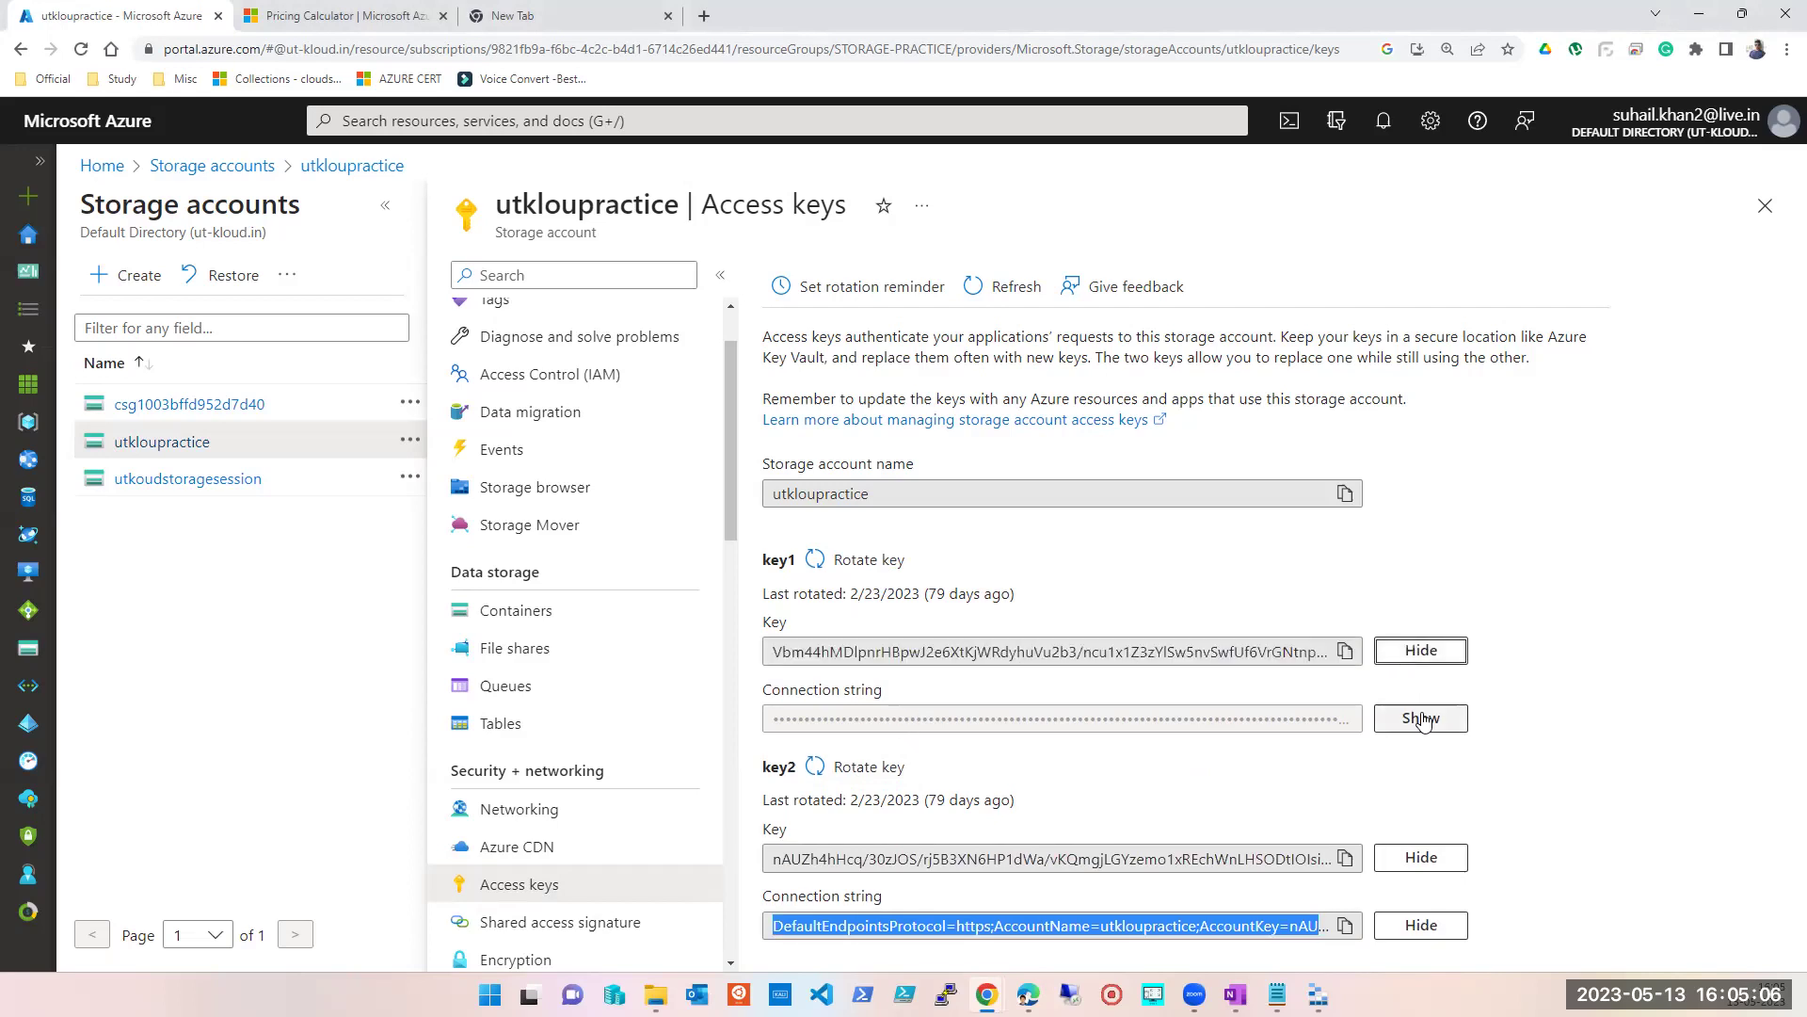
click(1421, 719)
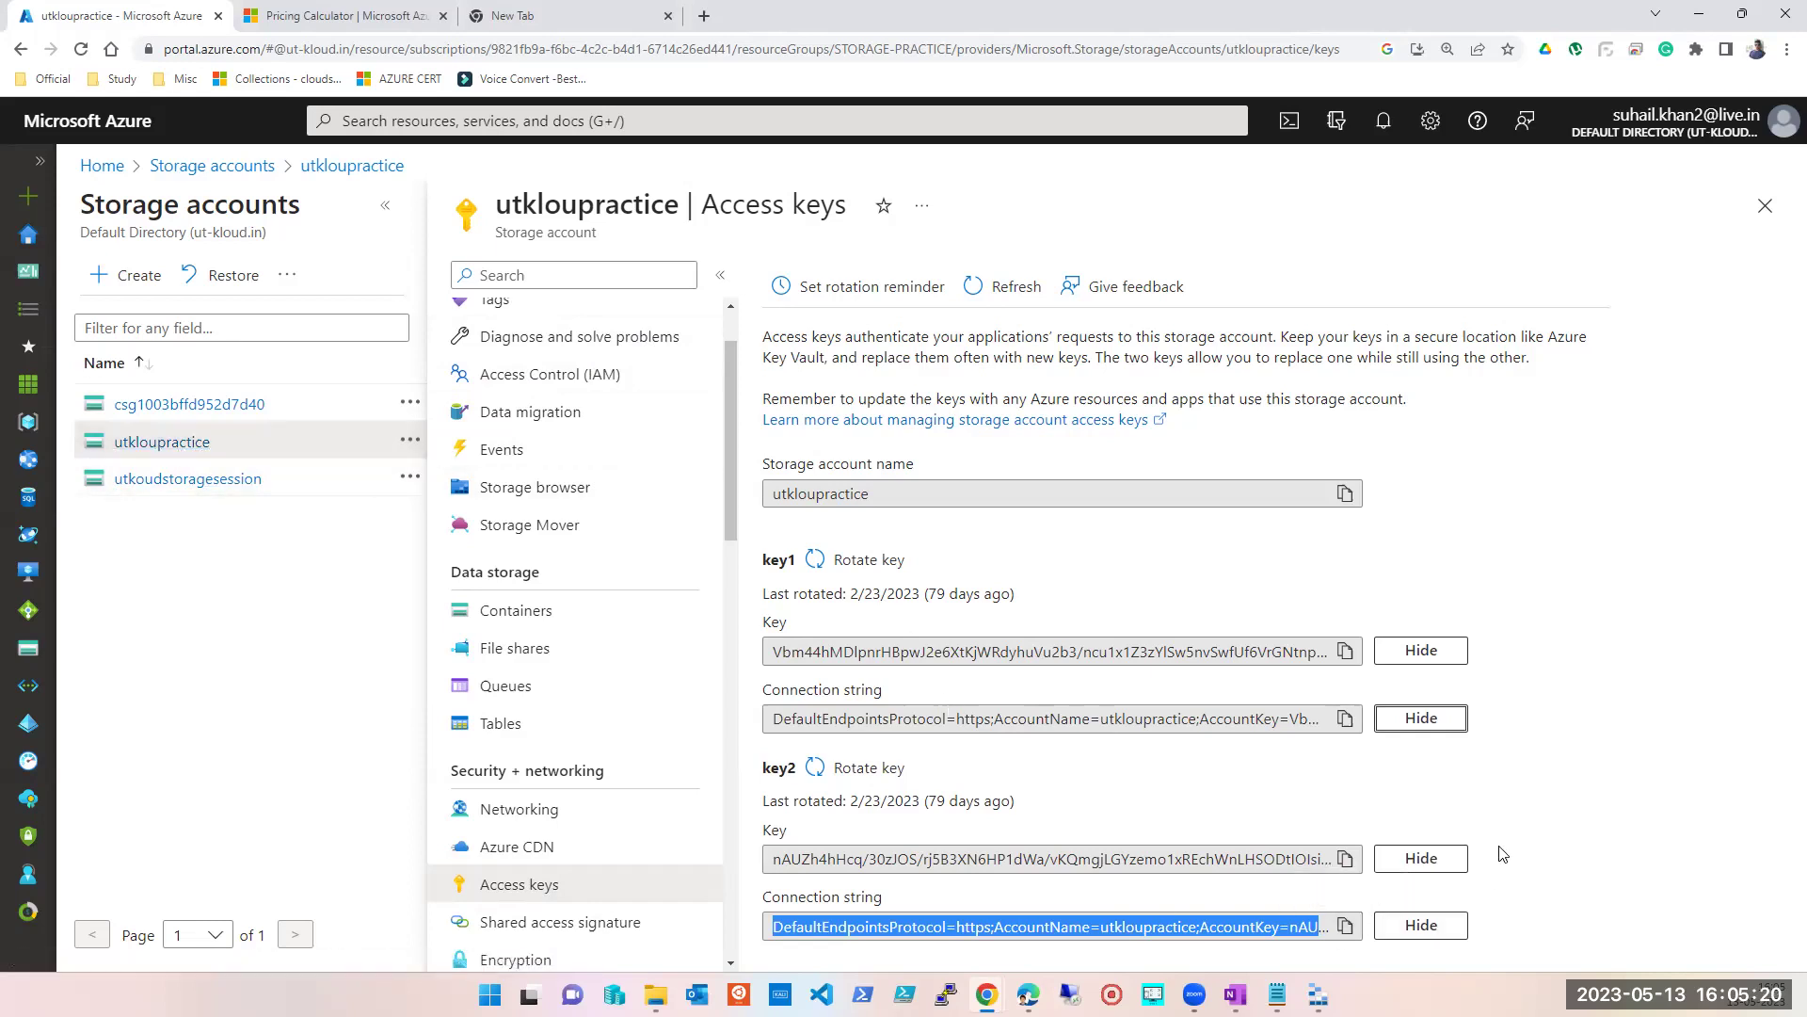
click(1570, 898)
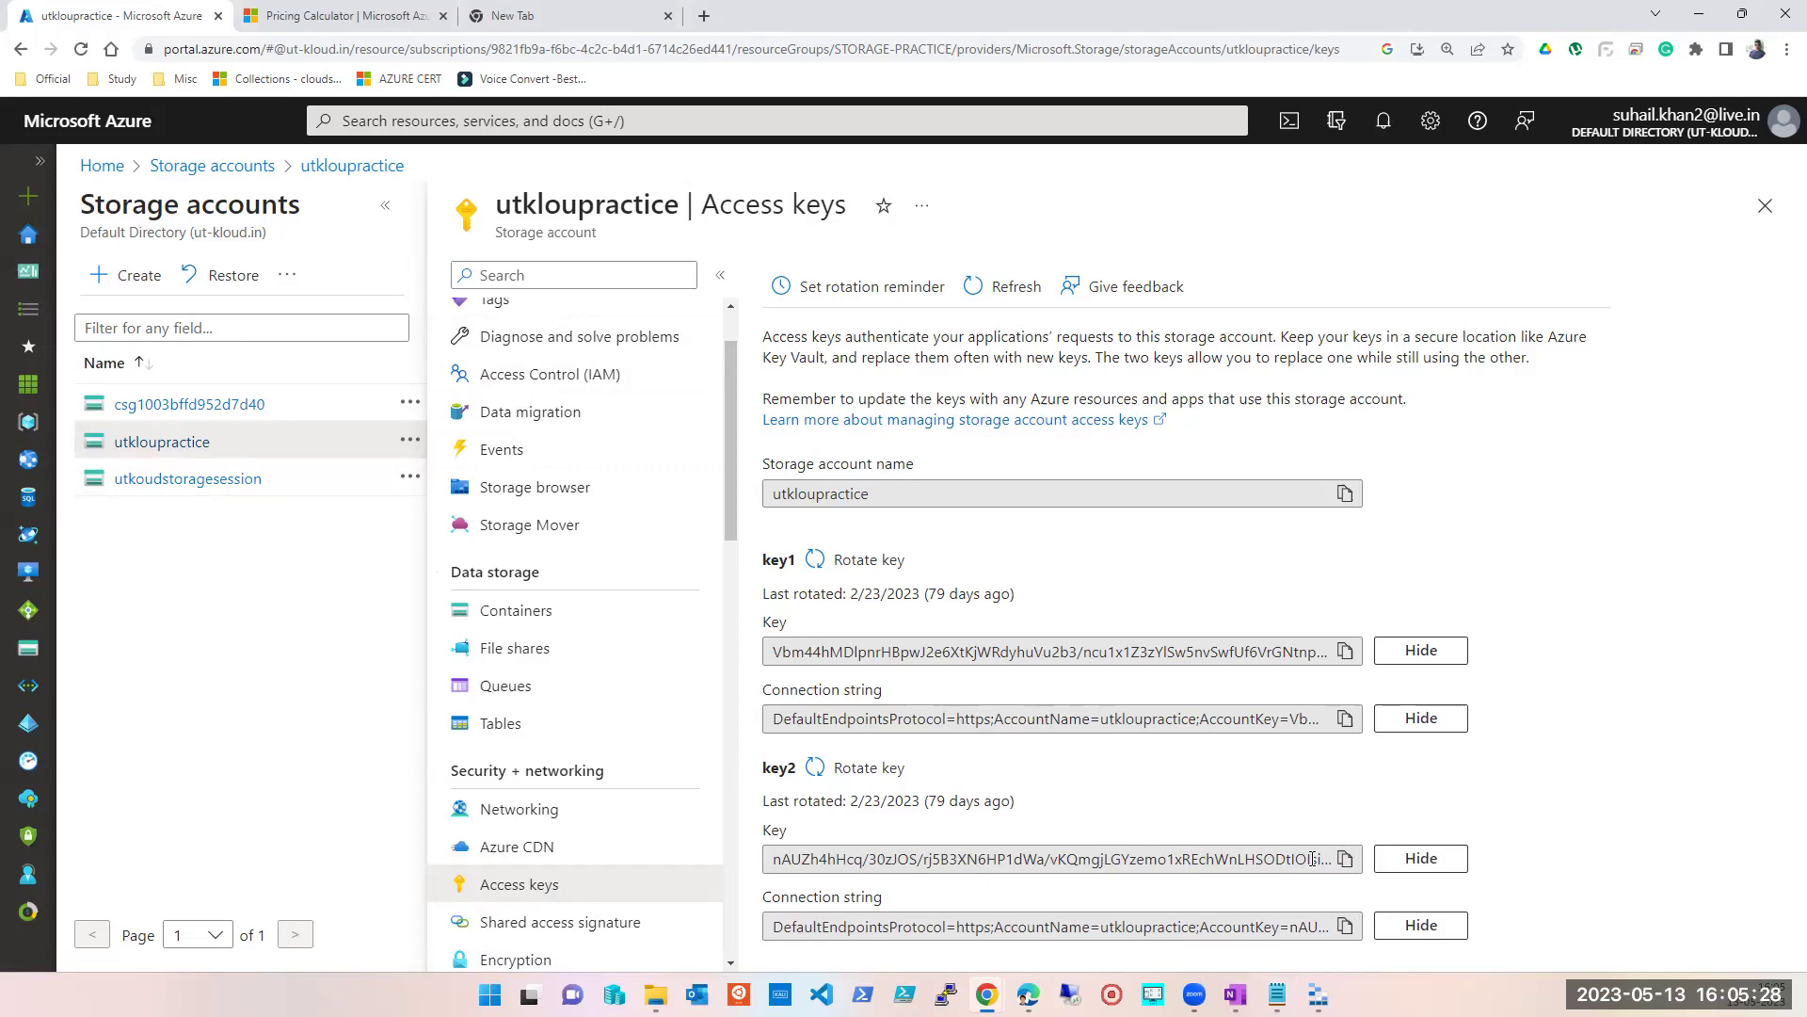
click(1346, 858)
Step: Confirm regenerating key1, then select key2's last rotated date line
click(853, 568)
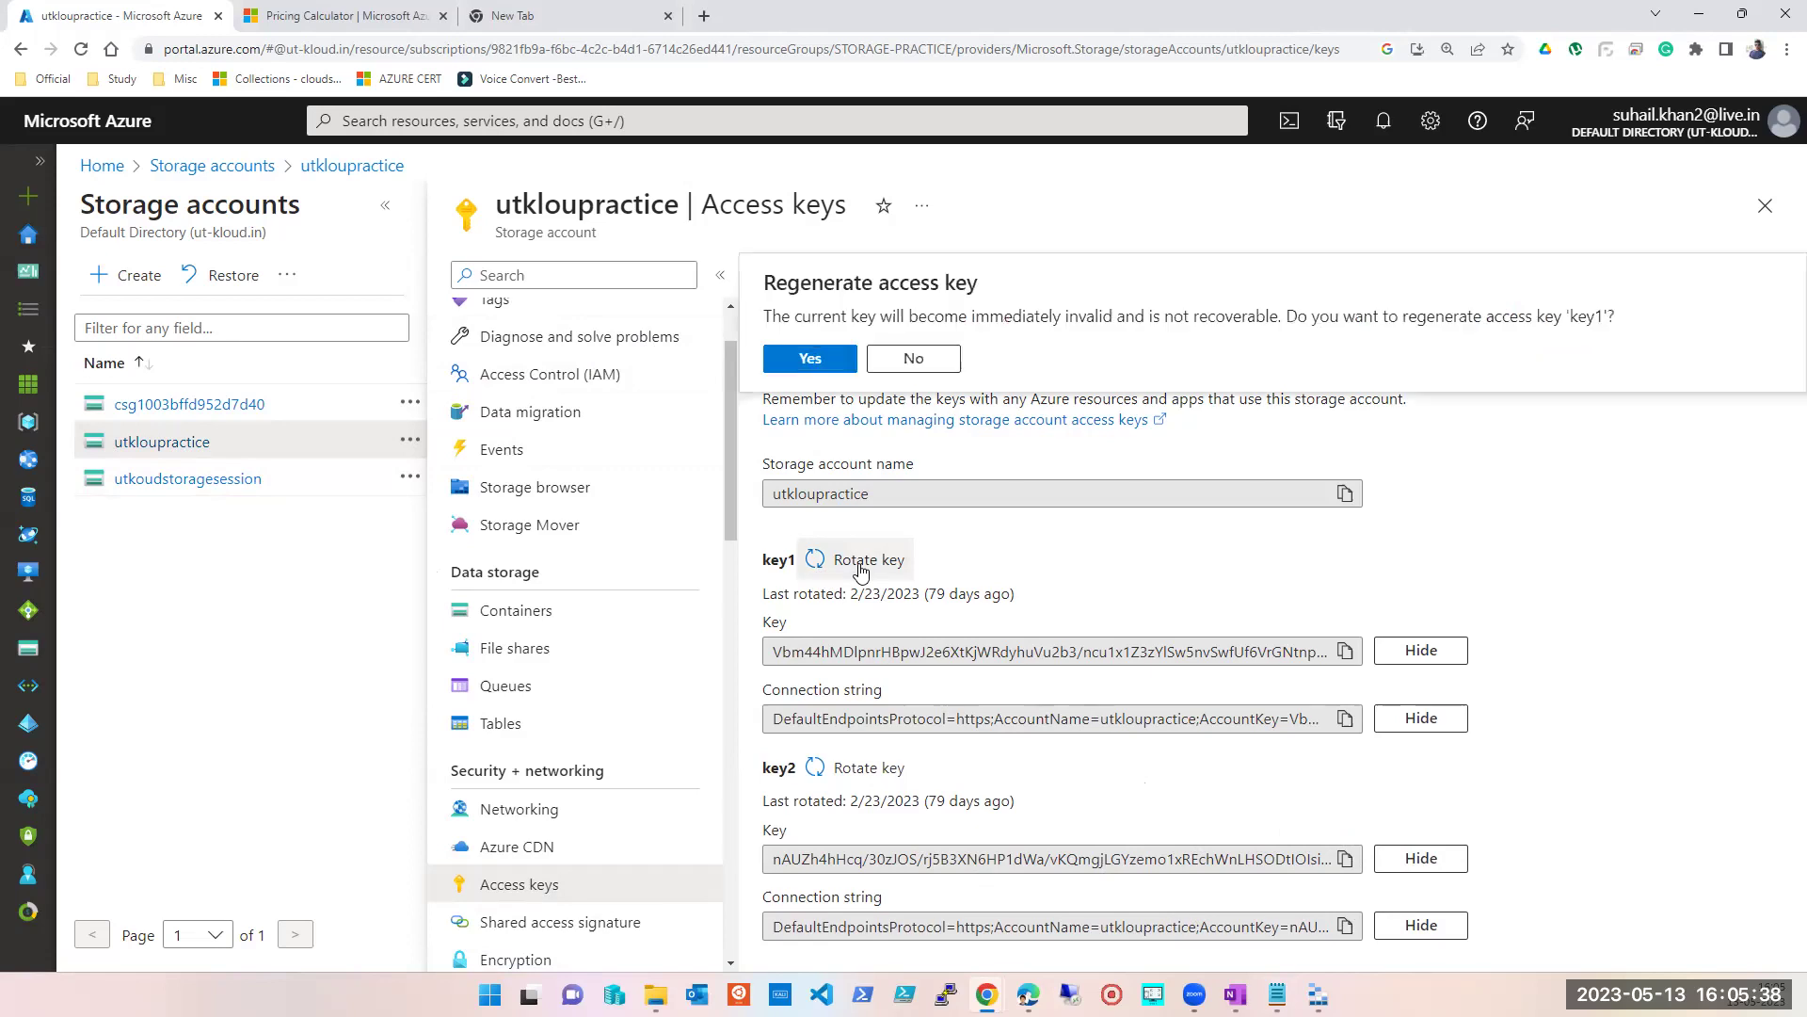
click(811, 359)
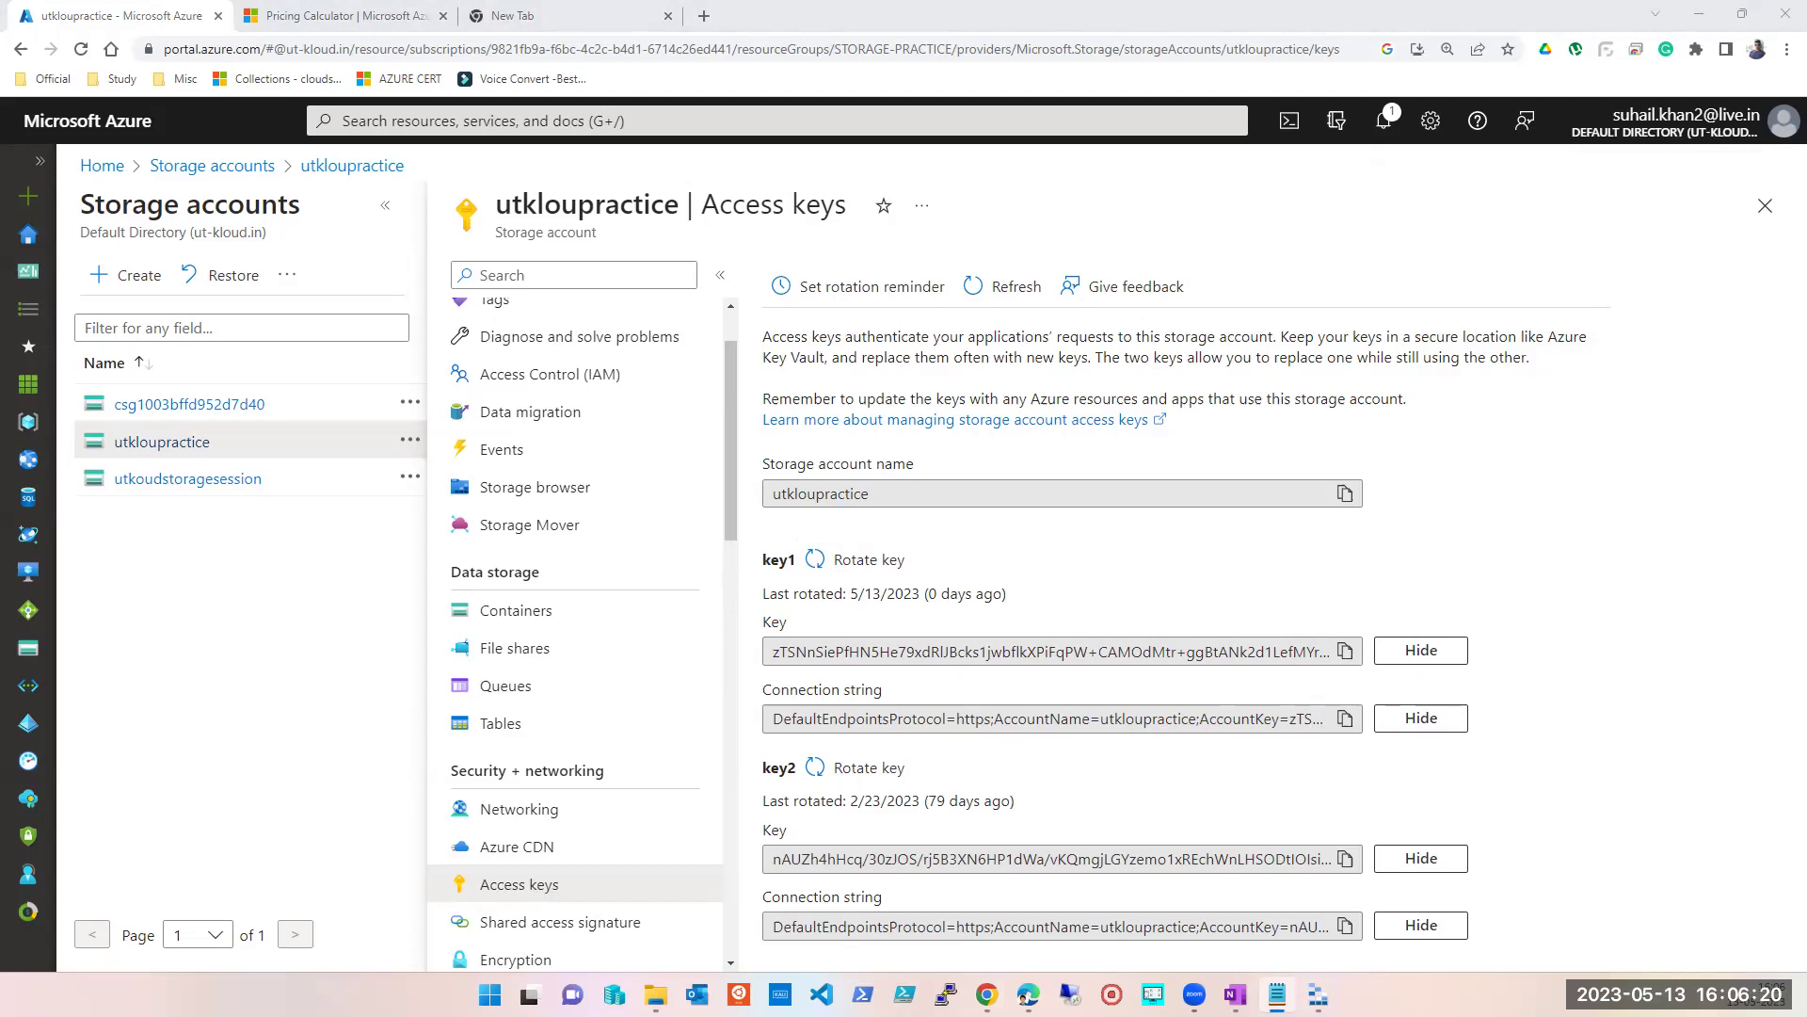
triple_click(930, 803)
click(927, 832)
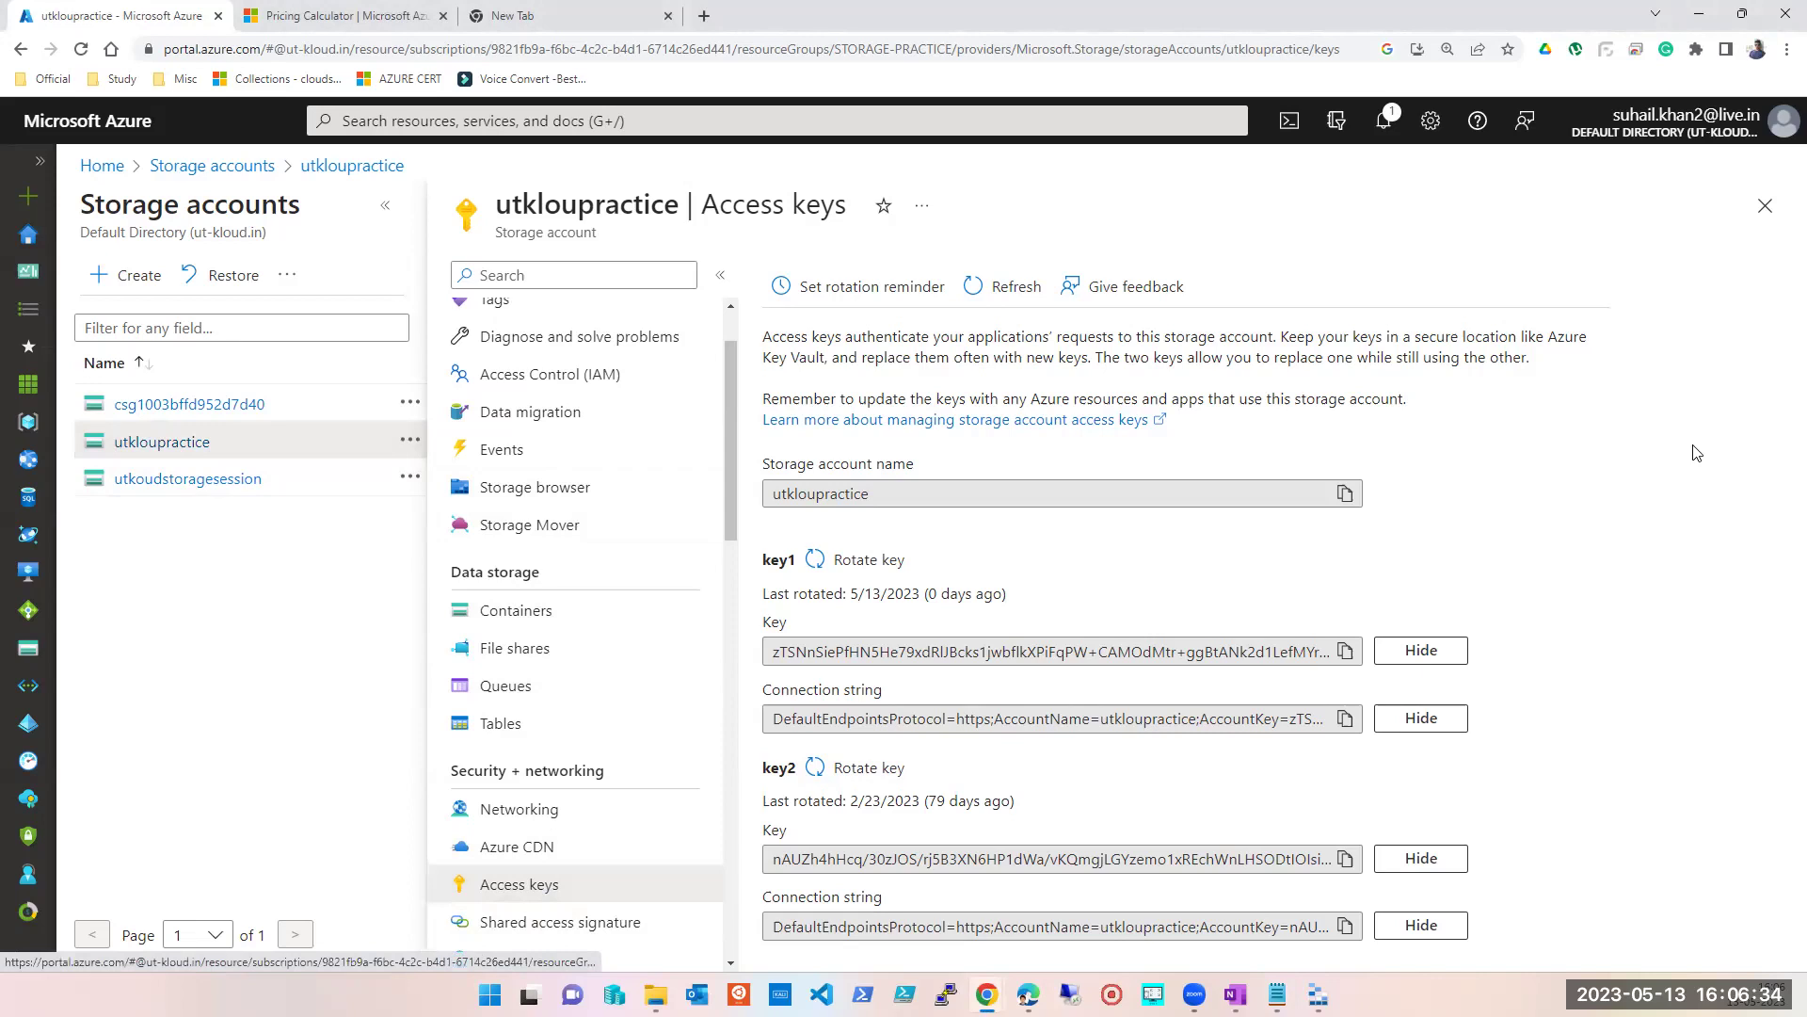
Step: Reopen utkloupractice and view the UtKloudAzureBatch5 table's stored access policies
click(1764, 211)
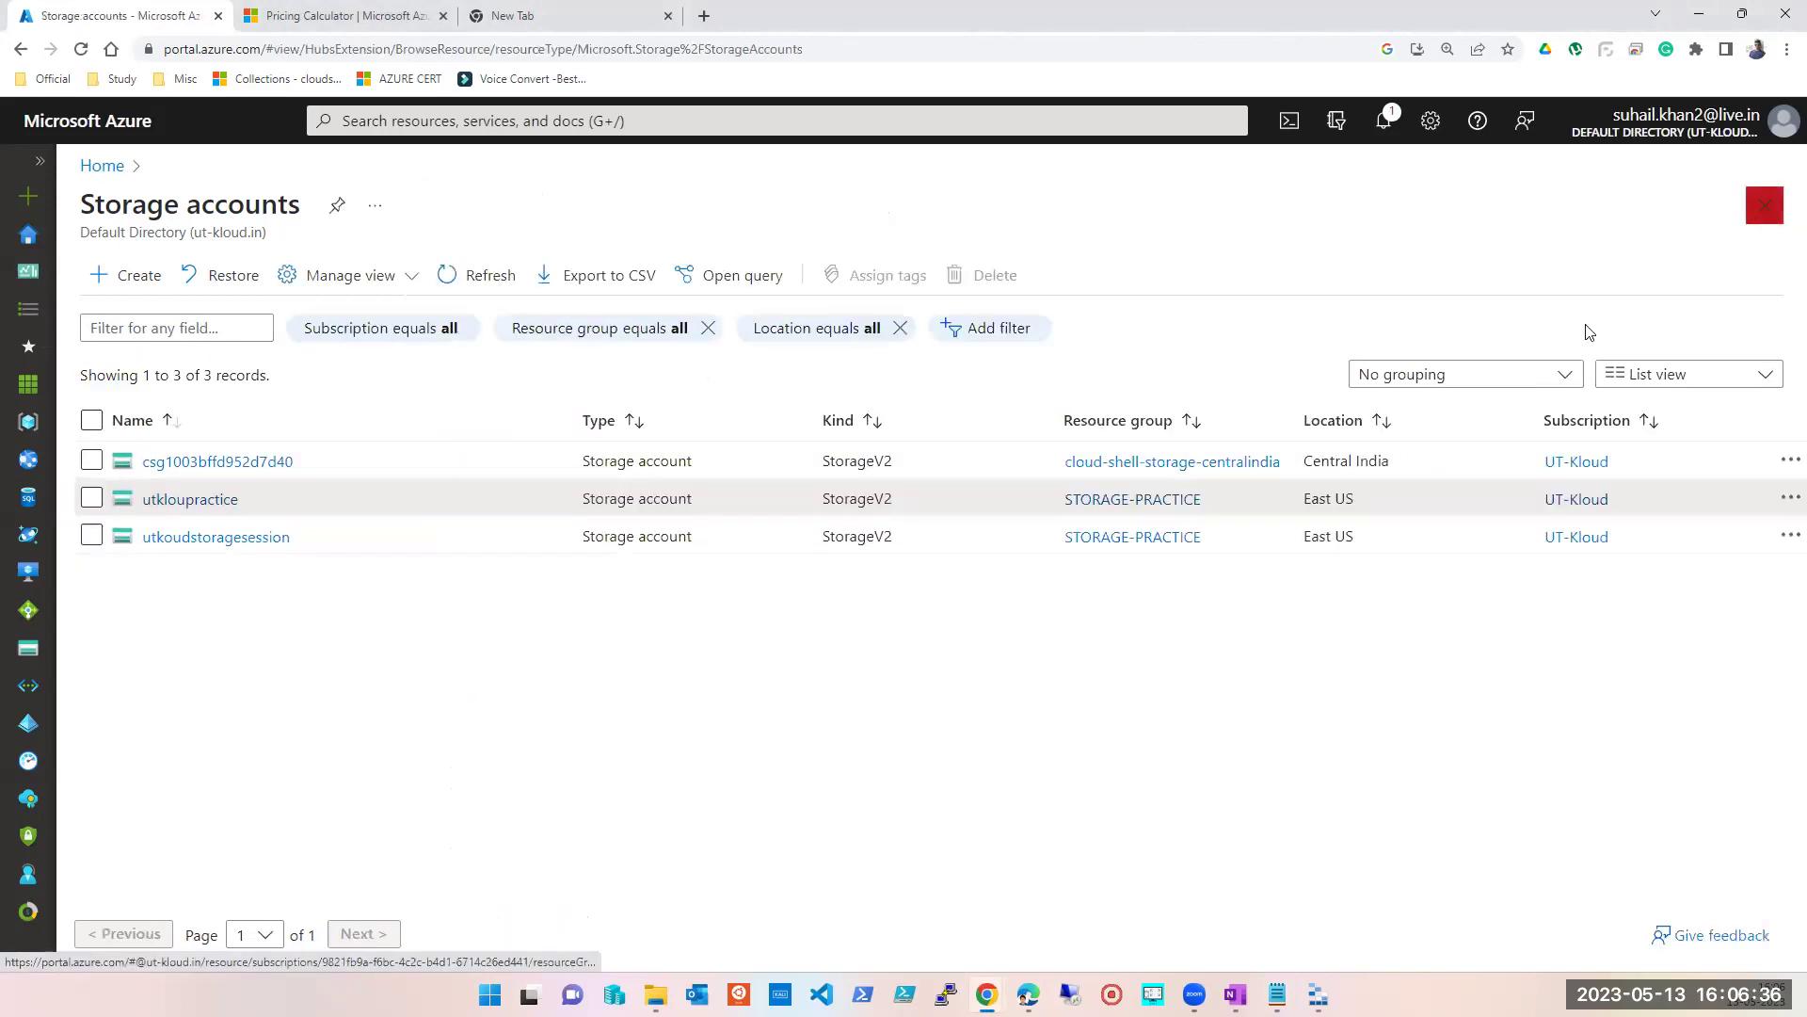
click(159, 499)
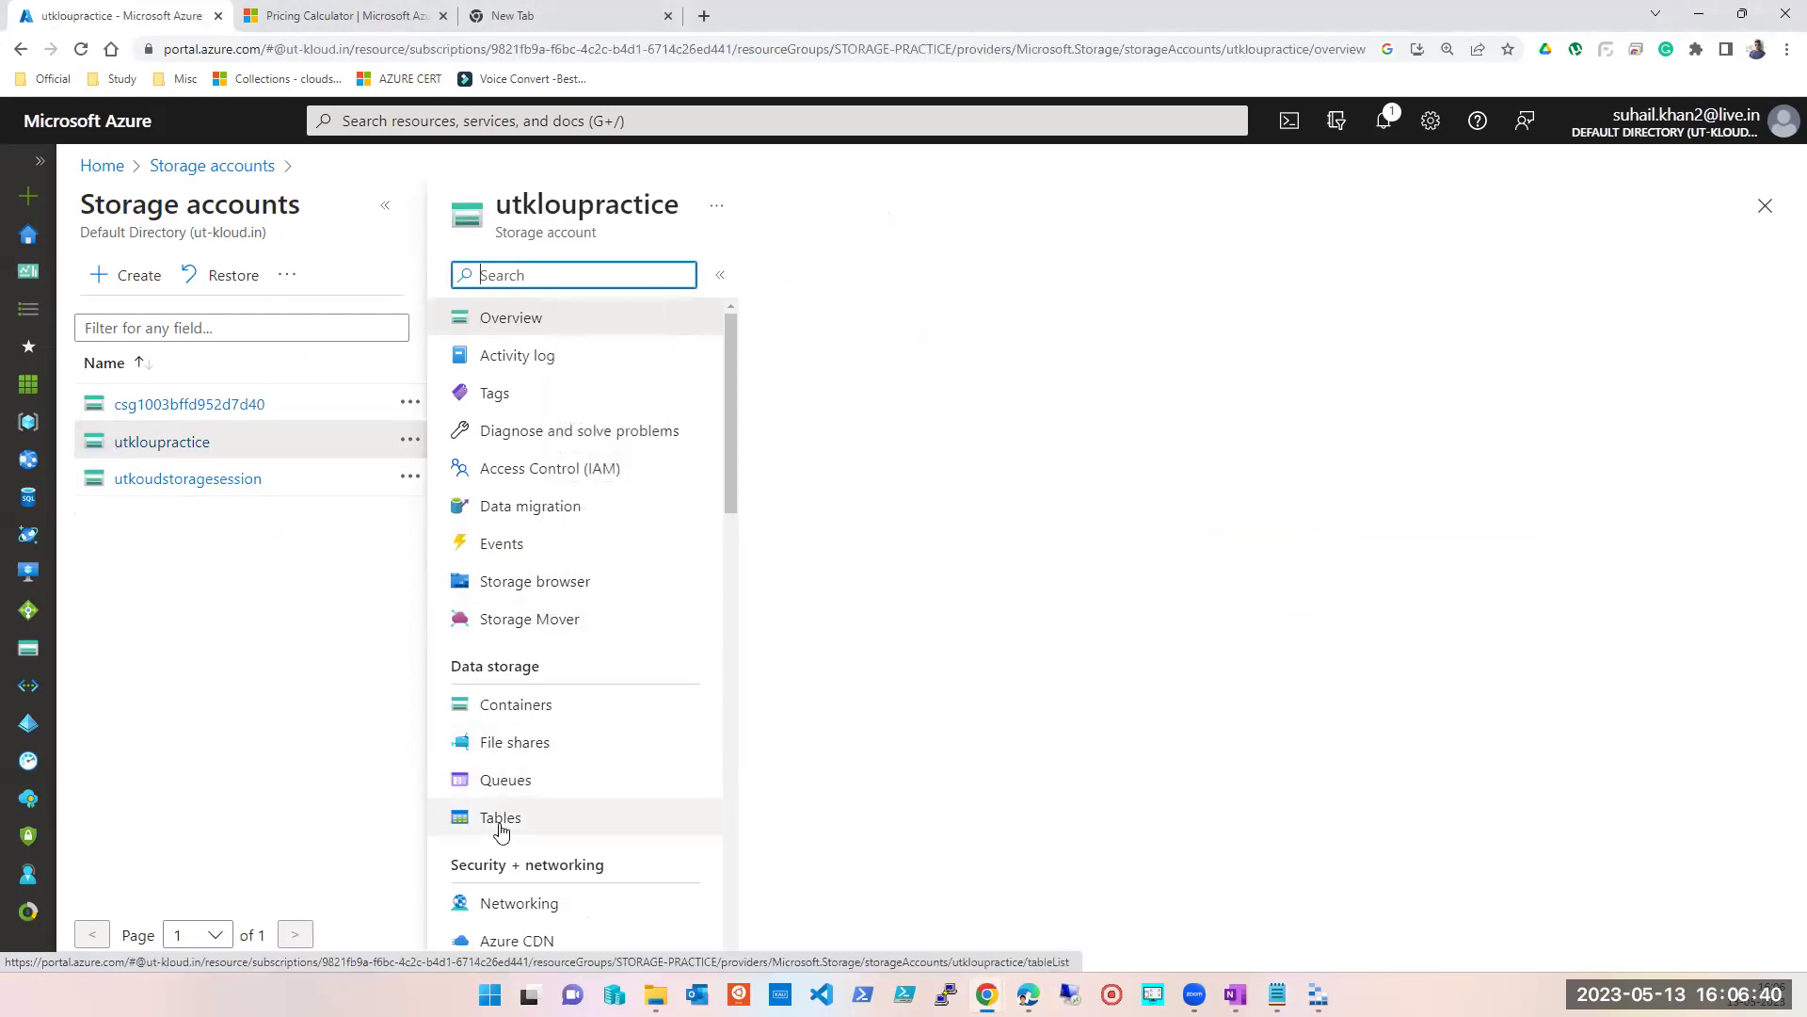
click(501, 819)
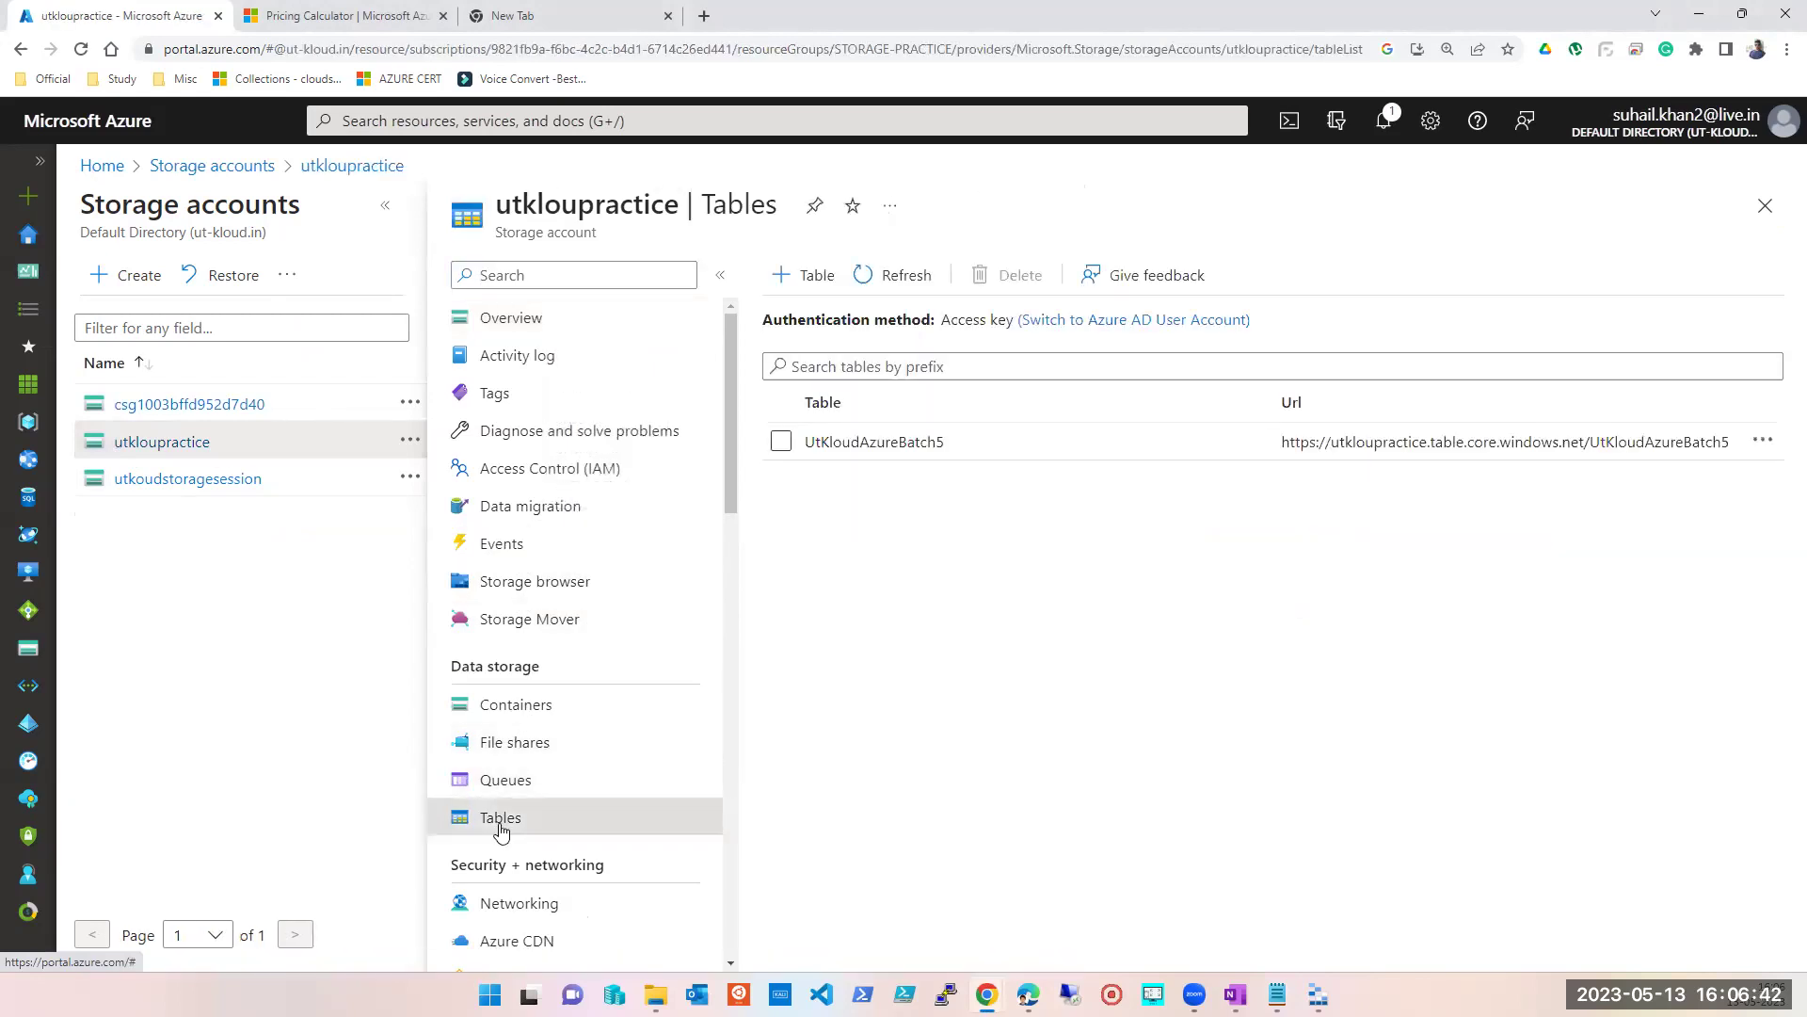
click(1767, 444)
click(1647, 465)
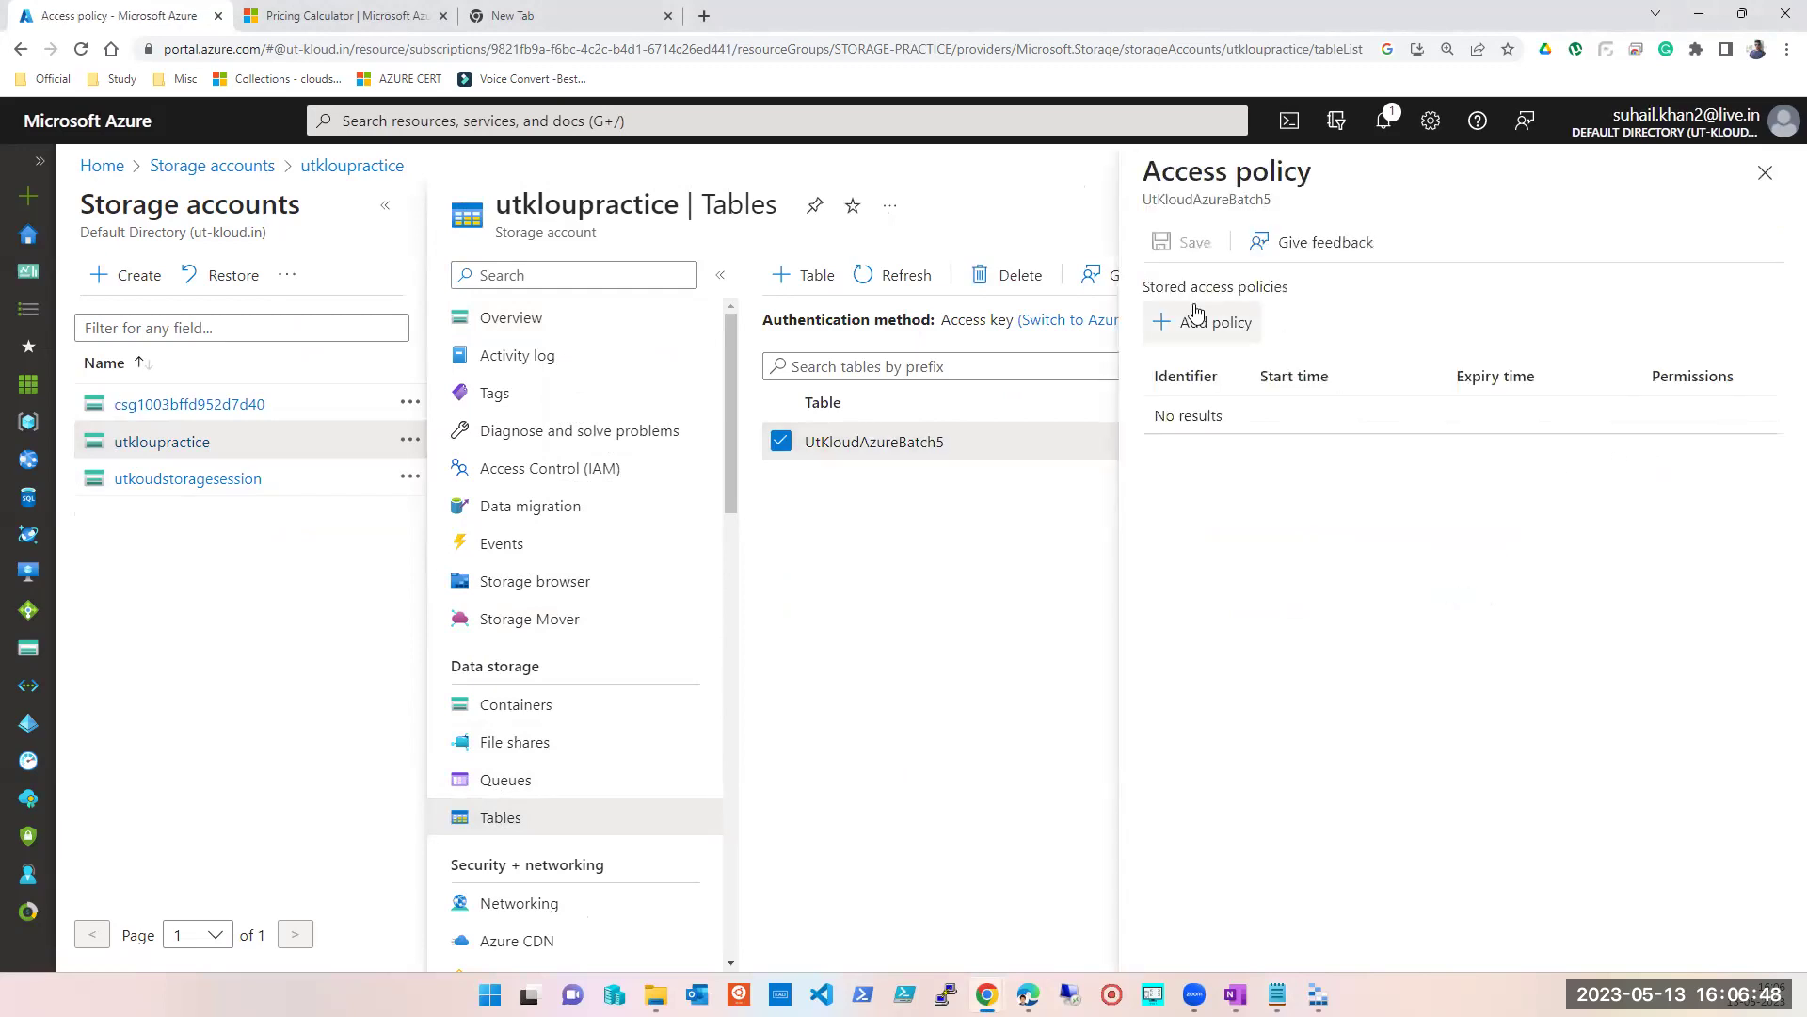
click(1765, 173)
Step: Select the UtKloudAzureBatch5 table's full URL, then switch to the containers list
click(1768, 444)
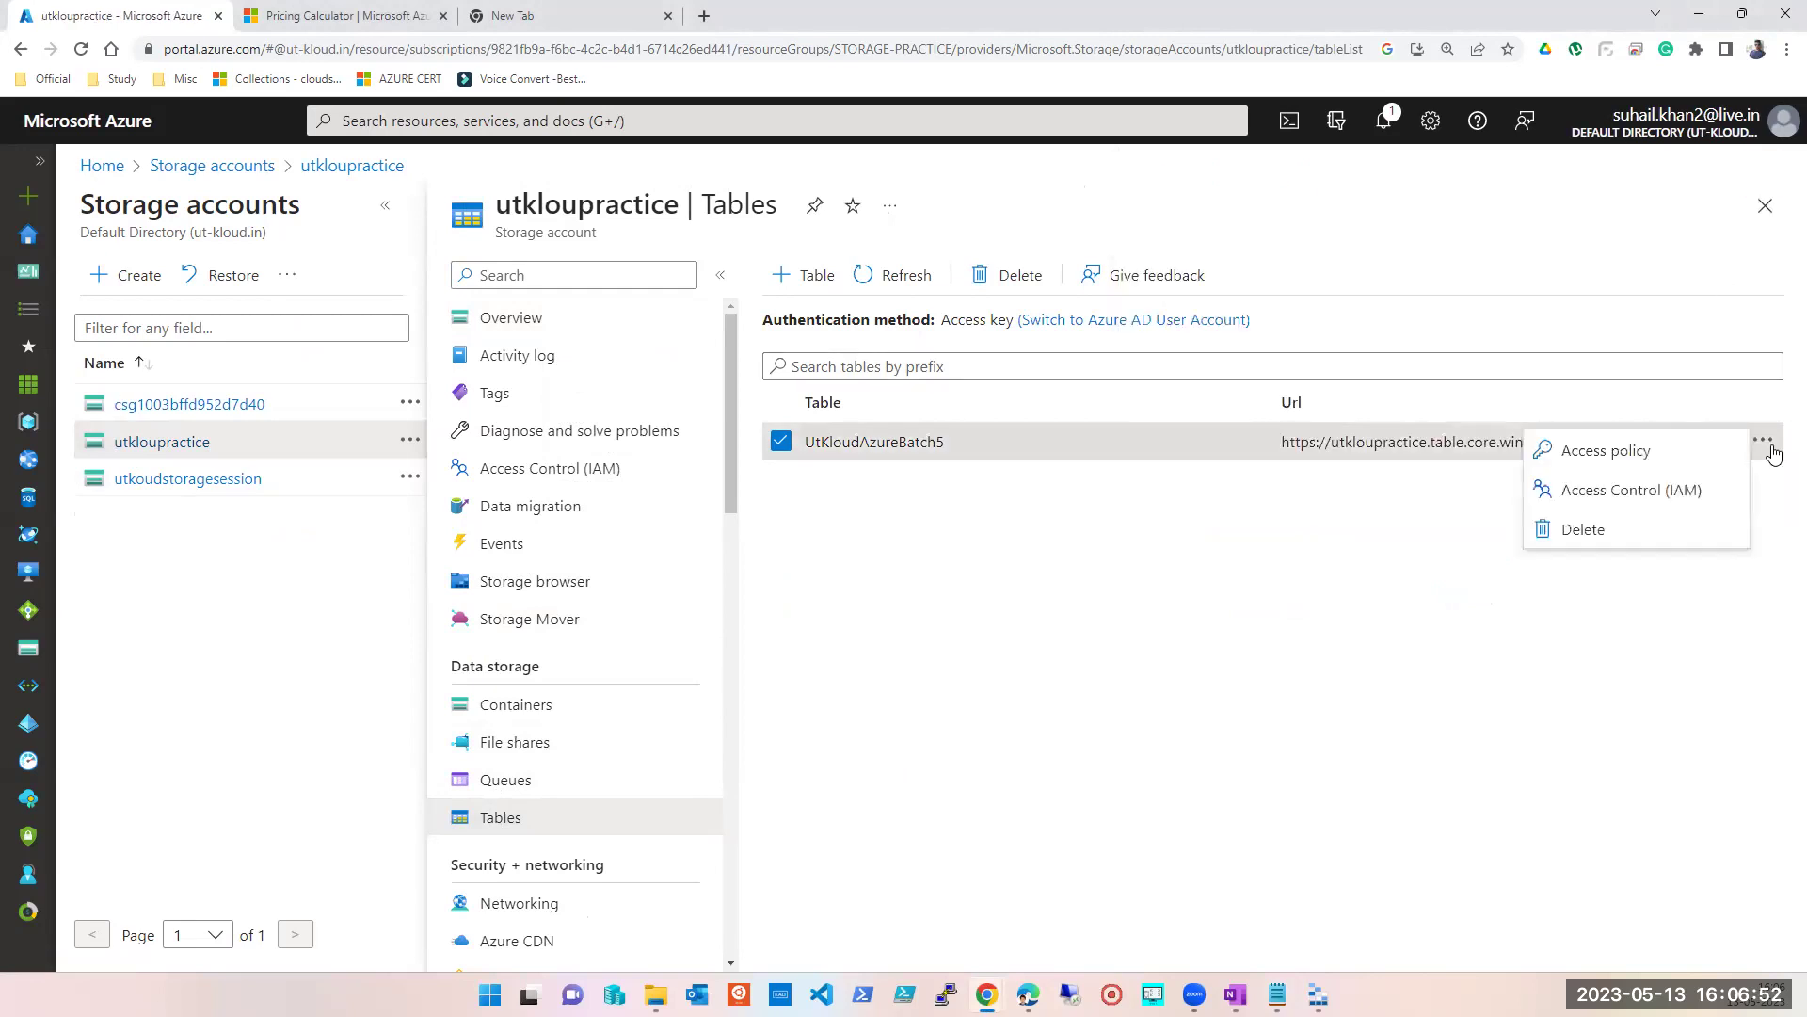
click(841, 430)
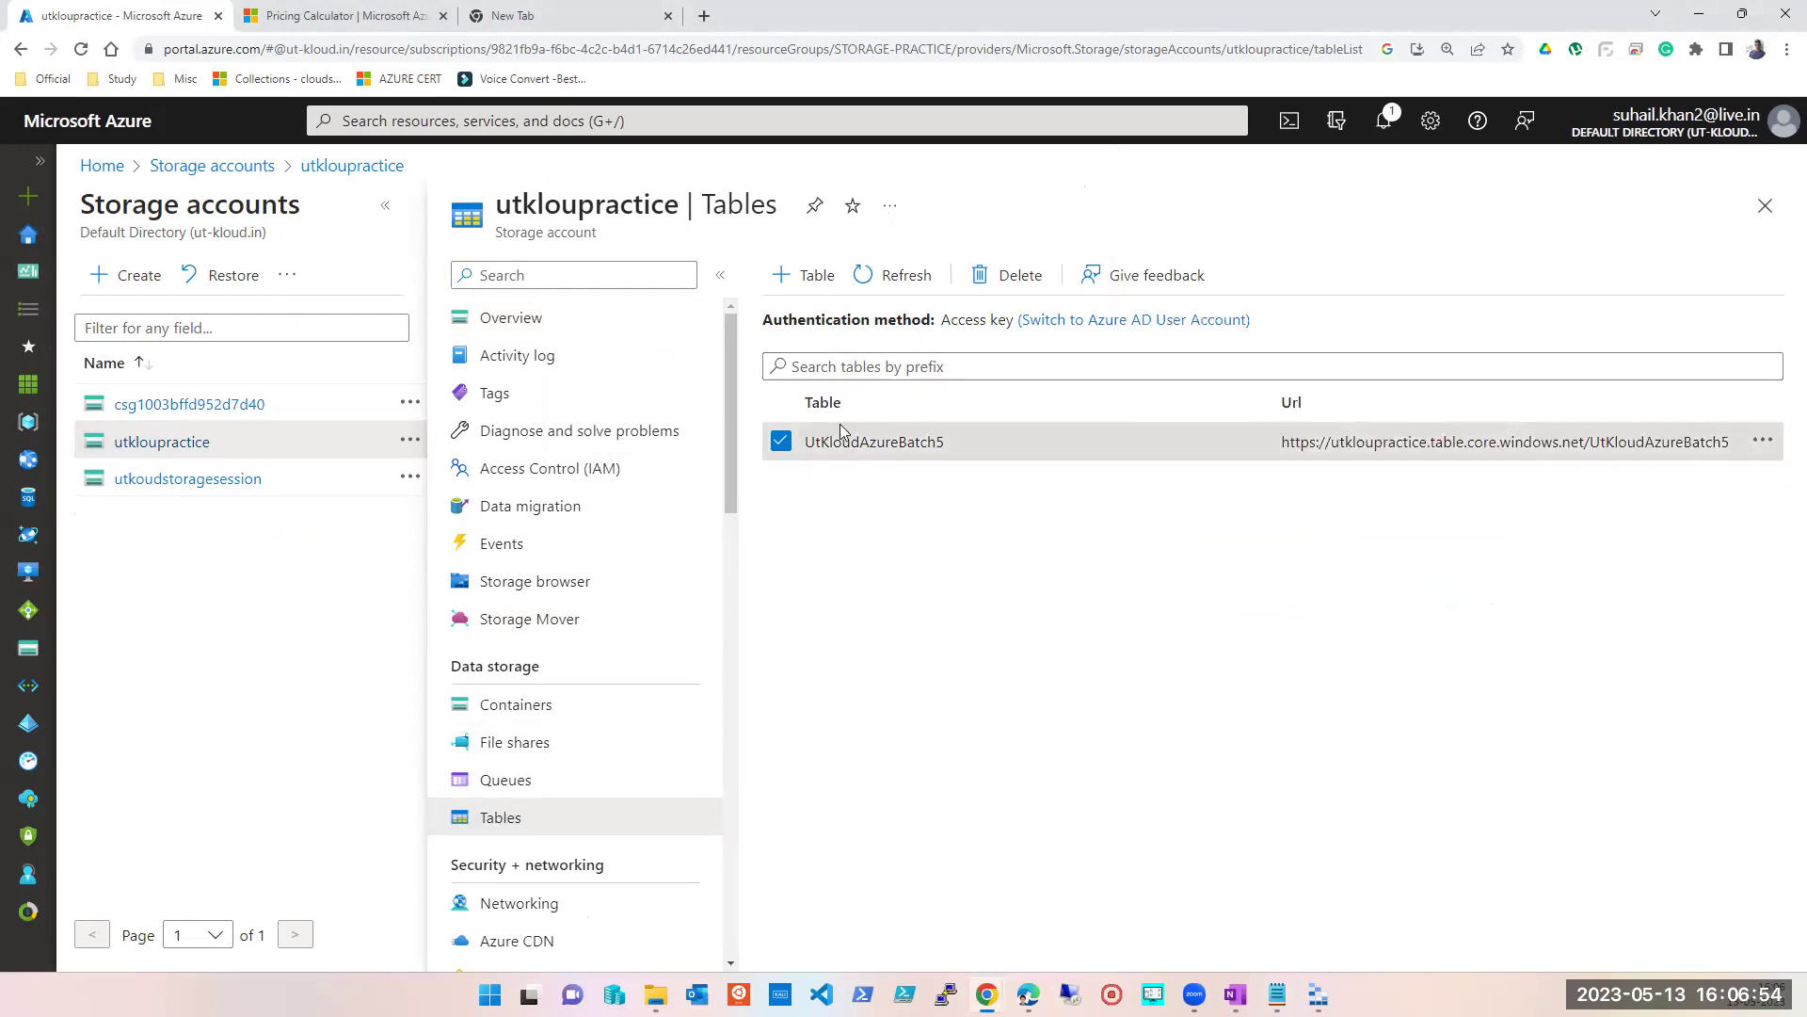
triple_click(1489, 441)
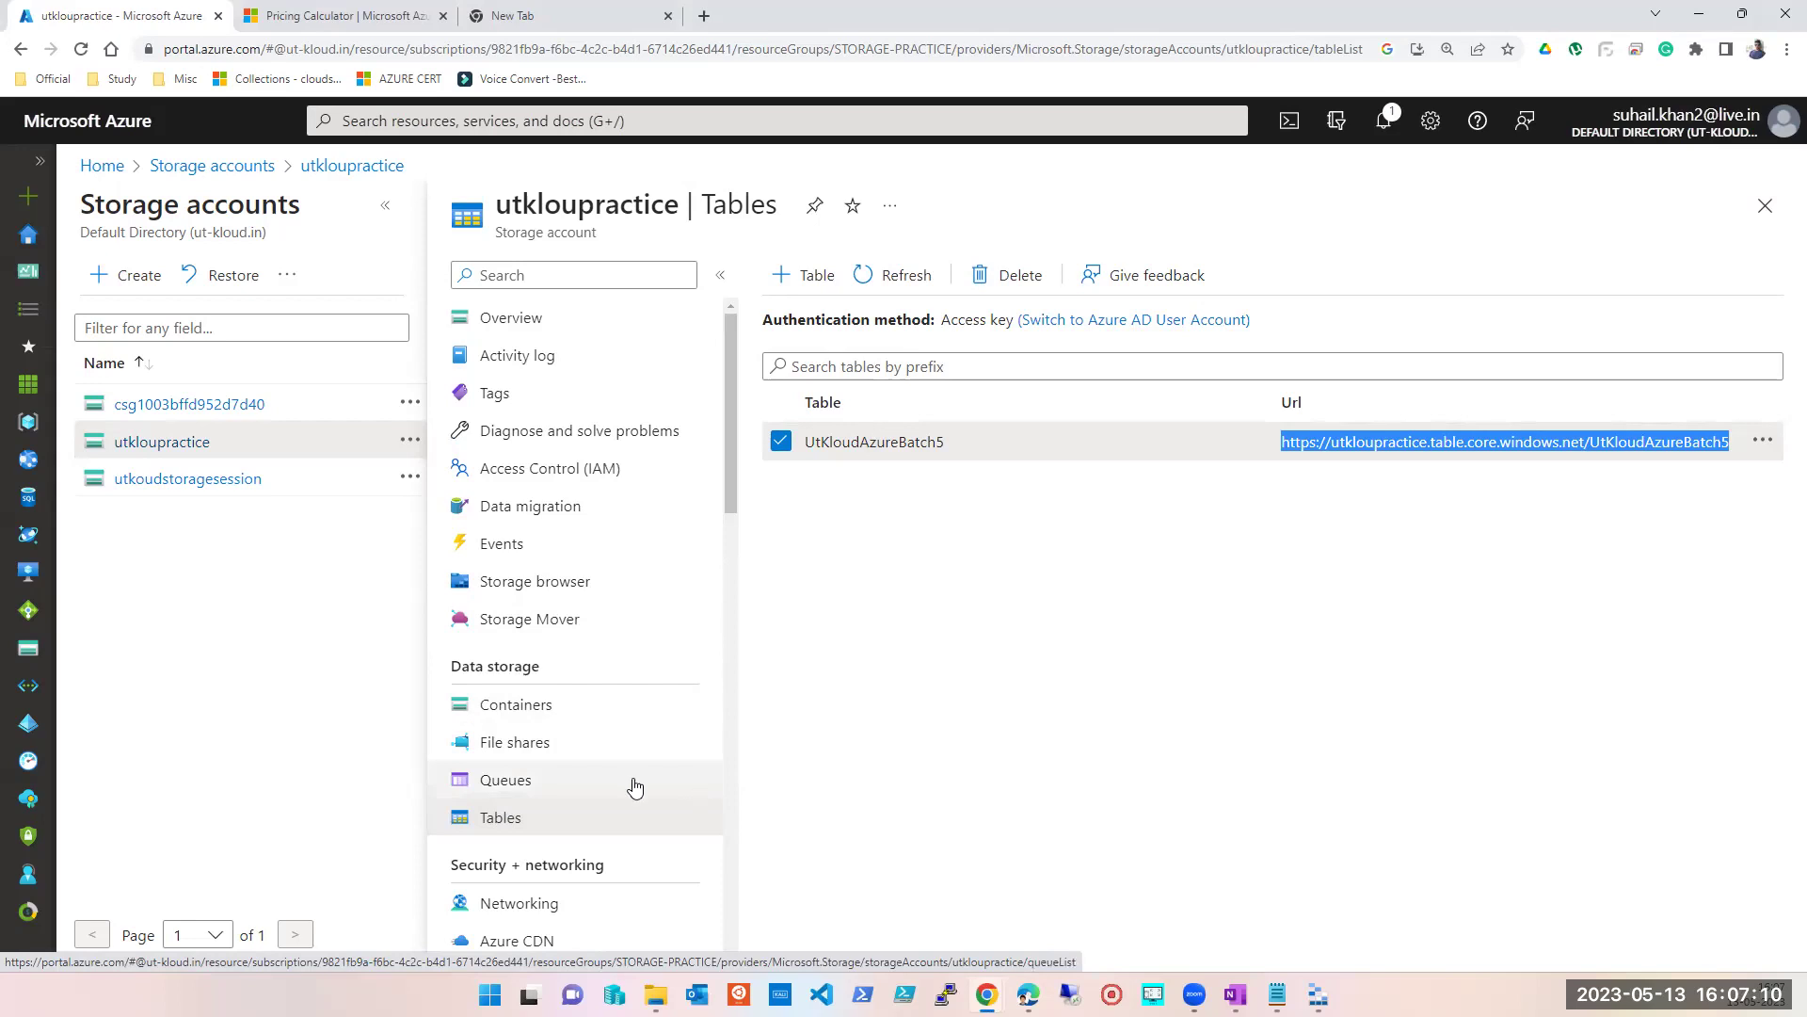
click(513, 704)
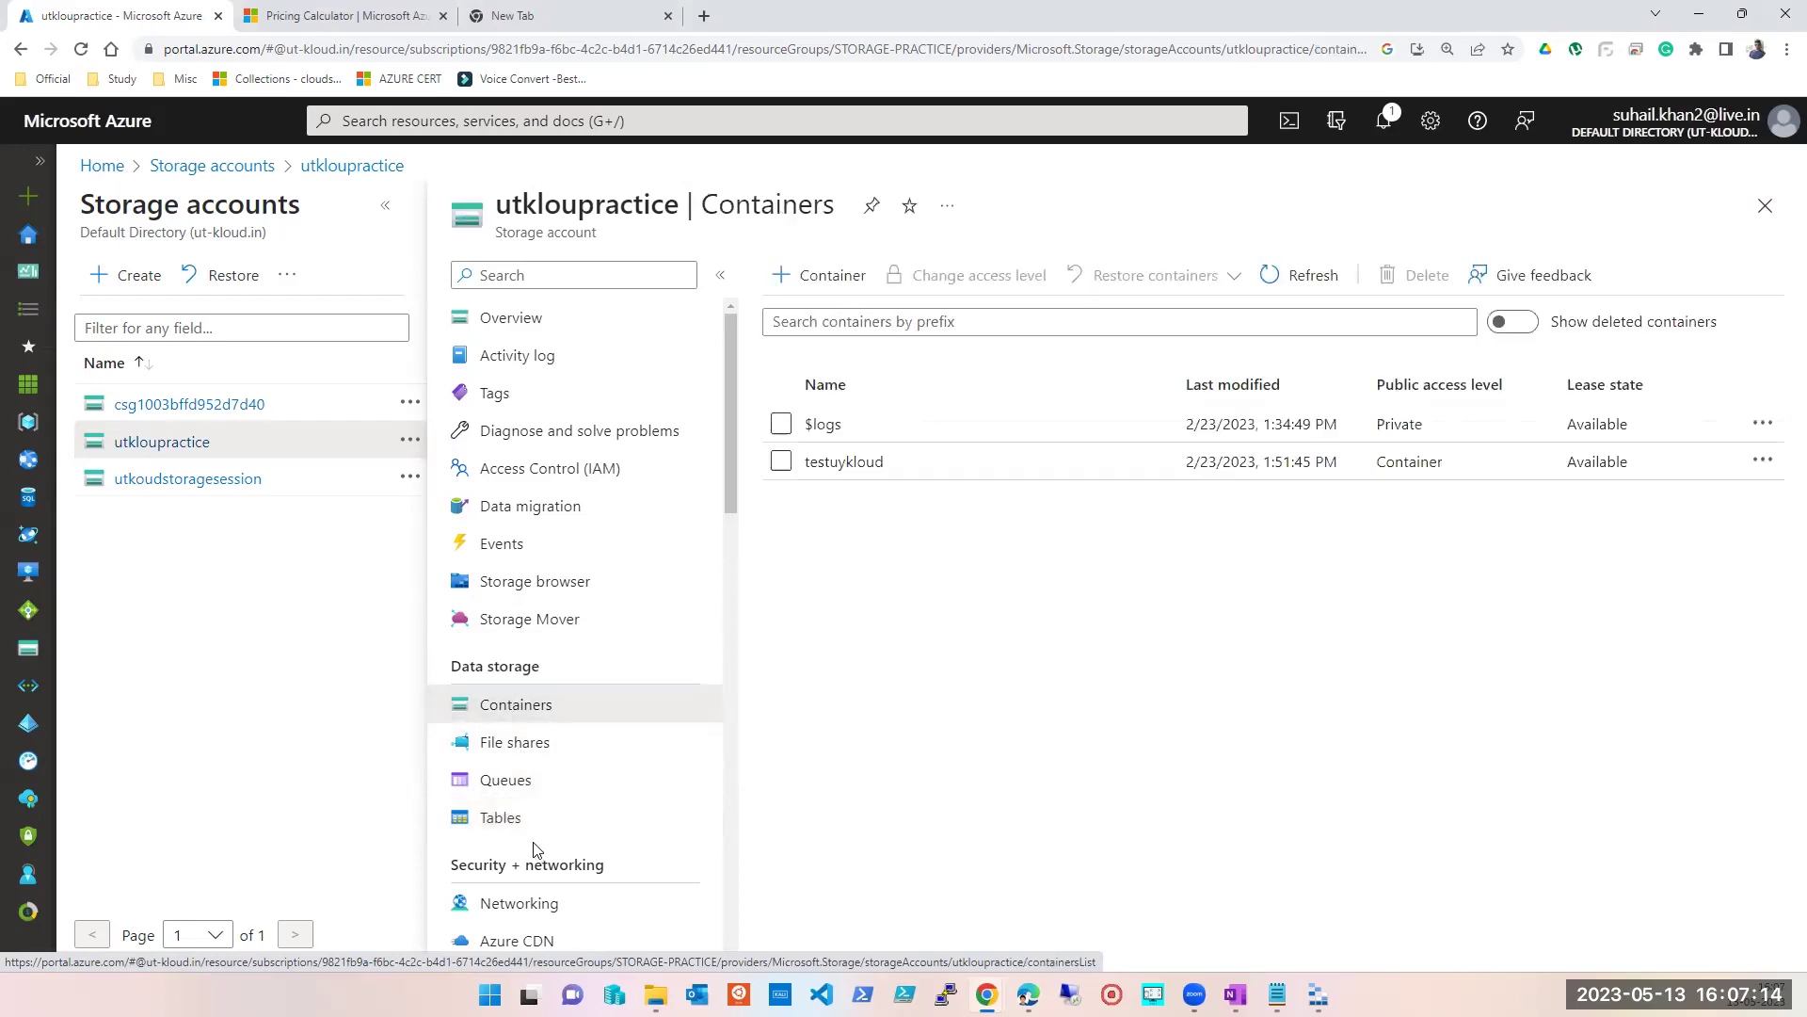
click(386, 205)
click(1759, 430)
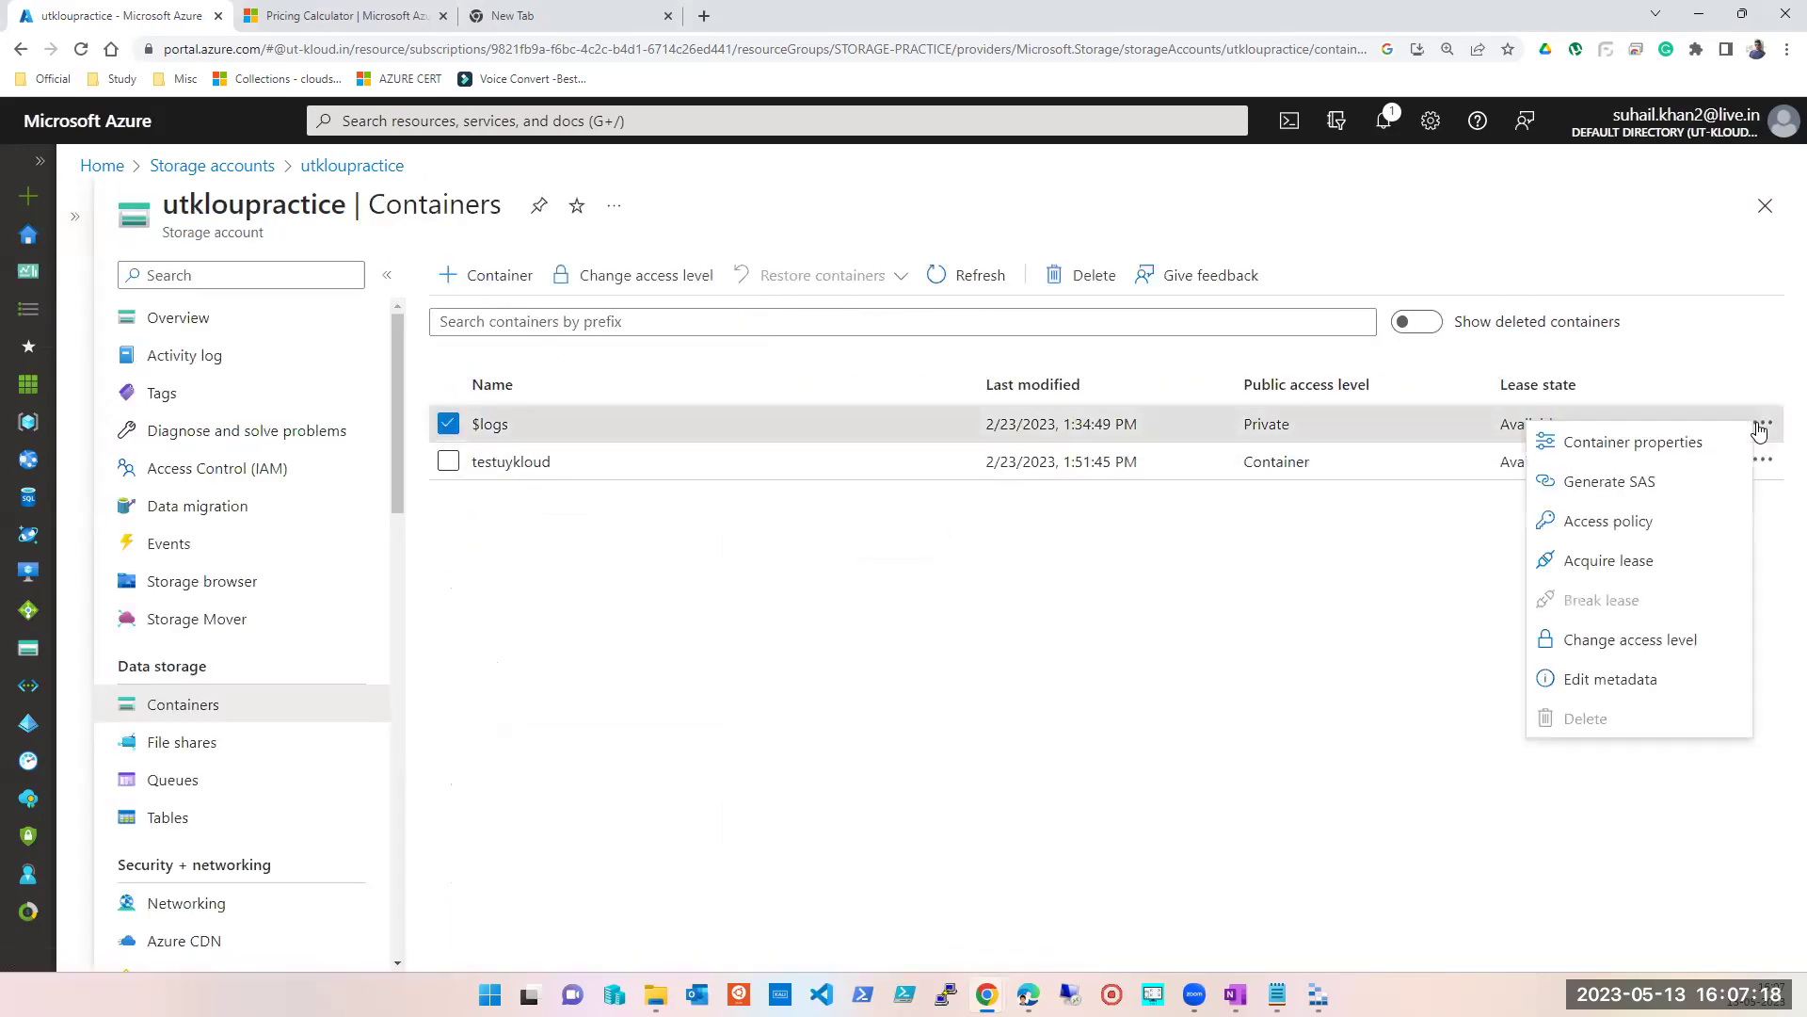
click(1611, 523)
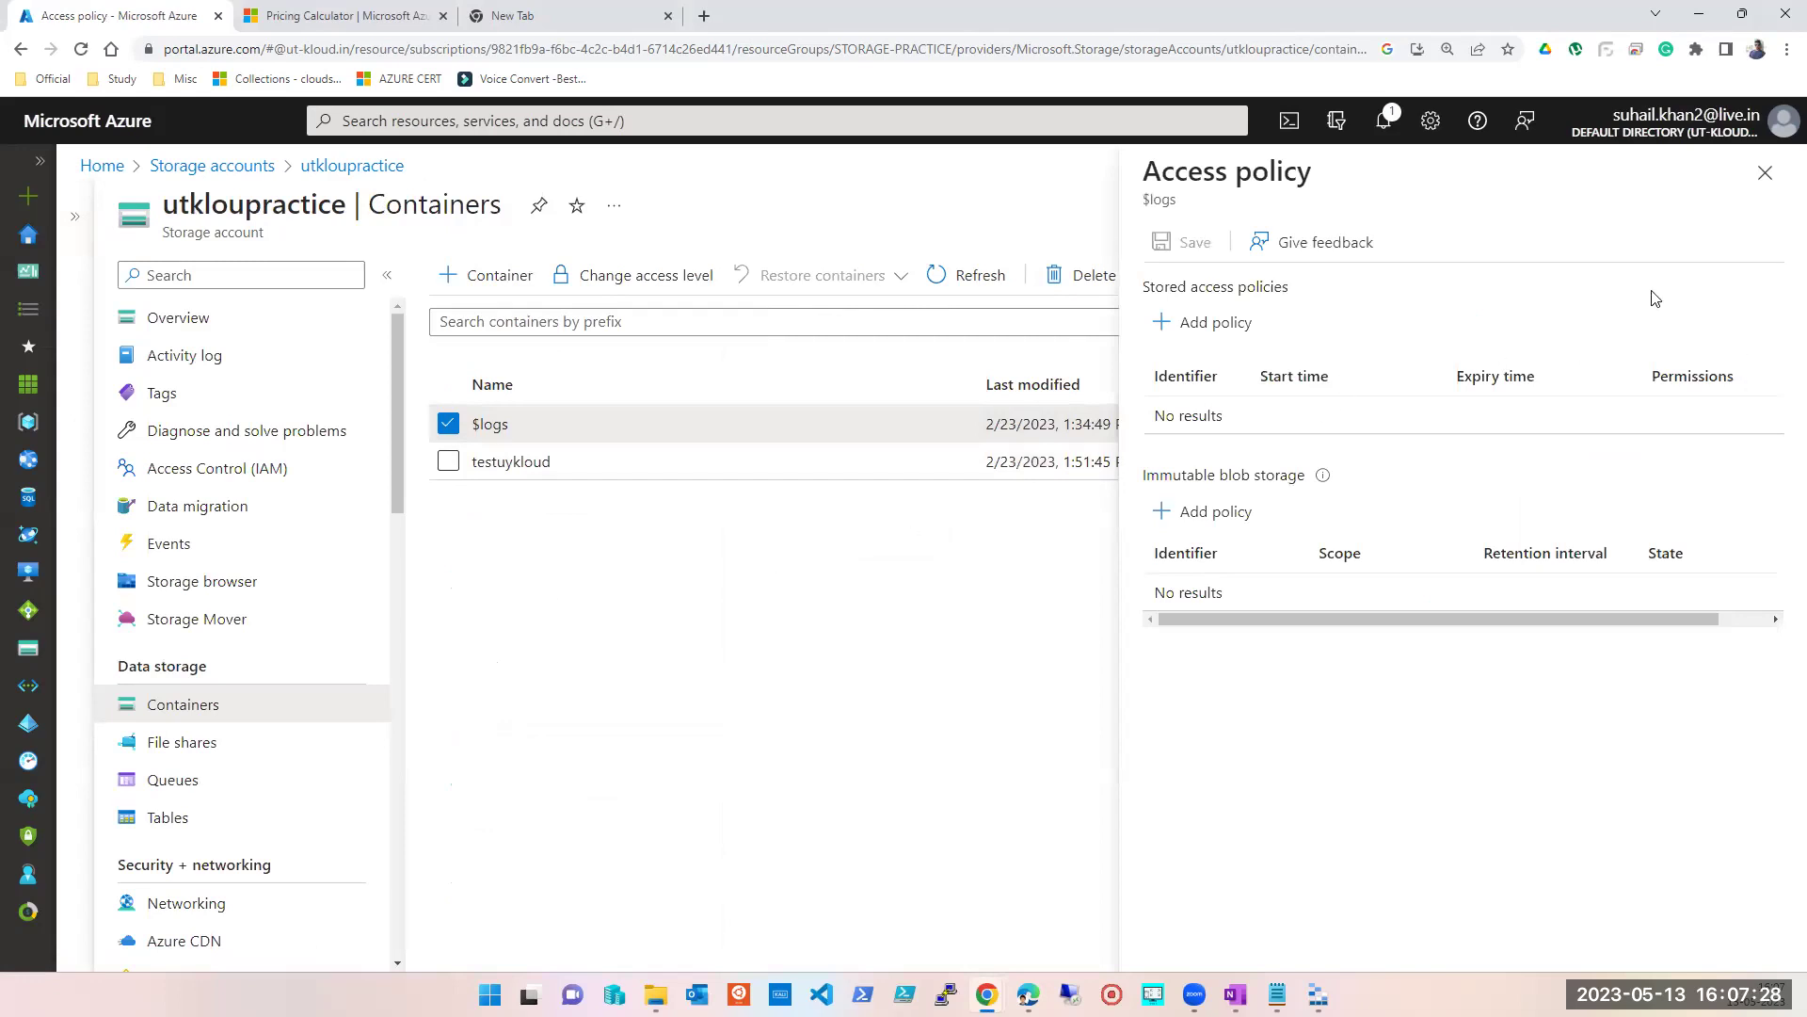
click(1765, 173)
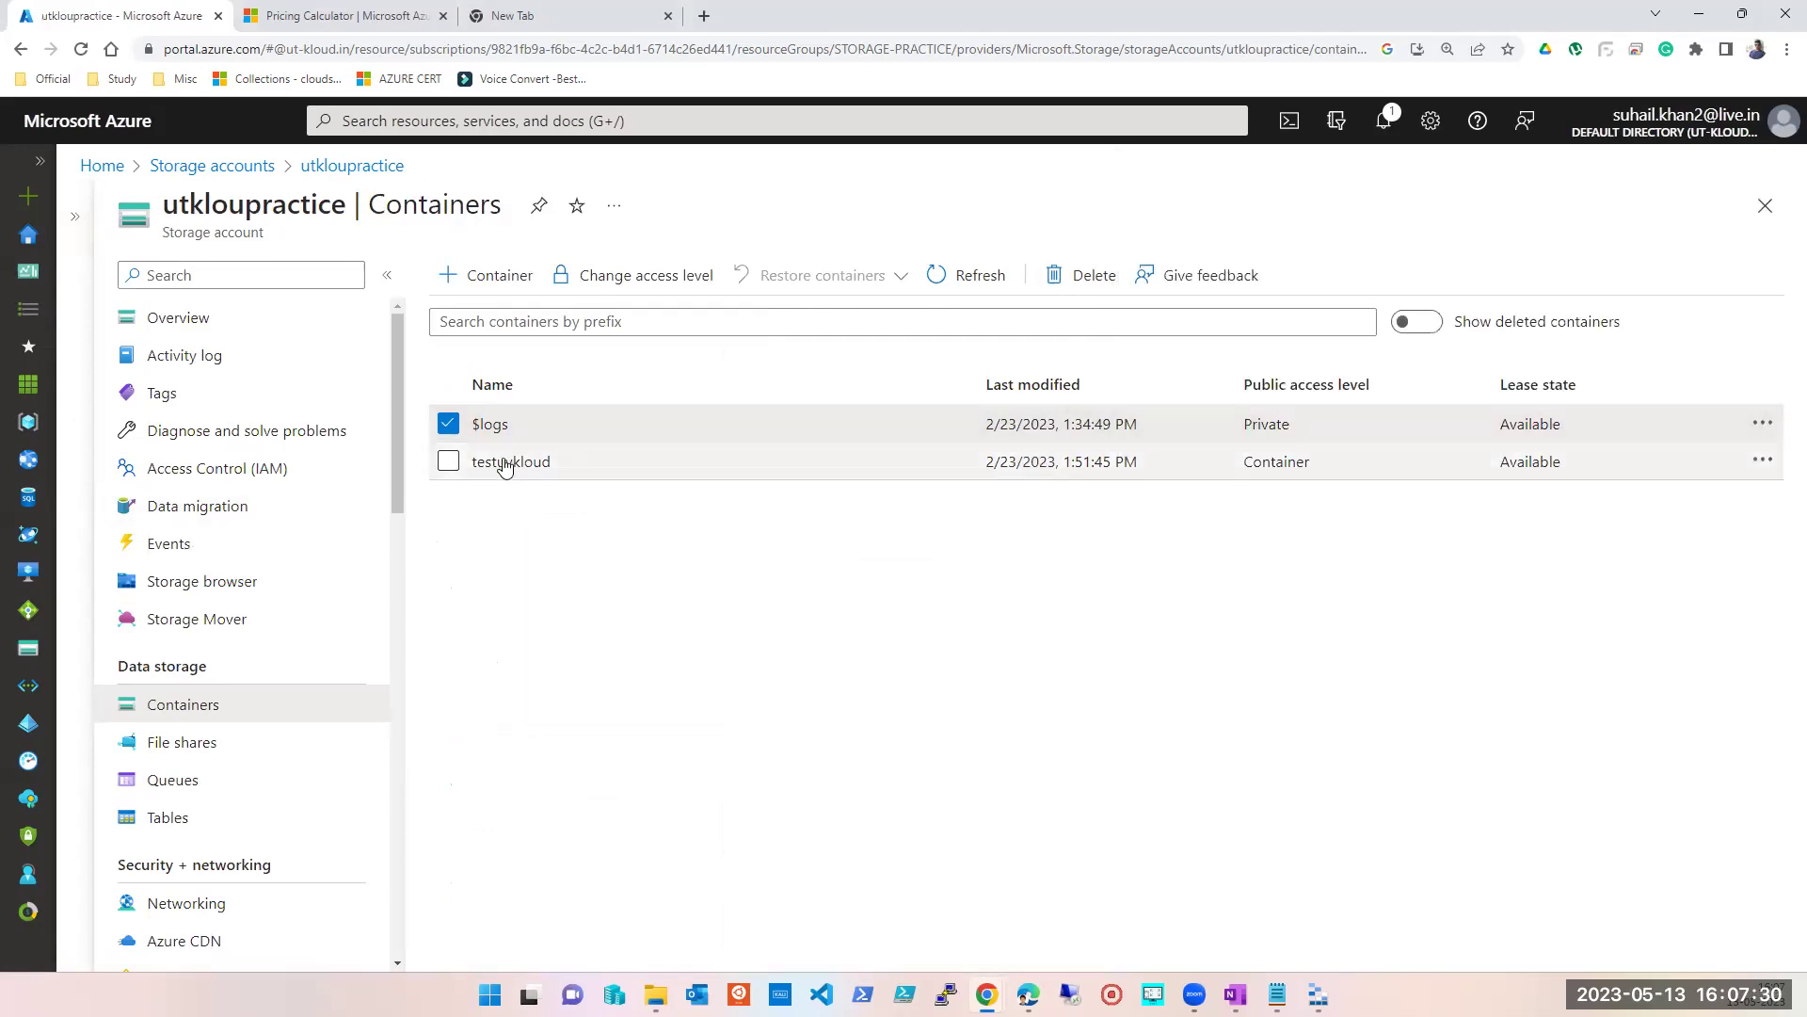
click(503, 465)
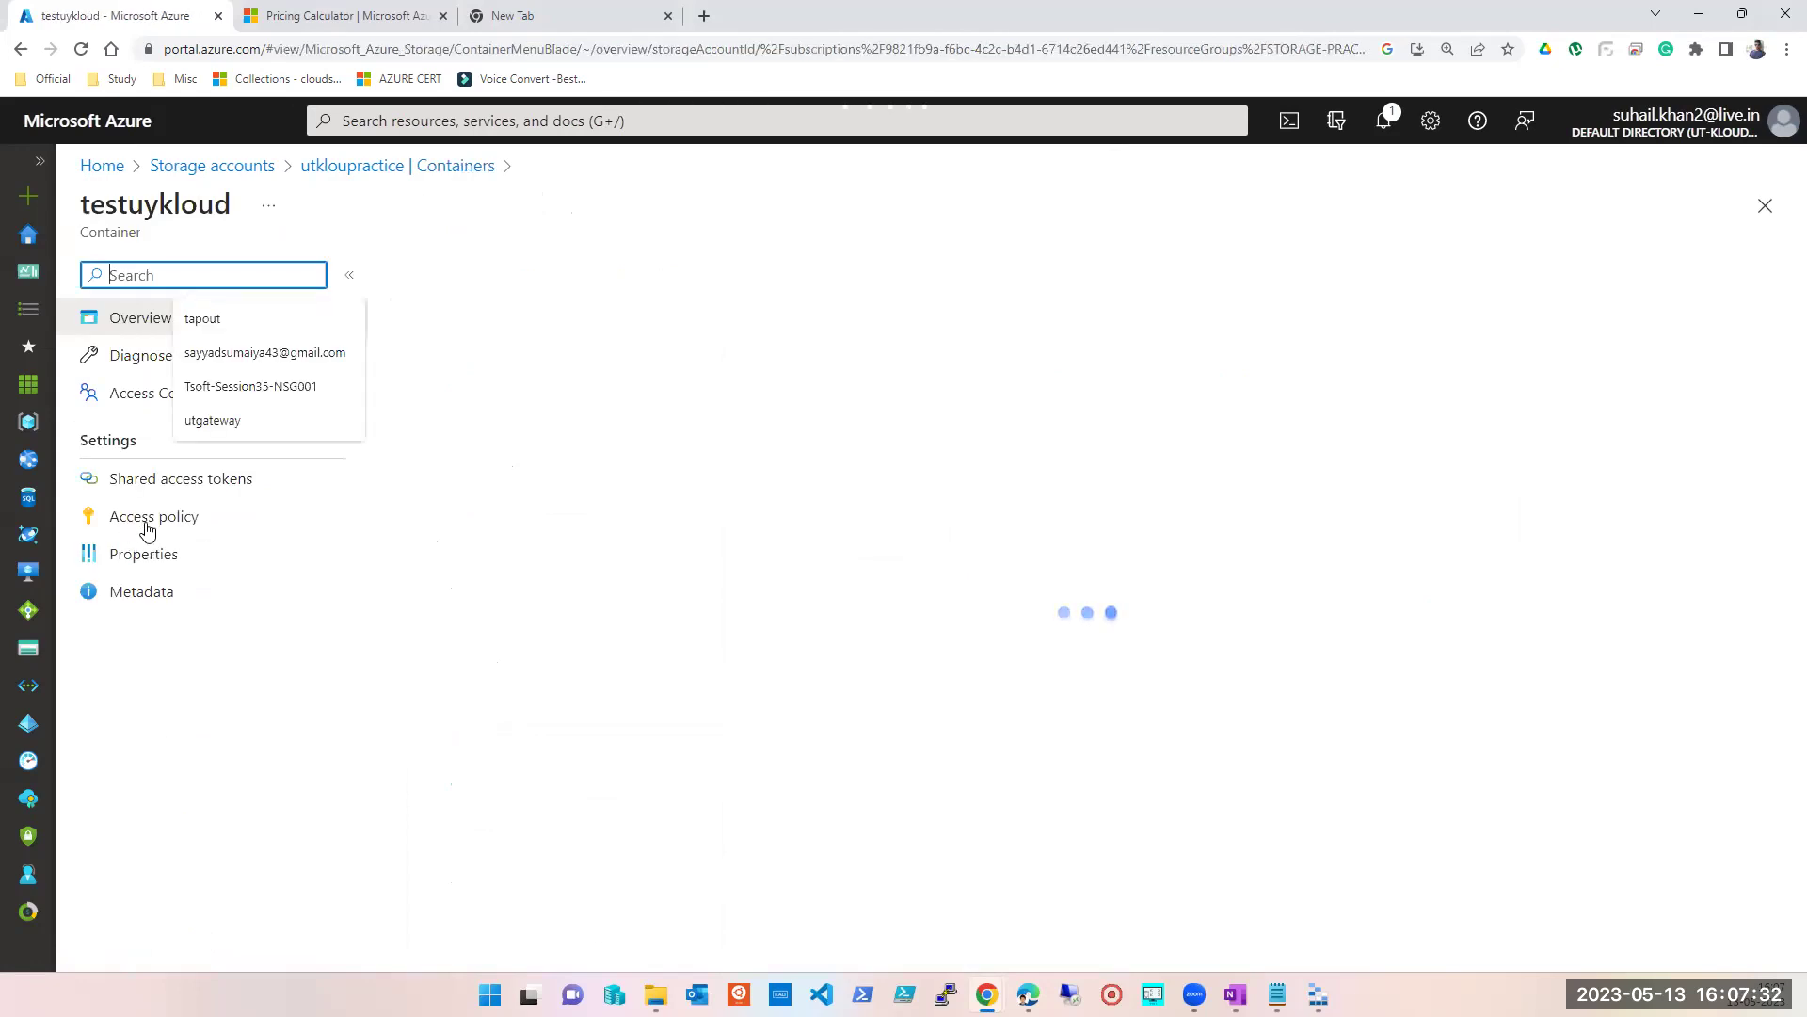
click(147, 527)
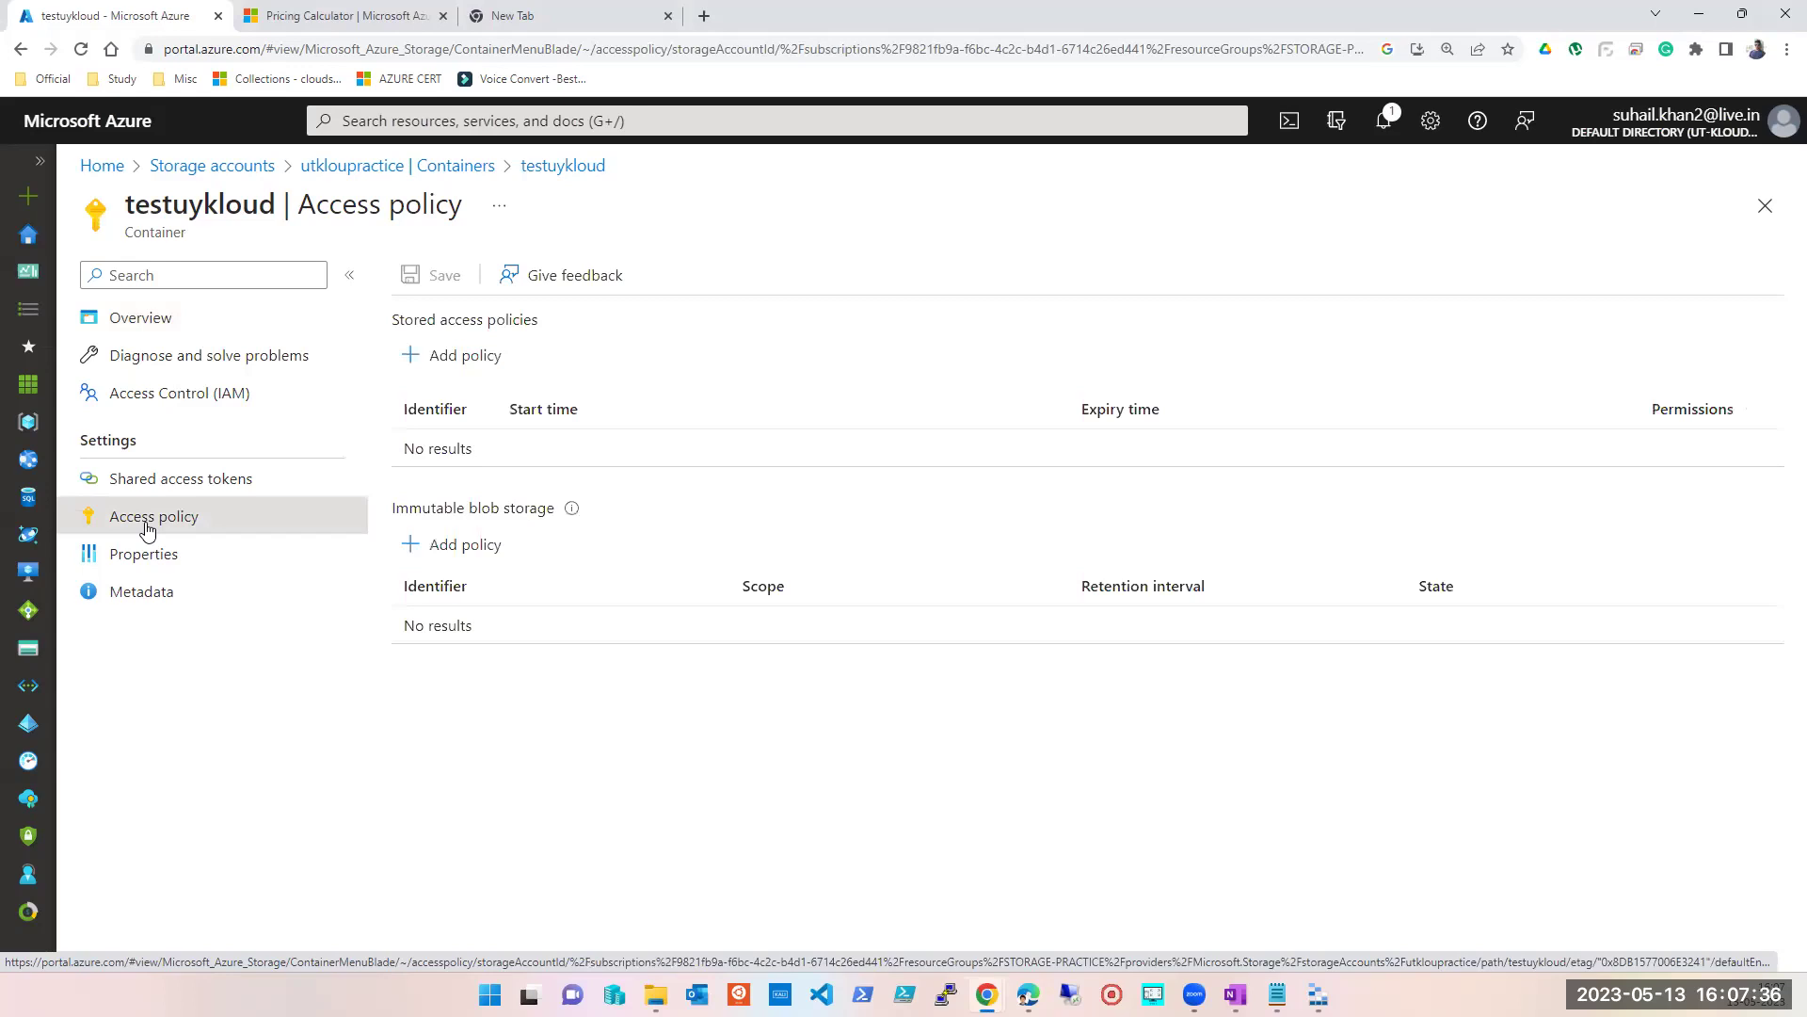
click(173, 483)
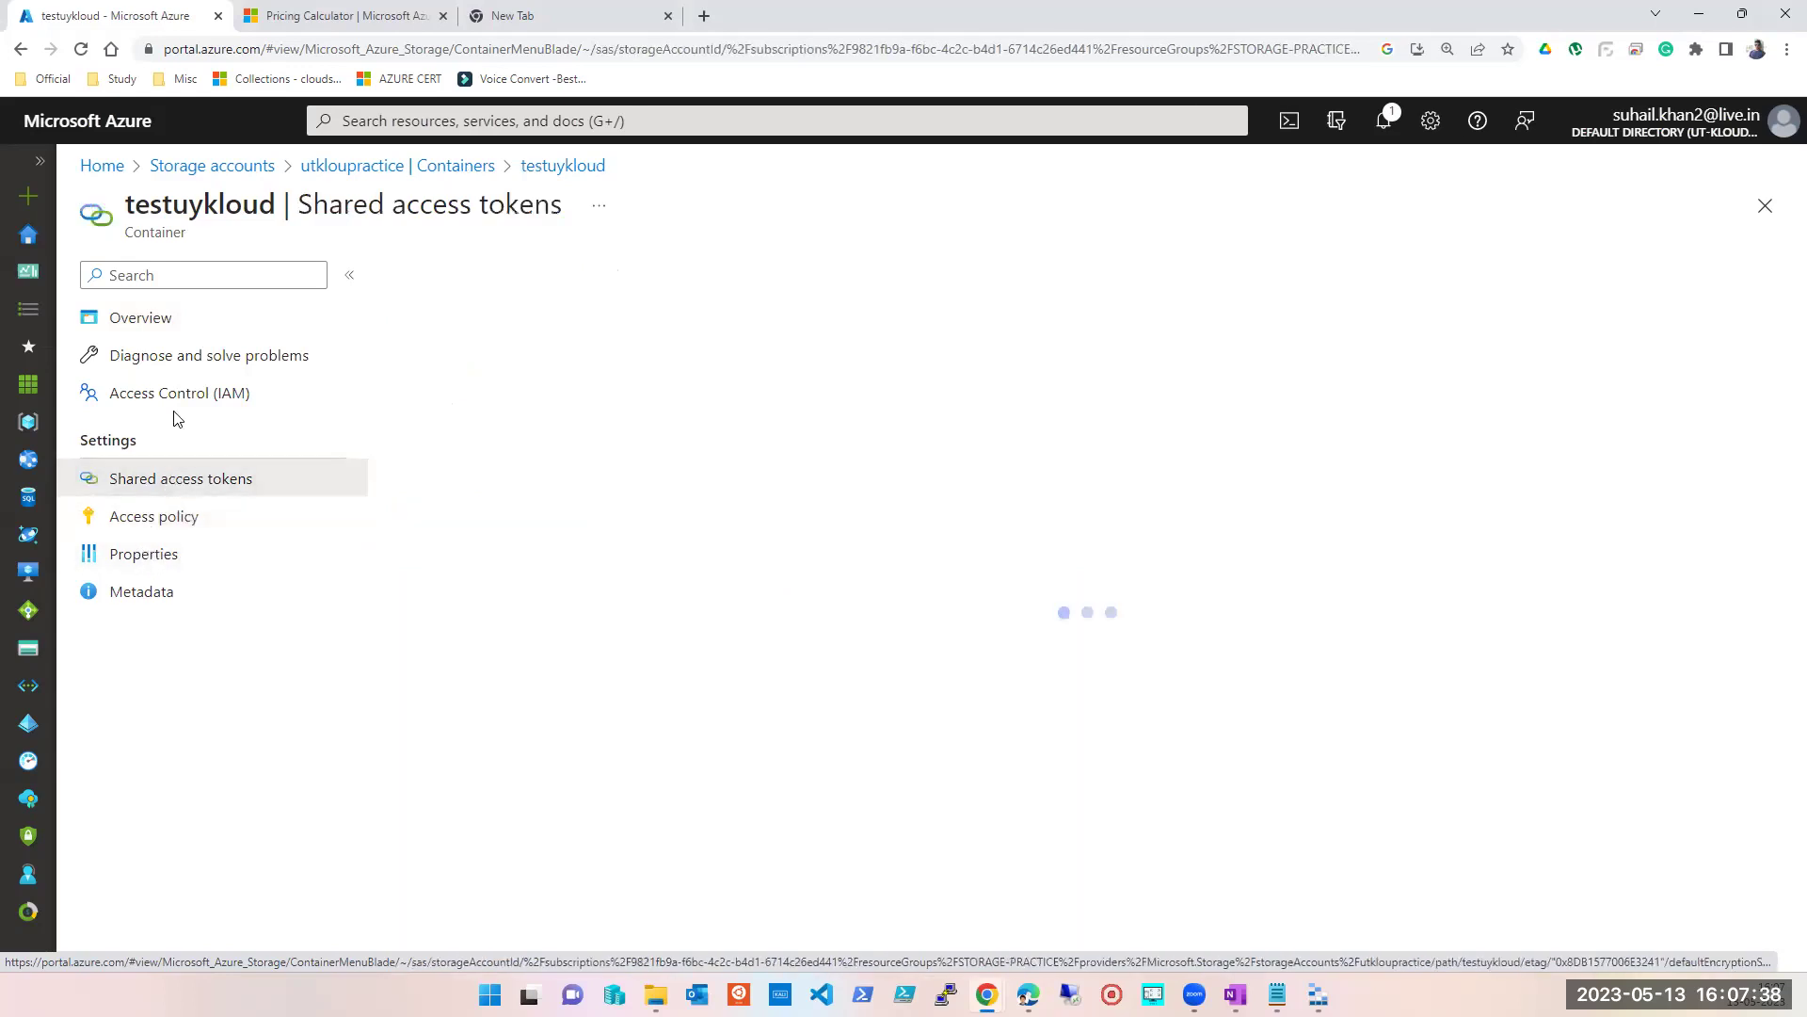
click(1762, 209)
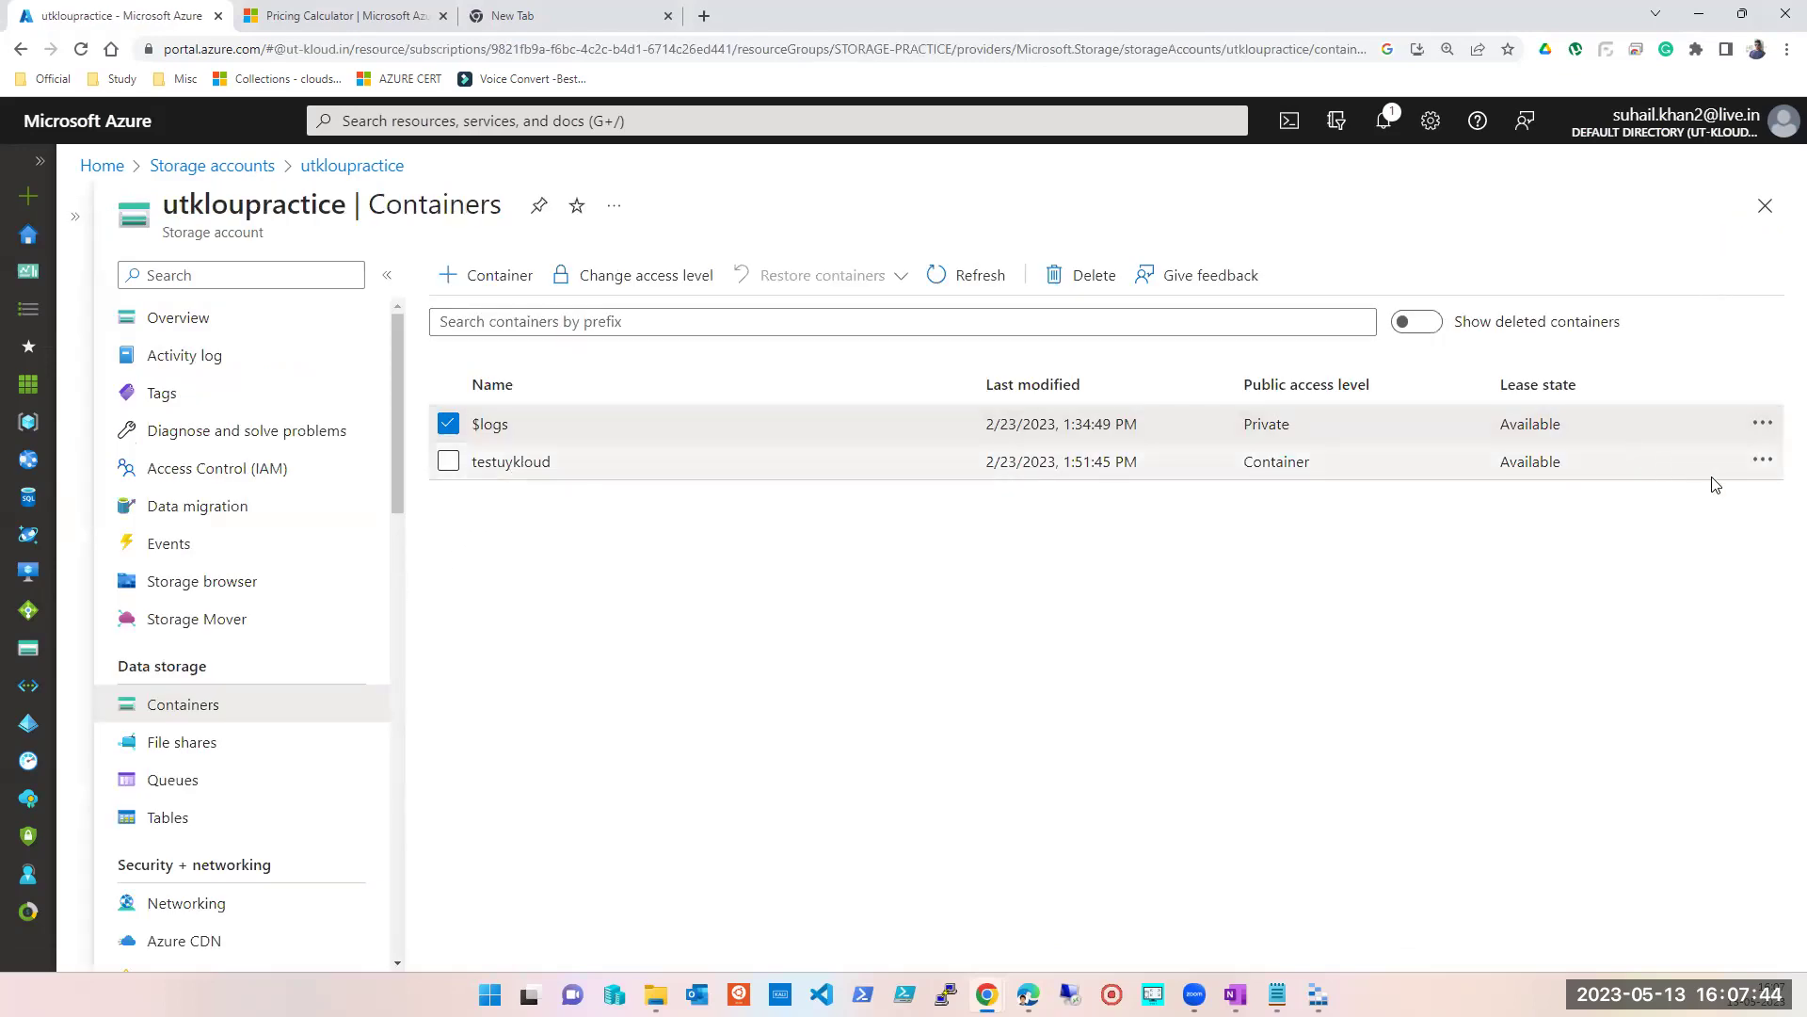
click(1765, 460)
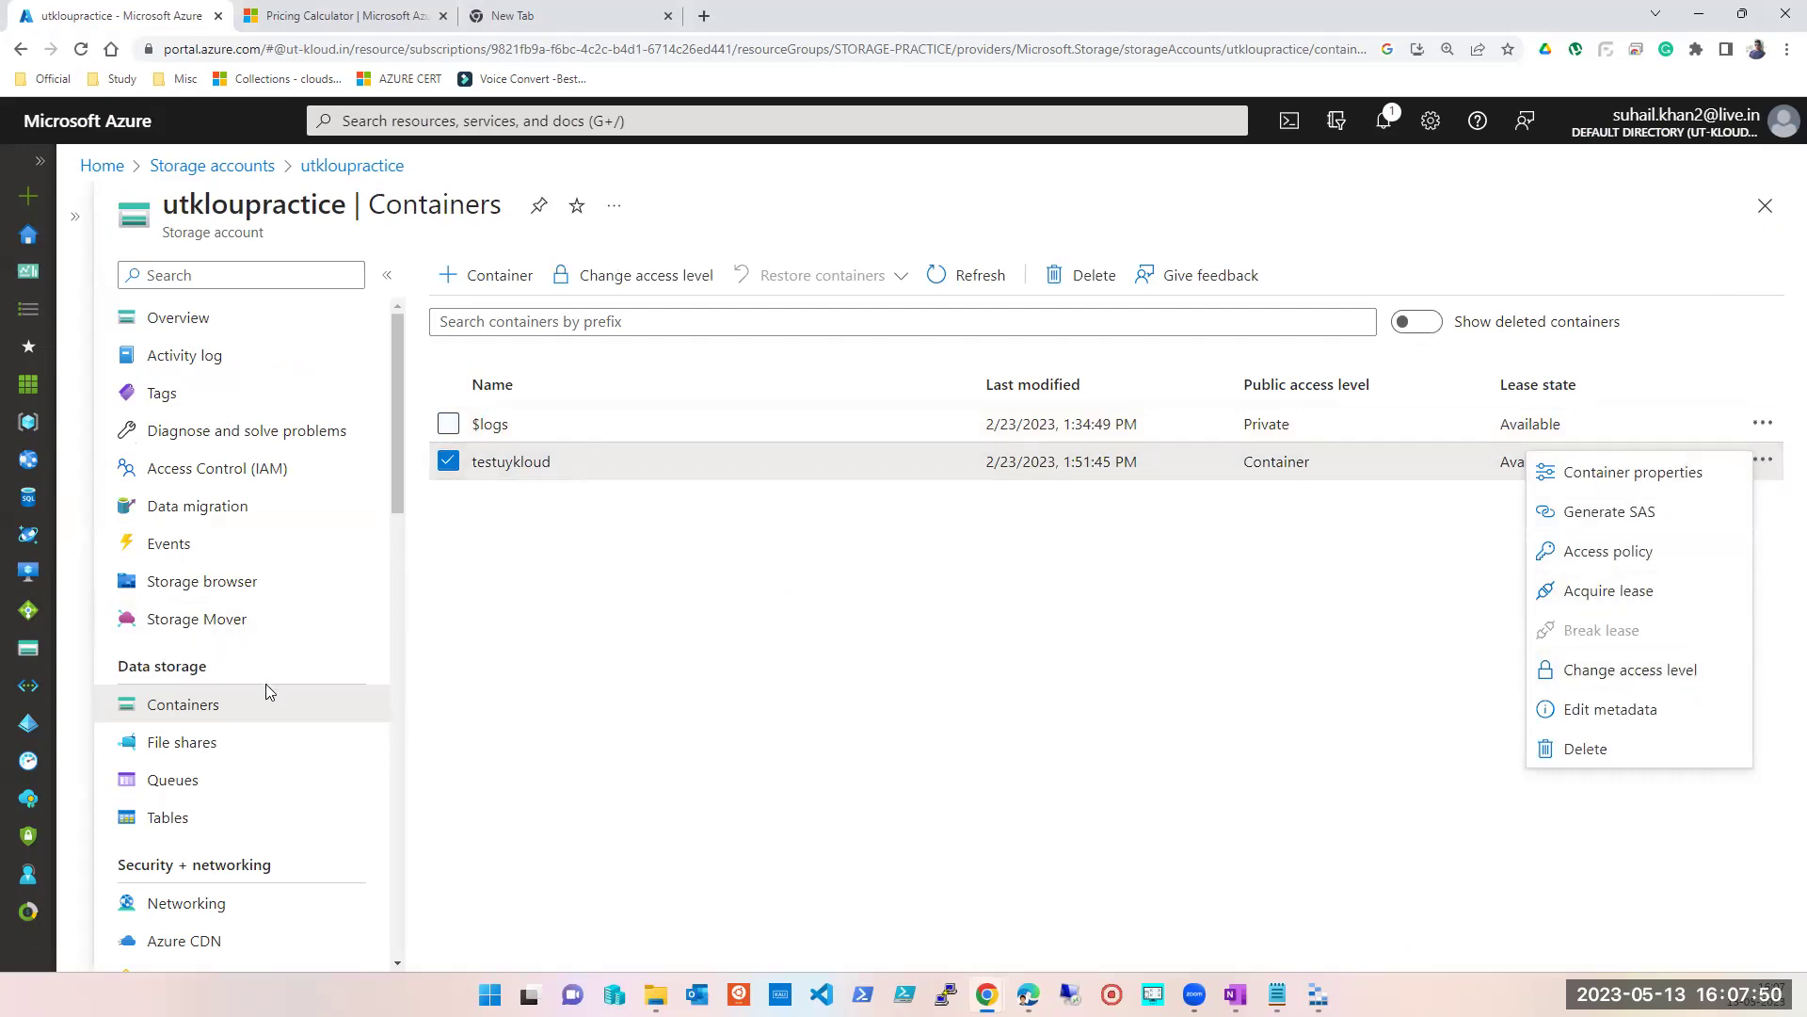
click(527, 466)
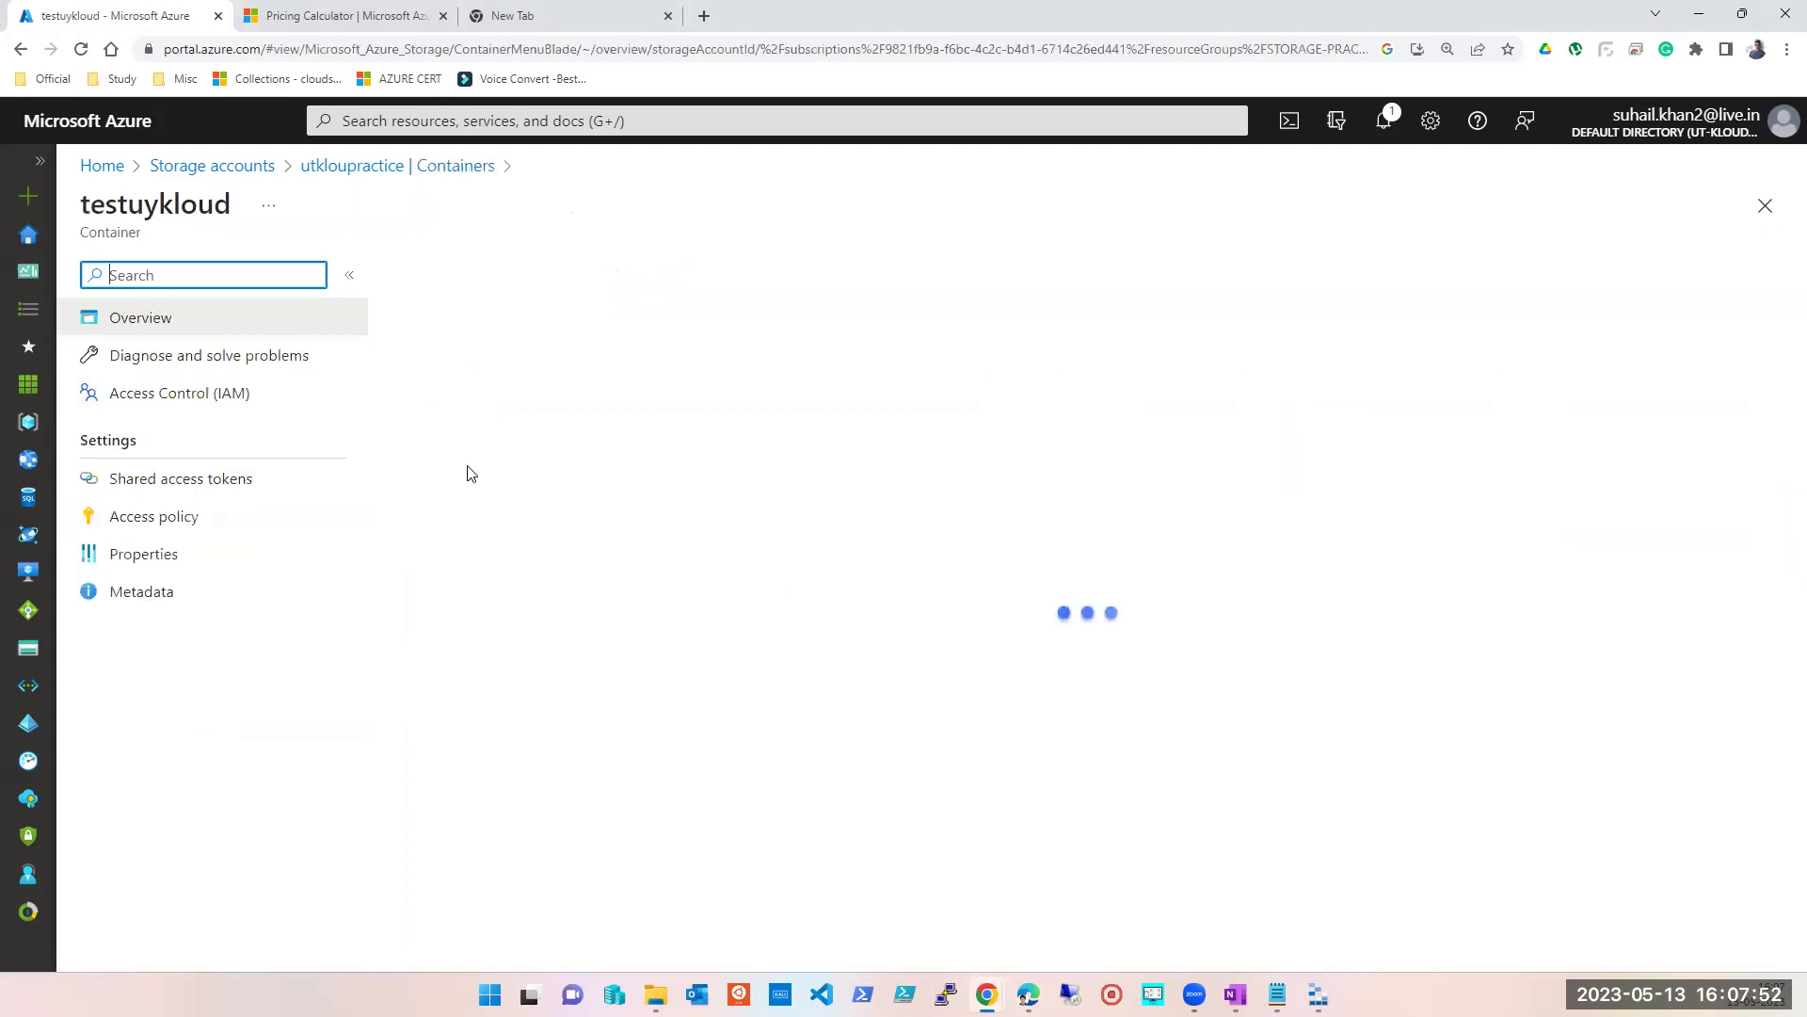
click(198, 486)
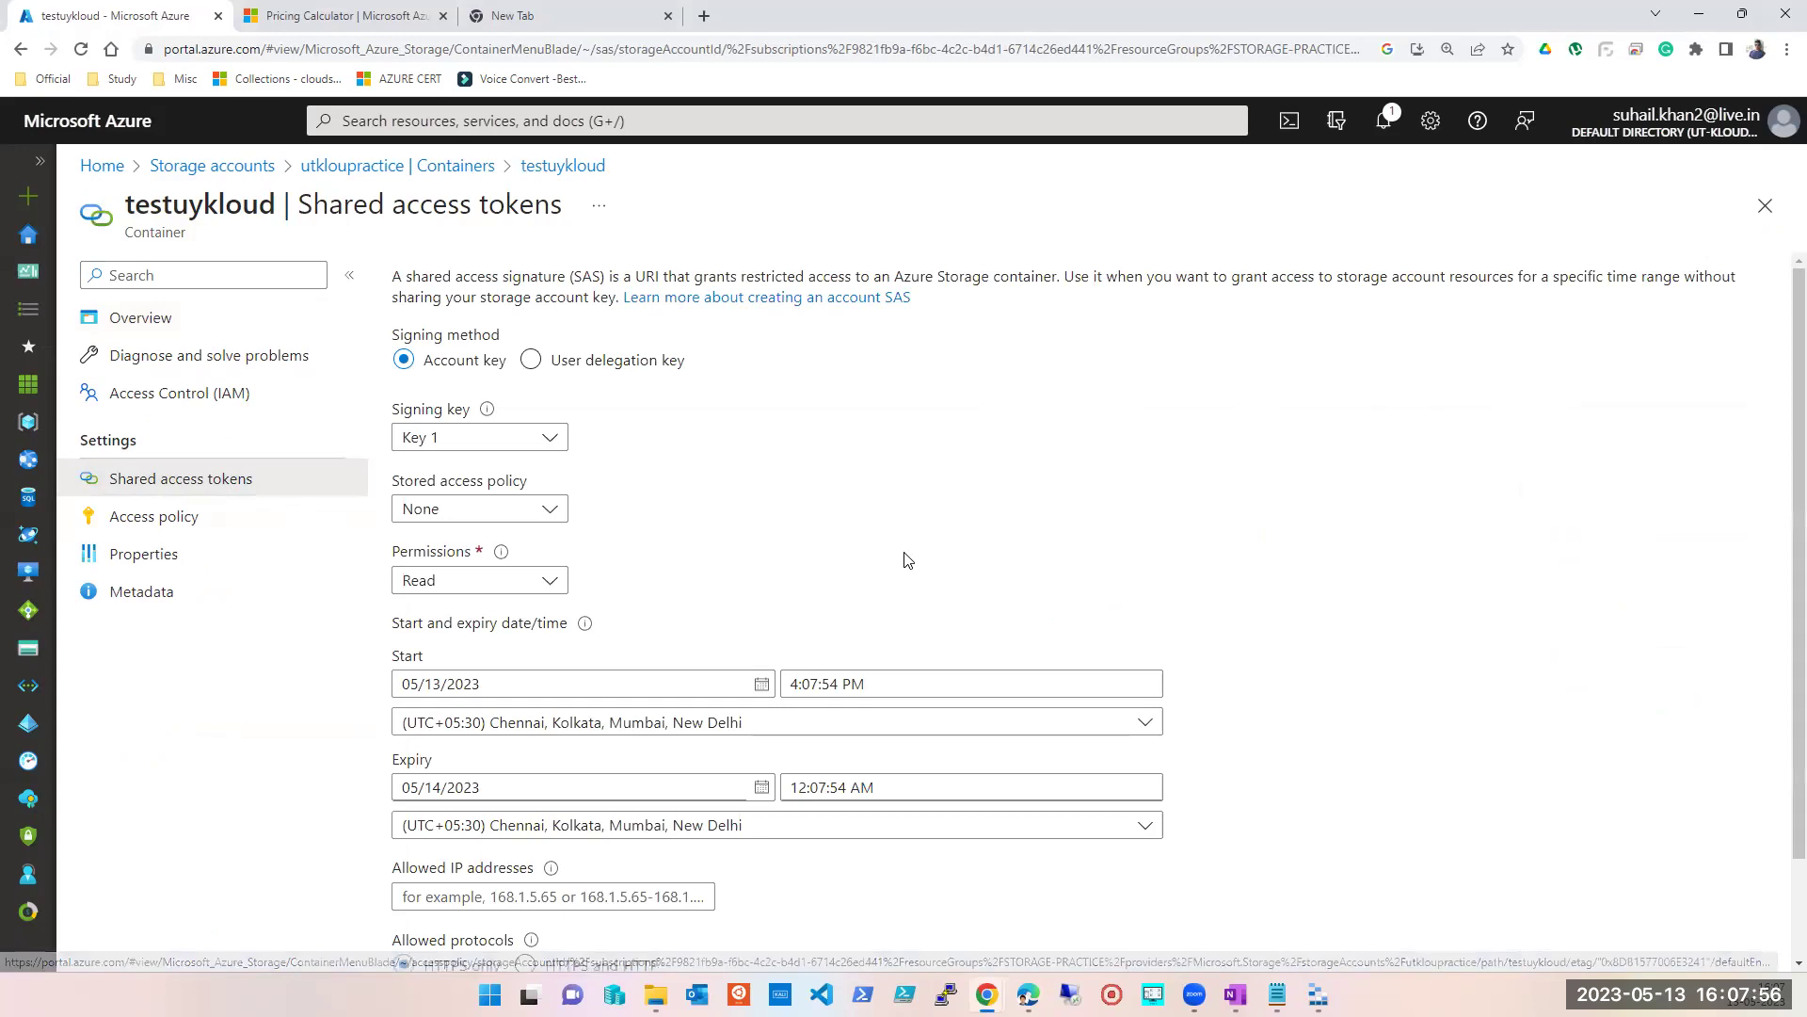
scroll(1002, 672, down, 2)
scroll(715, 641, up, 2)
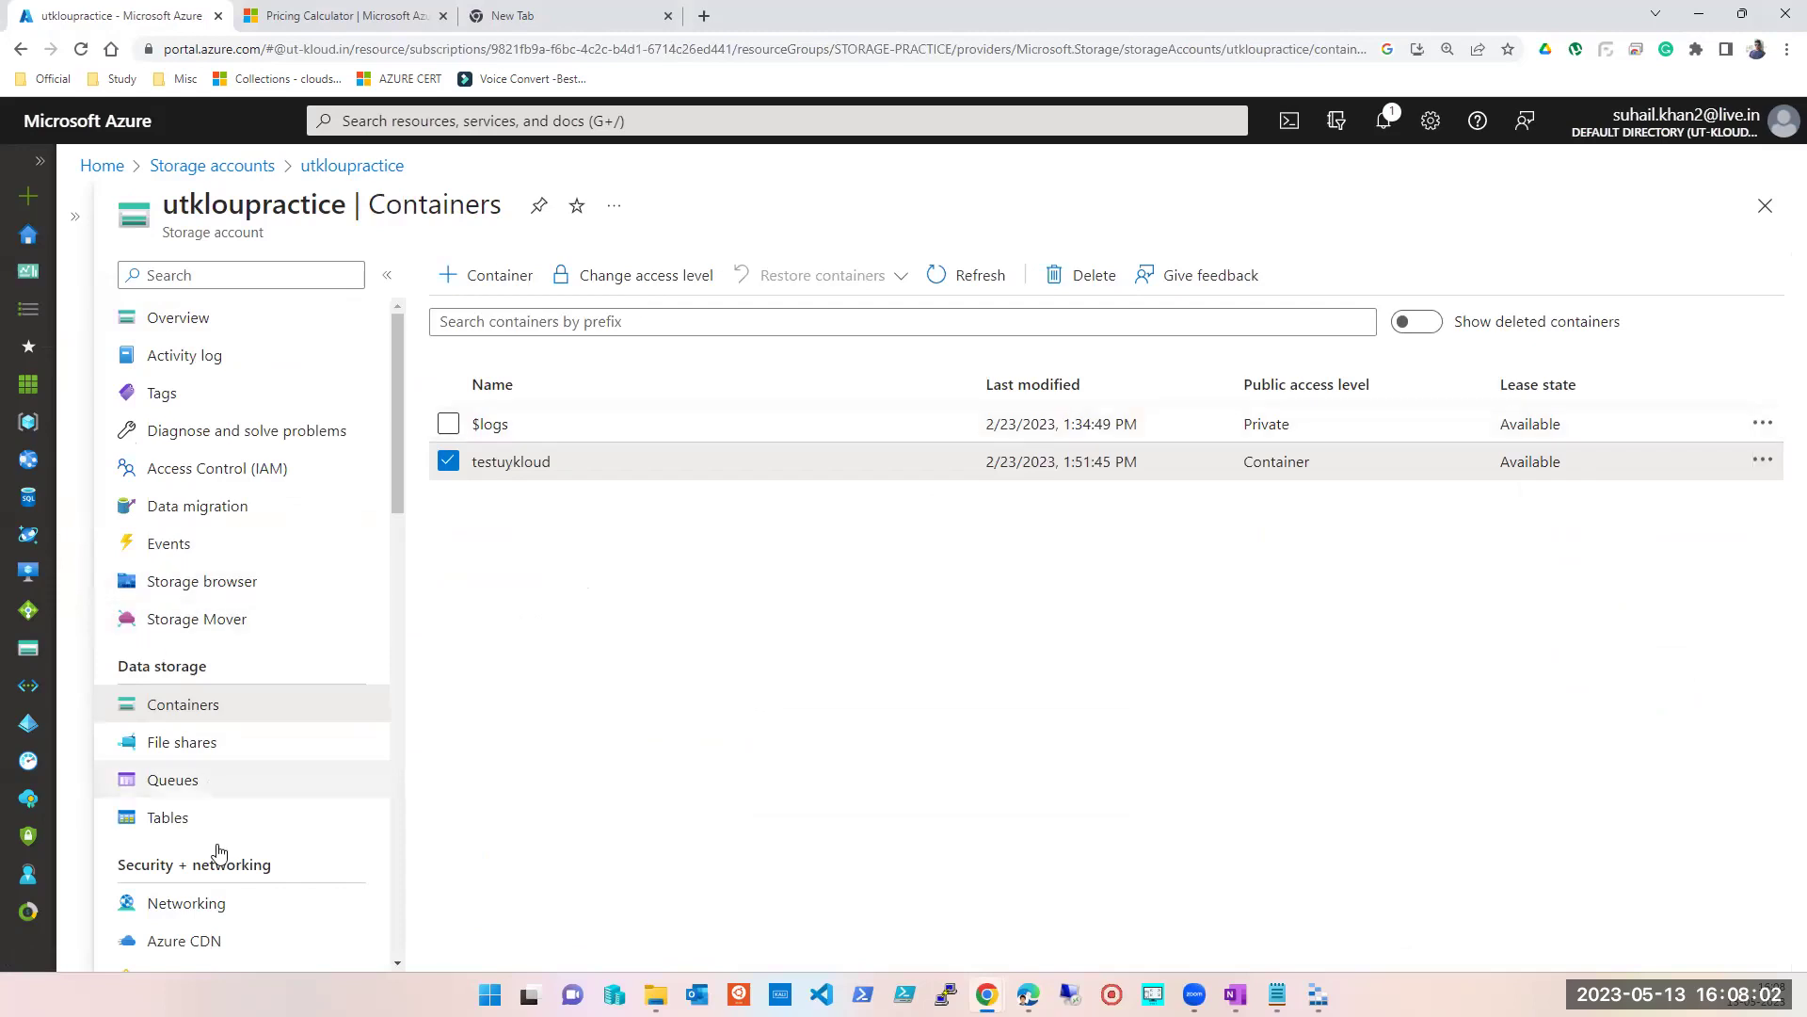
click(533, 470)
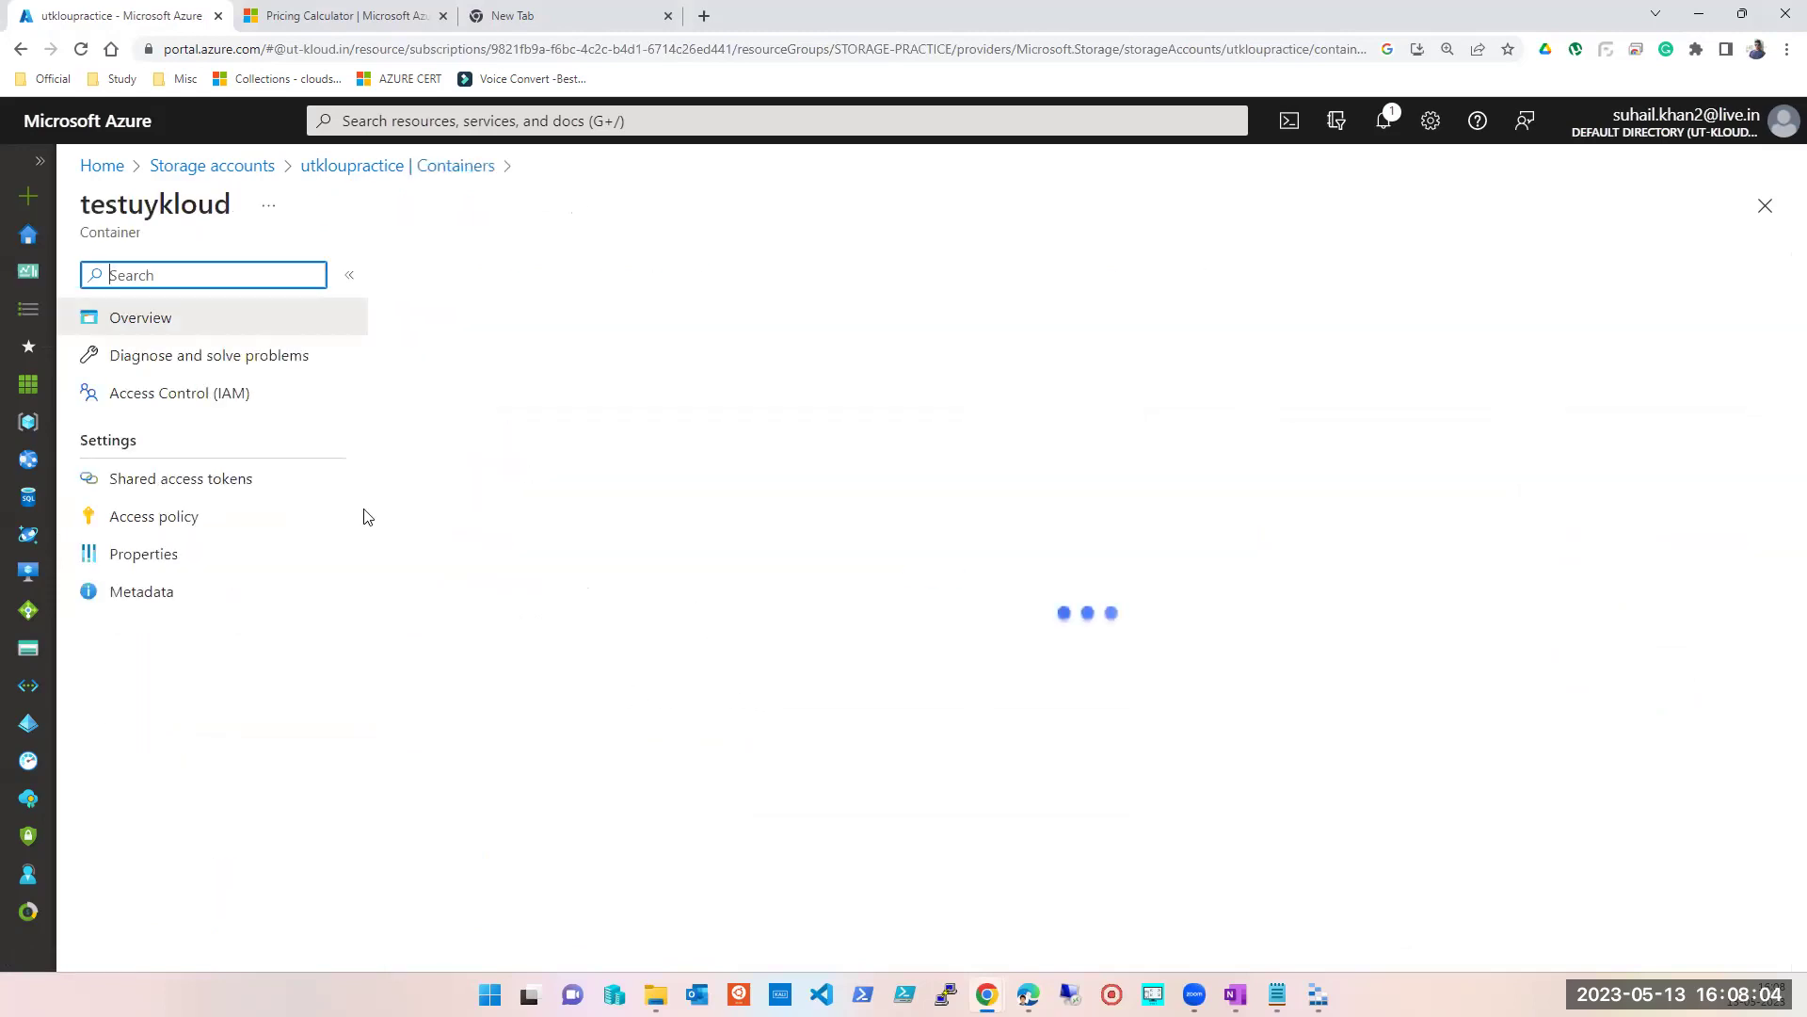
click(148, 480)
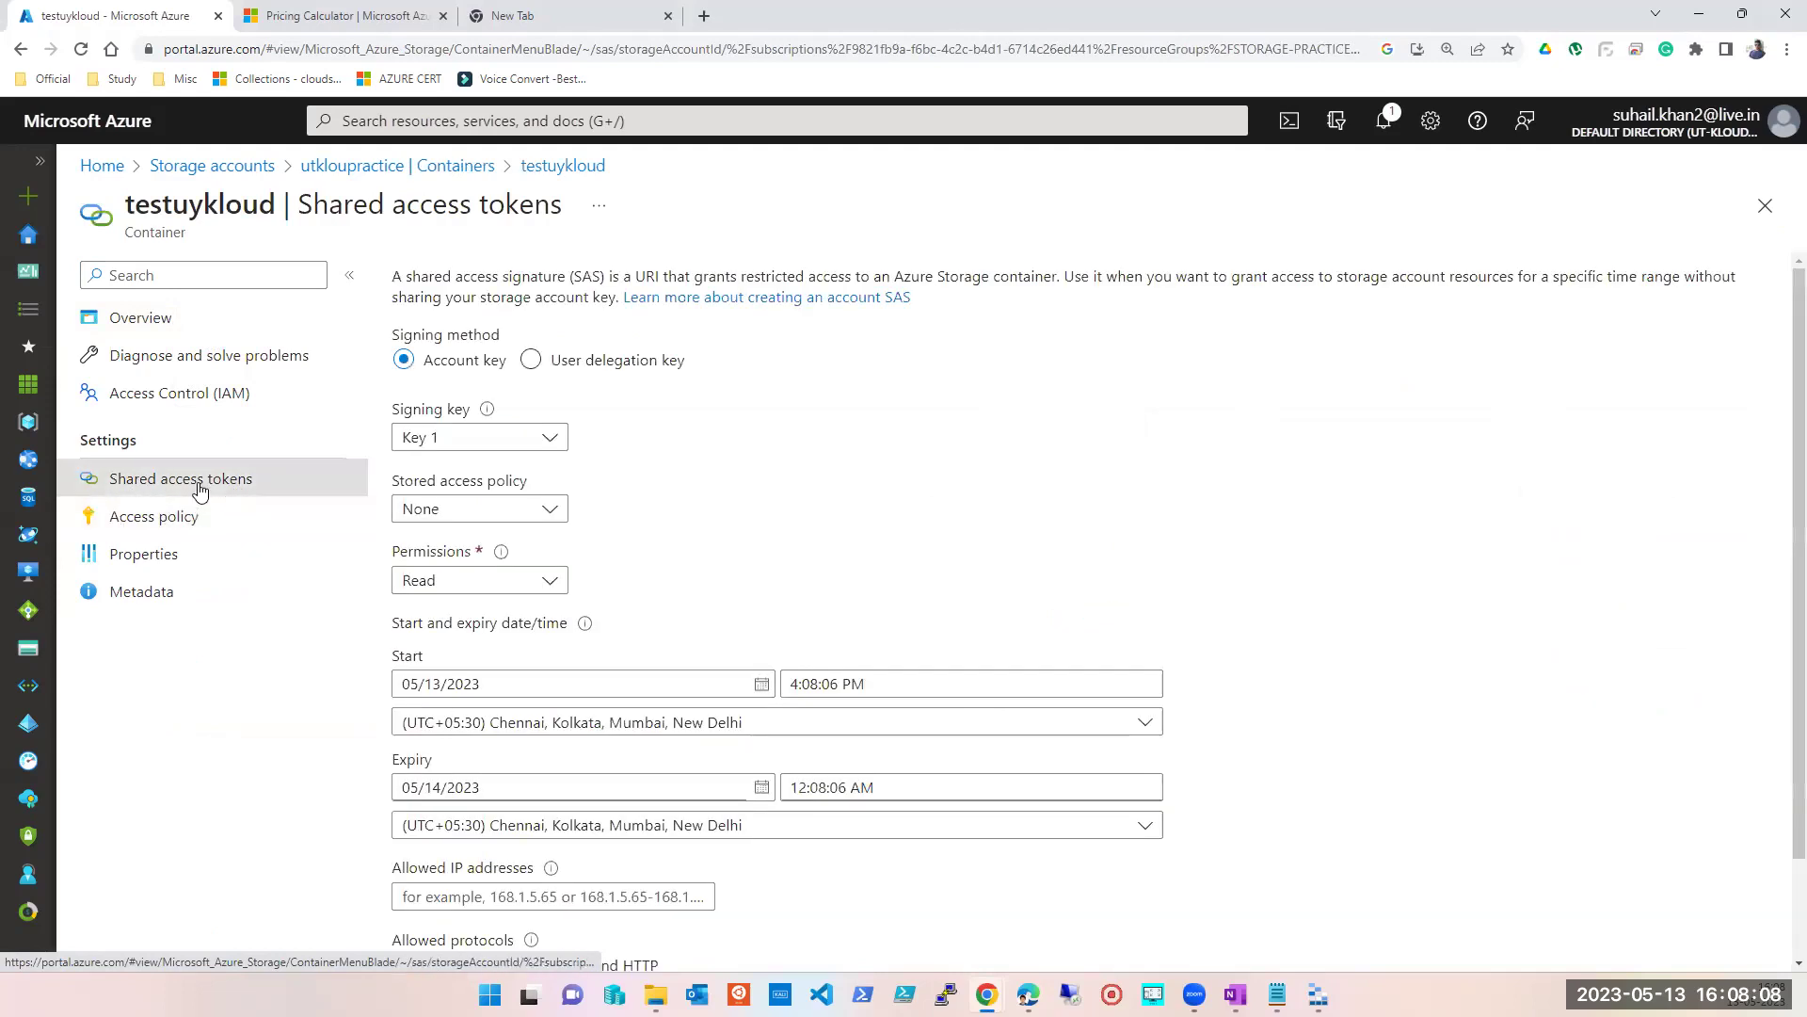
click(536, 440)
click(532, 442)
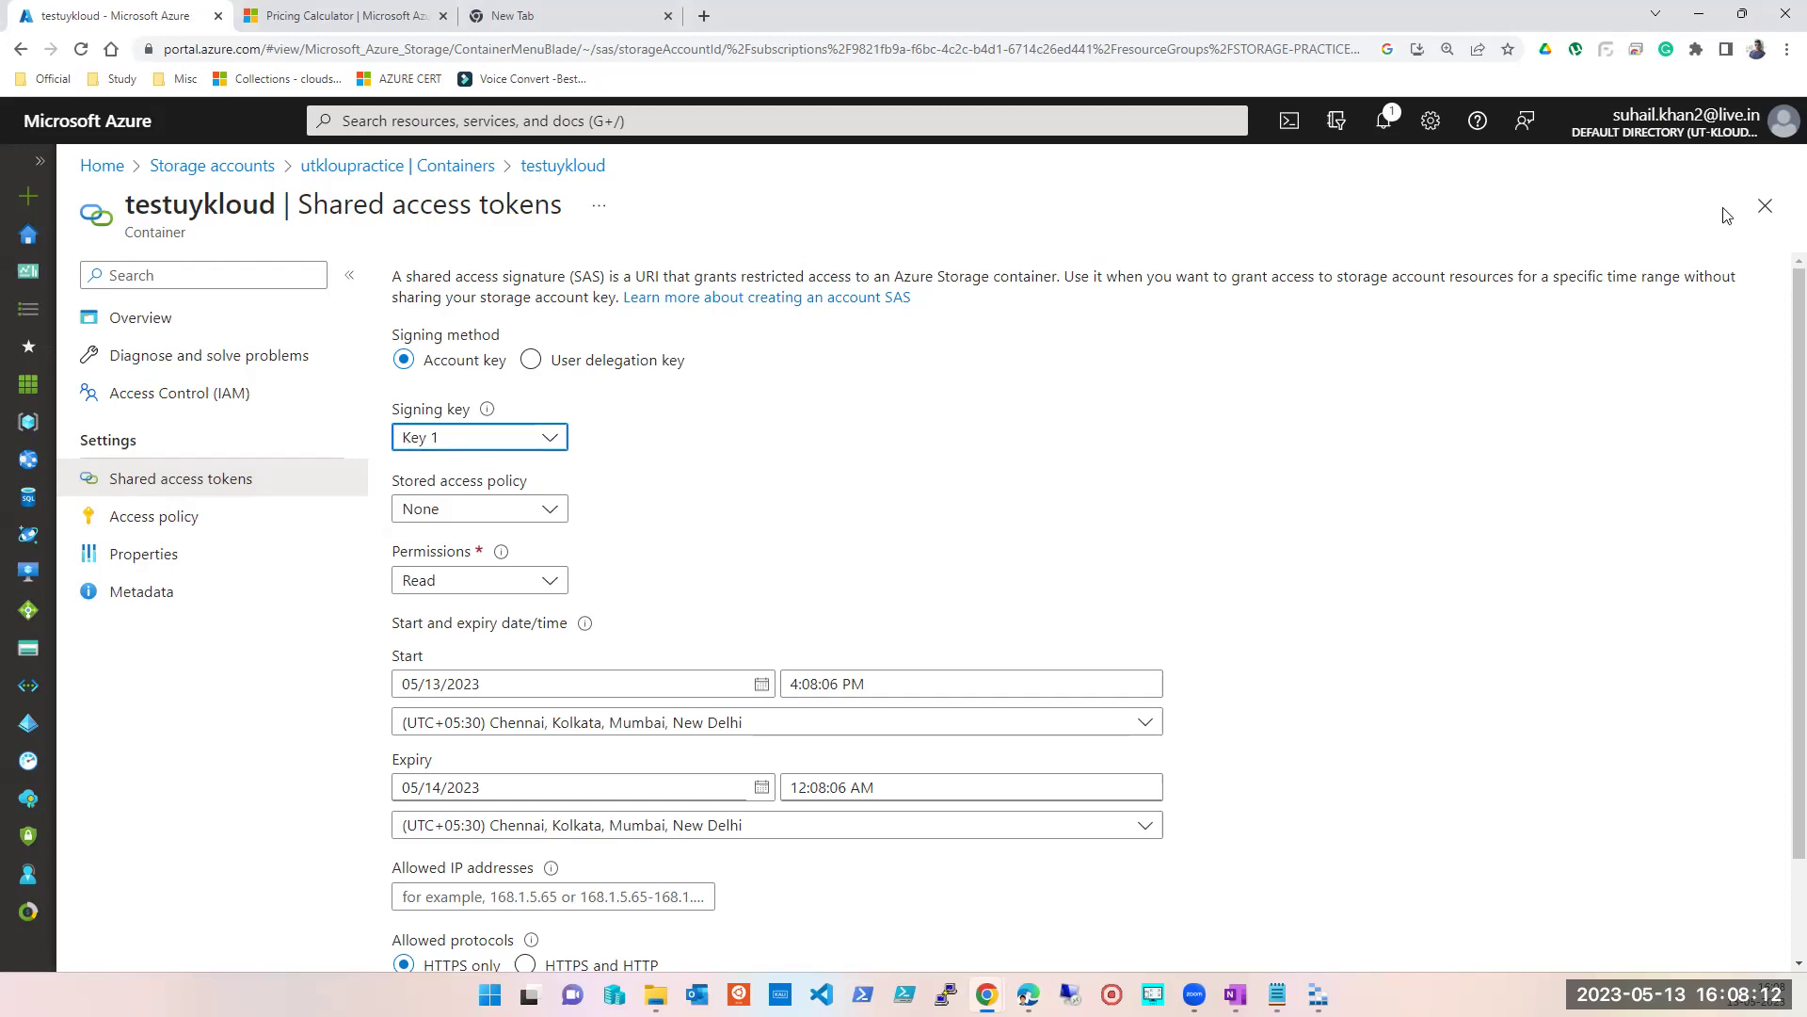
click(1765, 205)
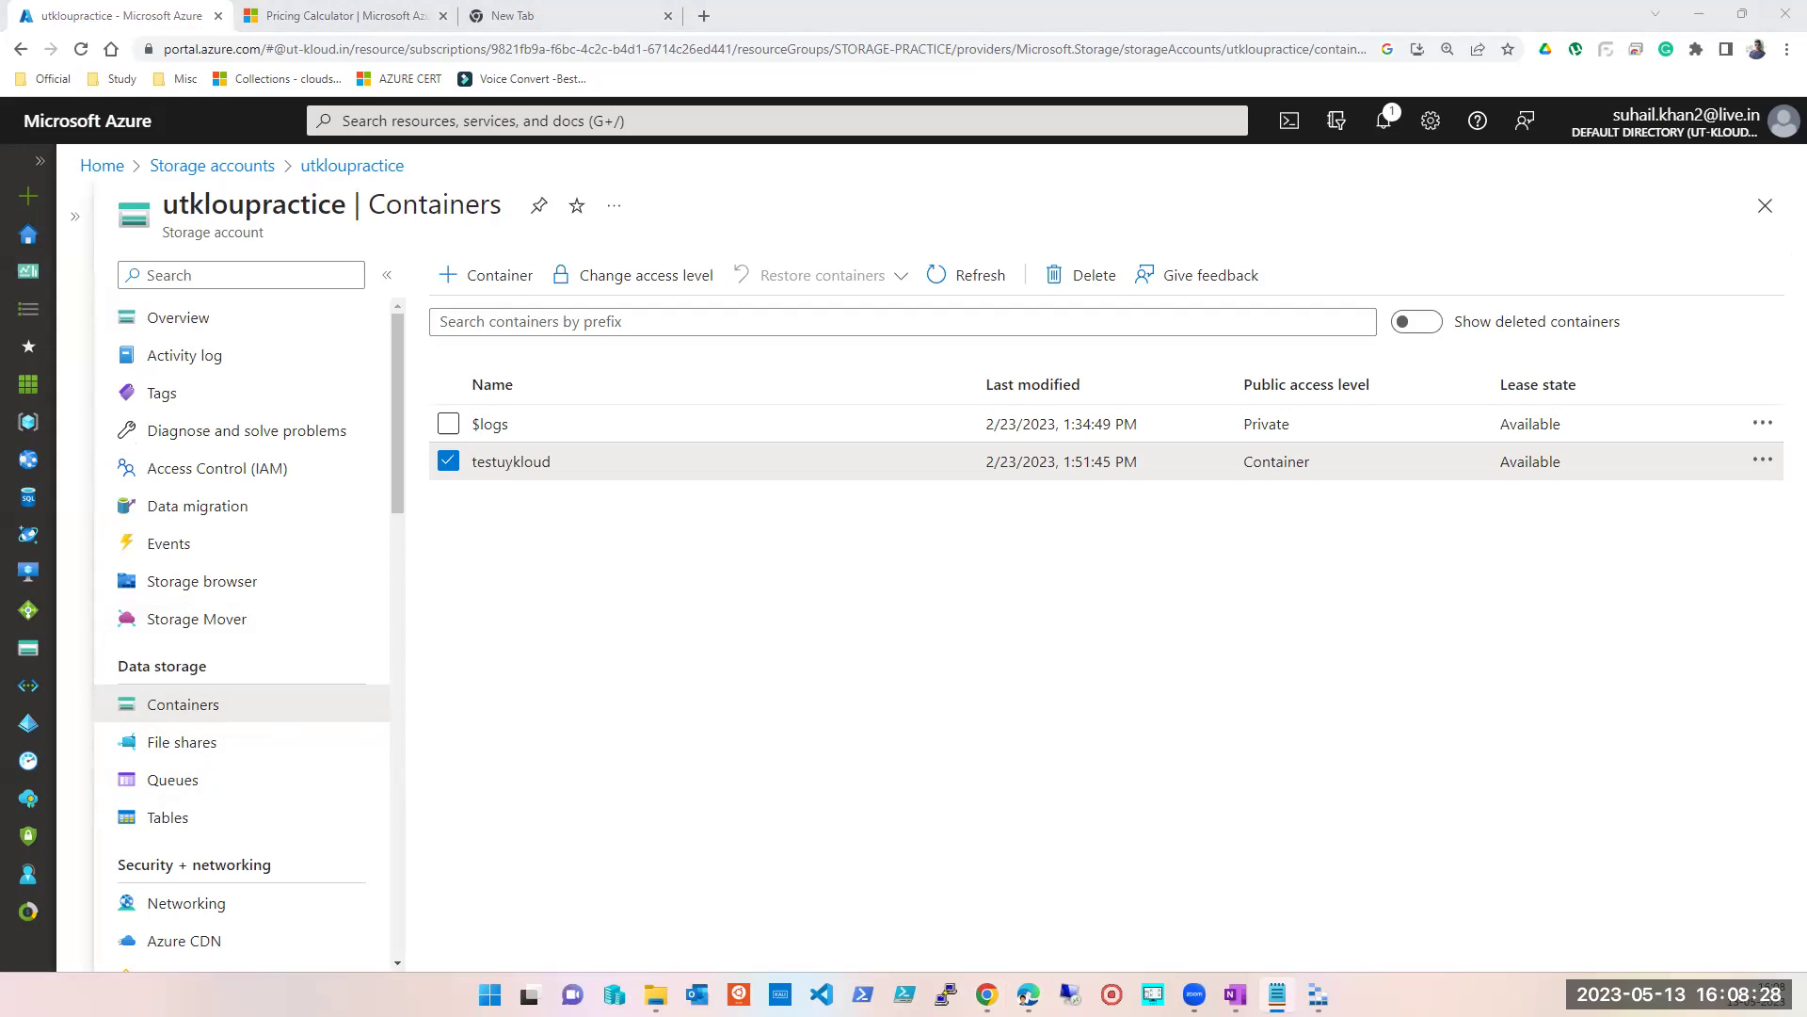
Step: Reopen utkloupractice from Storage accounts, view Access keys, then go to Shared access signature
click(1765, 205)
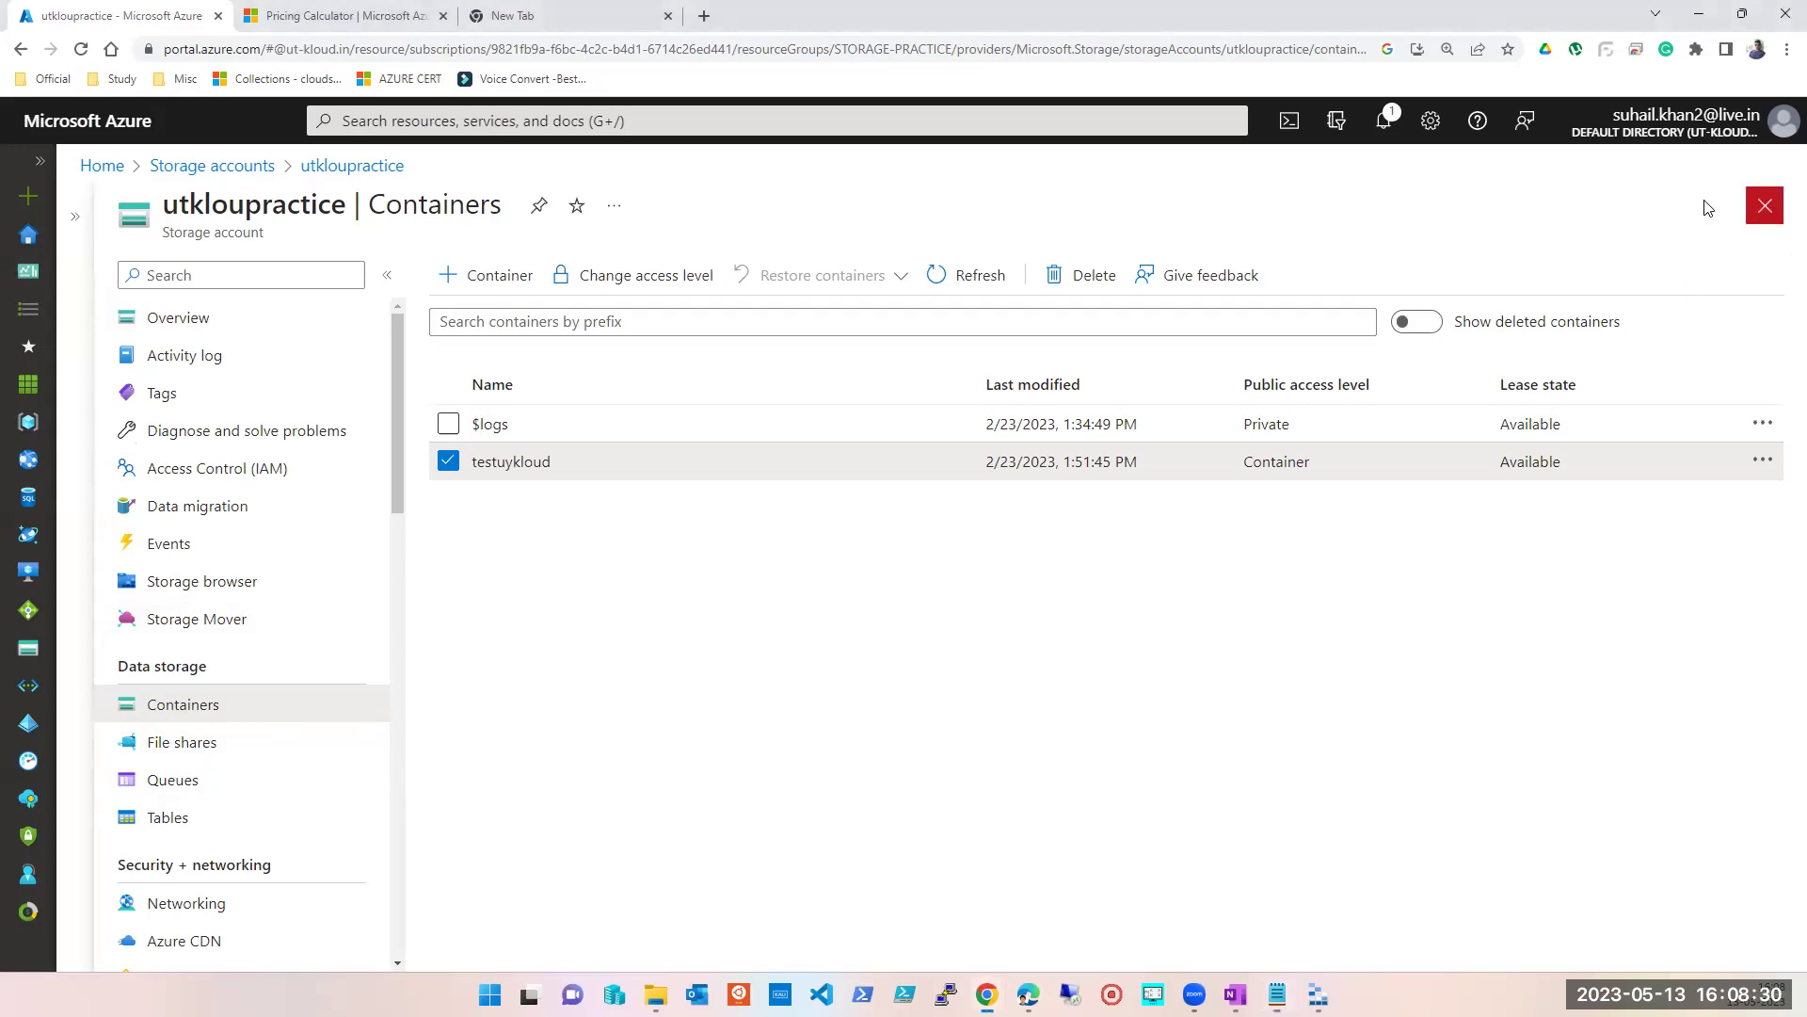
click(176, 327)
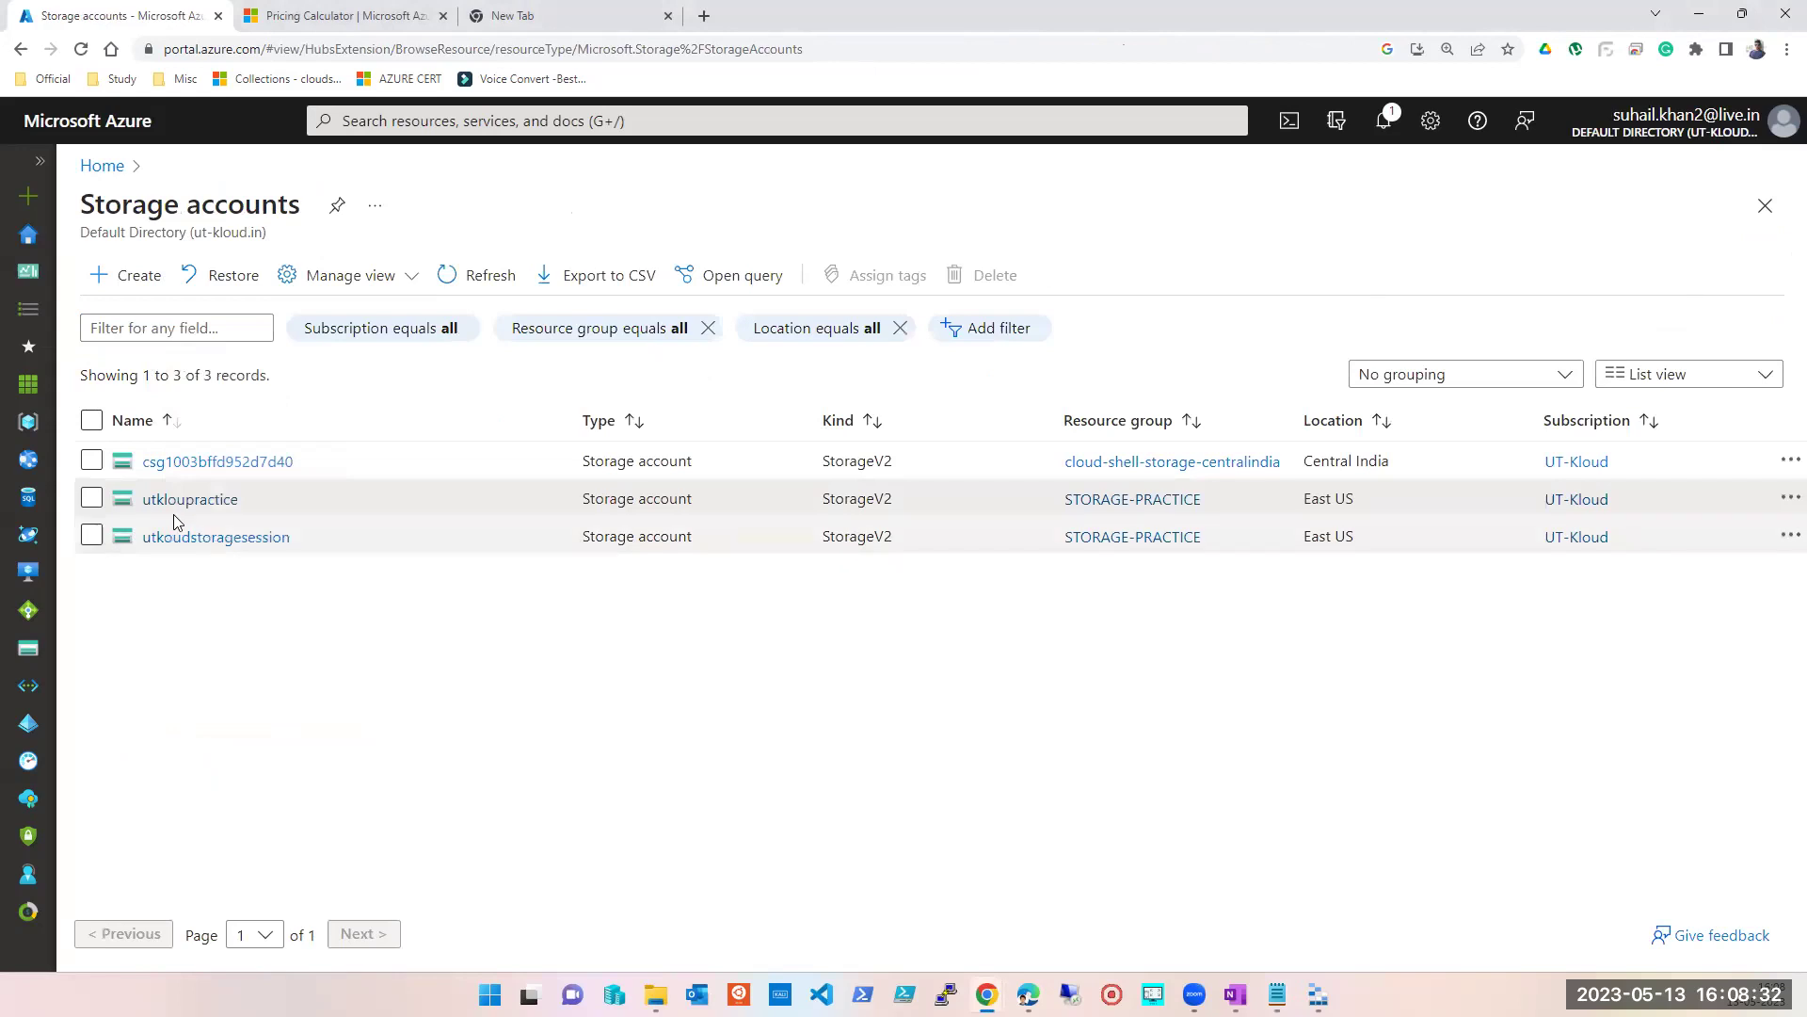
click(178, 501)
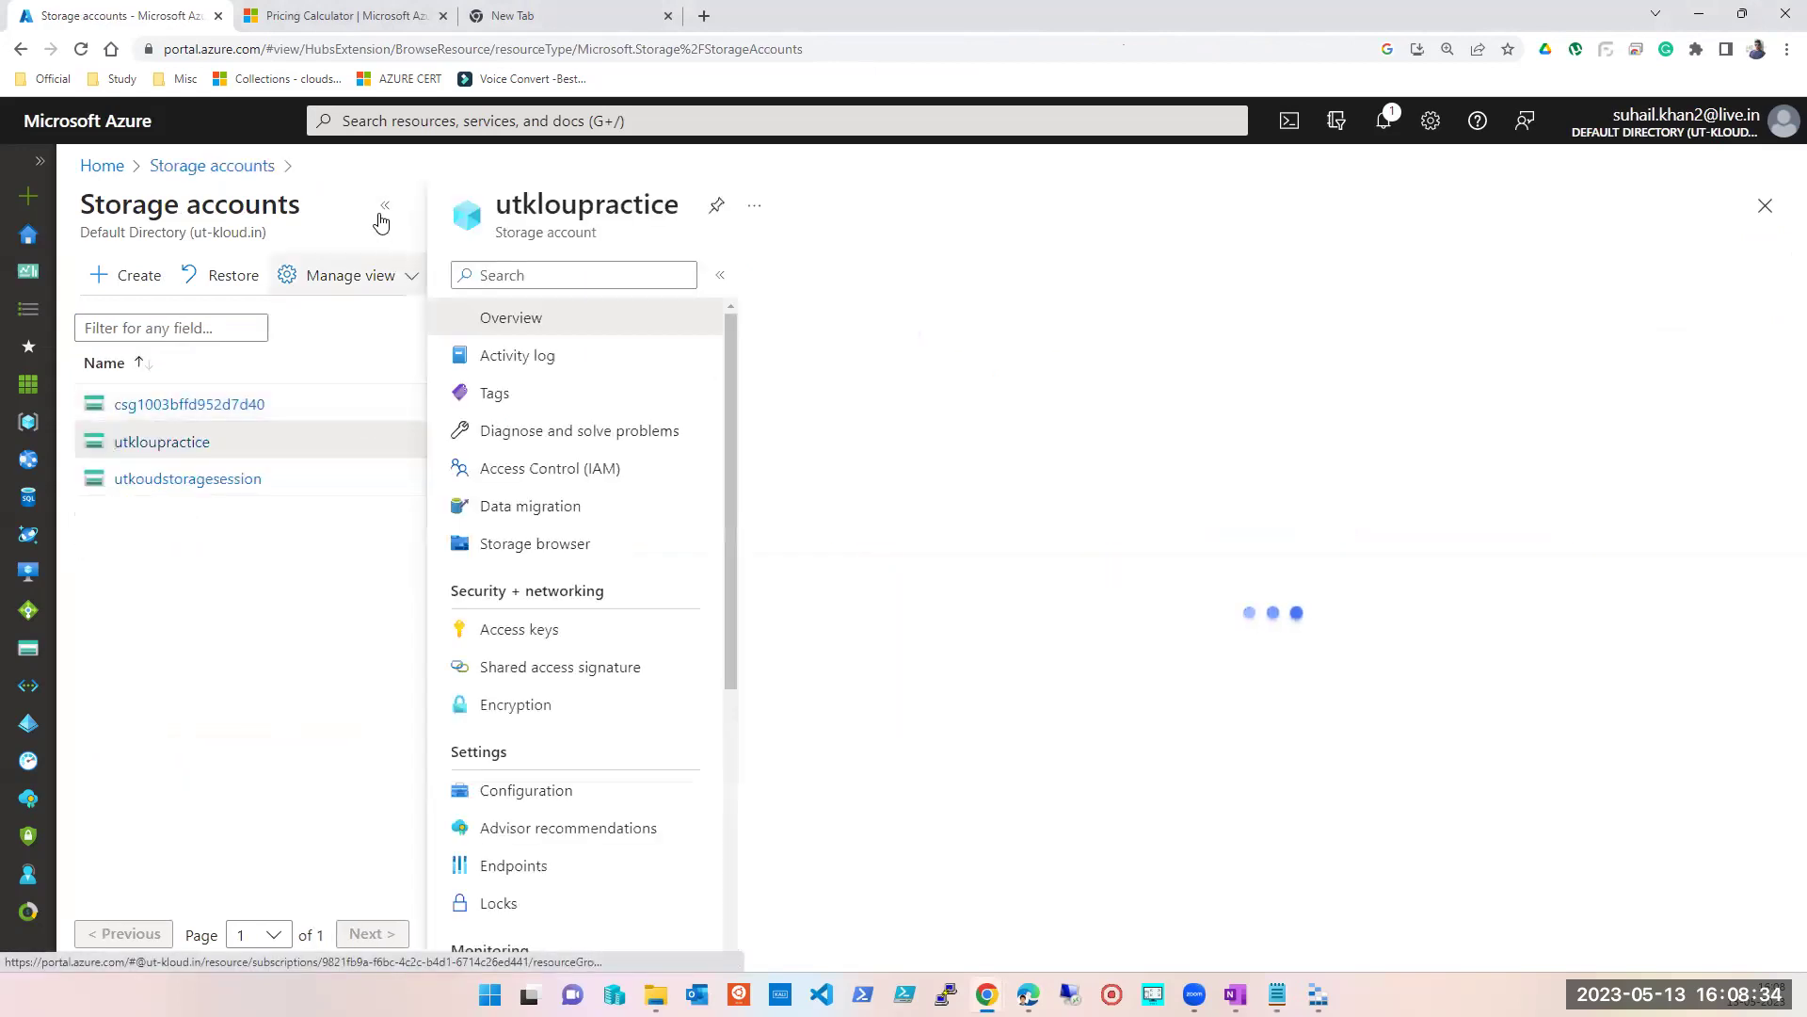
click(382, 206)
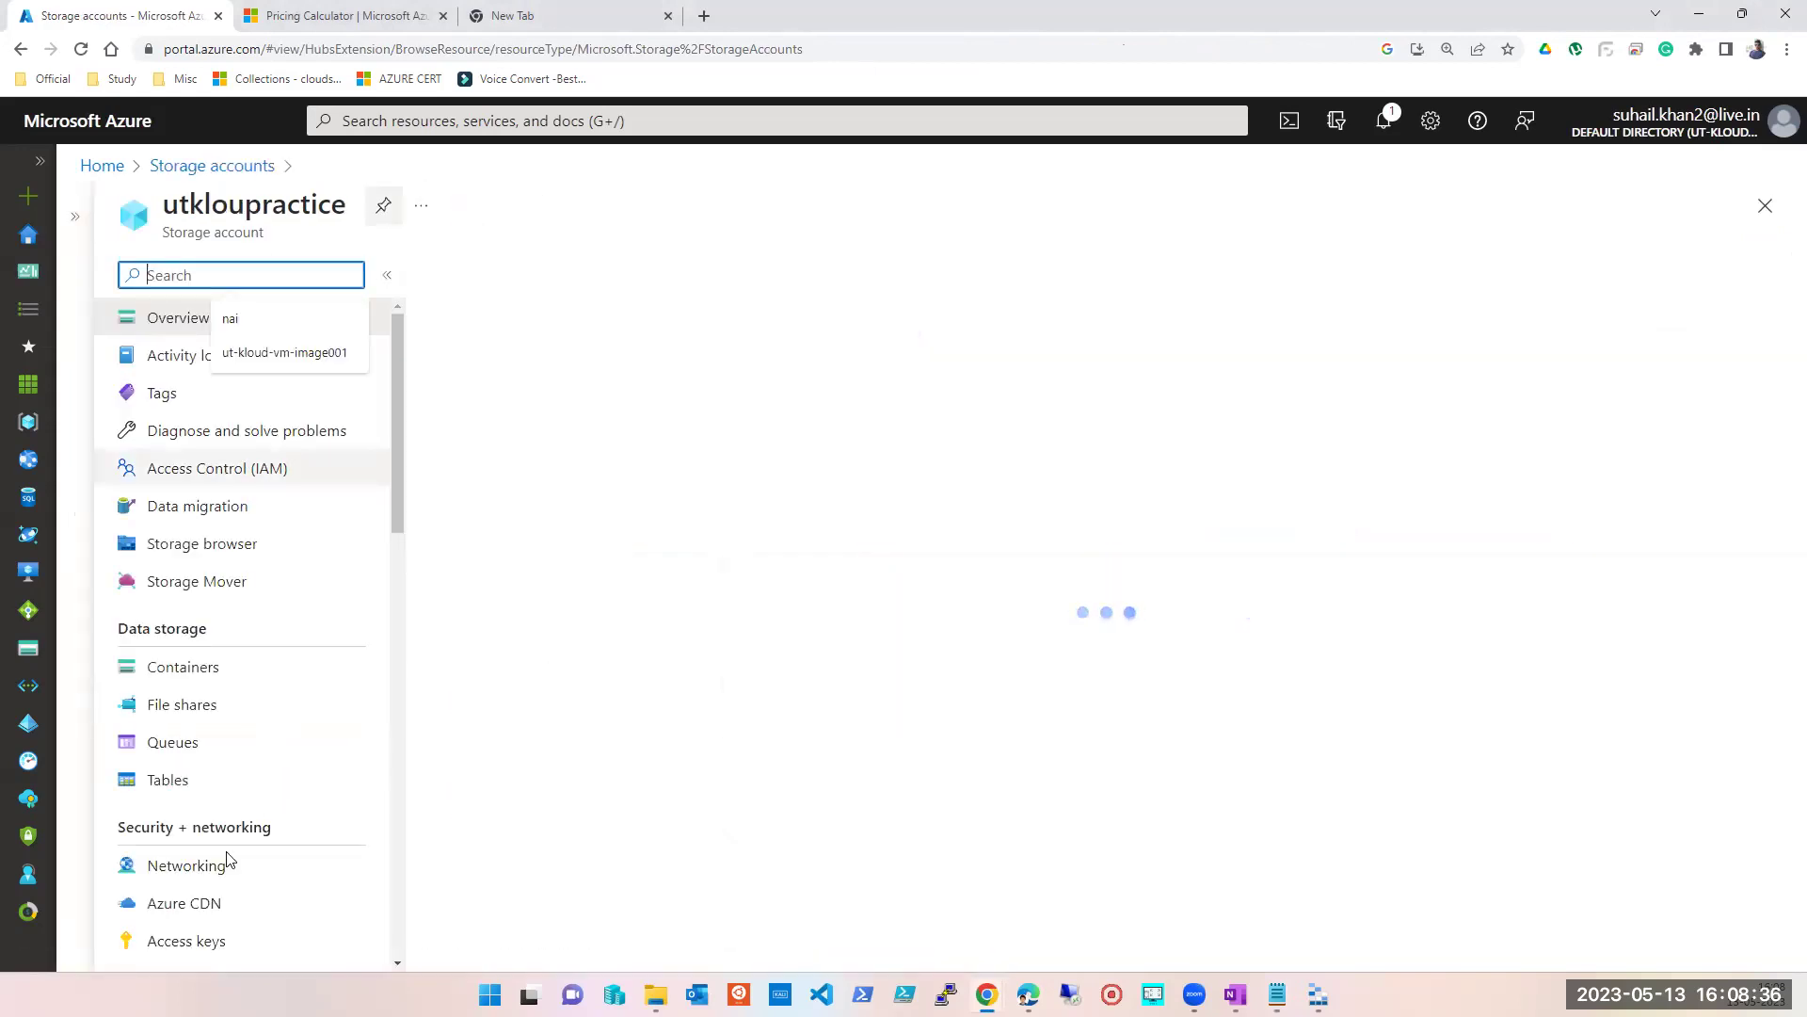
scroll(230, 858, down, 2)
click(191, 798)
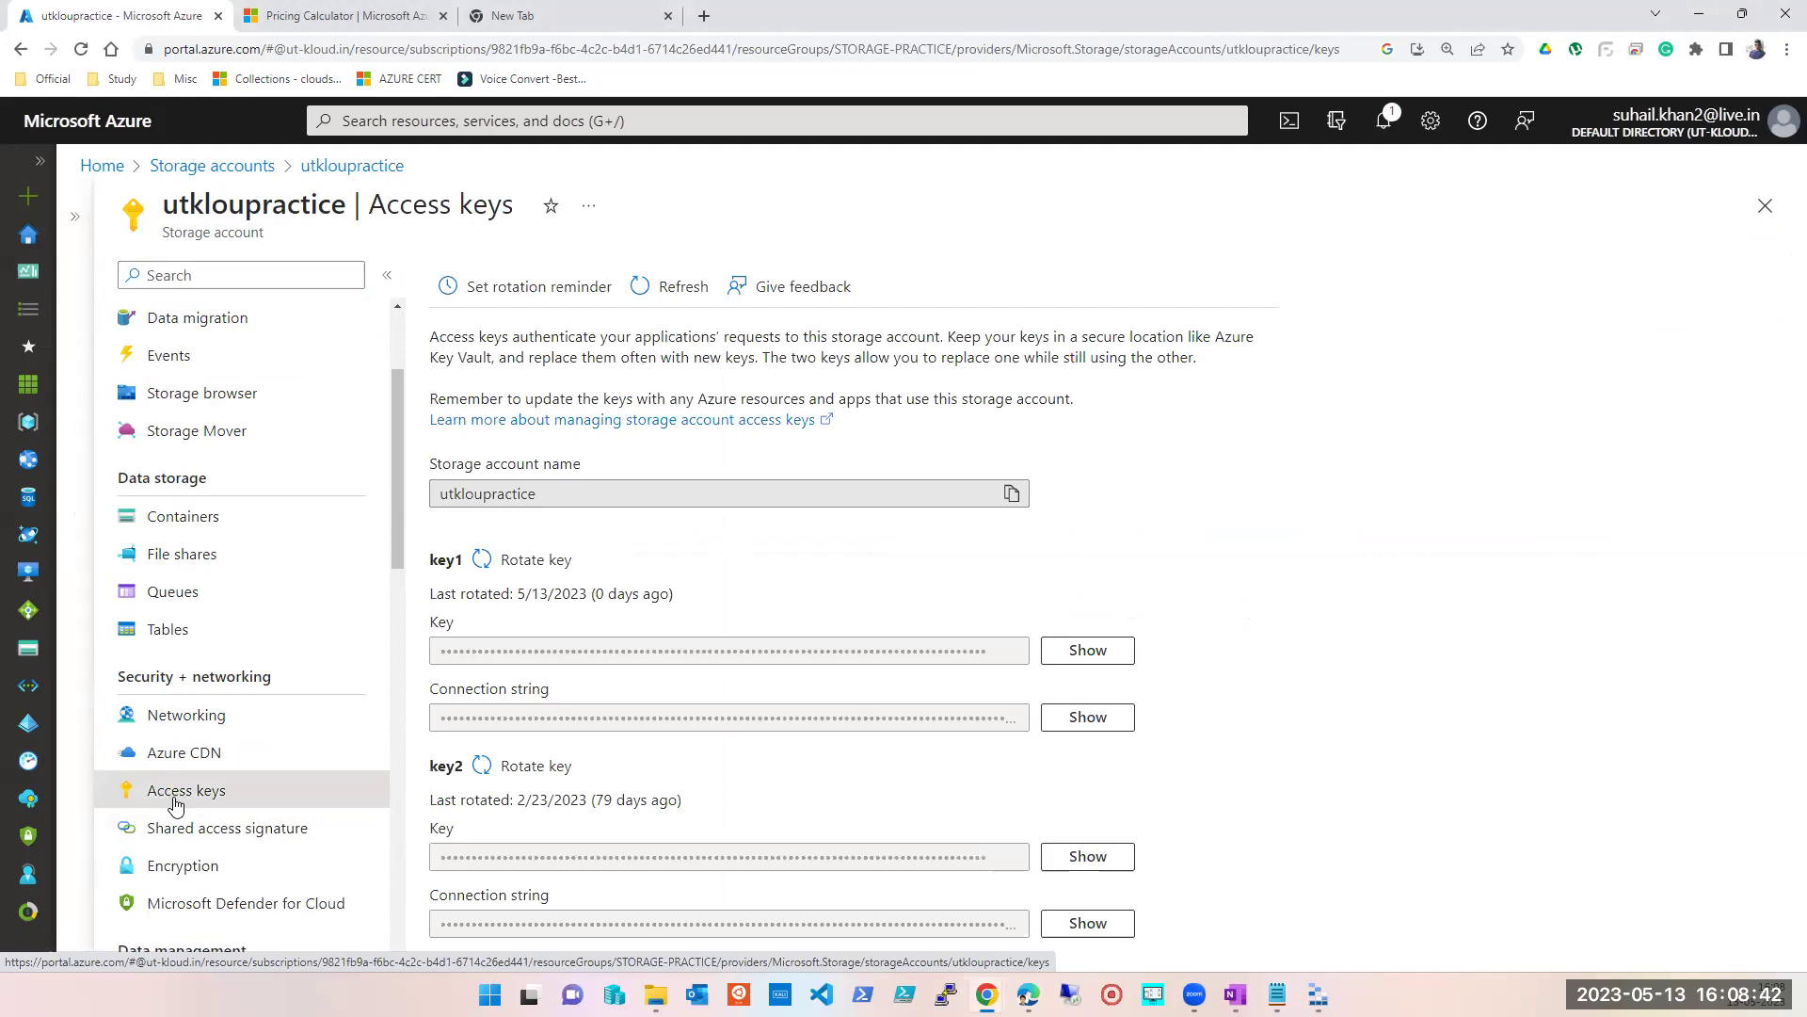
double_click(218, 232)
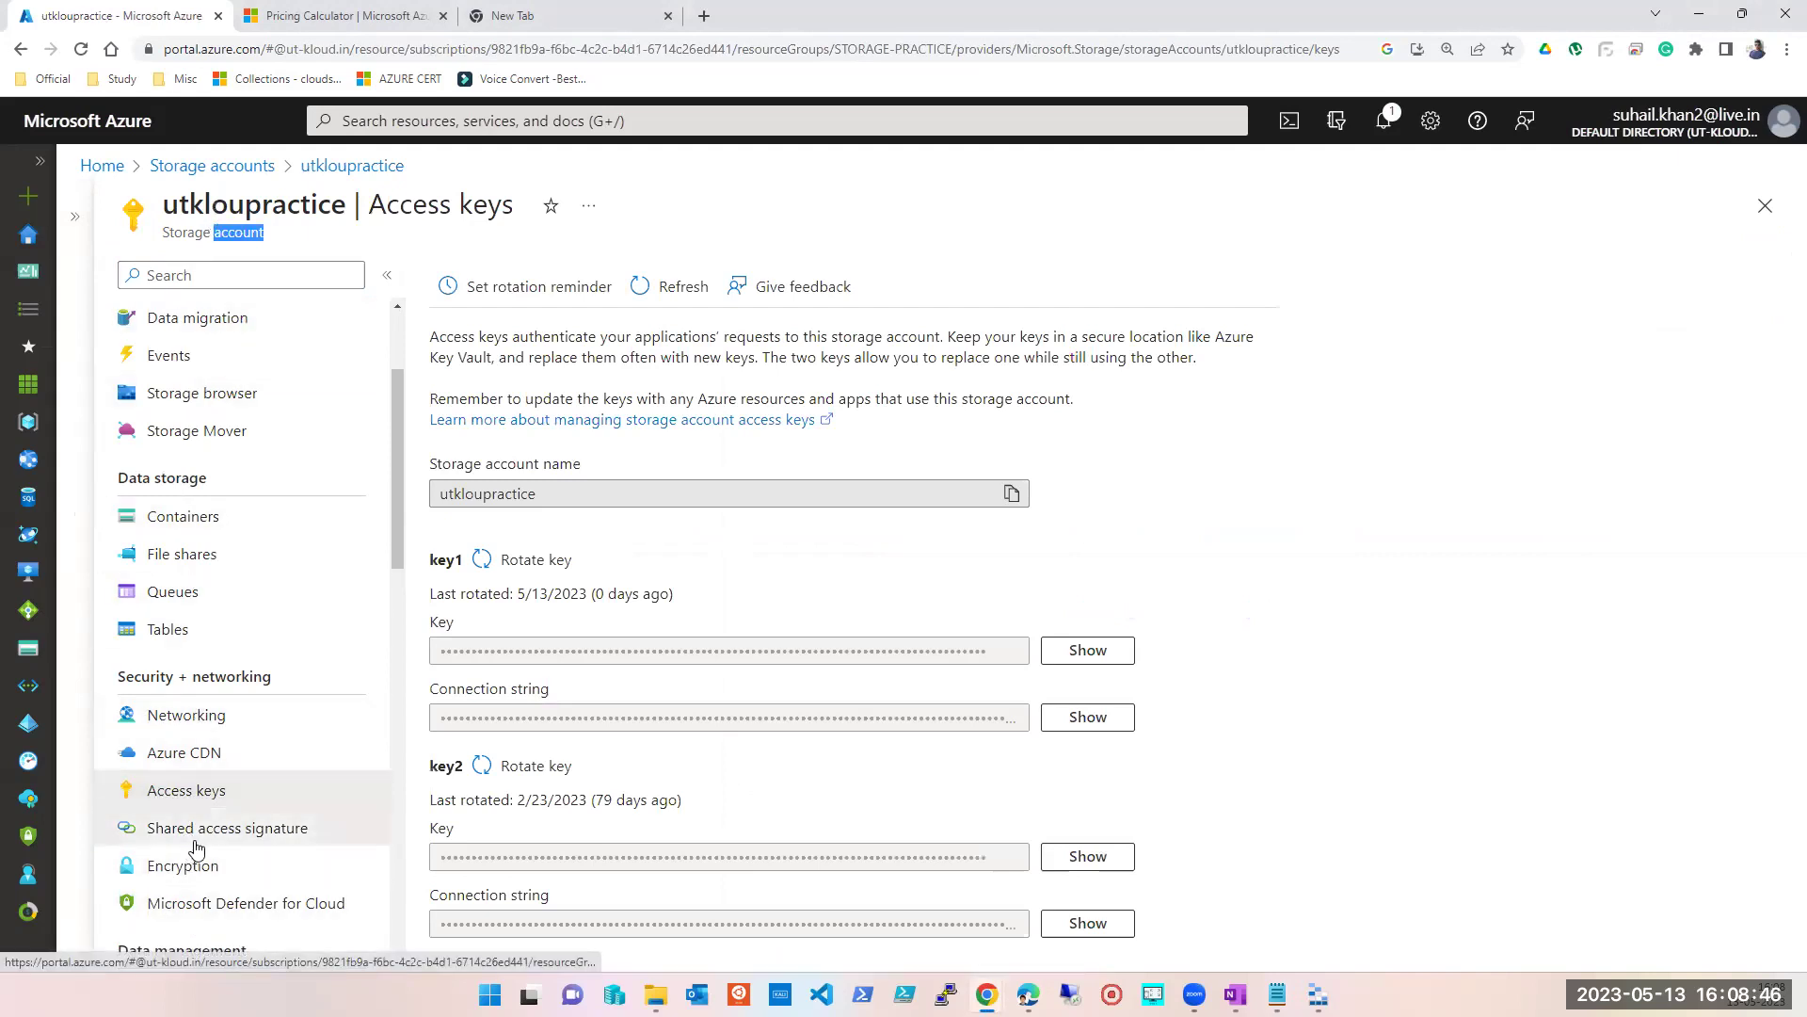
click(196, 843)
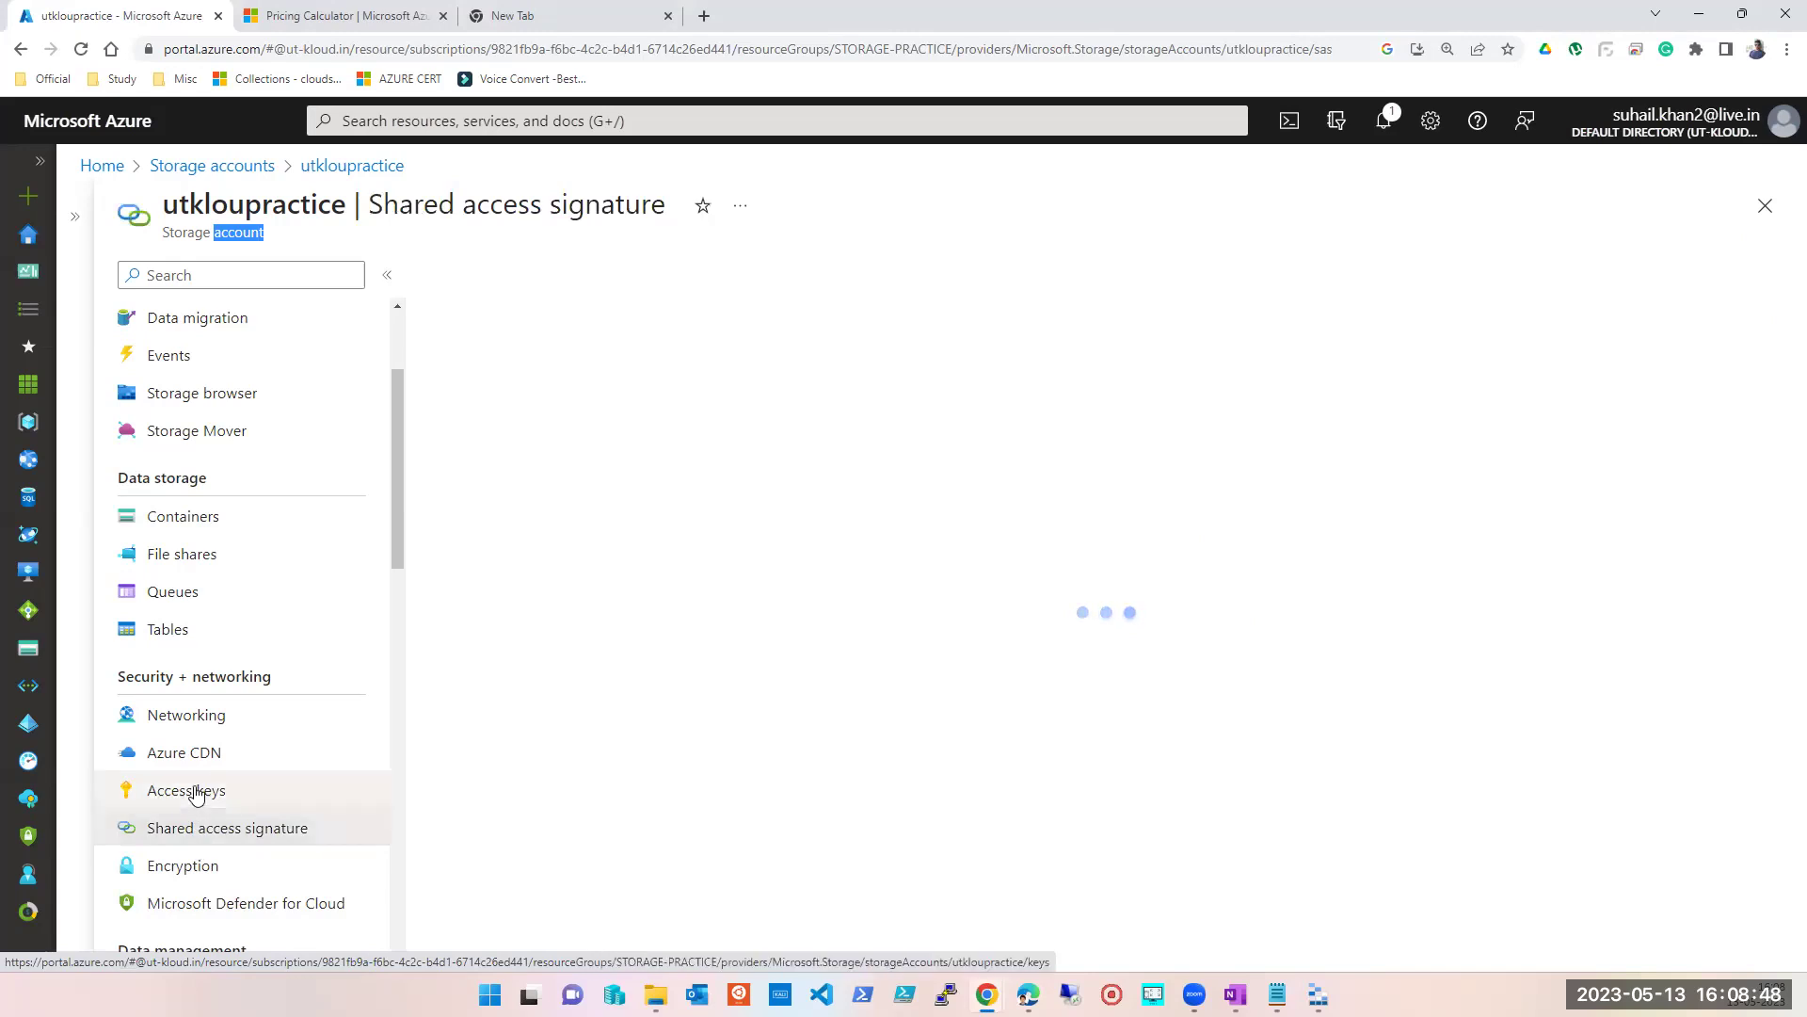
Step: Look through the account-level shared access signature form, then return to Containers
click(168, 525)
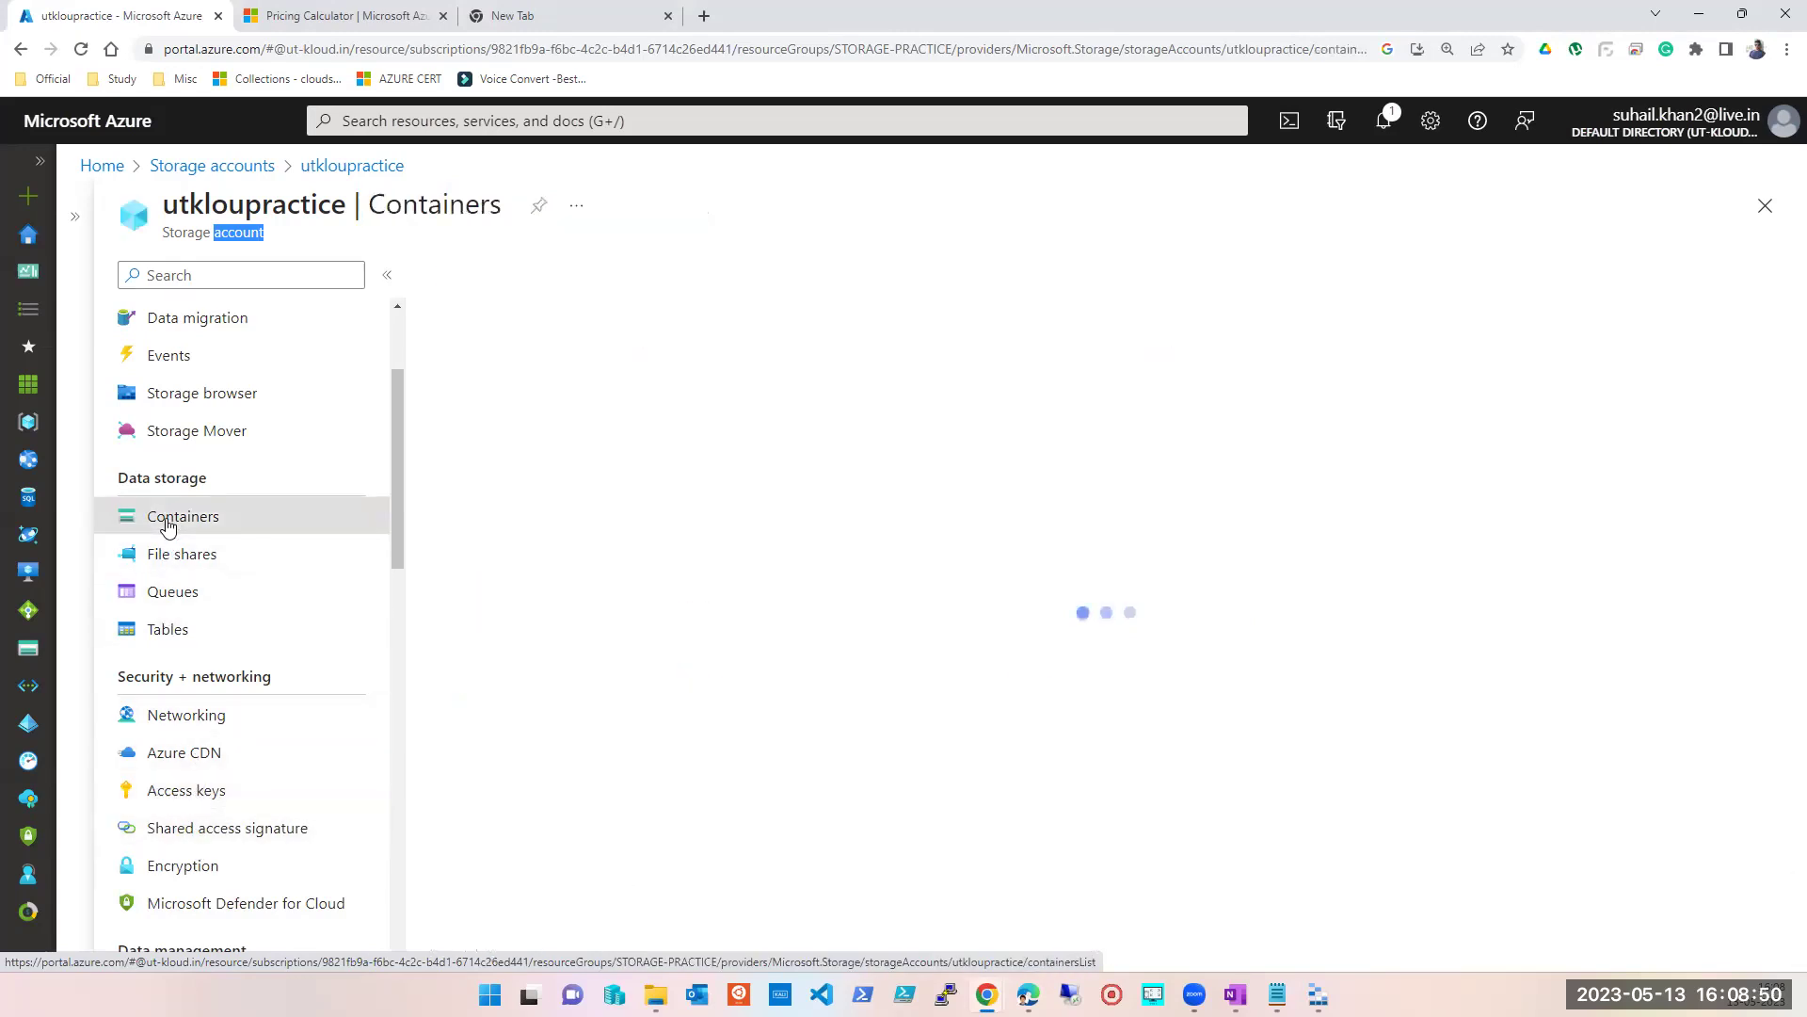
click(198, 833)
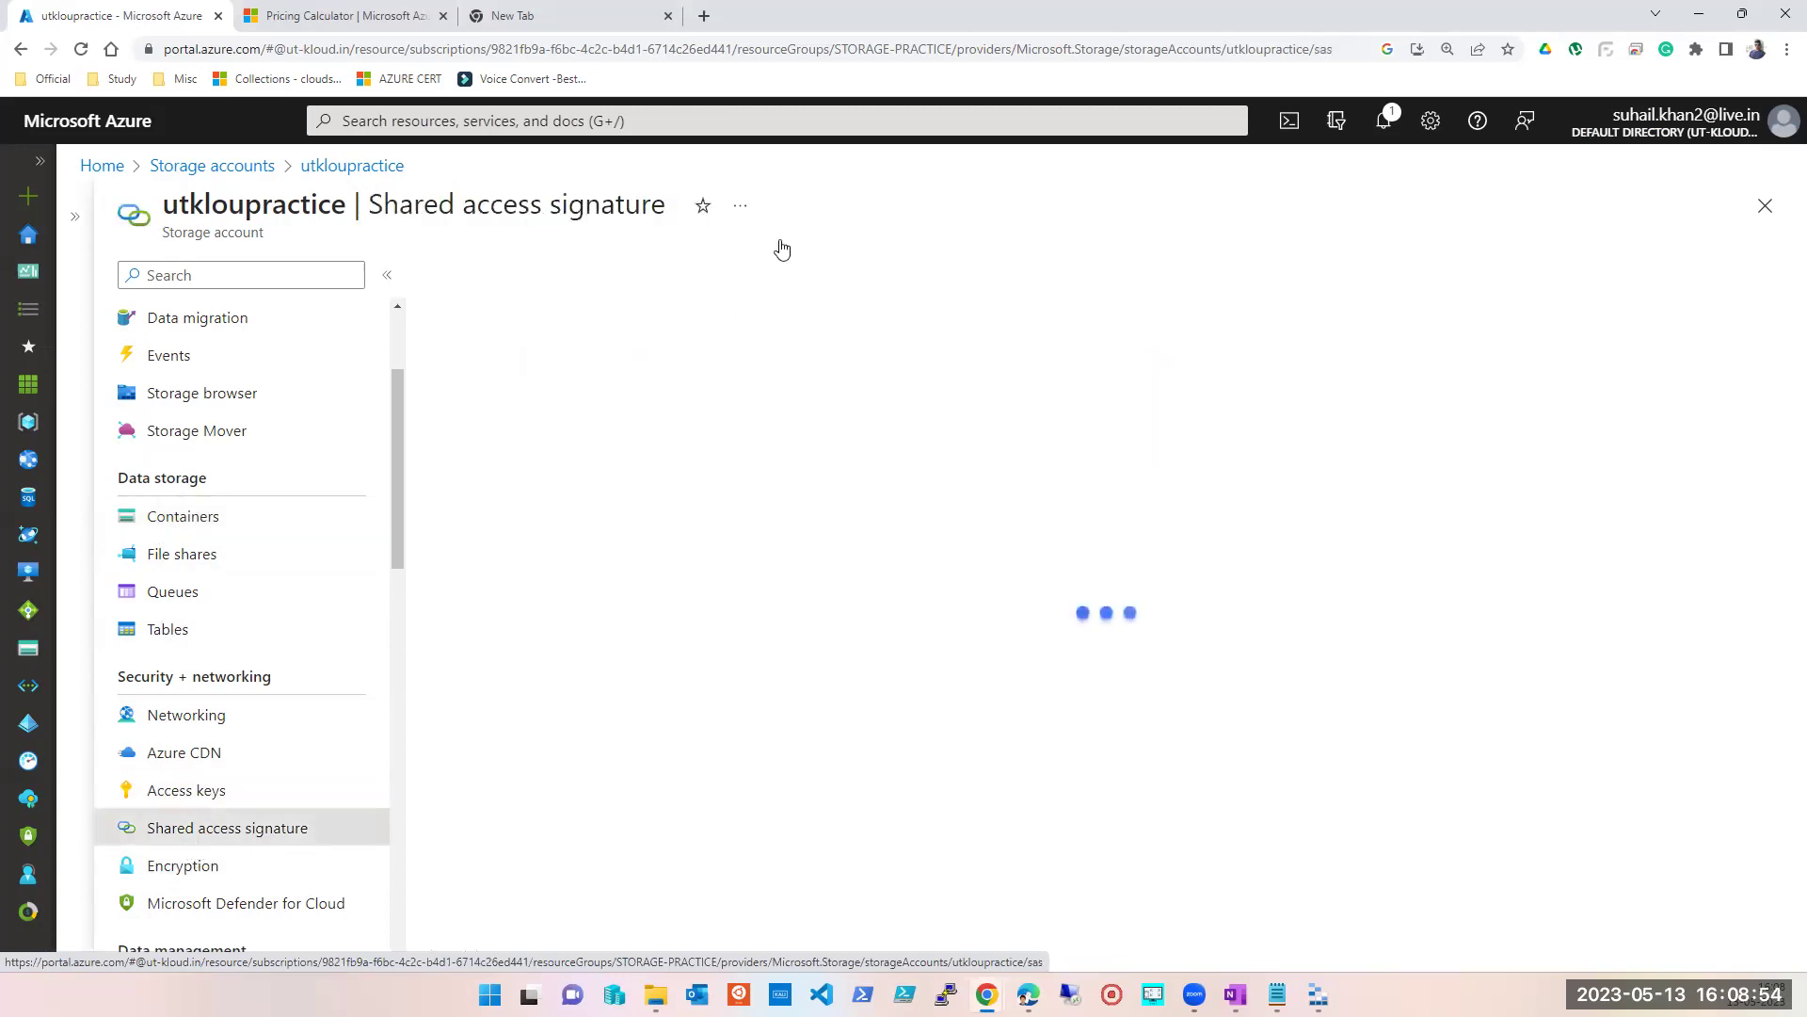
scroll(809, 678, down, 5)
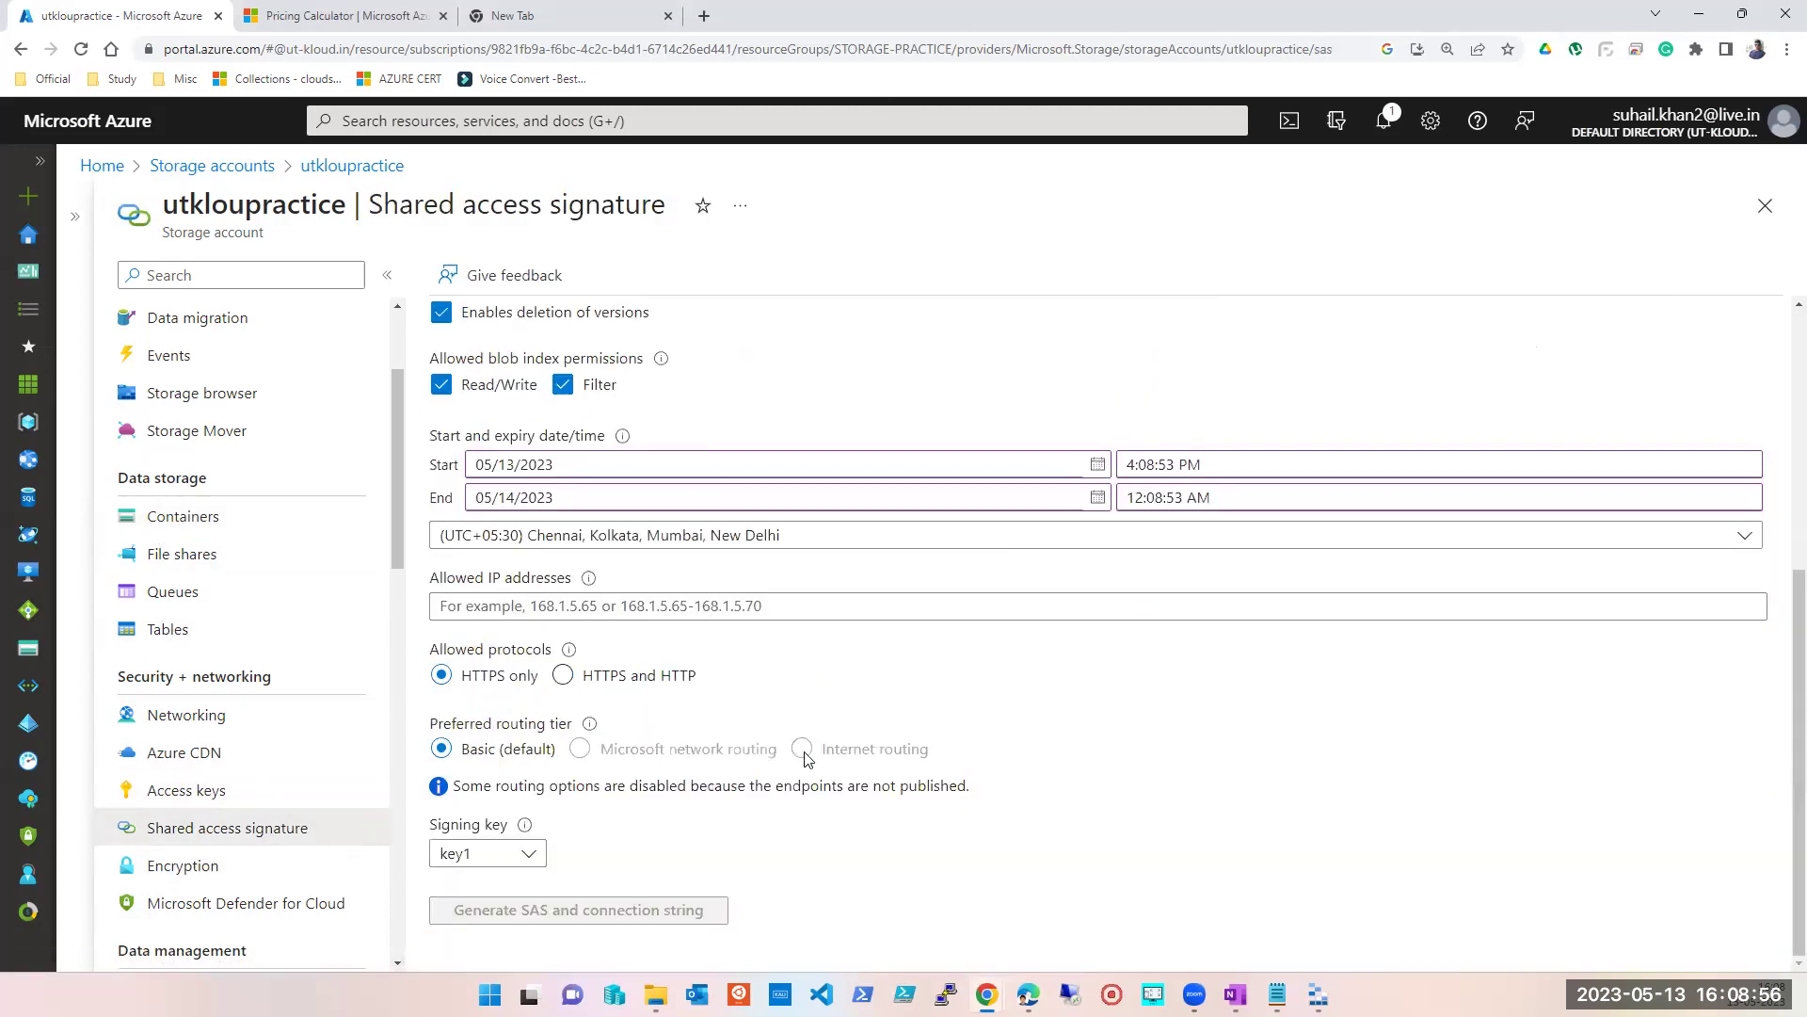
scroll(725, 565, up, 5)
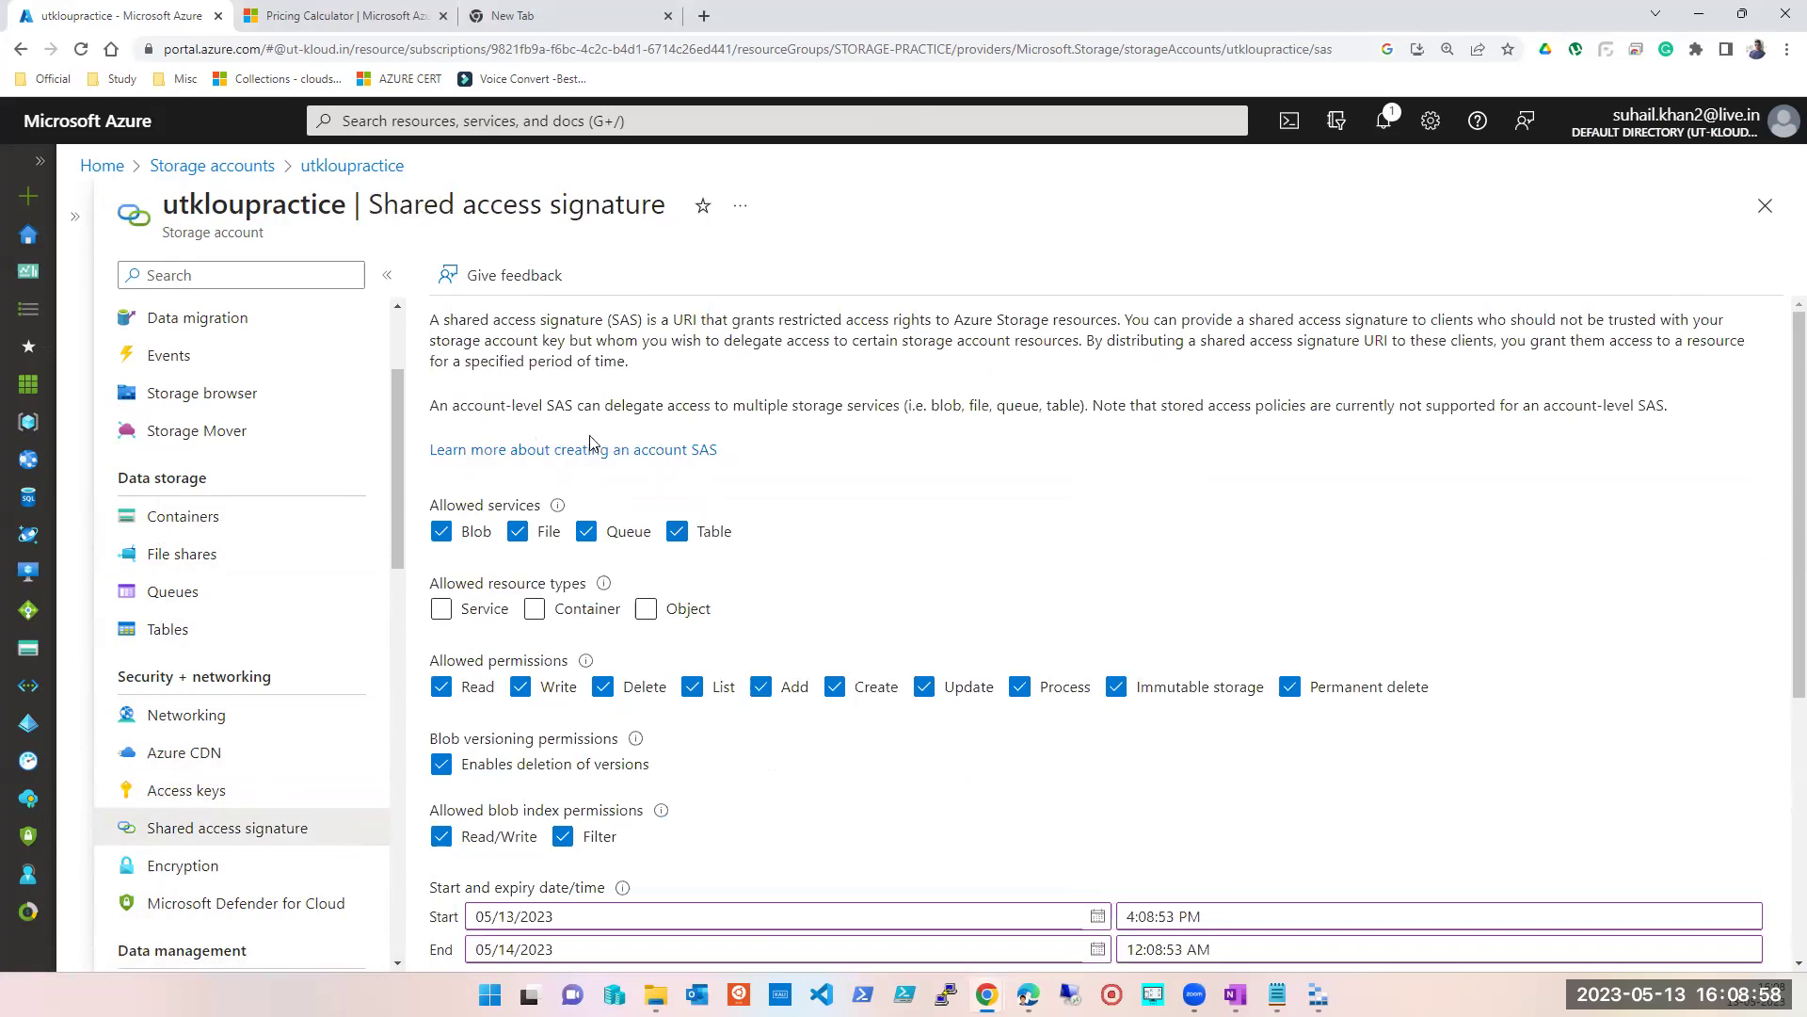
click(168, 524)
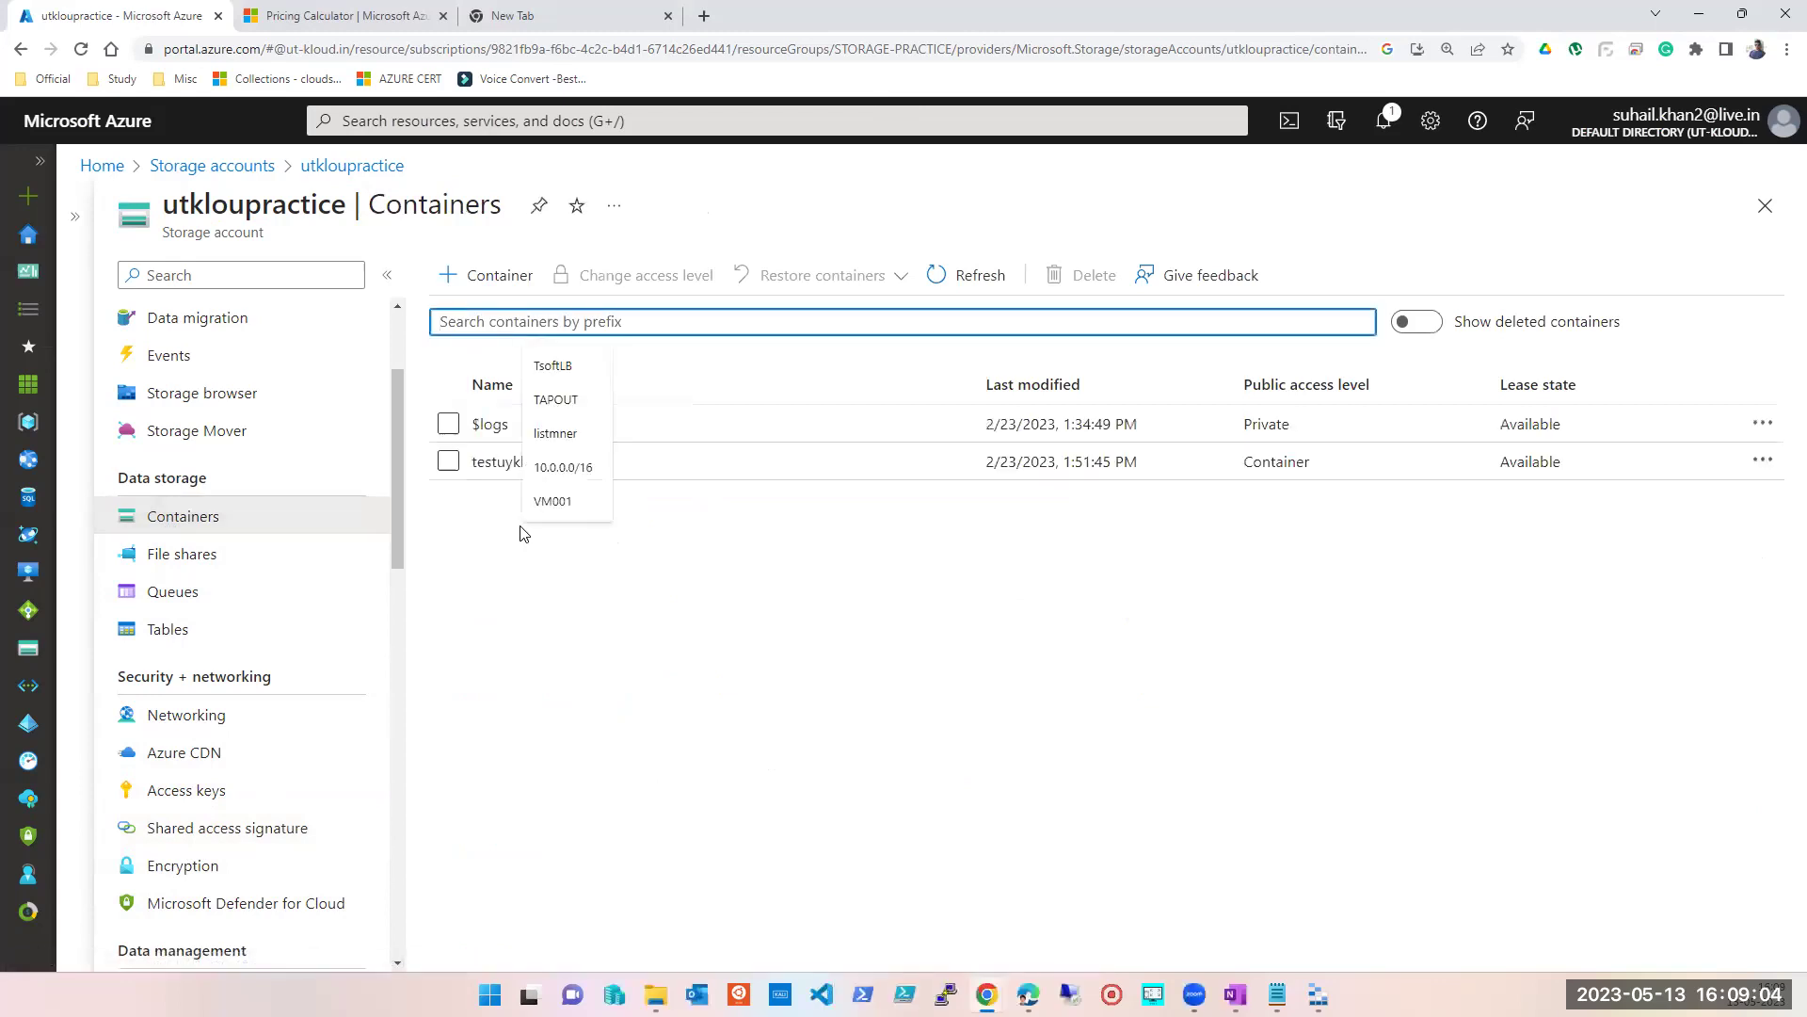
Step: Open the testuykloud container and the actions for the 'storage cloud conccept - gdrive.txt' blob
click(606, 688)
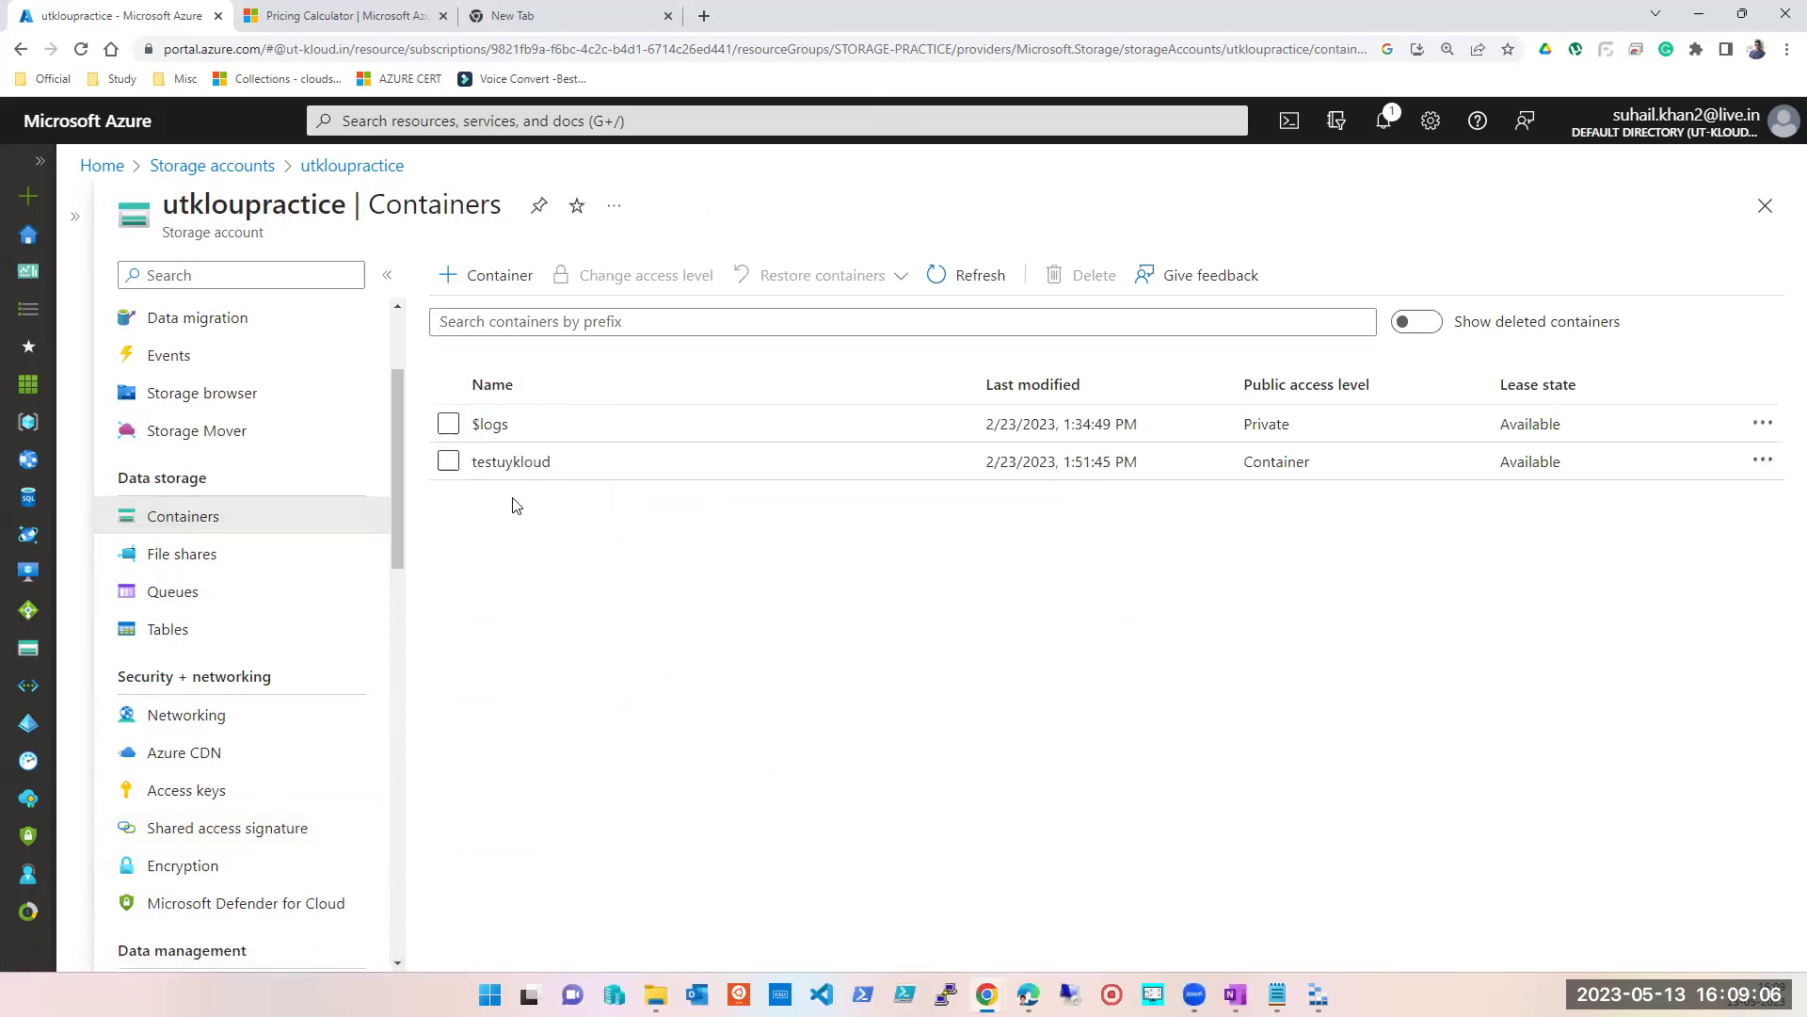
click(507, 464)
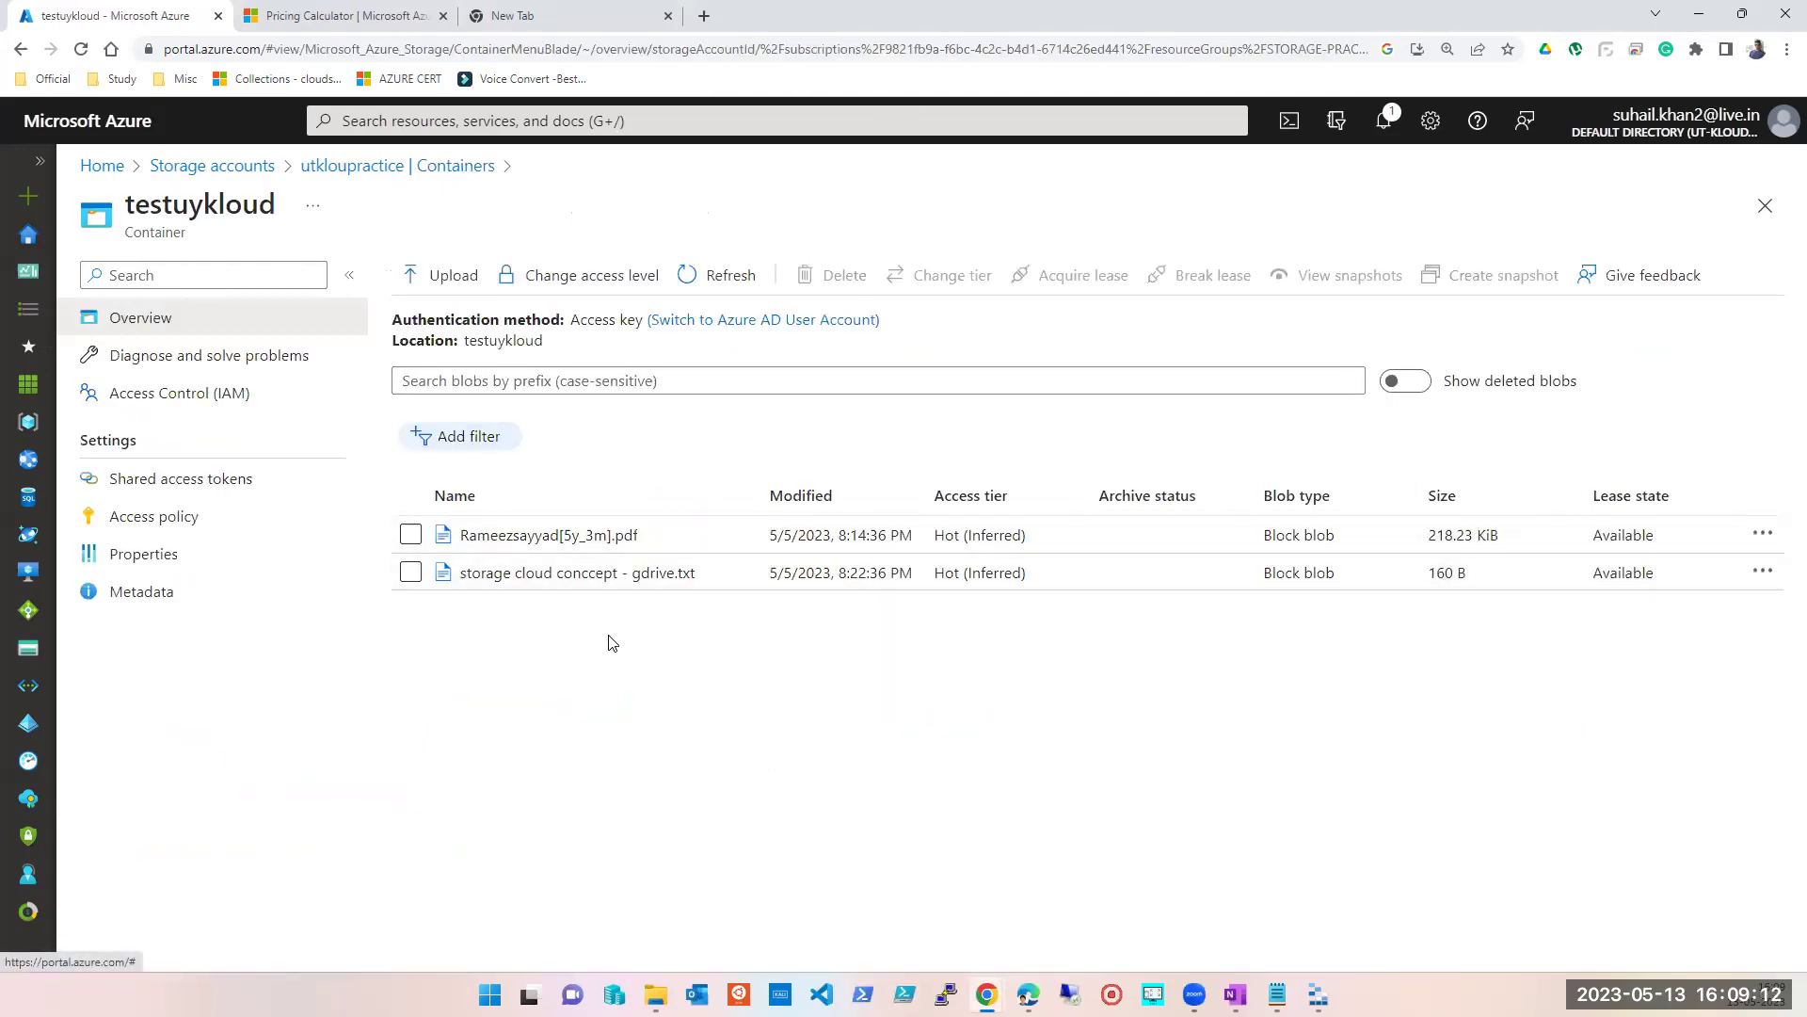
click(411, 573)
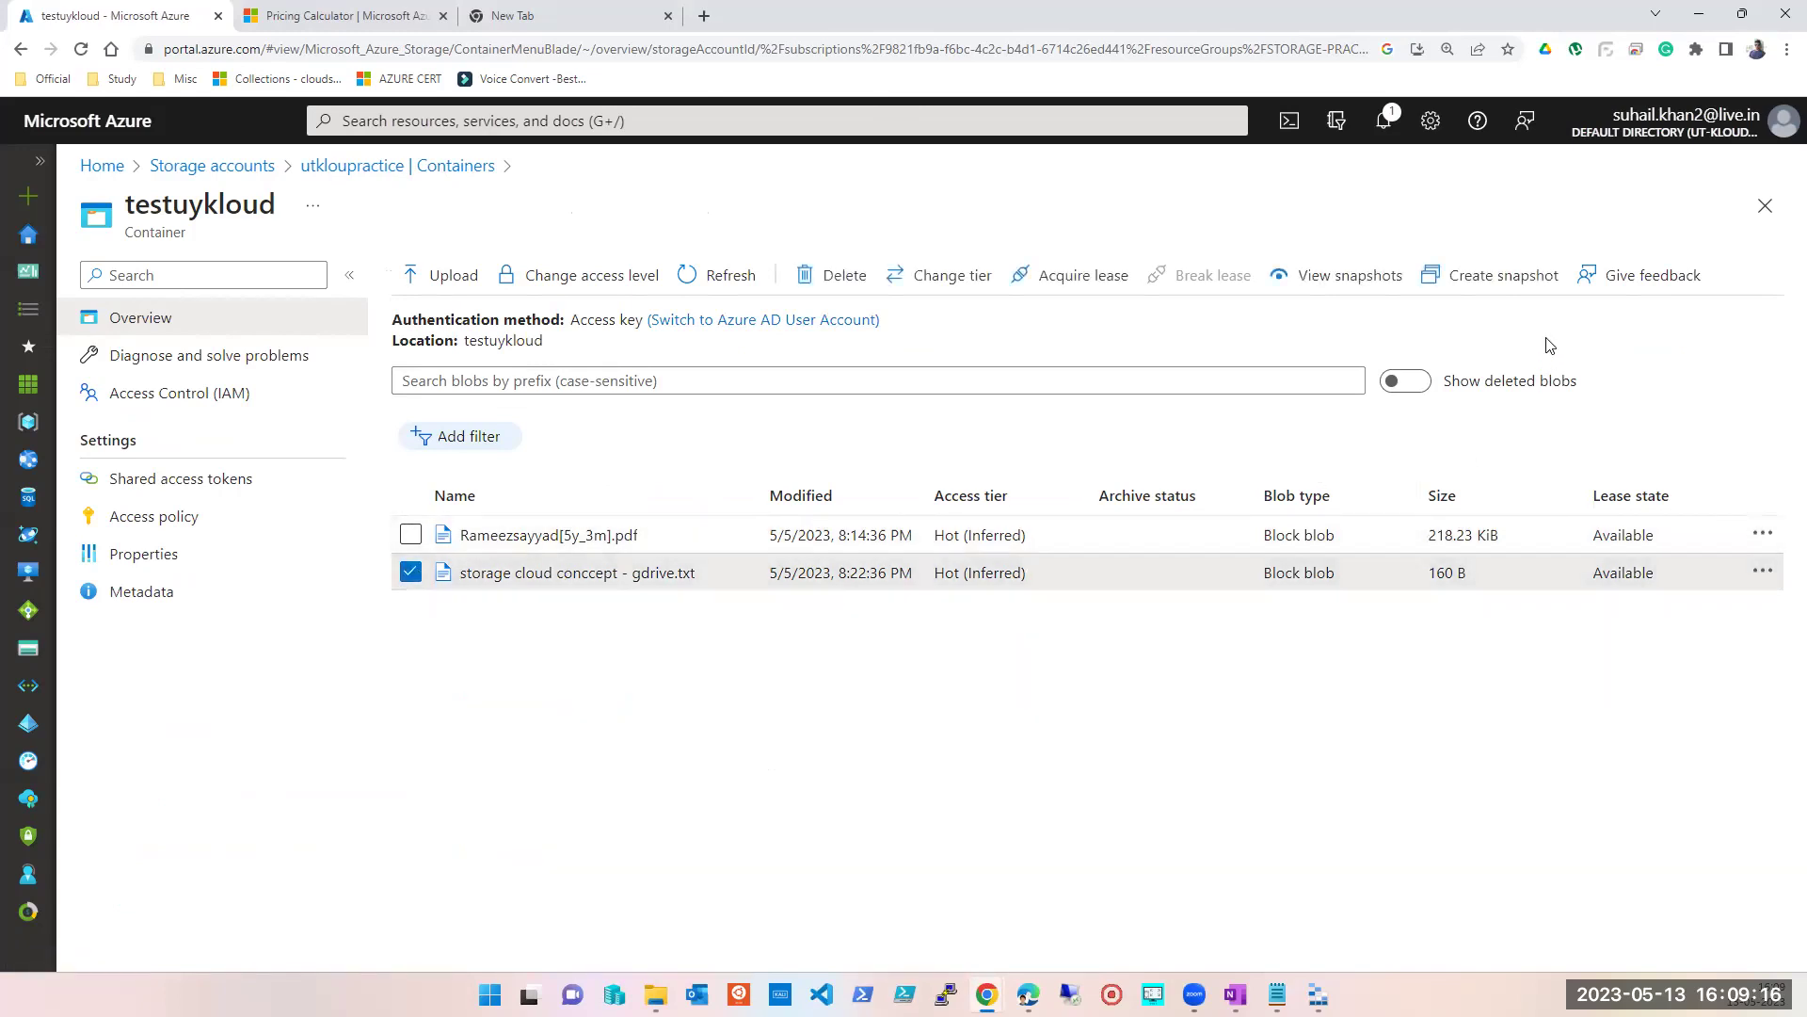
click(1762, 573)
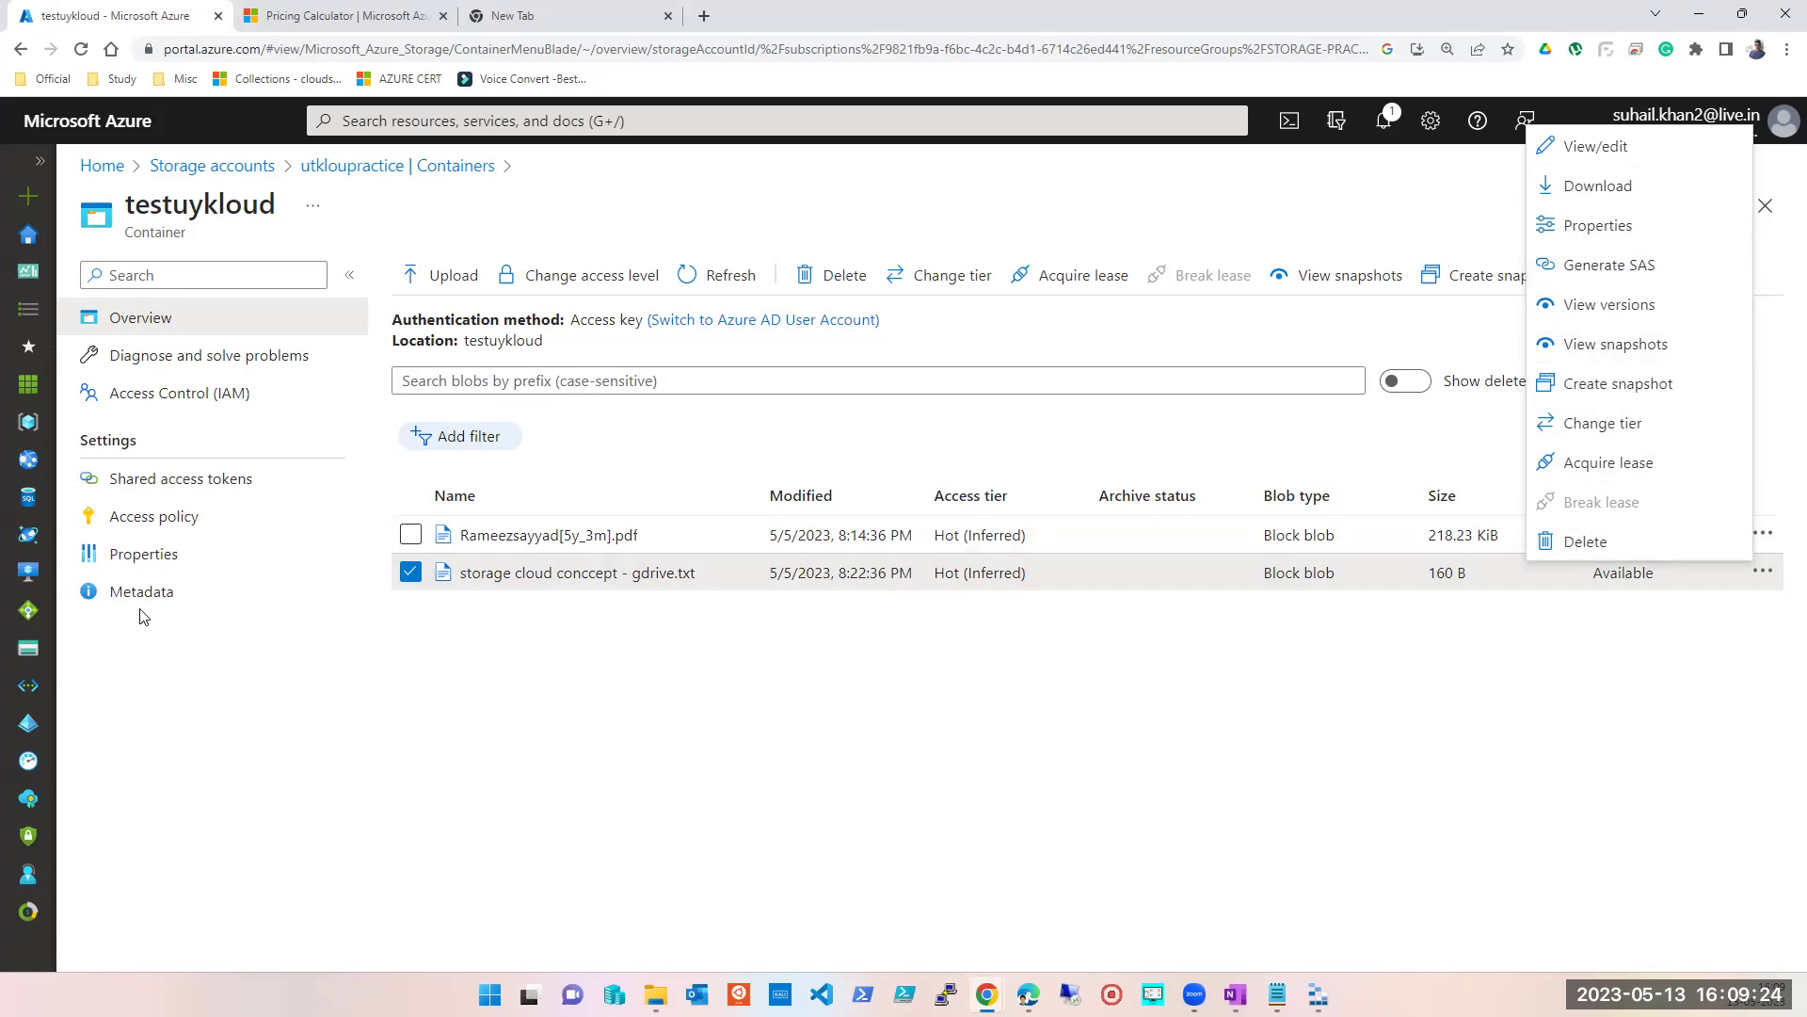
Step: View the container's stored access policies, close them, and go to File shares
click(118, 521)
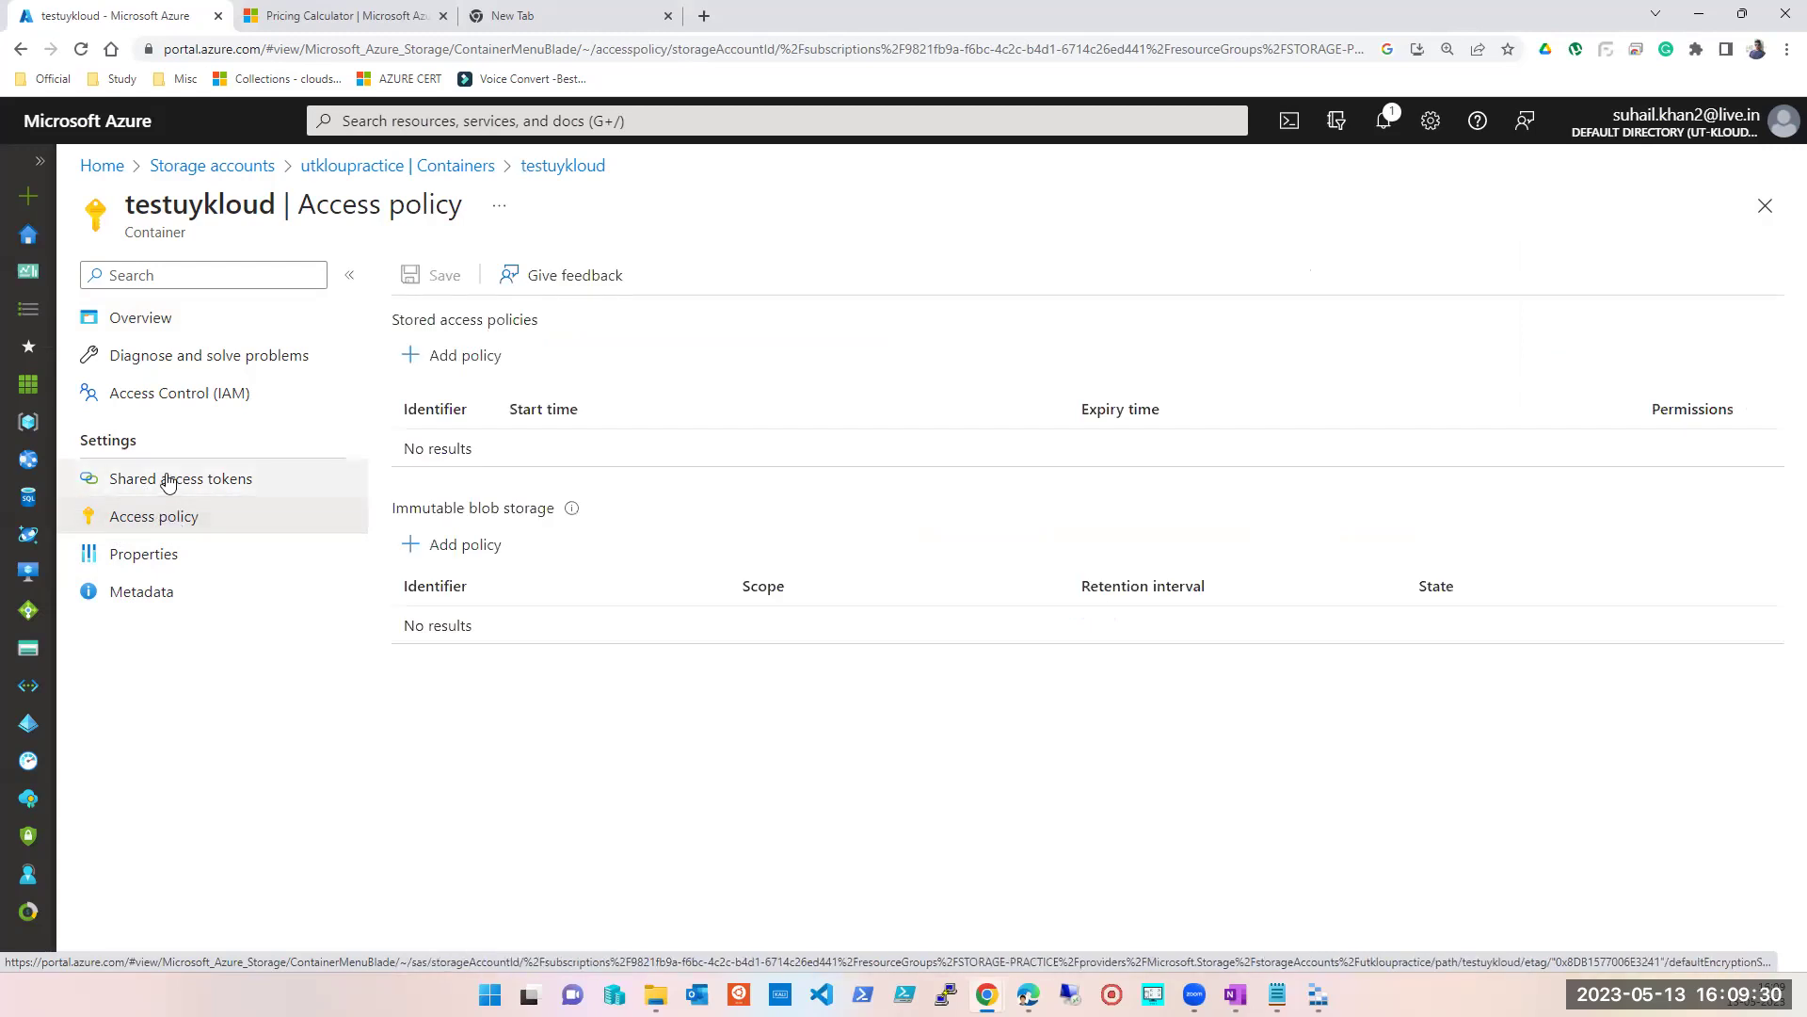
click(1765, 205)
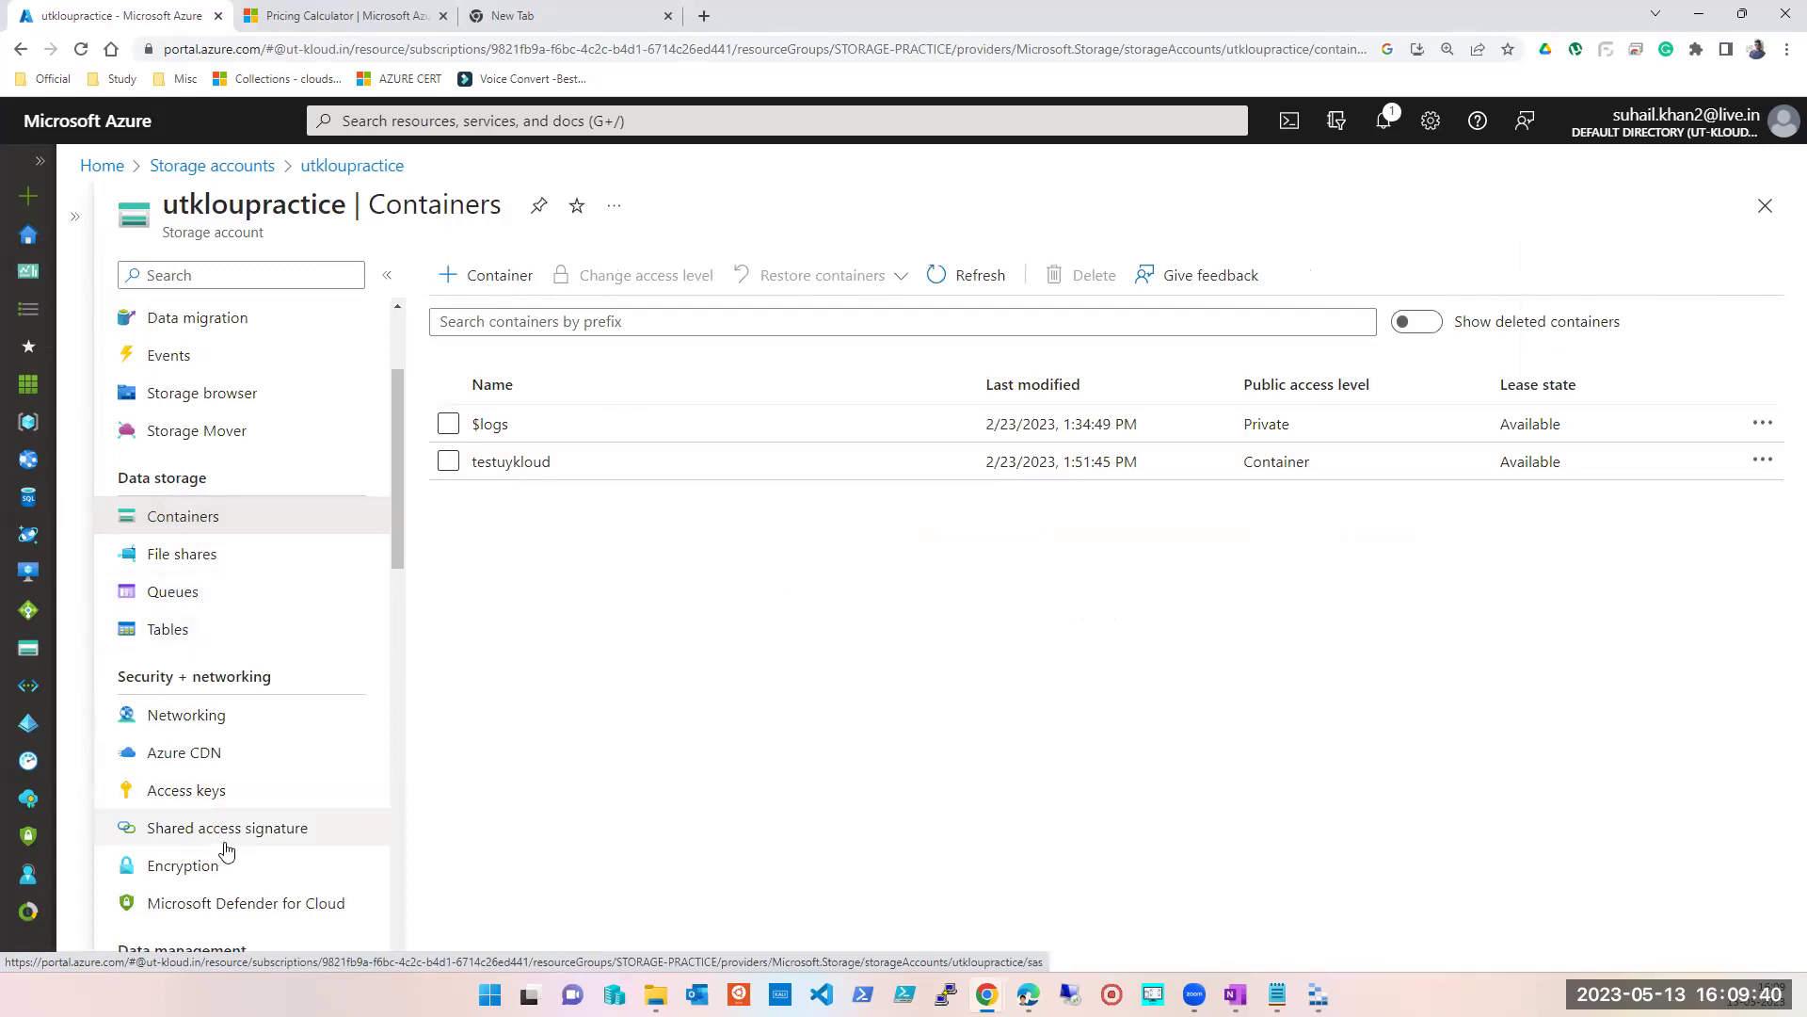
click(174, 555)
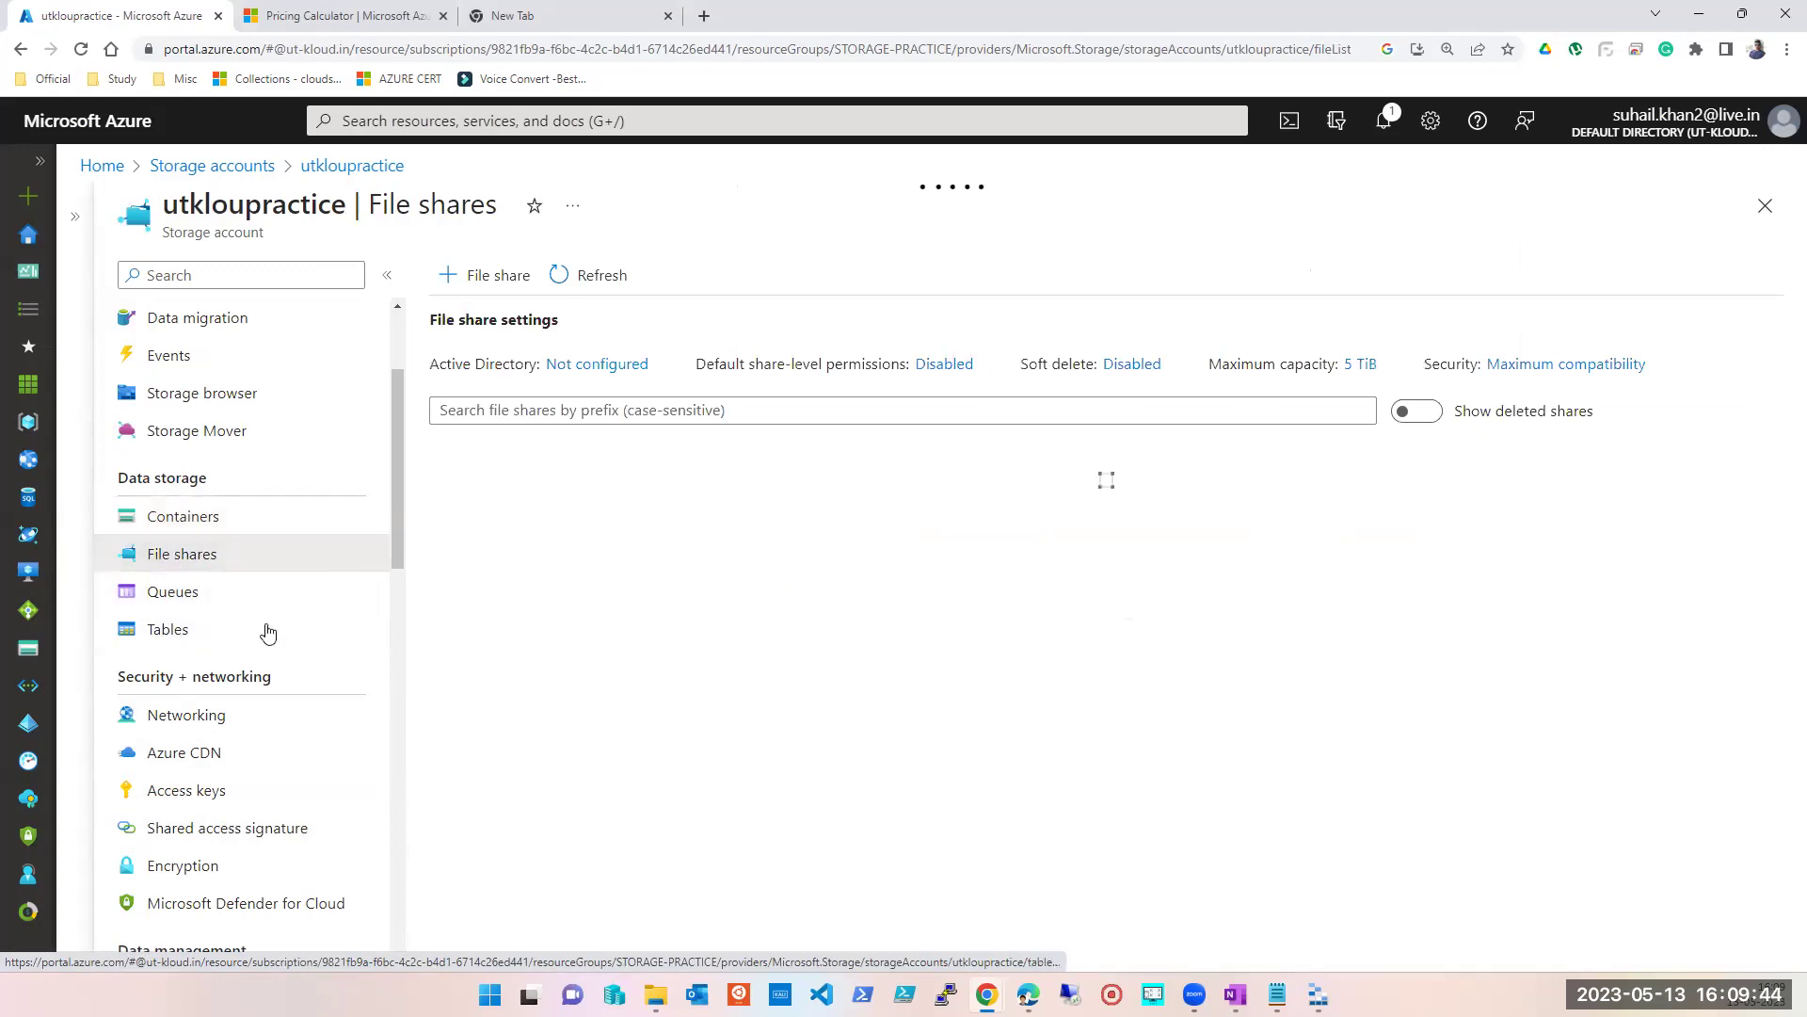